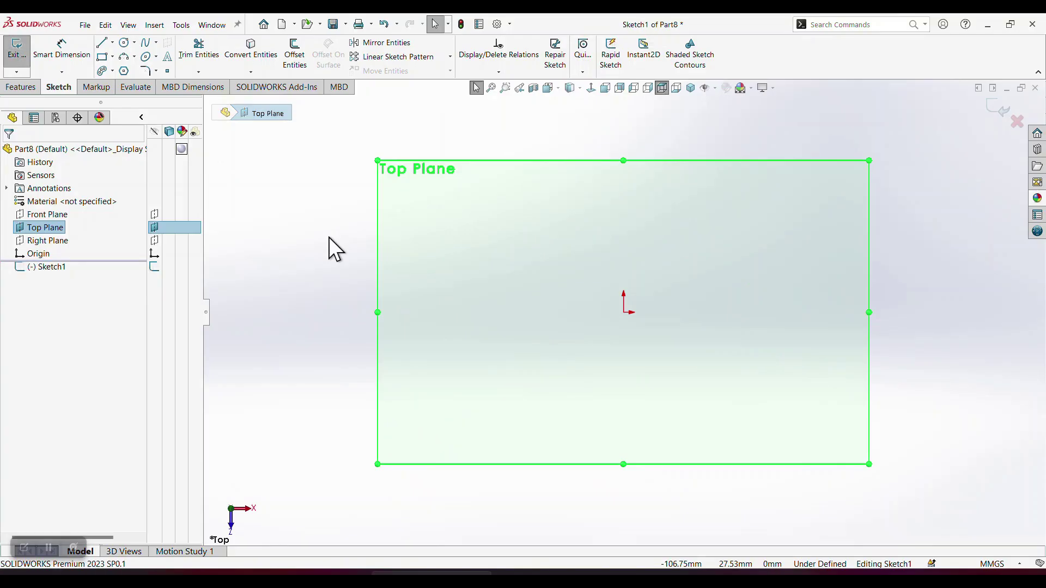
Sketch a corner rectangle from the origin on the Top Plane and a circle of about 11 mm radius beside it
{"action": "left_click", "coordinate": [102, 57]}
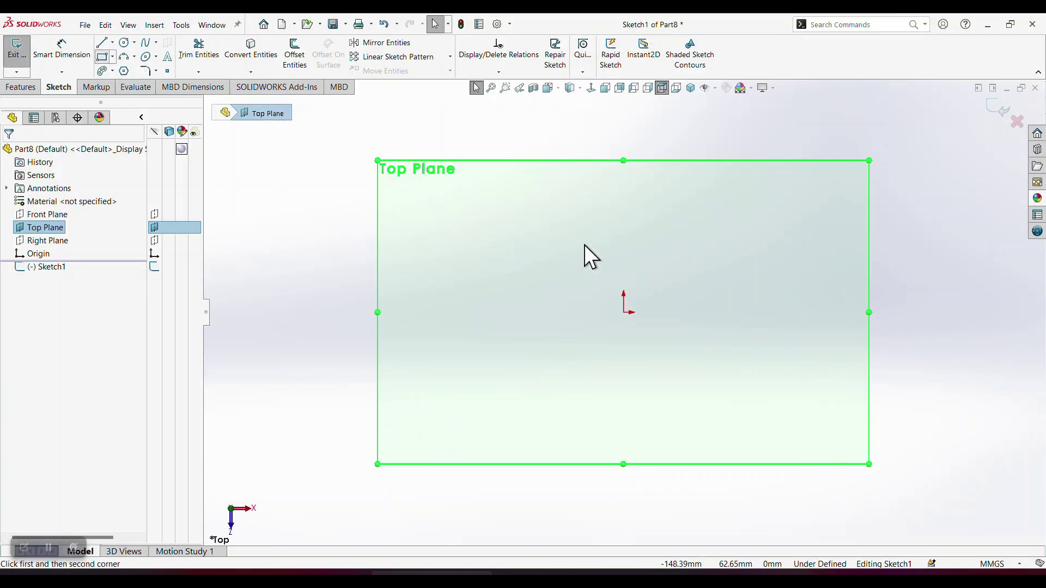
{"action": "left_click_drag", "start_coordinate": [623, 312], "coordinate": [681, 256]}
{"action": "left_click", "coordinate": [126, 42]}
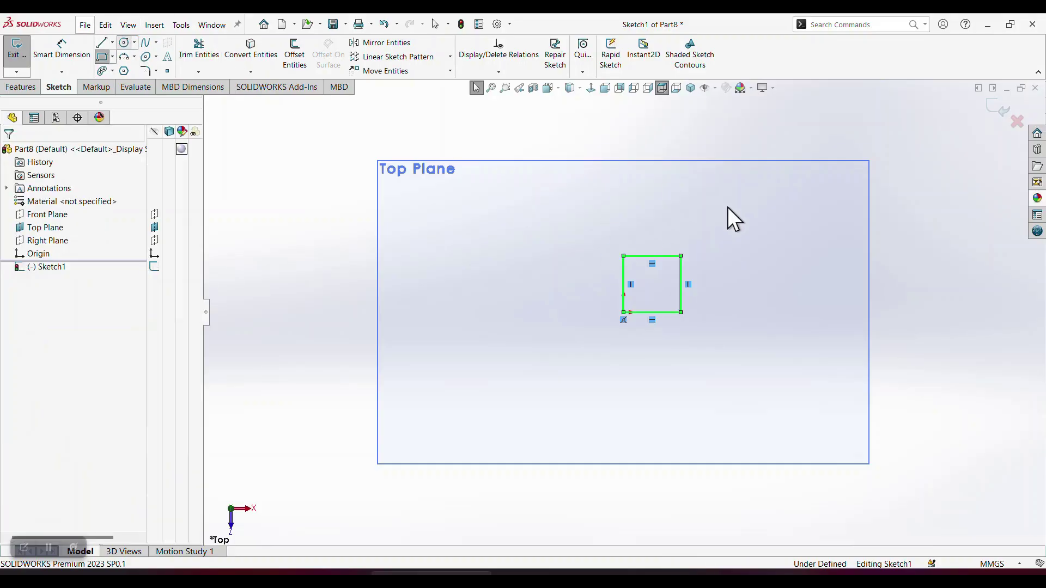
{"action": "left_click", "coordinate": [814, 281]}
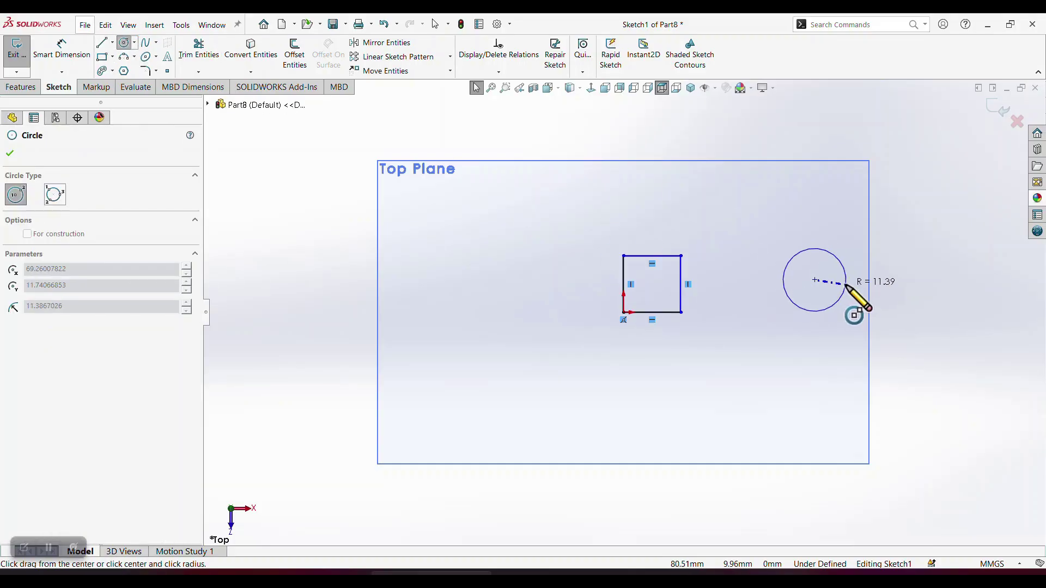
{"action": "left_click", "coordinate": [843, 297]}
Sketch a six-sided polygon with an inscribed circle about 21 mm in diameter beyond the circle, and exit the sketch
{"action": "middle_click_drag", "start_coordinate": [649, 269], "coordinate": [449, 304], "text": "ctrl"}
{"action": "left_click_drag", "start_coordinate": [763, 303], "coordinate": [791, 284]}
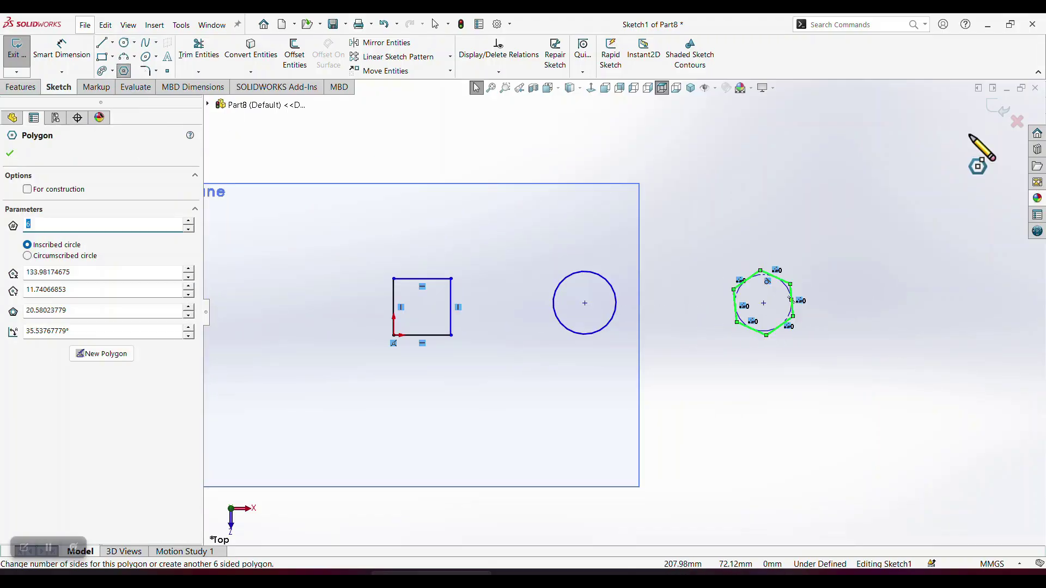
{"action": "left_click", "coordinate": [1000, 109]}
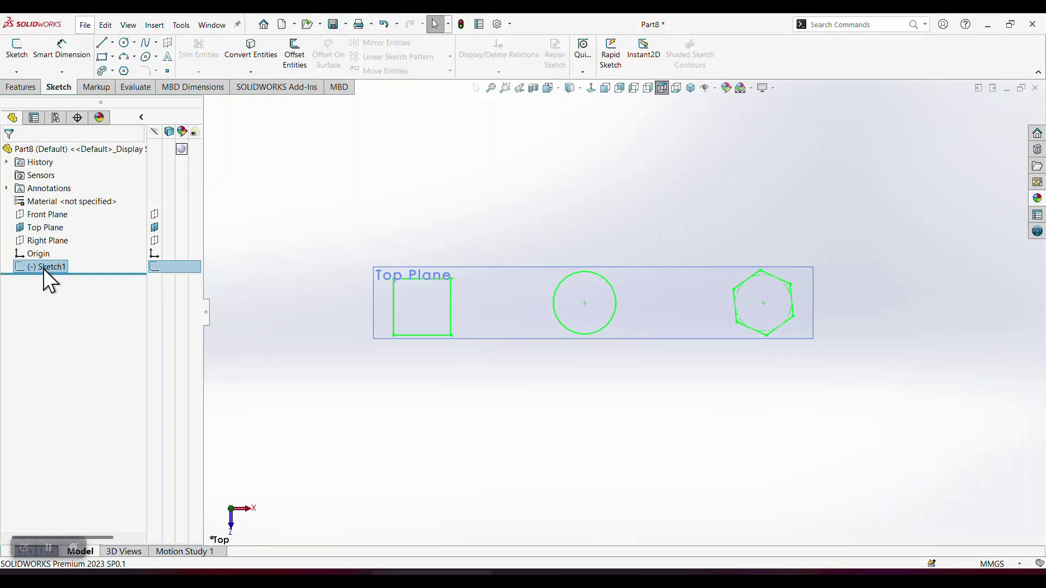
Set up an Extruded Boss/Base of the three sketched profiles with a Blind depth of 60 mm
{"action": "left_click", "coordinate": [22, 88]}
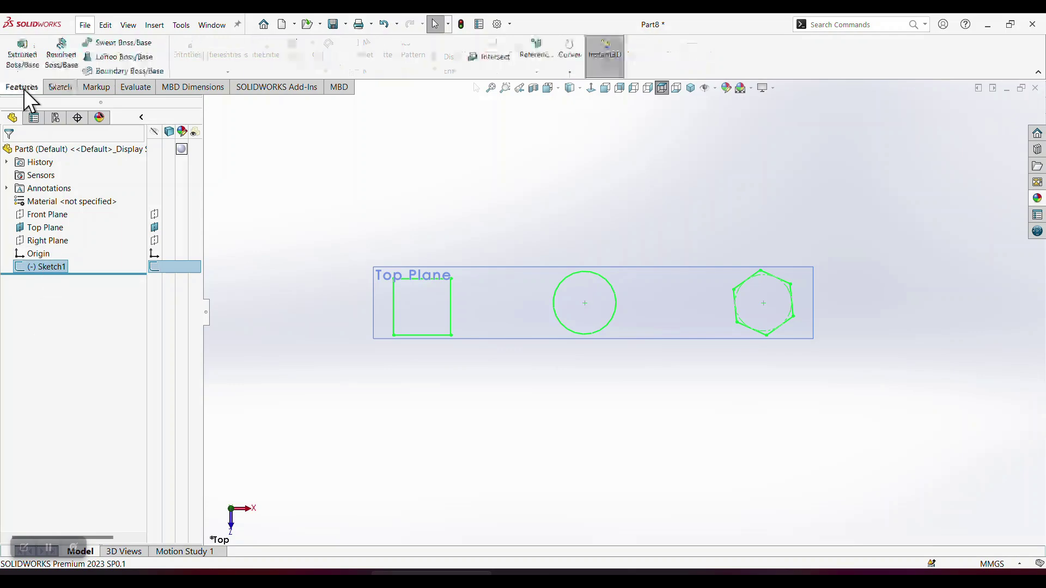
{"action": "left_click", "coordinate": [25, 58]}
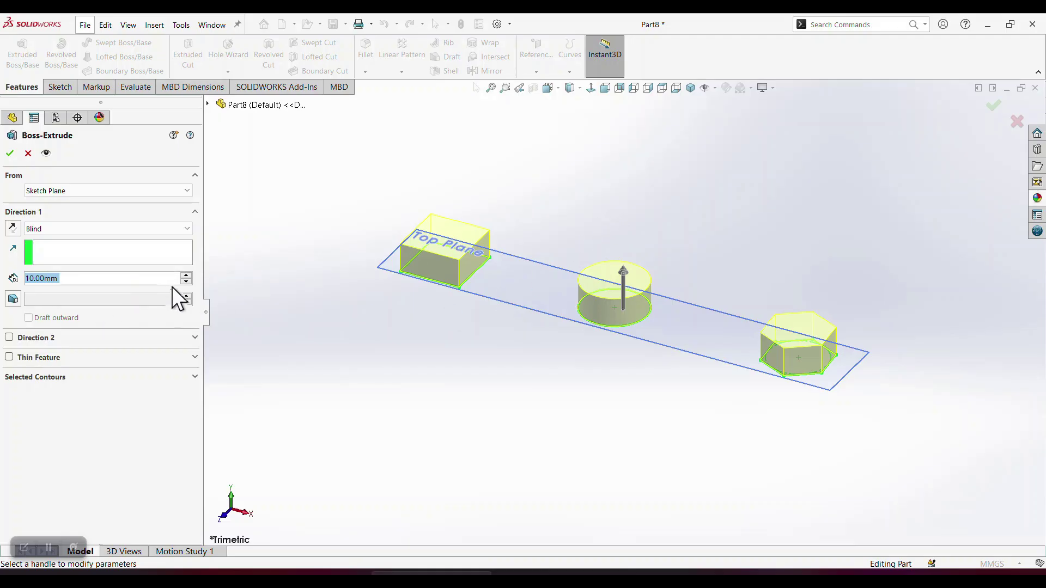
{"action": "left_click", "coordinate": [186, 276]}
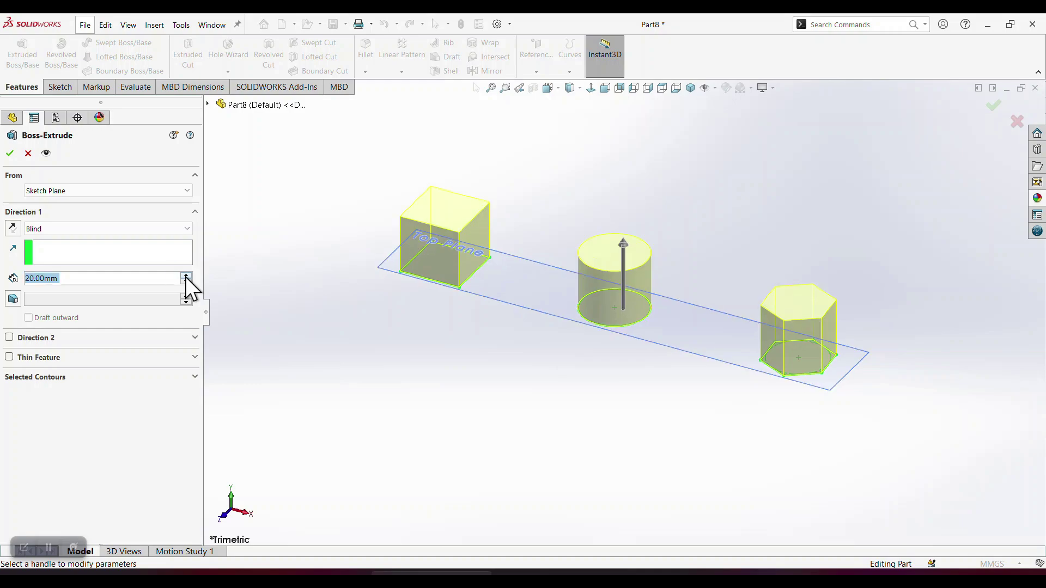
{"action": "left_click", "coordinate": [187, 276]}
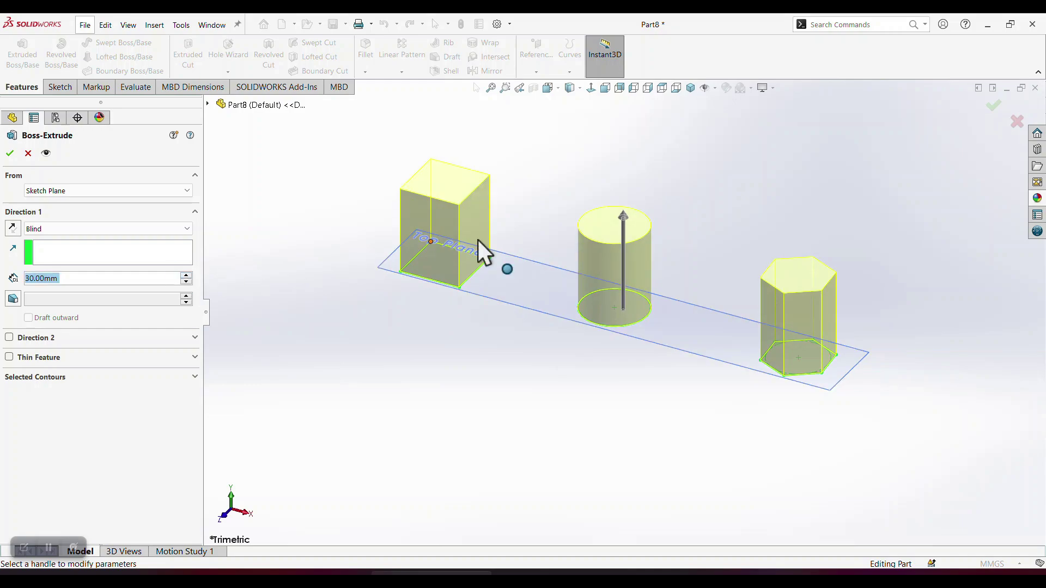
{"action": "mouse_move", "coordinate": [622, 210]}
{"action": "left_mouse_down"}
{"action": "mouse_move", "coordinate": [629, 119]}
{"action": "mouse_move", "coordinate": [622, 150]}
{"action": "left_mouse_up"}
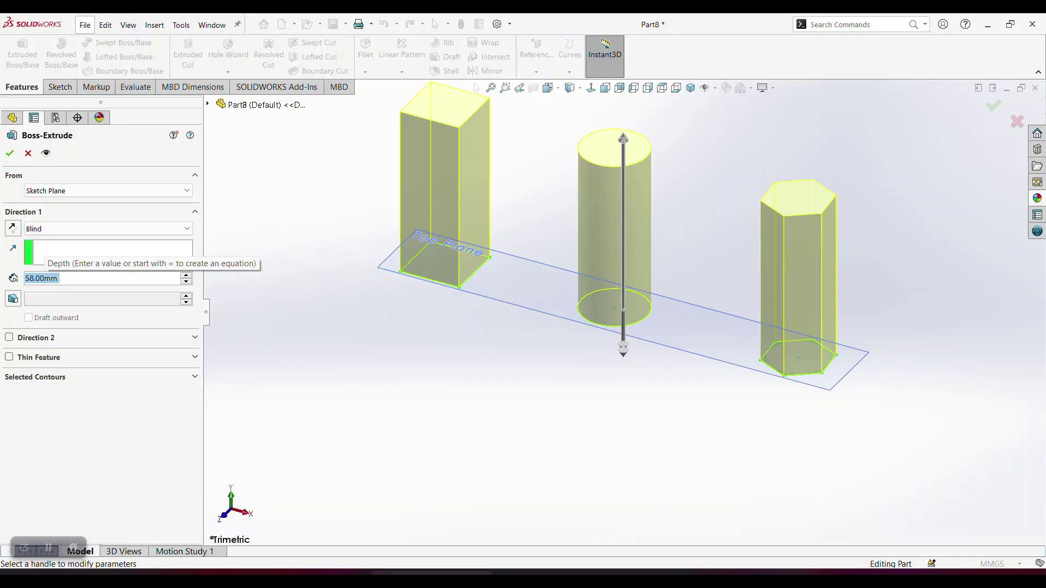
{"action": "type", "text": "60"}
{"action": "key", "text": "Return"}
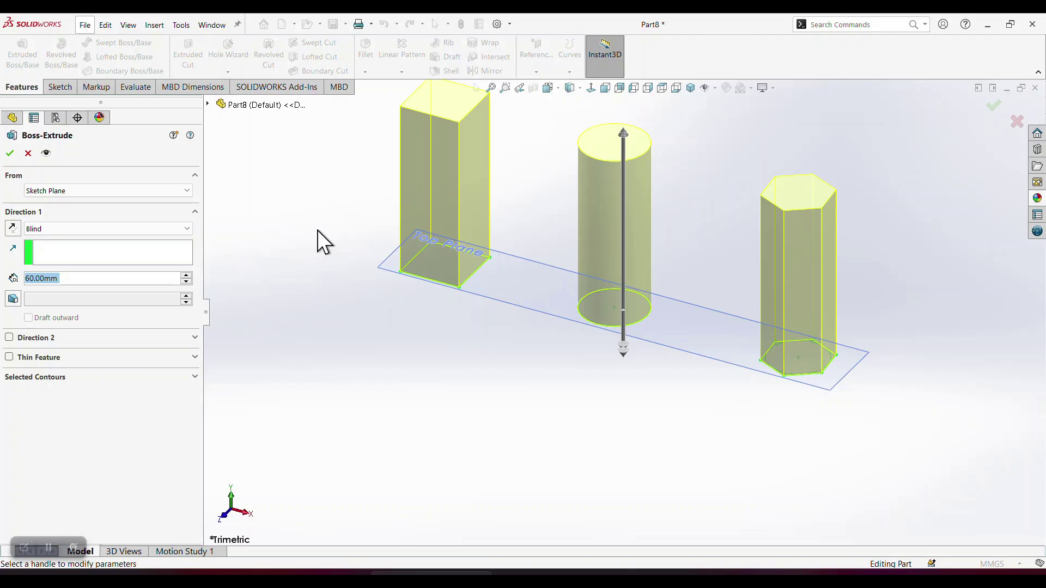
Try the extrusion reversed and with a 30 mm Blind second direction, restoring the original single direction
{"action": "left_click", "coordinate": [12, 228]}
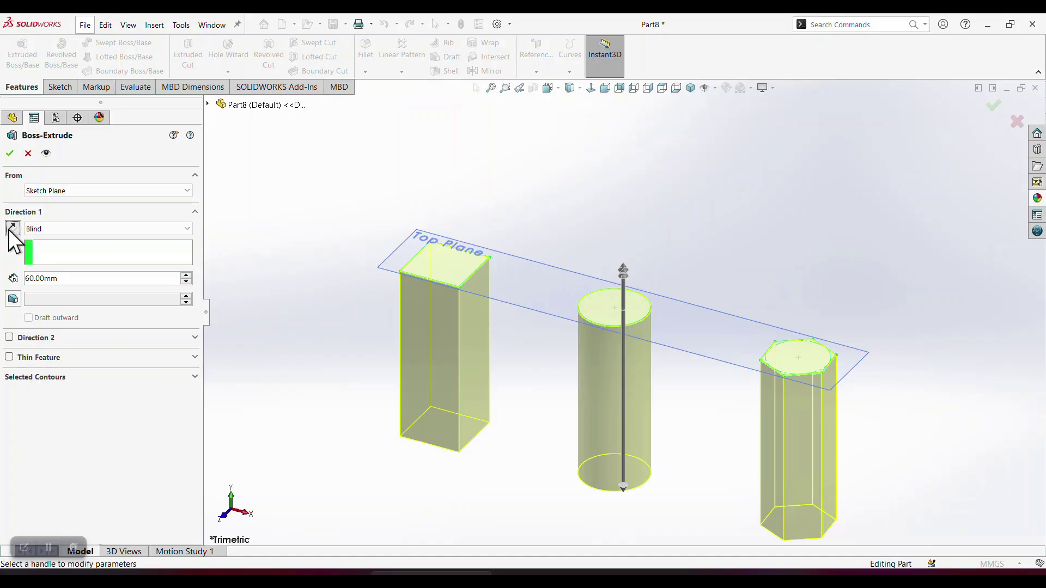
{"action": "left_click", "coordinate": [9, 229]}
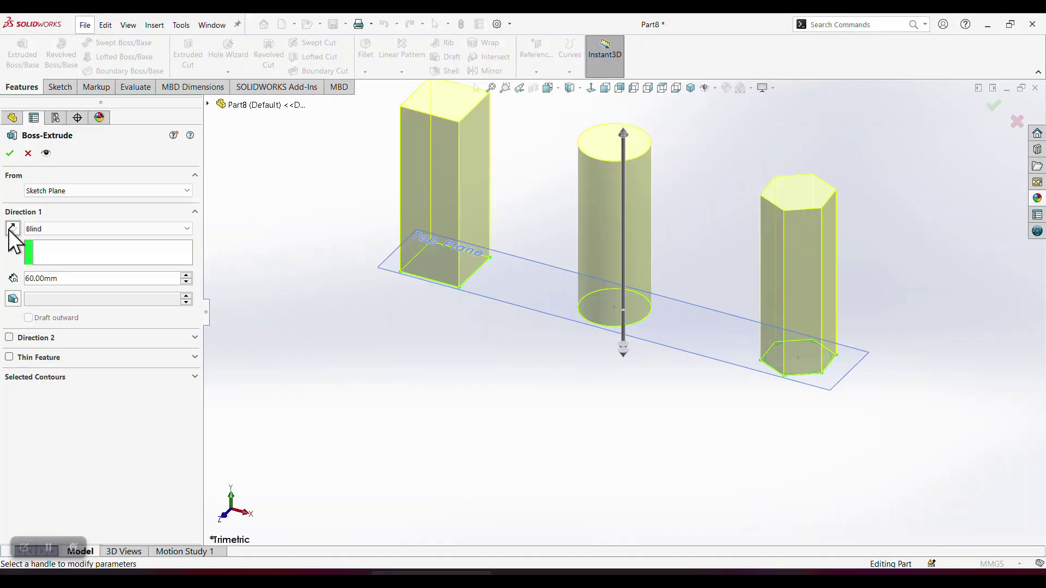
{"action": "left_click", "coordinate": [9, 338]}
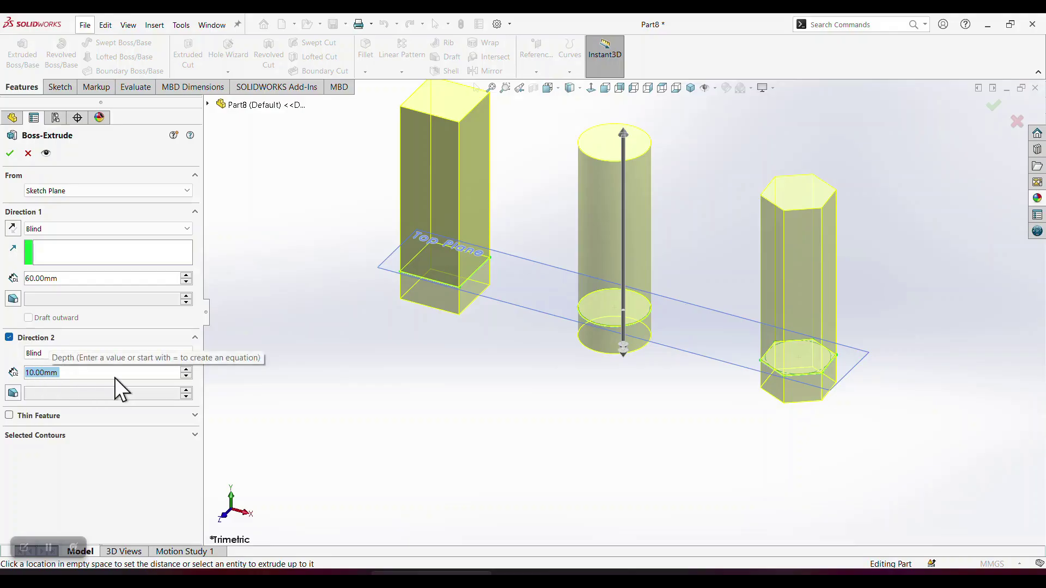
{"action": "left_click", "coordinate": [186, 369]}
{"action": "left_click", "coordinate": [187, 370]}
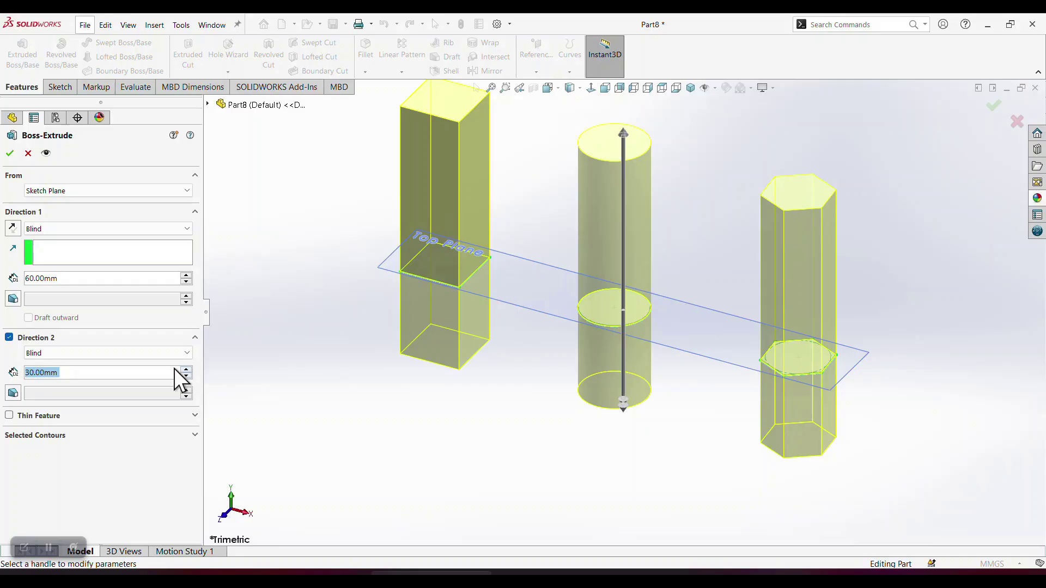
{"action": "left_click", "coordinate": [10, 337]}
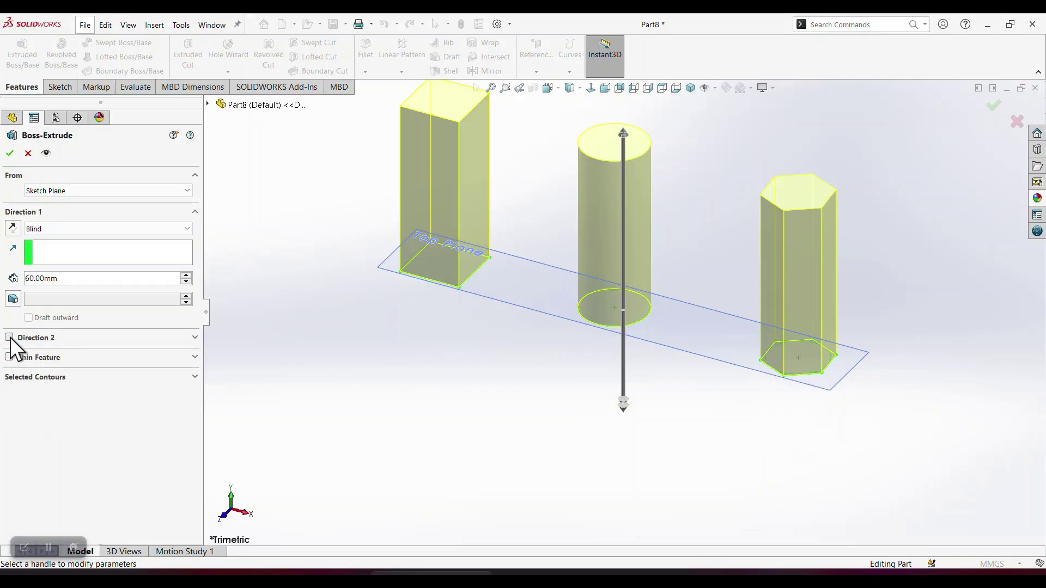
Accept the 60 mm extrusion to create the square, round and hexagonal columns
{"action": "middle_click_drag", "start_coordinate": [325, 340], "coordinate": [300, 425], "text": "ctrl"}
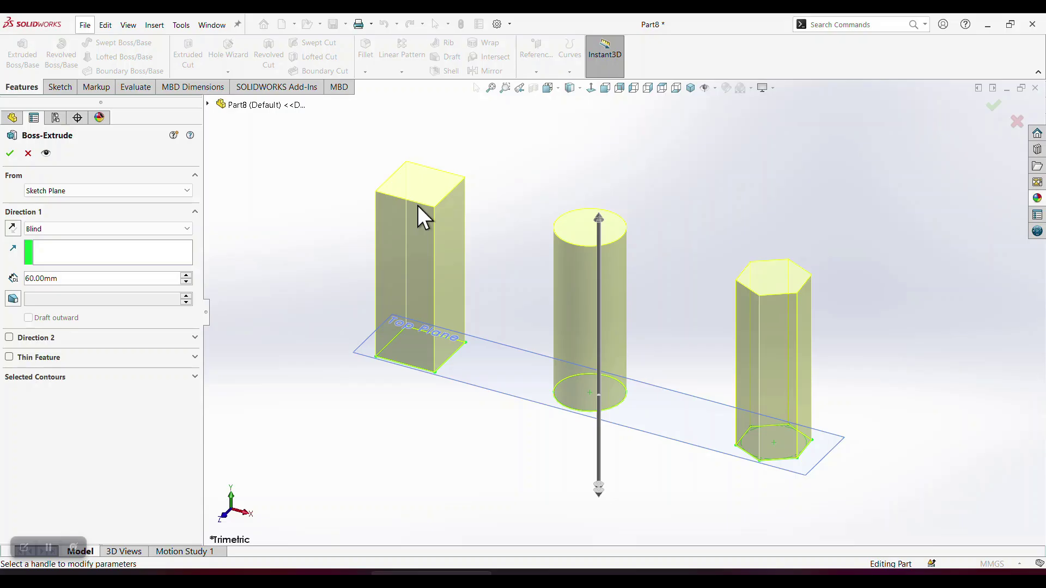
{"action": "left_click", "coordinate": [10, 153]}
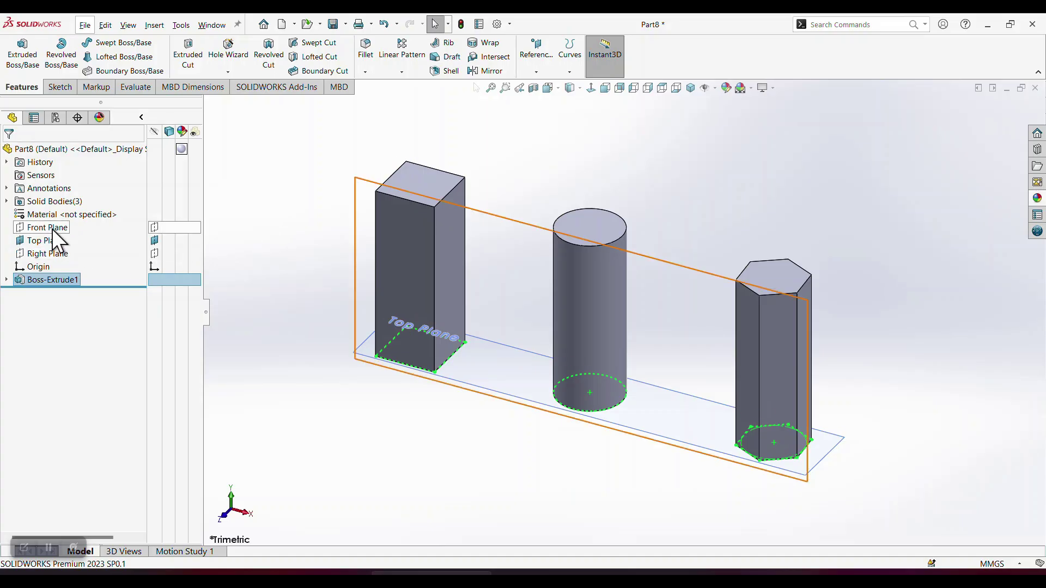
Start a sketch on the Front Plane and orient the view normal to it
{"action": "left_click", "coordinate": [53, 228]}
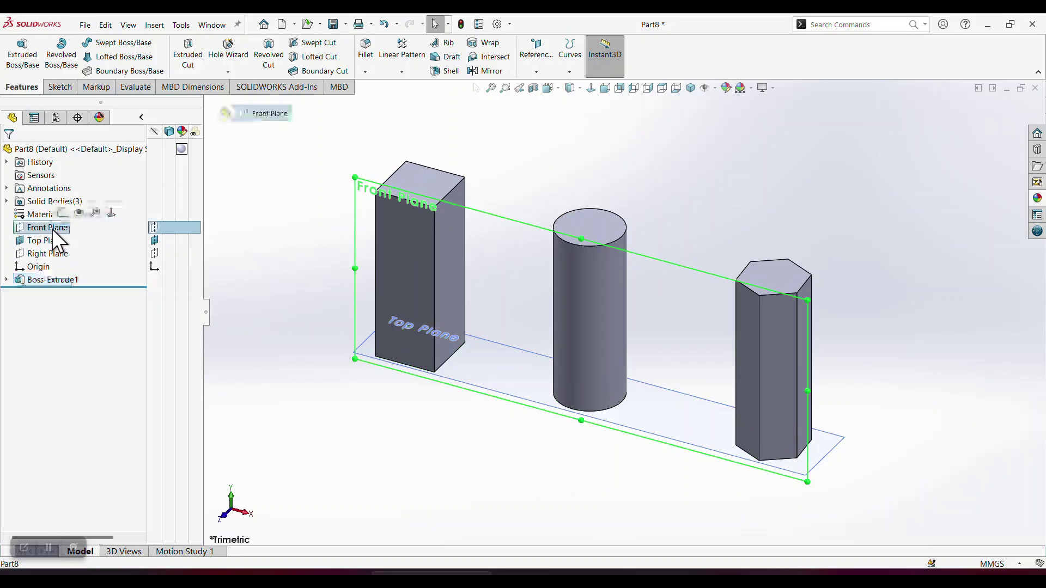
{"action": "left_click", "coordinate": [60, 88]}
{"action": "left_click", "coordinate": [15, 52]}
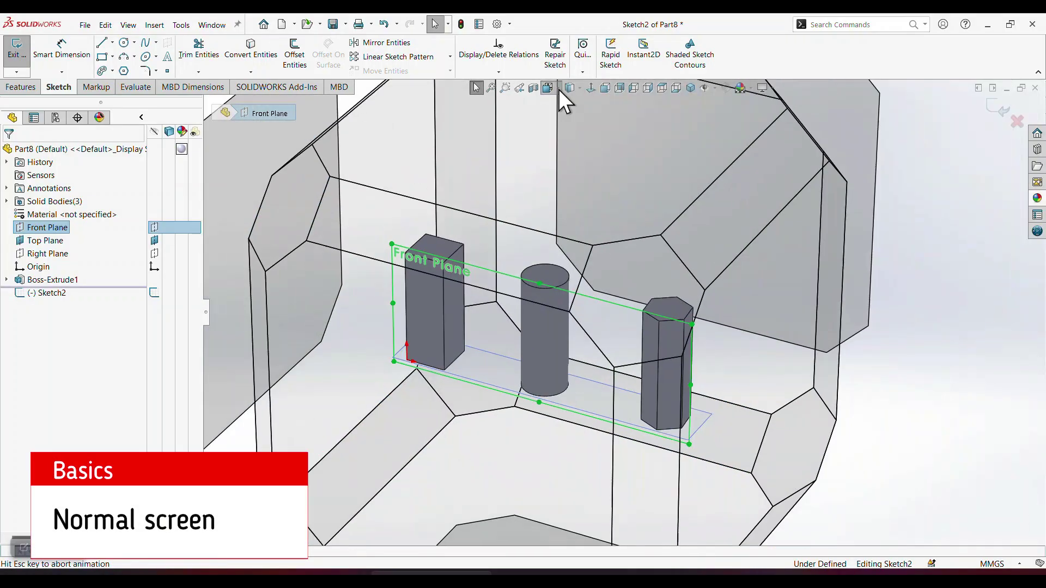
{"action": "left_click", "coordinate": [558, 89]}
{"action": "left_click", "coordinate": [610, 149]}
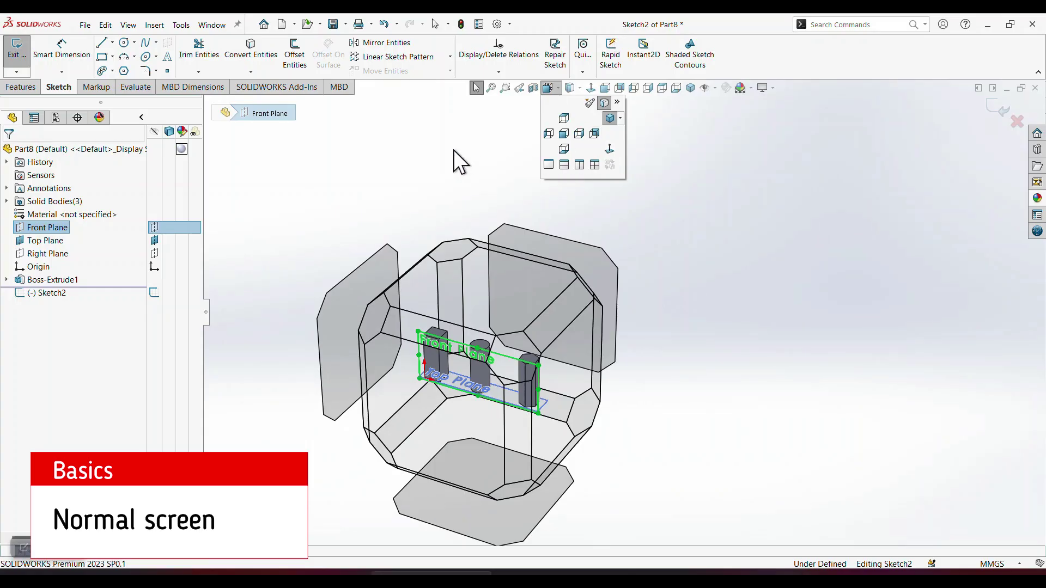
{"action": "key", "text": "space"}
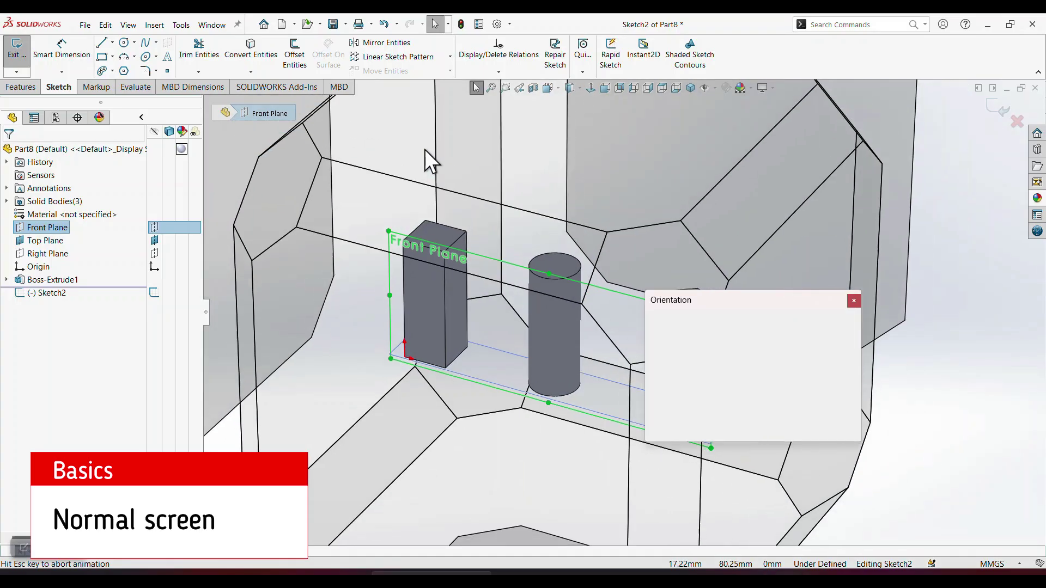
{"action": "left_click_drag", "start_coordinate": [695, 299], "coordinate": [697, 205]}
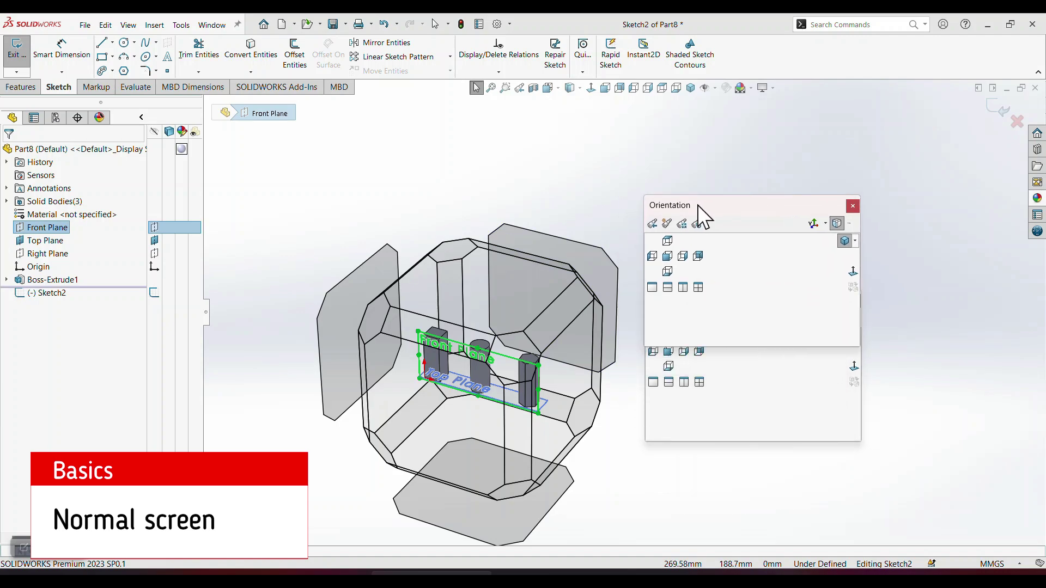
{"action": "left_click", "coordinate": [853, 272]}
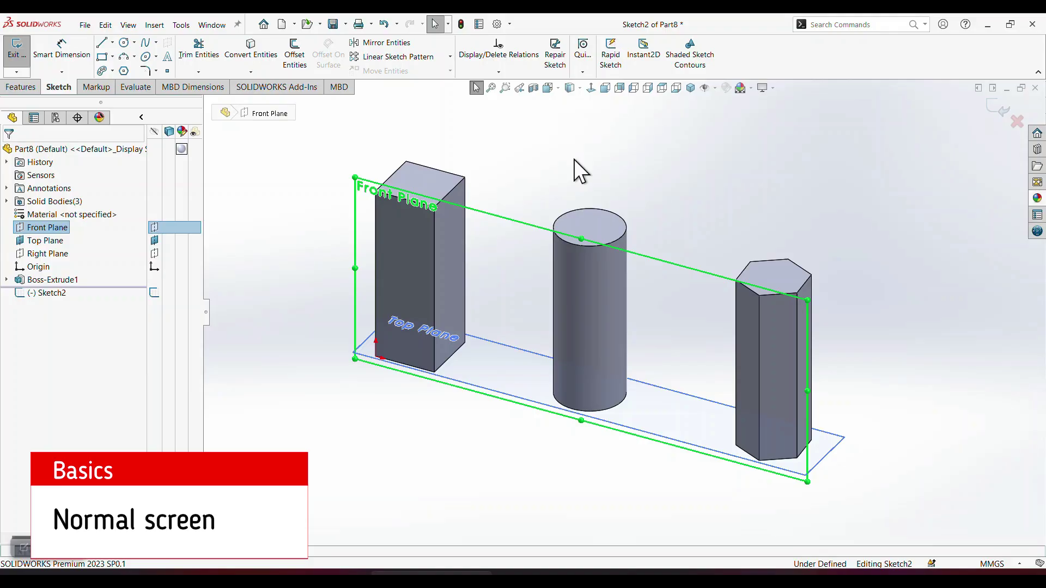
{"action": "key", "text": "ctrl+8"}
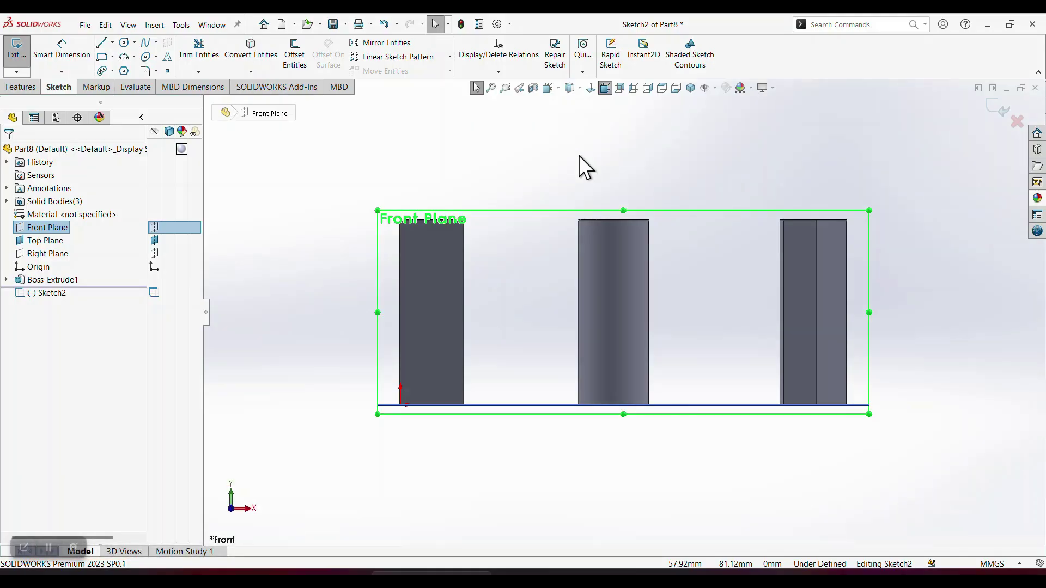
Sketch a rectangle about 12 mm high beside the hexagonal column and a circle of about 8 mm radius above it
{"action": "left_click", "coordinate": [101, 56]}
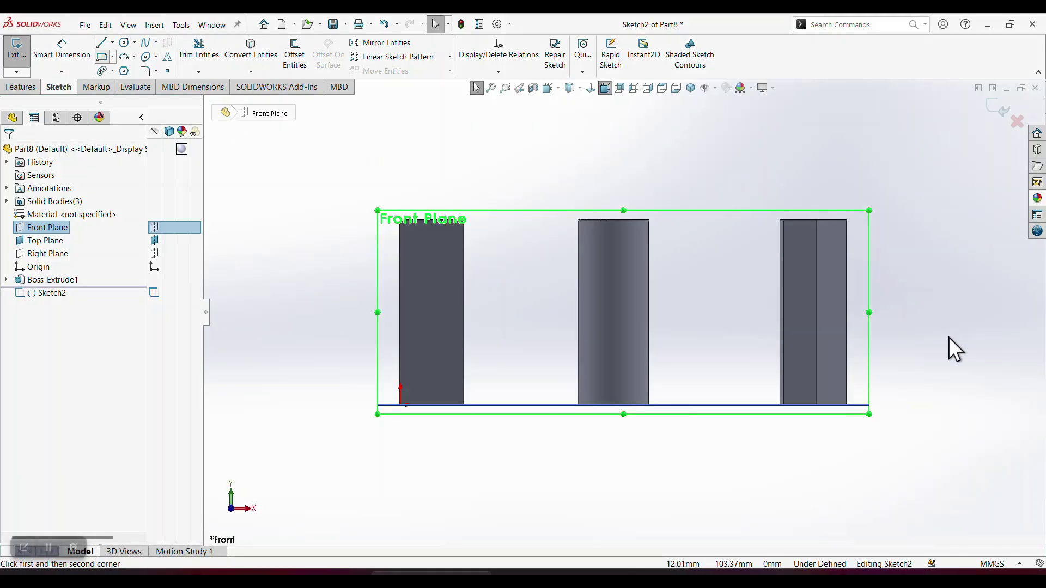
{"action": "left_click", "coordinate": [927, 370]}
{"action": "left_click", "coordinate": [967, 409]}
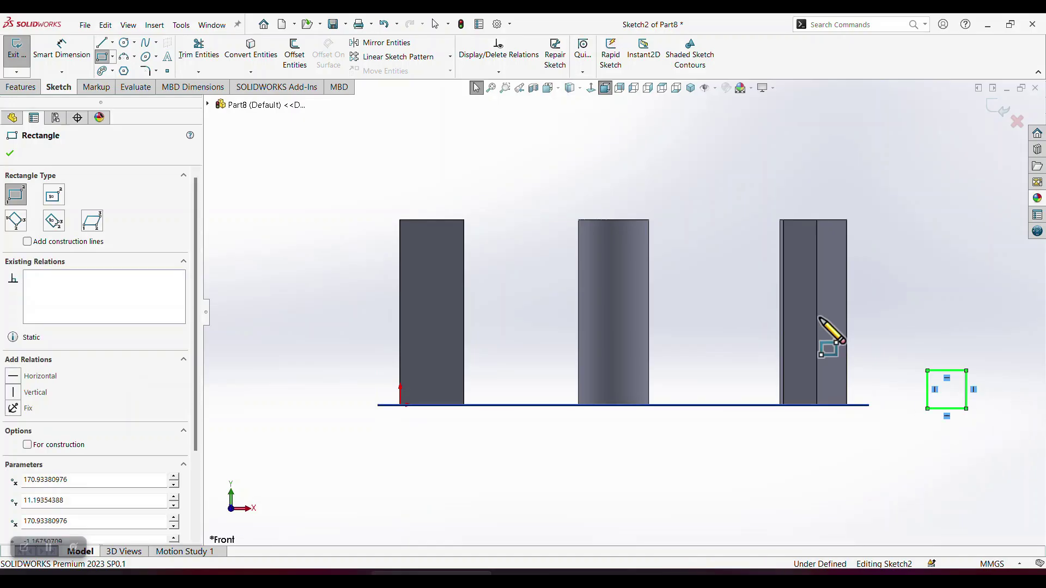
{"action": "left_click", "coordinate": [125, 43]}
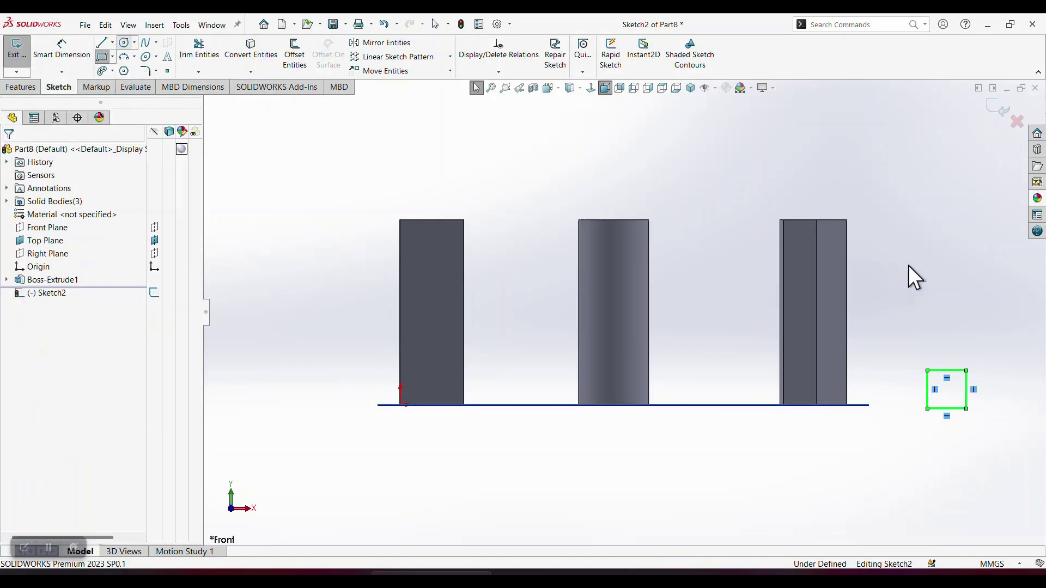
{"action": "left_click", "coordinate": [942, 286]}
{"action": "left_click", "coordinate": [959, 304]}
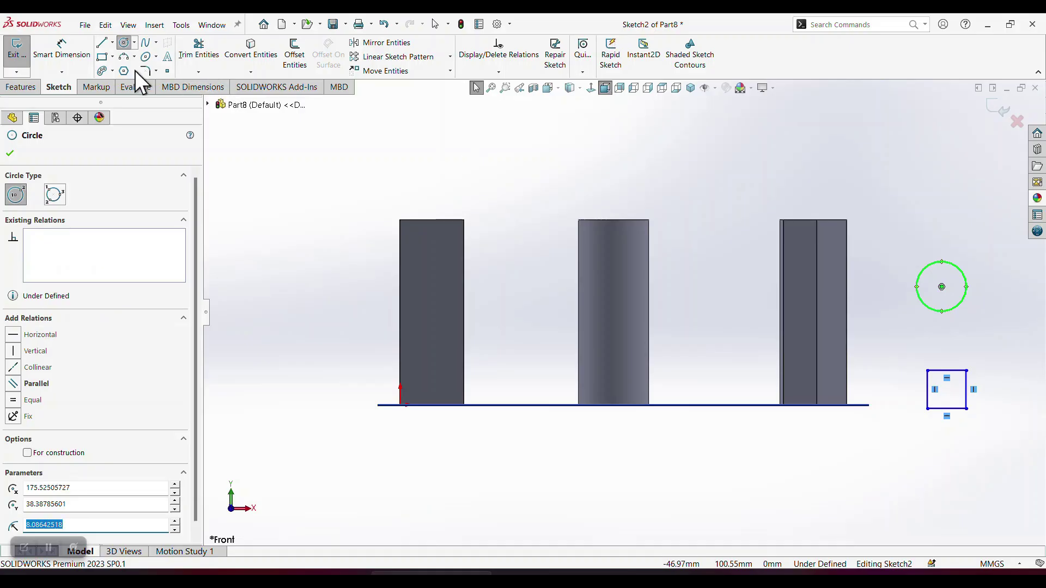
Sketch a six-sided polygon with the Inscribed circle option above the circle, and exit the sketch
{"action": "left_click", "coordinate": [125, 71]}
{"action": "left_click", "coordinate": [941, 200]}
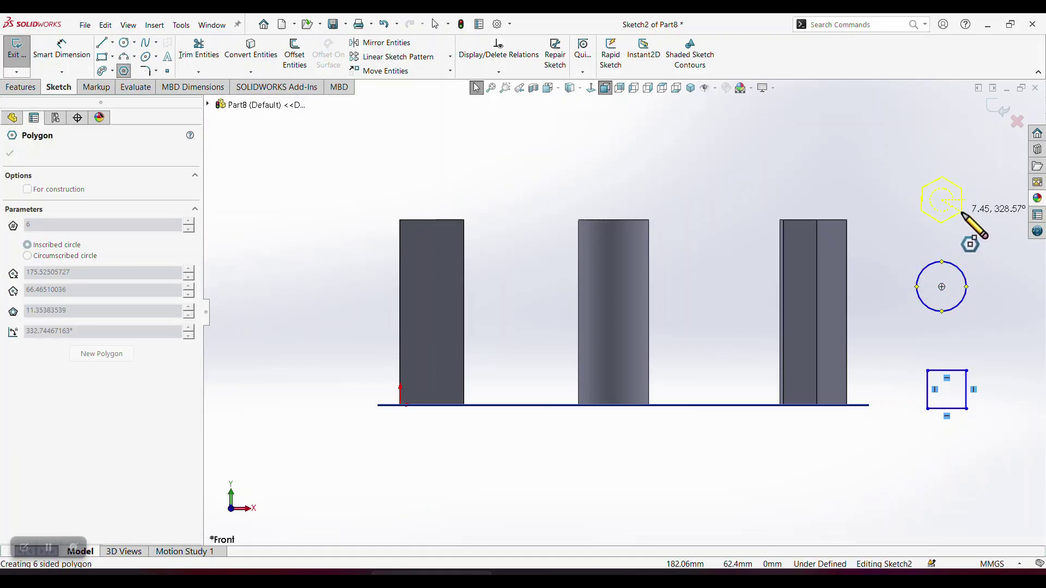
{"action": "left_click", "coordinate": [968, 208]}
{"action": "left_click", "coordinate": [1000, 108]}
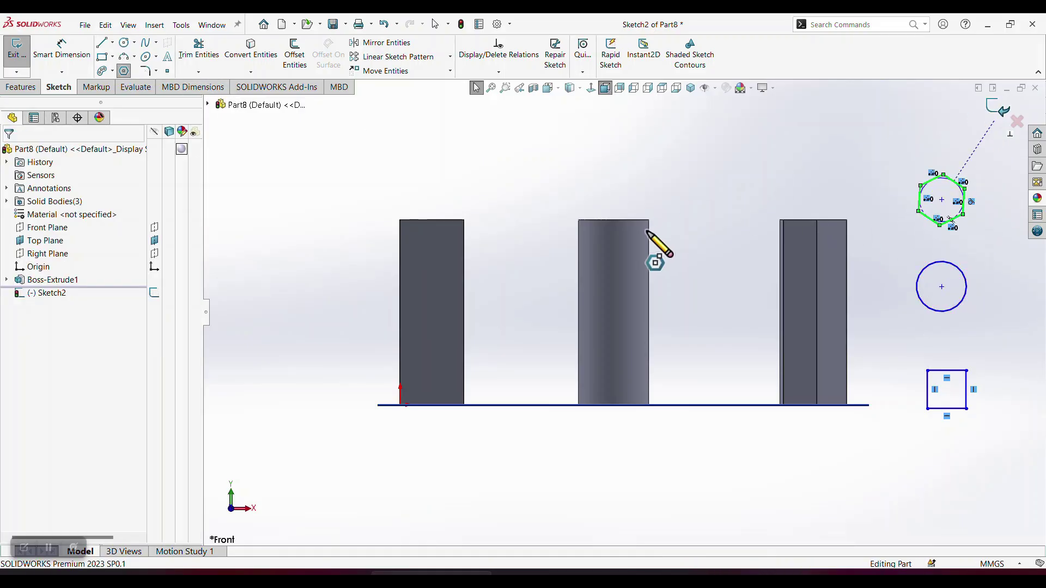
Extrude the rectangle, circle and hexagon of the Front Plane sketch with a Blind depth of 60 mm
{"action": "scroll", "coordinate": [654, 273], "scroll_direction": "up", "scroll_amount": 3}
{"action": "middle_click_drag", "start_coordinate": [654, 289], "coordinate": [612, 341]}
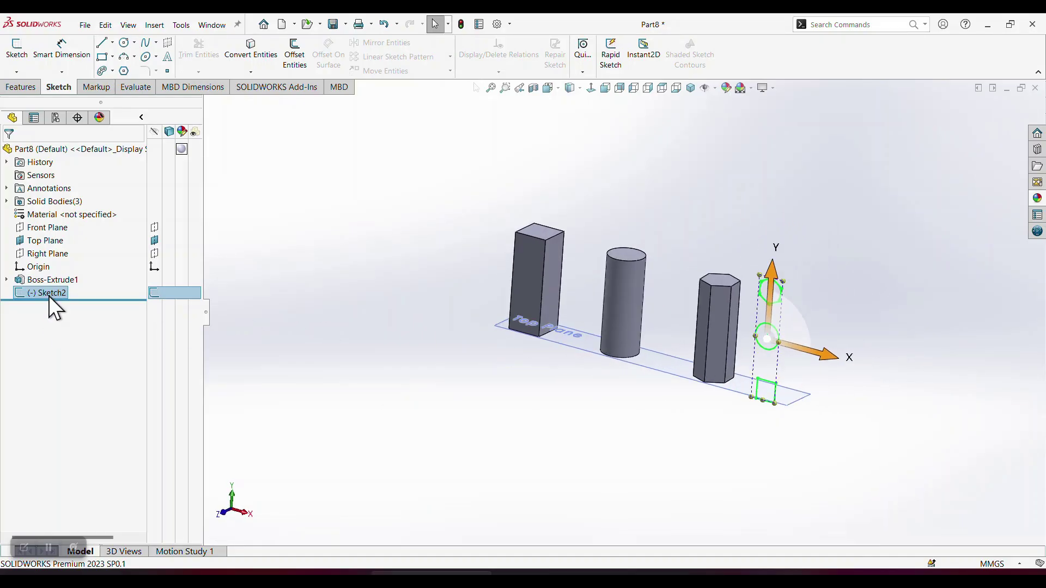
{"action": "left_click", "coordinate": [20, 87]}
{"action": "left_click", "coordinate": [23, 54]}
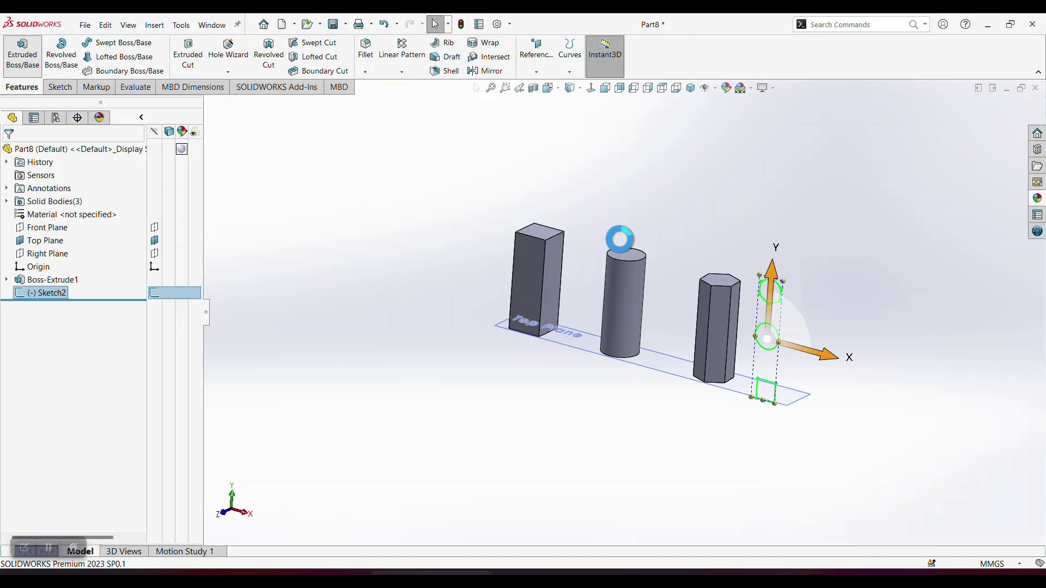
{"action": "mouse_move", "coordinate": [770, 355]}
{"action": "middle_mouse_down"}
{"action": "mouse_move", "coordinate": [758, 346]}
{"action": "mouse_move", "coordinate": [771, 338]}
{"action": "middle_mouse_up"}
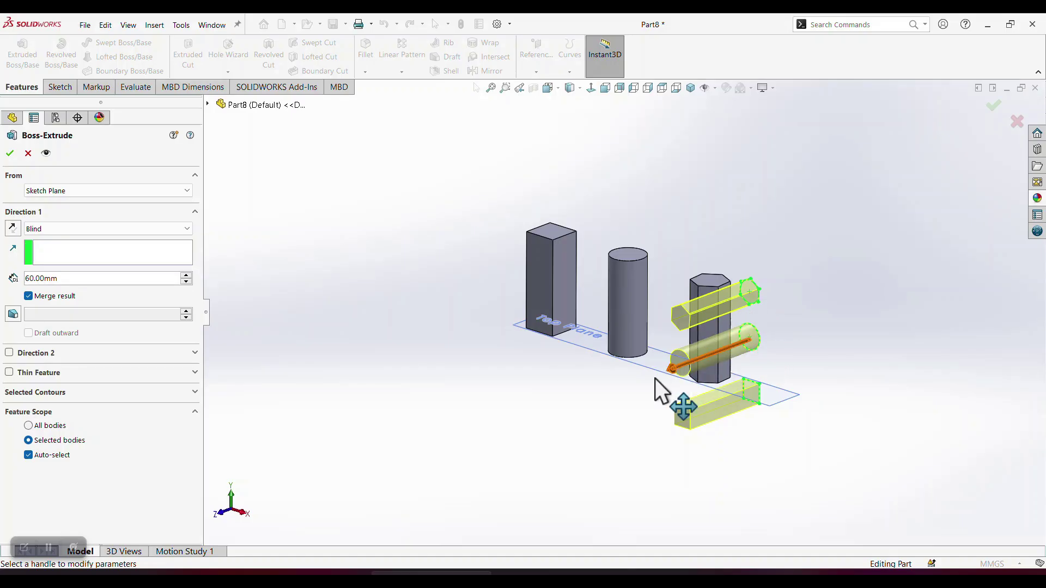
{"action": "left_click", "coordinate": [10, 153]}
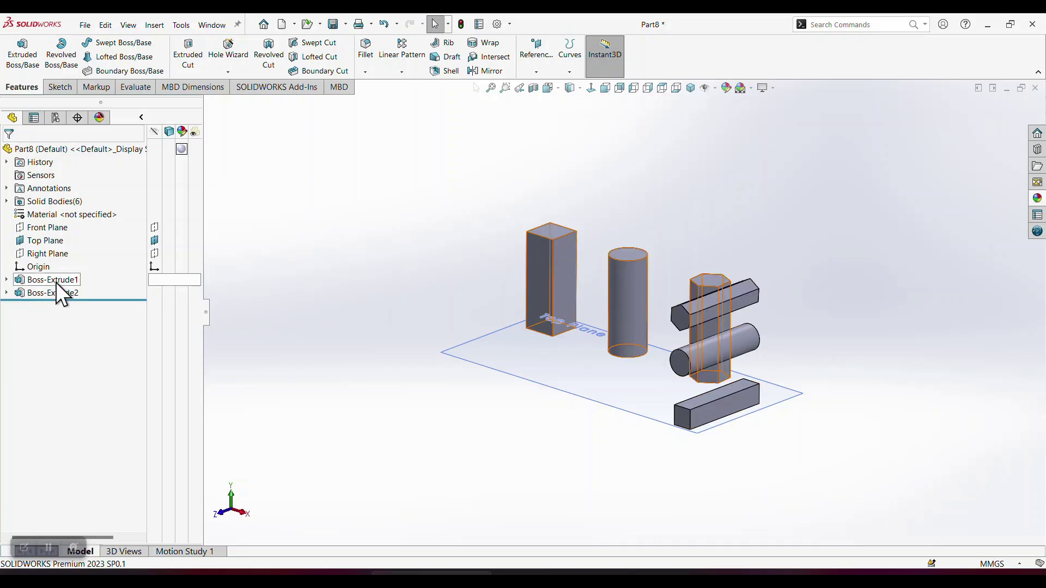
Edit the extrusion of the Top Plane profiles and set its Blind depth to 119 mm
{"action": "middle_click_drag", "start_coordinate": [371, 348], "coordinate": [382, 352]}
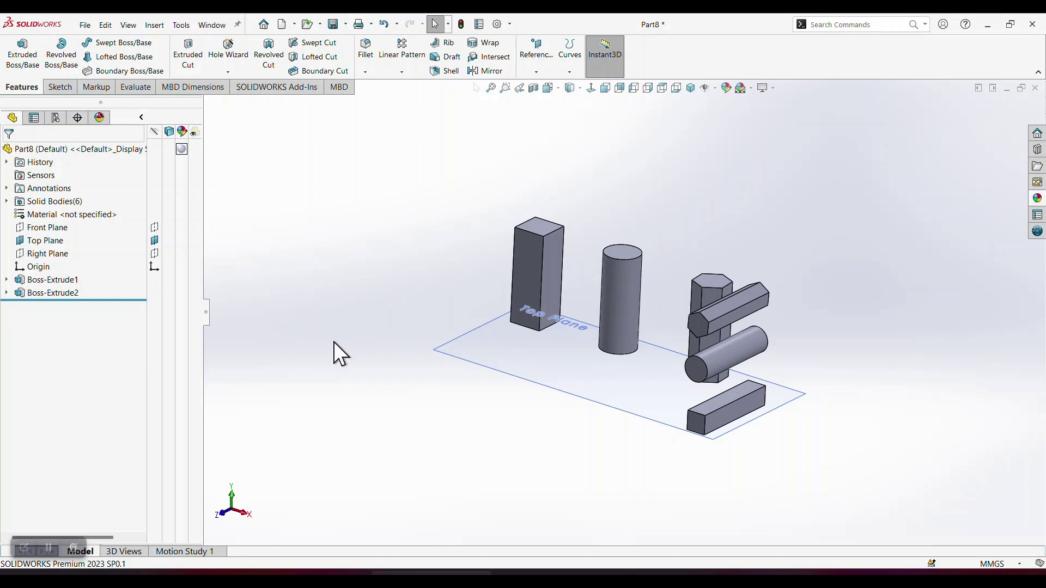
{"action": "right_click", "coordinate": [44, 280]}
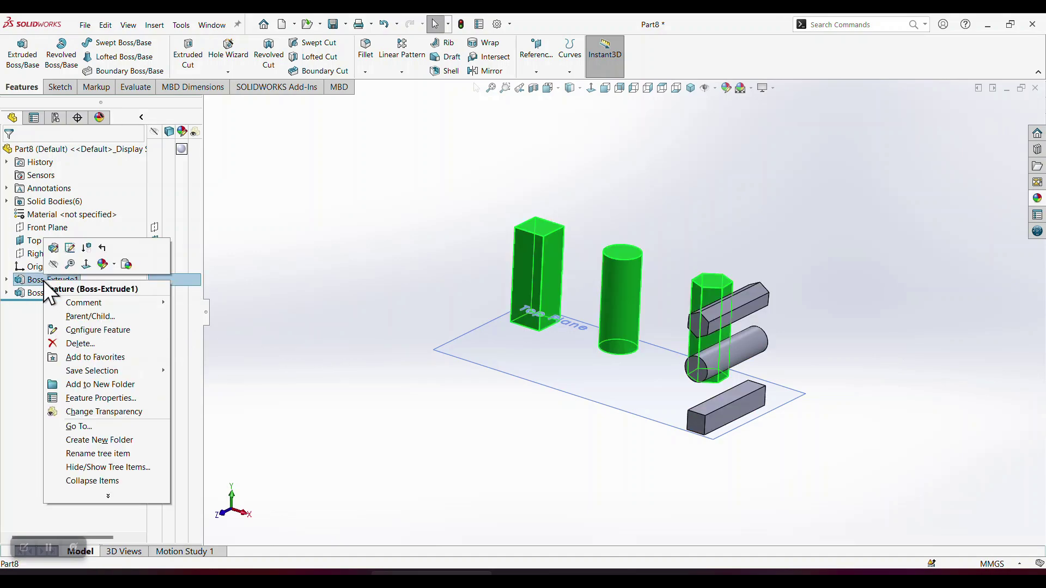
{"action": "left_click", "coordinate": [54, 248]}
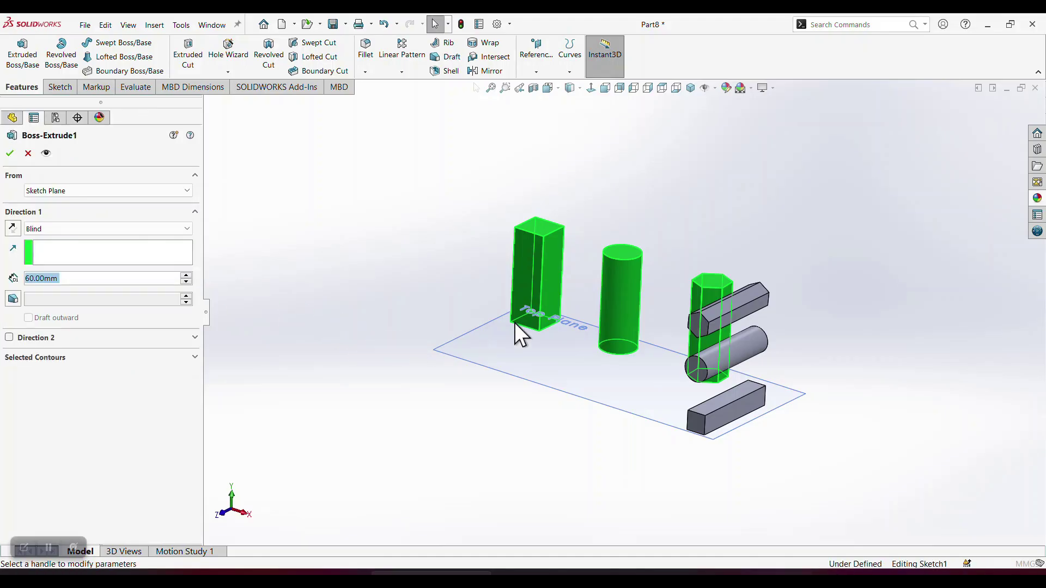
{"action": "left_click_drag", "start_coordinate": [600, 270], "coordinate": [605, 161]}
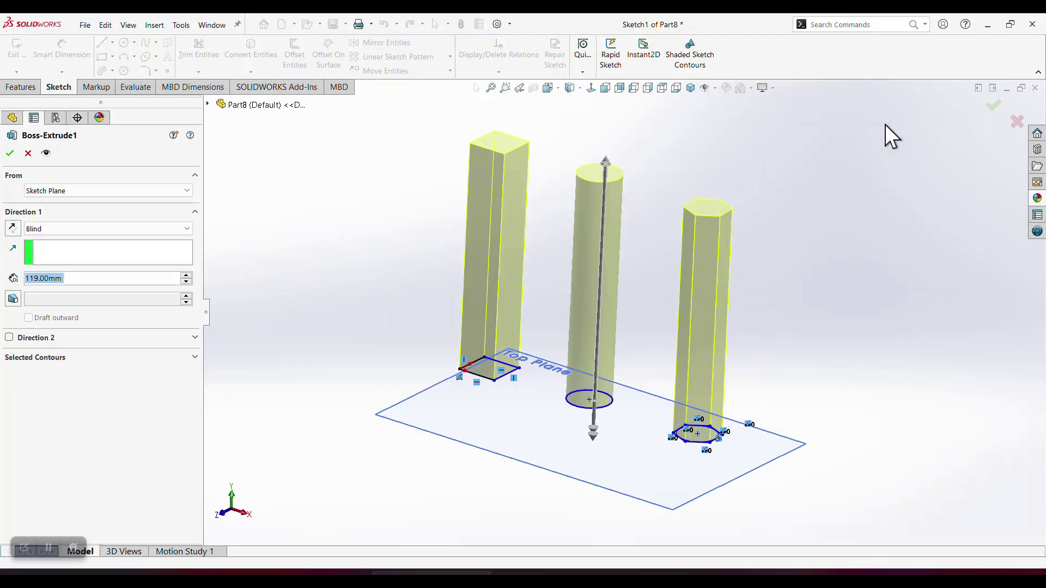
{"action": "left_click", "coordinate": [994, 106]}
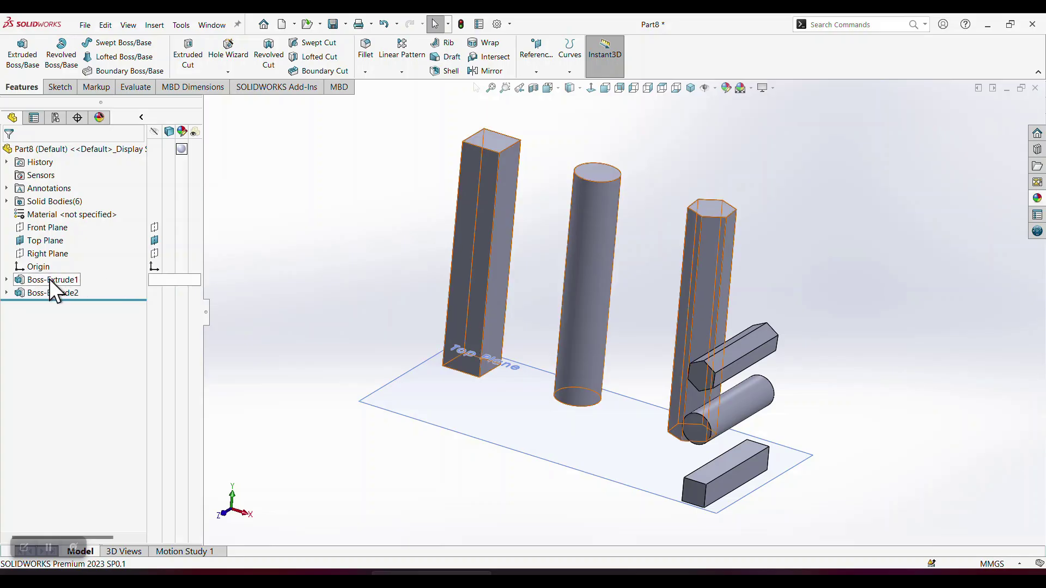
Edit the sketch of the Top Plane extrusion and shrink its rectangle to about 6.7 by 10.1 mm
{"action": "left_click", "coordinate": [7, 280]}
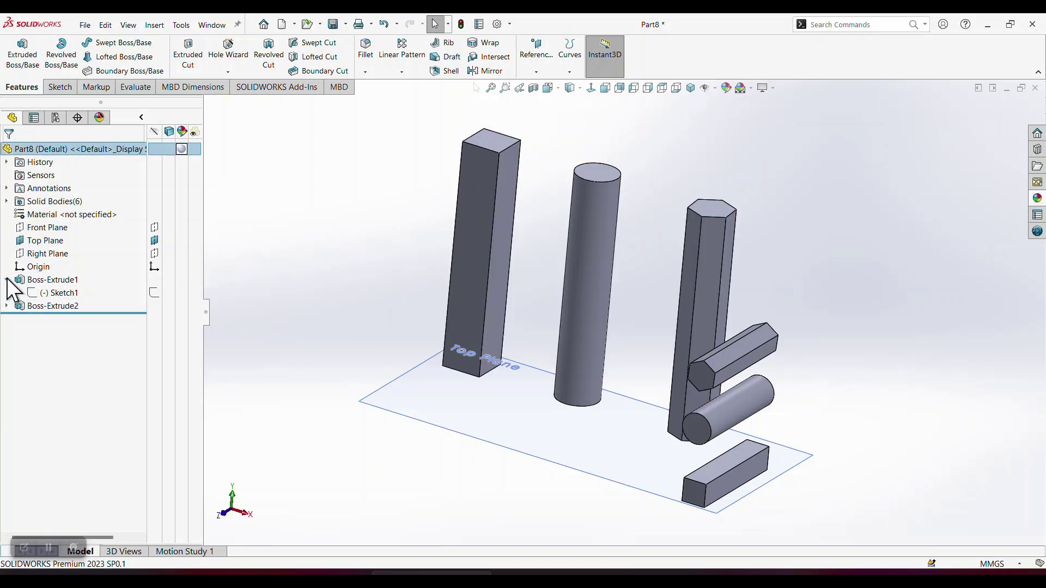
{"action": "right_click", "coordinate": [47, 292]}
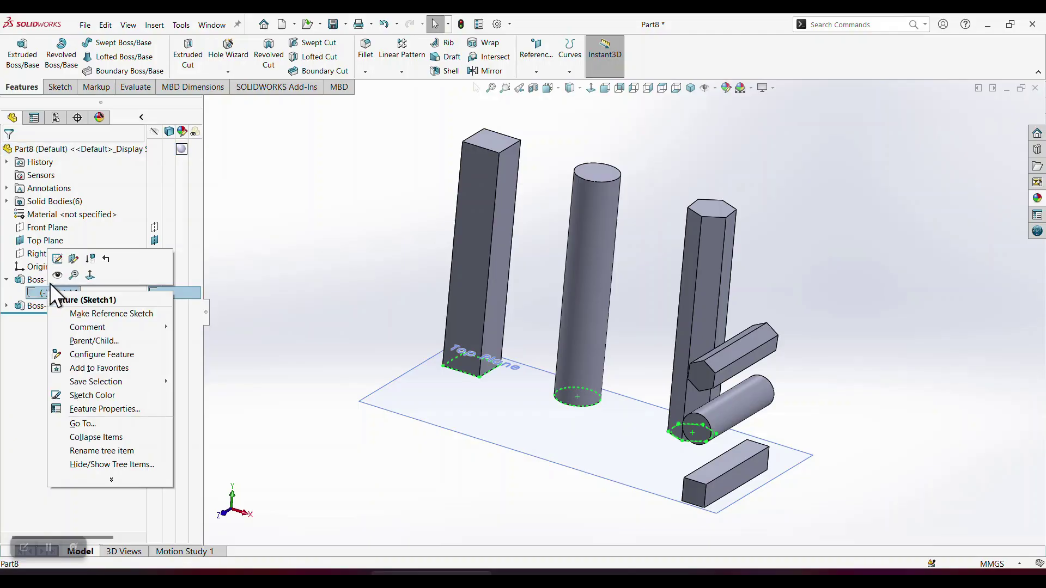
{"action": "left_click", "coordinate": [57, 261]}
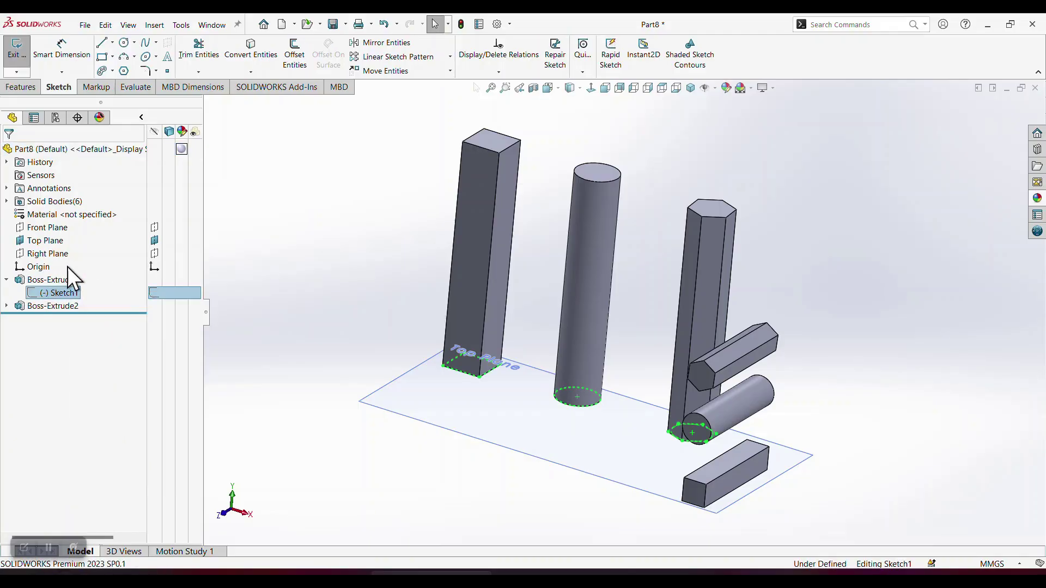
{"action": "mouse_move", "coordinate": [512, 376]}
{"action": "middle_mouse_down"}
{"action": "mouse_move", "coordinate": [537, 390]}
{"action": "mouse_move", "coordinate": [532, 401]}
{"action": "mouse_move", "coordinate": [507, 380]}
{"action": "middle_mouse_up"}
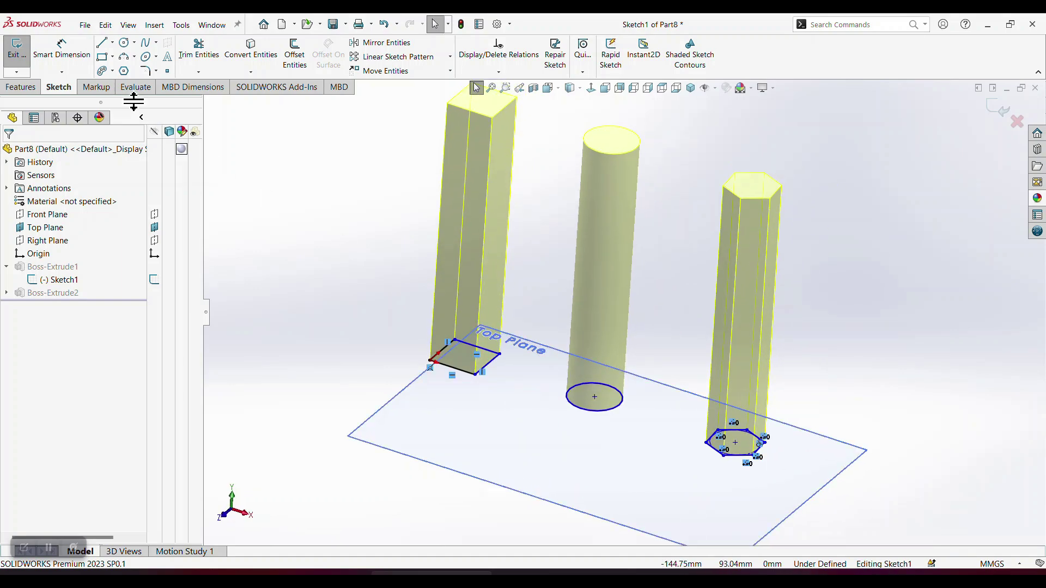
{"action": "left_click_drag", "start_coordinate": [497, 355], "coordinate": [456, 355]}
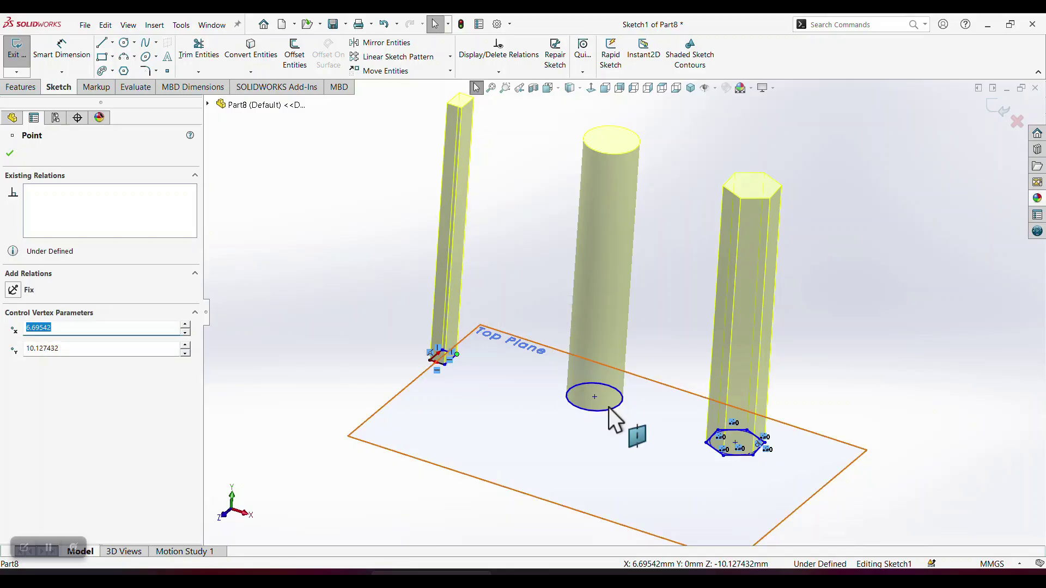
Shrink the sketch's hexagon to a construction circle of about 3.1 mm radius, and exit the sketch
{"action": "mouse_move", "coordinate": [724, 454]}
{"action": "left_mouse_down"}
{"action": "mouse_move", "coordinate": [750, 433]}
{"action": "mouse_move", "coordinate": [739, 432]}
{"action": "left_mouse_up"}
{"action": "scroll", "coordinate": [750, 433], "scroll_direction": "down", "scroll_amount": 3}
{"action": "left_click_drag", "start_coordinate": [702, 395], "coordinate": [682, 408]}
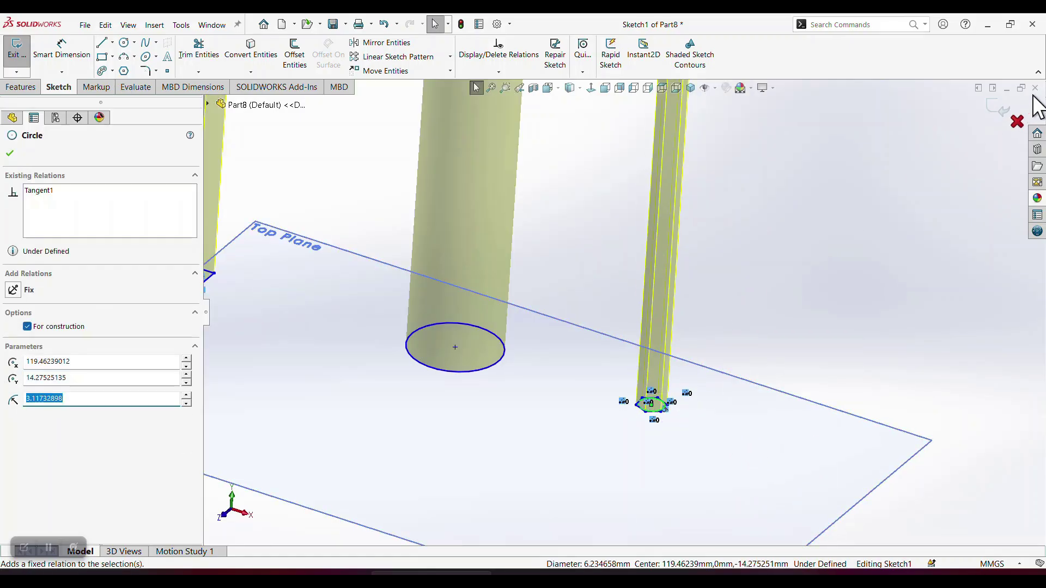
{"action": "left_click", "coordinate": [1003, 110]}
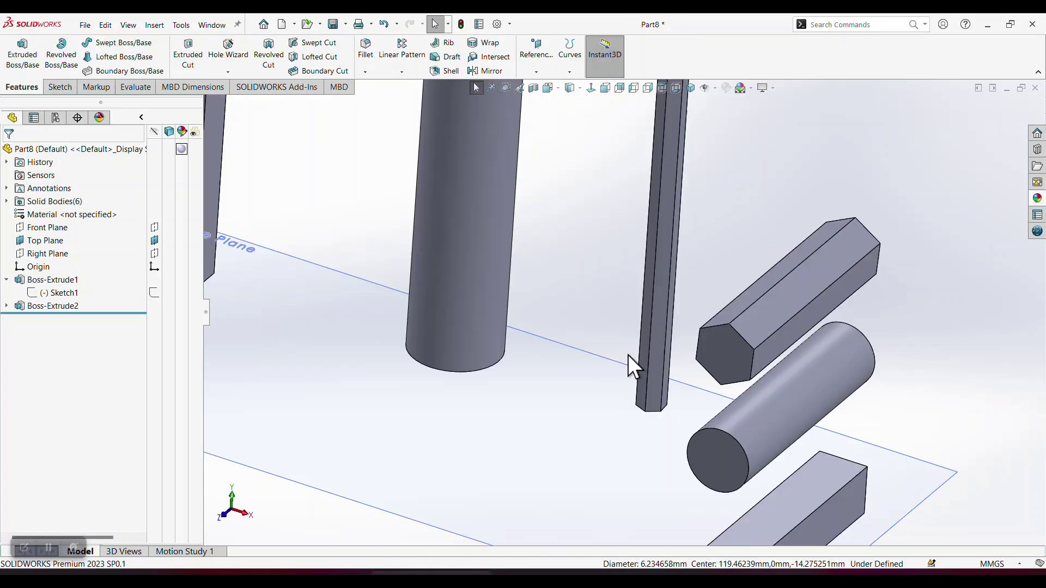
Delete the Front Plane extrusion and its leftover sketch of the rectangle, circle and hexagon
{"action": "middle_click_drag", "start_coordinate": [602, 309], "coordinate": [603, 271]}
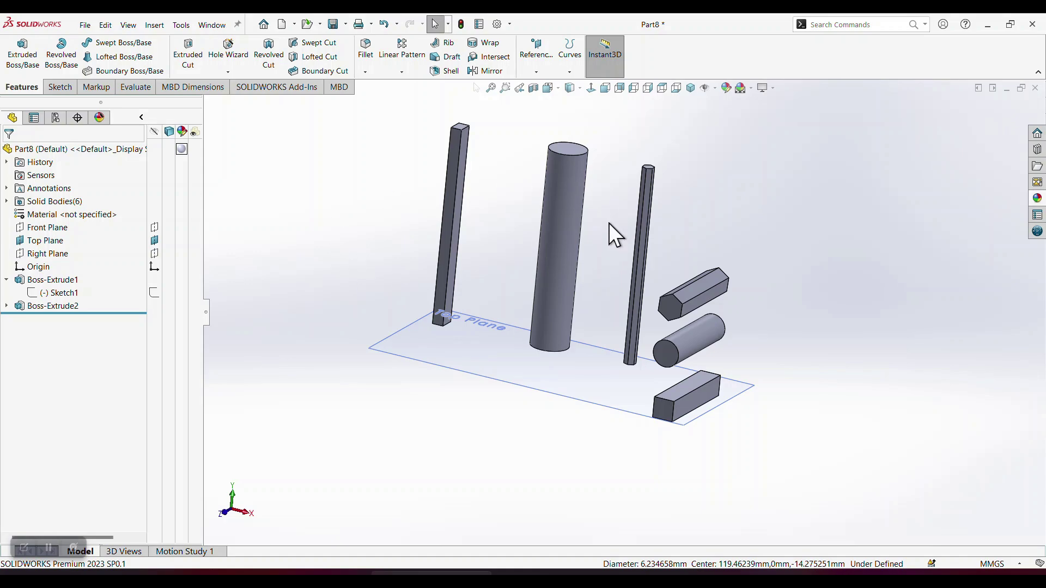
{"action": "right_click", "coordinate": [62, 316]}
{"action": "left_click", "coordinate": [92, 368]}
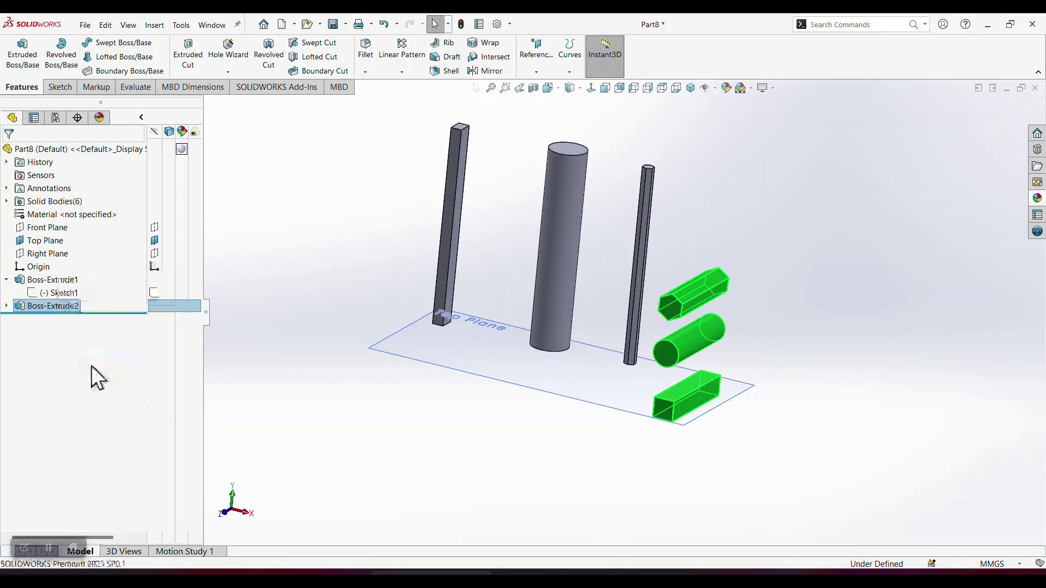
{"action": "left_click", "coordinate": [401, 255]}
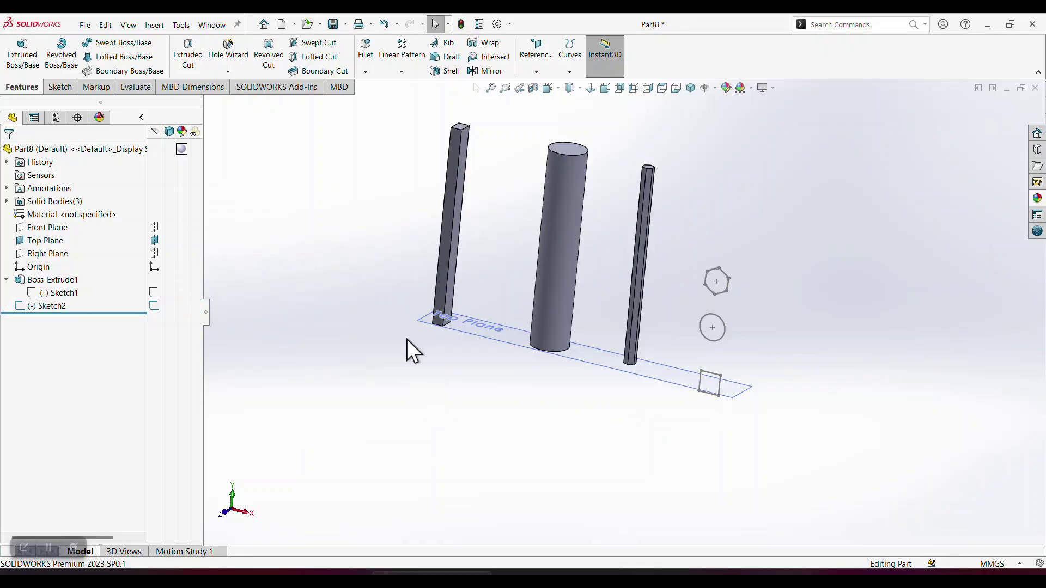
{"action": "middle_click_drag", "start_coordinate": [400, 341], "coordinate": [424, 349]}
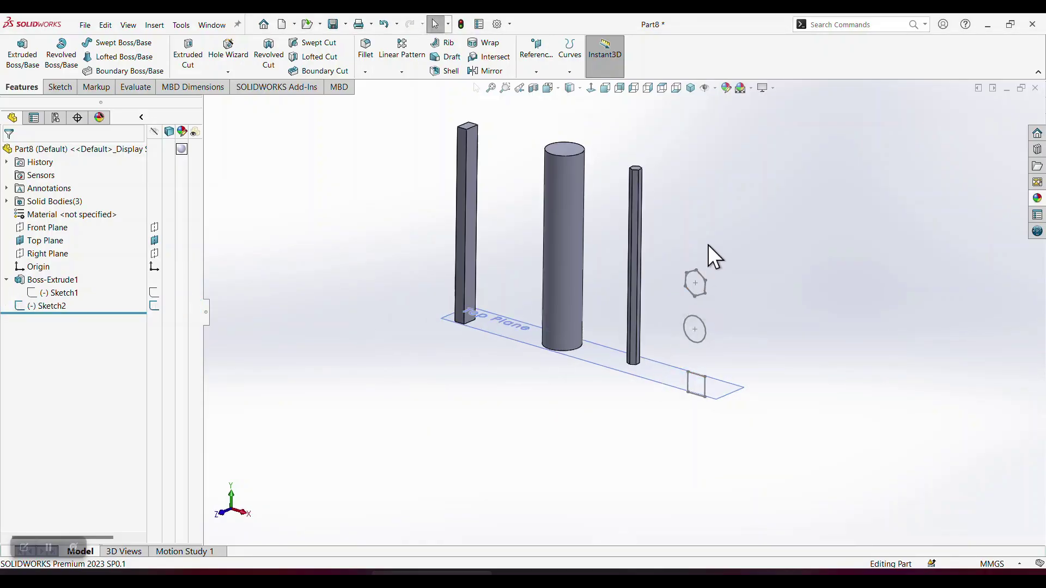
{"action": "right_click", "coordinate": [47, 305]}
{"action": "left_click", "coordinate": [91, 381]}
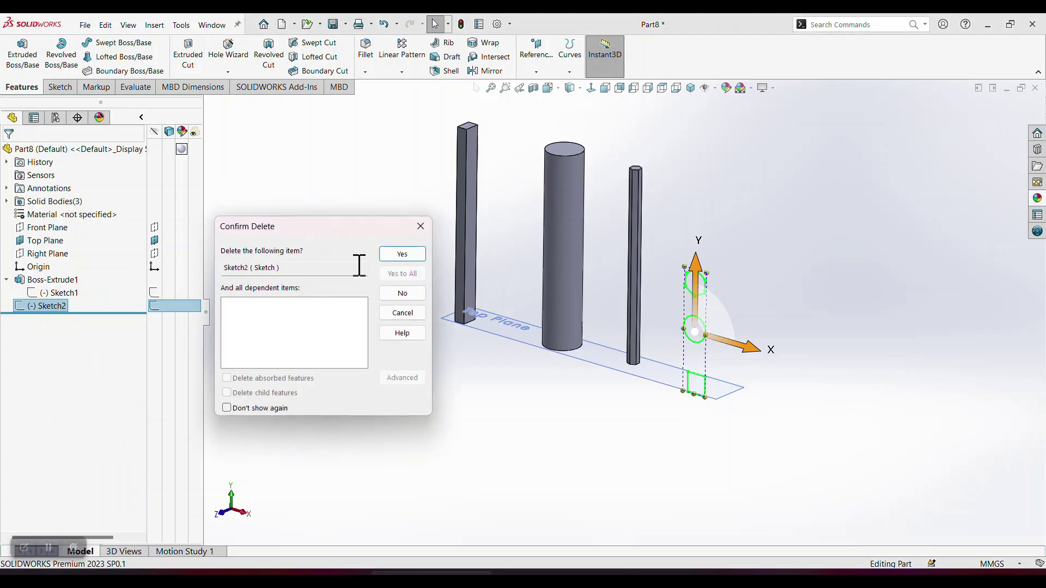
{"action": "left_click", "coordinate": [401, 254]}
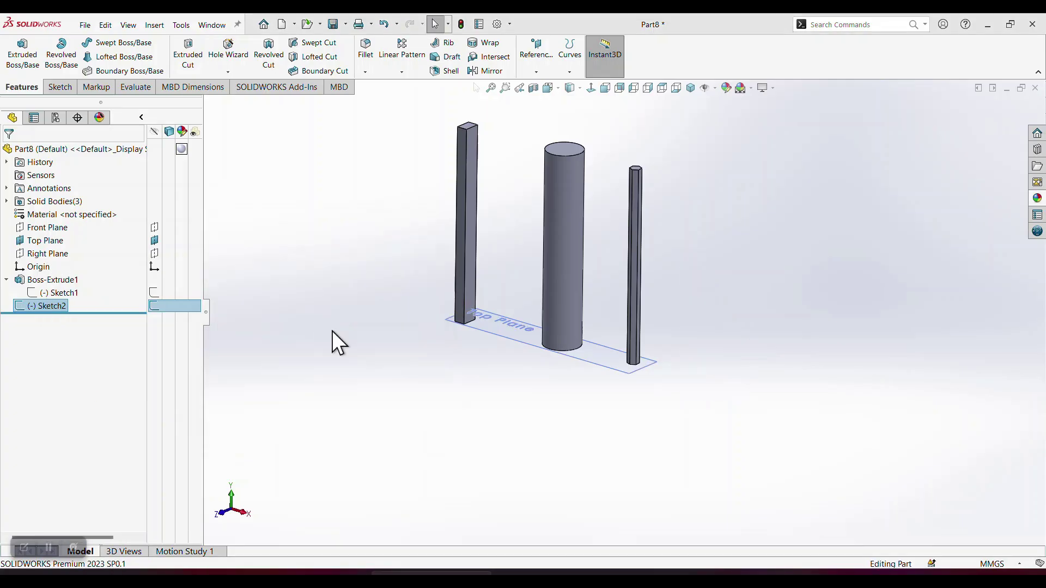
Delete the Top Plane extrusion together with its absorbed sketch
{"action": "left_click", "coordinate": [7, 280]}
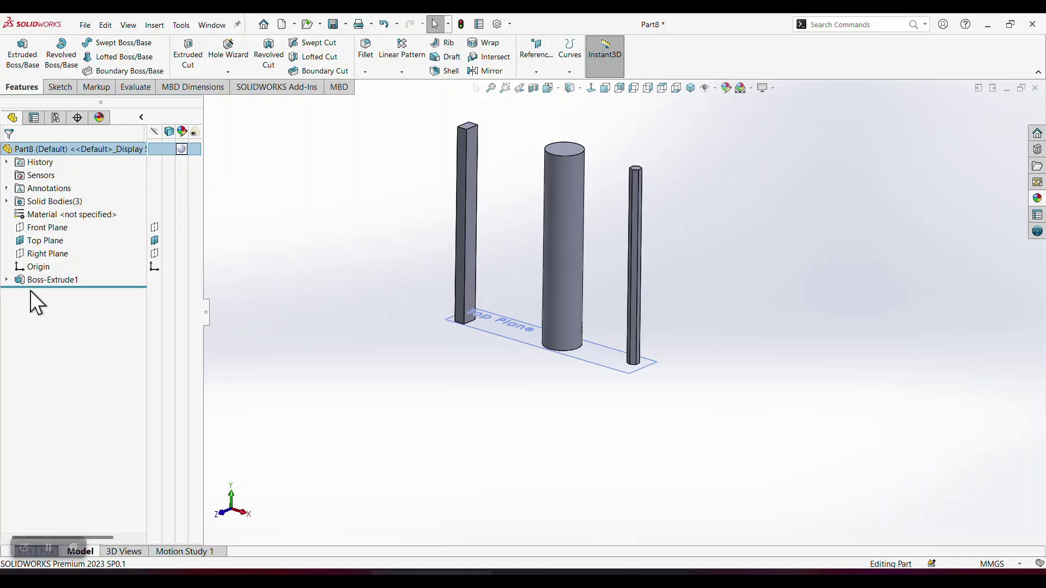
{"action": "right_click", "coordinate": [42, 282]}
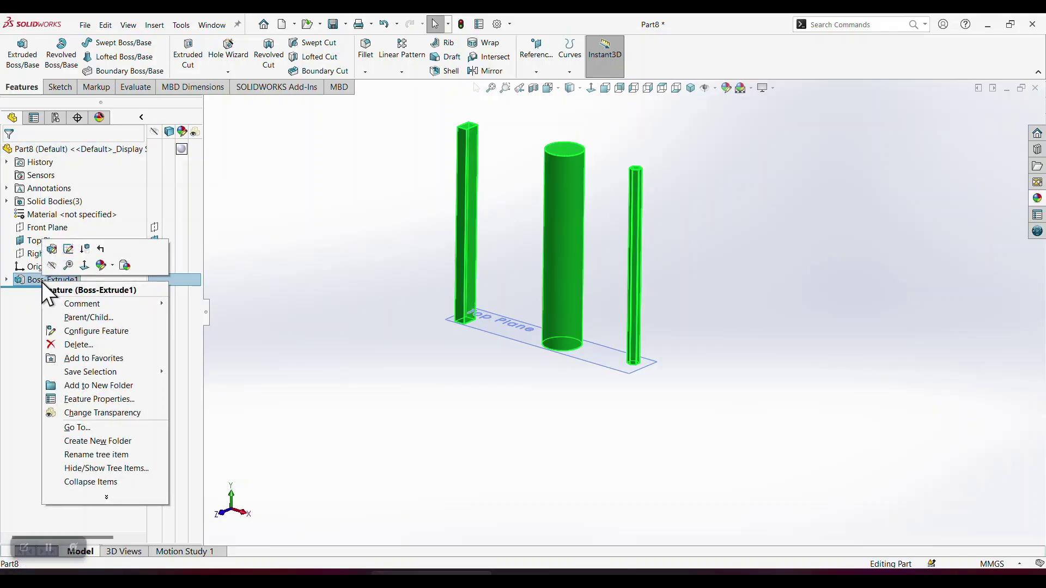
{"action": "left_click", "coordinate": [83, 345]}
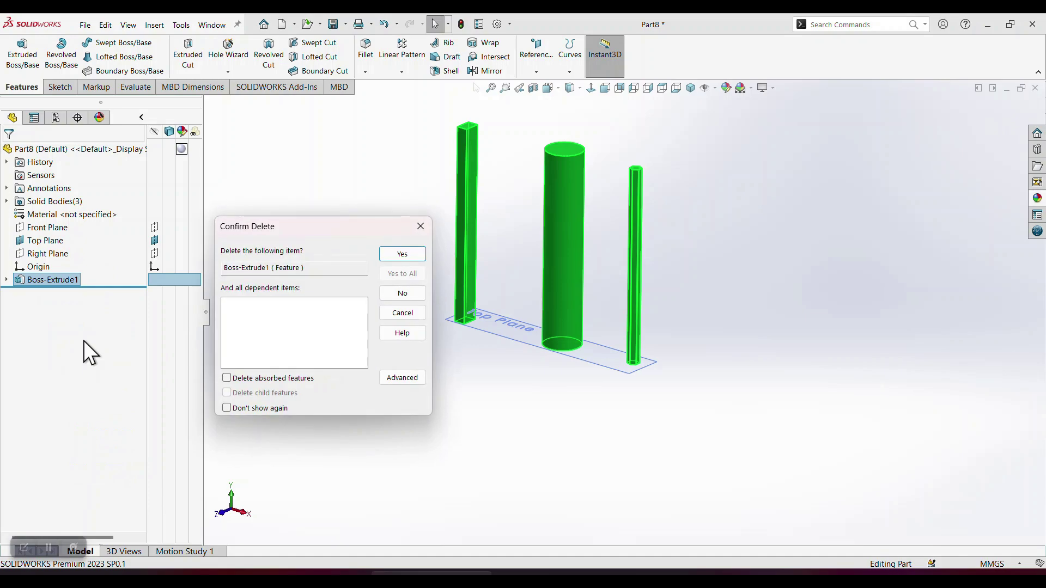
{"action": "left_click", "coordinate": [226, 378]}
{"action": "left_click", "coordinate": [402, 255]}
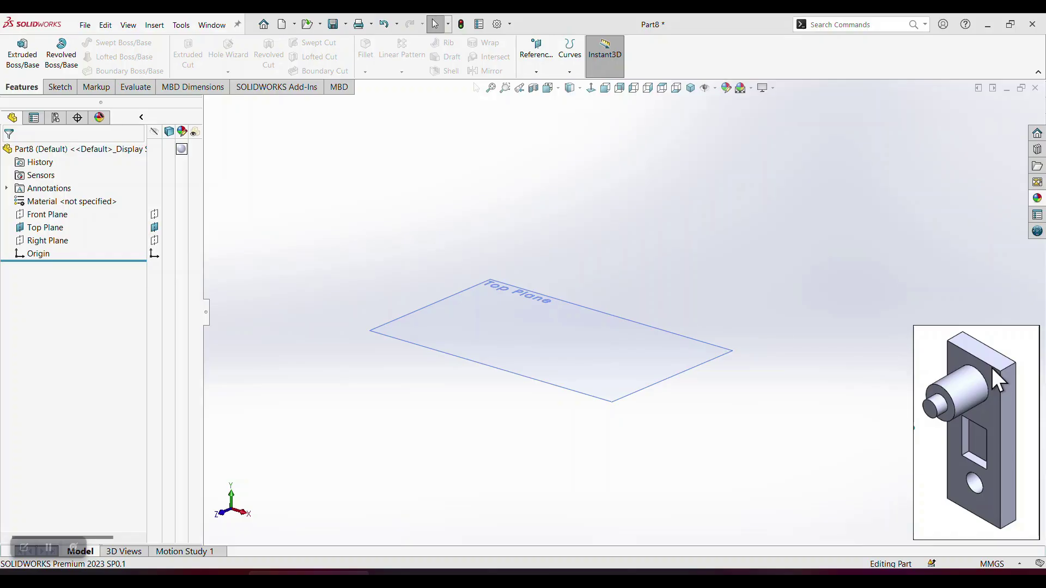
Sketch a long corner rectangle about 12 mm deep from the origin on the Top Plane, and exit the sketch
{"action": "mouse_move", "coordinate": [960, 338]}
{"action": "mouse_move", "coordinate": [950, 356]}
{"action": "left_click", "coordinate": [459, 330]}
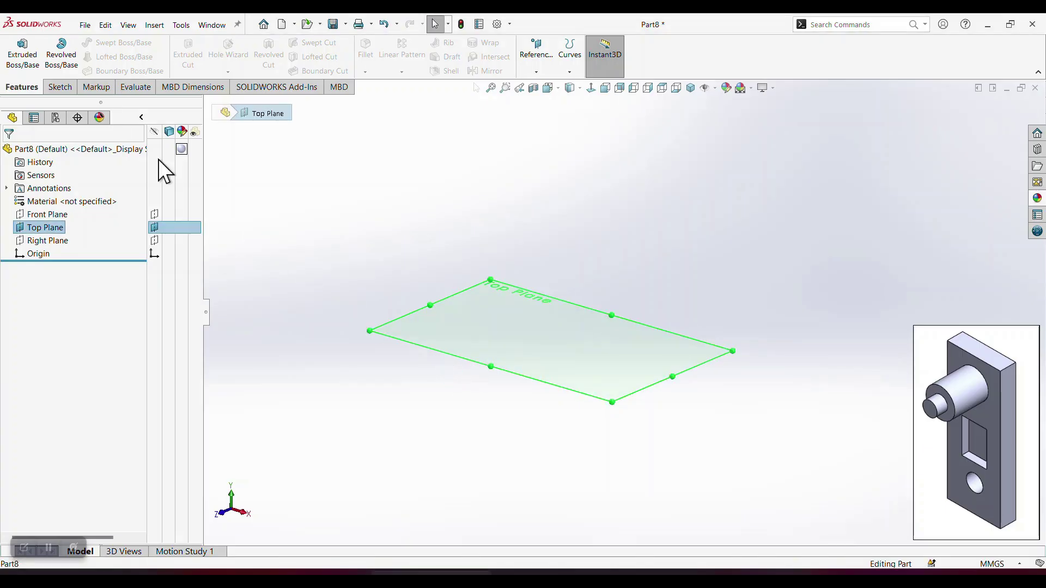
{"action": "left_click", "coordinate": [60, 87]}
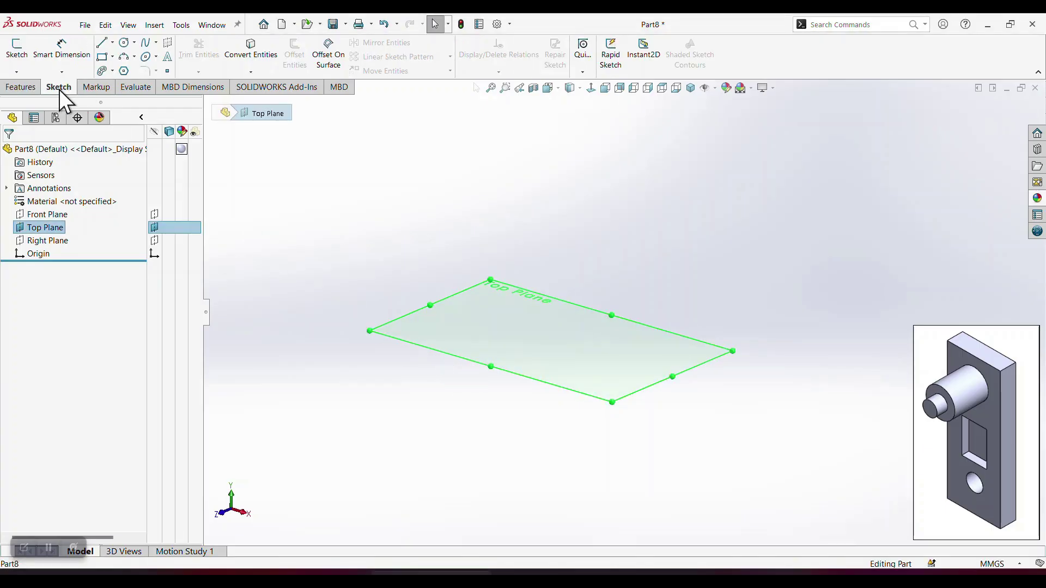
{"action": "left_click", "coordinate": [23, 60]}
{"action": "left_click", "coordinate": [102, 56]}
{"action": "left_click_drag", "start_coordinate": [401, 353], "coordinate": [568, 311]}
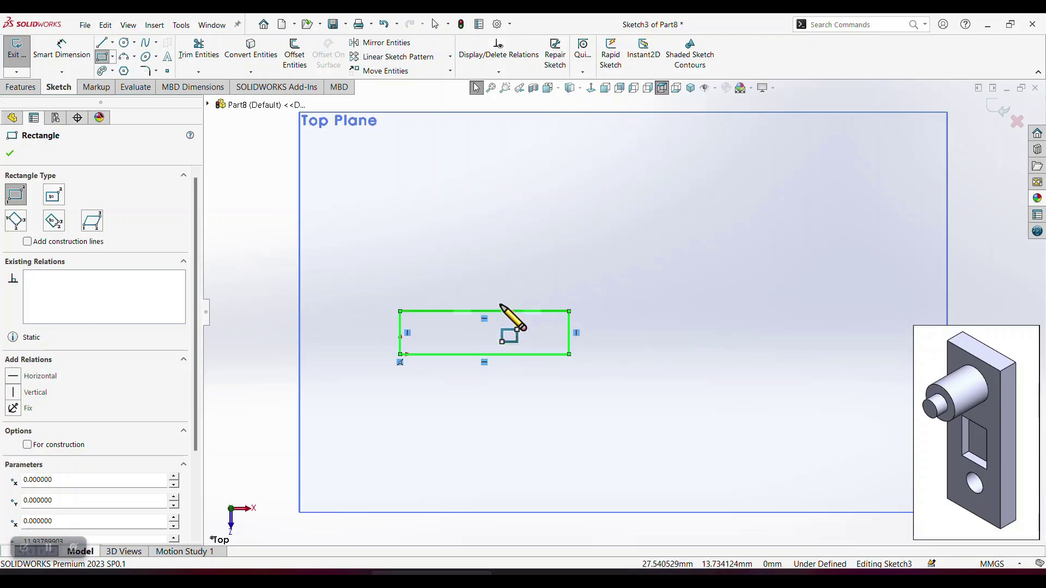
{"action": "left_click", "coordinate": [1001, 110]}
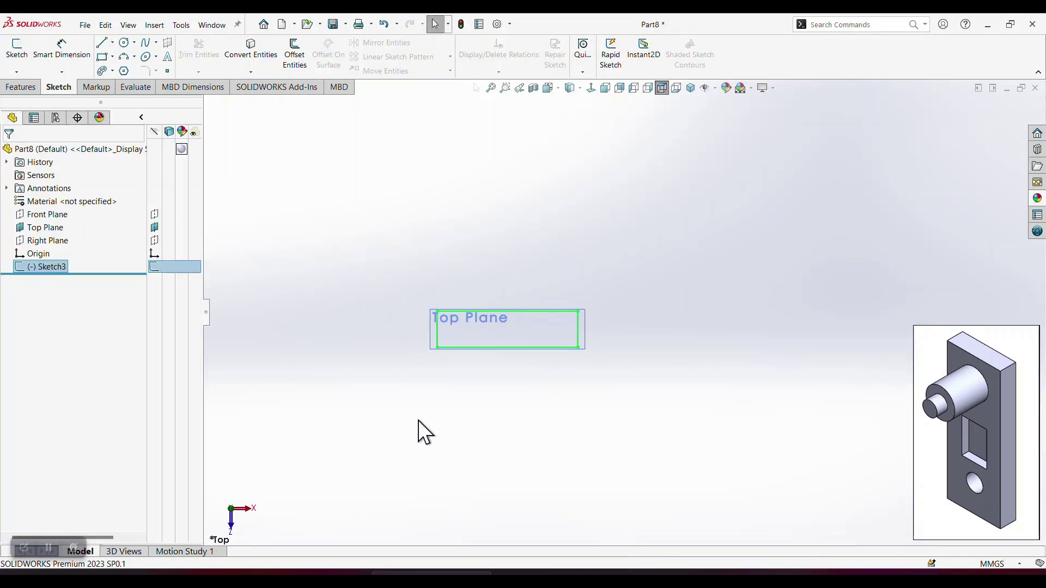
Extrude the Top Plane rectangle upward with a Blind depth of 107 mm to form the plate
{"action": "middle_click_drag", "start_coordinate": [417, 420], "coordinate": [442, 319]}
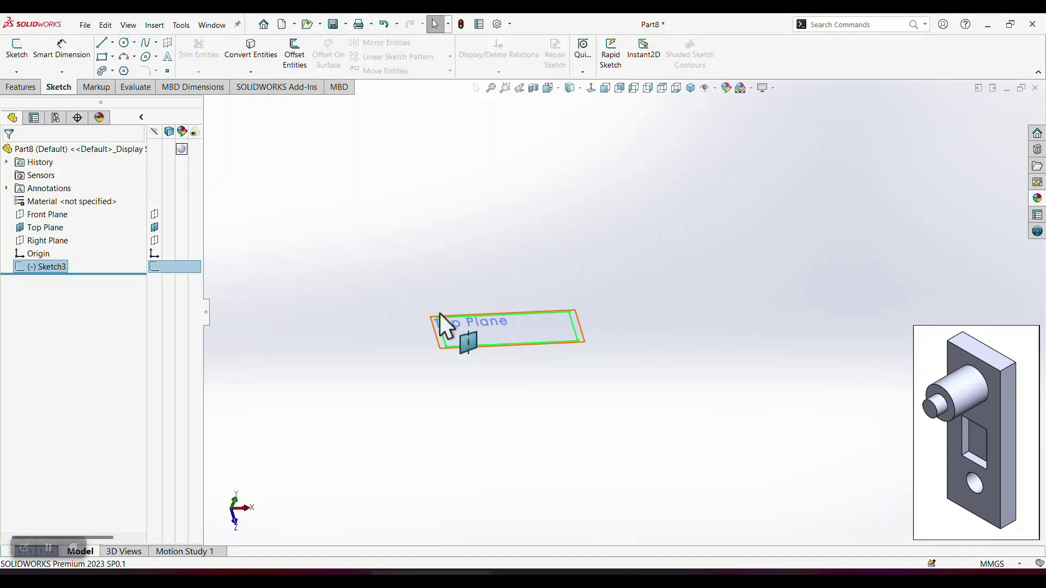
{"action": "left_click", "coordinate": [37, 89]}
{"action": "left_click", "coordinate": [27, 59]}
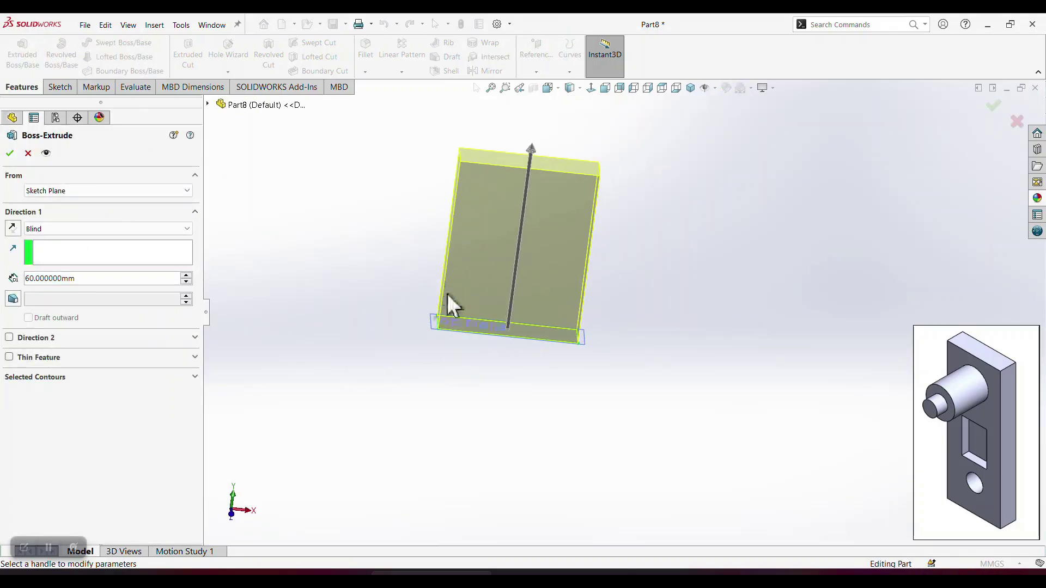
{"action": "middle_click_drag", "start_coordinate": [464, 369], "coordinate": [424, 329]}
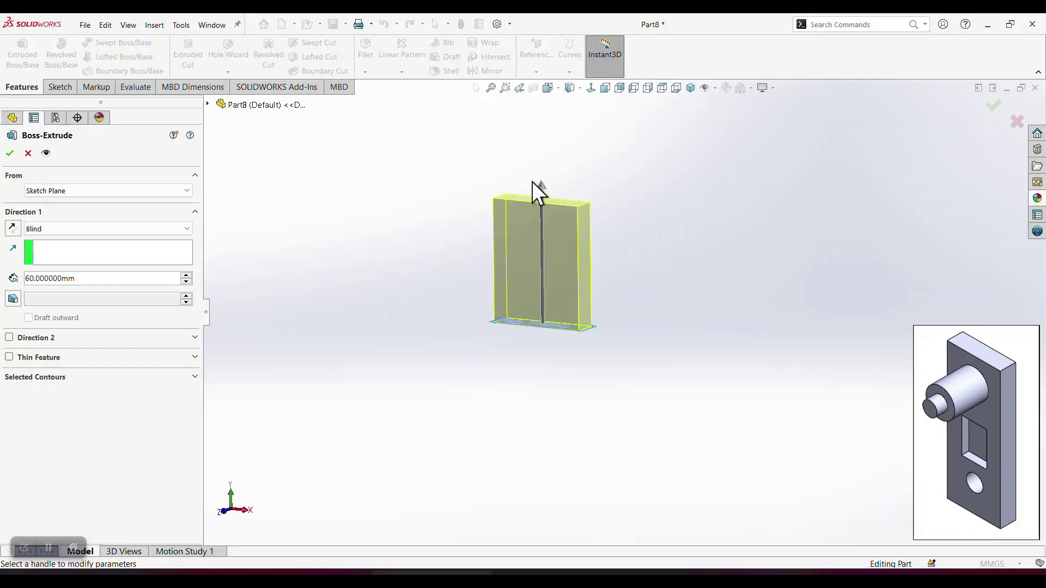
{"action": "left_click_drag", "start_coordinate": [541, 184], "coordinate": [538, 103]}
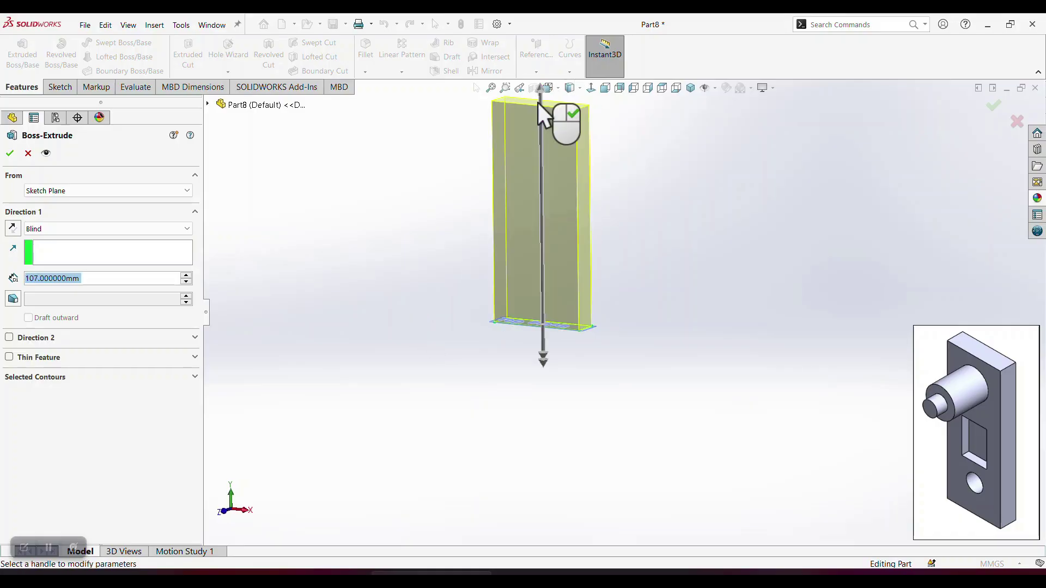
{"action": "scroll", "coordinate": [594, 124], "scroll_direction": "down", "scroll_amount": 2}
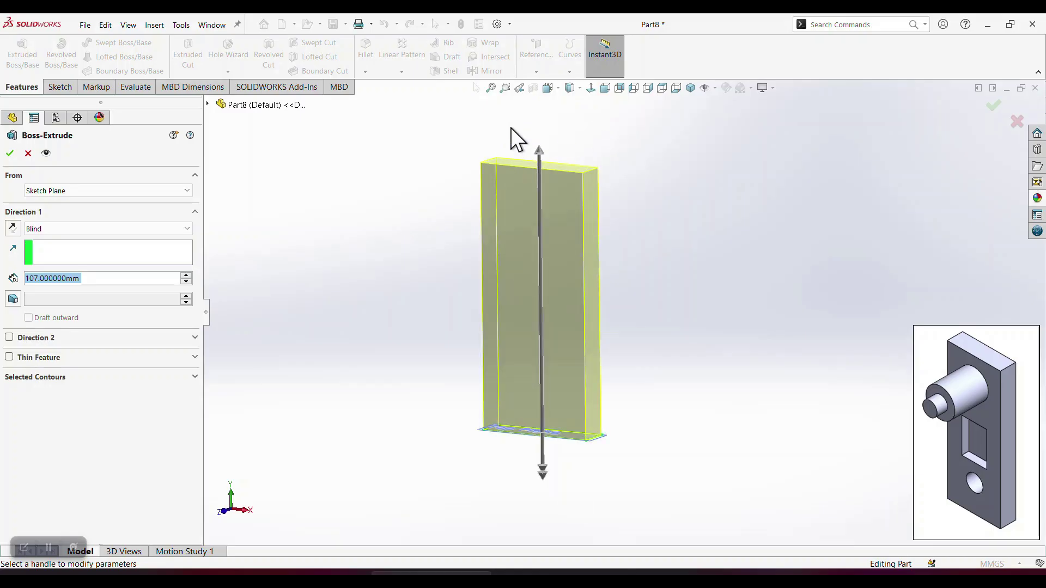
{"action": "left_click", "coordinate": [9, 154]}
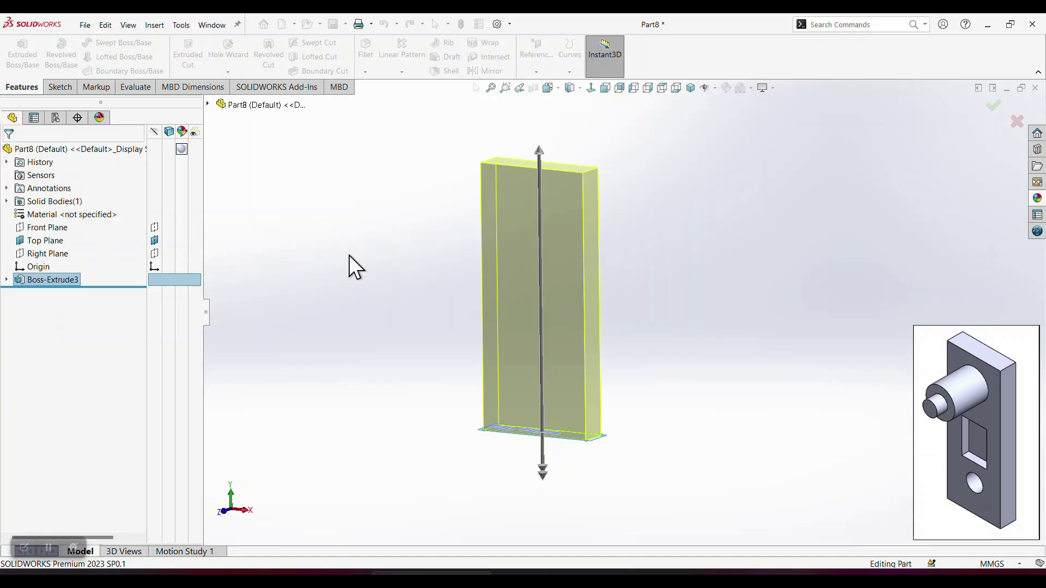
Start a new sketch on the large front face of the plate
{"action": "middle_click_drag", "start_coordinate": [362, 277], "coordinate": [374, 319]}
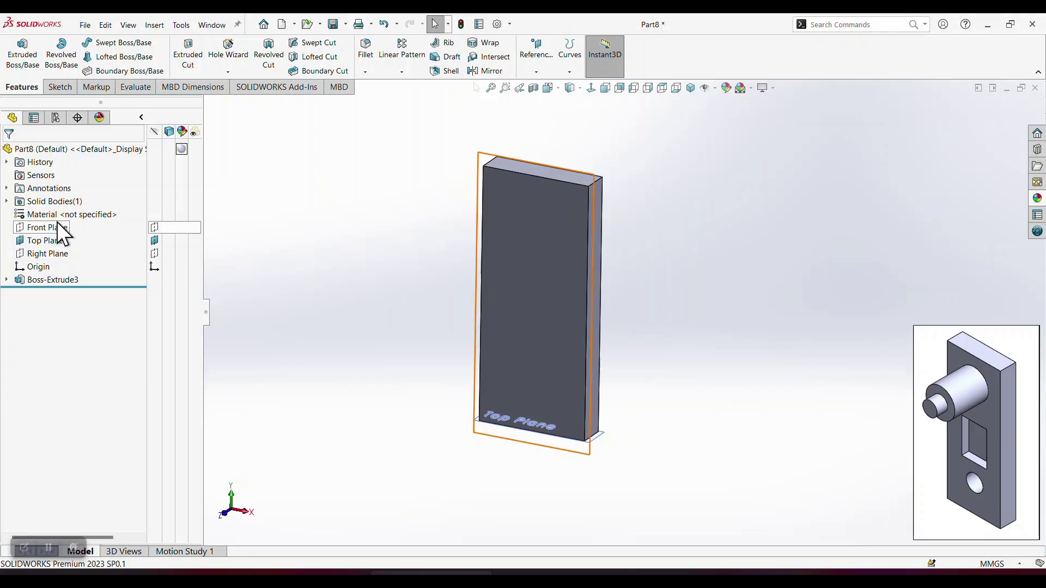
{"action": "left_click", "coordinate": [515, 196]}
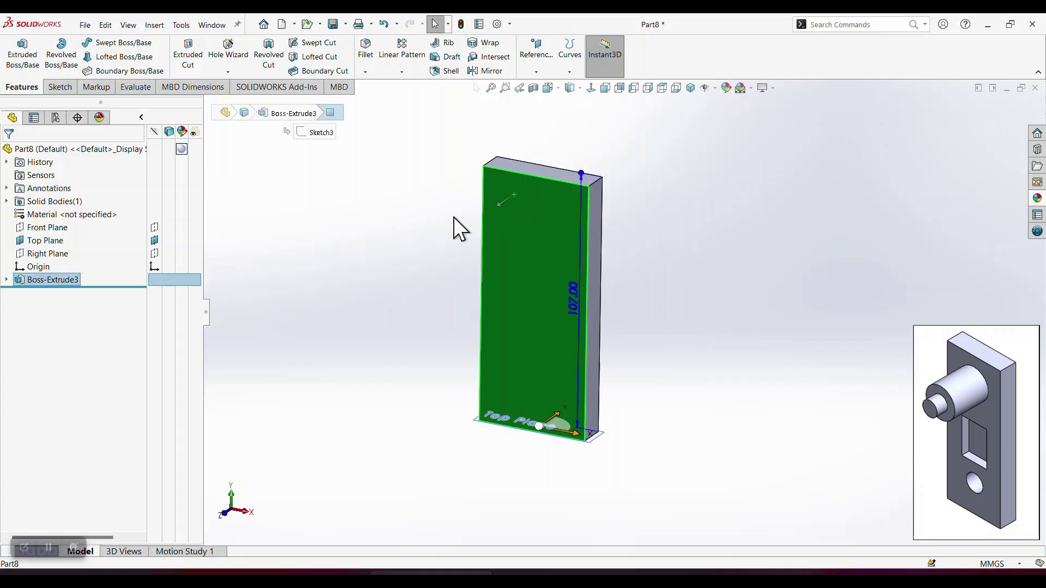
{"action": "left_click", "coordinate": [58, 87]}
{"action": "left_click", "coordinate": [17, 52]}
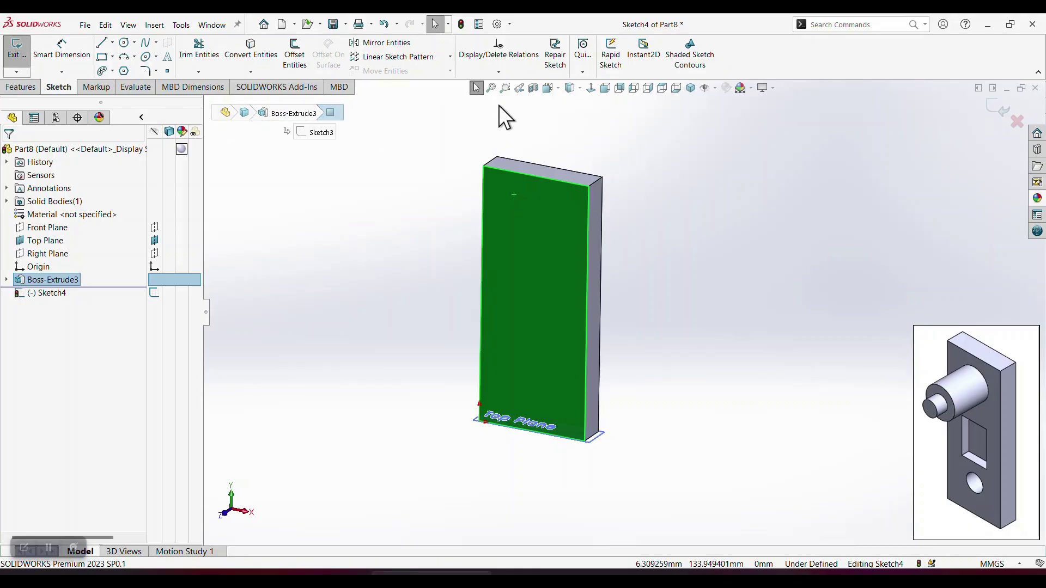
Sketch a circle with a radius of about 12 mm on the upper part of the plate's front face, and exit the sketch
{"action": "key", "text": "space"}
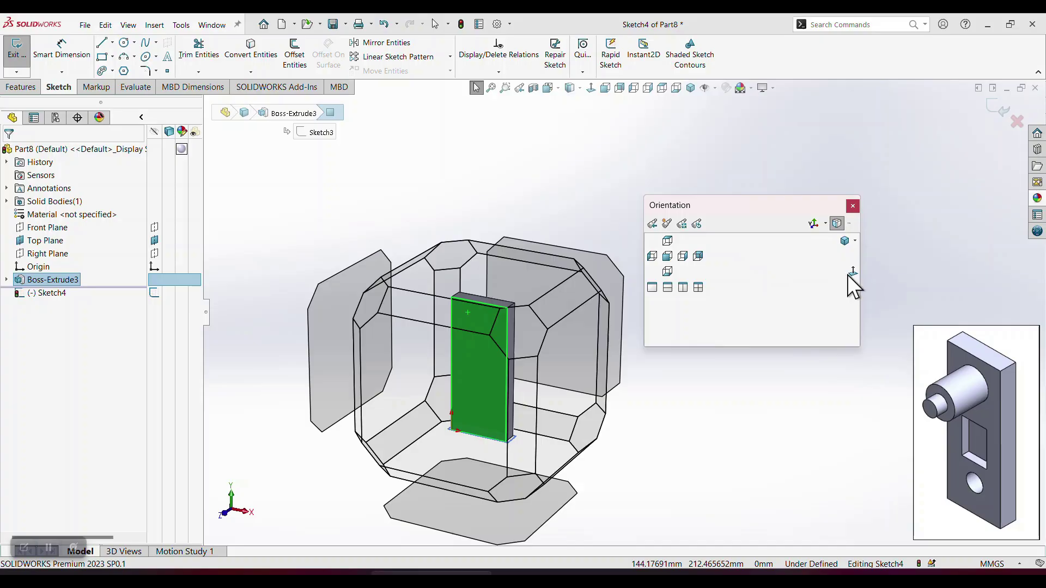
{"action": "left_click", "coordinate": [852, 271]}
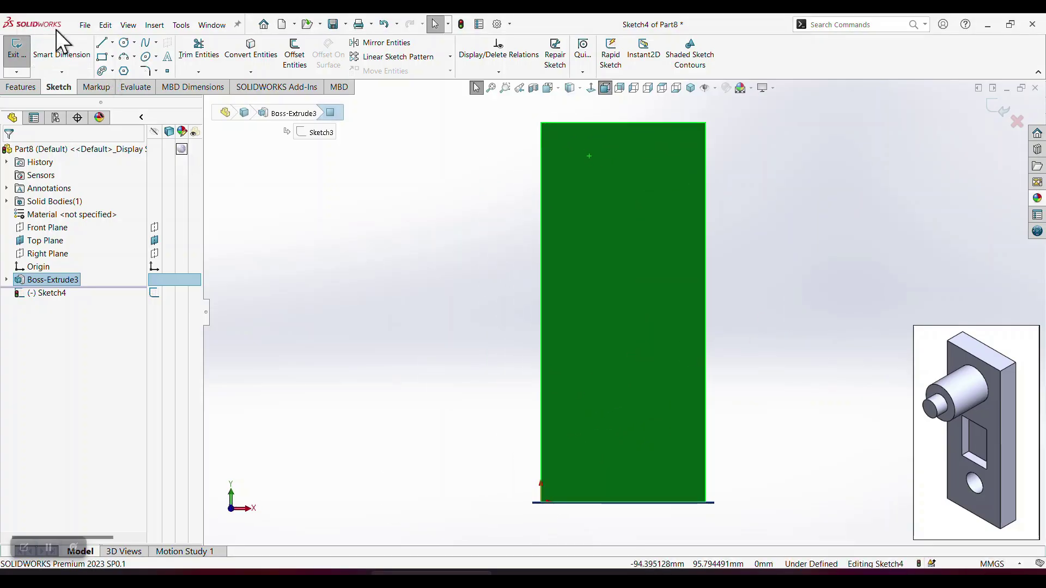
{"action": "left_click", "coordinate": [124, 42]}
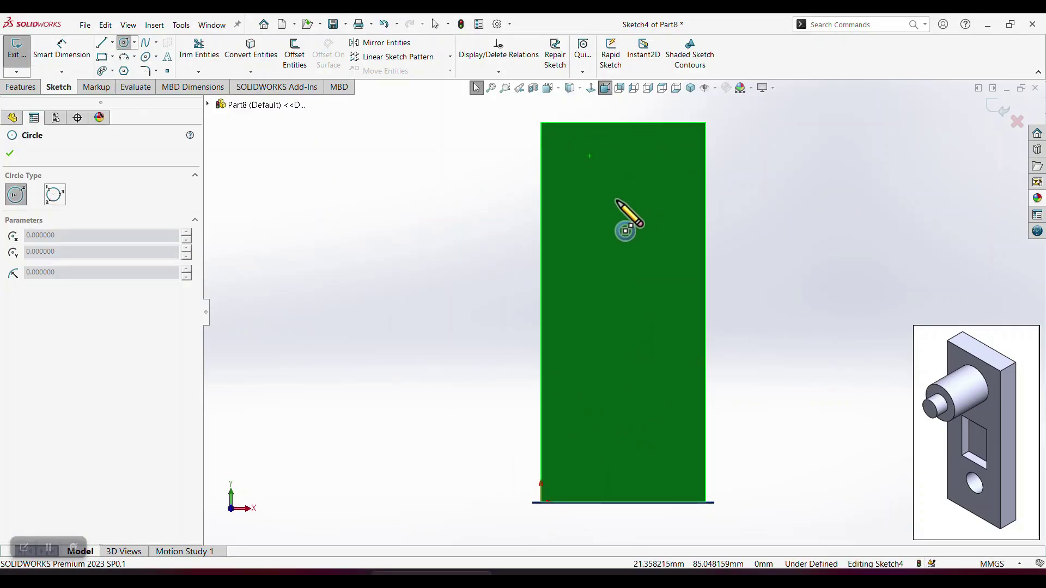
{"action": "left_click", "coordinate": [617, 200]}
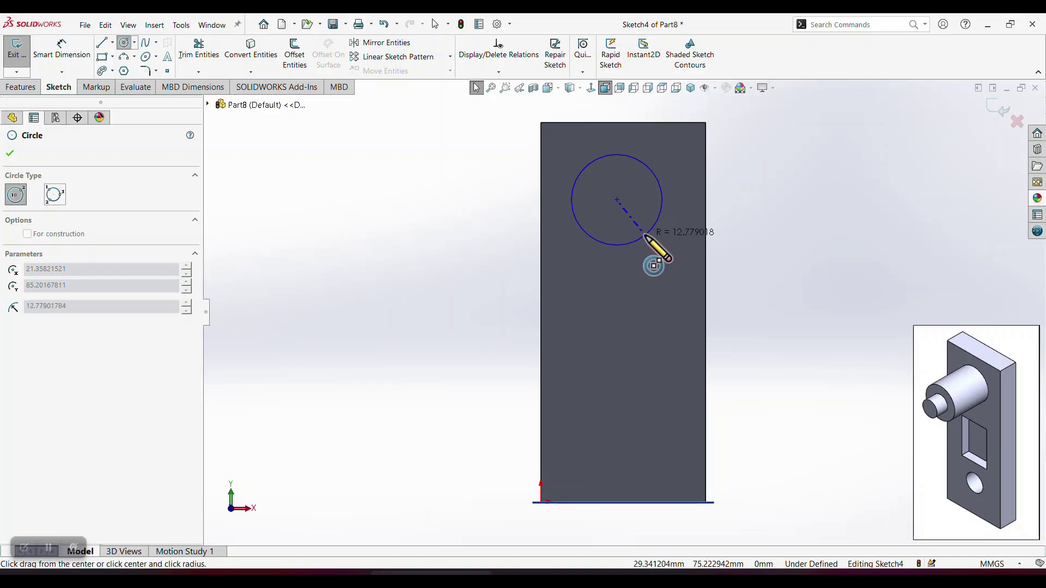
{"action": "left_click", "coordinate": [645, 236]}
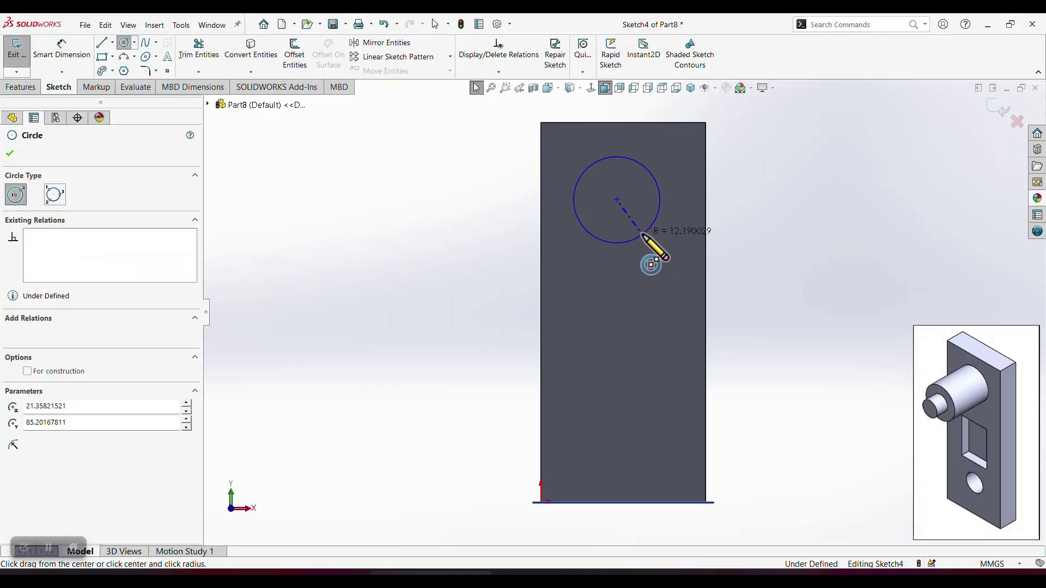
{"action": "left_click", "coordinate": [988, 116]}
Extrude the circle outward from the plate's front face with a Blind depth of 24 mm, merging it with the plate
{"action": "middle_click_drag", "start_coordinate": [534, 286], "coordinate": [504, 321]}
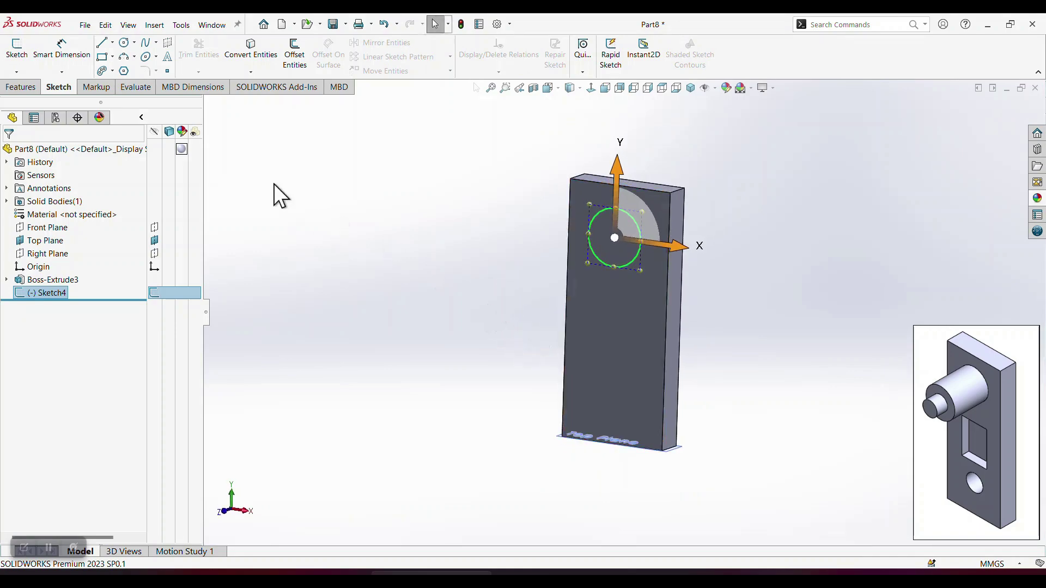
{"action": "left_click", "coordinate": [23, 88]}
{"action": "left_click", "coordinate": [21, 55]}
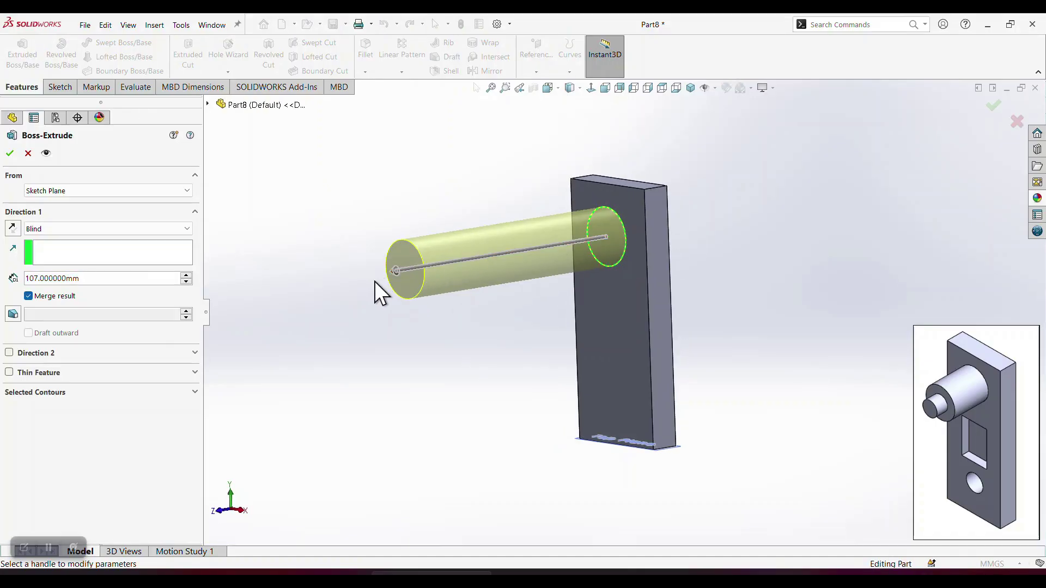
{"action": "left_click_drag", "start_coordinate": [388, 279], "coordinate": [561, 237]}
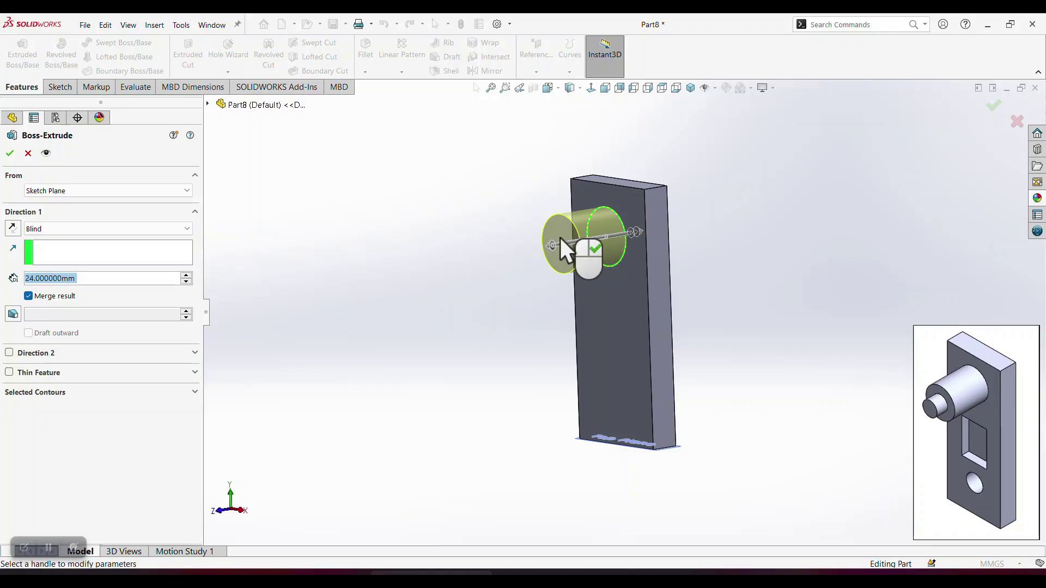
{"action": "middle_click_drag", "start_coordinate": [505, 257], "coordinate": [538, 253]}
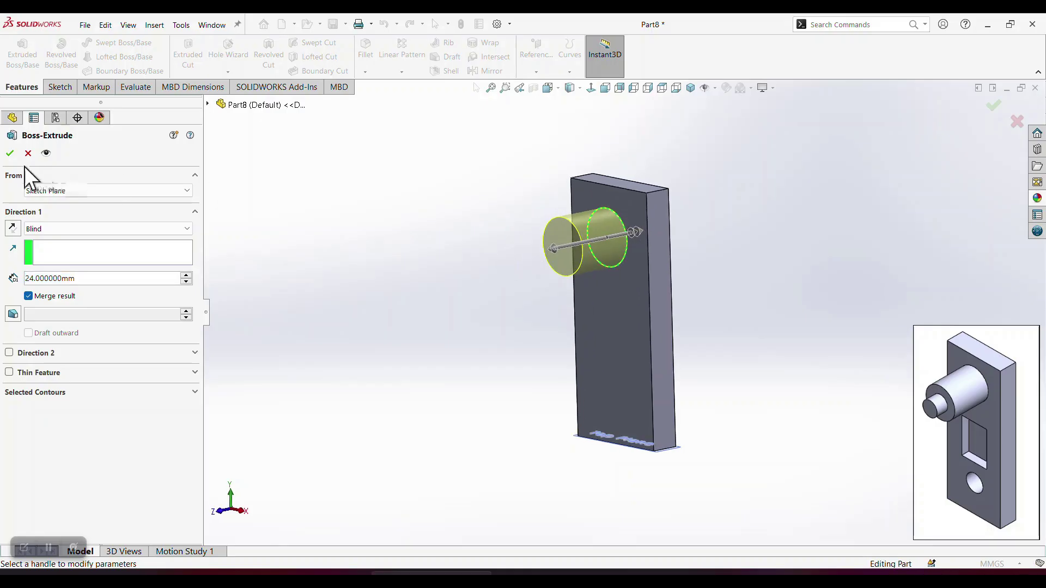
{"action": "left_click", "coordinate": [10, 153]}
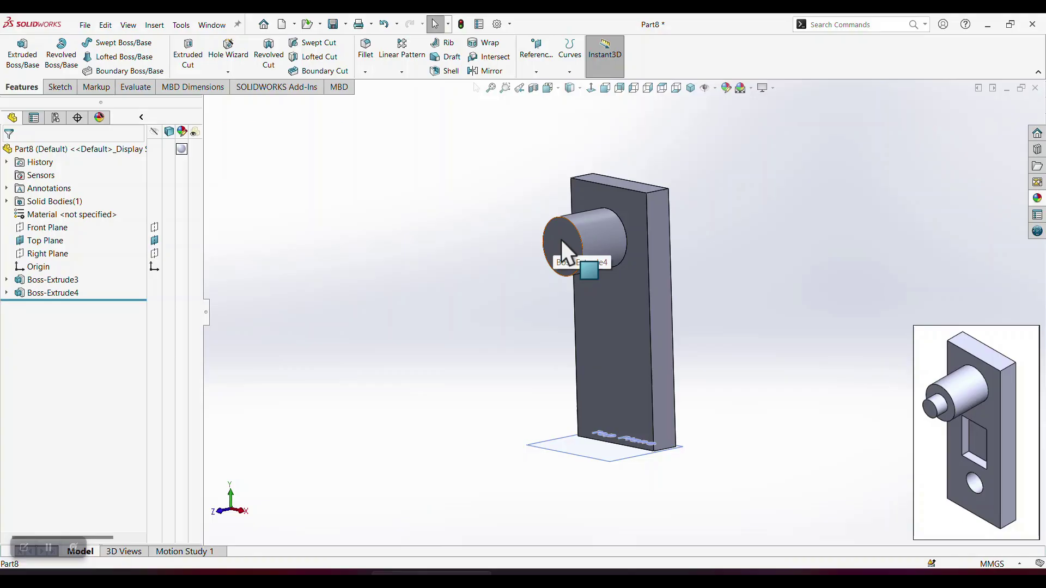
Sketch a concentric circle with a radius of about 5.3 mm on the end face of the cylindrical boss, and exit the sketch
{"action": "left_click", "coordinate": [561, 240]}
{"action": "left_click", "coordinate": [60, 87]}
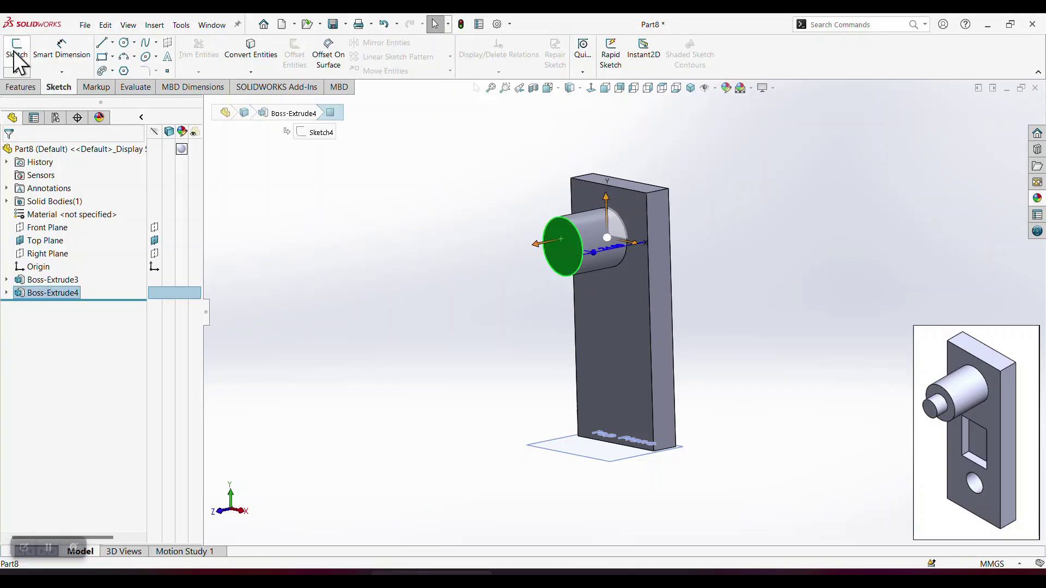
{"action": "left_click", "coordinate": [15, 55]}
{"action": "left_click", "coordinate": [124, 43]}
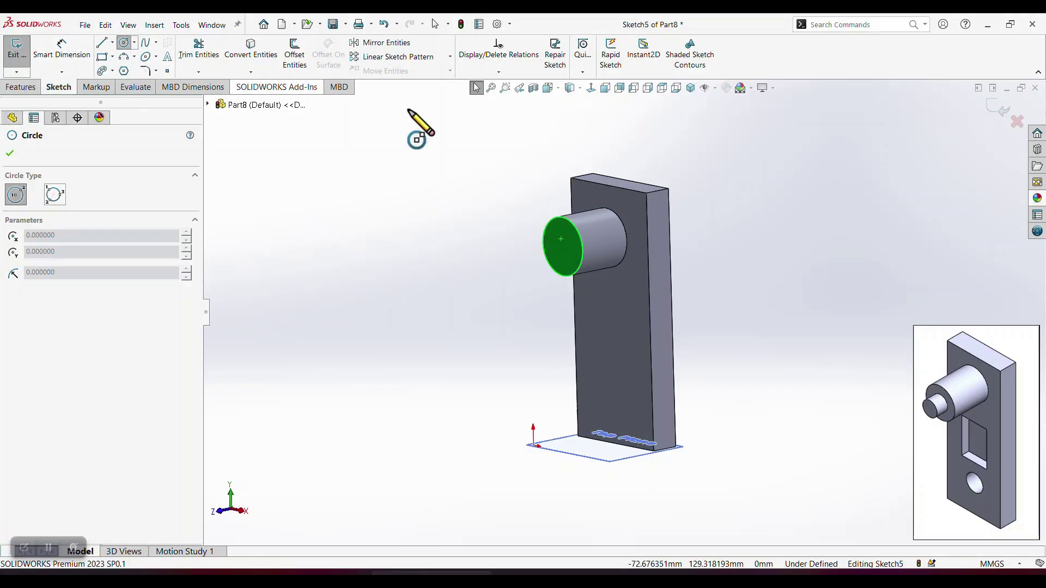
{"action": "key", "text": "space"}
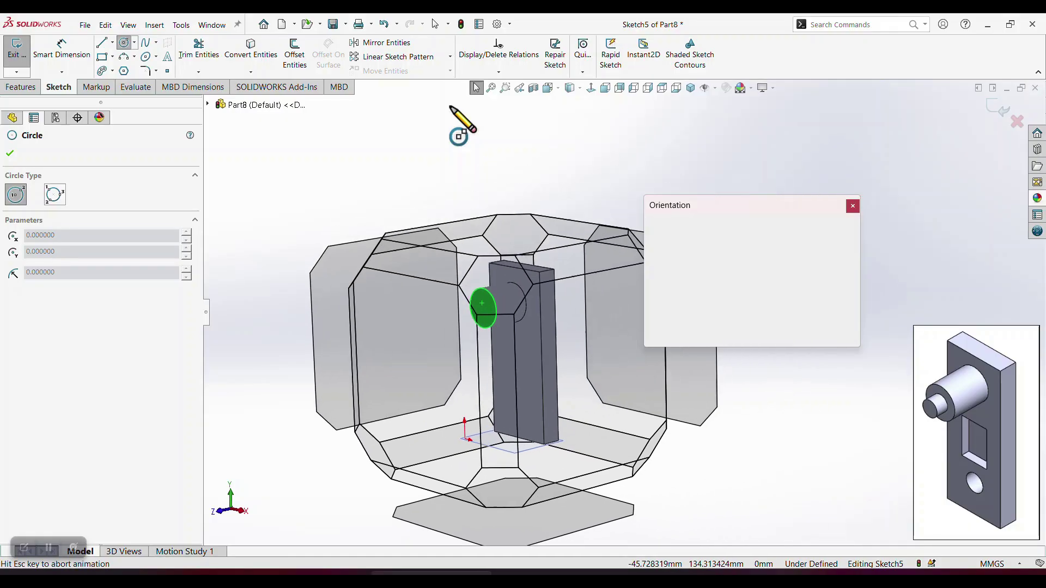
{"action": "left_click", "coordinate": [854, 270]}
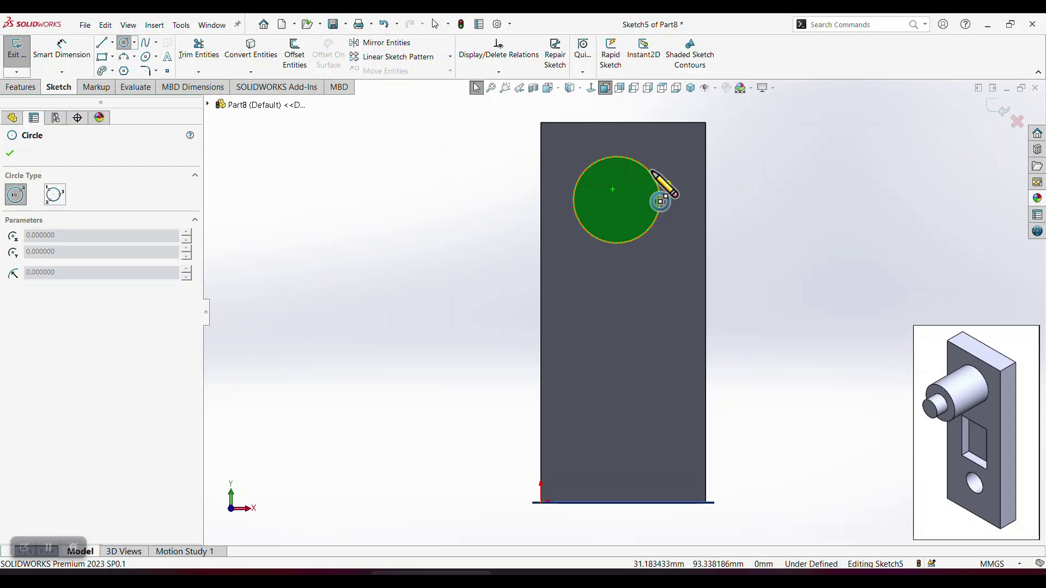
{"action": "left_click", "coordinate": [616, 200]}
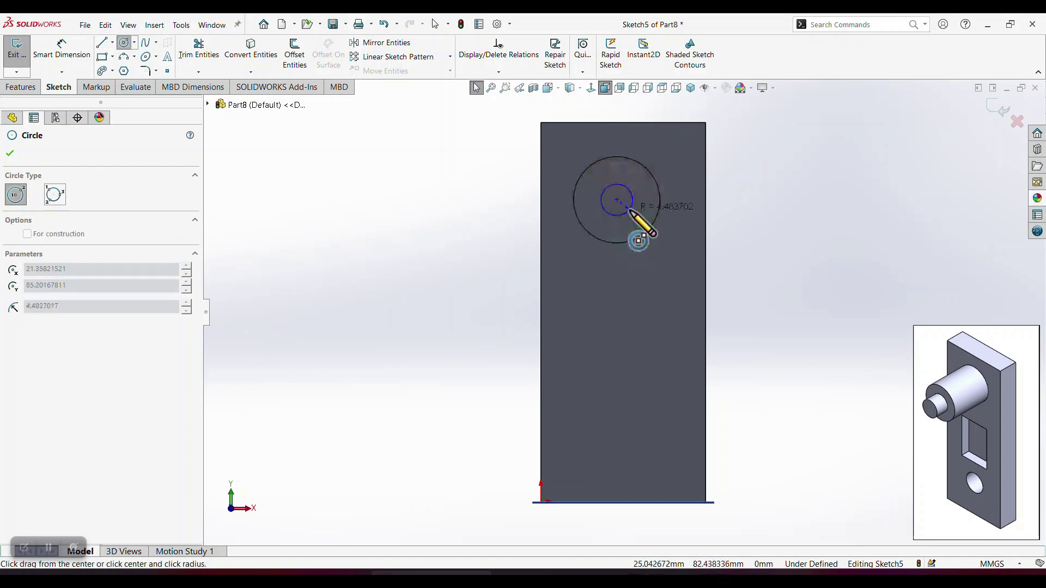
{"action": "left_click", "coordinate": [633, 210]}
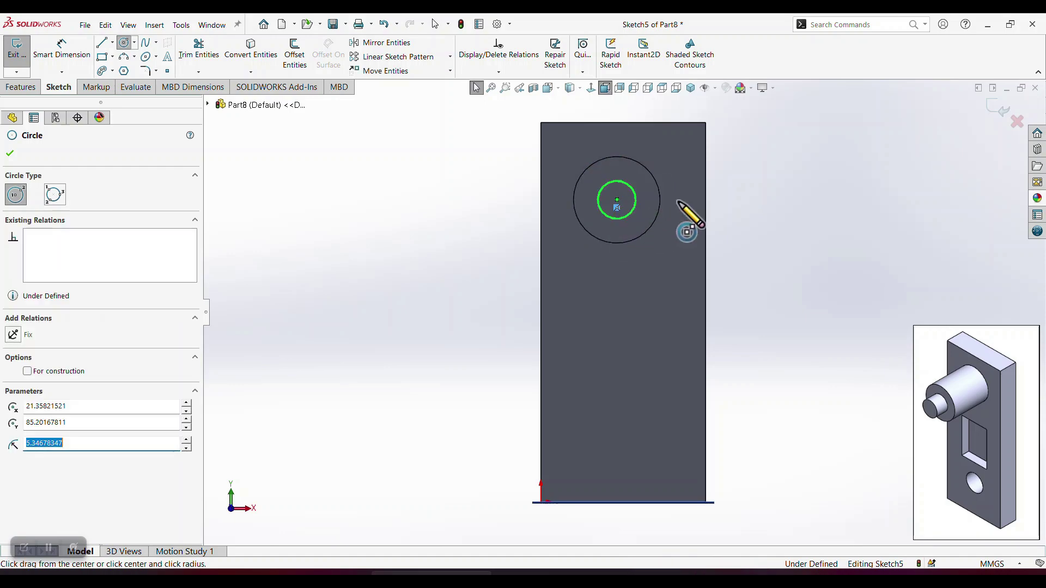
{"action": "left_click", "coordinate": [999, 107]}
Extrude the small circle outward from the end of the larger boss, accepting the preset depth
{"action": "middle_click_drag", "start_coordinate": [582, 327], "coordinate": [542, 373]}
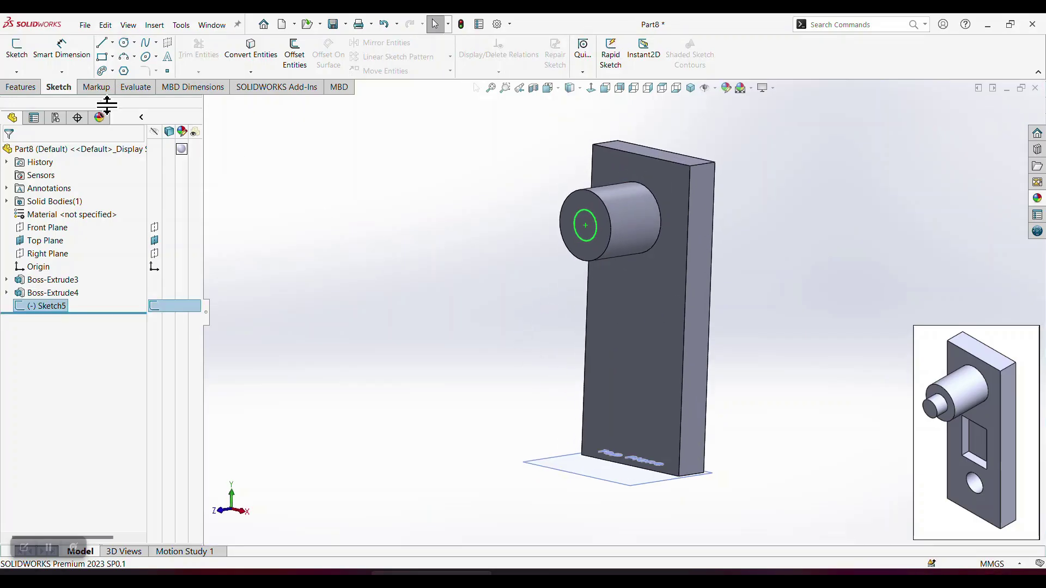
{"action": "left_click", "coordinate": [20, 87]}
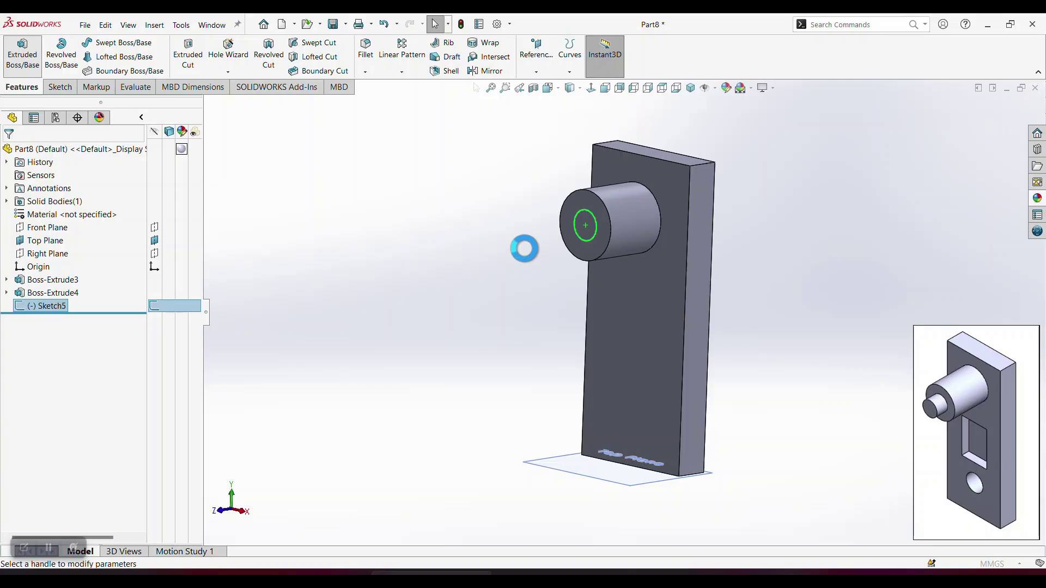
{"action": "left_click", "coordinate": [11, 154]}
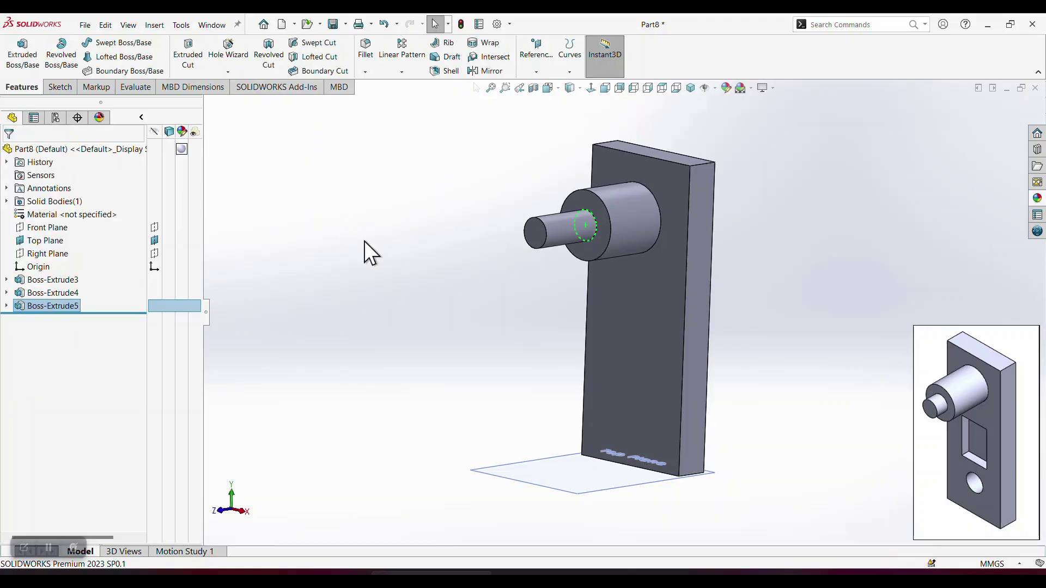
Sketch a corner rectangle about 22 mm high on the plate's front face below the bosses, and exit the sketch
{"action": "middle_click_drag", "start_coordinate": [686, 318], "coordinate": [689, 368]}
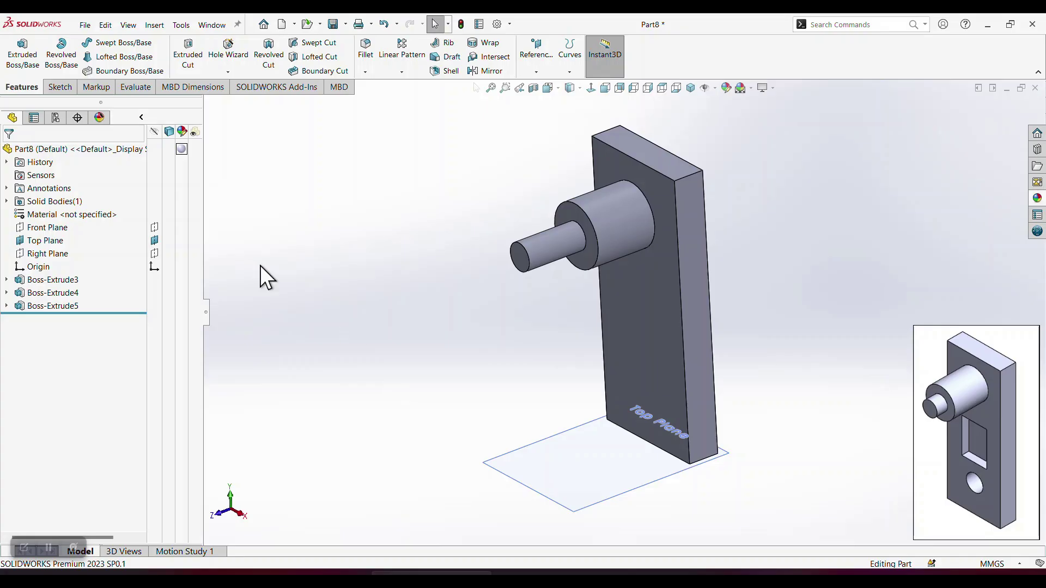
{"action": "left_click", "coordinate": [633, 308]}
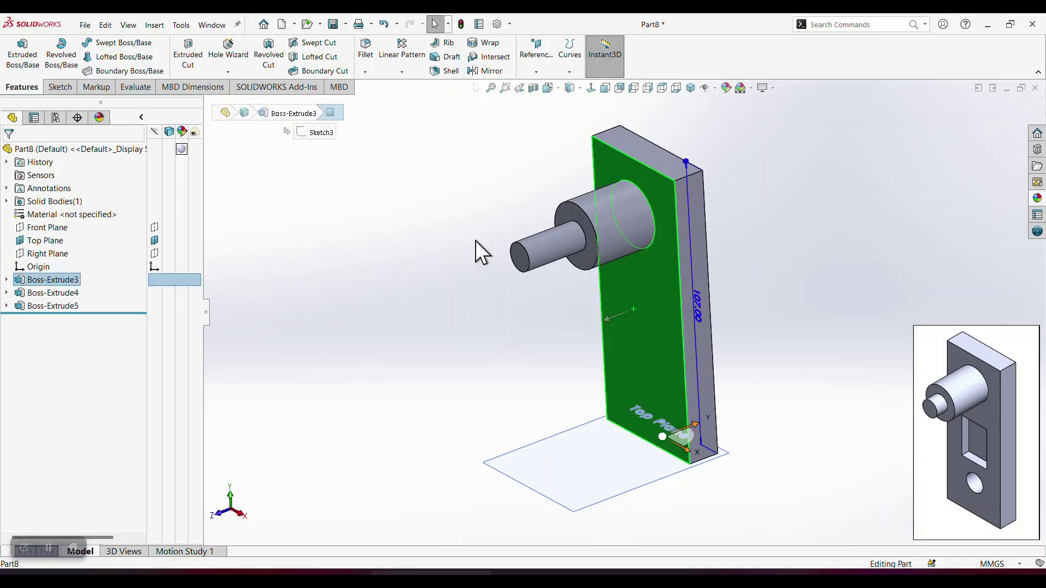
{"action": "left_click", "coordinate": [56, 88]}
{"action": "left_click", "coordinate": [21, 47]}
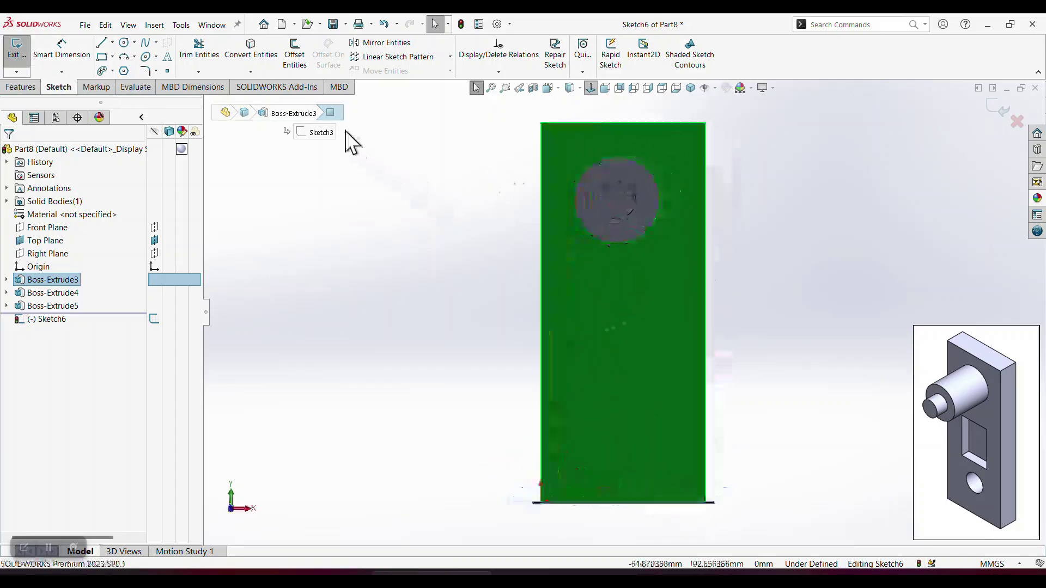
{"action": "left_click", "coordinate": [103, 58]}
{"action": "left_click", "coordinate": [576, 290]}
{"action": "left_click", "coordinate": [666, 368]}
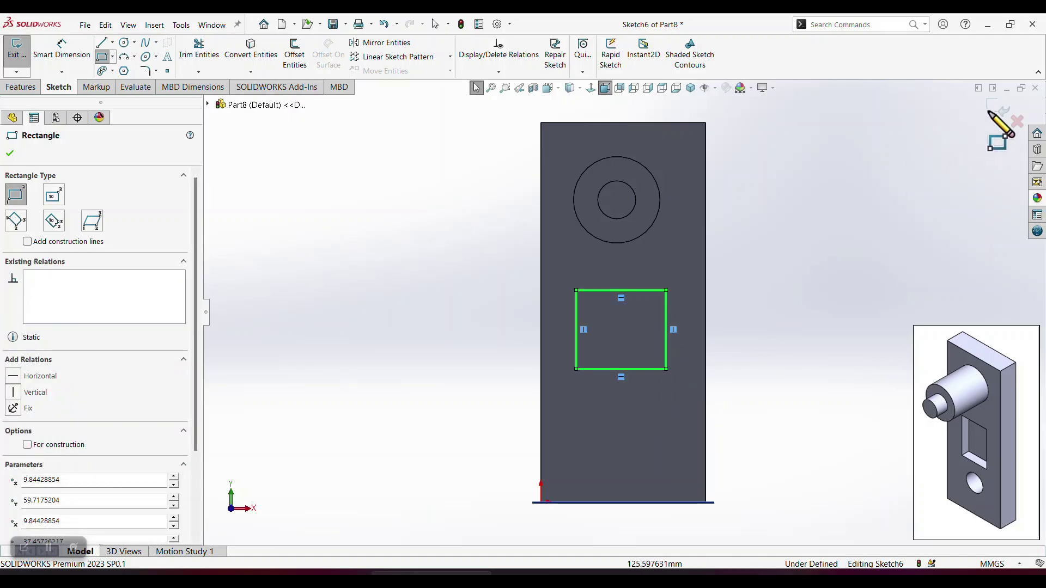
{"action": "left_click", "coordinate": [1000, 111]}
{"action": "mouse_move", "coordinate": [742, 299]}
{"action": "middle_mouse_down"}
{"action": "mouse_move", "coordinate": [701, 315]}
{"action": "mouse_move", "coordinate": [689, 327]}
{"action": "mouse_move", "coordinate": [700, 332]}
{"action": "middle_mouse_up"}
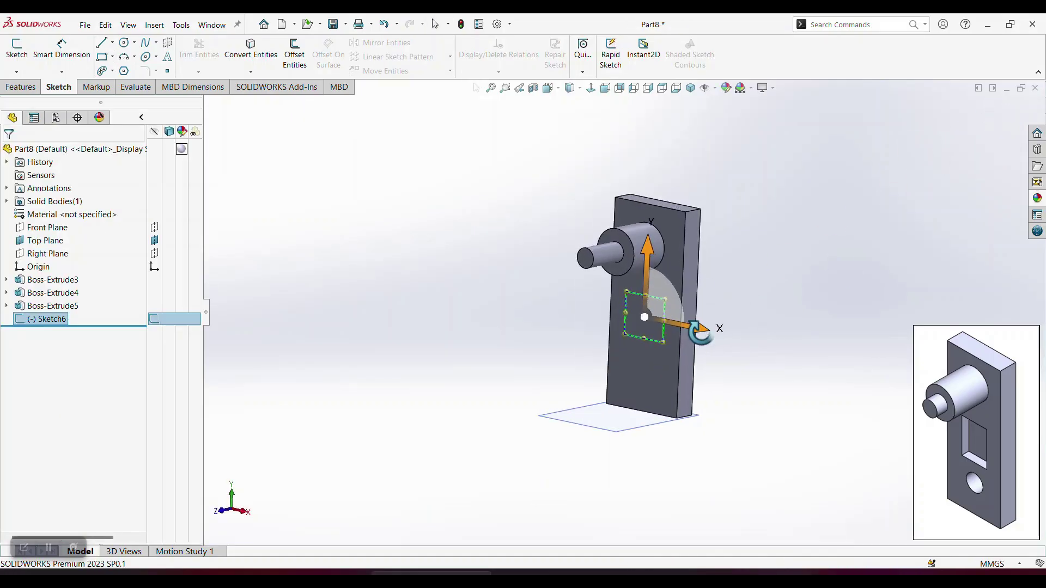
{"action": "left_click", "coordinate": [22, 88]}
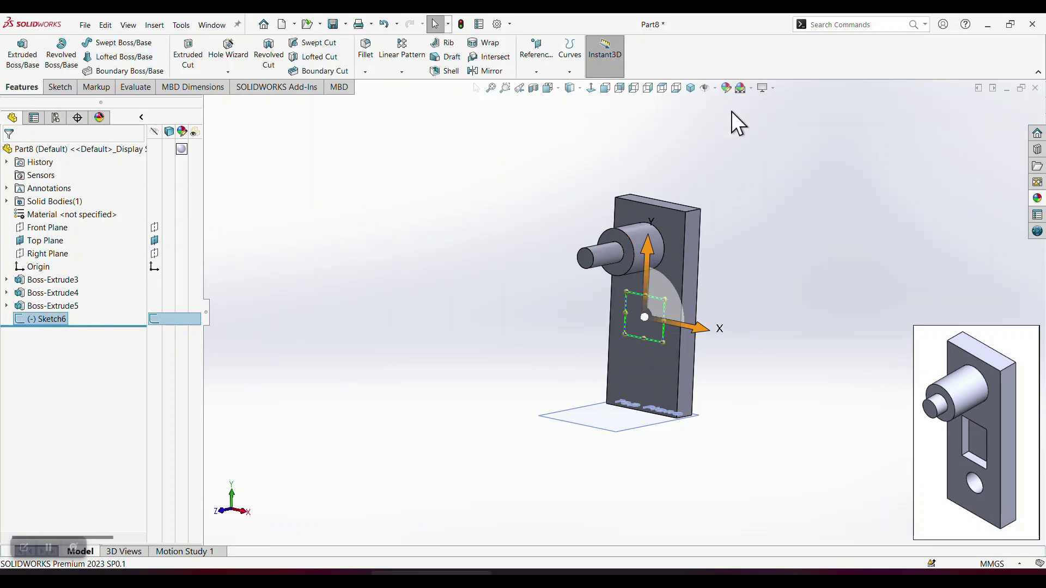
{"action": "left_click", "coordinate": [769, 153]}
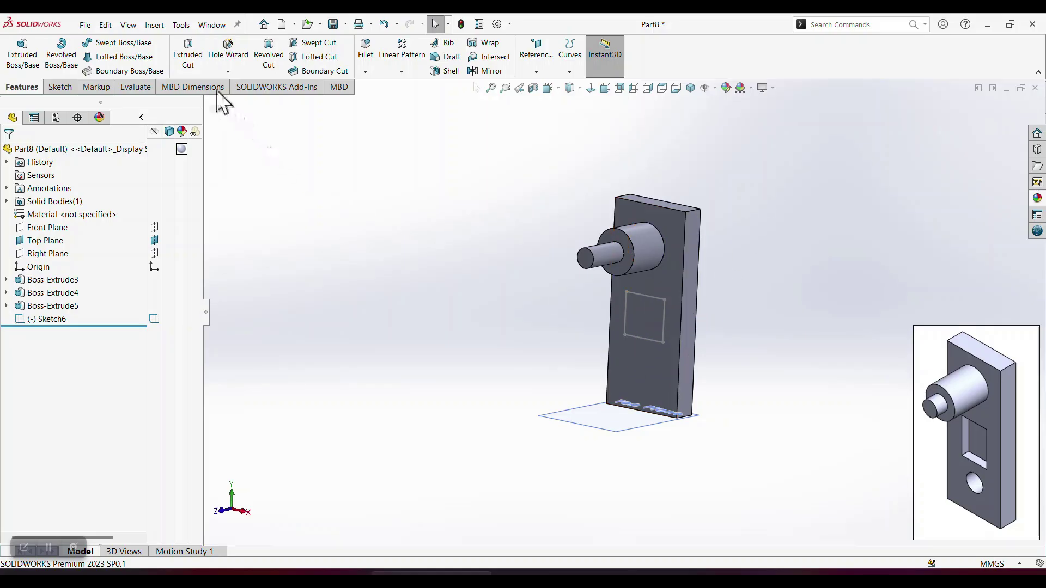
{"action": "left_click", "coordinate": [191, 54]}
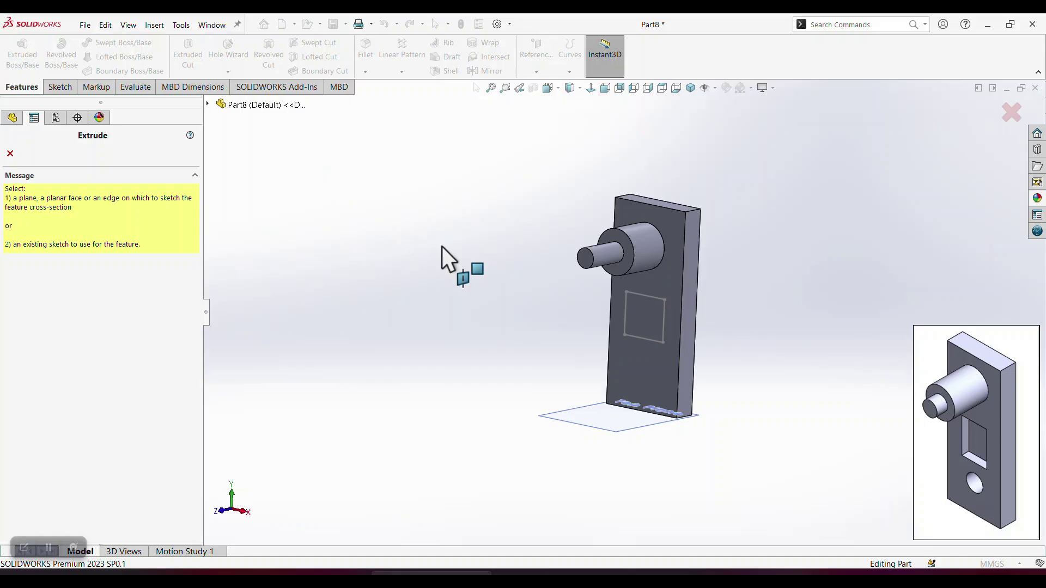
{"action": "left_click", "coordinate": [11, 153]}
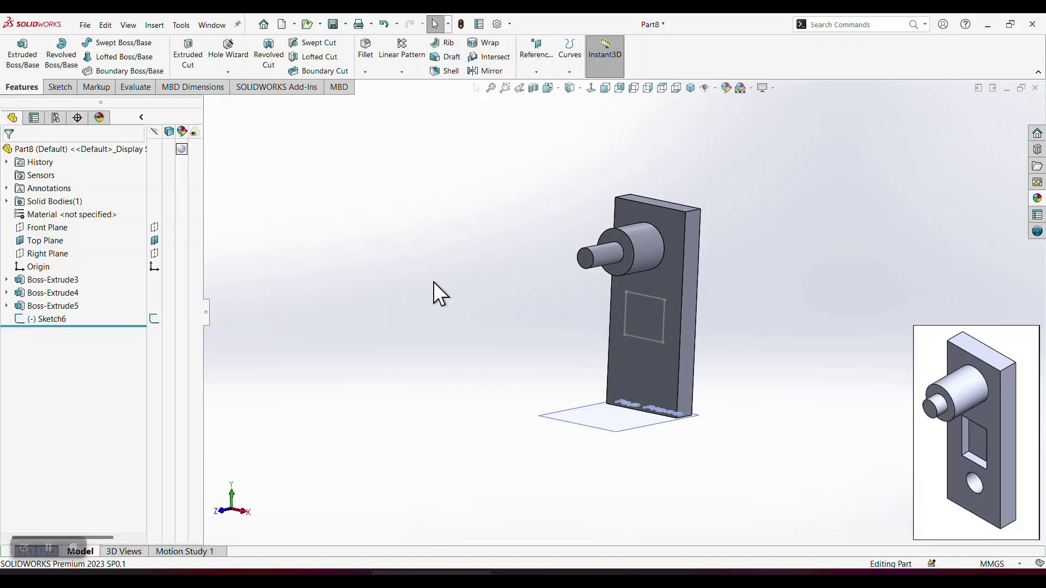
Cut the rectangle sketch into the plate as an Extruded Cut with a Blind depth of 8 mm
{"action": "left_click", "coordinate": [49, 321]}
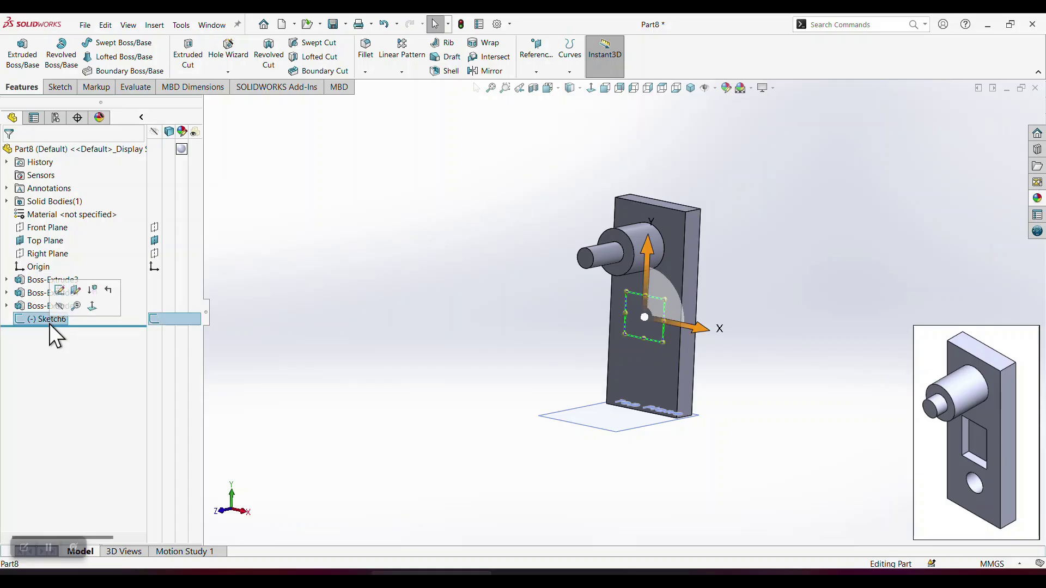
{"action": "left_click", "coordinate": [193, 54]}
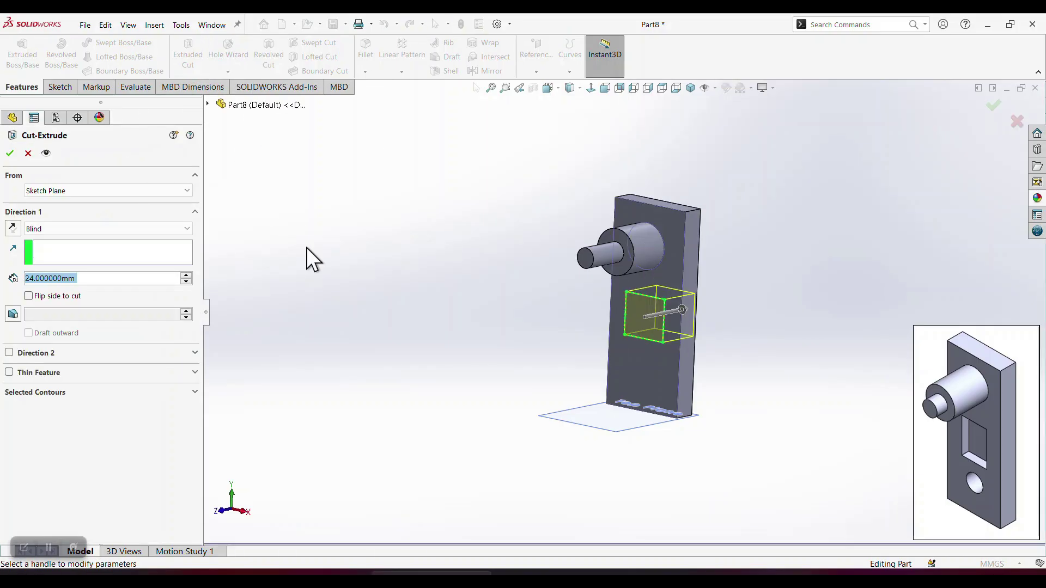
{"action": "middle_click_drag", "start_coordinate": [692, 322], "coordinate": [676, 303]}
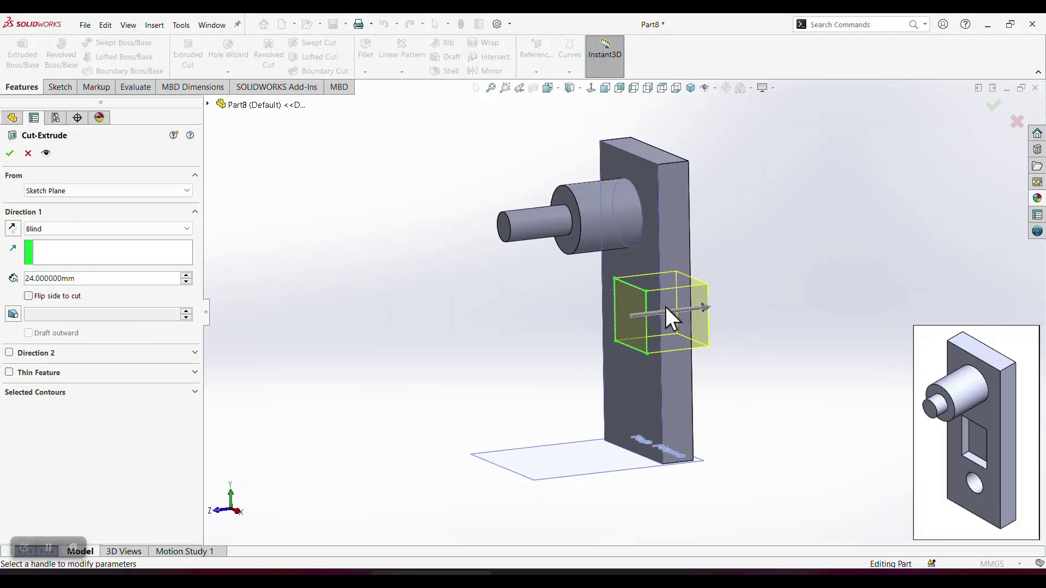
{"action": "middle_click_drag", "start_coordinate": [664, 322], "coordinate": [742, 321]}
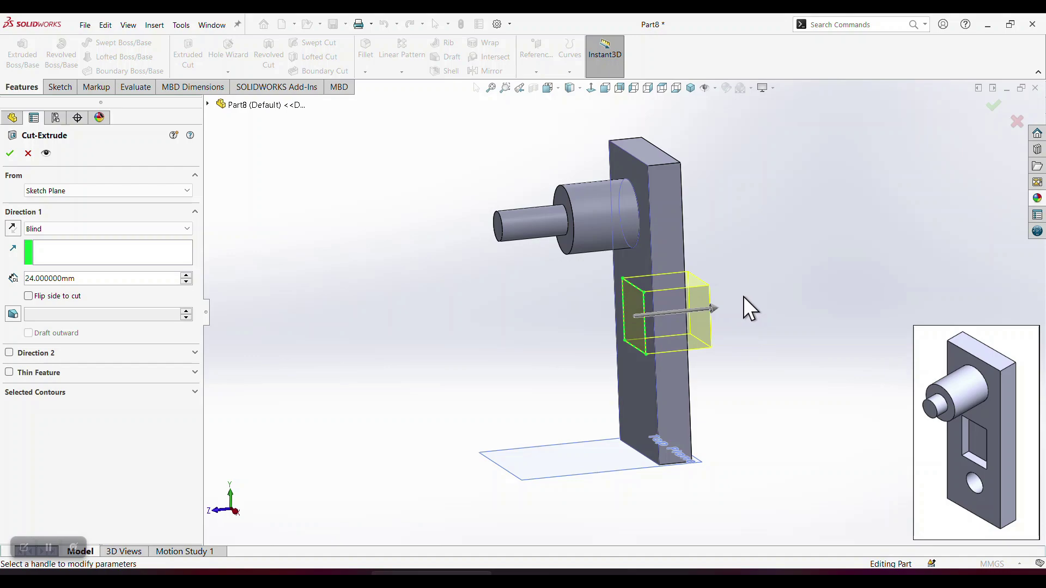
{"action": "left_click", "coordinate": [13, 228]}
{"action": "left_click", "coordinate": [13, 228]}
{"action": "scroll", "coordinate": [707, 313], "scroll_direction": "down", "scroll_amount": 3}
{"action": "middle_click_drag", "start_coordinate": [701, 322], "coordinate": [674, 303]}
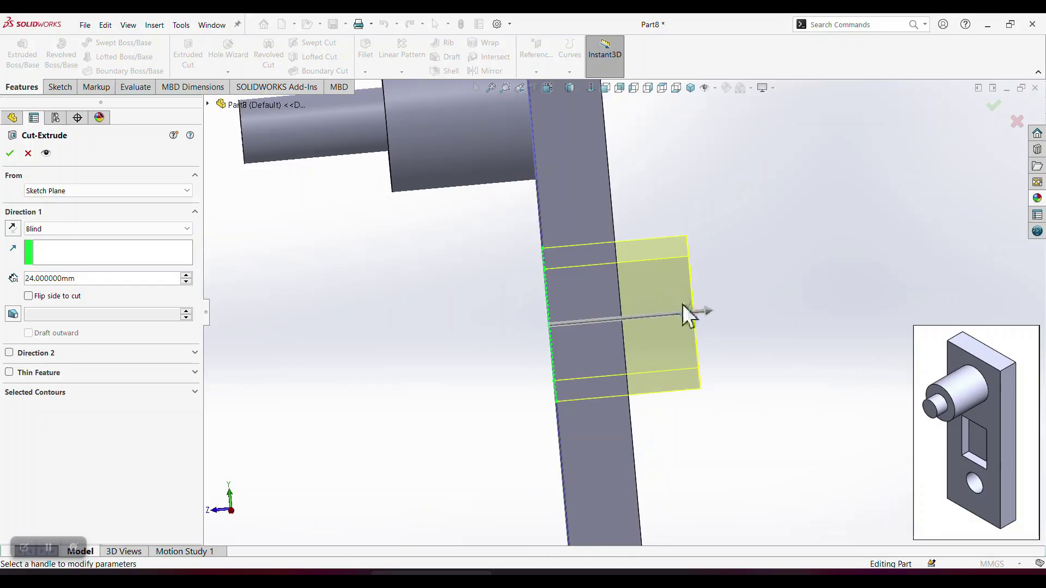
{"action": "left_click_drag", "start_coordinate": [718, 308], "coordinate": [594, 321]}
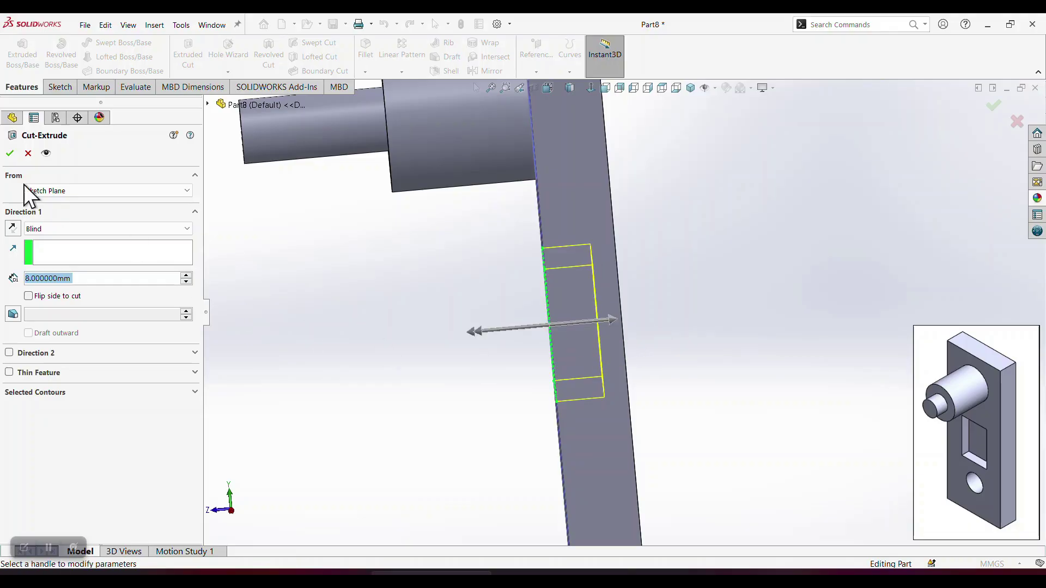
{"action": "left_click", "coordinate": [10, 153]}
{"action": "middle_click_drag", "start_coordinate": [314, 335], "coordinate": [462, 371]}
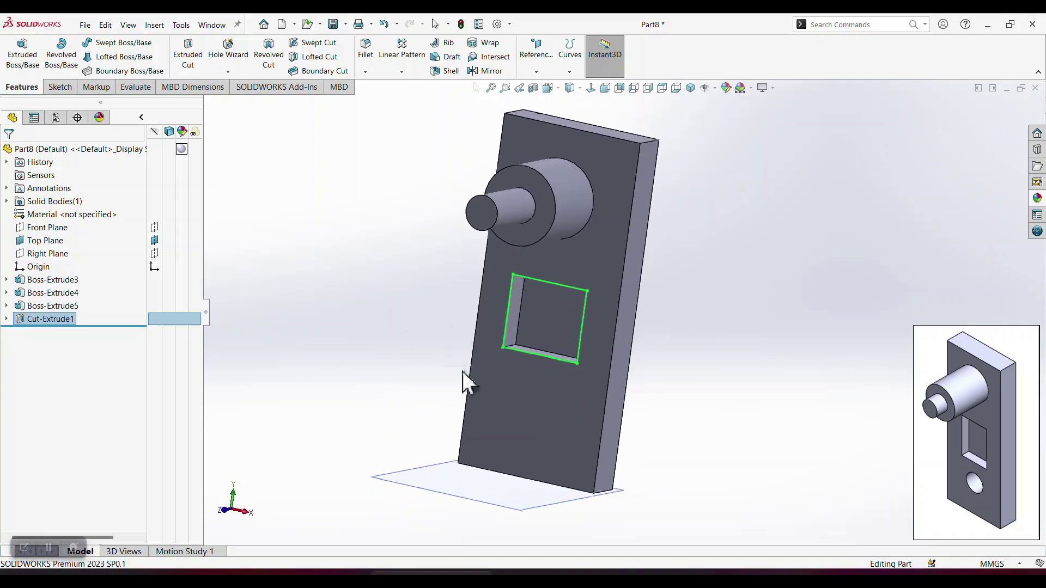
Sketch a circle with a radius of about 8.7 mm on the plate's front face below the rectangular opening, and exit the sketch
{"action": "left_click", "coordinate": [821, 444]}
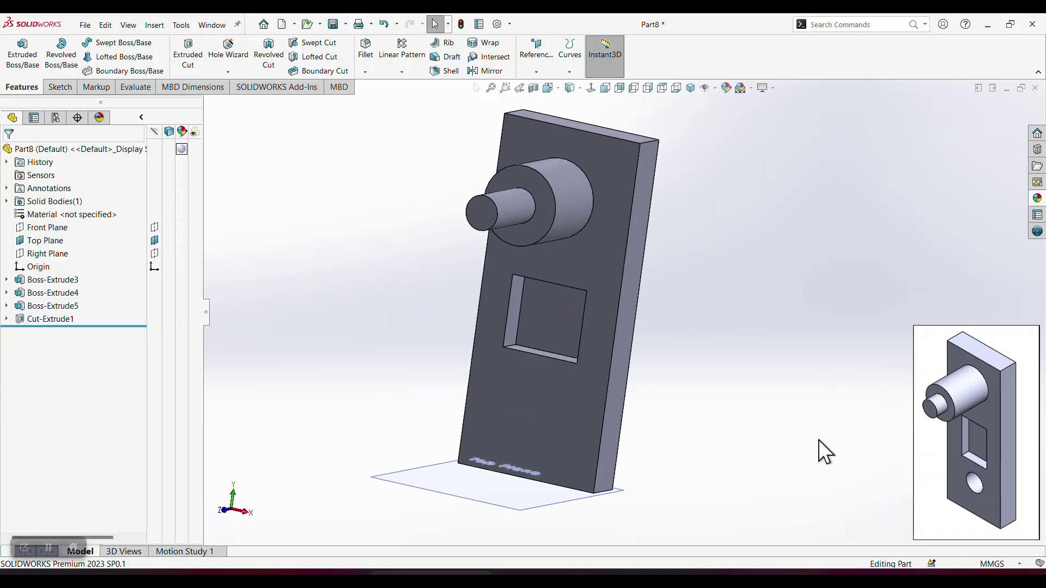
{"action": "middle_click_drag", "start_coordinate": [829, 456], "coordinate": [725, 444]}
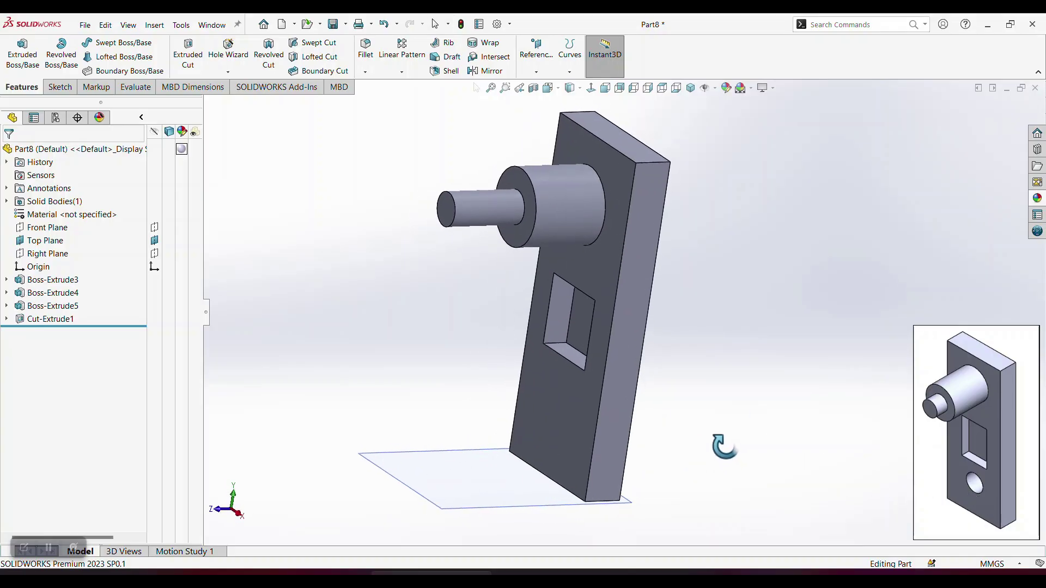
{"action": "left_click", "coordinate": [550, 384]}
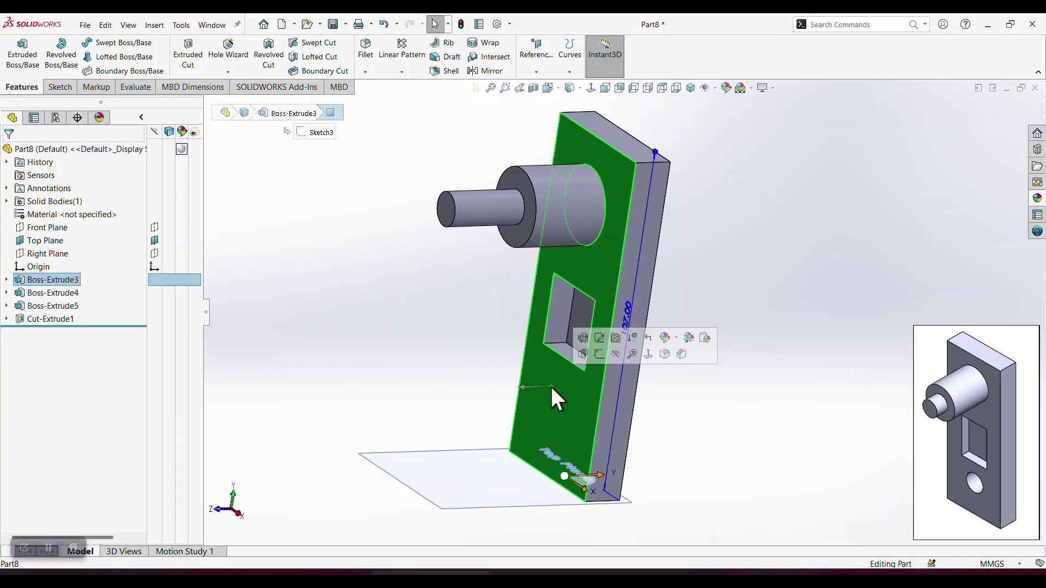
{"action": "left_click", "coordinate": [68, 91]}
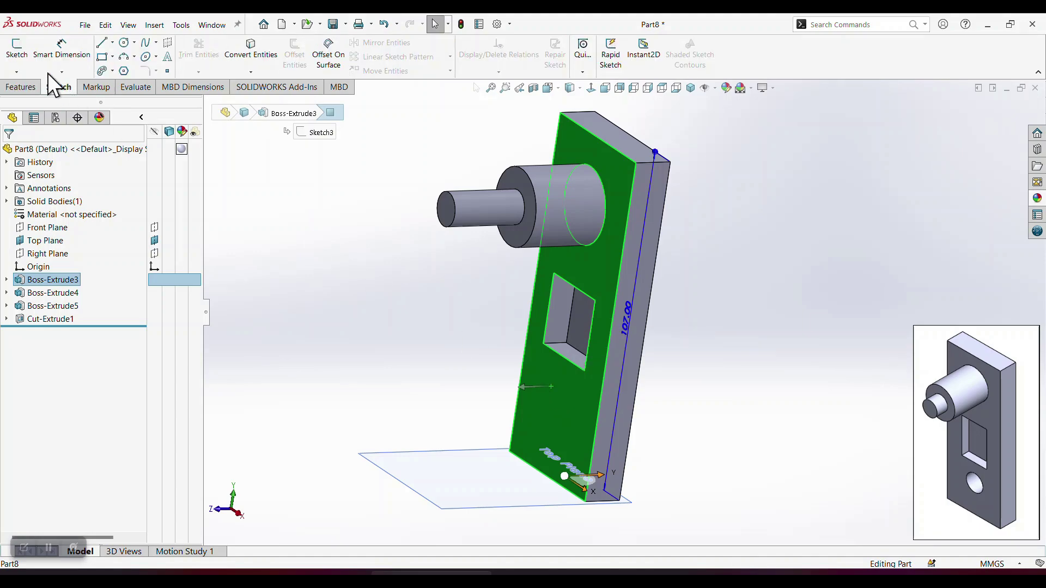
{"action": "left_click", "coordinate": [24, 50]}
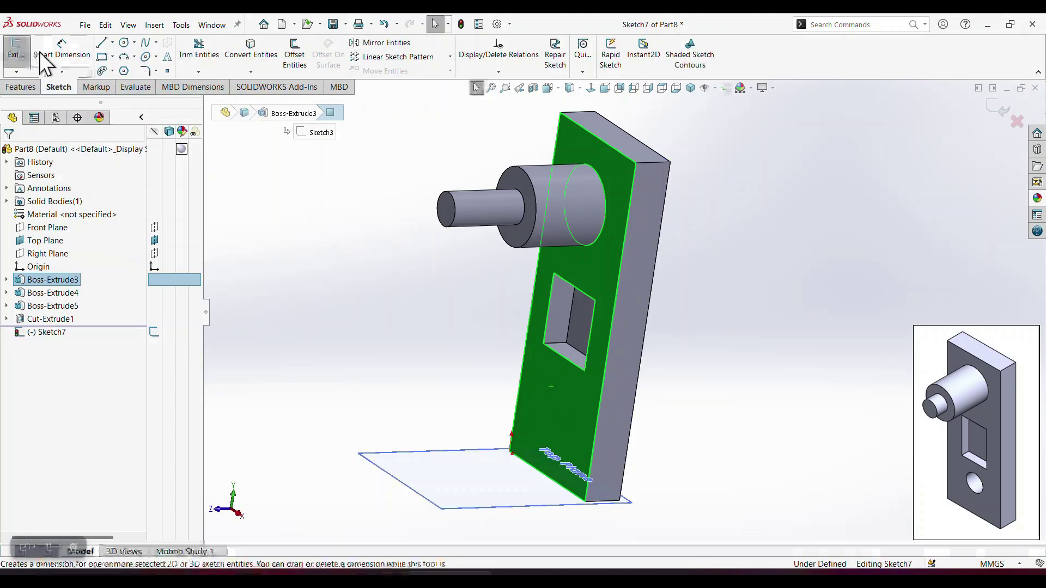
{"action": "left_click", "coordinate": [590, 89]}
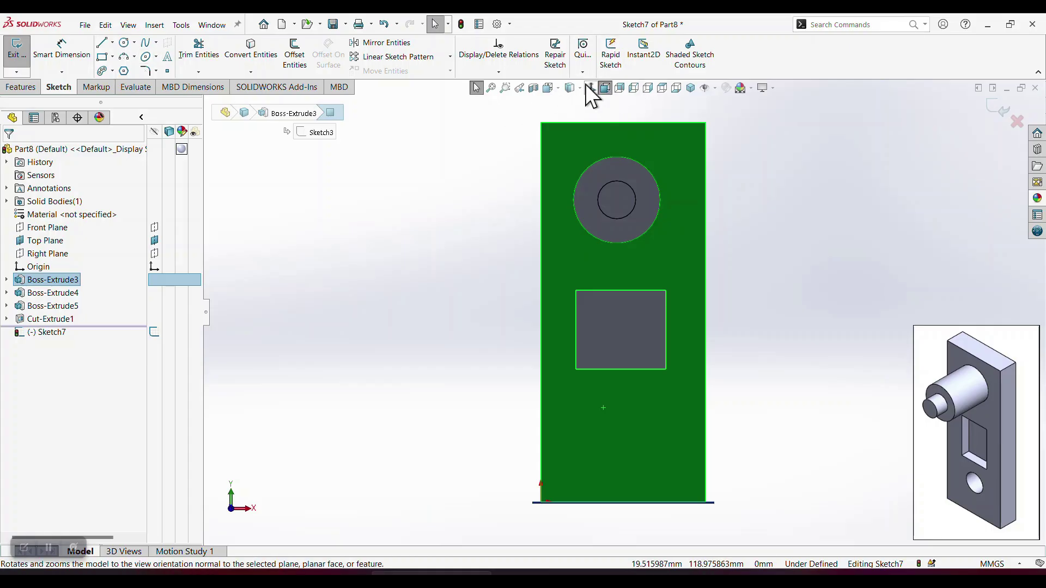
{"action": "left_click", "coordinate": [125, 42]}
{"action": "left_click", "coordinate": [626, 443]}
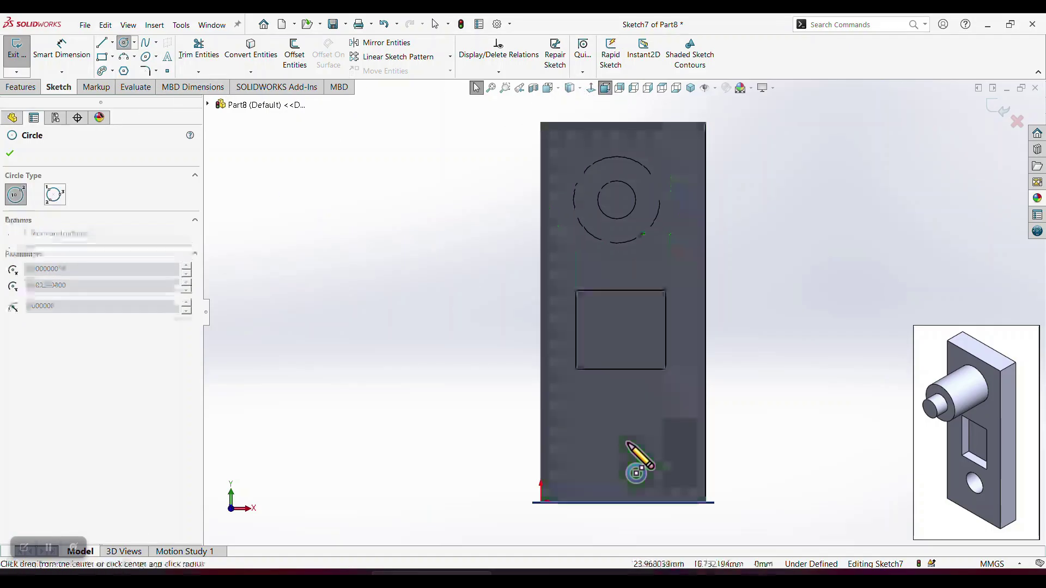
{"action": "left_click", "coordinate": [657, 442]}
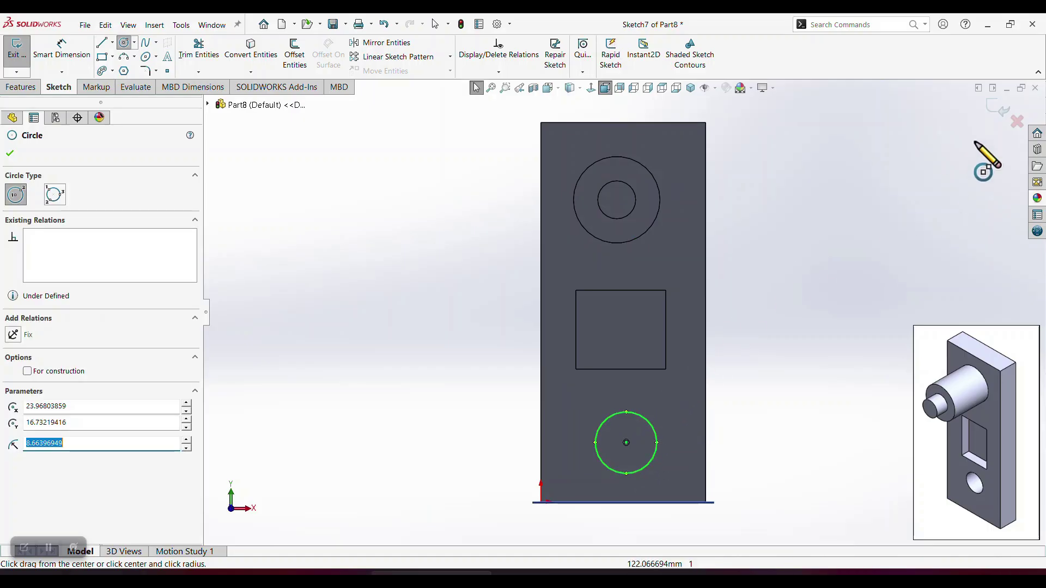
{"action": "left_click", "coordinate": [999, 109]}
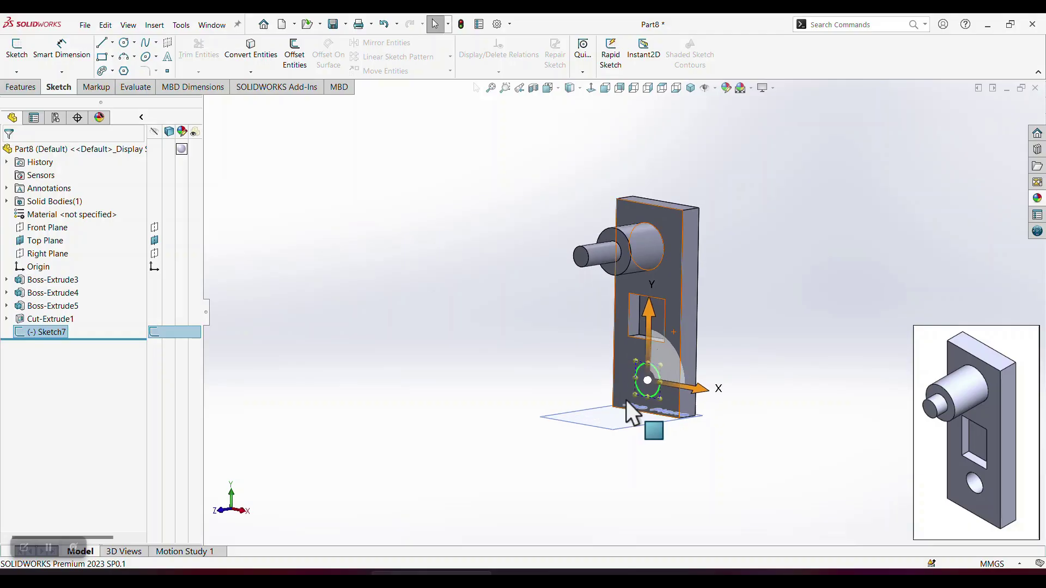
Cut the circle sketch through the plate as an Extruded Cut with a Blind depth of 21 mm
{"action": "left_click", "coordinate": [22, 87]}
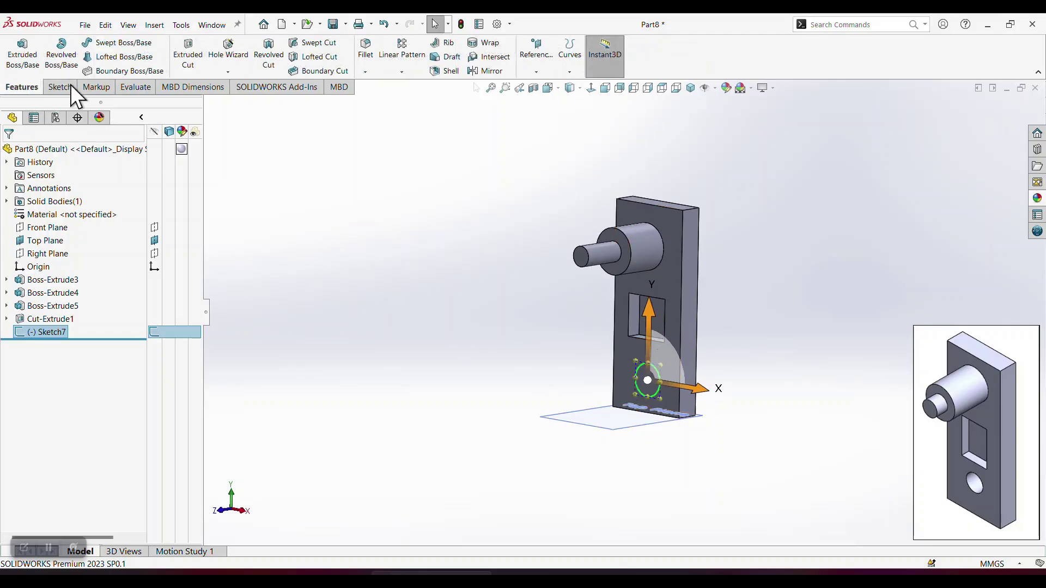
{"action": "left_click", "coordinate": [188, 54]}
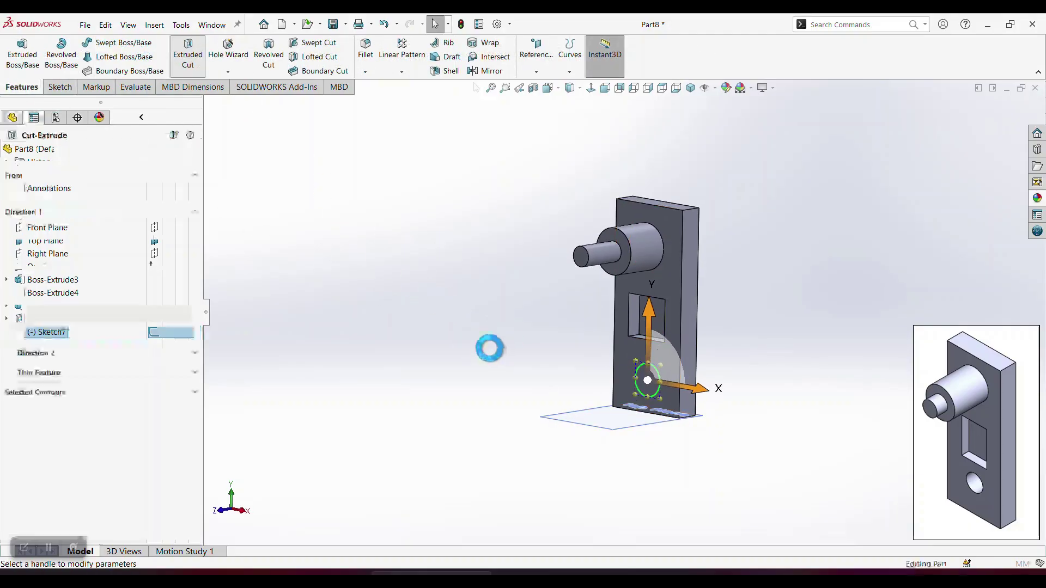
{"action": "middle_click_drag", "start_coordinate": [444, 348], "coordinate": [468, 354]}
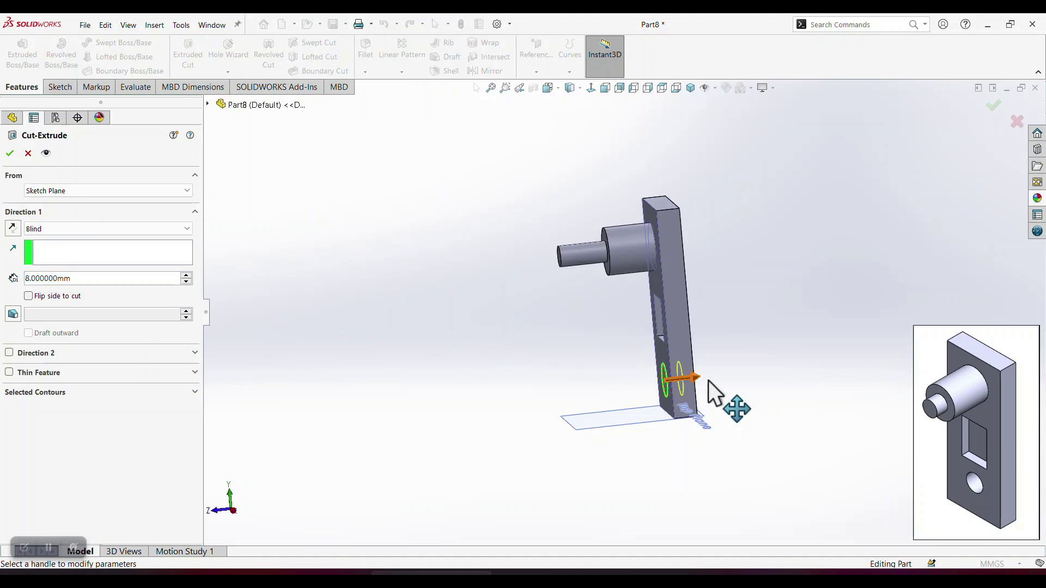
{"action": "mouse_move", "coordinate": [698, 377]}
{"action": "left_mouse_down"}
{"action": "mouse_move", "coordinate": [711, 382]}
{"action": "mouse_move", "coordinate": [682, 400]}
{"action": "mouse_move", "coordinate": [718, 376]}
{"action": "left_mouse_up"}
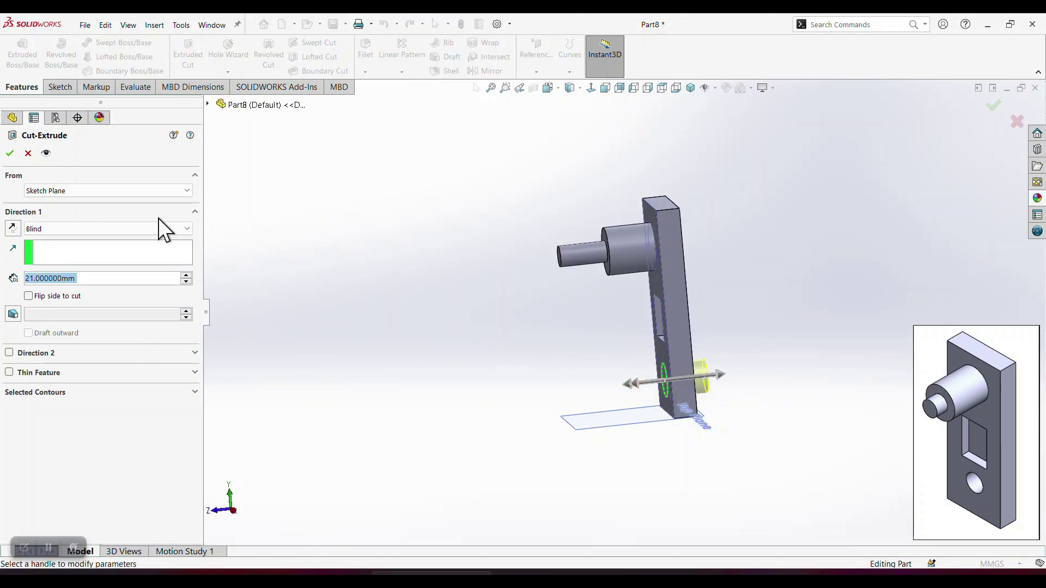
{"action": "left_click", "coordinate": [10, 153]}
Inspect the finished plate with its bosses and cuts, and close the part without saving
{"action": "middle_click_drag", "start_coordinate": [730, 391], "coordinate": [702, 330]}
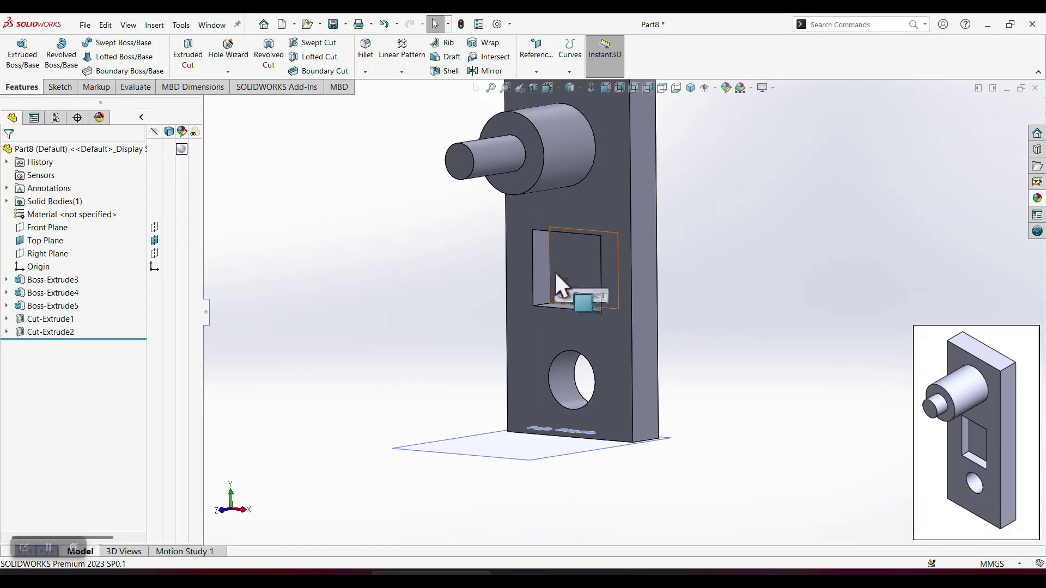
{"action": "mouse_move", "coordinate": [483, 294]}
{"action": "middle_mouse_down"}
{"action": "mouse_move", "coordinate": [416, 269]}
{"action": "mouse_move", "coordinate": [476, 306]}
{"action": "middle_mouse_up"}
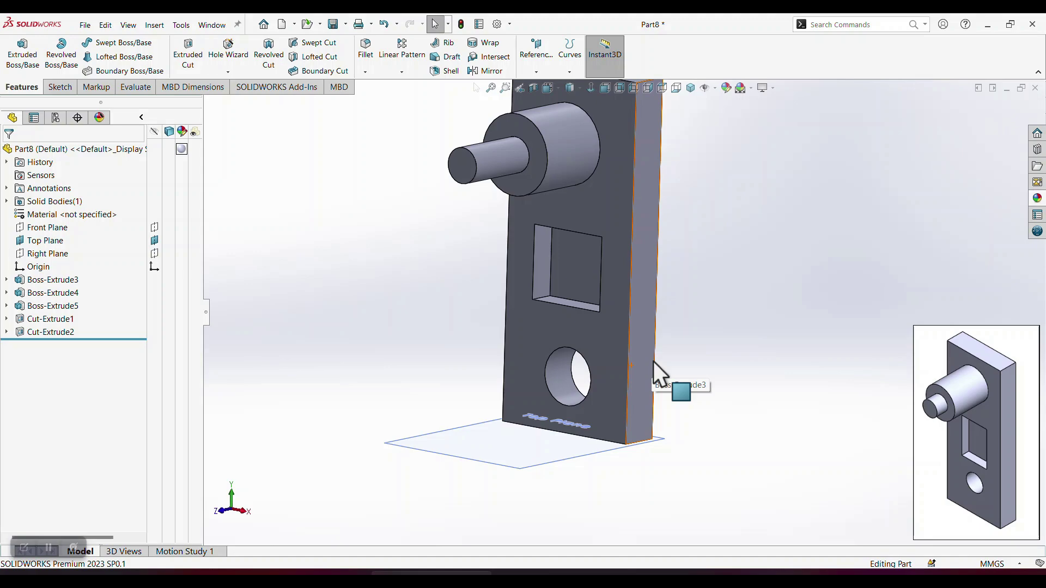
{"action": "scroll", "coordinate": [645, 220], "scroll_direction": "down", "scroll_amount": 5}
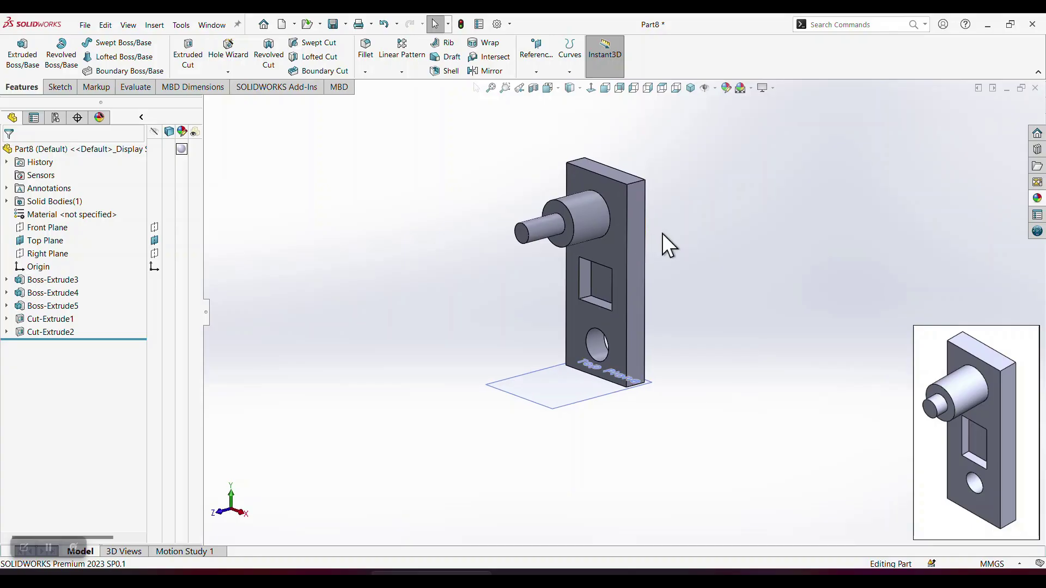
{"action": "scroll", "coordinate": [662, 233], "scroll_direction": "up", "scroll_amount": 2}
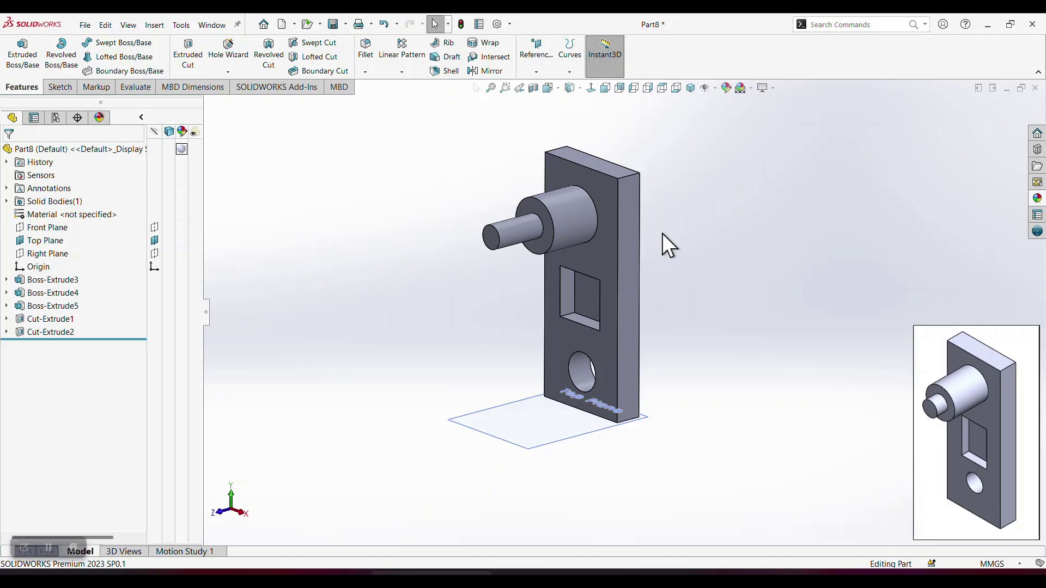
{"action": "left_click", "coordinate": [1036, 89]}
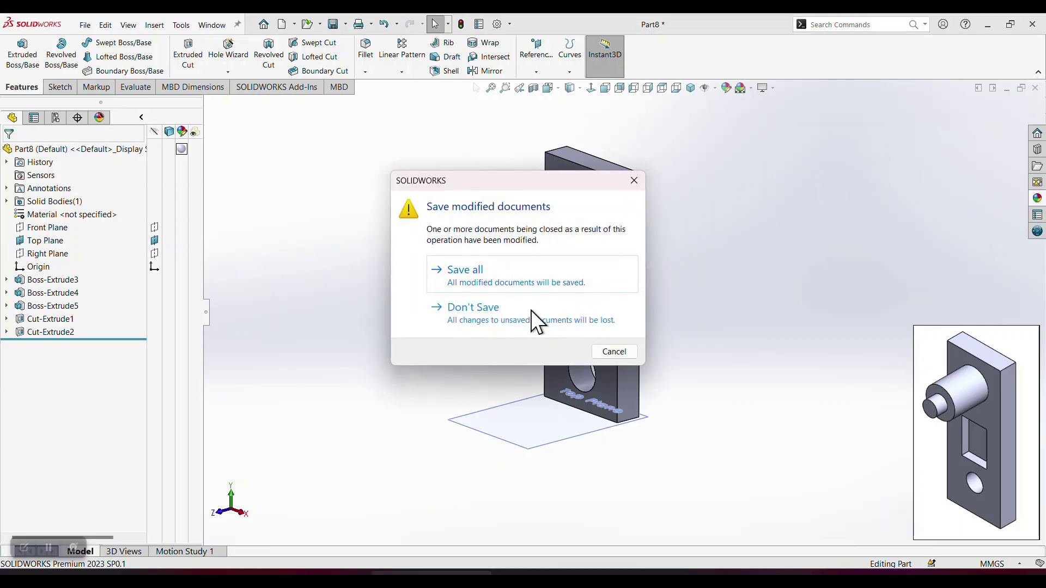
{"action": "left_click", "coordinate": [488, 313]}
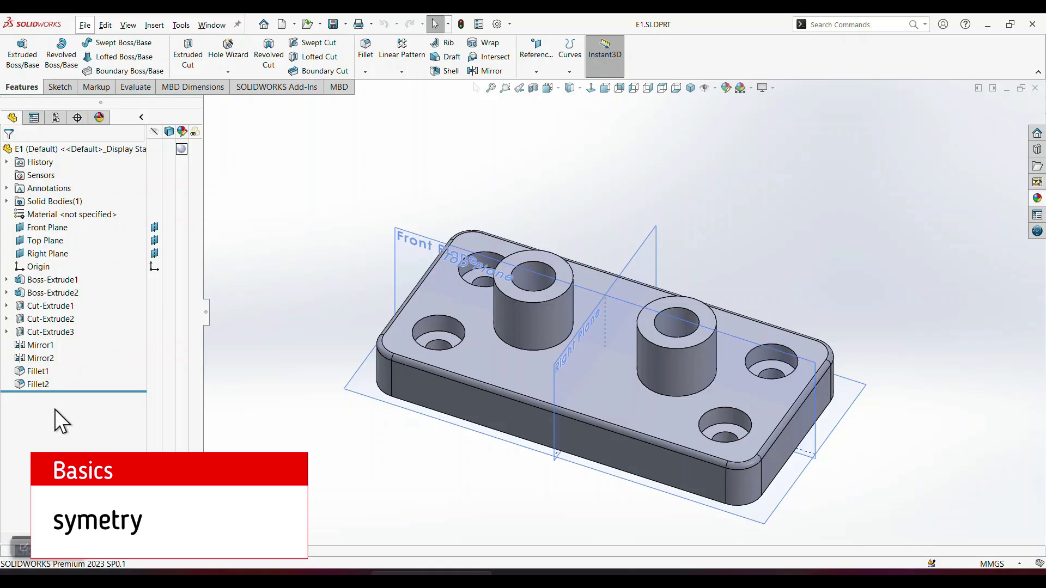
Roll the E1 part's feature history back to before Boss-Extrude1 and examine the three reference planes
{"action": "middle_click_drag", "start_coordinate": [324, 349], "coordinate": [377, 434]}
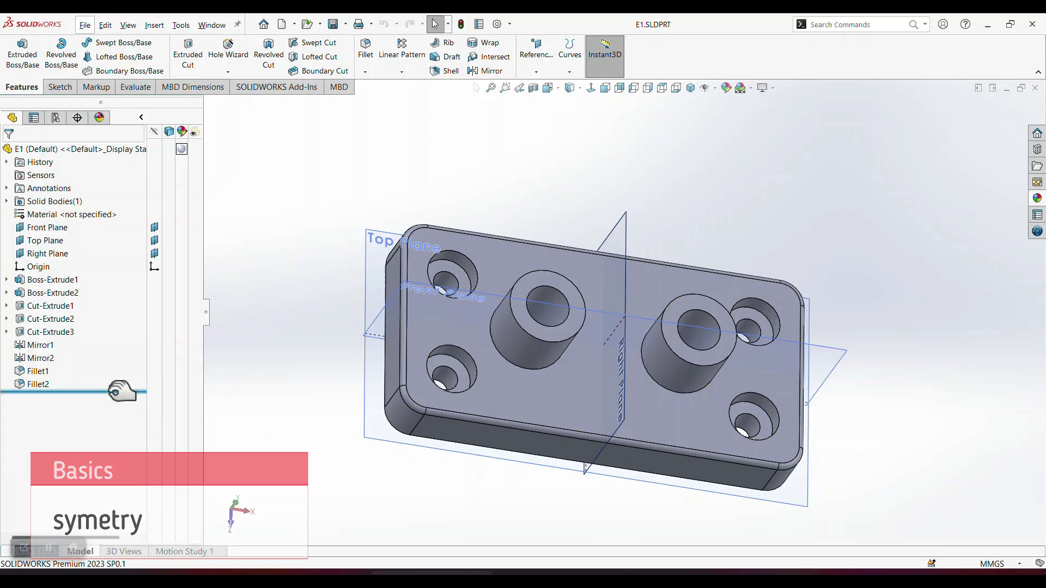
{"action": "left_click_drag", "start_coordinate": [121, 390], "coordinate": [98, 260]}
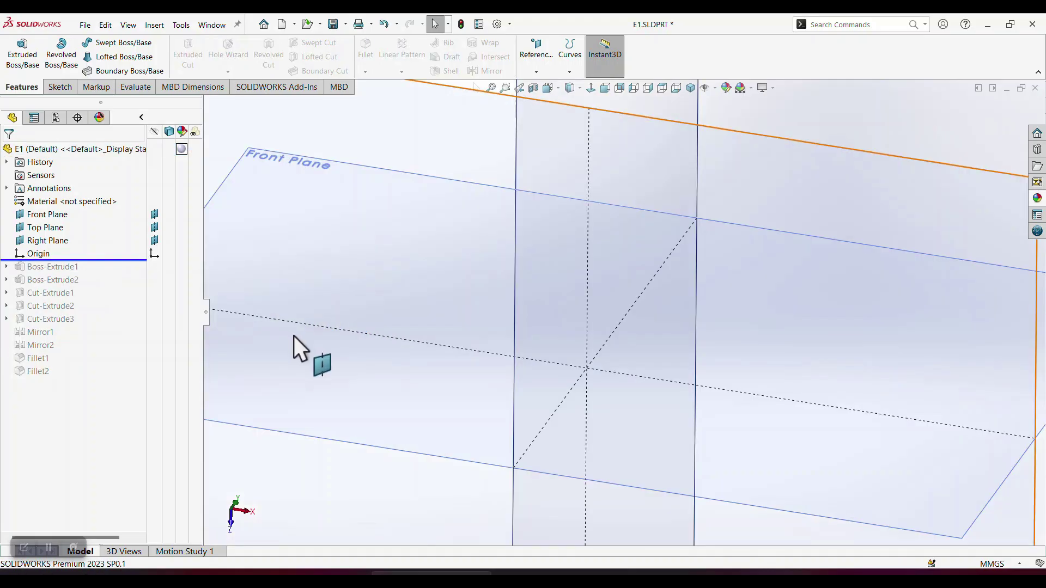
{"action": "middle_click_drag", "start_coordinate": [423, 352], "coordinate": [408, 338]}
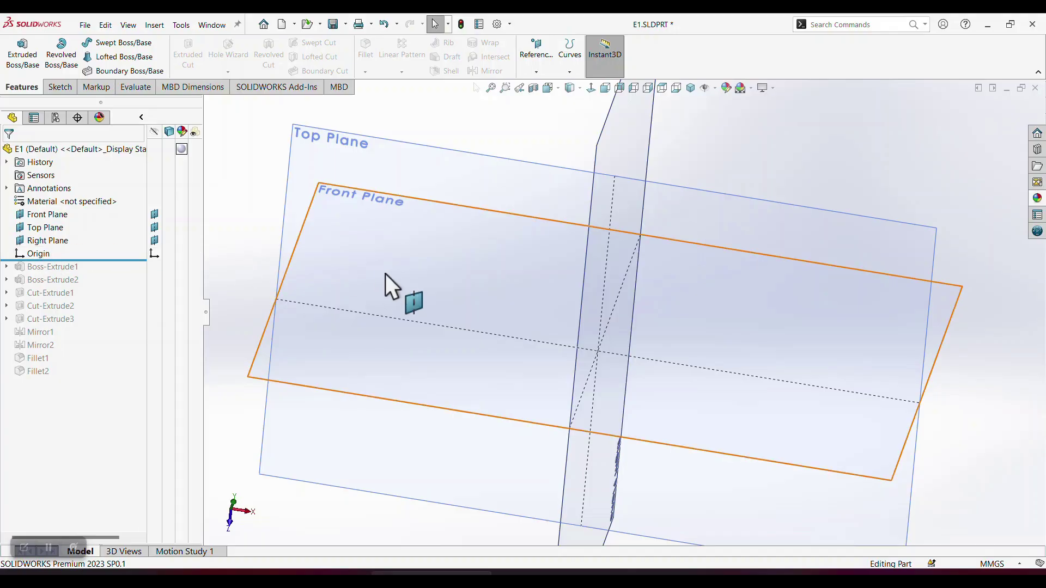
Roll the E1 history forward one feature at a time through Boss-Extrude1, Boss-Extrude2 and Cut-Extrude1, examining the geometry
{"action": "left_click_drag", "start_coordinate": [121, 253], "coordinate": [86, 270]}
{"action": "middle_click_drag", "start_coordinate": [374, 313], "coordinate": [361, 278]}
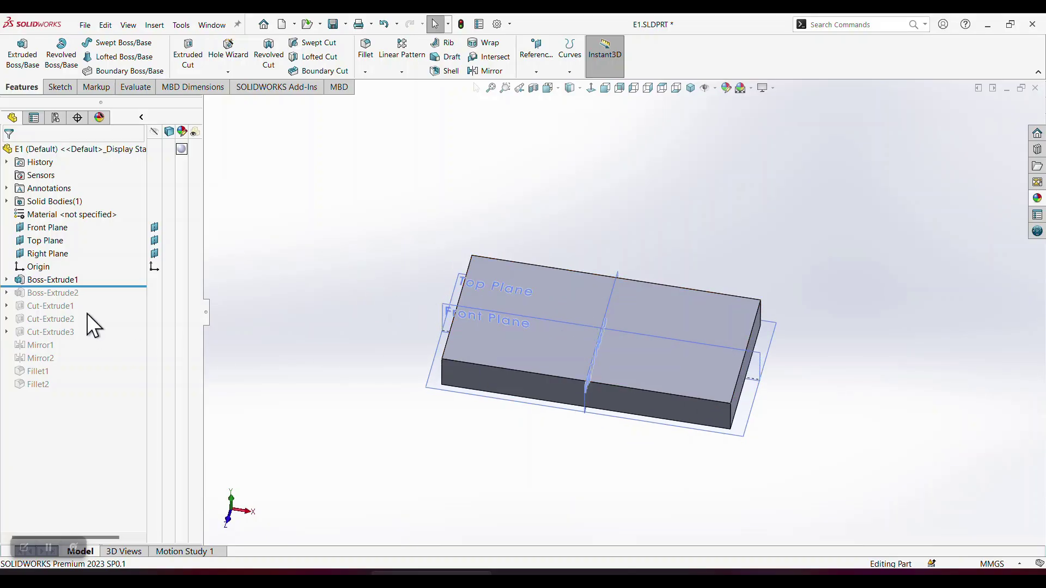
{"action": "left_click_drag", "start_coordinate": [124, 287], "coordinate": [125, 299]}
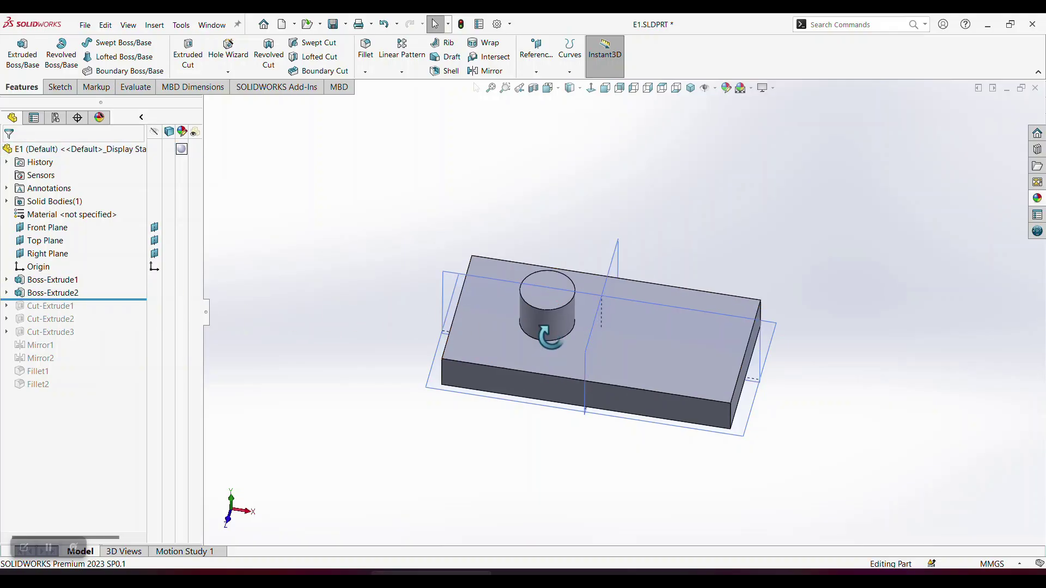
{"action": "middle_click_drag", "start_coordinate": [551, 341], "coordinate": [554, 323]}
{"action": "left_click_drag", "start_coordinate": [123, 300], "coordinate": [131, 313]}
{"action": "middle_click_drag", "start_coordinate": [541, 300], "coordinate": [505, 309]}
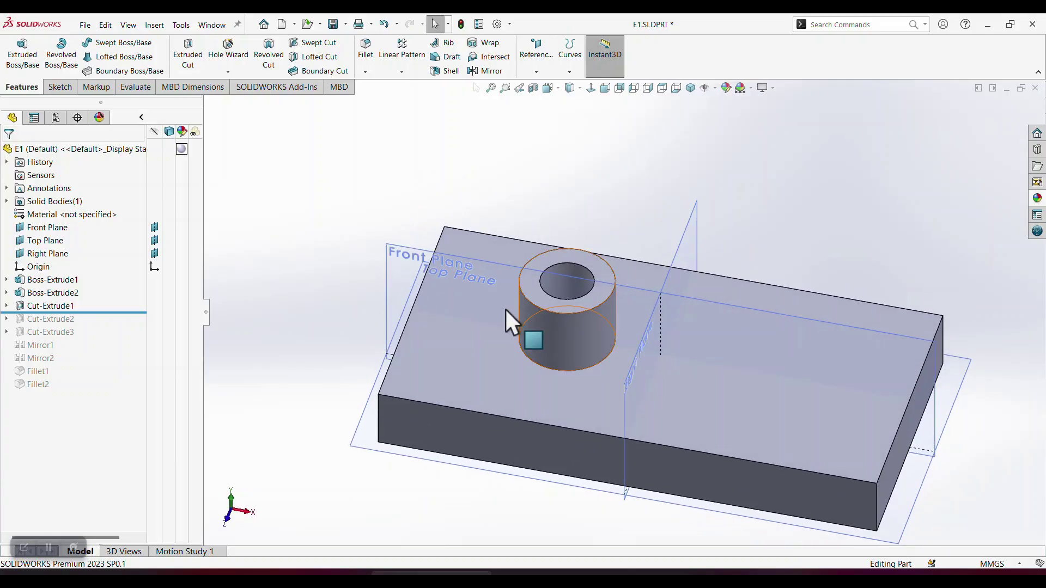
Roll the history forward through Cut-Extrude2 and Cut-Extrude3 to examine how the stepped corner hole is built
{"action": "left_click_drag", "start_coordinate": [93, 312], "coordinate": [93, 326]}
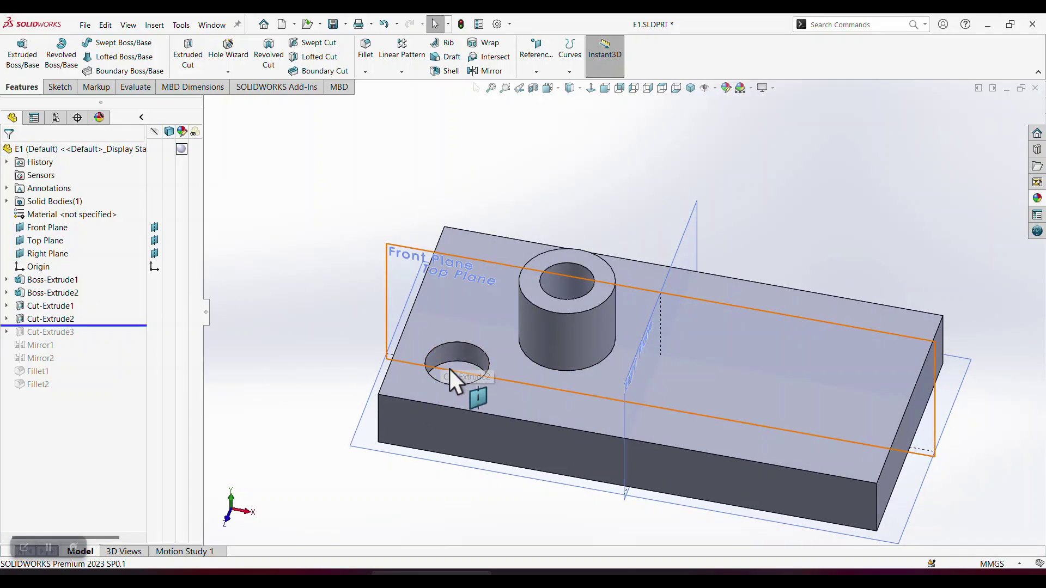
{"action": "middle_click_drag", "start_coordinate": [450, 368], "coordinate": [436, 349]}
{"action": "left_click_drag", "start_coordinate": [93, 326], "coordinate": [94, 338]}
{"action": "mouse_move", "coordinate": [319, 328]}
{"action": "middle_mouse_down"}
{"action": "mouse_move", "coordinate": [328, 387]}
{"action": "mouse_move", "coordinate": [330, 312]}
{"action": "middle_mouse_up"}
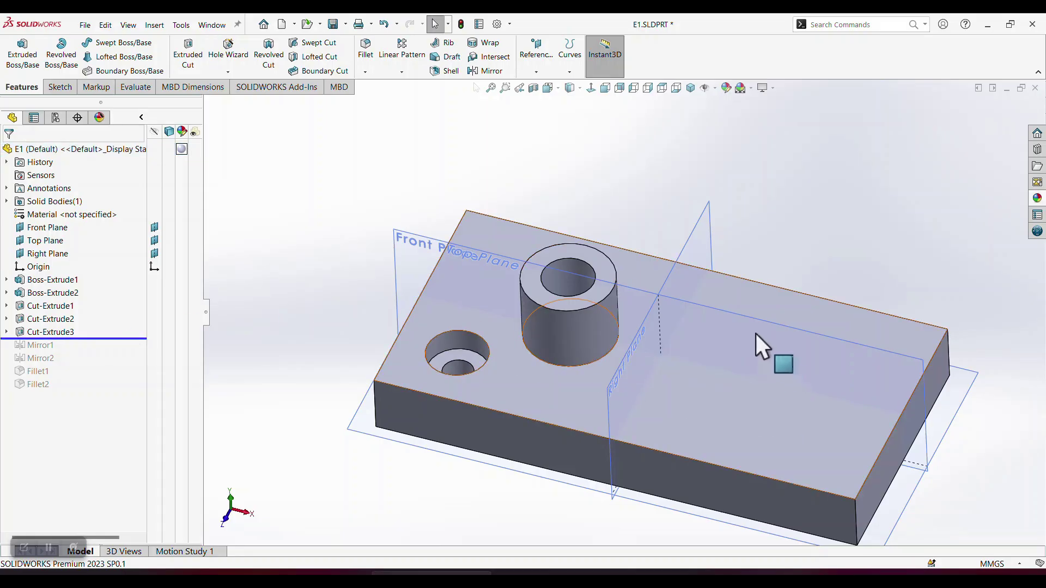
Roll the history forward through Mirror1, Mirror2 and Fillet1, examining the mirrored holes, the mirrored boss and the rounded corners
{"action": "mouse_move", "coordinate": [140, 339]}
{"action": "left_mouse_down"}
{"action": "mouse_move", "coordinate": [129, 345]}
{"action": "mouse_move", "coordinate": [140, 351]}
{"action": "left_mouse_up"}
{"action": "mouse_move", "coordinate": [447, 397]}
{"action": "middle_mouse_down"}
{"action": "mouse_move", "coordinate": [444, 407]}
{"action": "mouse_move", "coordinate": [450, 384]}
{"action": "middle_mouse_up"}
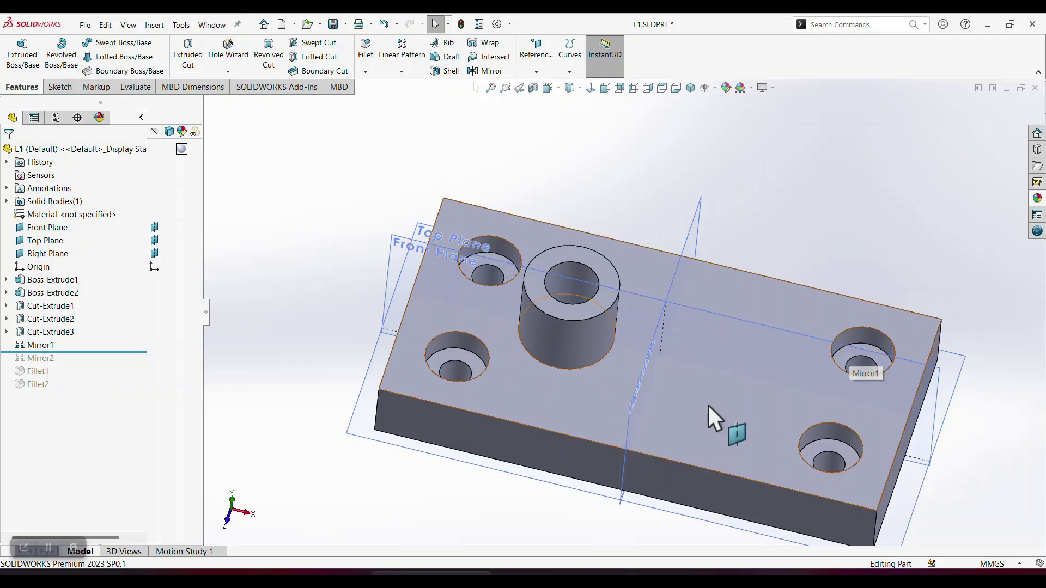
{"action": "middle_click_drag", "start_coordinate": [851, 337], "coordinate": [822, 366]}
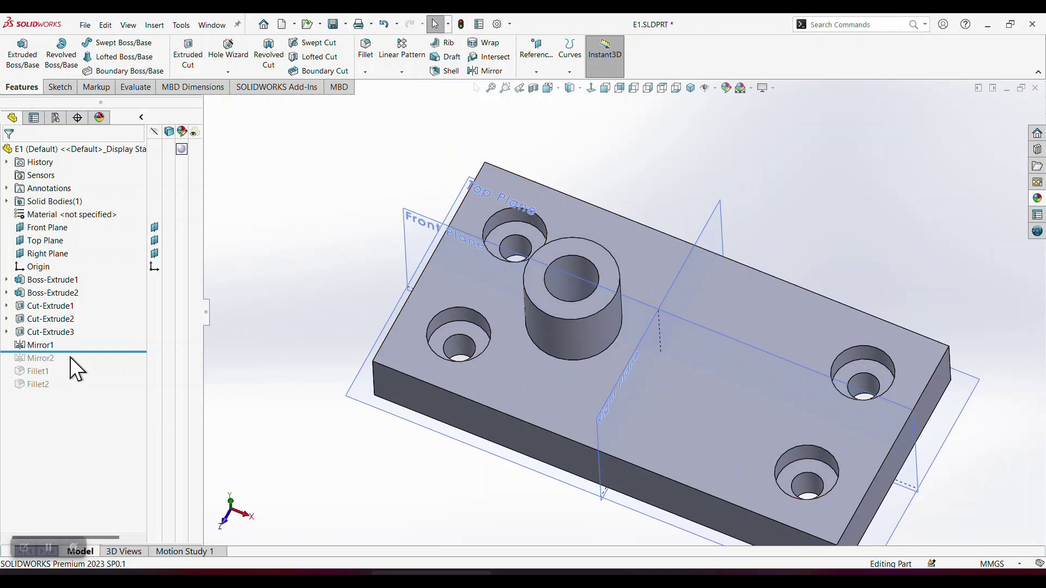
{"action": "left_click_drag", "start_coordinate": [78, 351], "coordinate": [83, 364]}
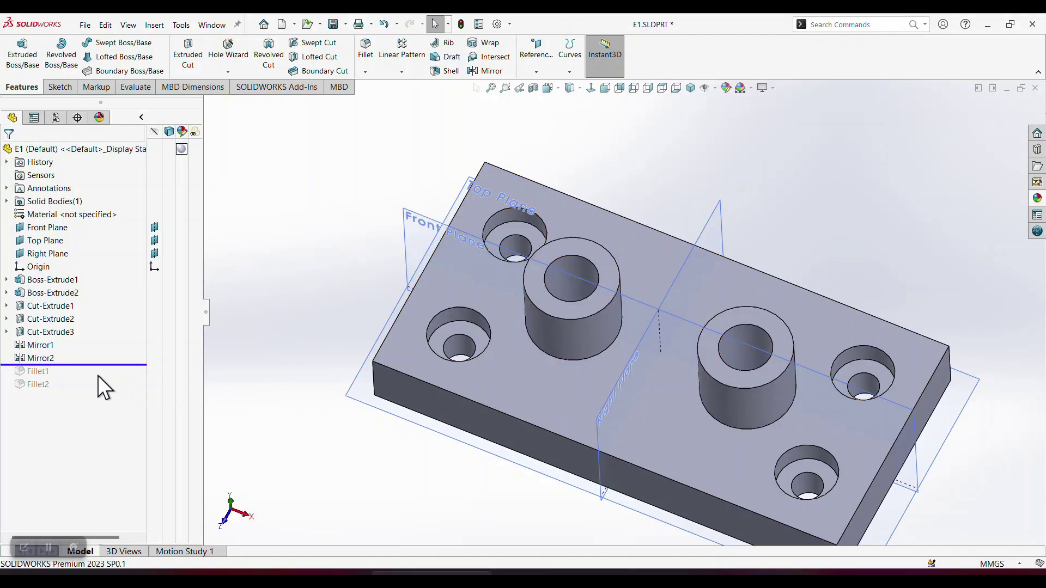
{"action": "left_click_drag", "start_coordinate": [105, 363], "coordinate": [95, 378]}
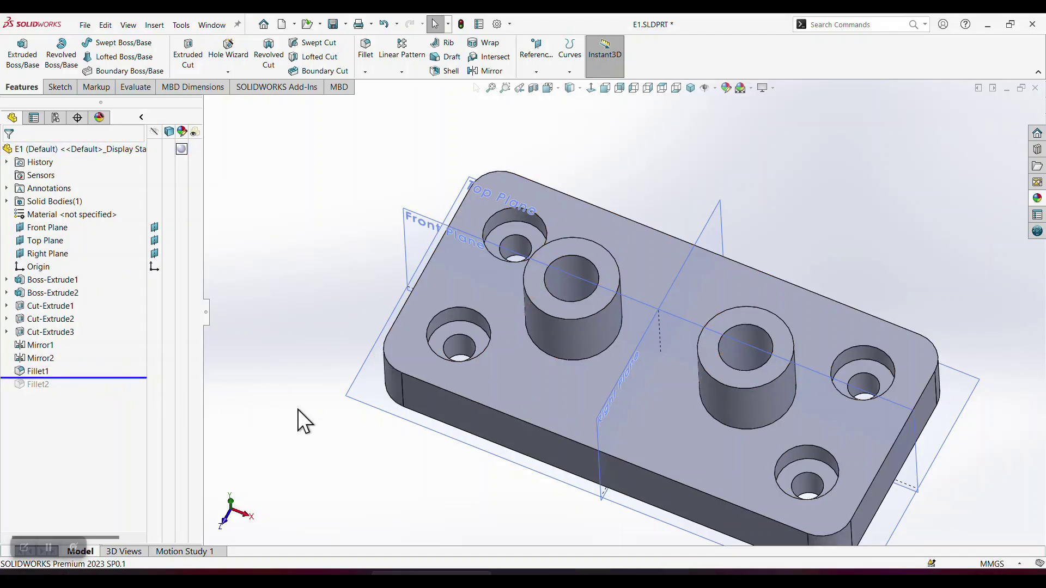
{"action": "middle_click_drag", "start_coordinate": [358, 434], "coordinate": [366, 381]}
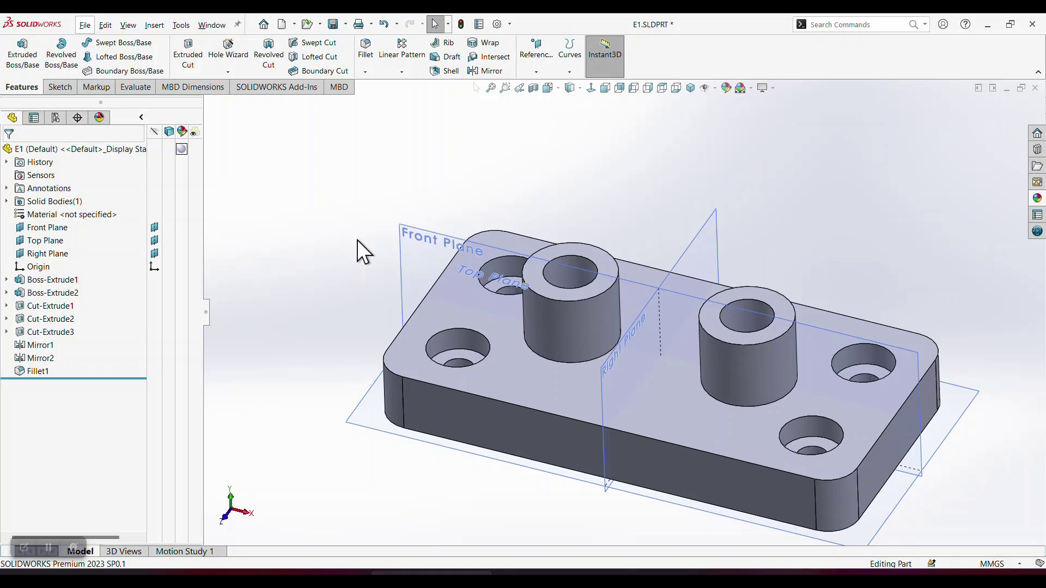
Undo the last change in E1 and create a new part document
{"action": "key", "text": "ctrl+z"}
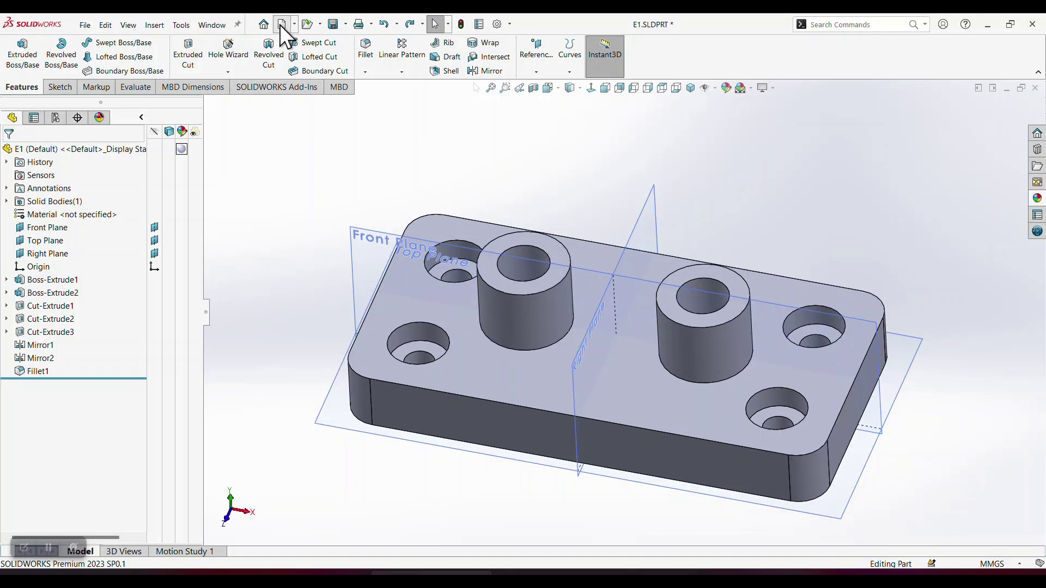
{"action": "left_click", "coordinate": [279, 24]}
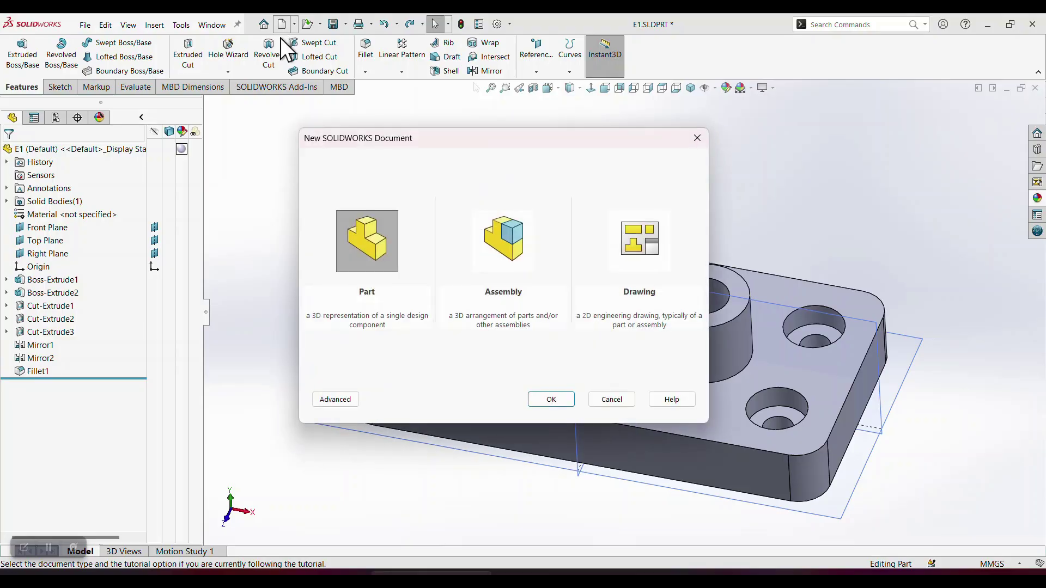
{"action": "left_click", "coordinate": [552, 398]}
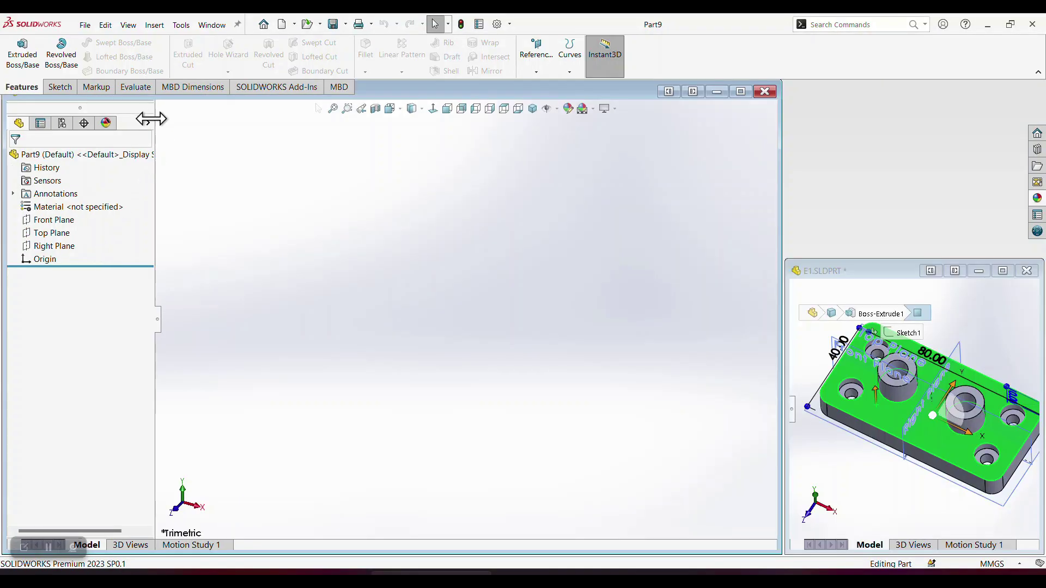
Display the Top Plane in the new part and select it for sketching
{"action": "left_click", "coordinate": [148, 123]}
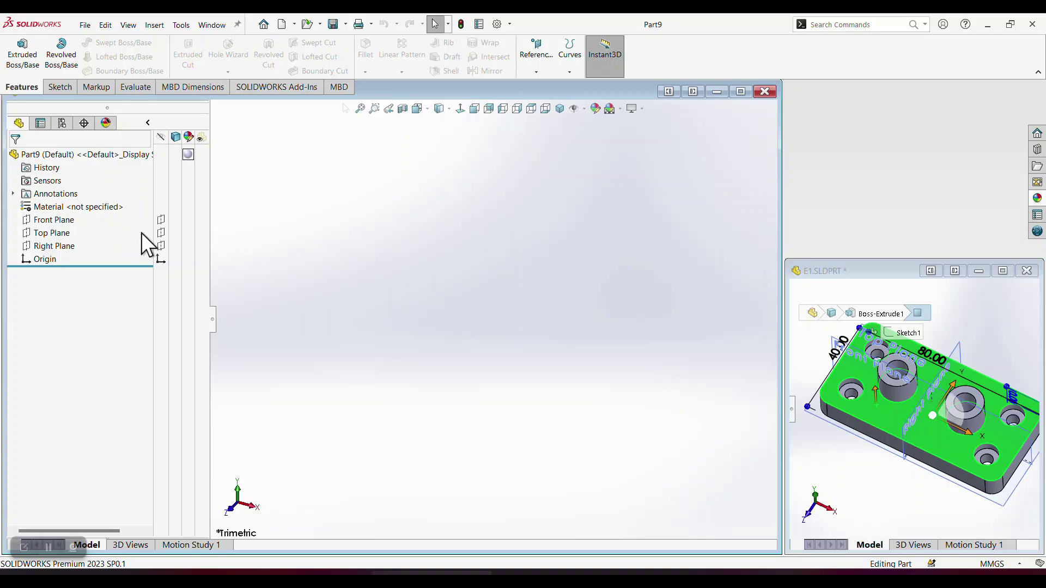
{"action": "left_click", "coordinate": [160, 234]}
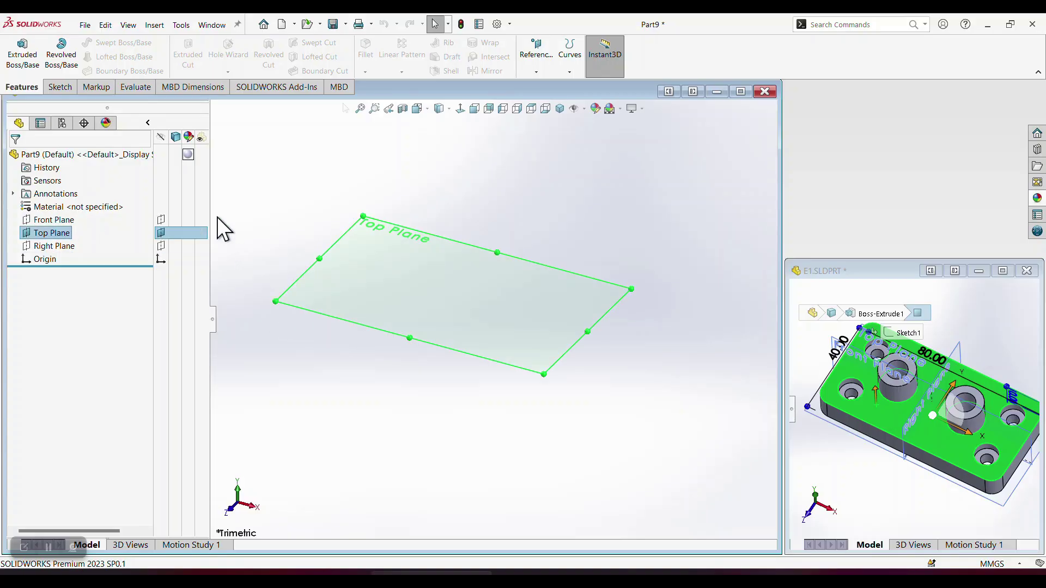
{"action": "left_click", "coordinate": [148, 123]}
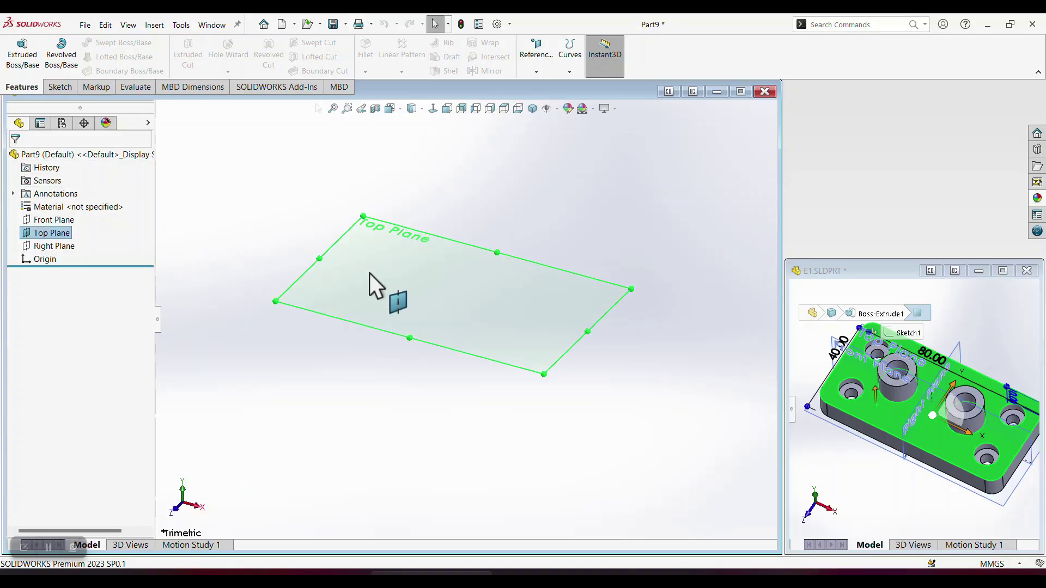
{"action": "left_click", "coordinate": [59, 87]}
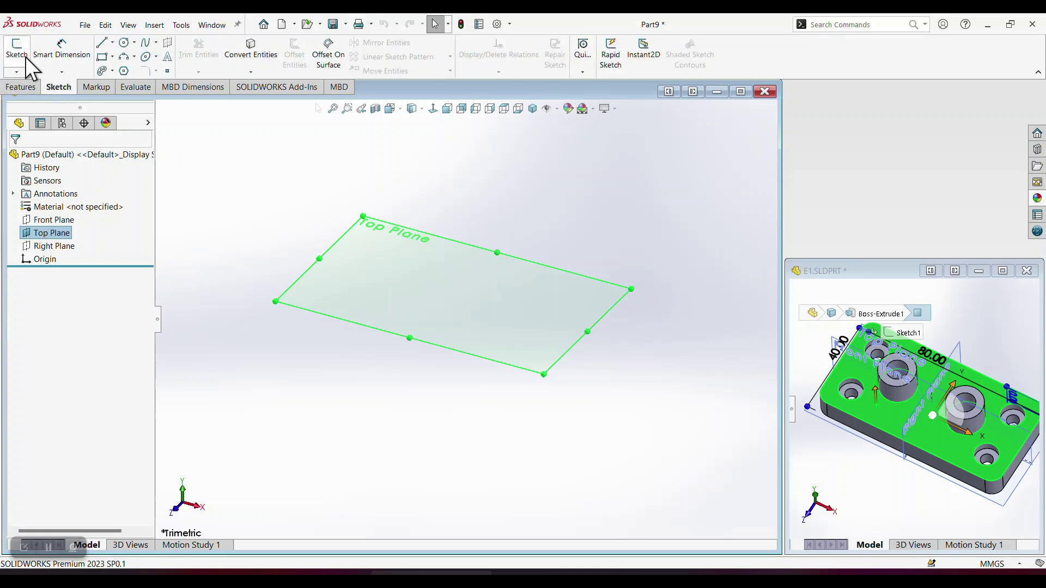
Sketch a center rectangle on the Top Plane, centred on the origin and about 111 mm wide
{"action": "left_click", "coordinate": [103, 56]}
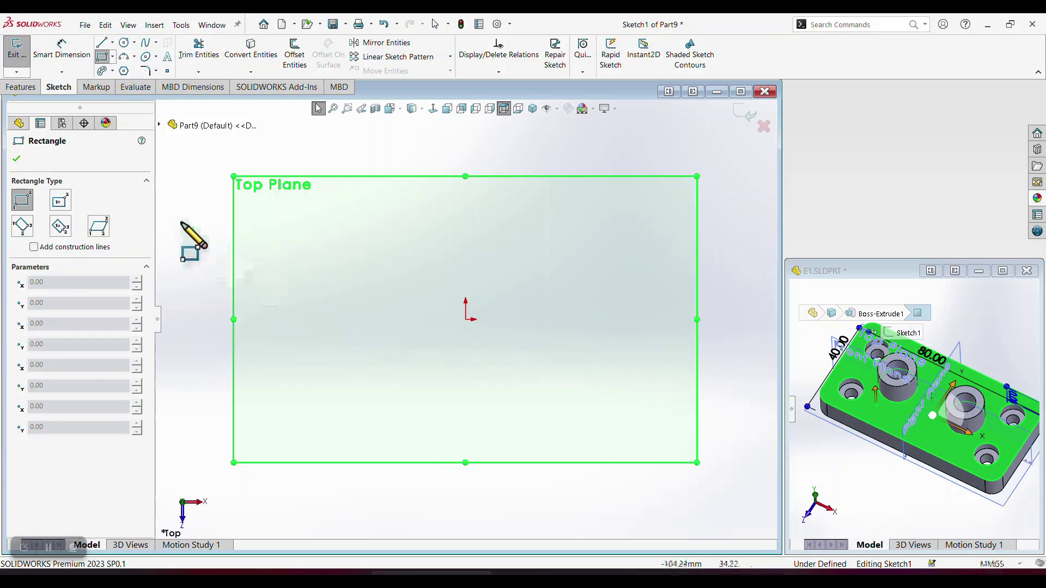
{"action": "left_click", "coordinate": [62, 205]}
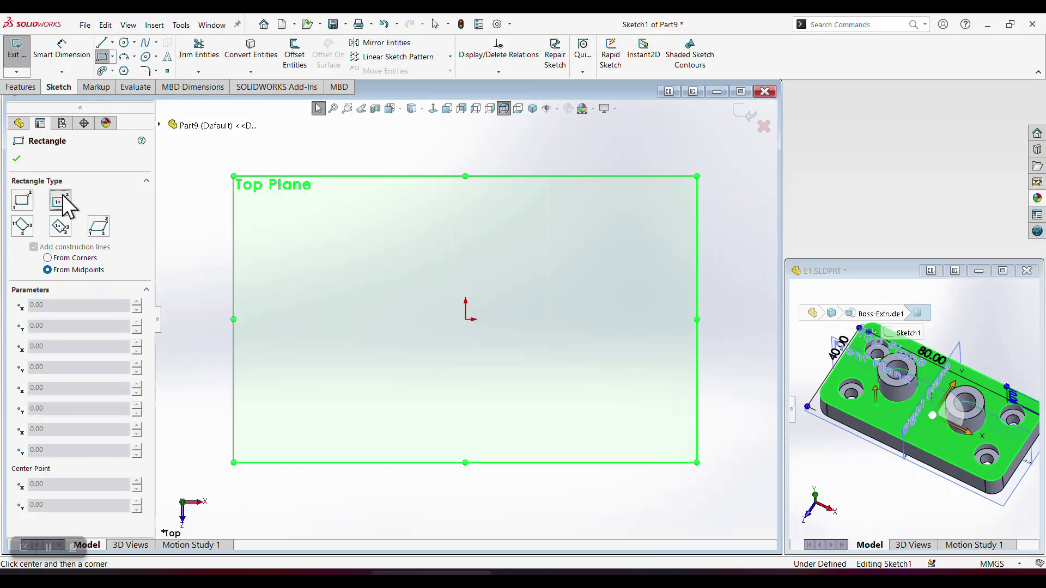
{"action": "left_click", "coordinate": [465, 320]}
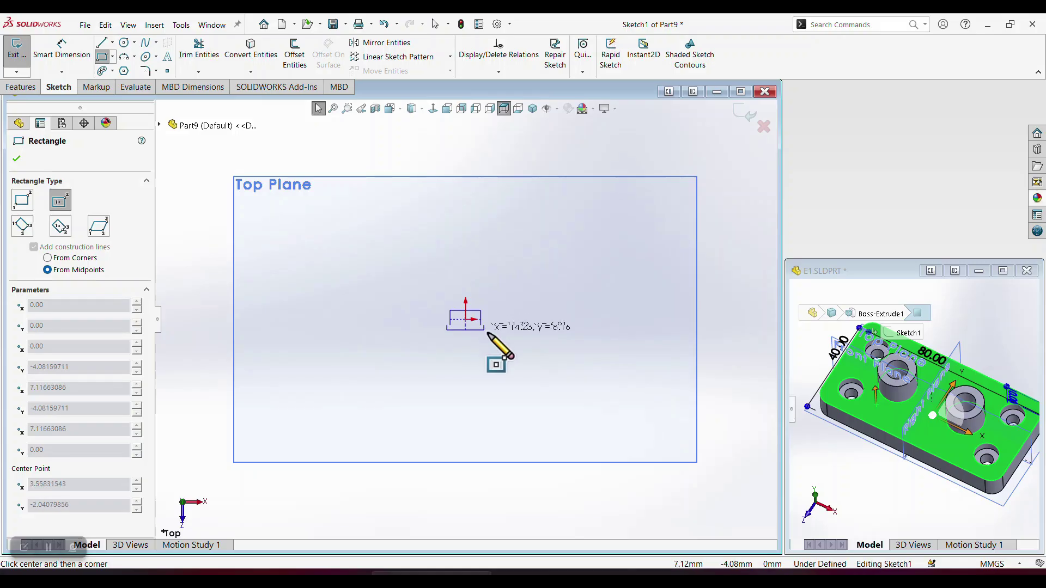
{"action": "left_click", "coordinate": [610, 387]}
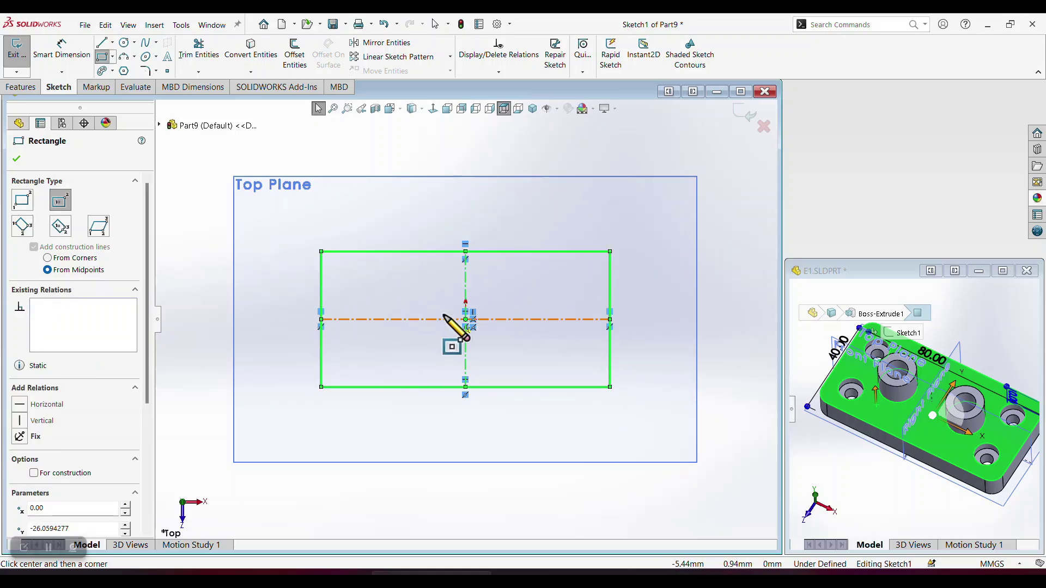
Dimension the rectangle to 80 mm wide and 40 mm high, and exit the sketch
{"action": "left_click", "coordinate": [62, 52]}
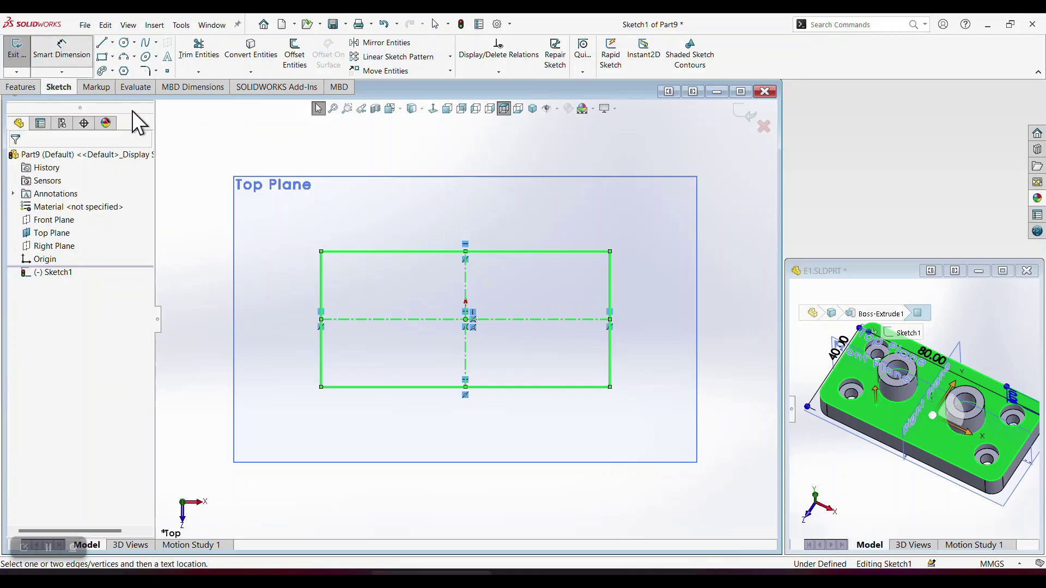
{"action": "left_click", "coordinate": [432, 387]}
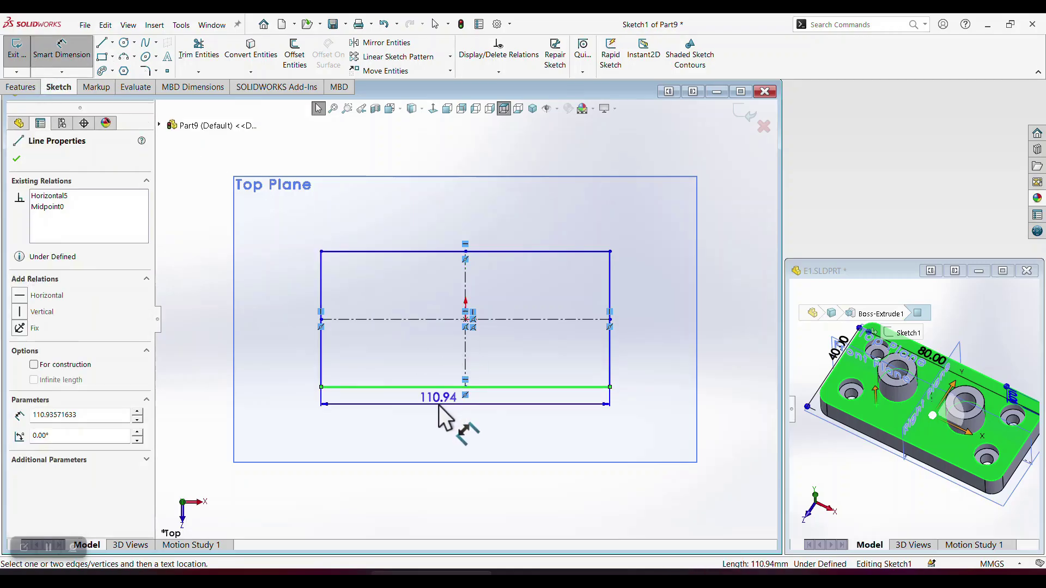
{"action": "left_click", "coordinate": [440, 405]}
{"action": "type", "text": "80"}
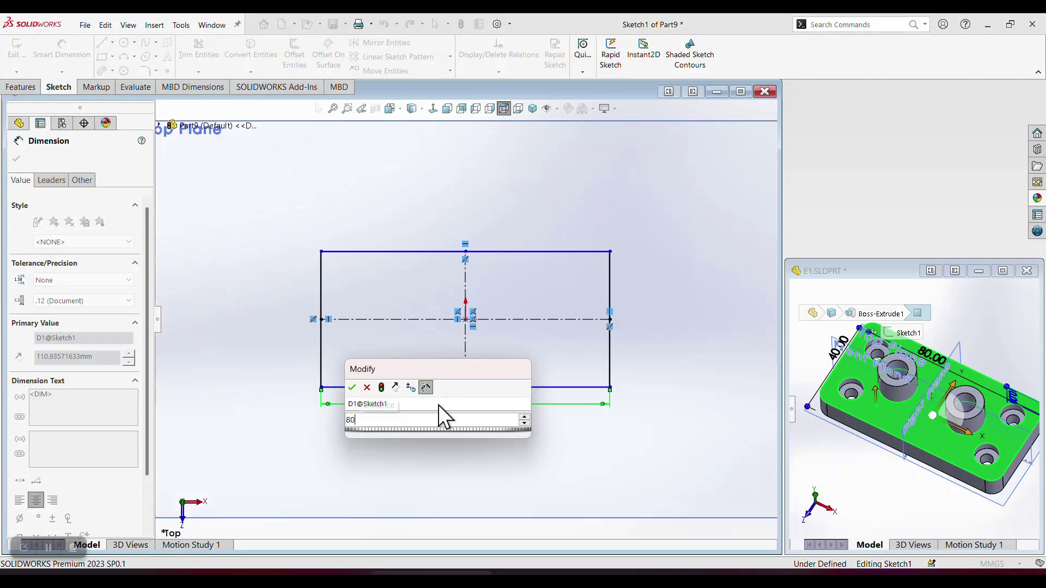
{"action": "key", "text": "Return"}
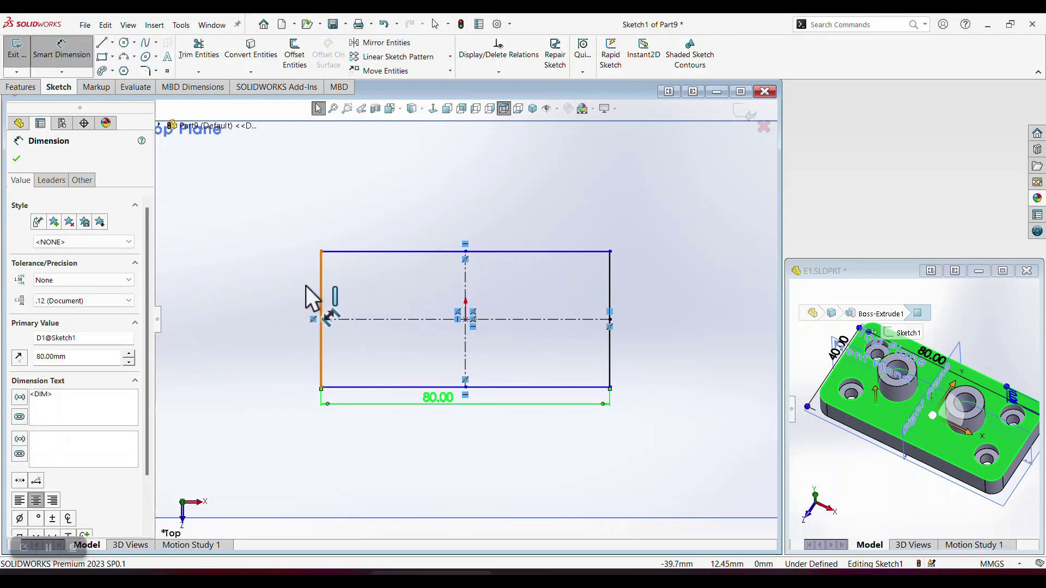
{"action": "left_click", "coordinate": [321, 289]}
{"action": "left_click", "coordinate": [295, 298]}
{"action": "type", "text": "40"}
{"action": "key", "text": "Return"}
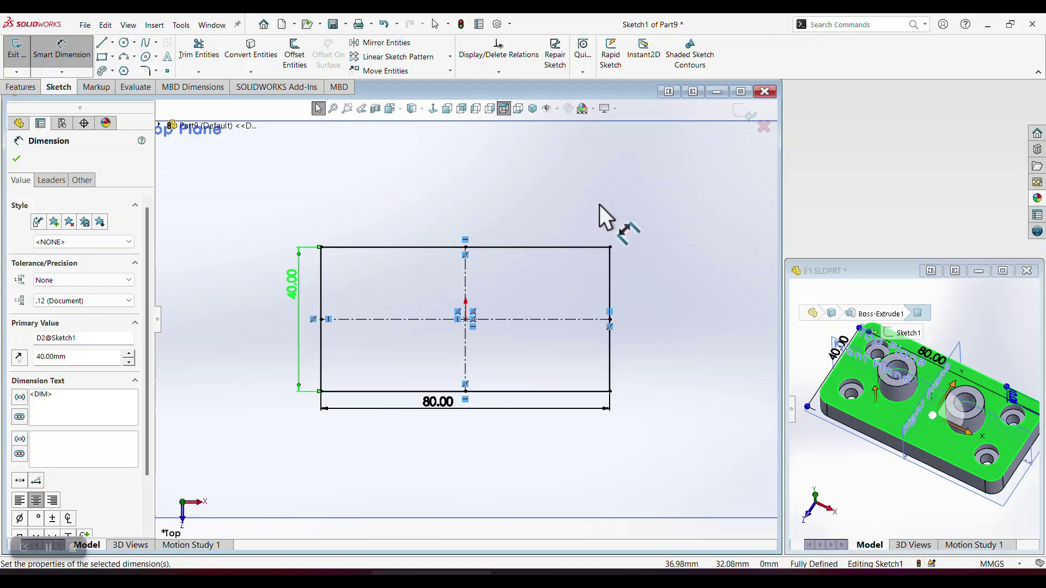
{"action": "left_click", "coordinate": [600, 204]}
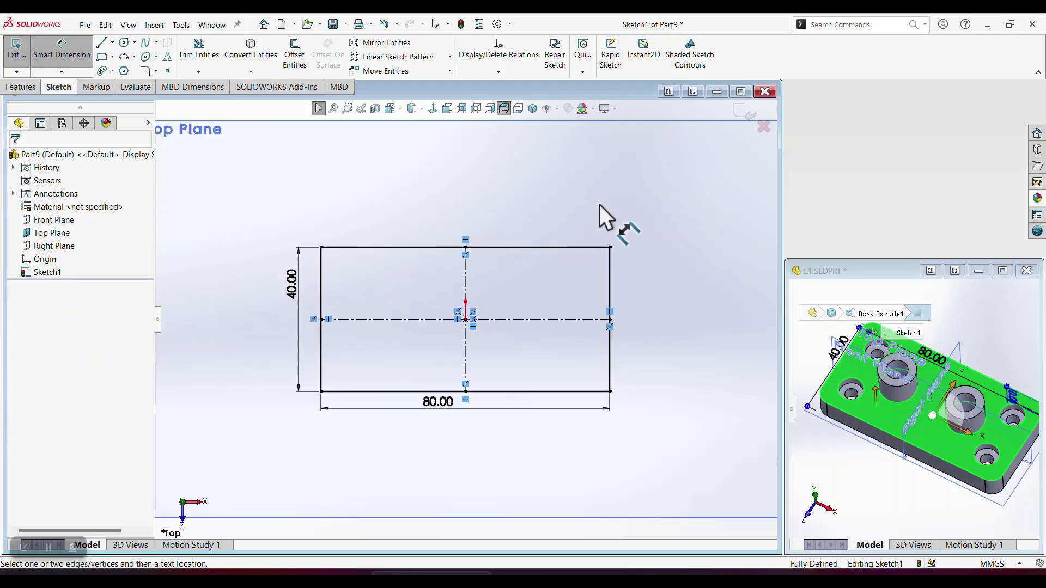
{"action": "left_click", "coordinate": [744, 114]}
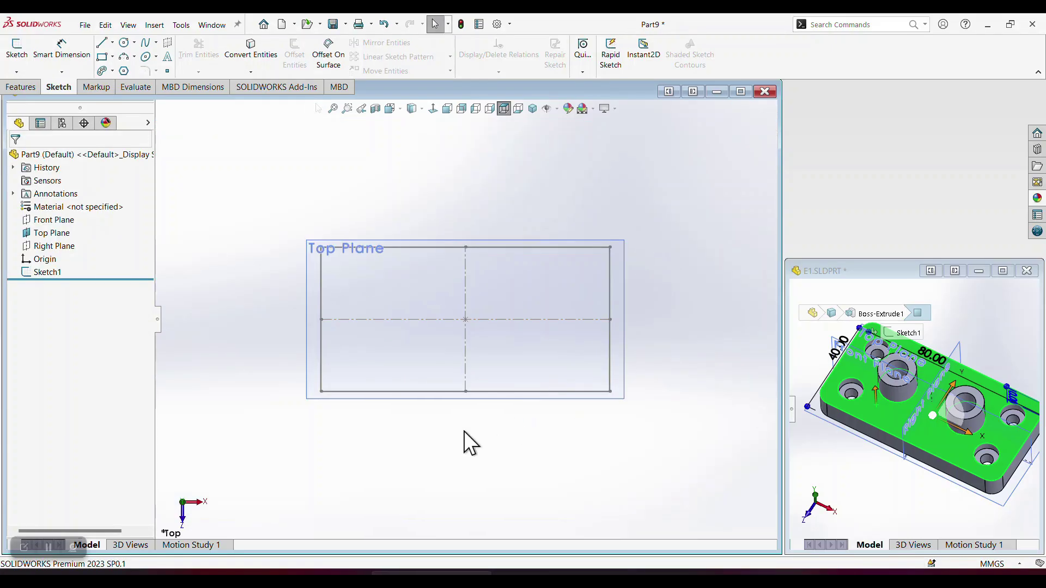
Extrude the rectangle sketch upward as a 10 mm blind boss to form the base plate
{"action": "left_click", "coordinate": [48, 272]}
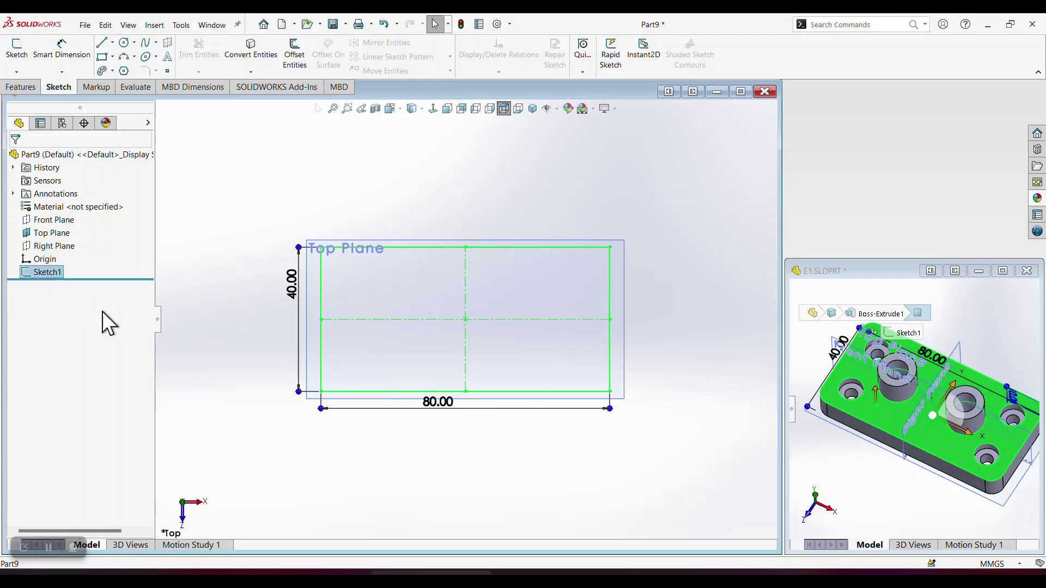
{"action": "left_click", "coordinate": [33, 90]}
{"action": "left_click", "coordinate": [24, 60]}
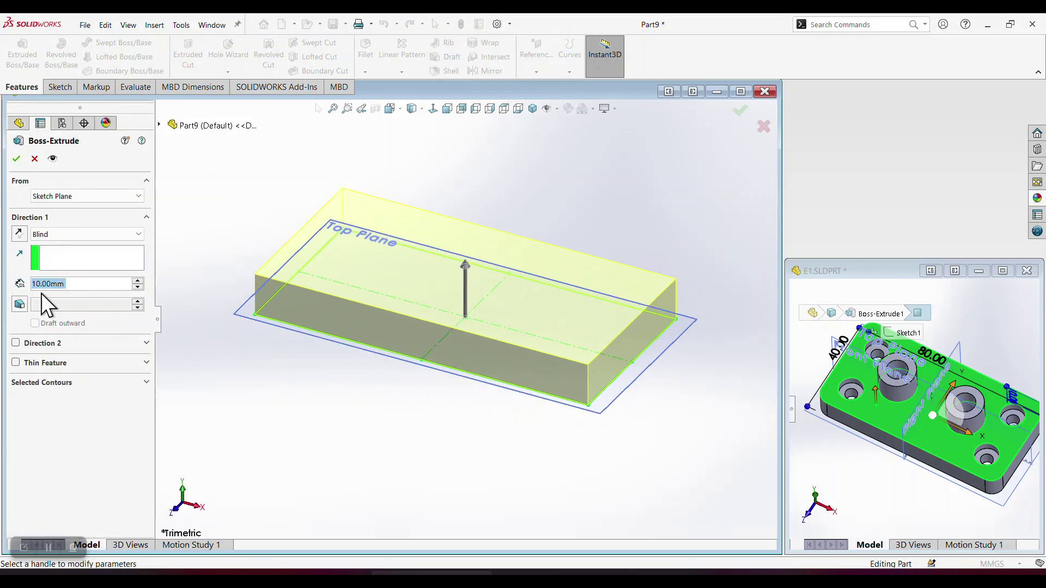
{"action": "left_click", "coordinate": [16, 159]}
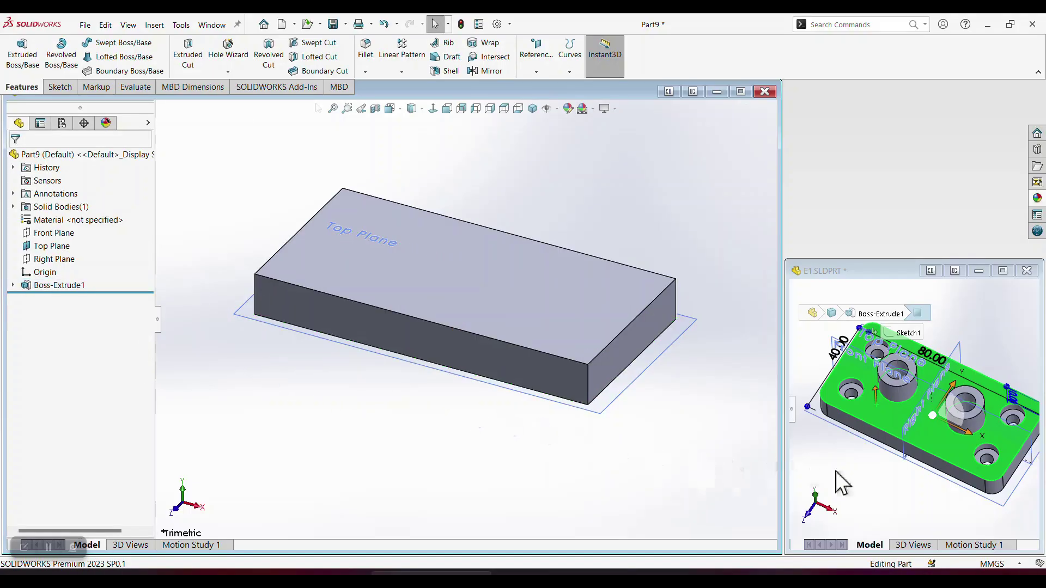
Examine the cylindrical boss nearest the left end of the E1 part for its dimensions
{"action": "left_click", "coordinate": [885, 482]}
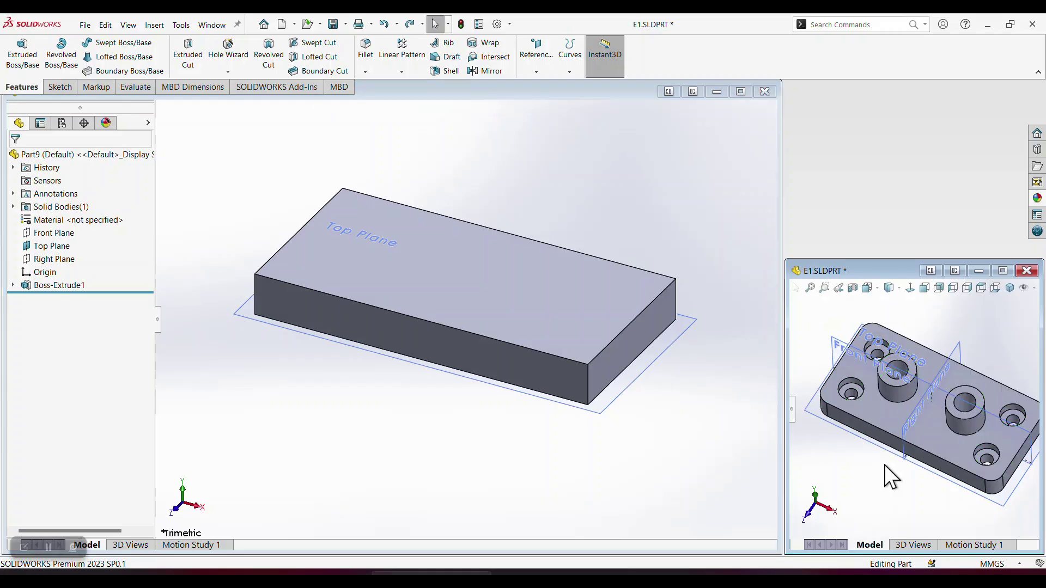
{"action": "scroll", "coordinate": [920, 410], "scroll_direction": "down", "scroll_amount": 5}
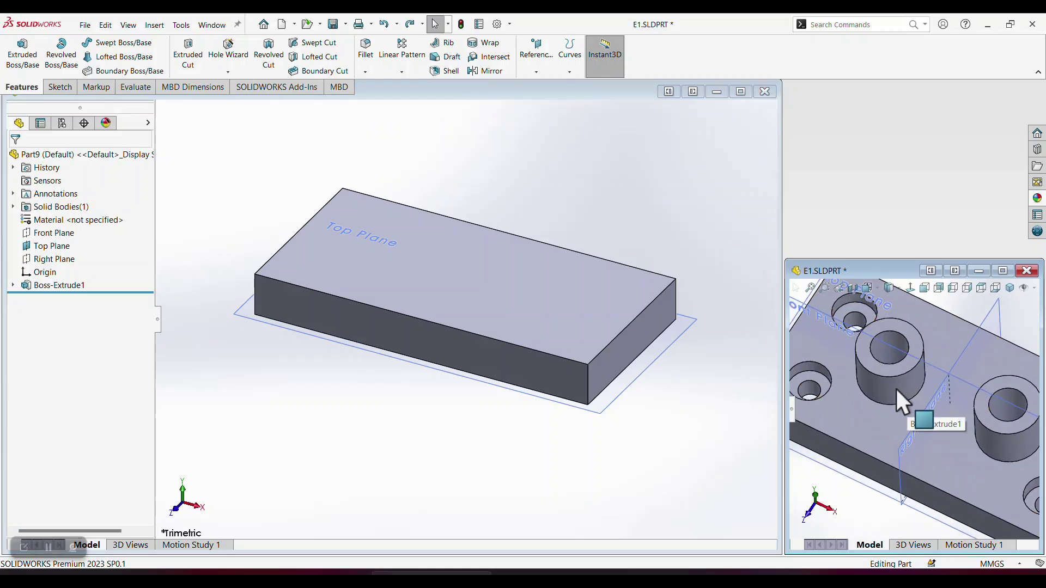
{"action": "left_click", "coordinate": [896, 397]}
Start a sketch on the new plate's top face and draw a circle about 13.5 mm in diameter left of the origin
{"action": "left_click_drag", "start_coordinate": [866, 440], "coordinate": [324, 218]}
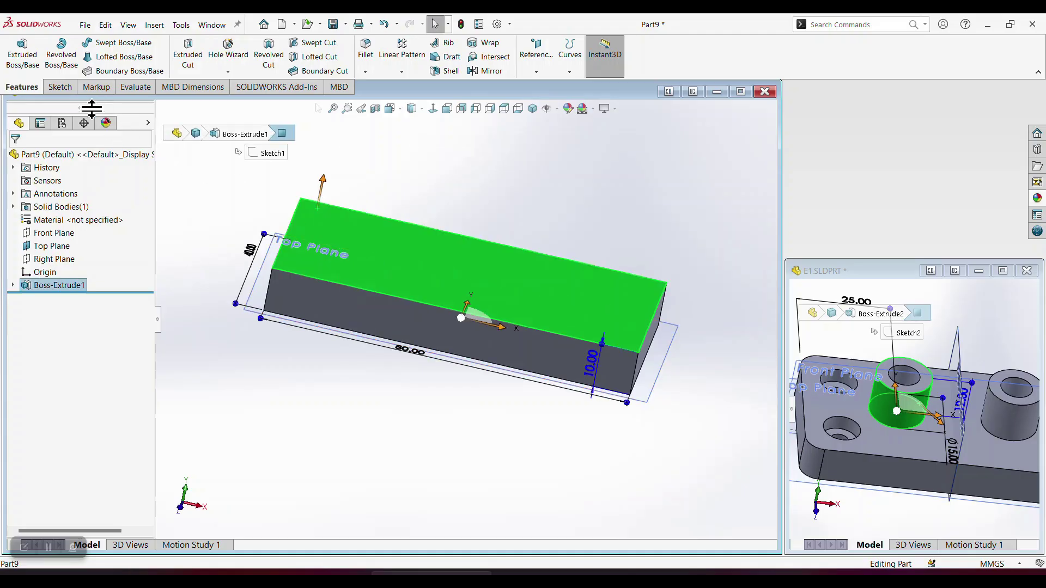
{"action": "left_click", "coordinate": [61, 87]}
{"action": "left_click", "coordinate": [18, 59]}
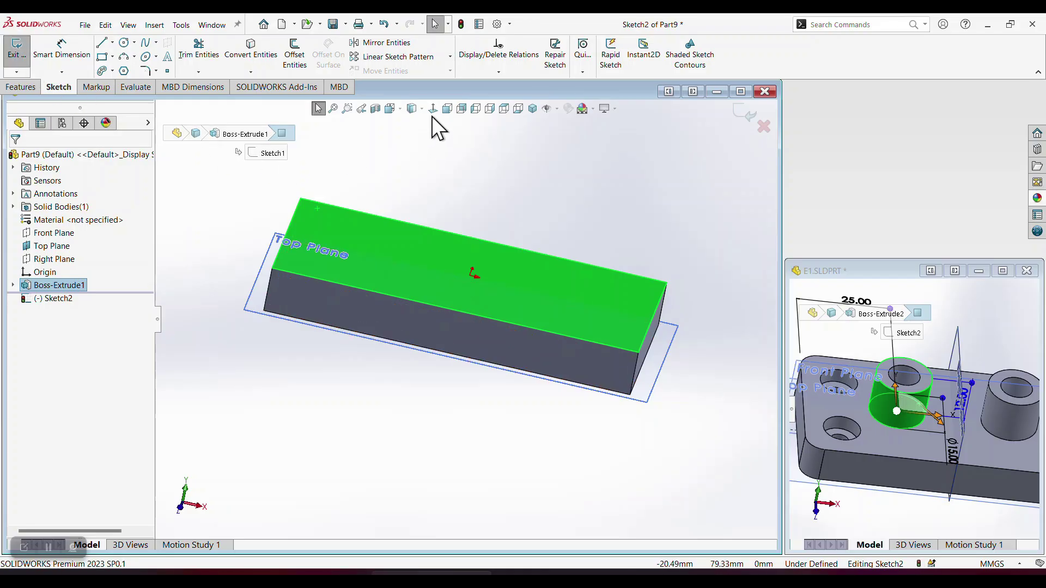
{"action": "left_click", "coordinate": [390, 109]}
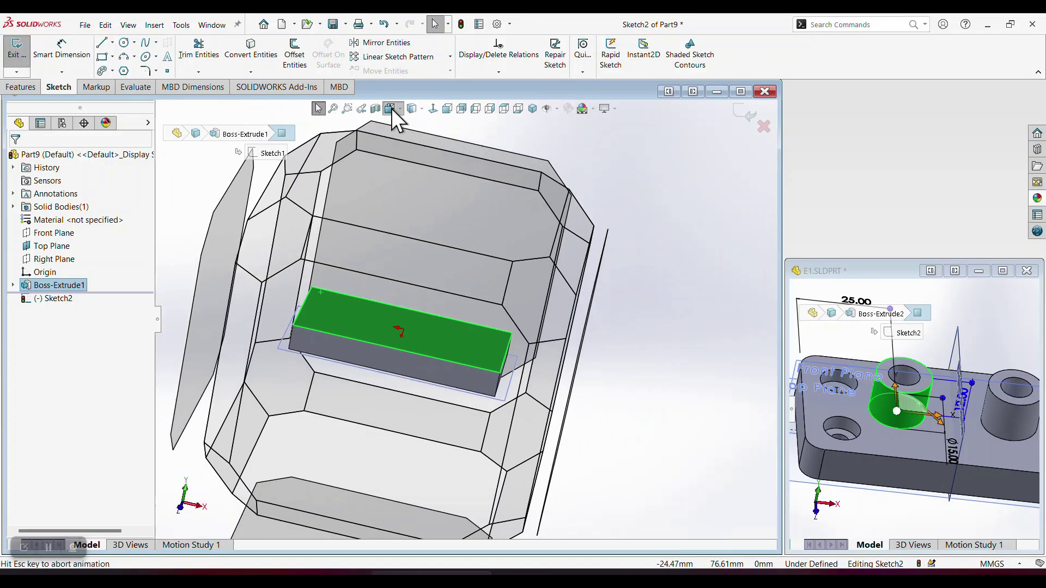
{"action": "left_click", "coordinate": [447, 169]}
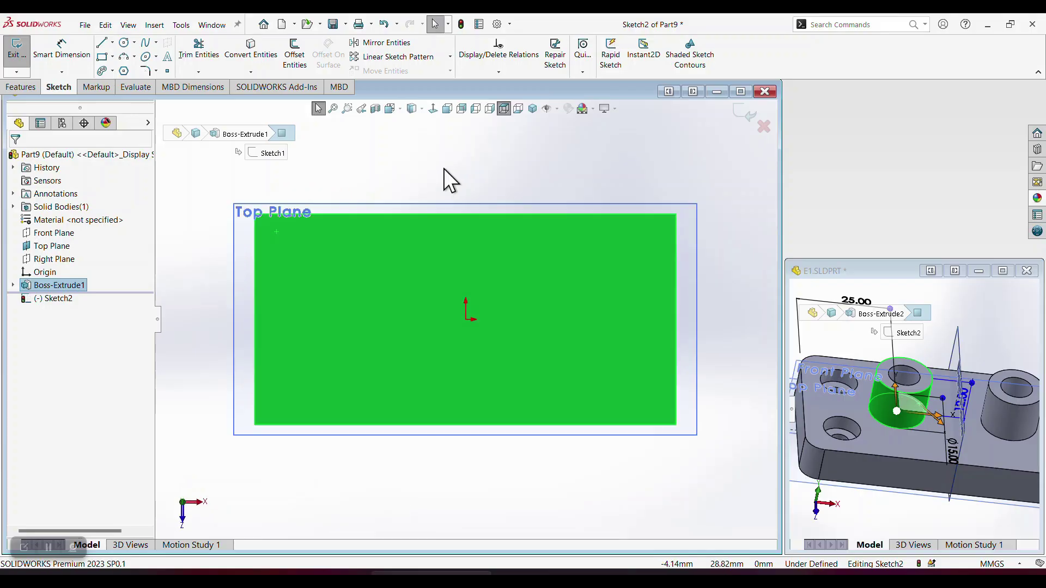
{"action": "left_click", "coordinate": [146, 57]}
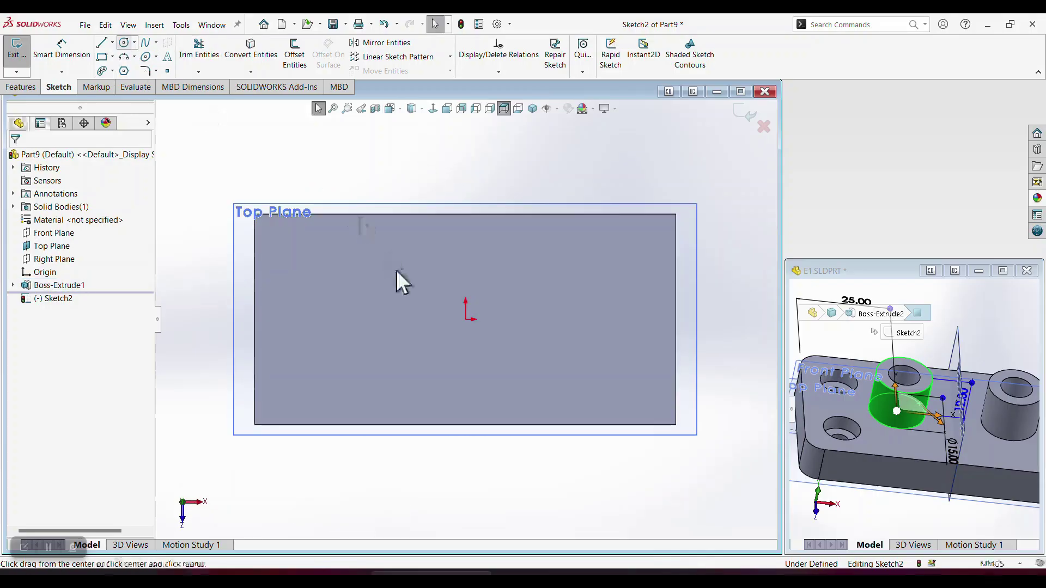
{"action": "left_click", "coordinate": [321, 320]}
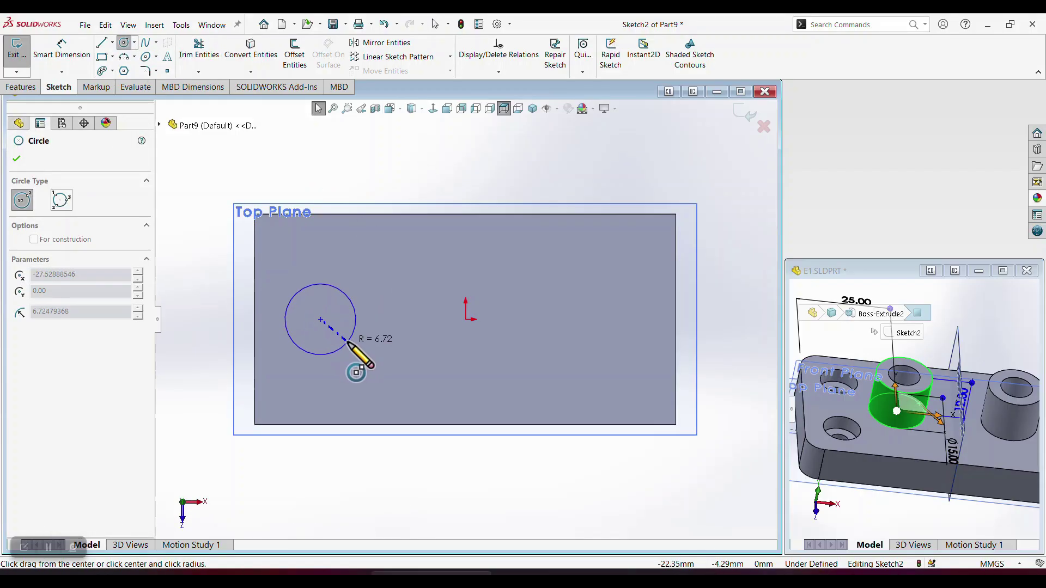
{"action": "left_click", "coordinate": [345, 344]}
Dimension the circle's centre 25 mm from the plate's left edge
{"action": "left_click", "coordinate": [62, 51]}
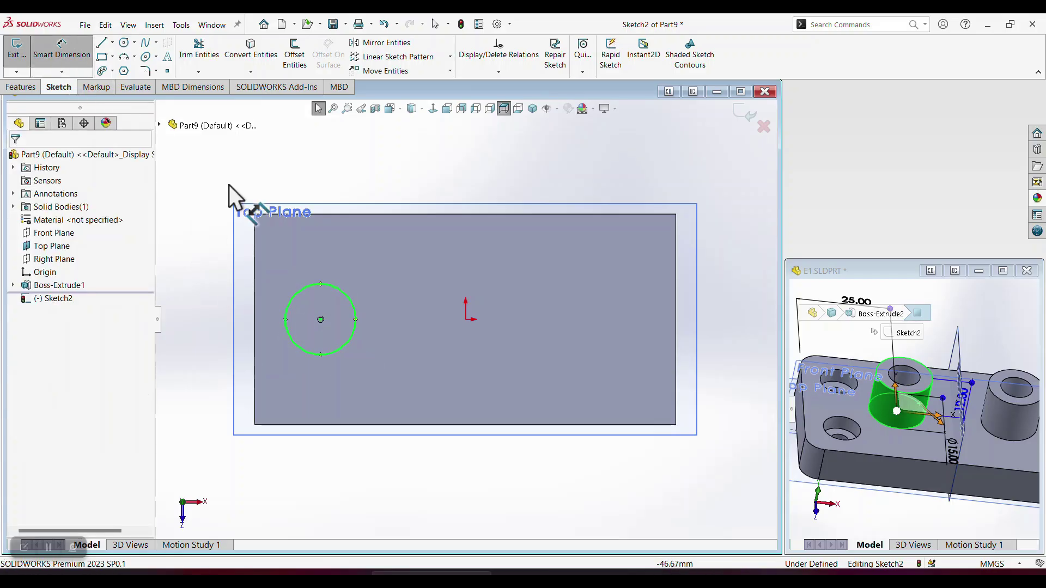
{"action": "left_click", "coordinate": [254, 289]}
{"action": "left_click", "coordinate": [319, 317]}
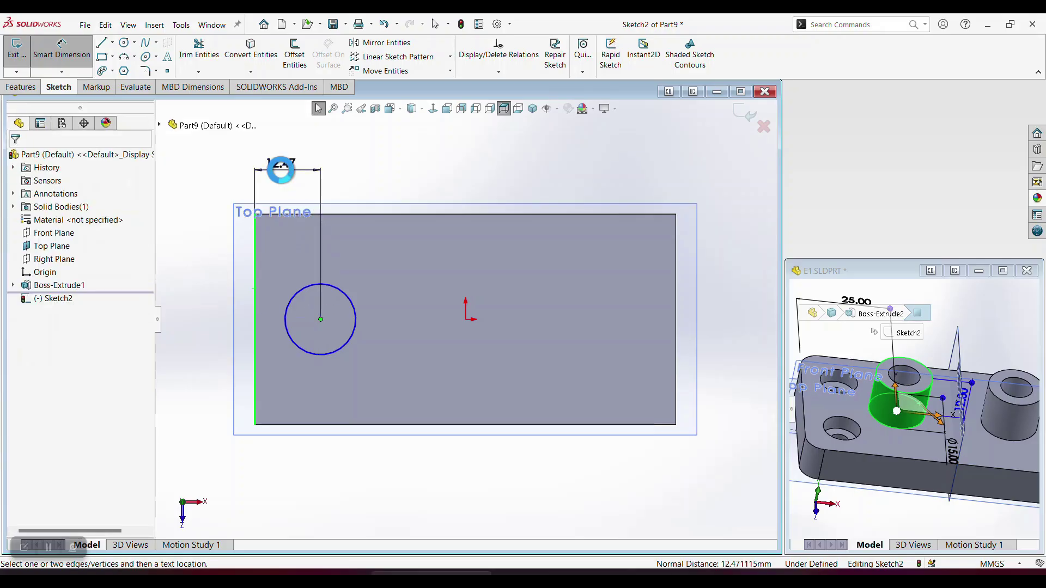
{"action": "left_click", "coordinate": [281, 171]}
{"action": "type", "text": "25"}
{"action": "key", "text": "Return"}
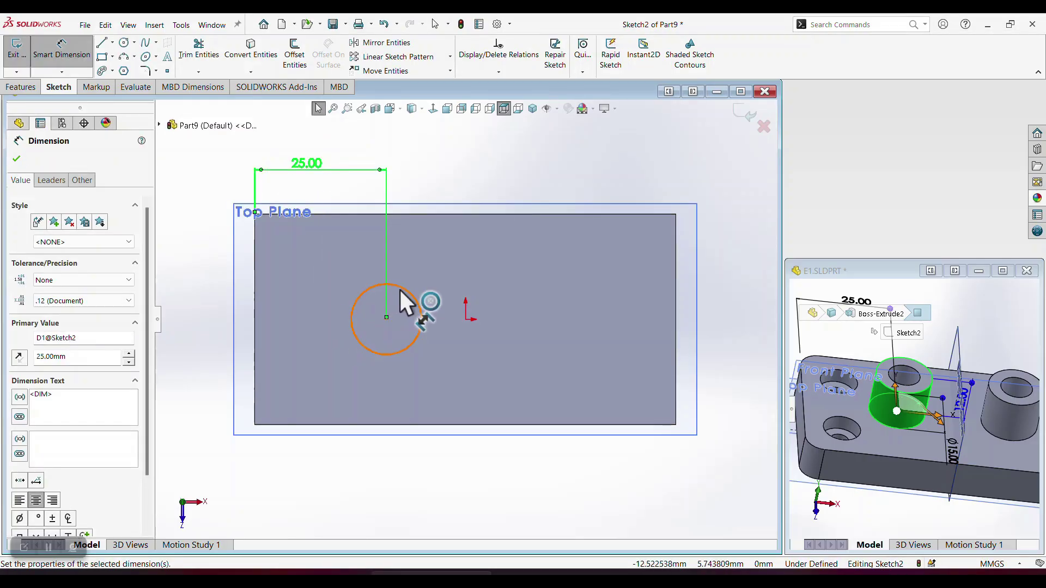
Set the circle's diameter to 15 mm
{"action": "left_click", "coordinate": [413, 290]}
{"action": "left_click", "coordinate": [428, 264]}
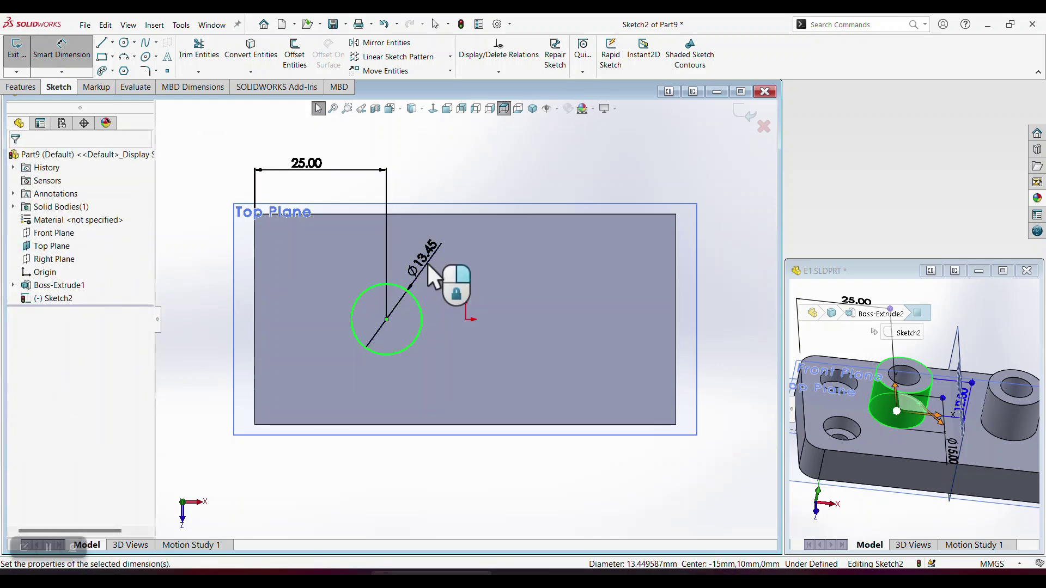
{"action": "type", "text": "15"}
{"action": "key", "text": "Return"}
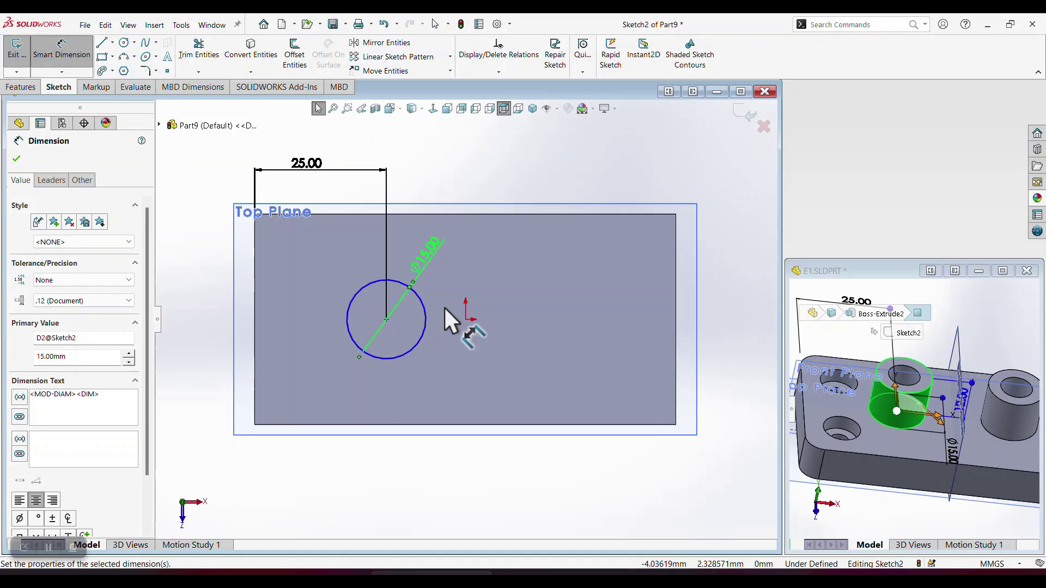
Test the circle's vertical freedom by moving its centre, and align the centre with the origin using a Horizontal relation
{"action": "key", "text": "Escape"}
{"action": "left_click_drag", "start_coordinate": [387, 318], "coordinate": [386, 272]}
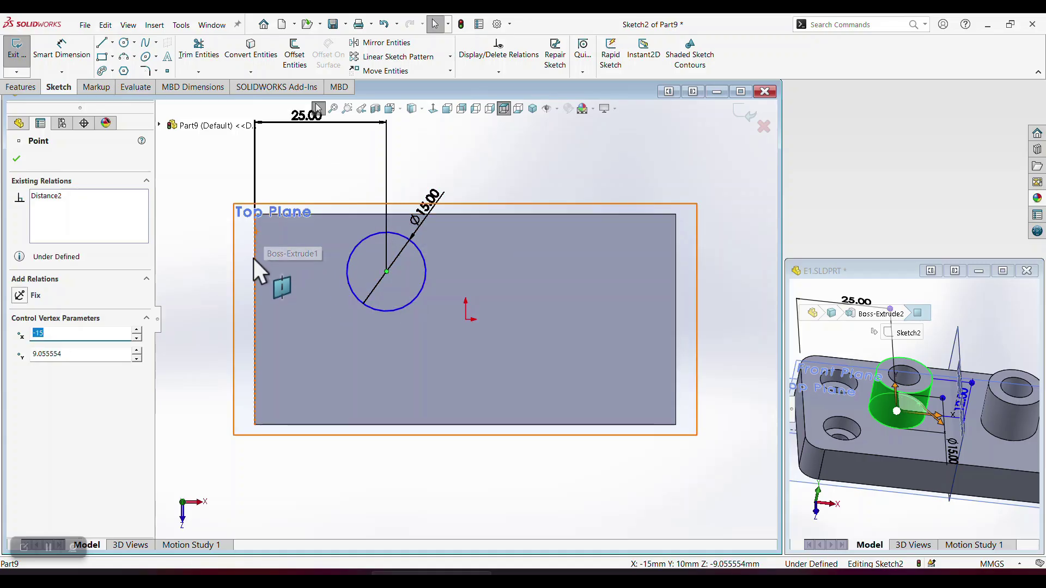
{"action": "left_click", "coordinate": [465, 320]}
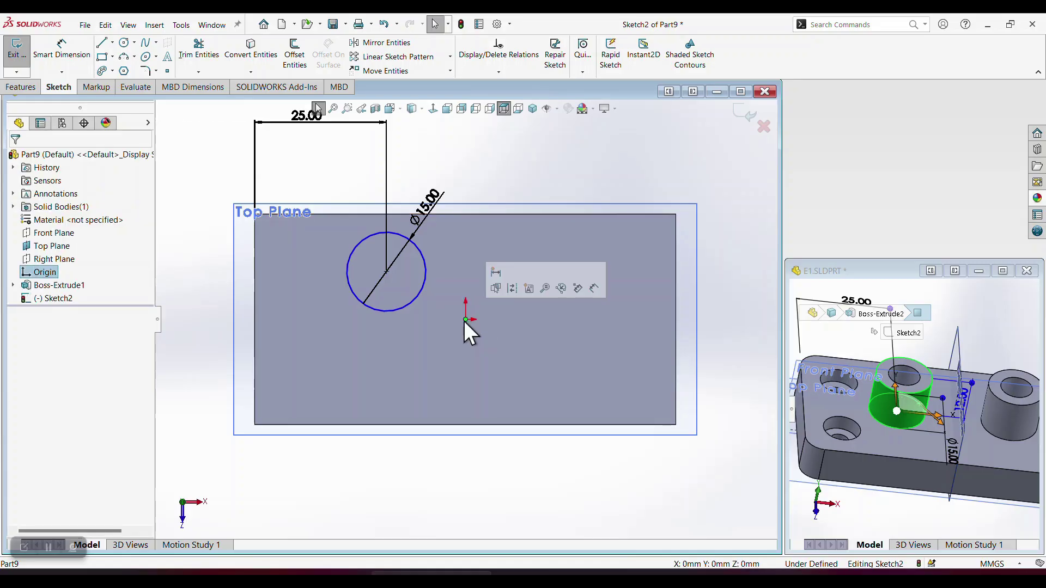
{"action": "left_click", "coordinate": [387, 271], "text": "ctrl"}
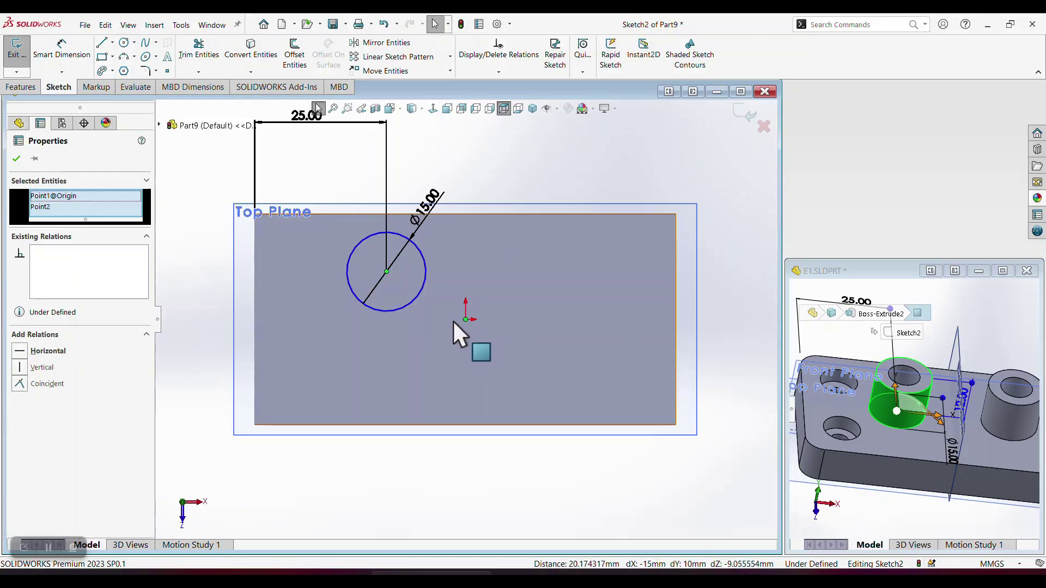
{"action": "left_click", "coordinate": [20, 351]}
{"action": "left_click", "coordinate": [346, 450]}
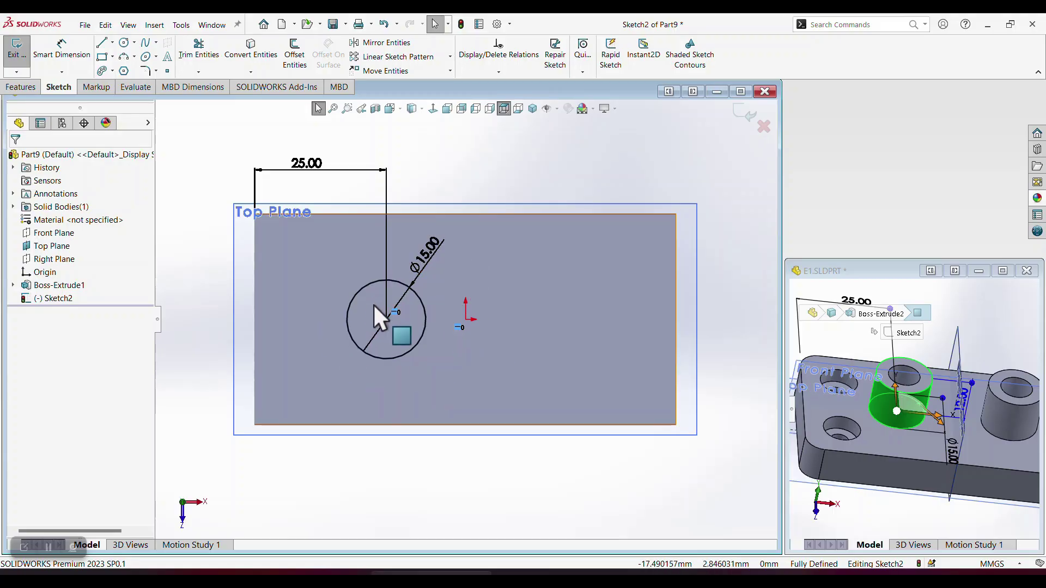
Exit the circle sketch and extrude it 12 mm upward from the plate as a Blind boss merged with the base
{"action": "left_click", "coordinate": [749, 117]}
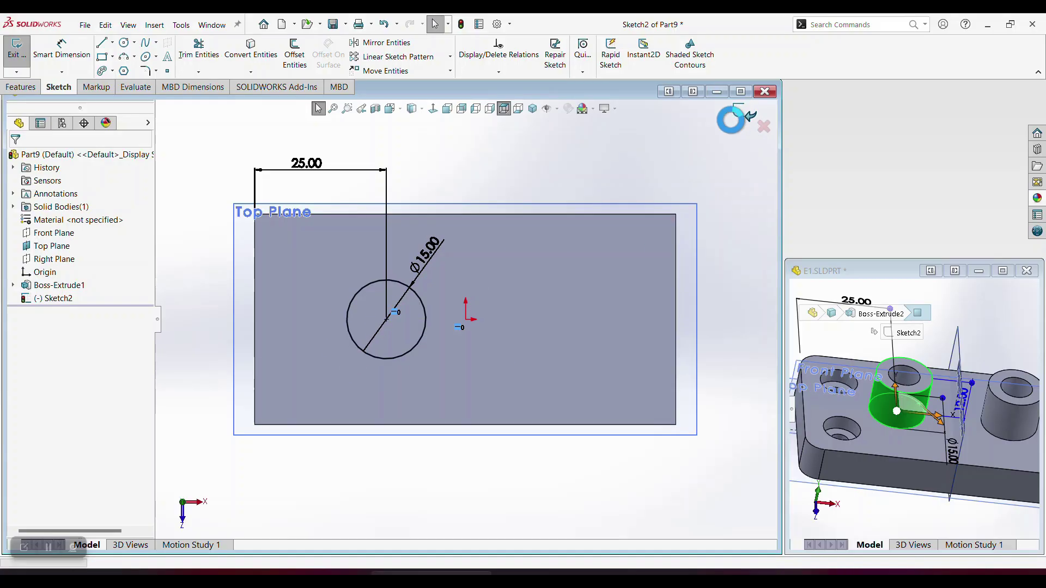
{"action": "middle_click_drag", "start_coordinate": [386, 414], "coordinate": [366, 300]}
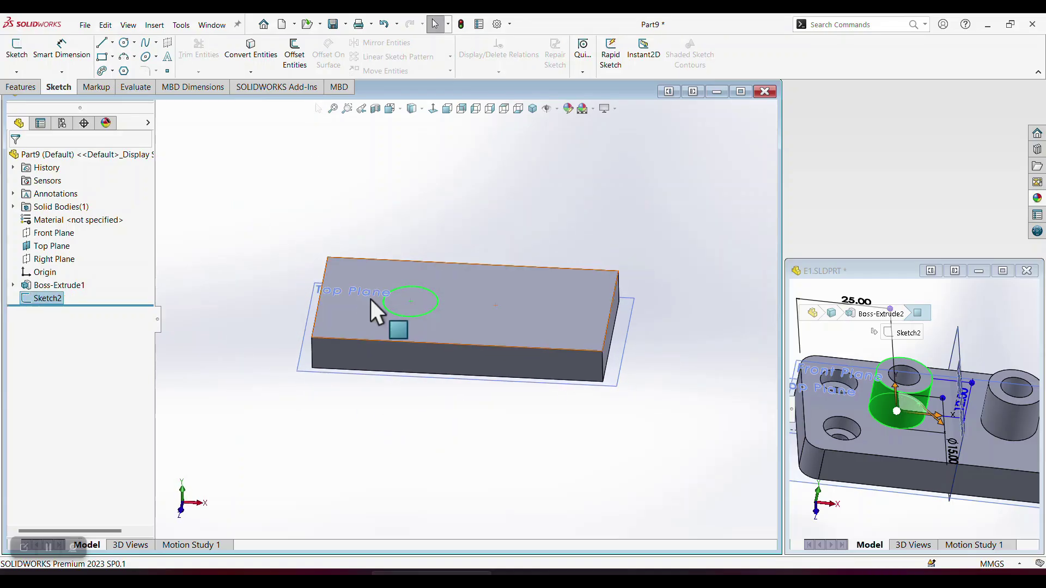
{"action": "left_click", "coordinate": [26, 85]}
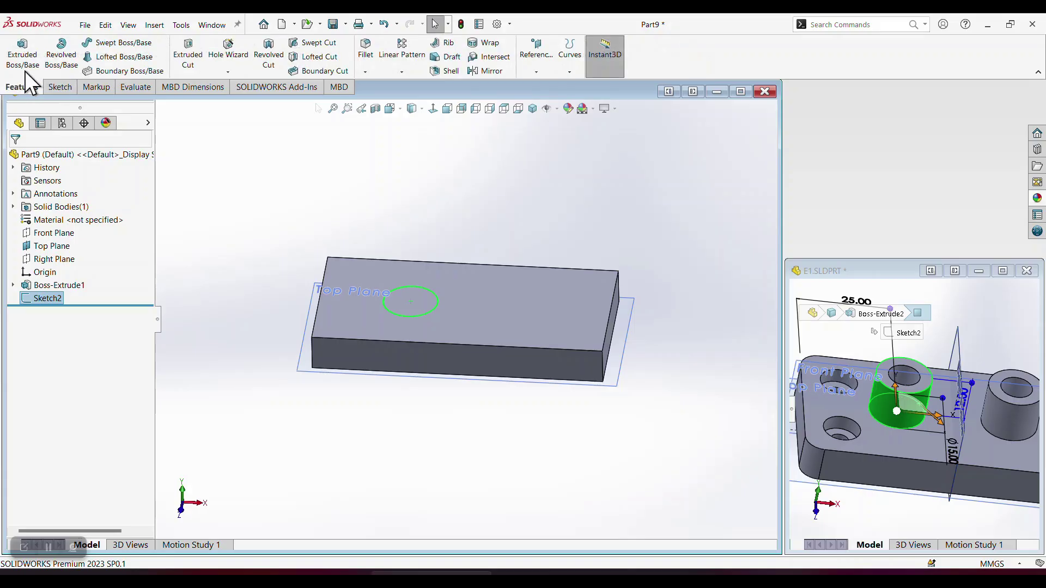
{"action": "left_click", "coordinate": [22, 54]}
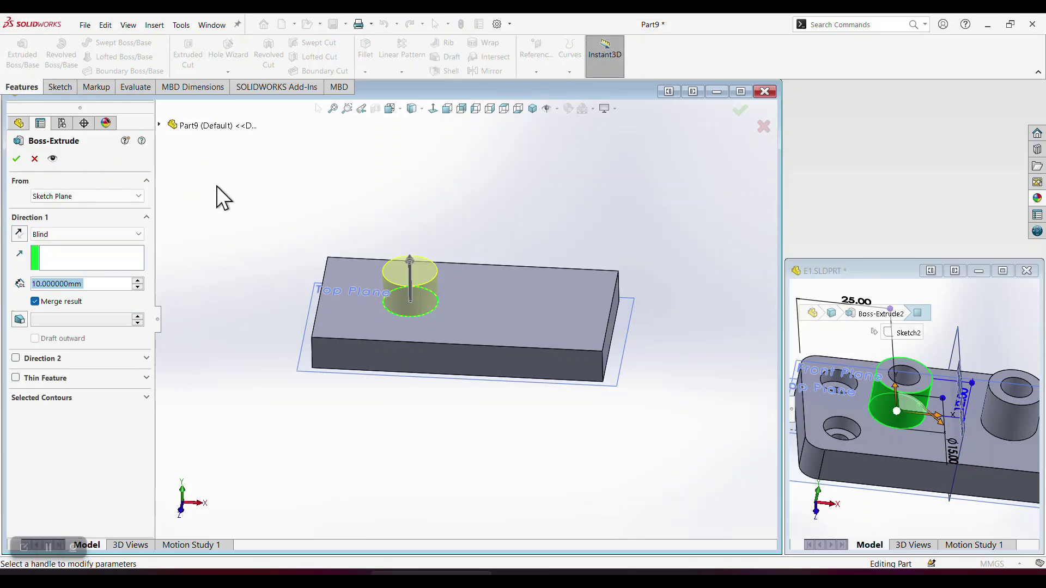
{"action": "type", "text": "12"}
{"action": "key", "text": "Return"}
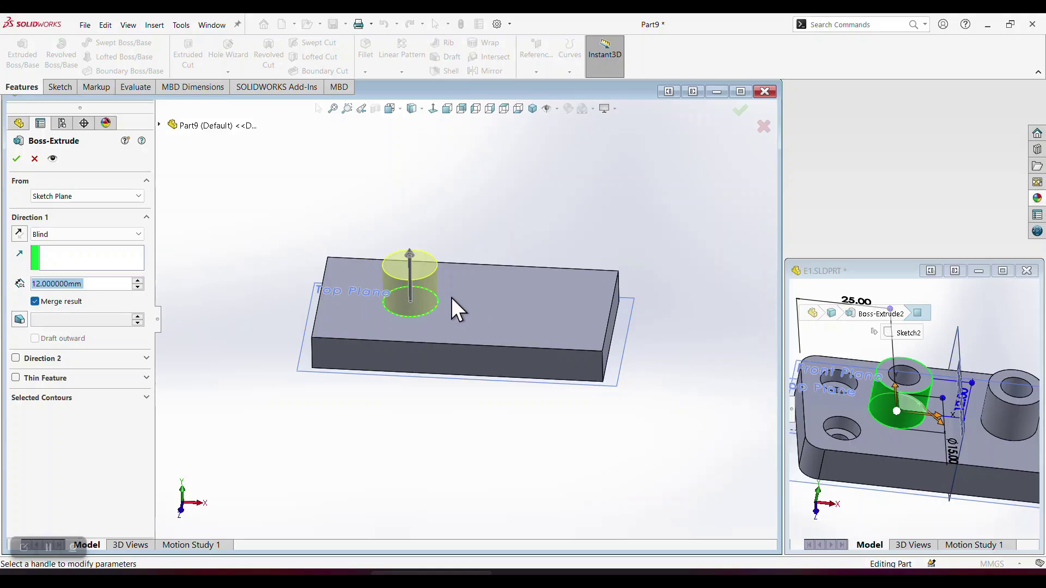
{"action": "left_click", "coordinate": [16, 159]}
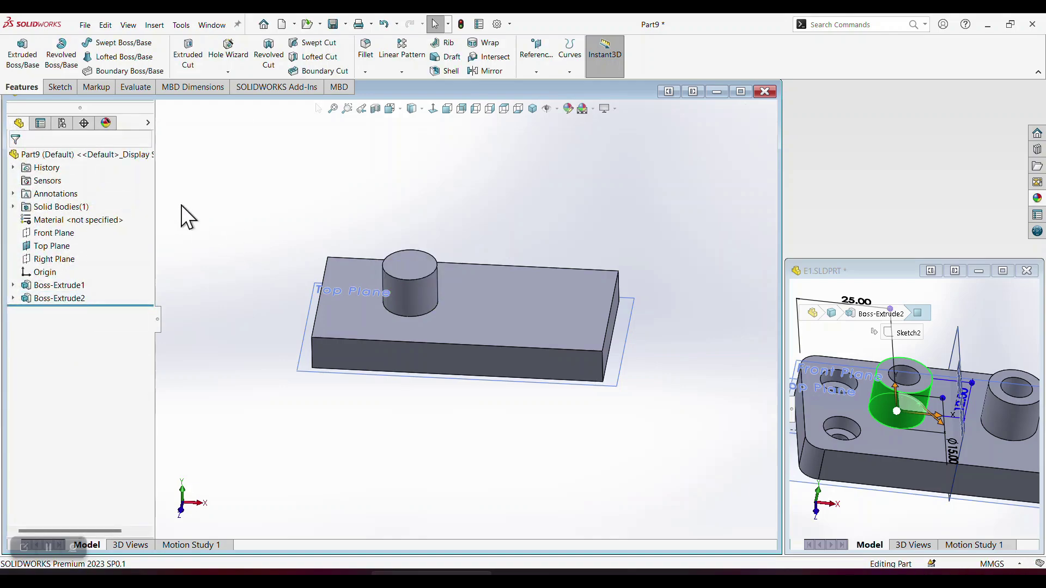
{"action": "scroll", "coordinate": [410, 277], "scroll_direction": "down", "scroll_amount": 2}
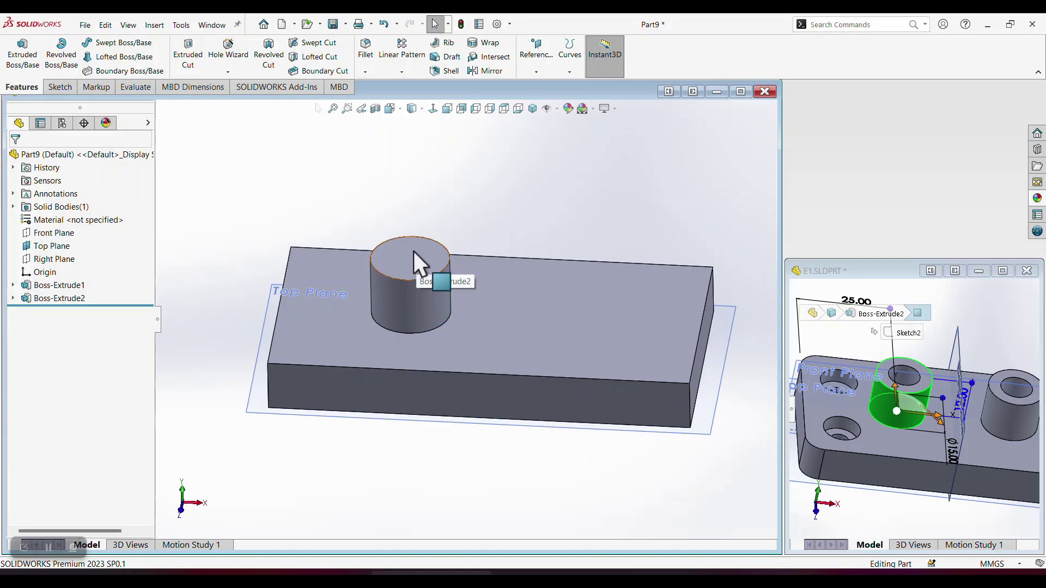
{"action": "left_click", "coordinate": [413, 250]}
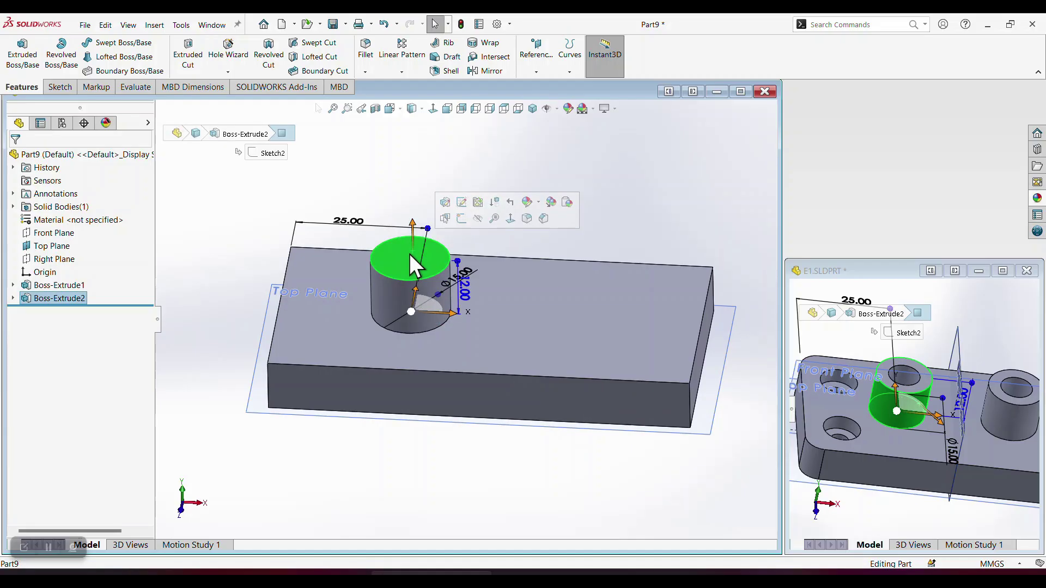
{"action": "left_click", "coordinate": [368, 188]}
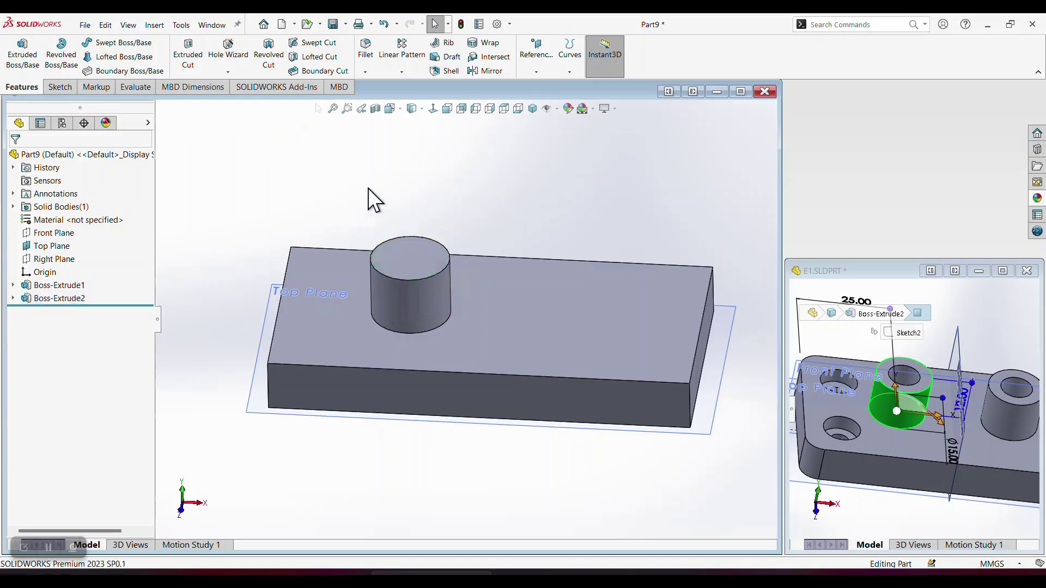
{"action": "left_click", "coordinate": [403, 246]}
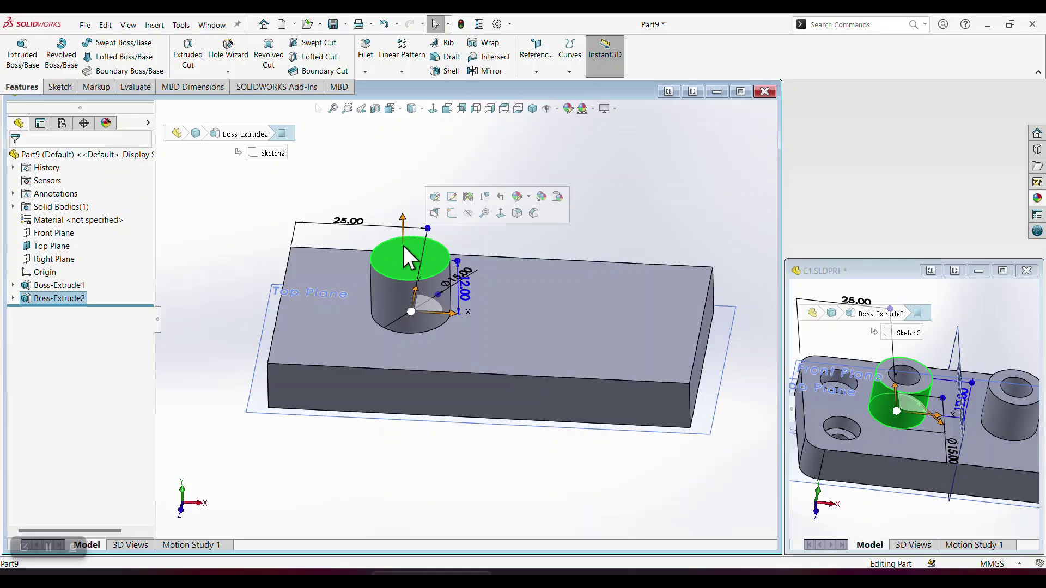
{"action": "left_click", "coordinate": [68, 84]}
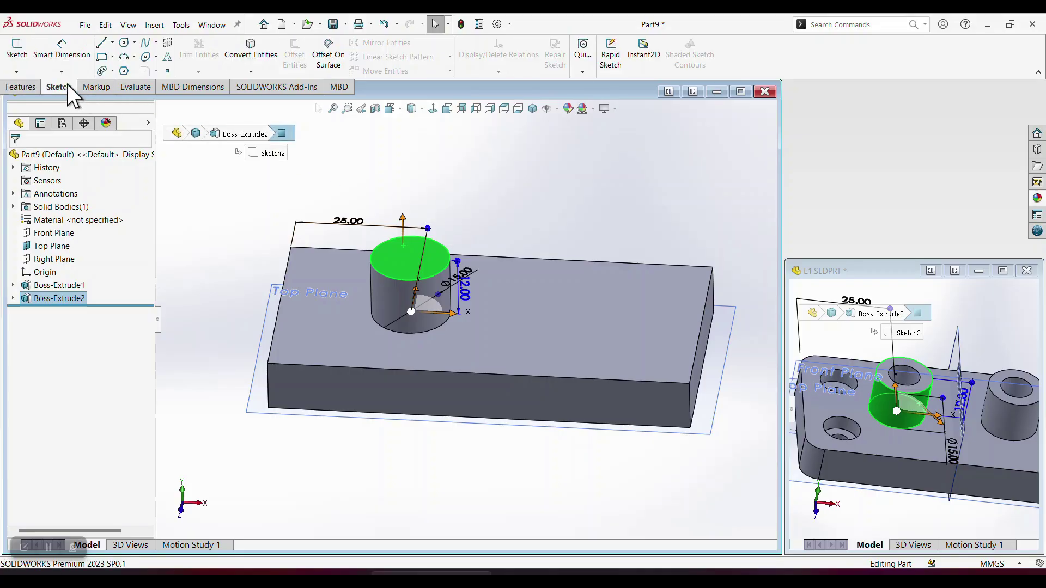
{"action": "left_click", "coordinate": [35, 85]}
{"action": "left_click", "coordinate": [337, 175]}
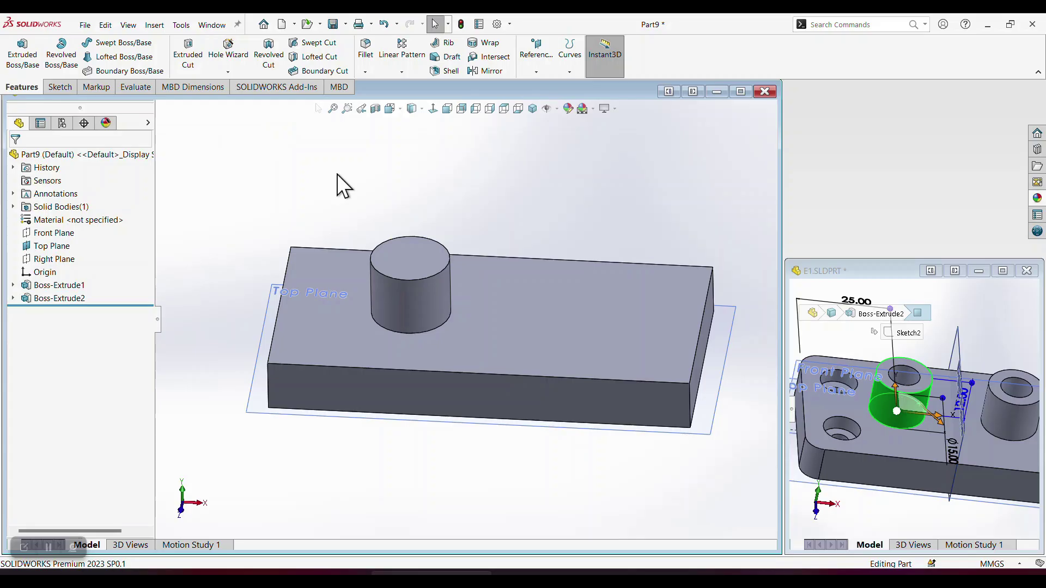
{"action": "left_click", "coordinate": [404, 255]}
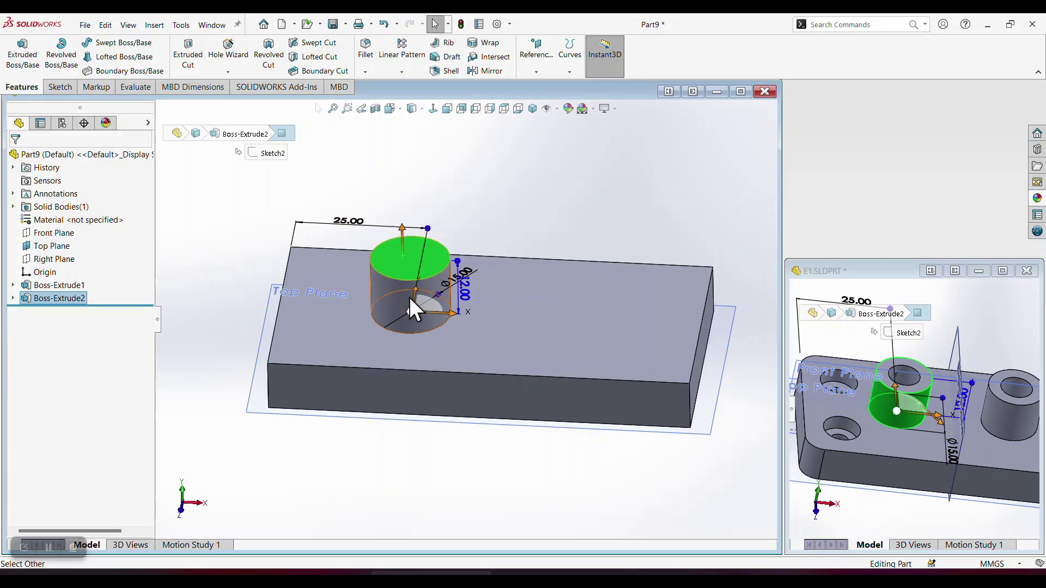
{"action": "left_click", "coordinate": [447, 227]}
Start a sketch on the cylindrical boss's top face and draw a concentric circle about 9.55 mm in diameter
{"action": "left_click", "coordinate": [420, 245]}
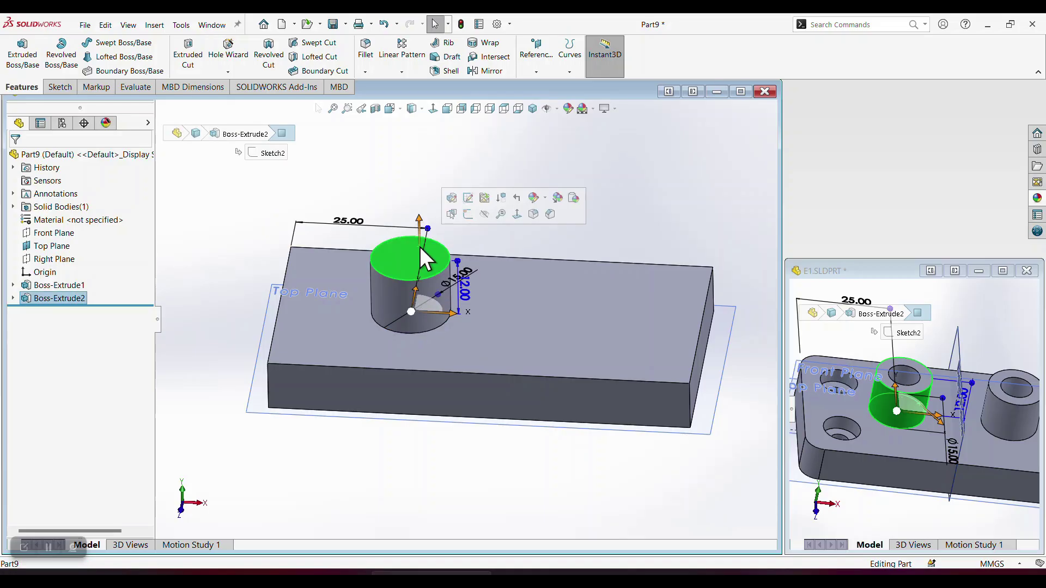
{"action": "left_click", "coordinate": [466, 219]}
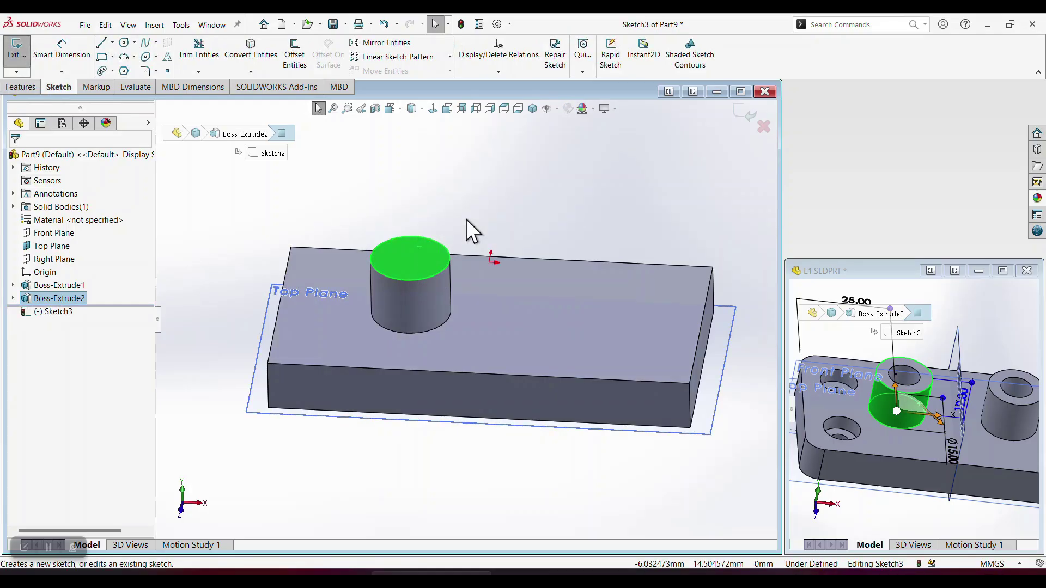
{"action": "left_click", "coordinate": [432, 114]}
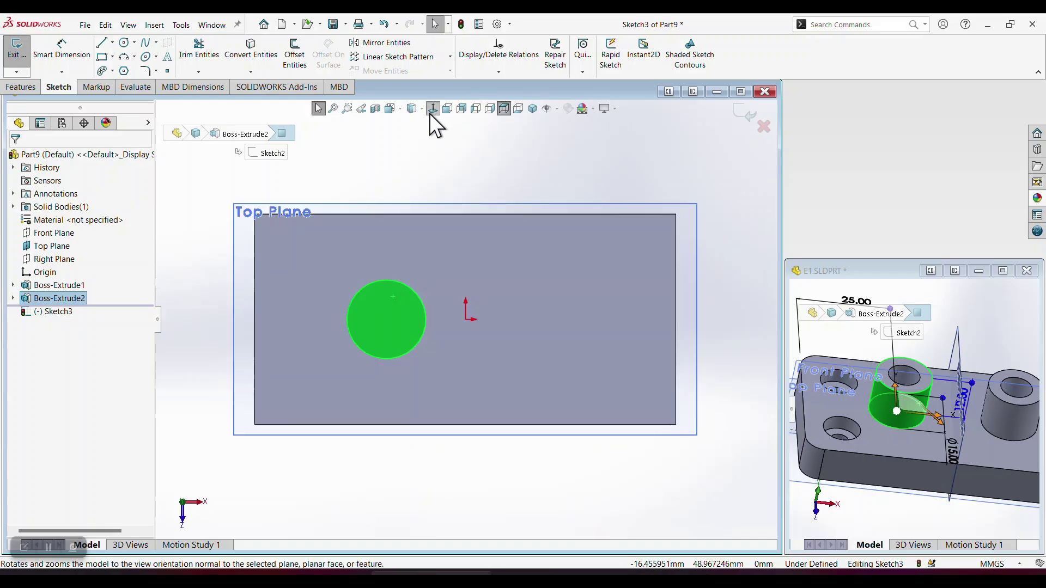
{"action": "key", "text": "Escape"}
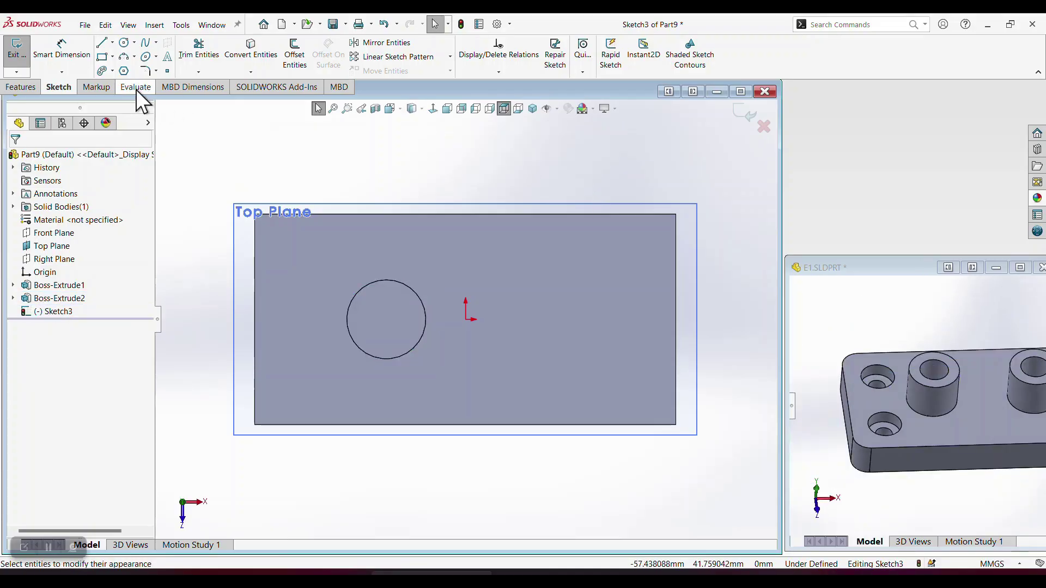
{"action": "left_click", "coordinate": [125, 42]}
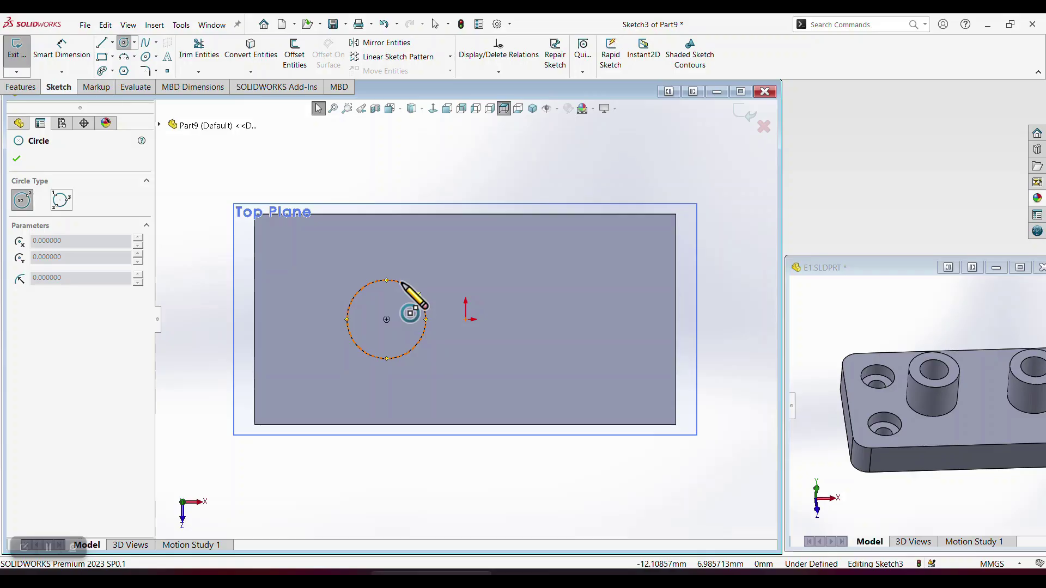
{"action": "left_click", "coordinate": [386, 320]}
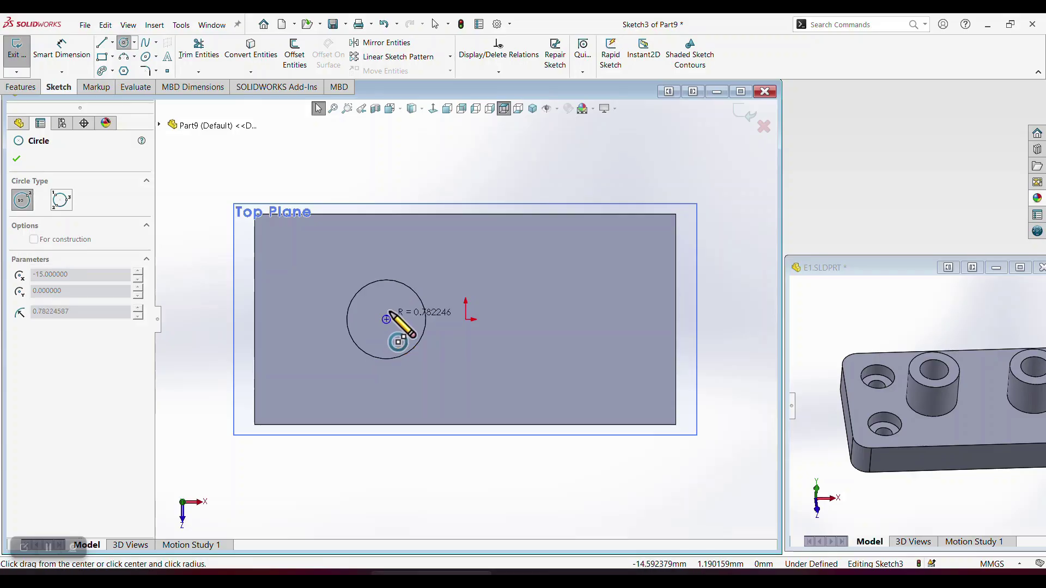
{"action": "left_click", "coordinate": [397, 298]}
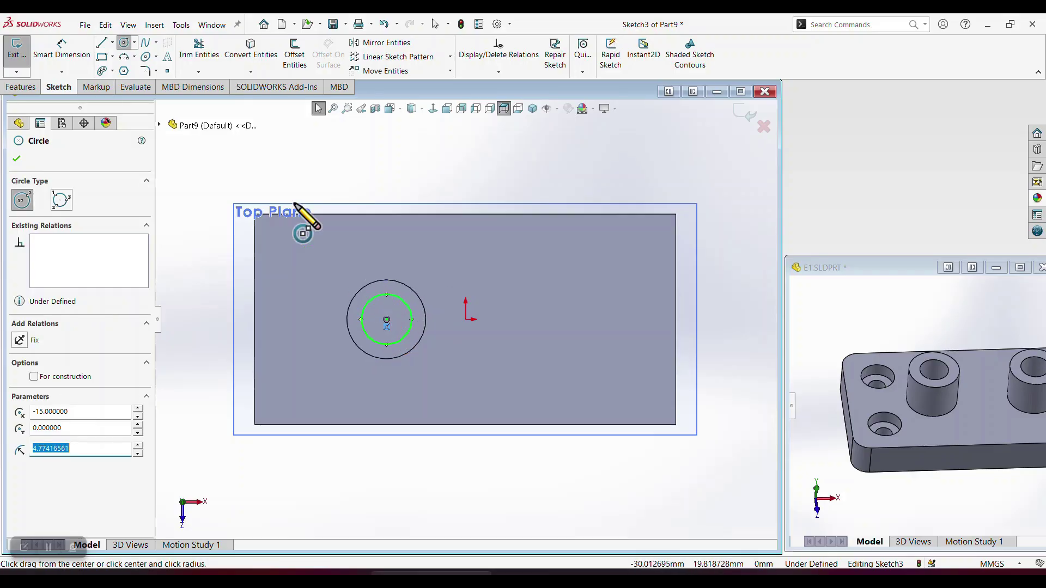
Set the concentric circle's diameter to 10 mm and exit the sketch
{"action": "left_click", "coordinate": [61, 64]}
{"action": "left_click", "coordinate": [405, 297]}
{"action": "left_click", "coordinate": [437, 266]}
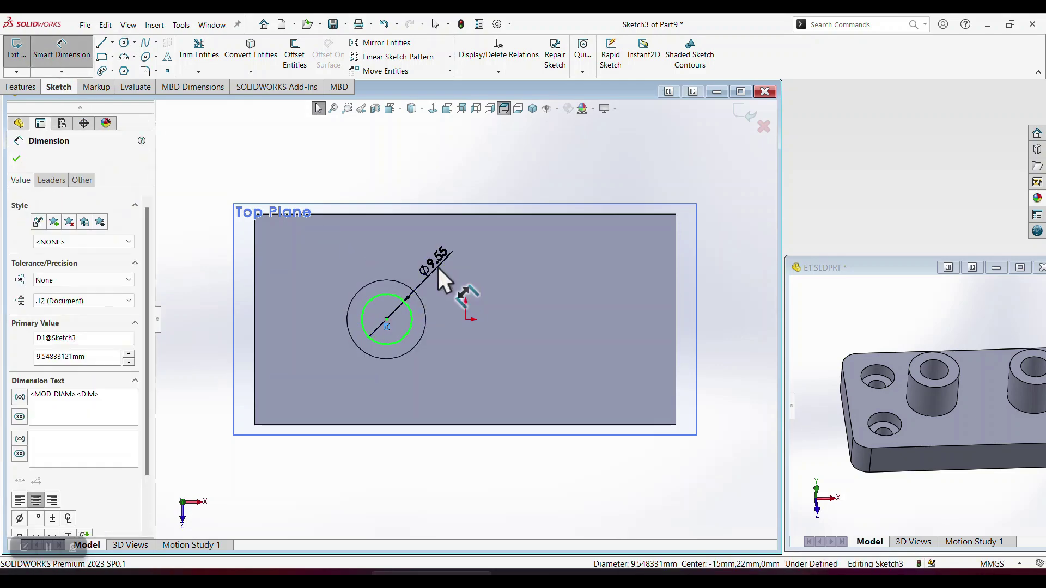
{"action": "key", "text": "Return"}
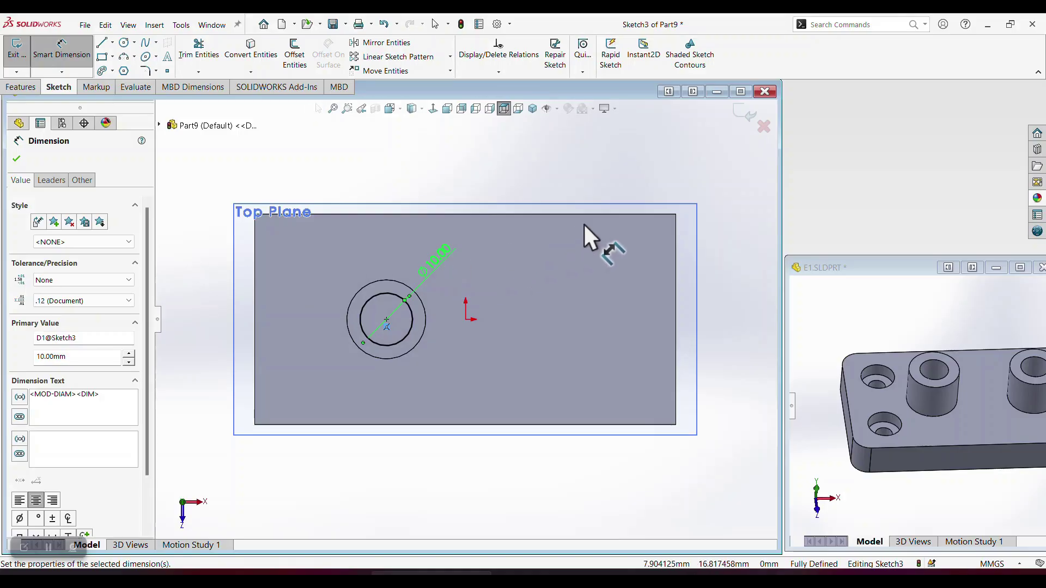
{"action": "left_click", "coordinate": [745, 115]}
{"action": "left_click", "coordinate": [744, 114]}
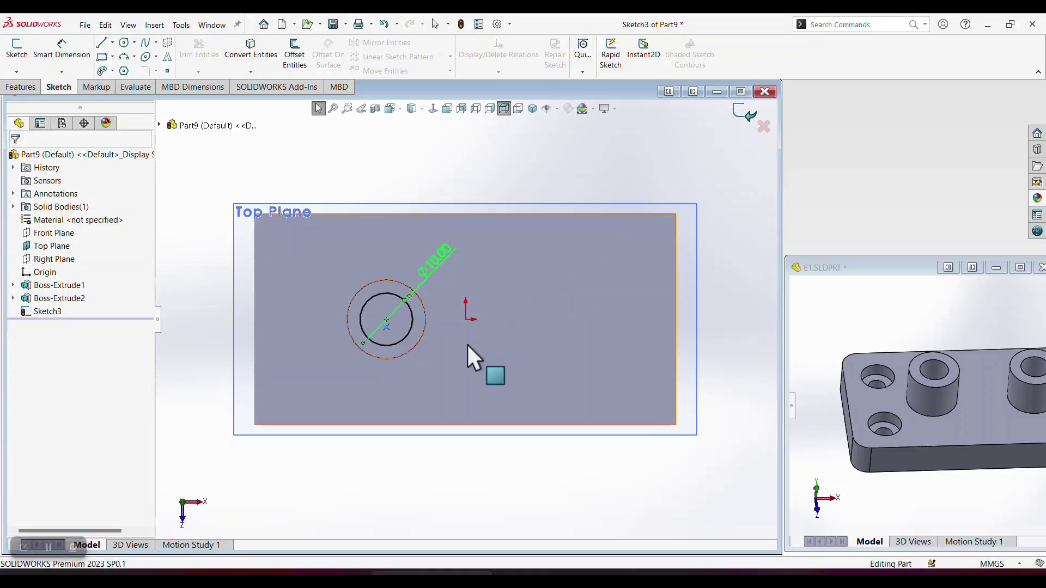
Cut the 10 mm circle through the boss and plate with an Extruded Cut using the Through All end condition
{"action": "mouse_move", "coordinate": [430, 362]}
{"action": "middle_mouse_down"}
{"action": "mouse_move", "coordinate": [441, 296]}
{"action": "mouse_move", "coordinate": [427, 240]}
{"action": "middle_mouse_up"}
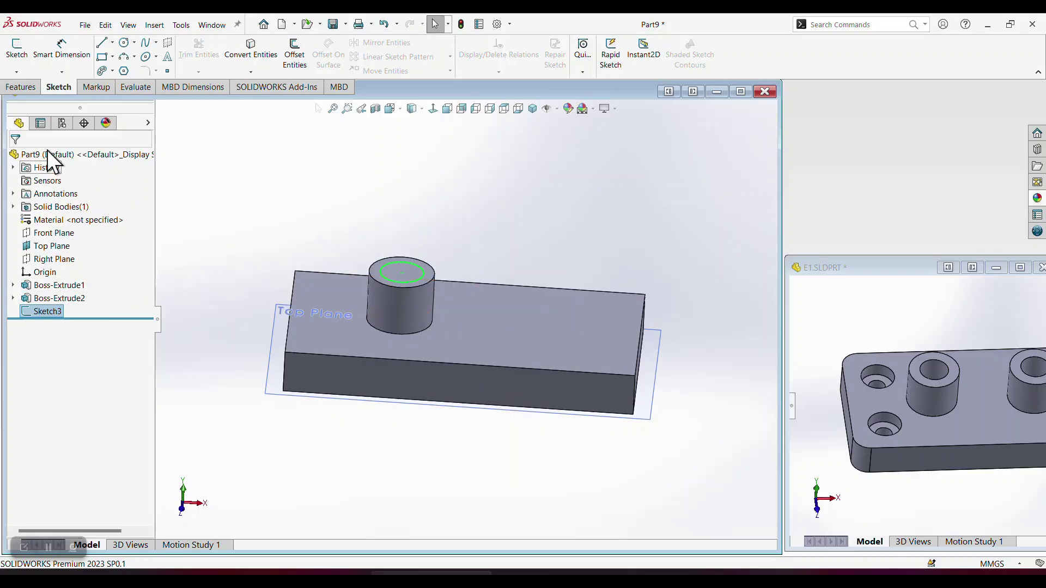
{"action": "left_click", "coordinate": [22, 89]}
{"action": "left_click", "coordinate": [188, 55]}
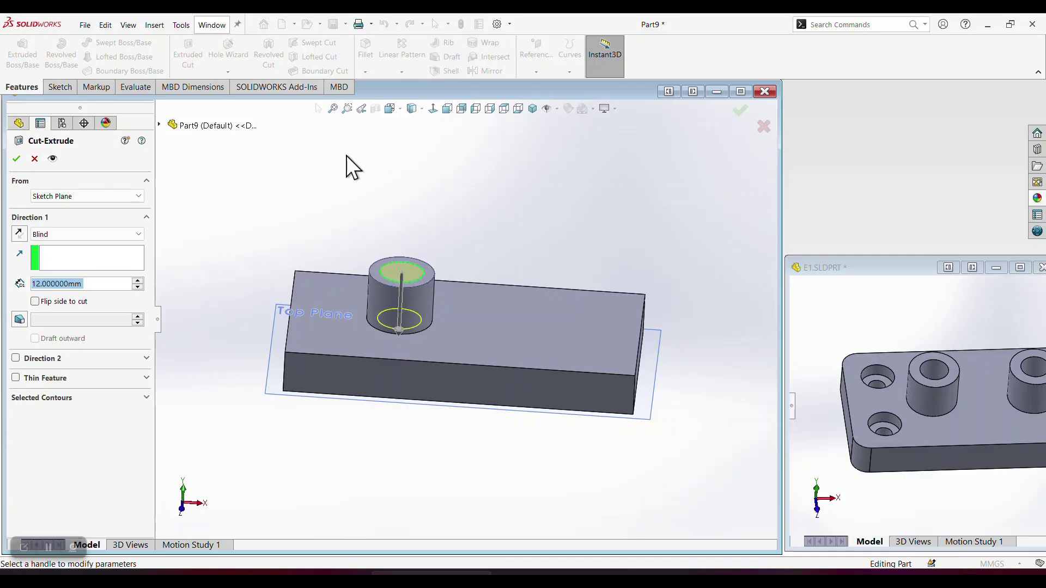
{"action": "middle_click_drag", "start_coordinate": [364, 343], "coordinate": [349, 288]}
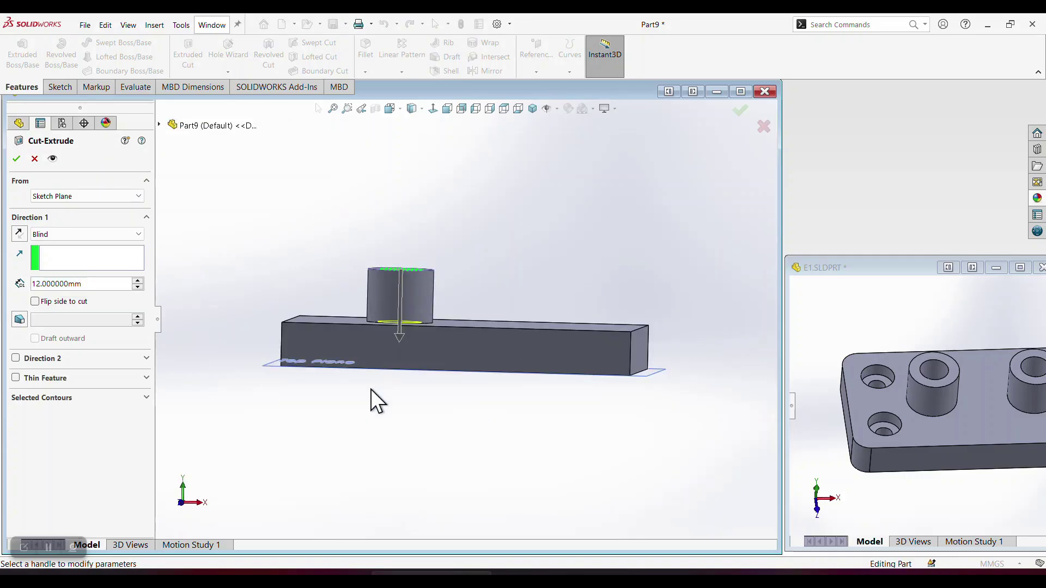
{"action": "left_click", "coordinate": [56, 237]}
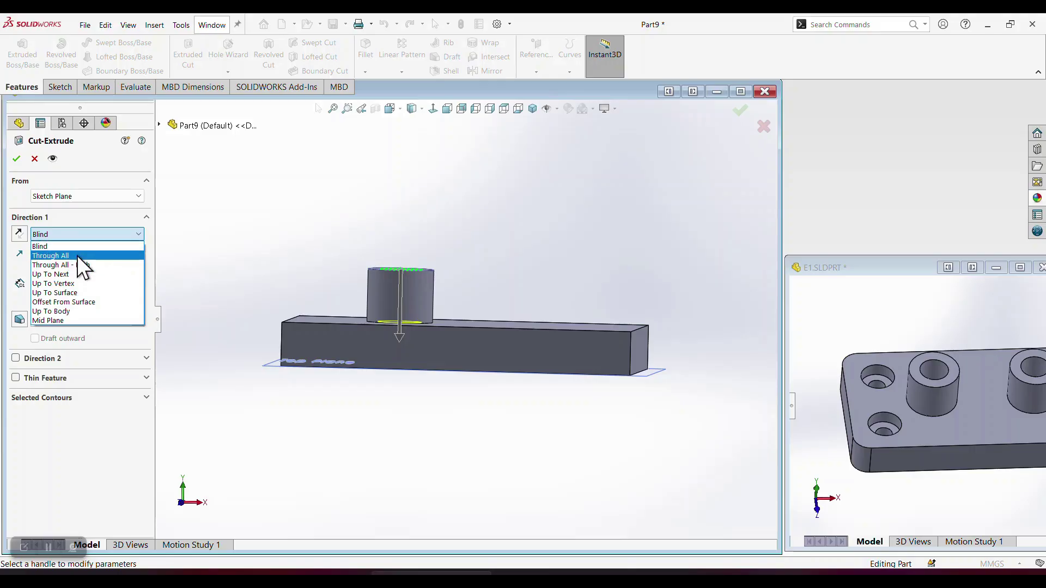
{"action": "left_click", "coordinate": [77, 256]}
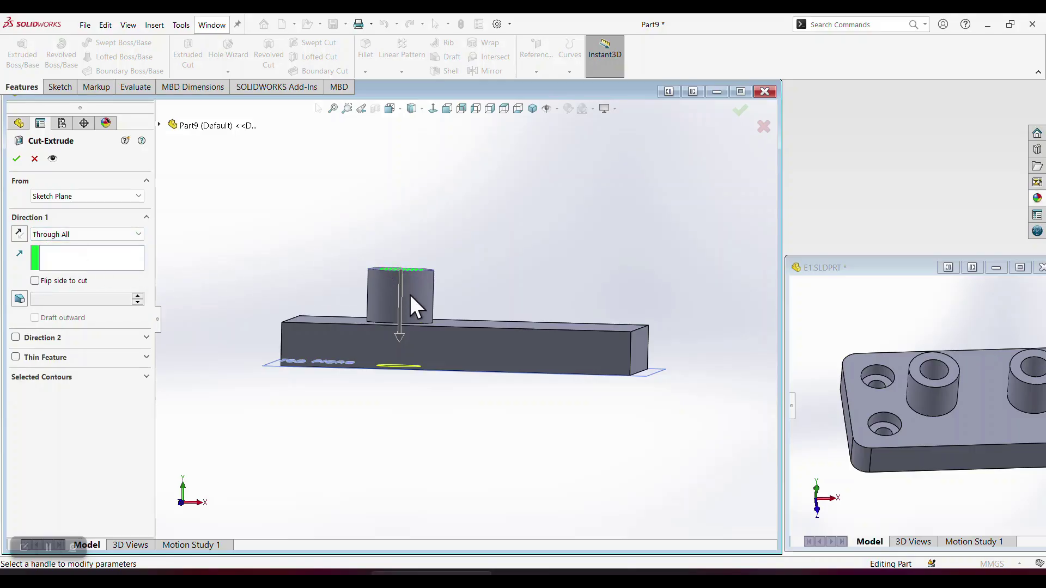
{"action": "middle_click_drag", "start_coordinate": [495, 276], "coordinate": [487, 242]}
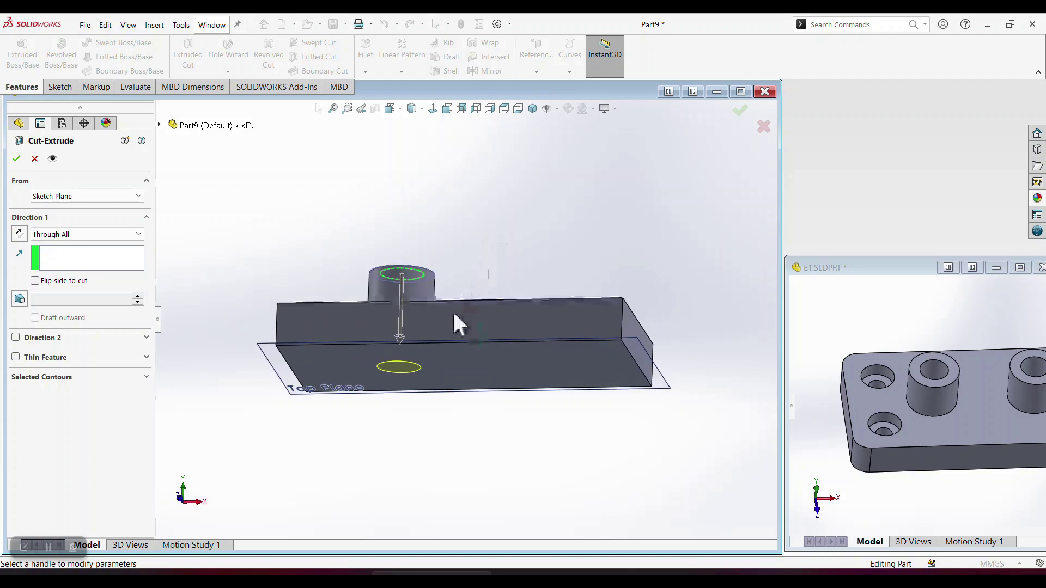
{"action": "middle_click_drag", "start_coordinate": [473, 265], "coordinate": [518, 397]}
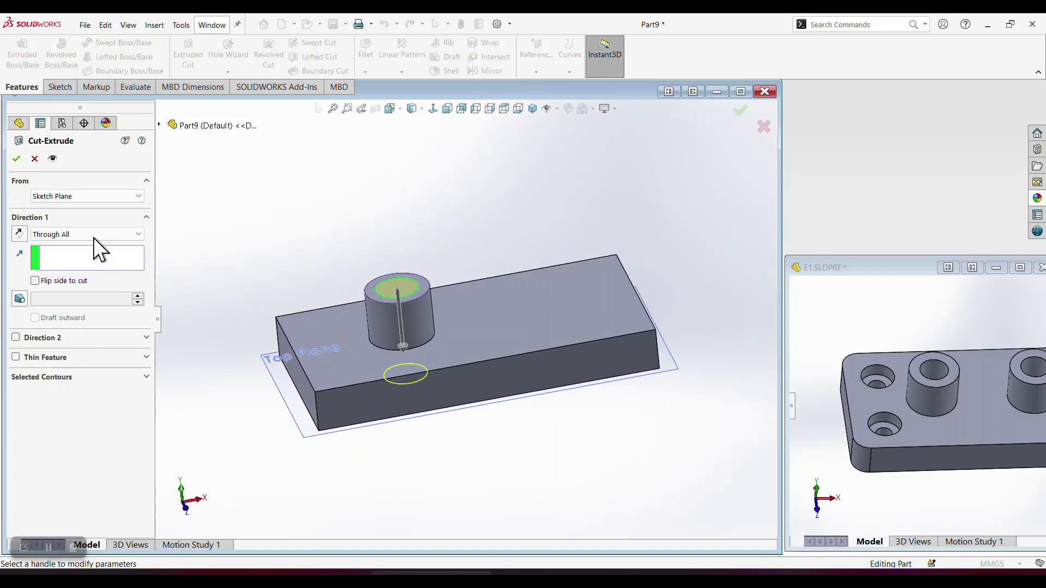
{"action": "left_click", "coordinate": [17, 159]}
{"action": "middle_click_drag", "start_coordinate": [483, 235], "coordinate": [479, 304]}
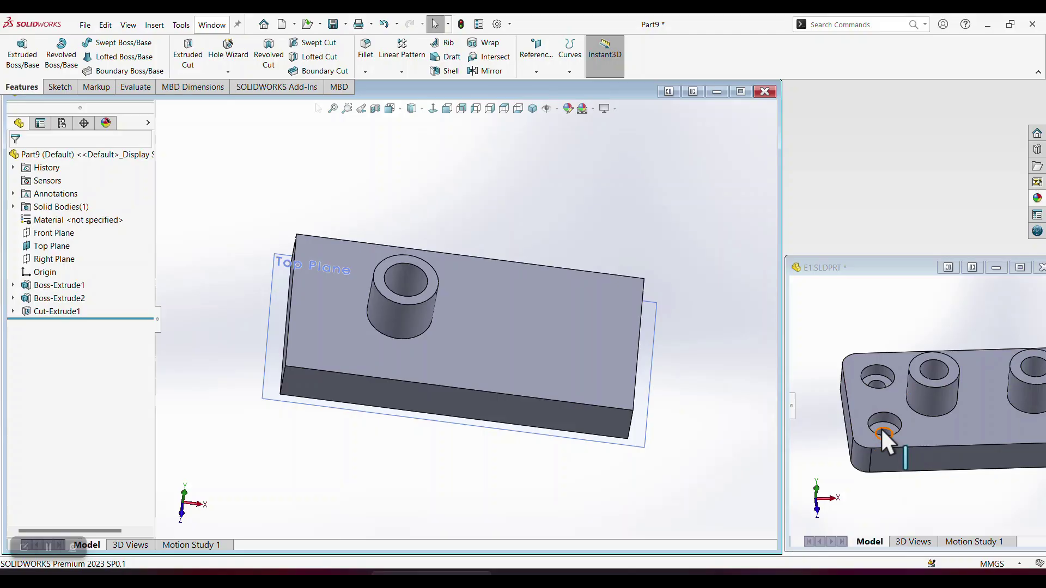
Start a sketch on the plate's top face and draw a circle about 9.3 mm in diameter near the front-left corner
{"action": "left_click_drag", "start_coordinate": [883, 420], "coordinate": [308, 346]}
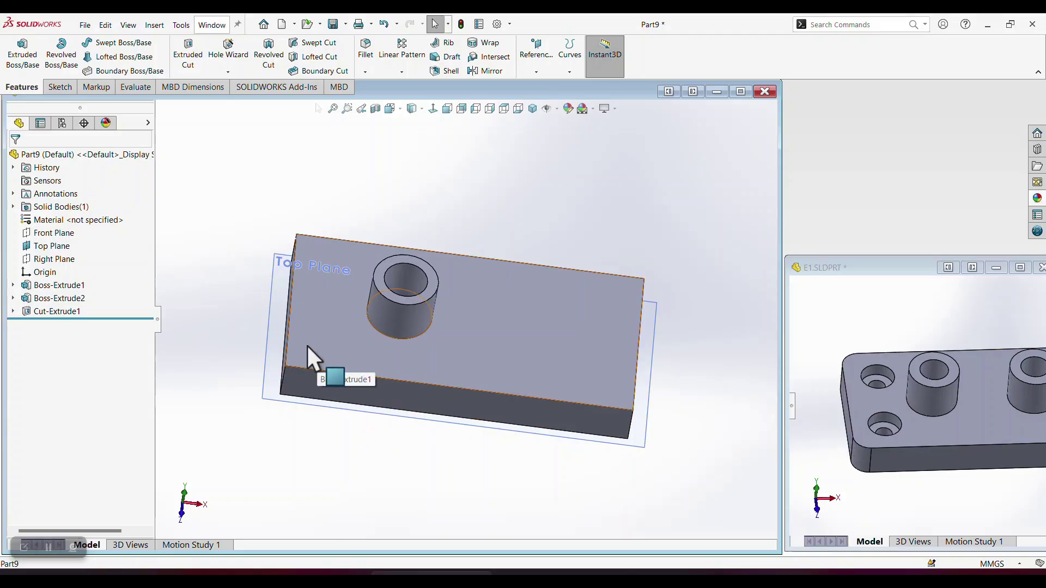
{"action": "left_click", "coordinate": [308, 345]}
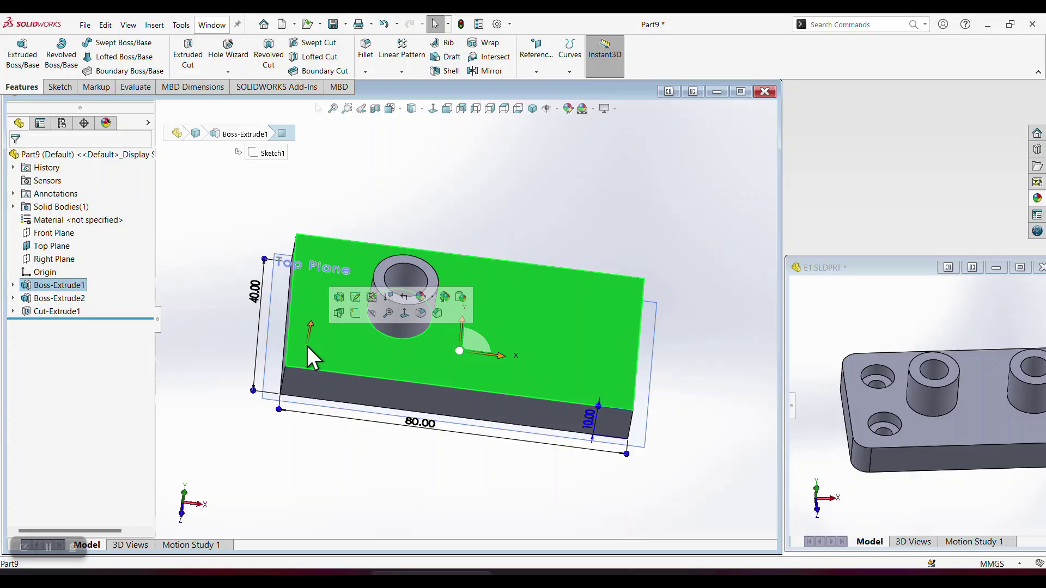
{"action": "left_click", "coordinate": [355, 313]}
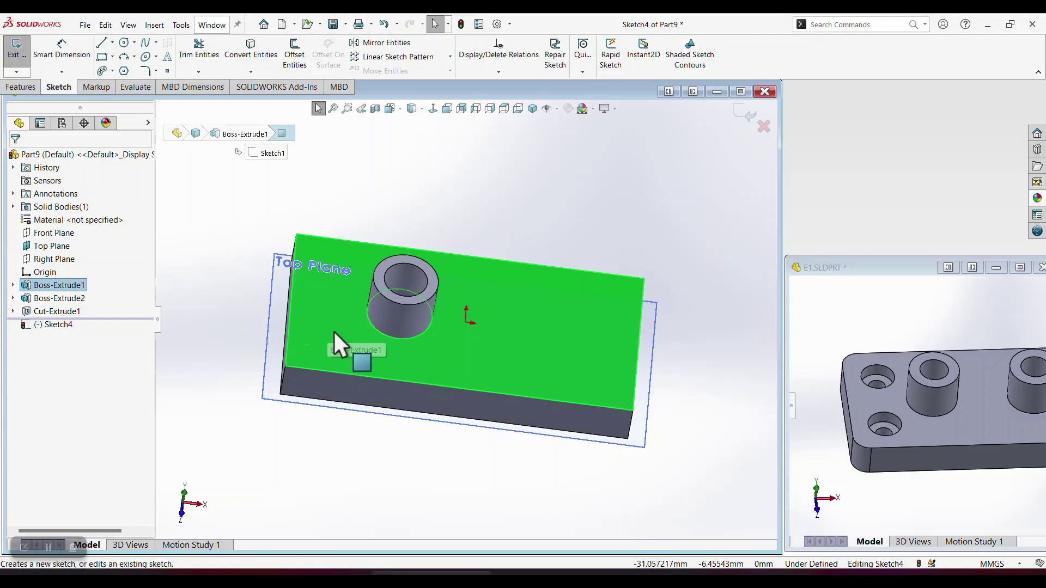
{"action": "left_click", "coordinate": [431, 115]}
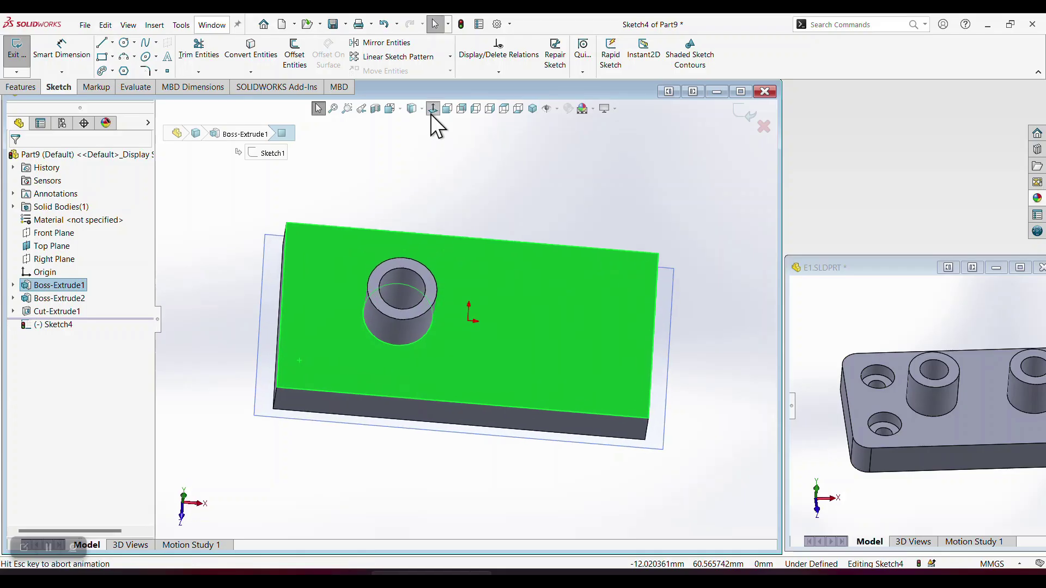
{"action": "left_click", "coordinate": [124, 41]}
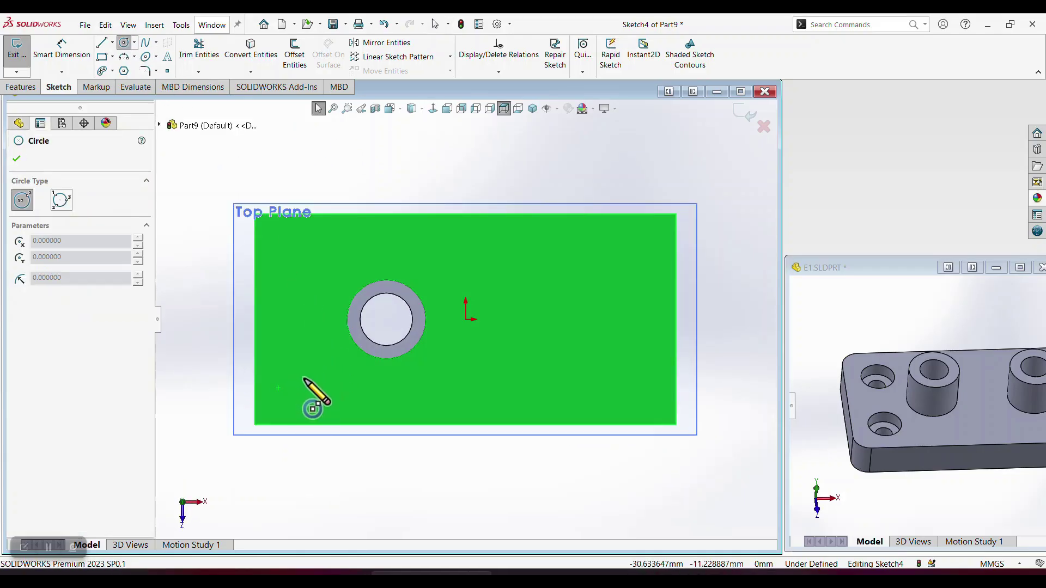
{"action": "left_click", "coordinate": [304, 378]}
{"action": "left_click", "coordinate": [325, 392]}
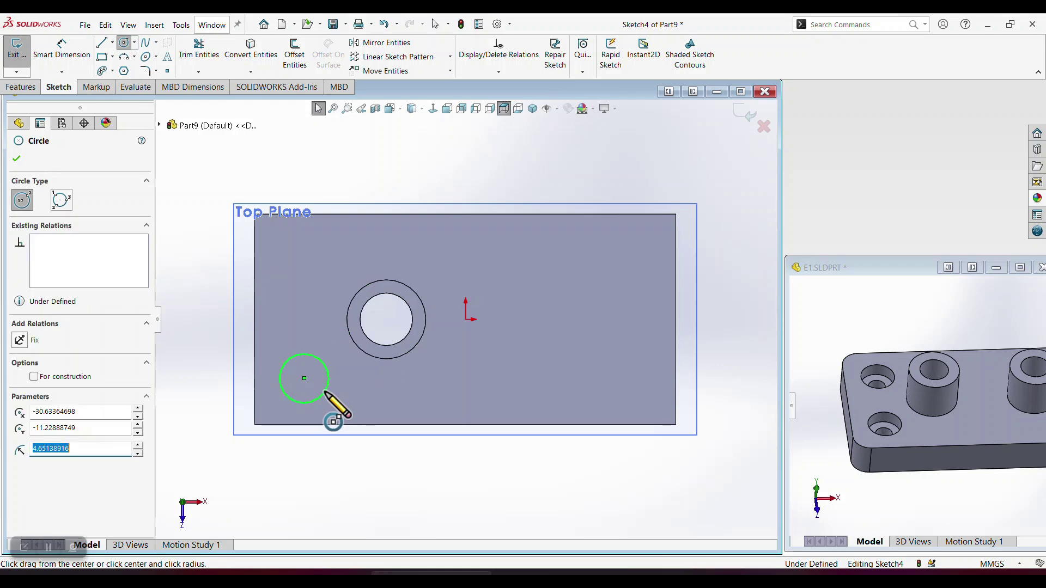
Dimension the circle's centre 10 mm from the plate's front long edge and 10 mm from its left short edge
{"action": "left_click", "coordinate": [65, 49]}
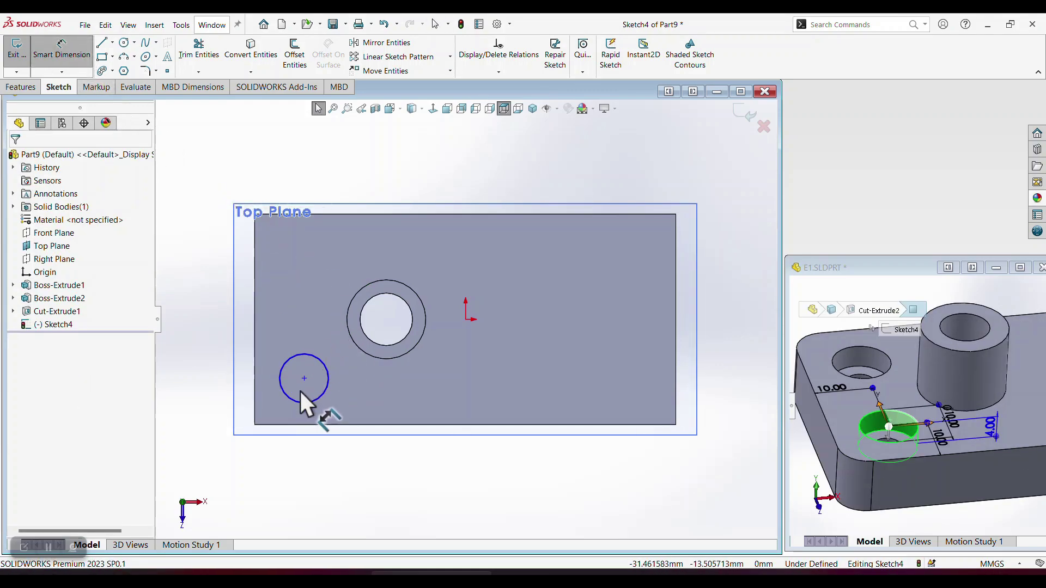
{"action": "left_click", "coordinate": [304, 425]}
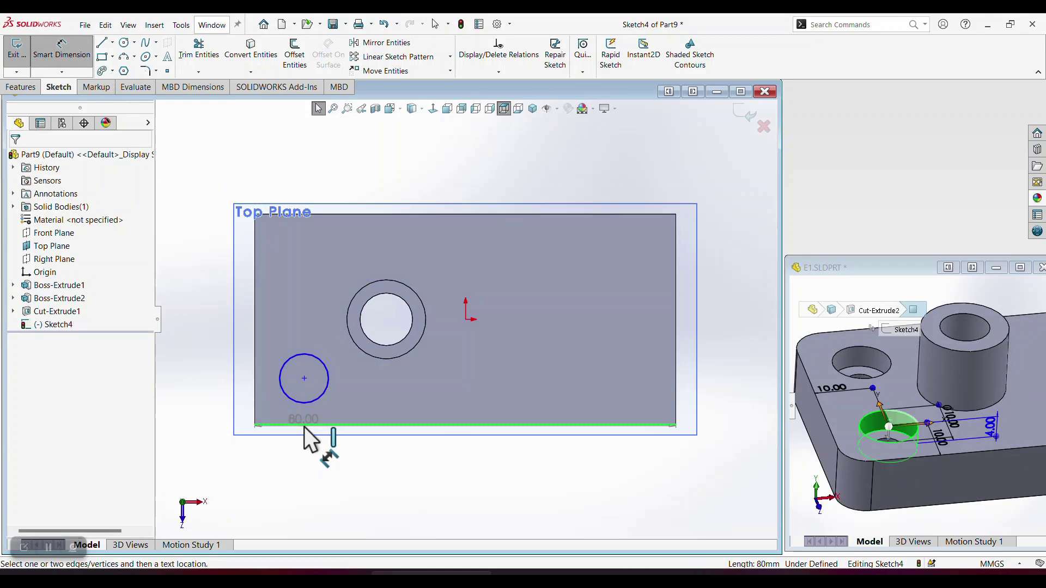
{"action": "left_click", "coordinate": [304, 378]}
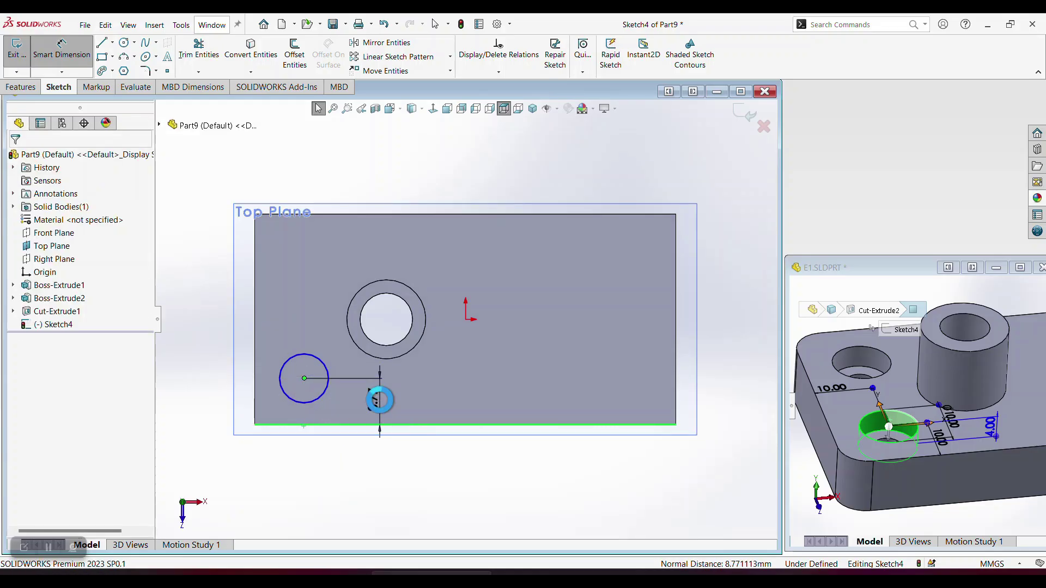
{"action": "left_click", "coordinate": [380, 401]}
{"action": "type", "text": "10"}
{"action": "key", "text": "Return"}
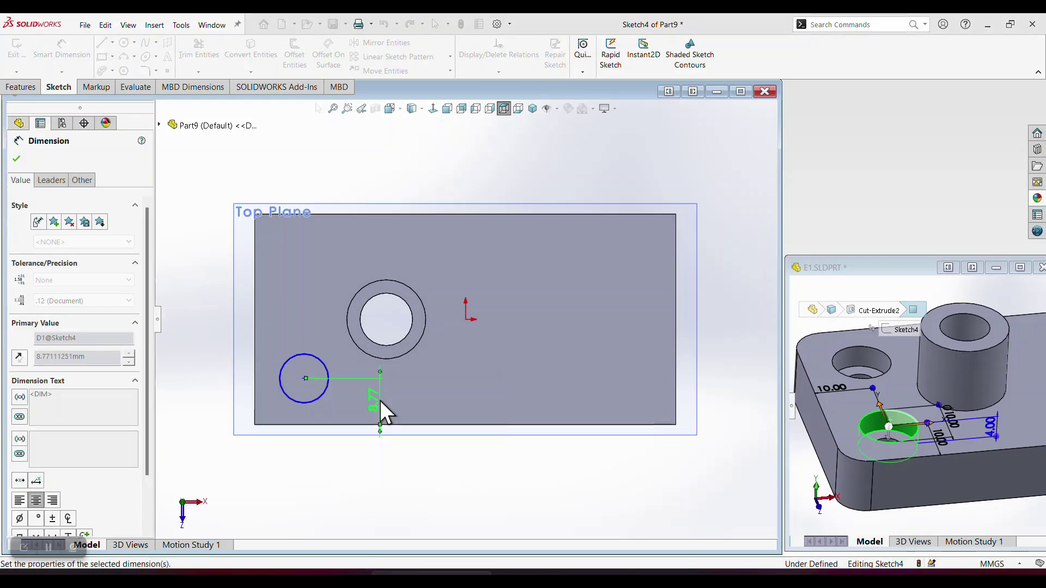
{"action": "left_click", "coordinate": [254, 341]}
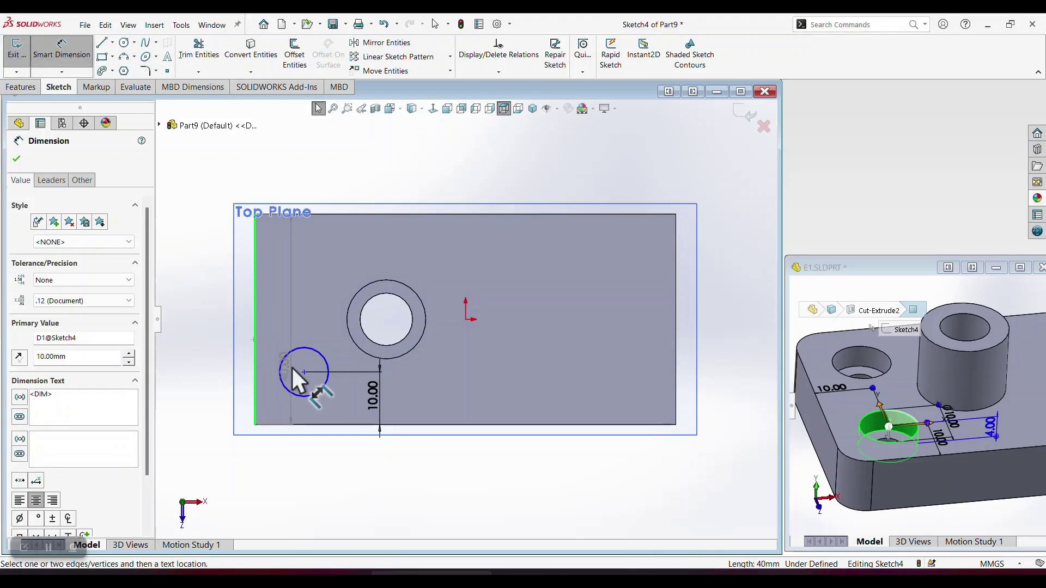
{"action": "left_click", "coordinate": [283, 324]}
{"action": "type", "text": "10"}
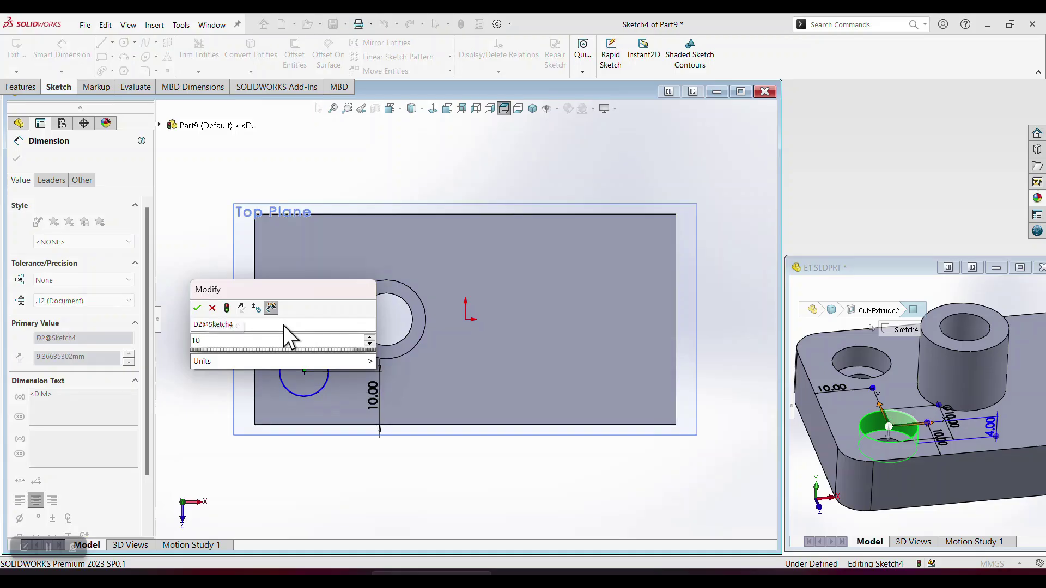
{"action": "key", "text": "Return"}
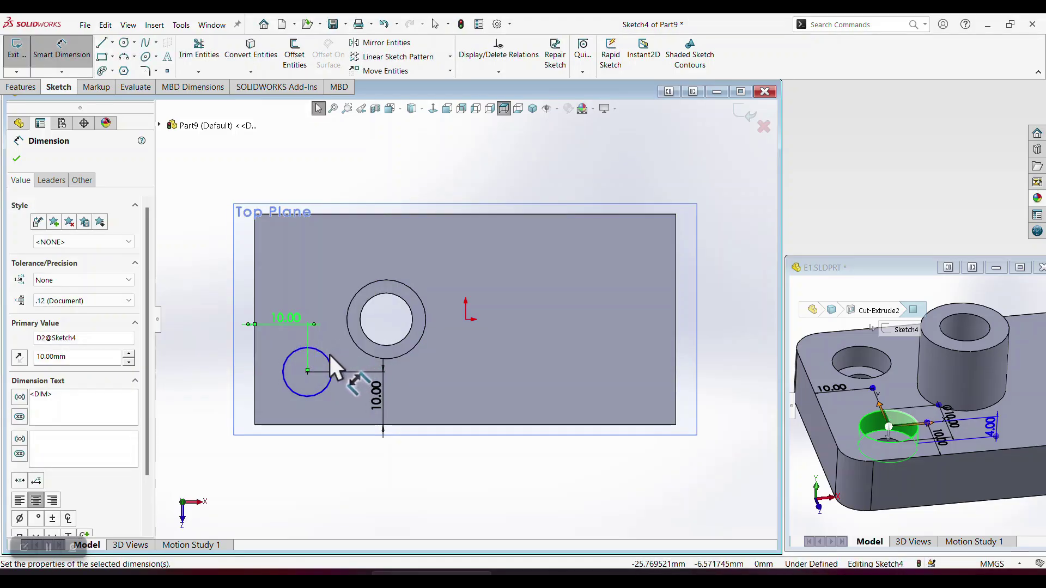
Dimension the corner circle's diameter as 10 mm
{"action": "left_click", "coordinate": [326, 353]}
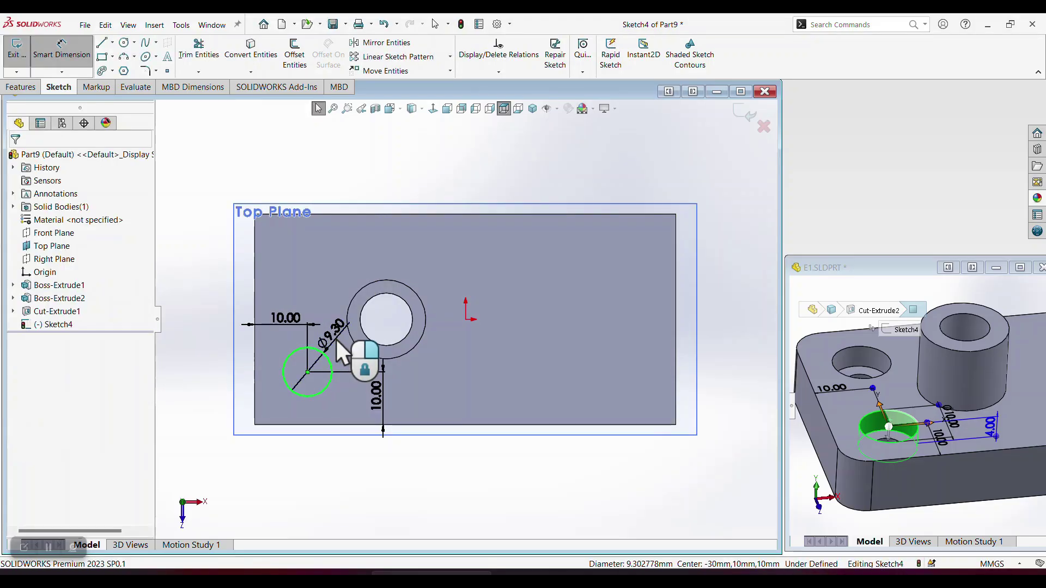
{"action": "left_click", "coordinate": [335, 339]}
{"action": "type", "text": "10"}
{"action": "key", "text": "Return"}
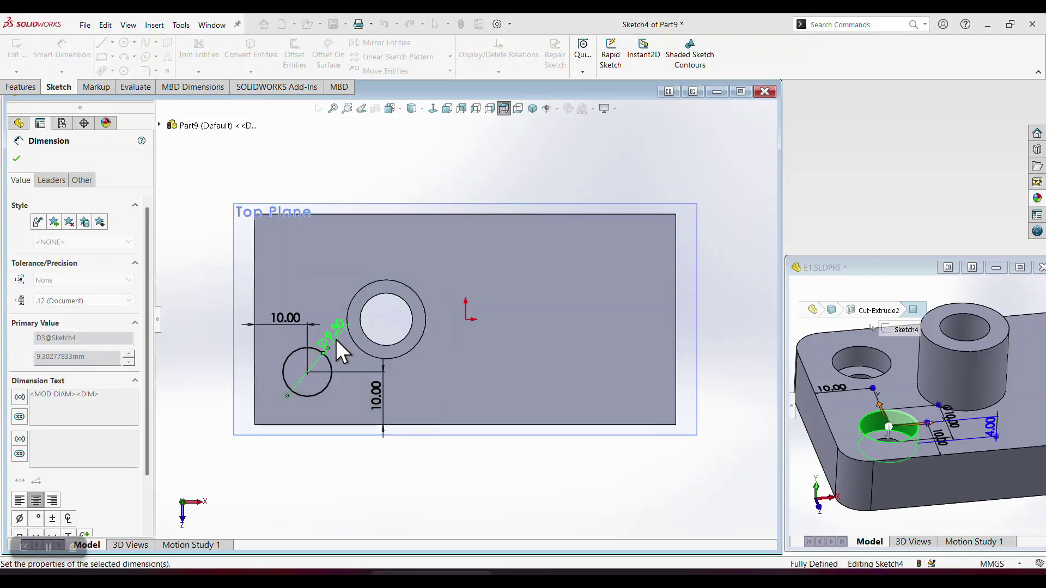
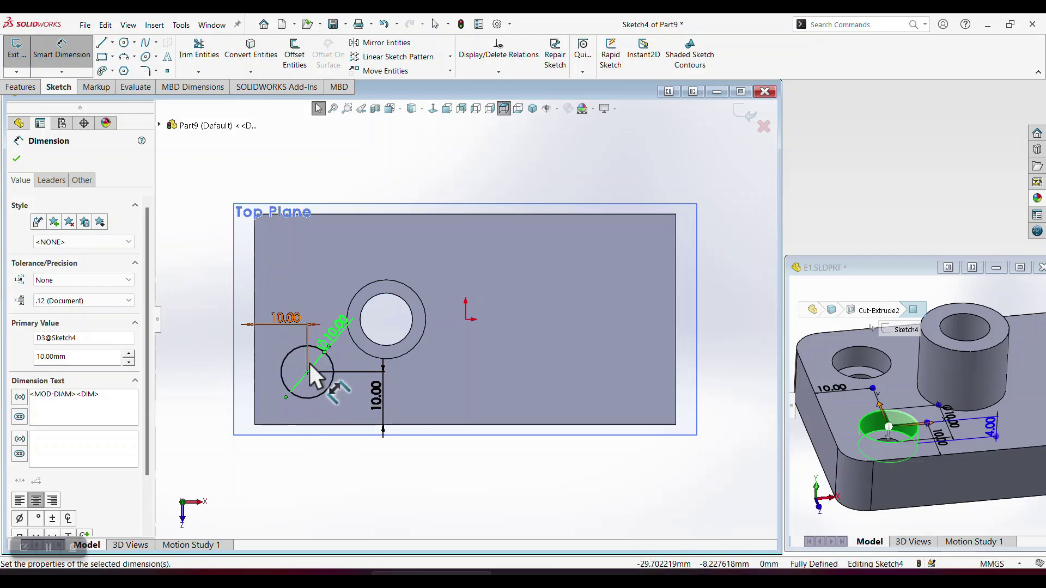
Set the circle centre's distance from the front long edge to 8 mm and exit the sketch
{"action": "double_click", "coordinate": [380, 405]}
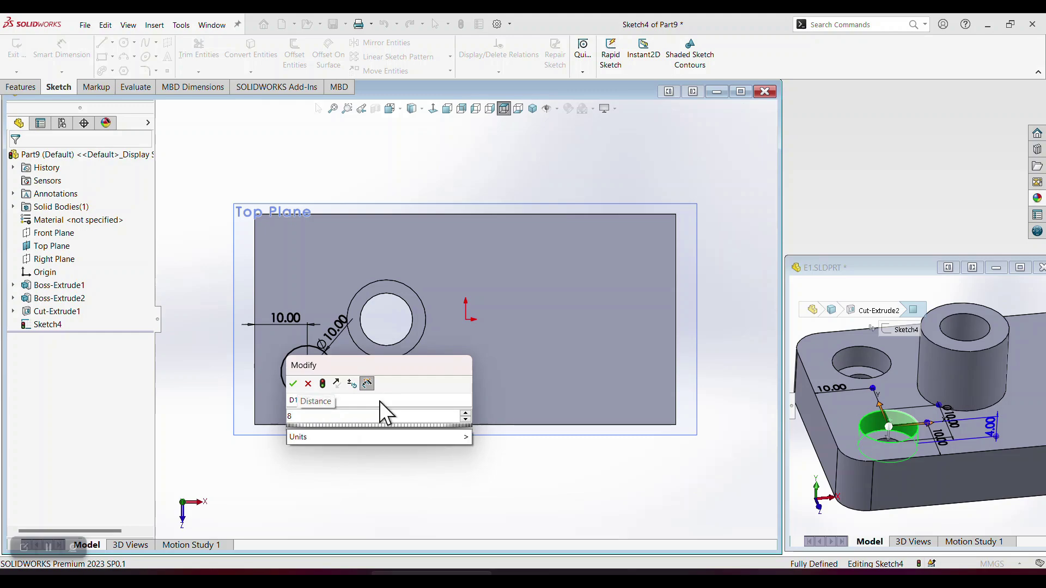
{"action": "key", "text": "Return"}
{"action": "left_click", "coordinate": [367, 473]}
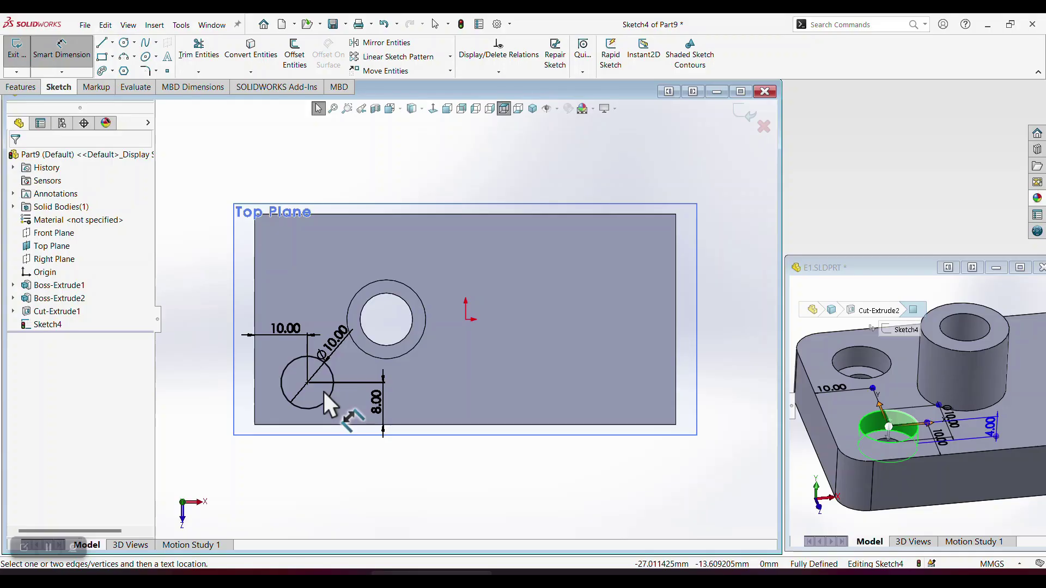
{"action": "left_click", "coordinate": [743, 113]}
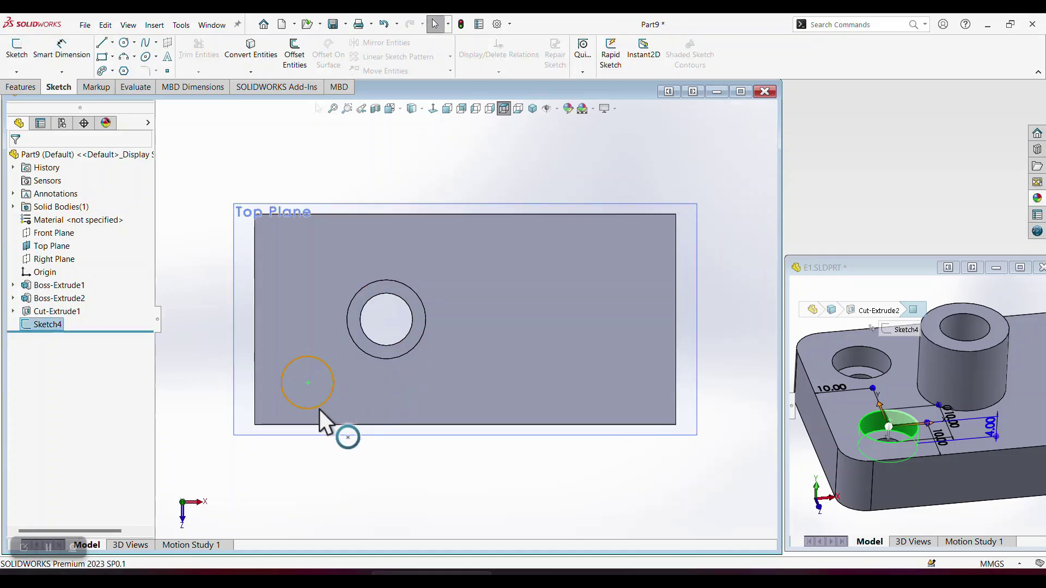
Cut the corner circle 4 mm down into the plate with an Extruded Cut using the Blind end condition
{"action": "middle_click_drag", "start_coordinate": [306, 457], "coordinate": [315, 346]}
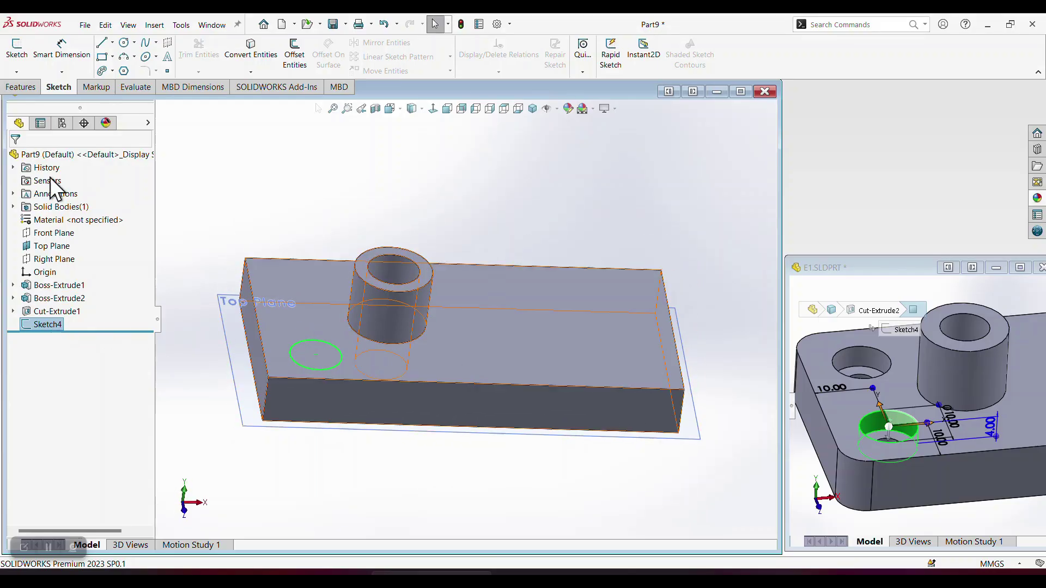
{"action": "left_click", "coordinate": [32, 89]}
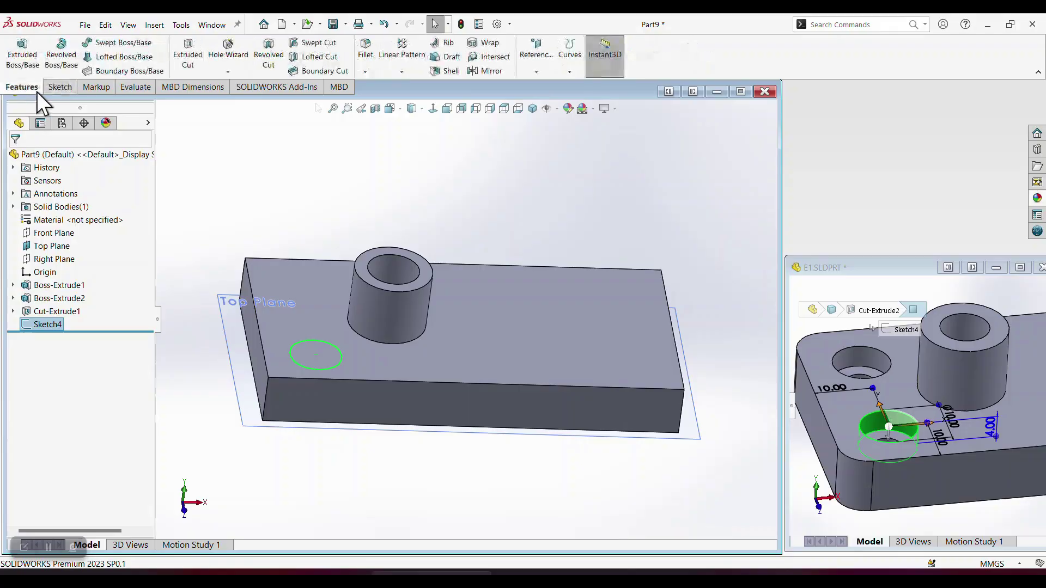
{"action": "left_click", "coordinate": [188, 57]}
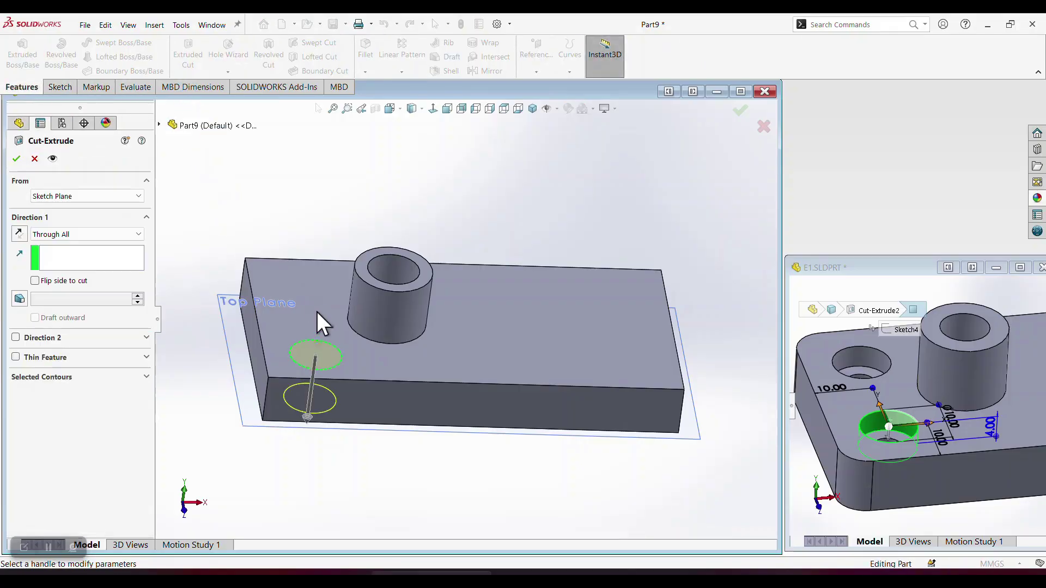
{"action": "left_click", "coordinate": [91, 235]}
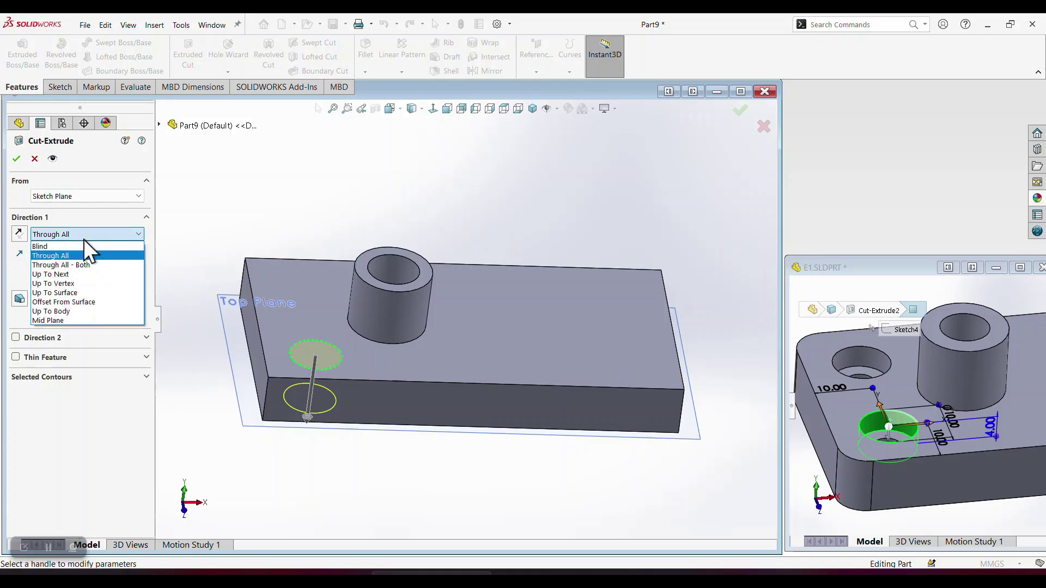
{"action": "left_click", "coordinate": [64, 247]}
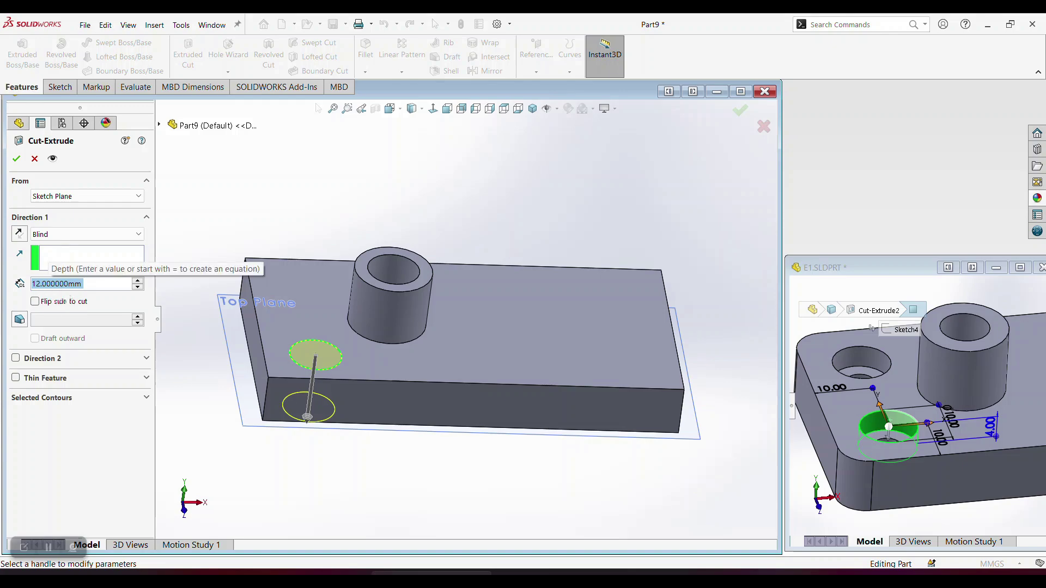
{"action": "type", "text": "4"}
{"action": "key", "text": "Return"}
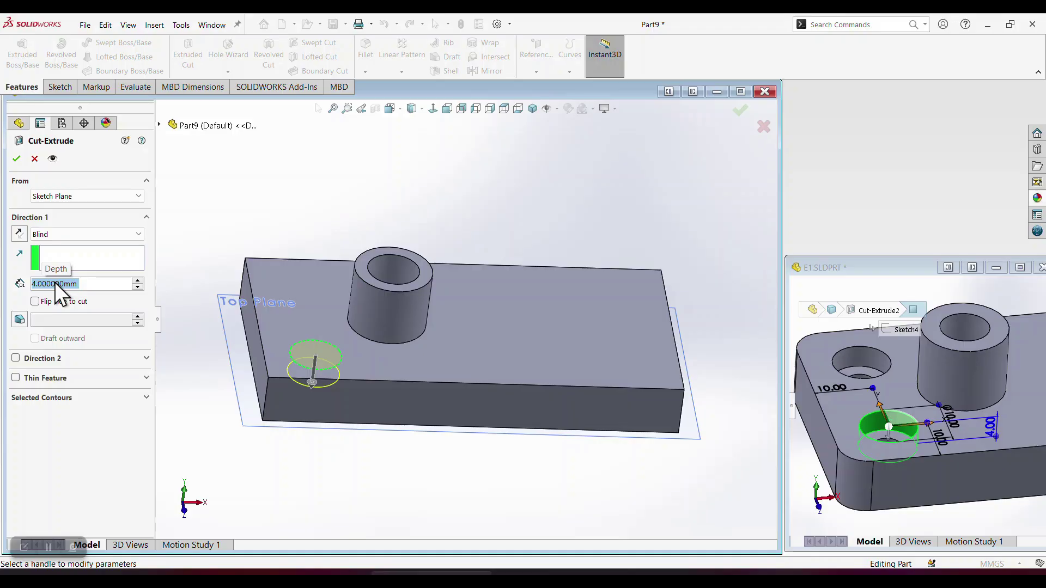
{"action": "left_click", "coordinate": [19, 235]}
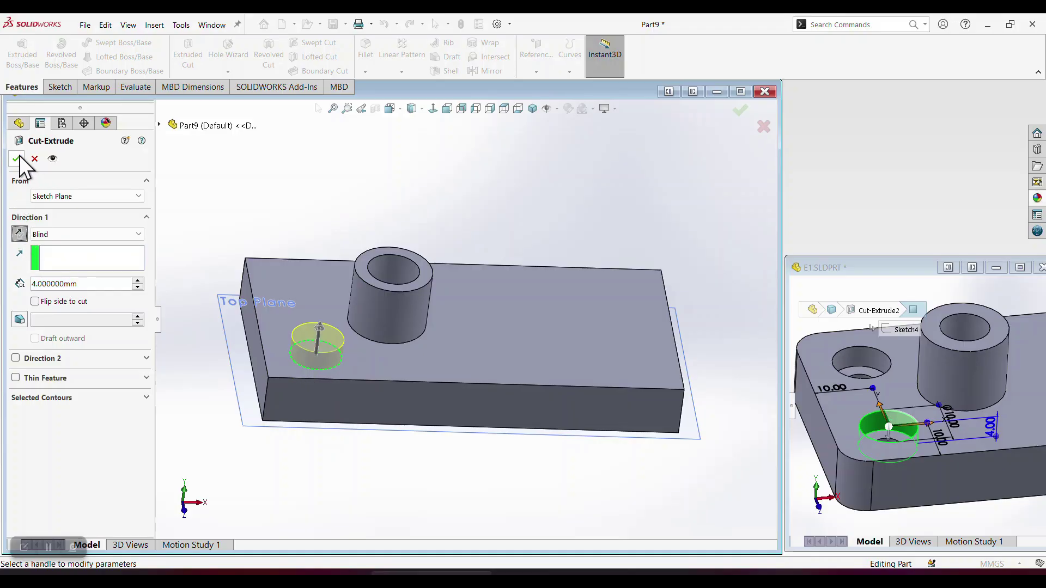
{"action": "left_click", "coordinate": [22, 233]}
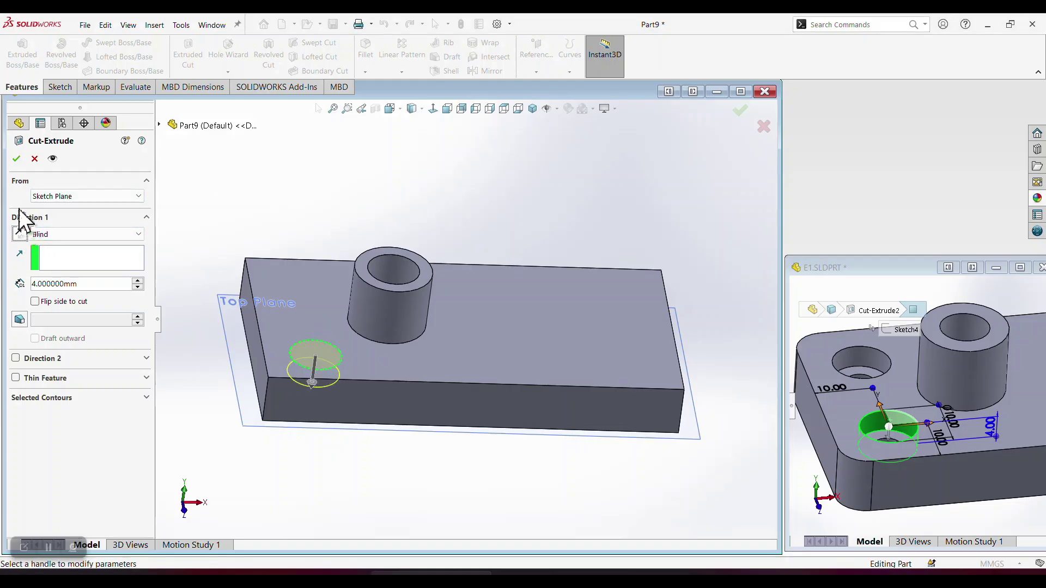
{"action": "left_click", "coordinate": [16, 158]}
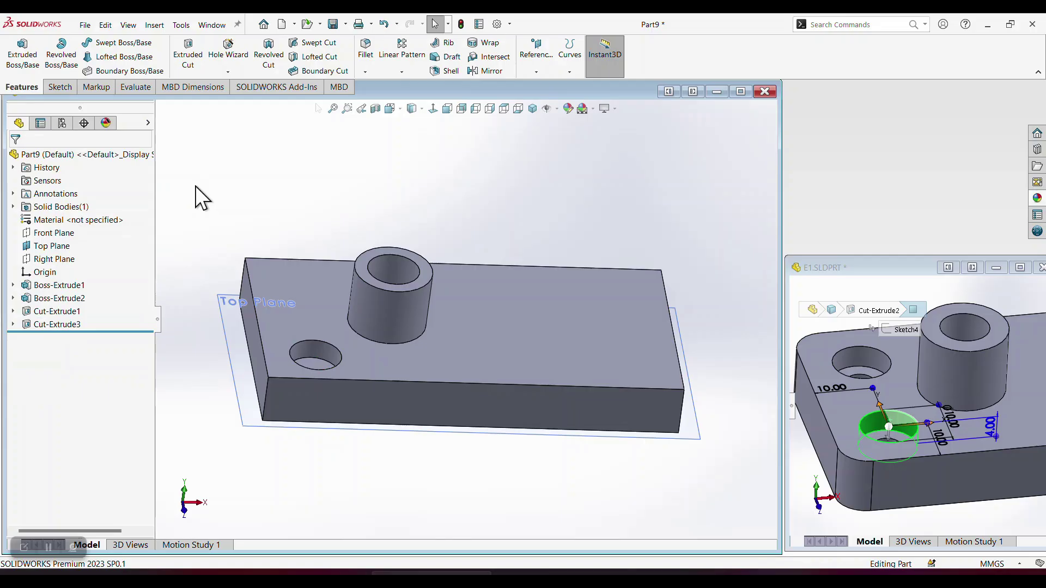
Start a sketch on the floor of the corner recess and draw a slightly off-centre circle about 4.9 mm in diameter inside it
{"action": "middle_click_drag", "start_coordinate": [329, 220], "coordinate": [294, 260]}
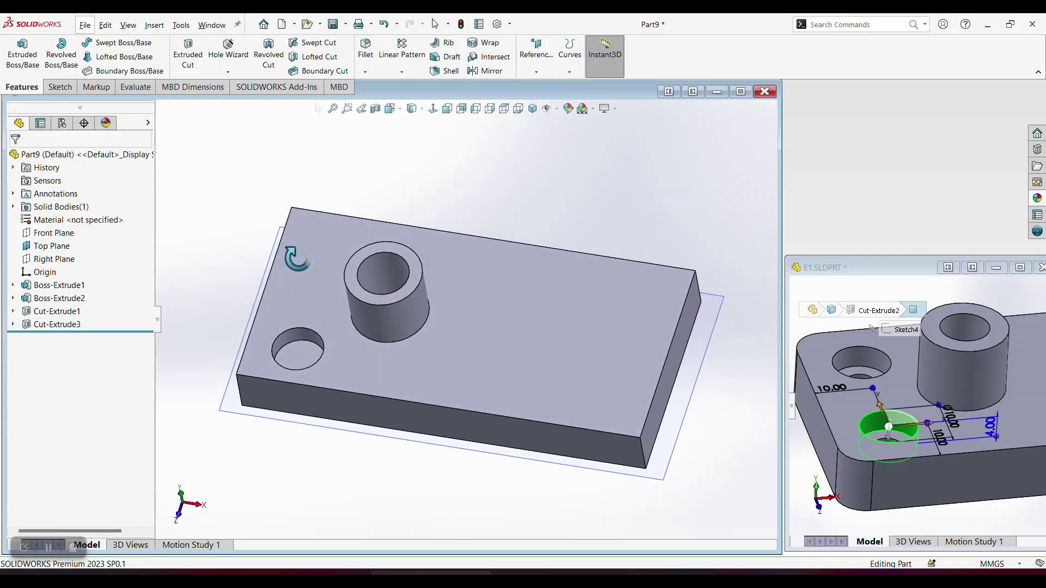
{"action": "left_click", "coordinate": [298, 358]}
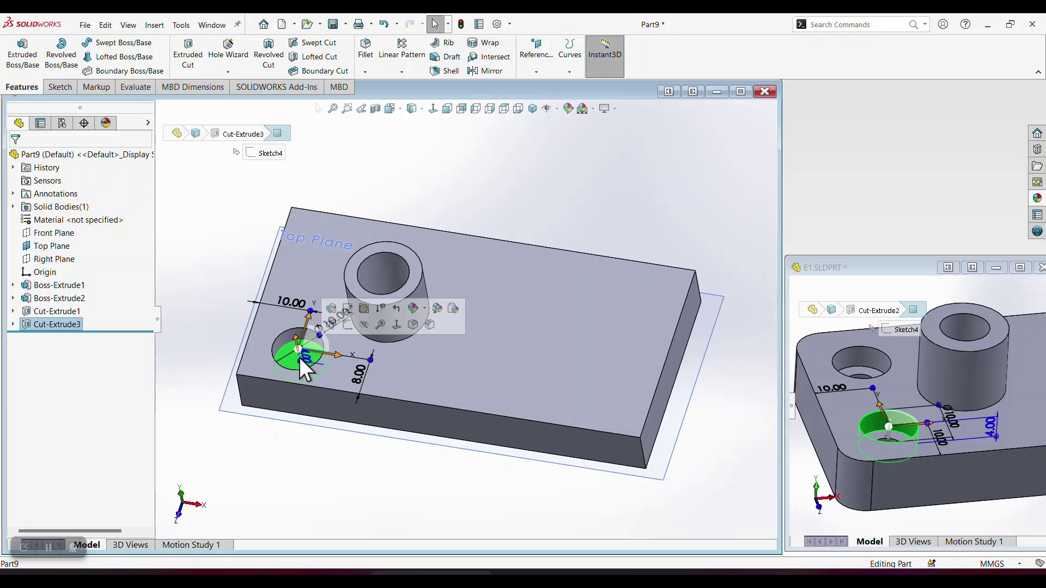
{"action": "left_click", "coordinate": [348, 325]}
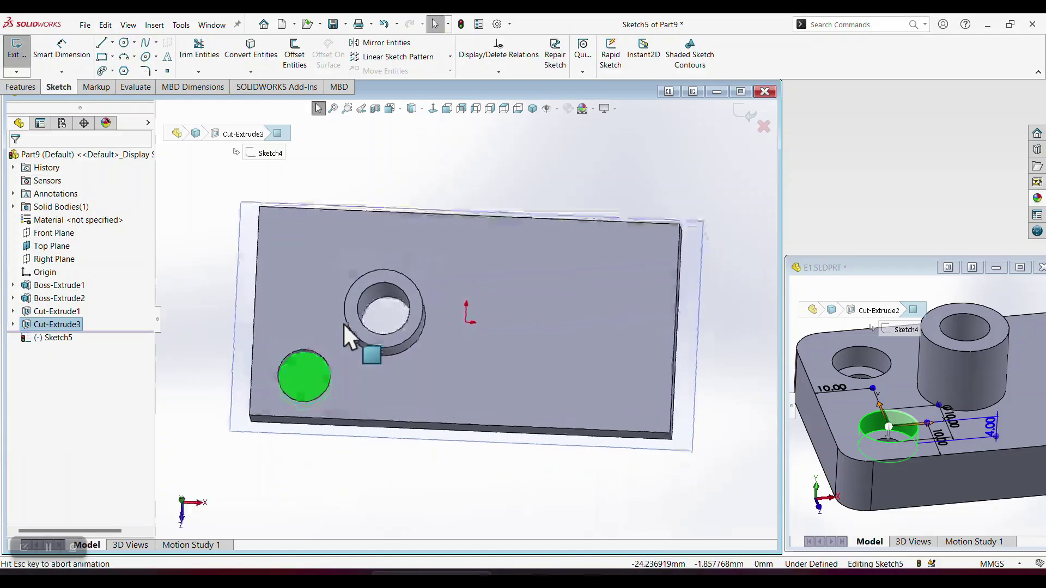
{"action": "left_click", "coordinate": [124, 42]}
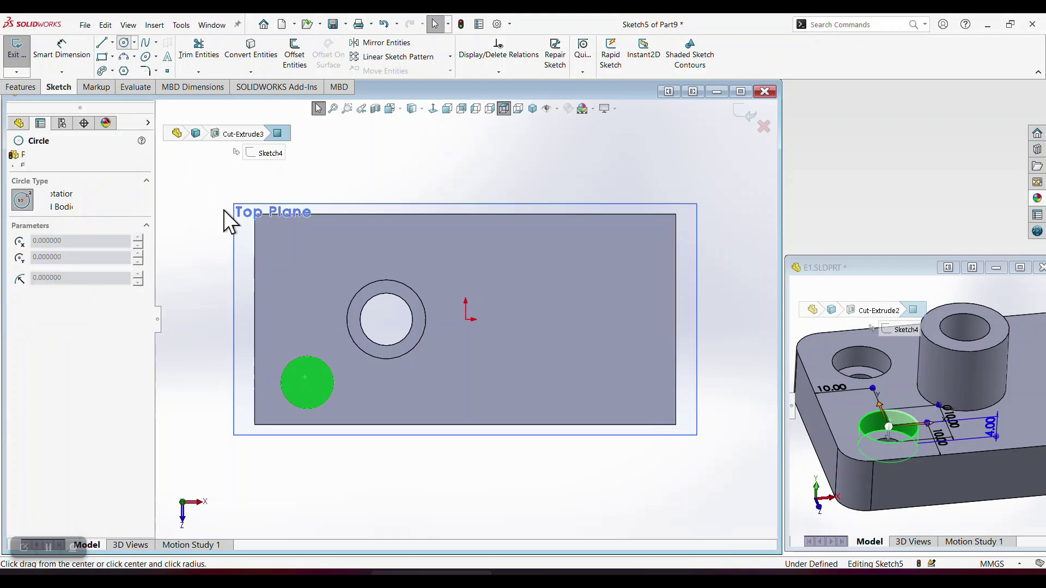
{"action": "scroll", "coordinate": [306, 383], "scroll_direction": "down", "scroll_amount": 1}
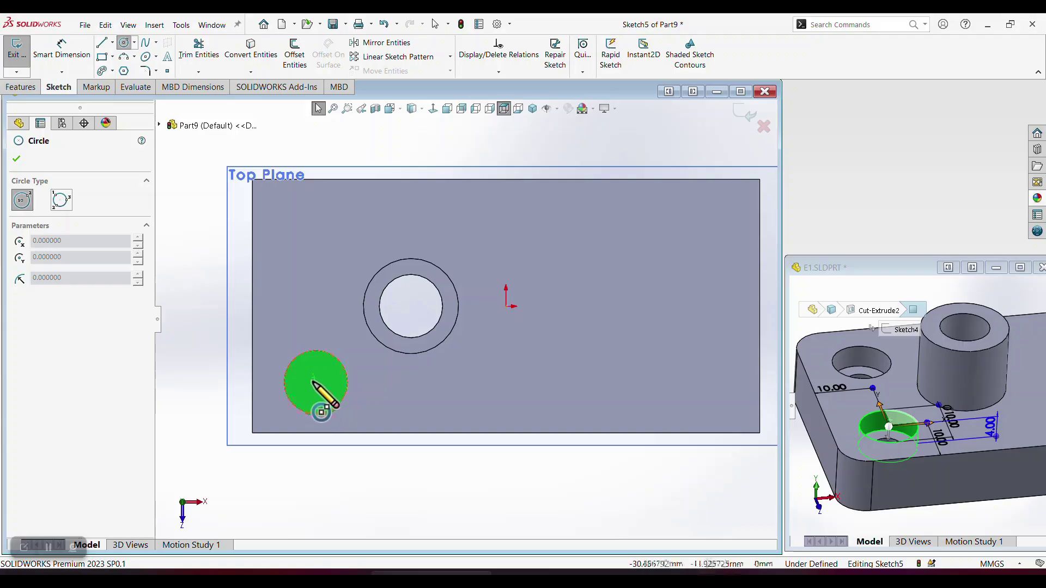
{"action": "scroll", "coordinate": [316, 375], "scroll_direction": "down", "scroll_amount": 2}
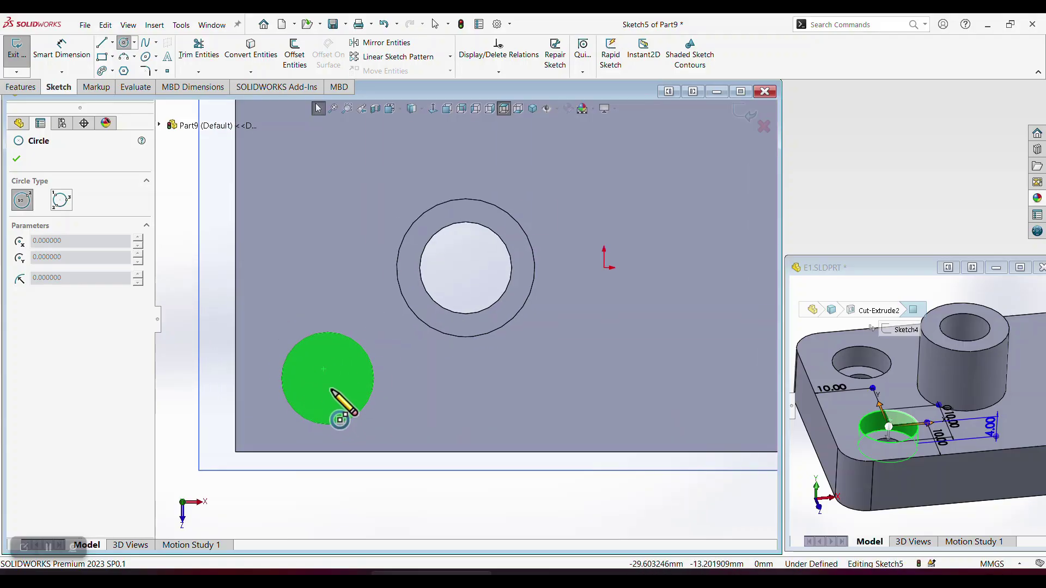
{"action": "left_click", "coordinate": [331, 390]}
{"action": "left_click", "coordinate": [349, 377]}
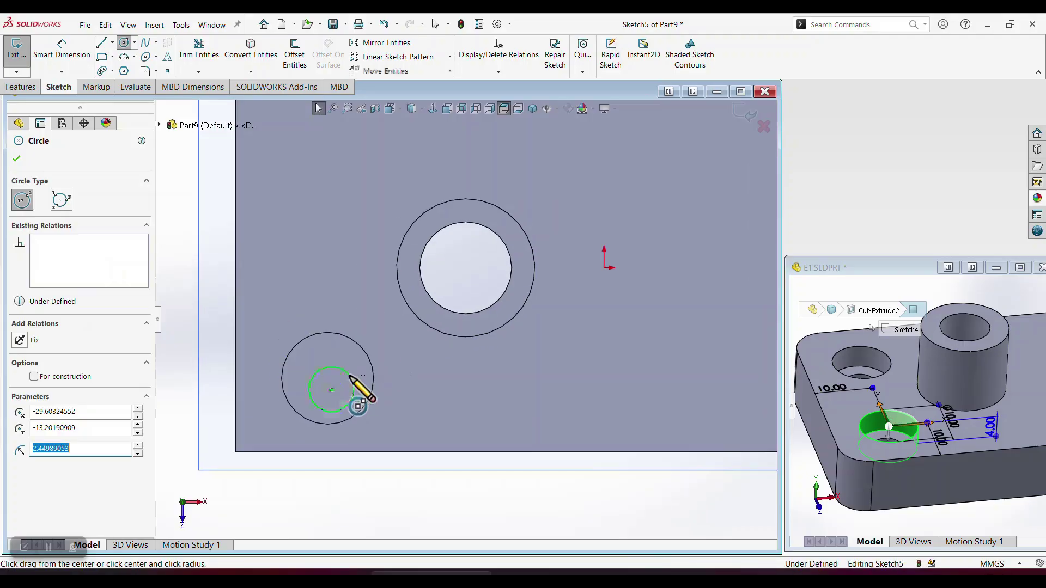
Add a Concentric relation between the small circle and the corner recess's circular edge
{"action": "key", "text": "Escape"}
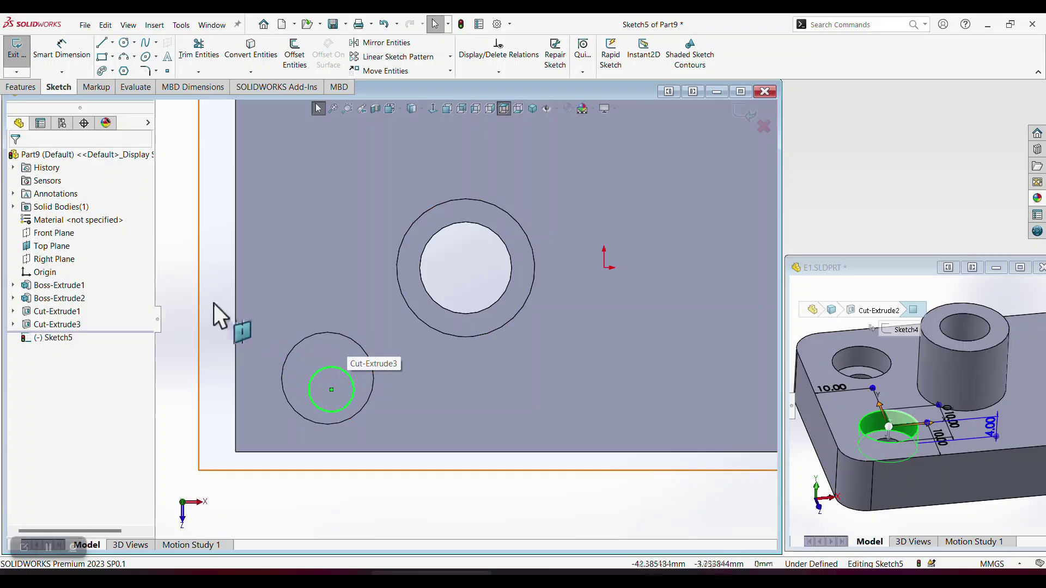
{"action": "left_click", "coordinate": [325, 369]}
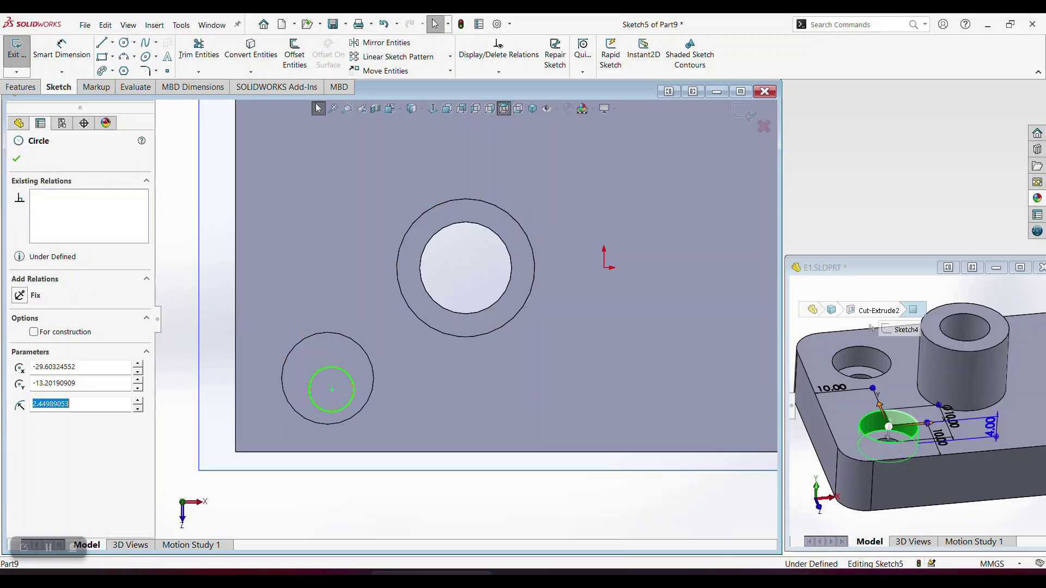
{"action": "left_click", "coordinate": [298, 344], "text": "ctrl"}
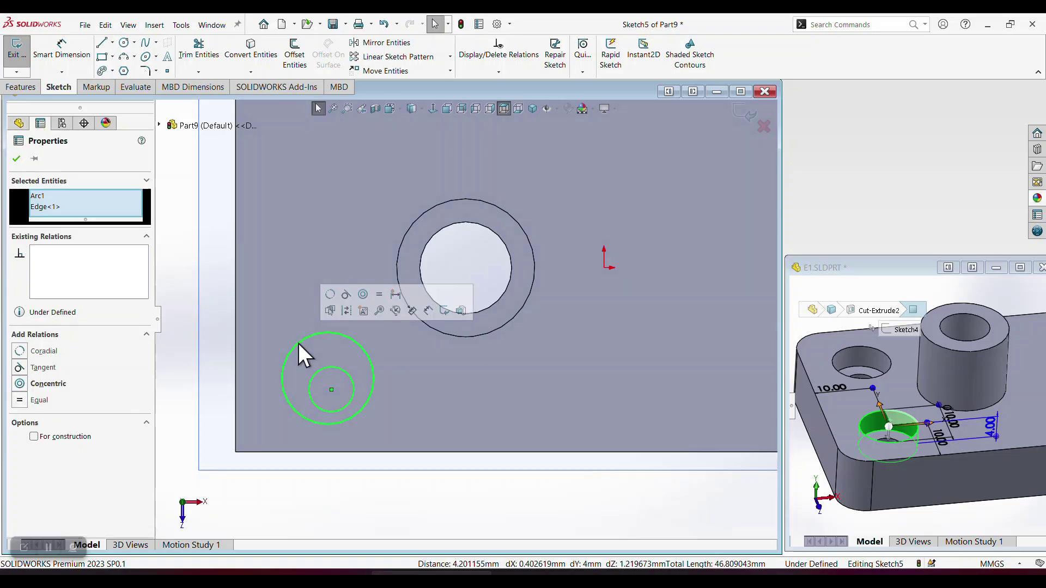
{"action": "left_click", "coordinate": [21, 384]}
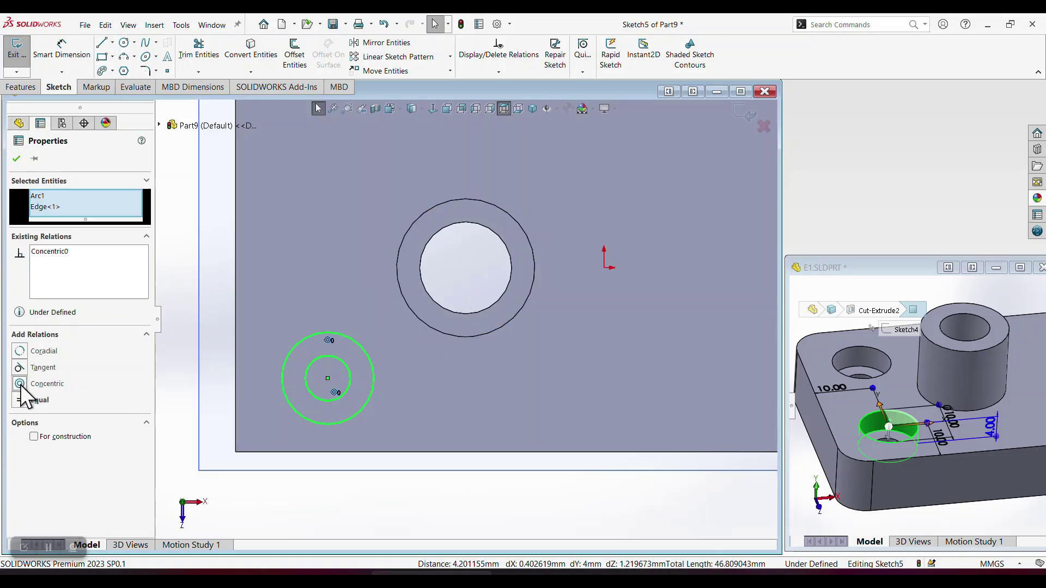
{"action": "left_click", "coordinate": [182, 297]}
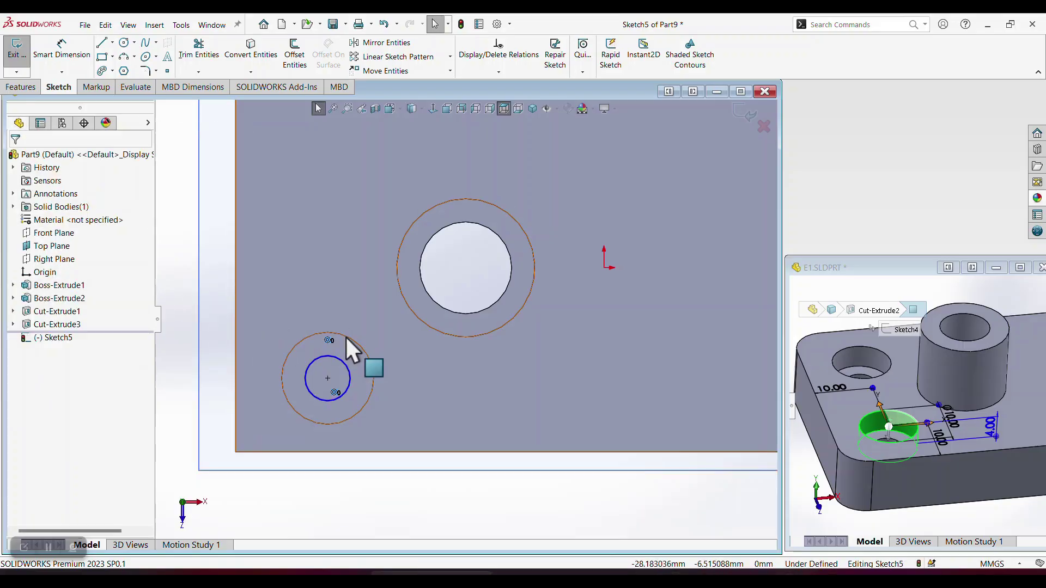
Delete the small circle and redraw it from the corner recess's centre point, about 6.7 mm in diameter
{"action": "left_click", "coordinate": [333, 369]}
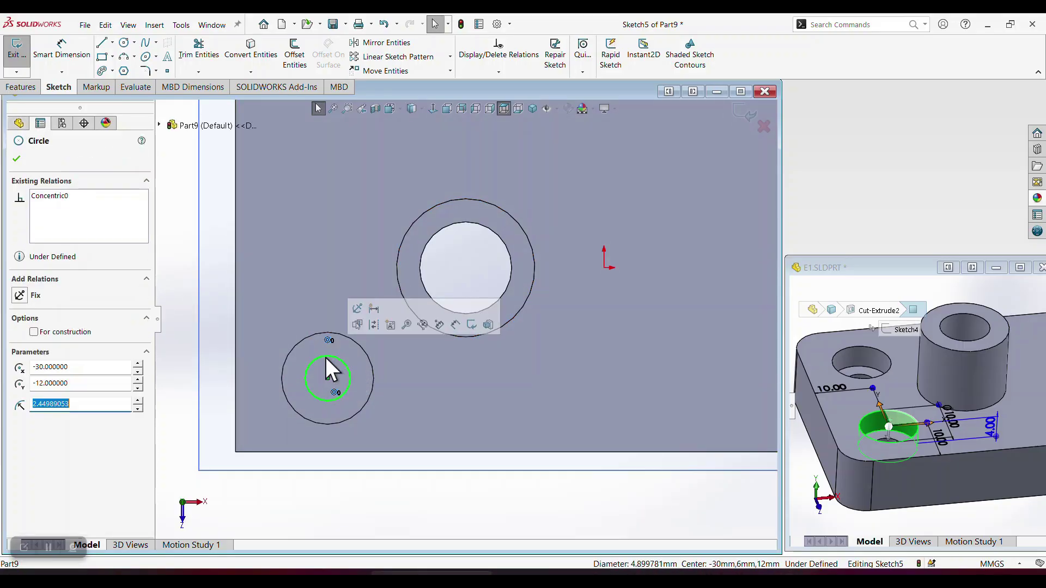
{"action": "key", "text": "Delete"}
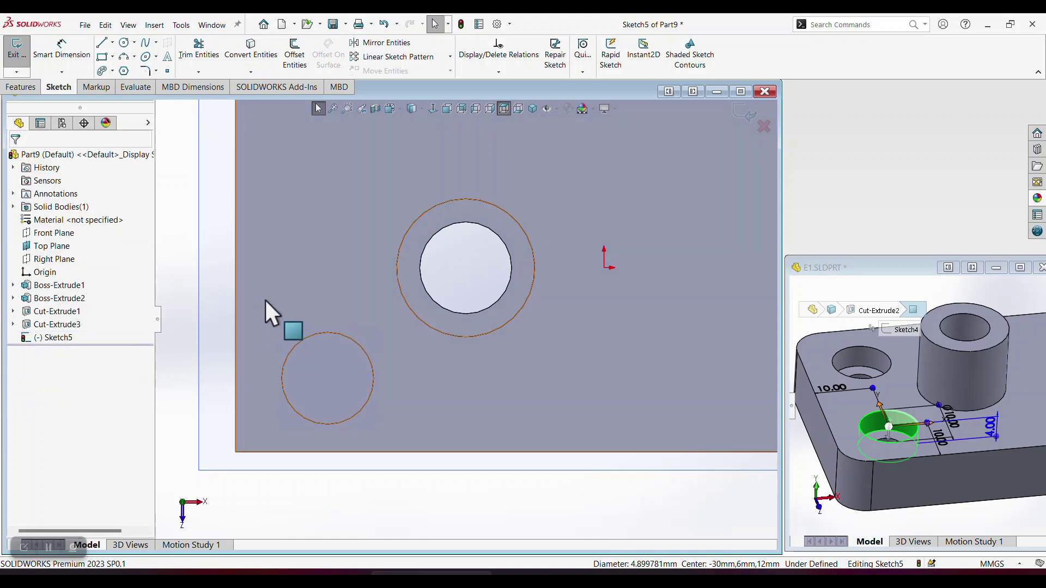
{"action": "left_click", "coordinate": [124, 42]}
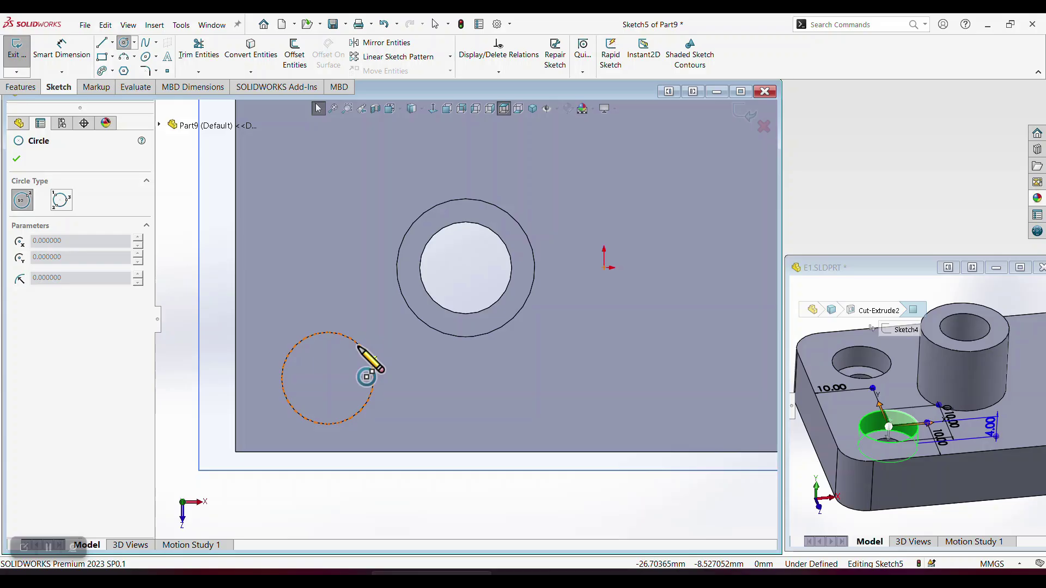
{"action": "left_click", "coordinate": [327, 378]}
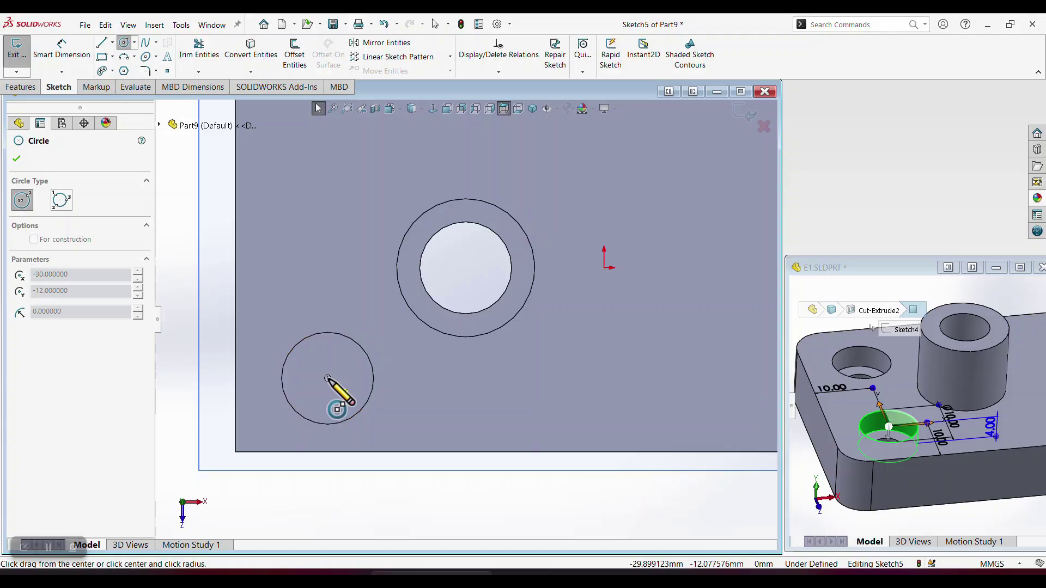
{"action": "left_click", "coordinate": [336, 351]}
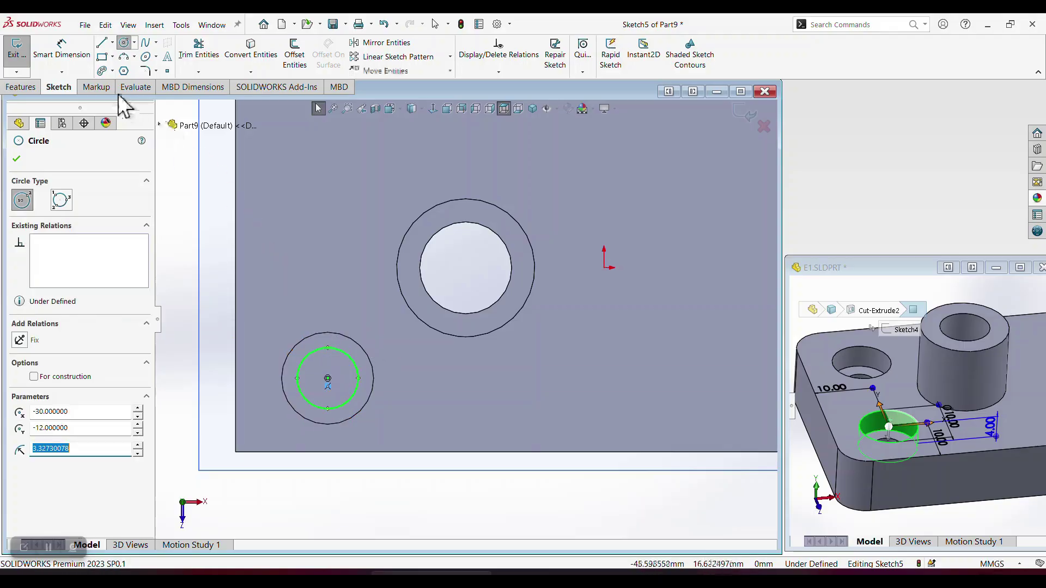
Dimension the inner circle's diameter as 5 mm and exit the sketch
{"action": "left_click", "coordinate": [62, 49]}
{"action": "left_click", "coordinate": [350, 355]}
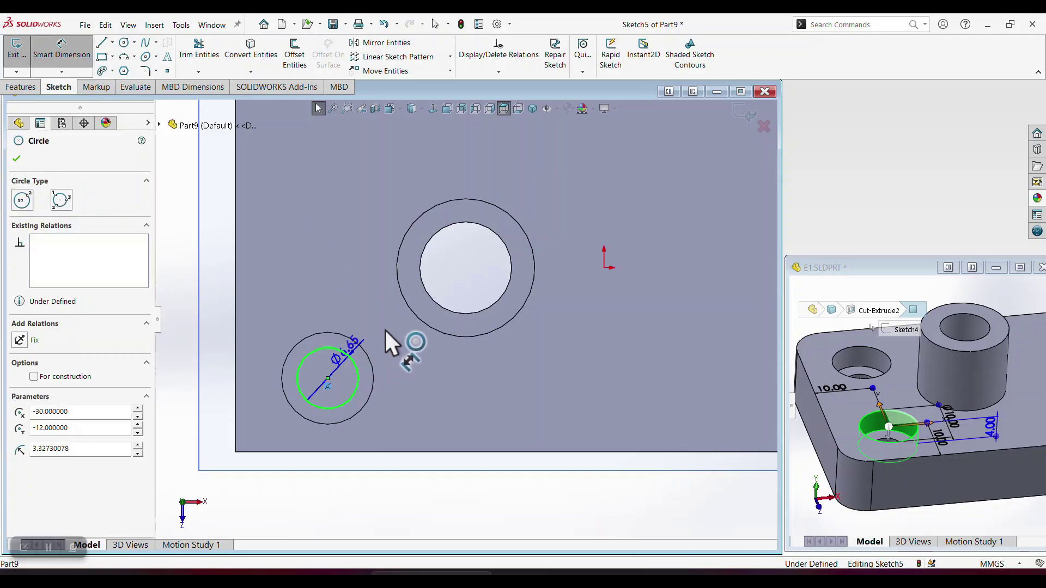
{"action": "left_click", "coordinate": [386, 330]}
{"action": "left_click", "coordinate": [384, 329]}
{"action": "type", "text": "5"}
{"action": "key", "text": "Return"}
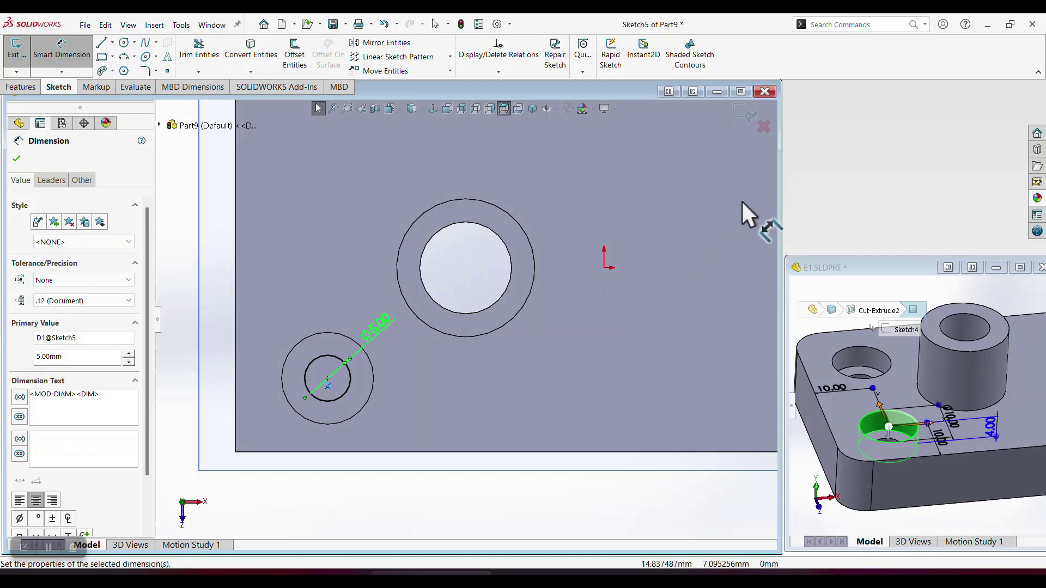
{"action": "left_click", "coordinate": [747, 112]}
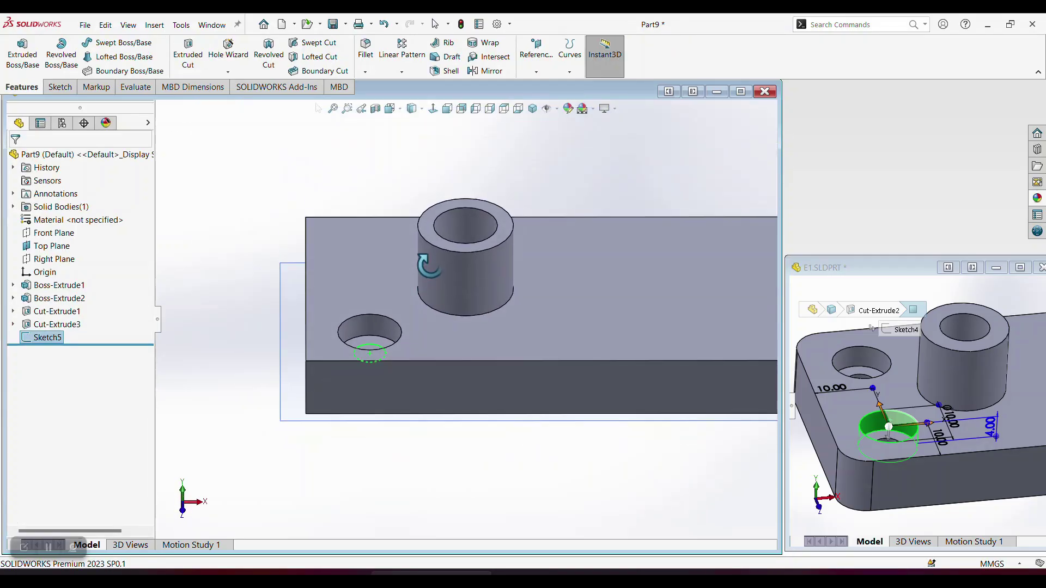
Cut the inner circle down through the plate with an Extruded Cut using the Up To Next end condition
{"action": "left_click", "coordinate": [188, 55]}
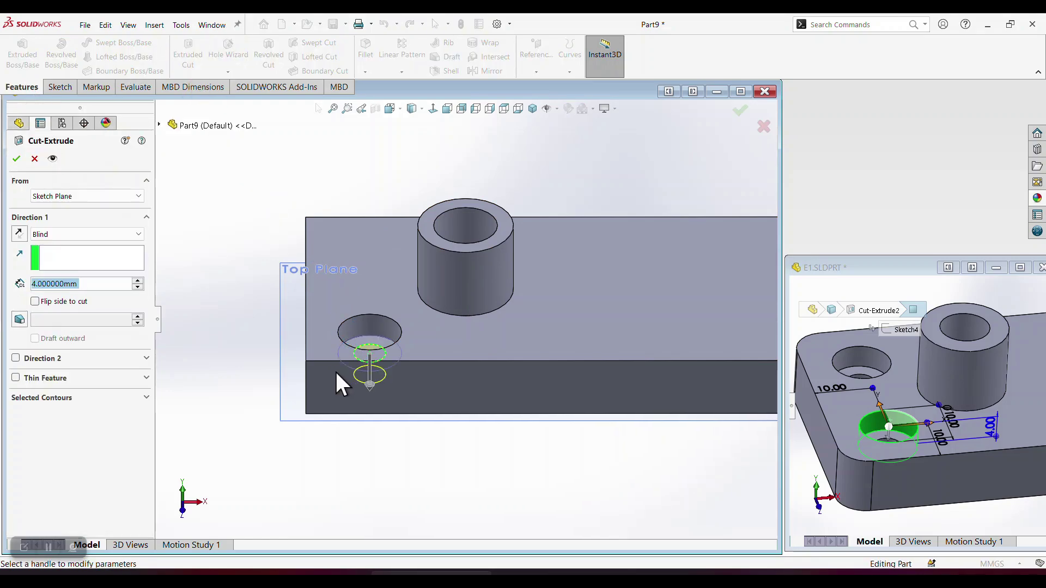
{"action": "left_click", "coordinate": [79, 234]}
{"action": "left_click", "coordinate": [71, 253]}
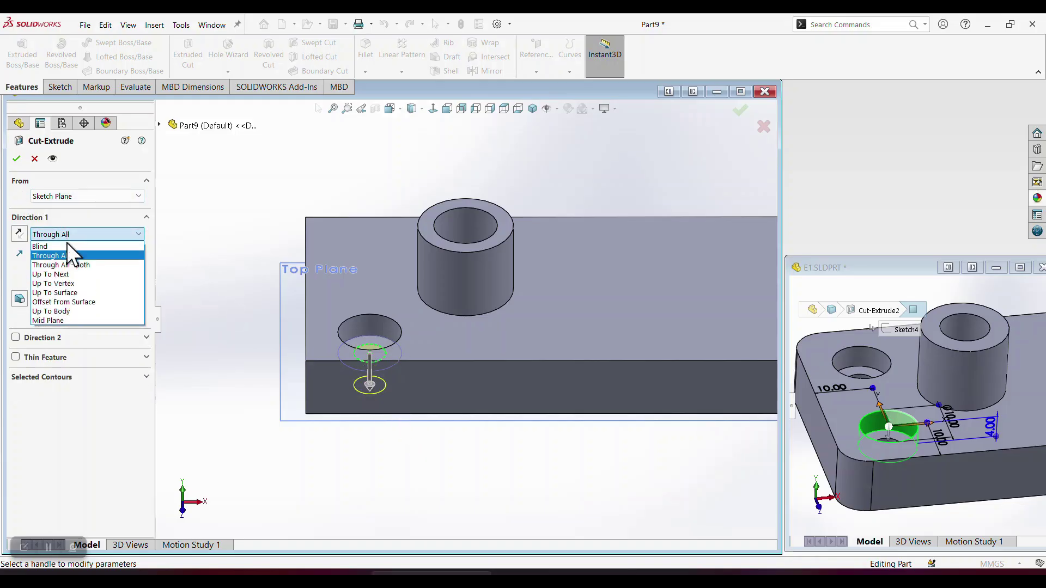
{"action": "left_click", "coordinate": [66, 274]}
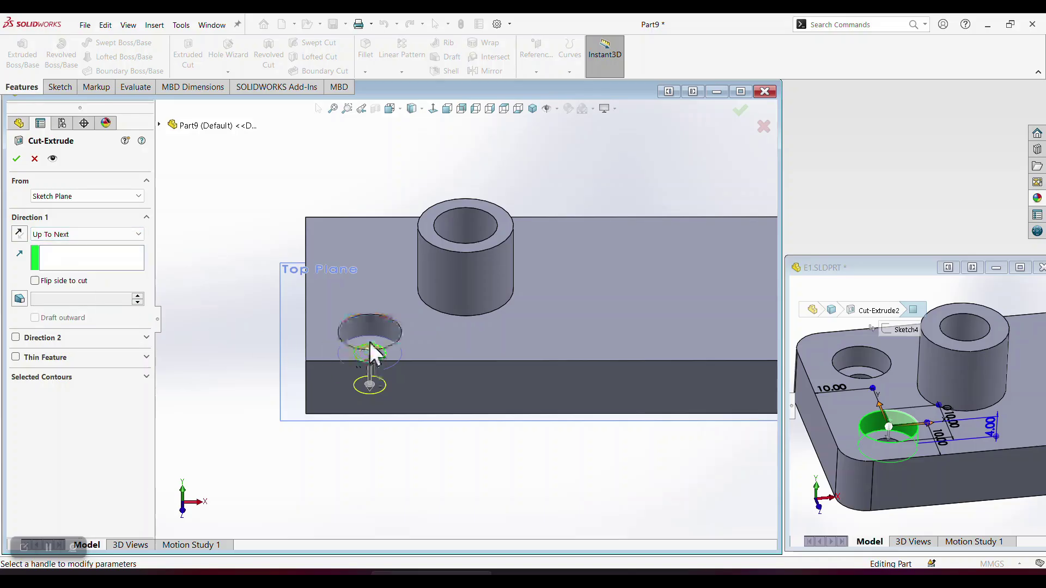
{"action": "middle_click_drag", "start_coordinate": [452, 386], "coordinate": [442, 291]}
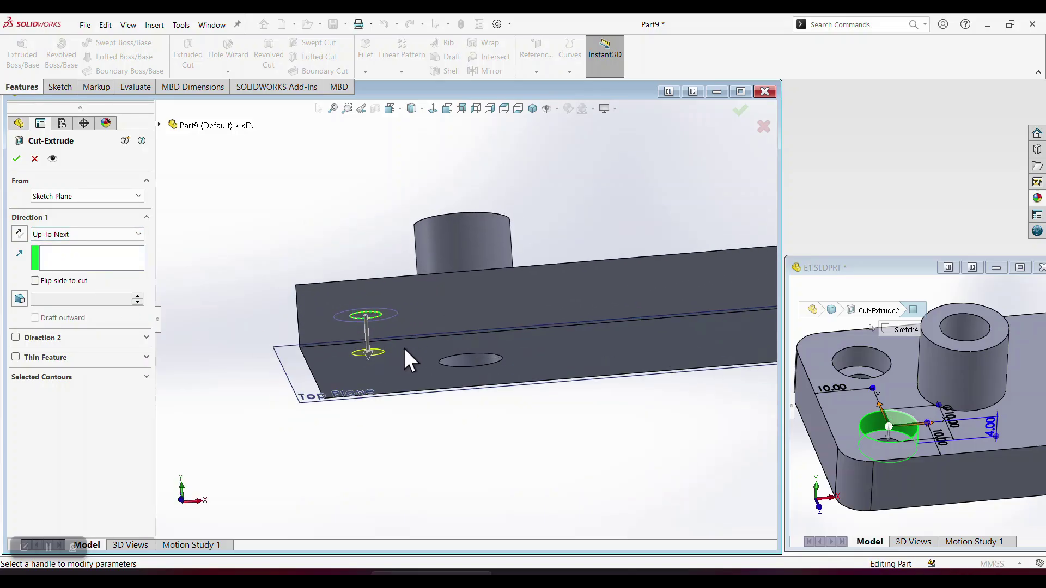
{"action": "middle_click_drag", "start_coordinate": [387, 384], "coordinate": [362, 443]}
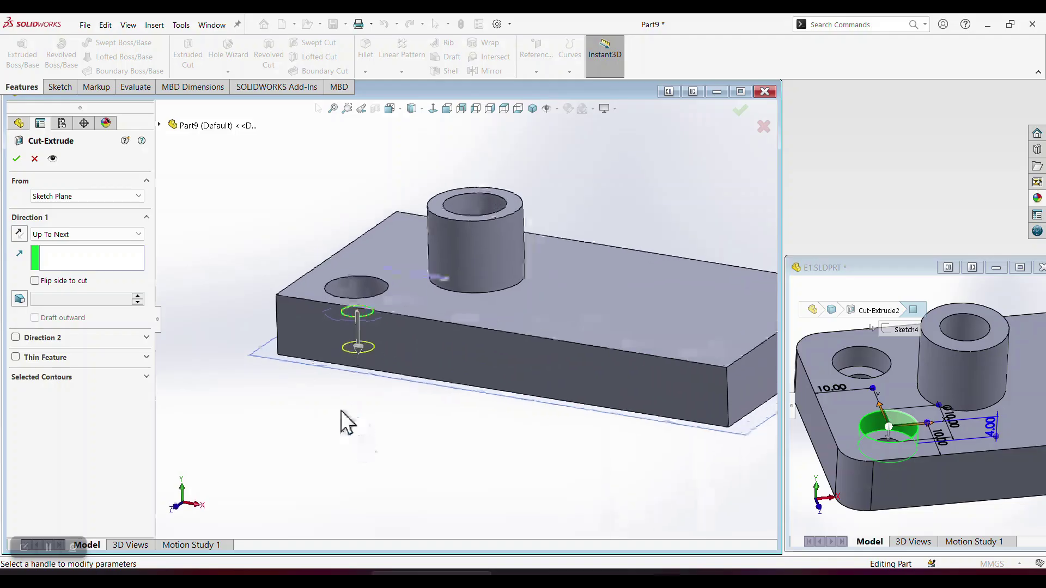
{"action": "left_click", "coordinate": [16, 159]}
Show the Front Plane and the Right Plane in the model
{"action": "middle_click_drag", "start_coordinate": [295, 205], "coordinate": [308, 263]}
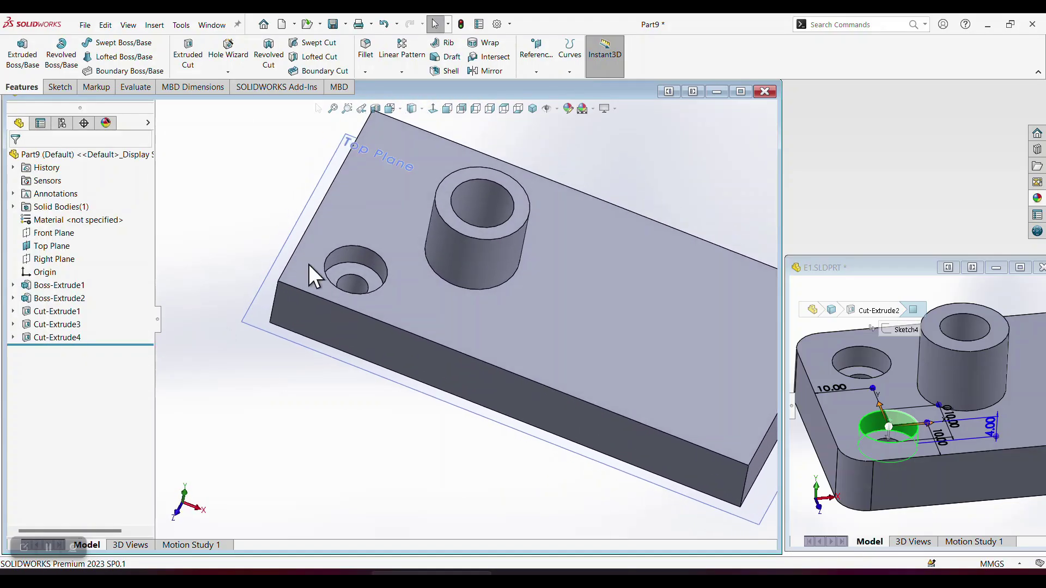
{"action": "scroll", "coordinate": [295, 289], "scroll_direction": "up", "scroll_amount": 3}
{"action": "scroll", "coordinate": [591, 250], "scroll_direction": "down", "scroll_amount": 3}
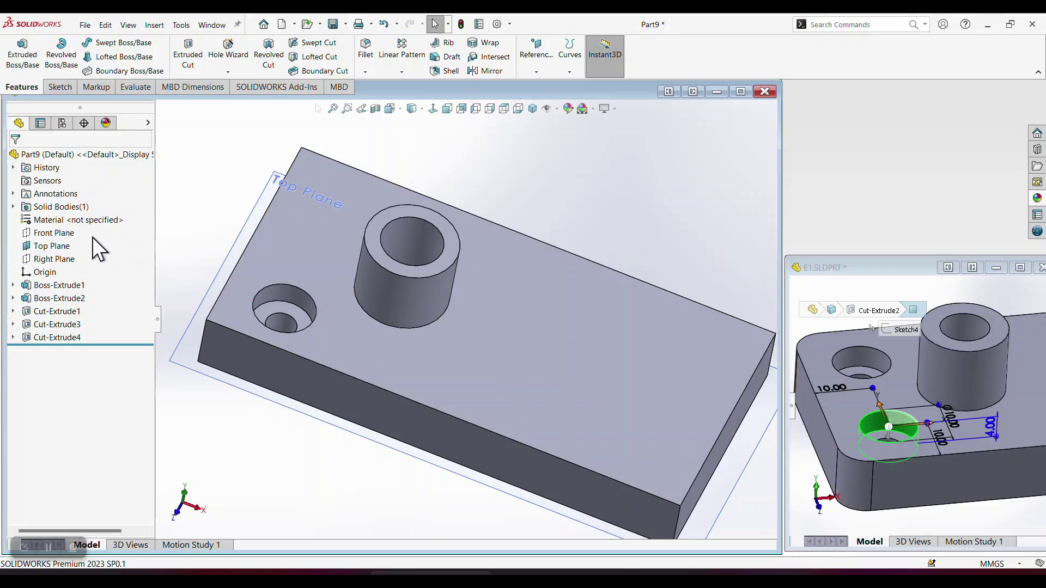
{"action": "left_click", "coordinate": [148, 123]}
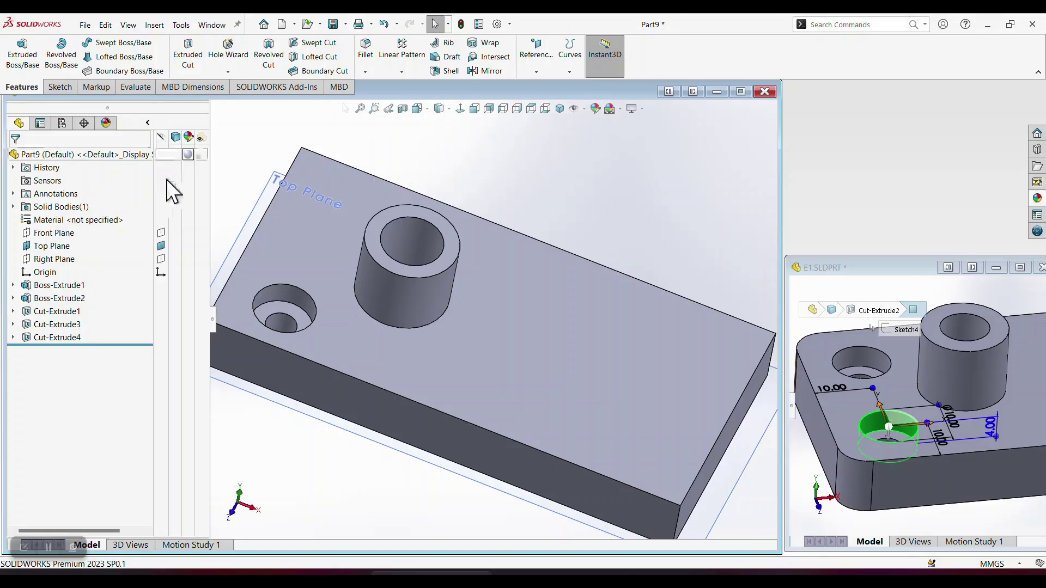
{"action": "left_click", "coordinate": [164, 234]}
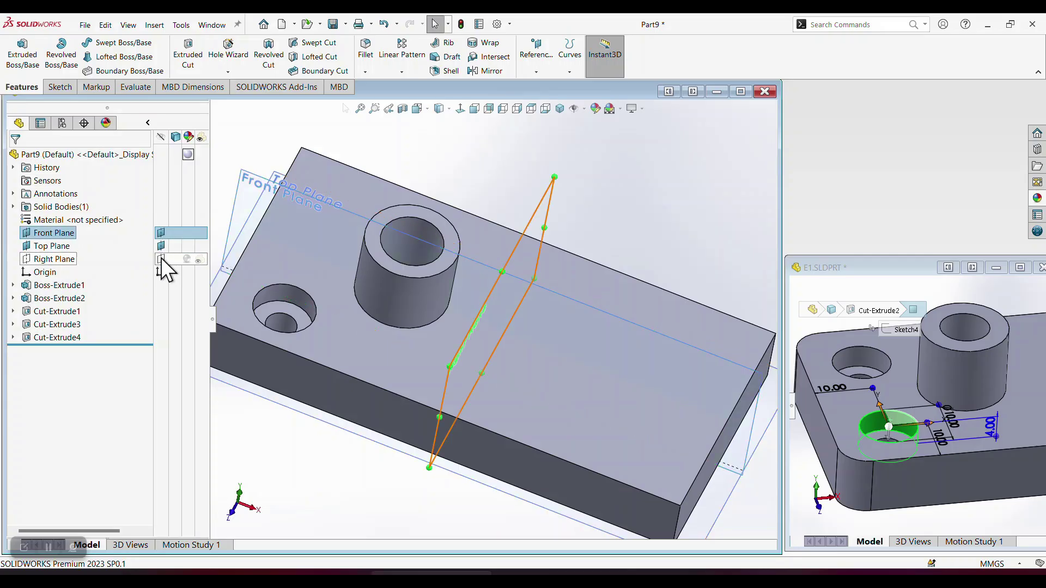
{"action": "left_click", "coordinate": [163, 260]}
{"action": "left_click", "coordinate": [148, 123]}
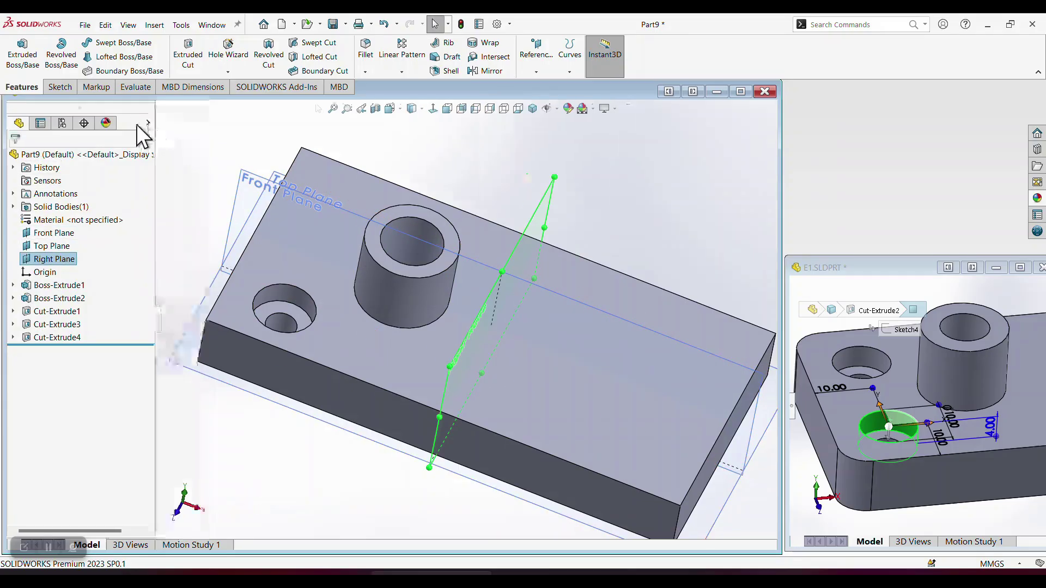
{"action": "left_click", "coordinate": [186, 132]}
Mirror the cylindrical boss extrusion about the Right Plane onto the other half of the plate
{"action": "middle_click_drag", "start_coordinate": [380, 279], "coordinate": [420, 299]}
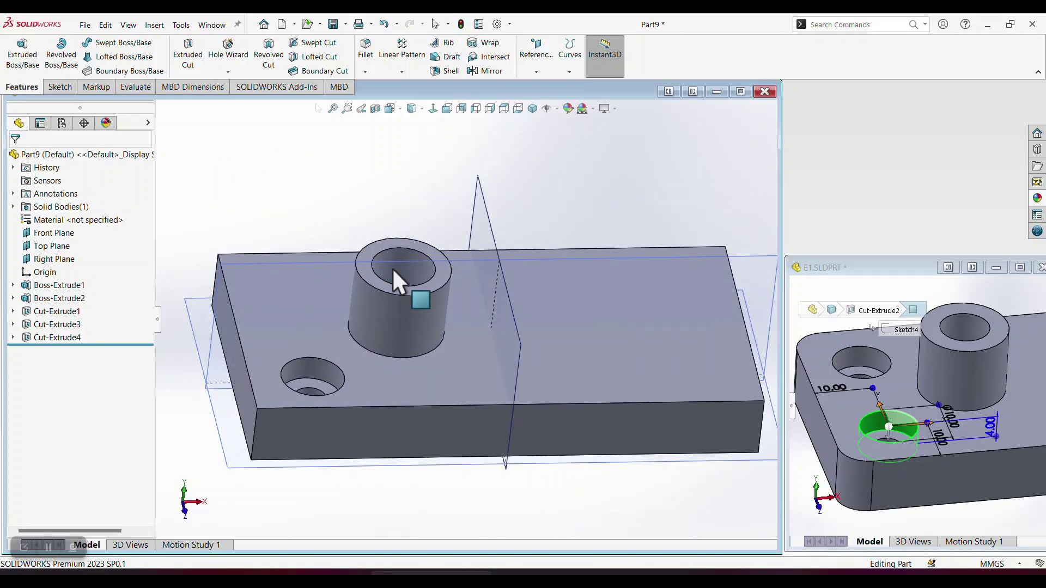
{"action": "left_click", "coordinate": [487, 68]}
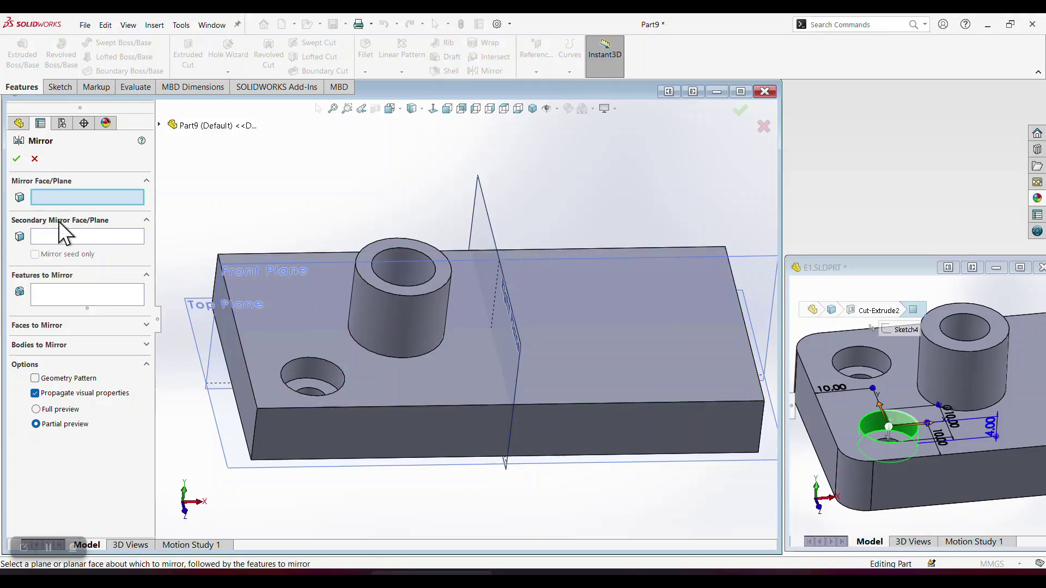
{"action": "left_click", "coordinate": [478, 212]}
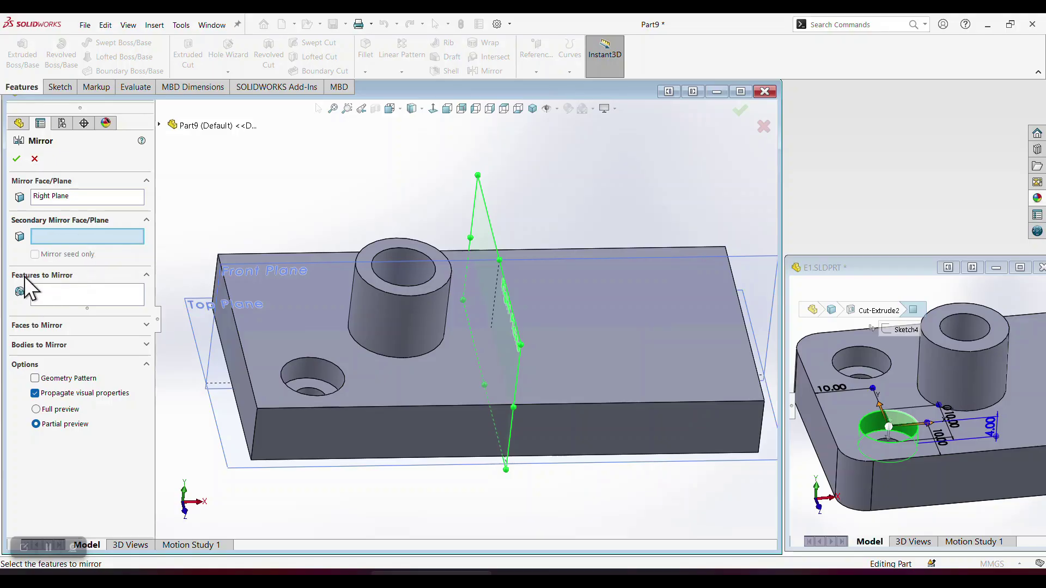
{"action": "left_click", "coordinate": [53, 296]}
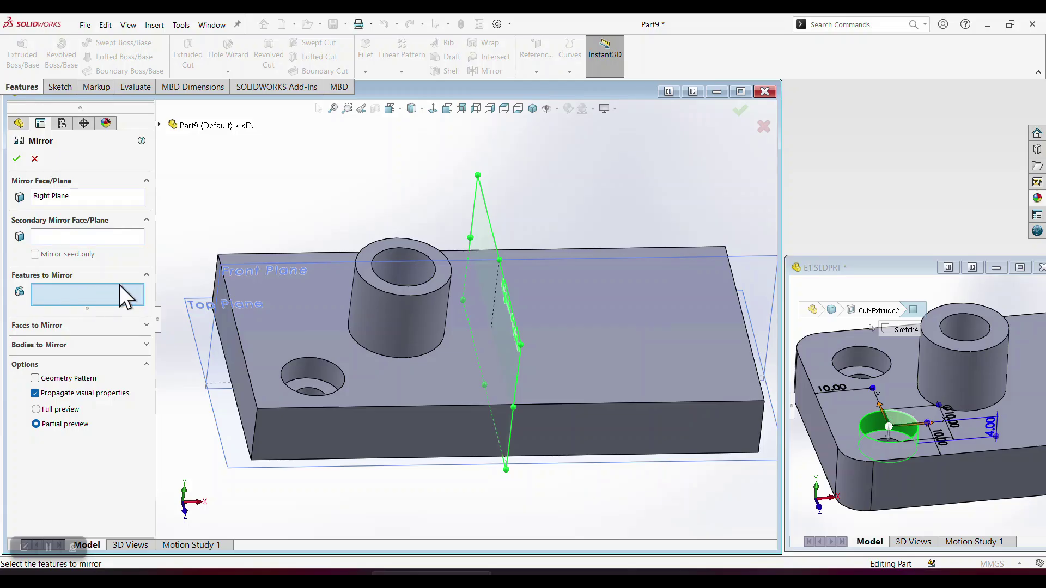
{"action": "left_click", "coordinate": [364, 286]}
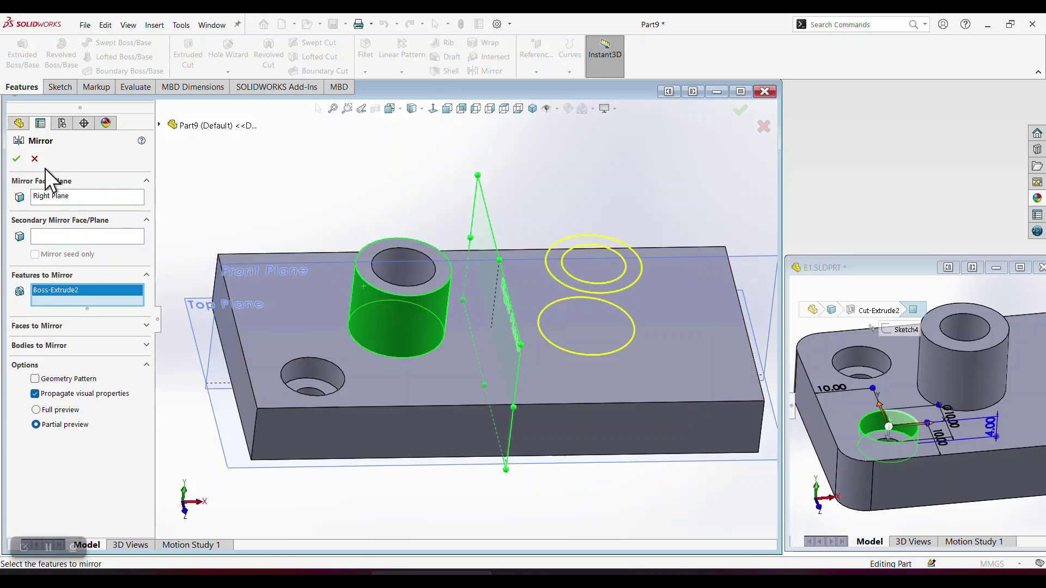
{"action": "left_click", "coordinate": [17, 158]}
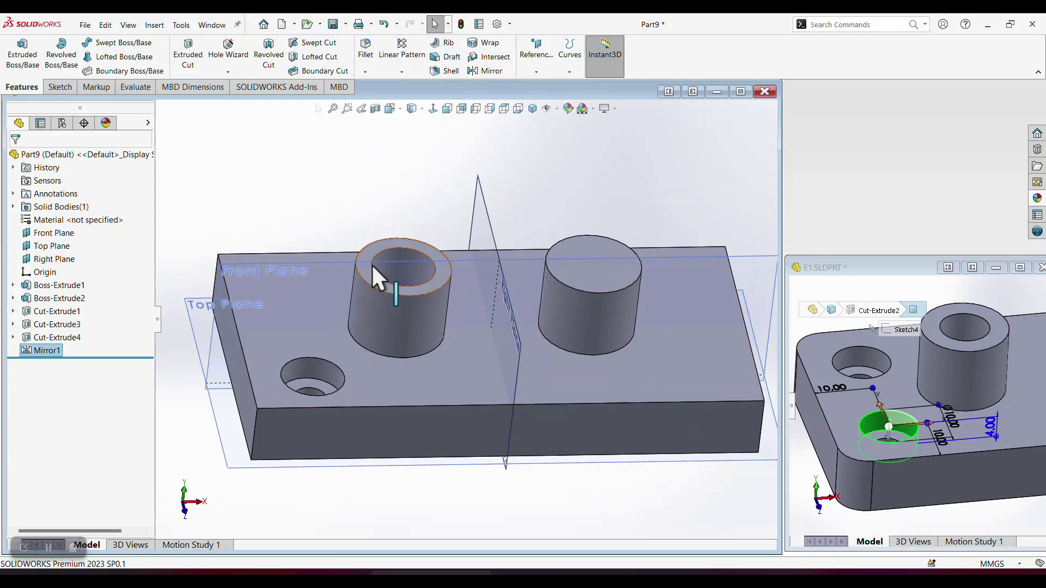
Edit the mirror feature to include the boss's bore, Cut-Extrude1, among the mirrored features
{"action": "right_click", "coordinate": [50, 353]}
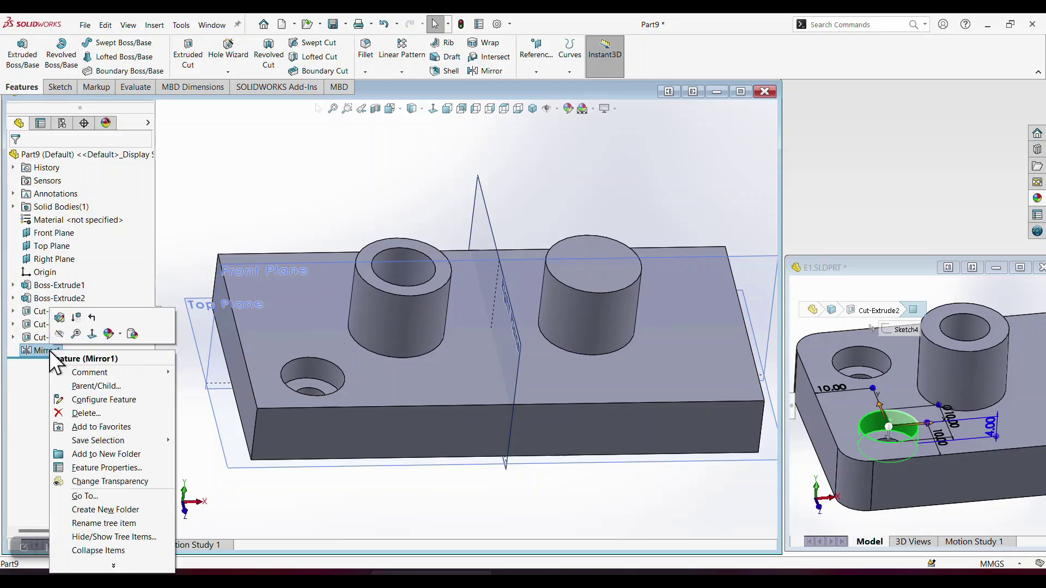
{"action": "left_click", "coordinate": [60, 321]}
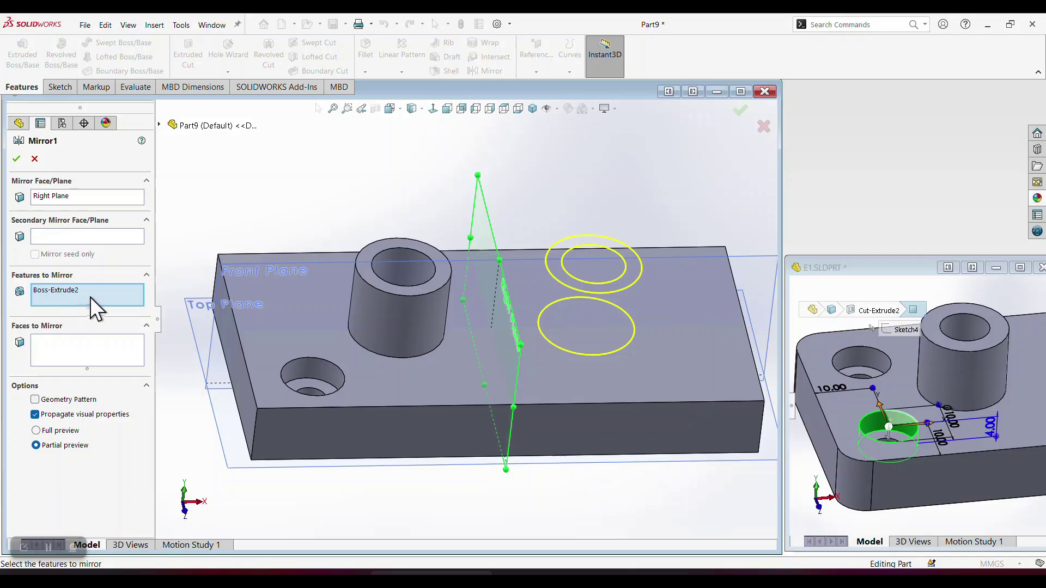
{"action": "left_click", "coordinate": [403, 251]}
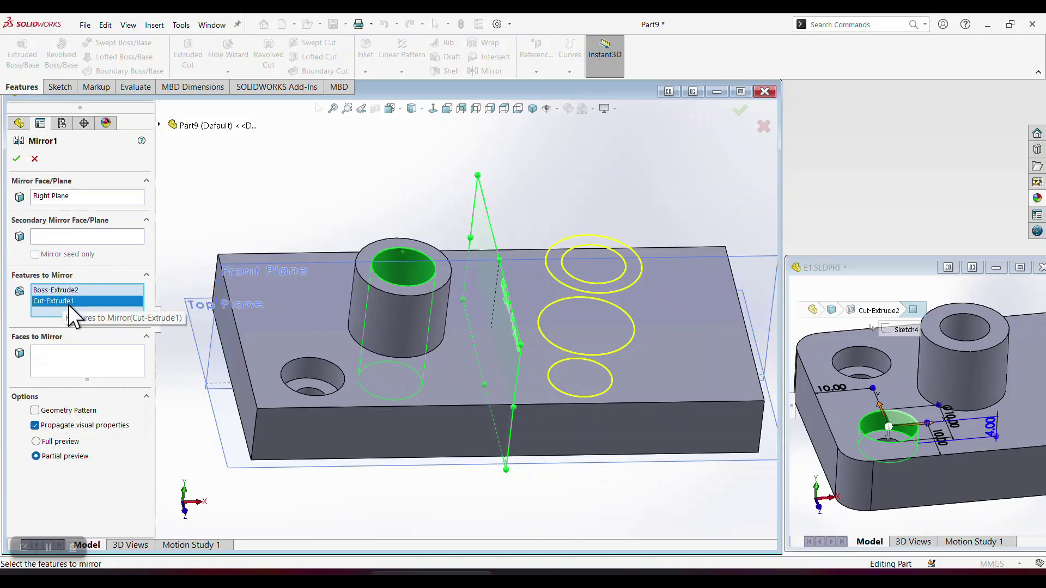
{"action": "left_click", "coordinate": [16, 158]}
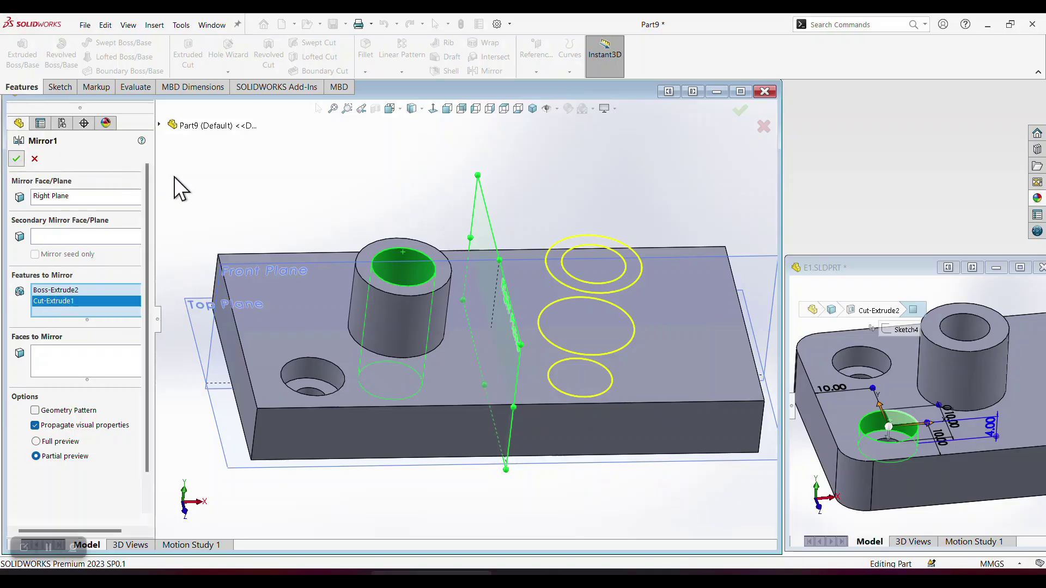
Set up a mirror about the Right Plane with the corner counterbored hole's two cuts, Cut-Extrude3 and Cut-Extrude4, as features
{"action": "middle_click_drag", "start_coordinate": [334, 210], "coordinate": [329, 236]}
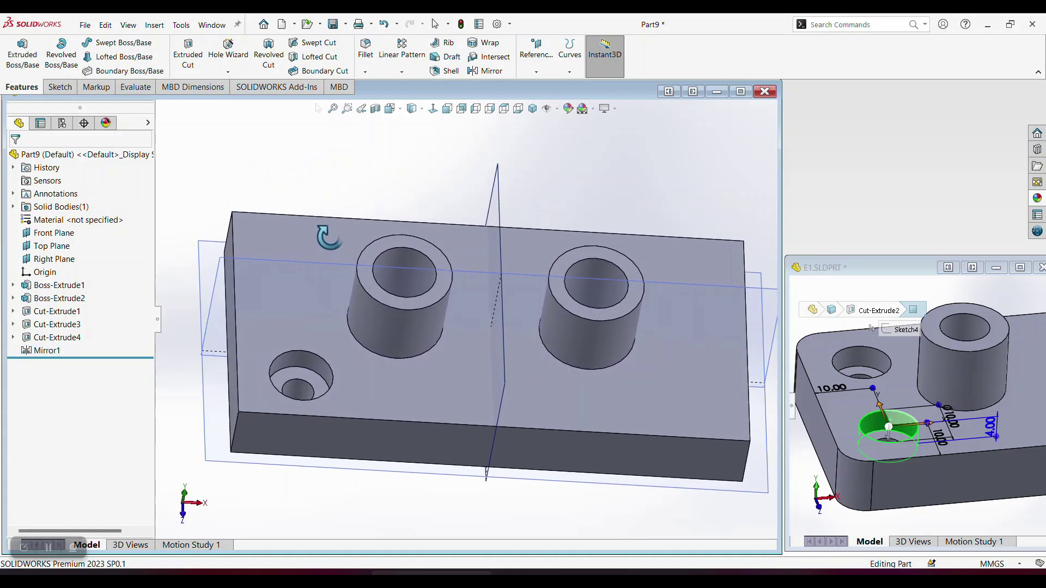
{"action": "left_click", "coordinate": [479, 72]}
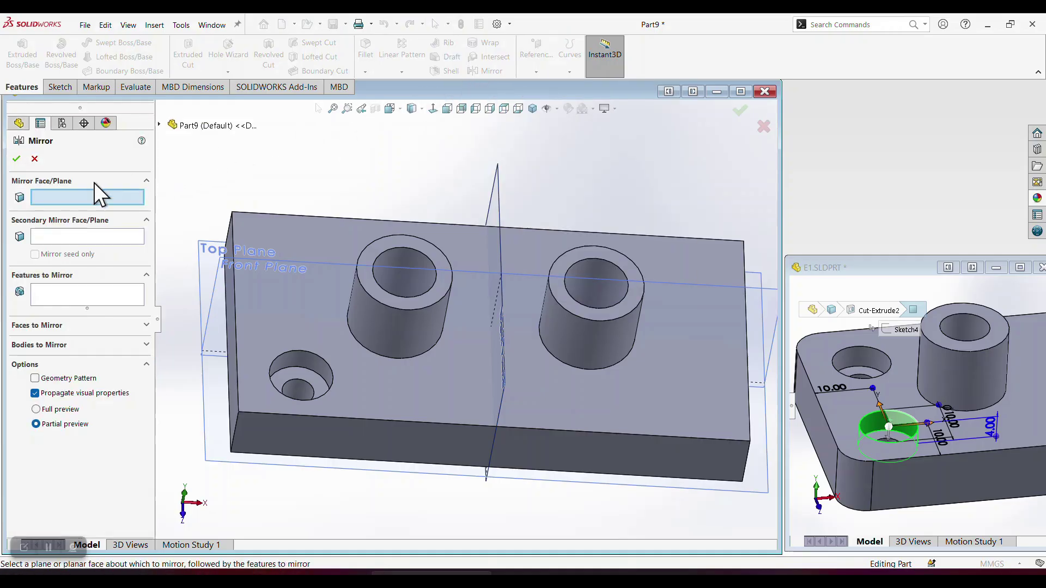
{"action": "left_click", "coordinate": [497, 173]}
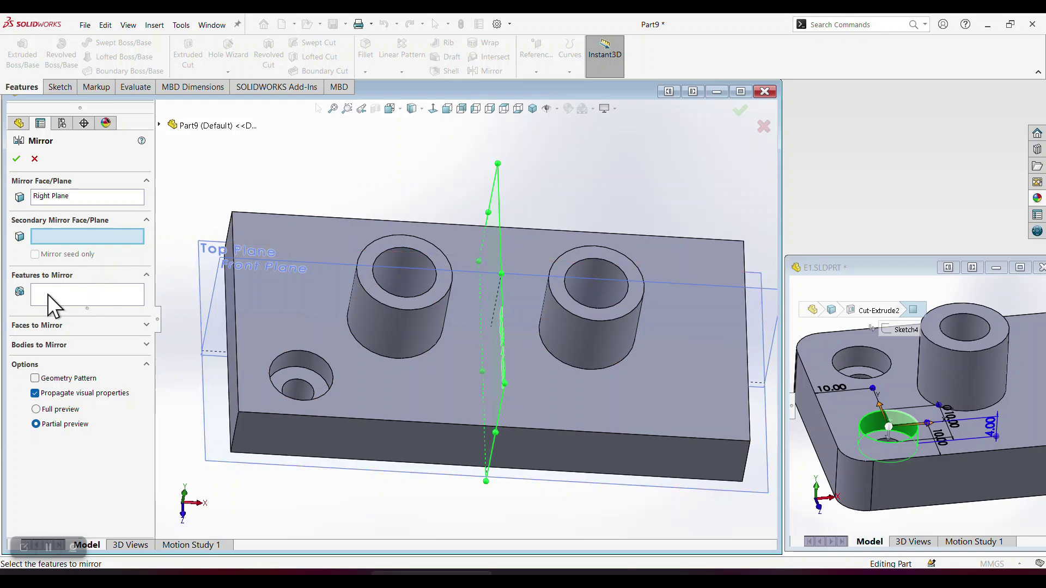
{"action": "left_click", "coordinate": [60, 301]}
{"action": "scroll", "coordinate": [289, 398], "scroll_direction": "down", "scroll_amount": 2}
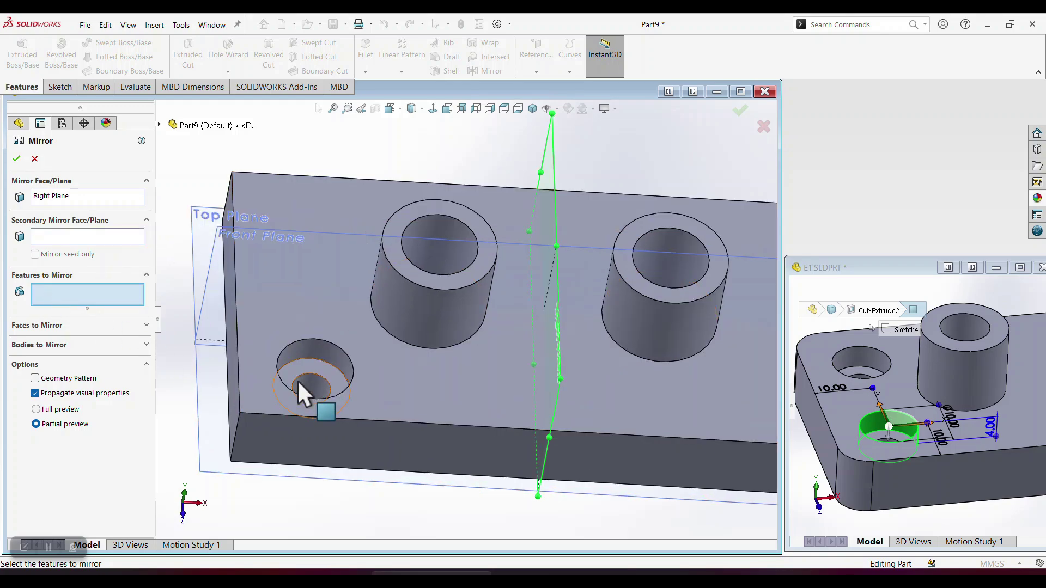
{"action": "left_click", "coordinate": [316, 352]}
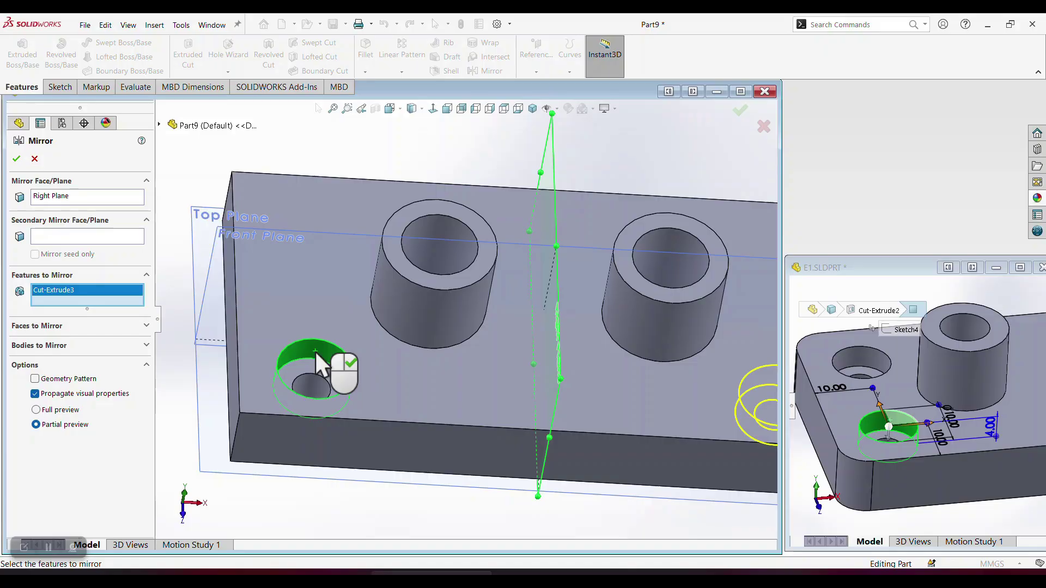
{"action": "left_click", "coordinate": [306, 388]}
{"action": "scroll", "coordinate": [250, 374], "scroll_direction": "up", "scroll_amount": 3}
{"action": "middle_click_drag", "start_coordinate": [377, 368], "coordinate": [534, 386]}
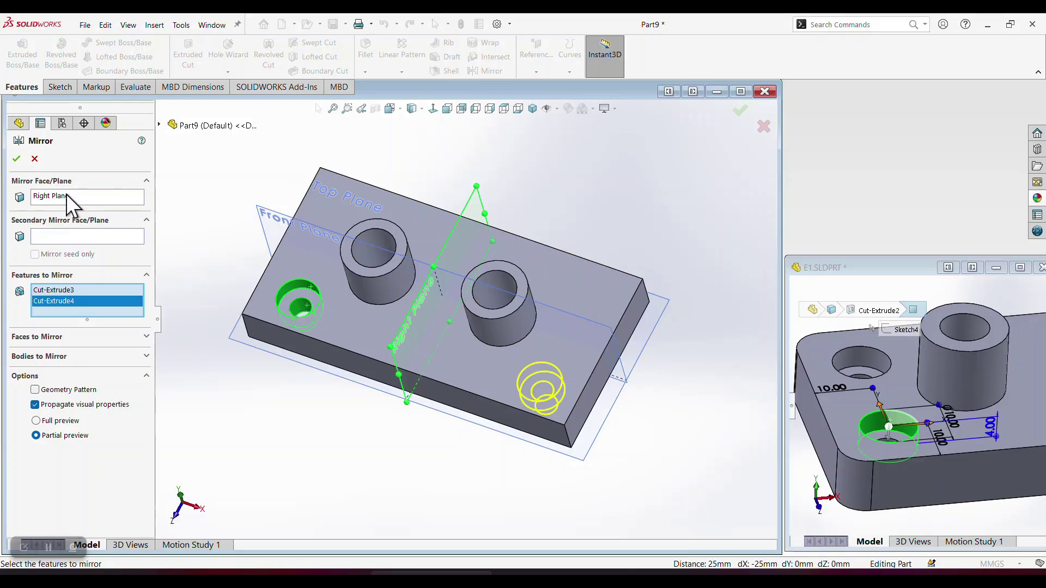
Add the Front Plane as the secondary mirror plane and complete the mirror of the hole to all plate corners
{"action": "left_click", "coordinate": [53, 237]}
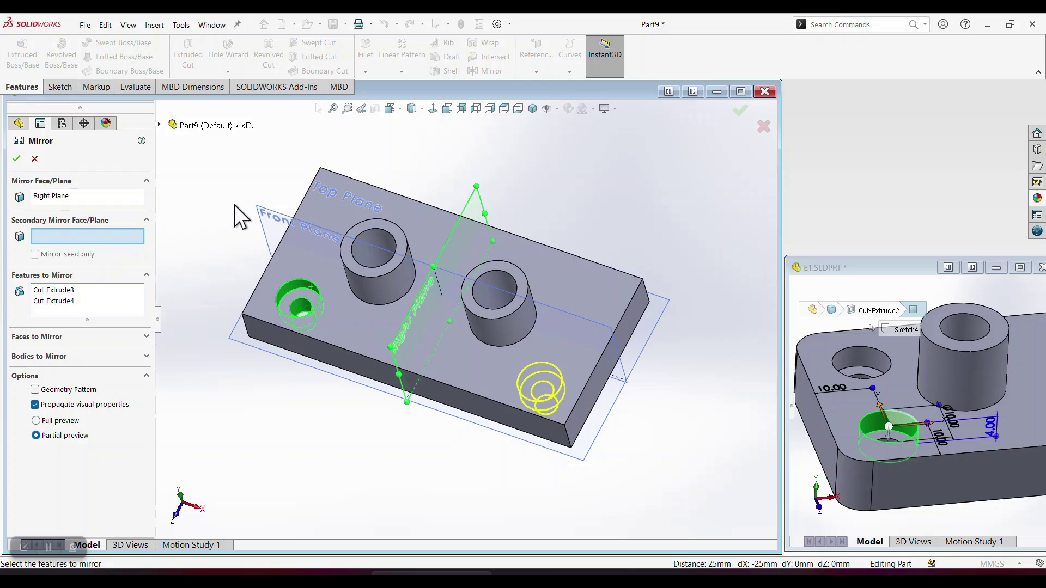
{"action": "left_click", "coordinate": [260, 210]}
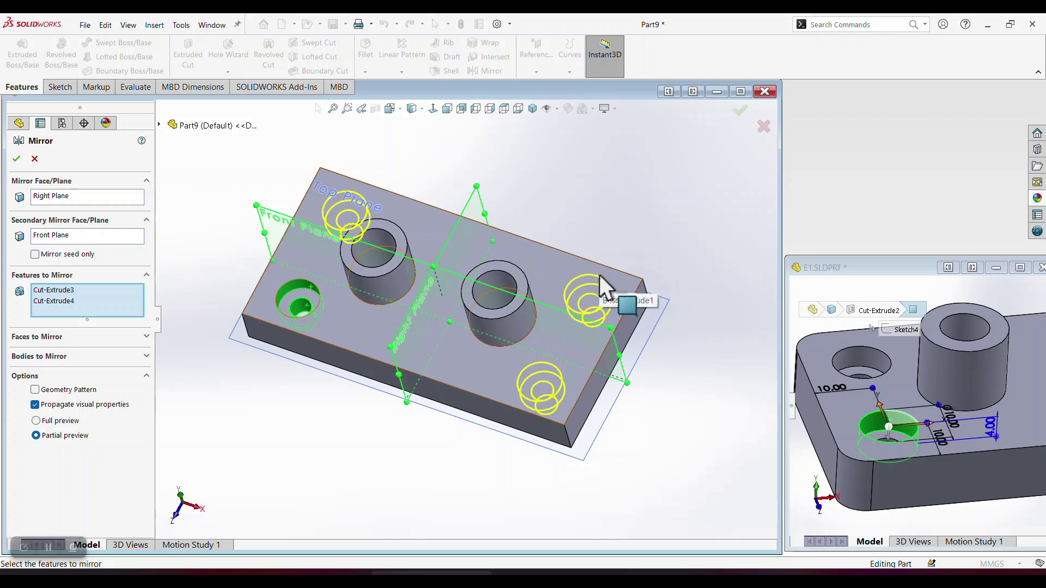
{"action": "left_click", "coordinate": [16, 158]}
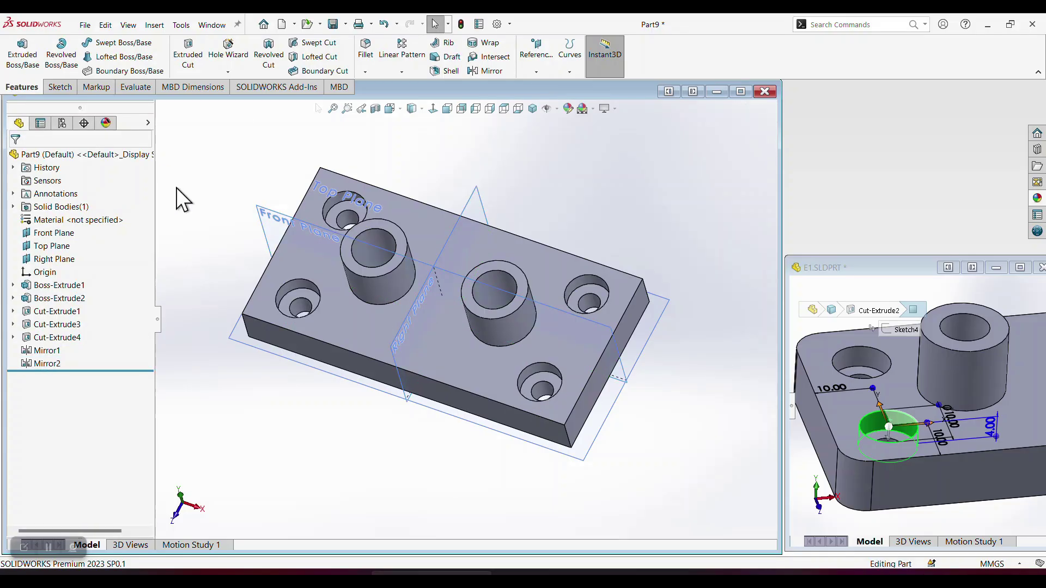
Start a constant size fillet with a 4 mm radius on one vertical corner edge of the plate
{"action": "middle_click_drag", "start_coordinate": [468, 357], "coordinate": [467, 311]}
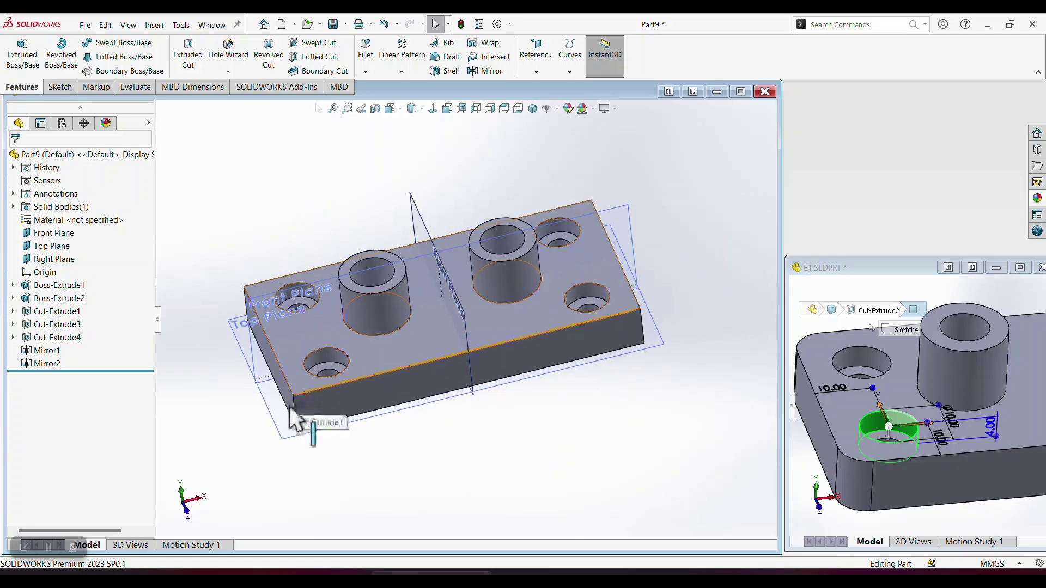
{"action": "left_click", "coordinate": [371, 52]}
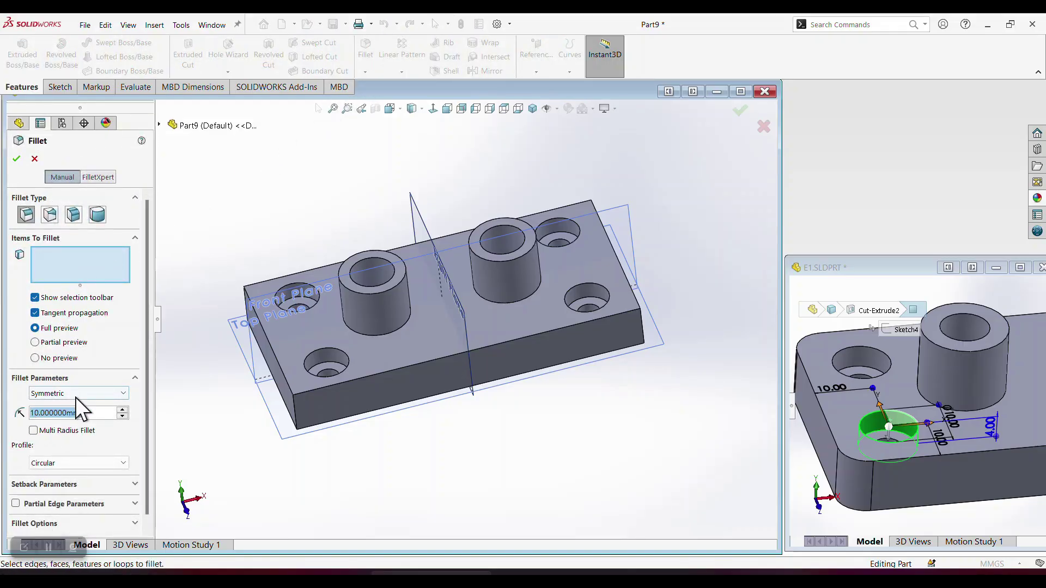
{"action": "type", "text": "4"}
{"action": "key", "text": "Return"}
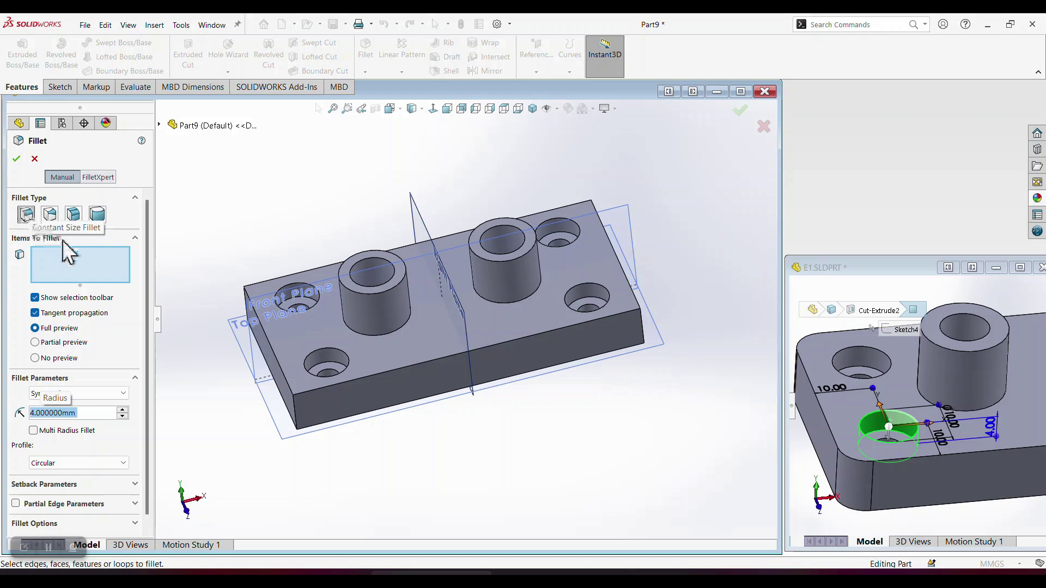
{"action": "left_click", "coordinate": [298, 408]}
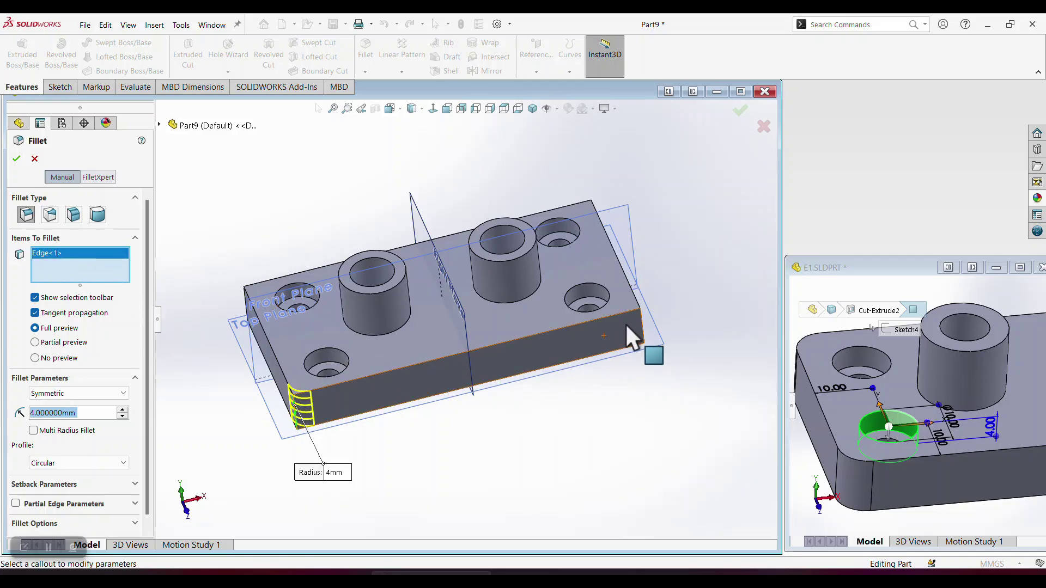
{"action": "left_click", "coordinate": [639, 316]}
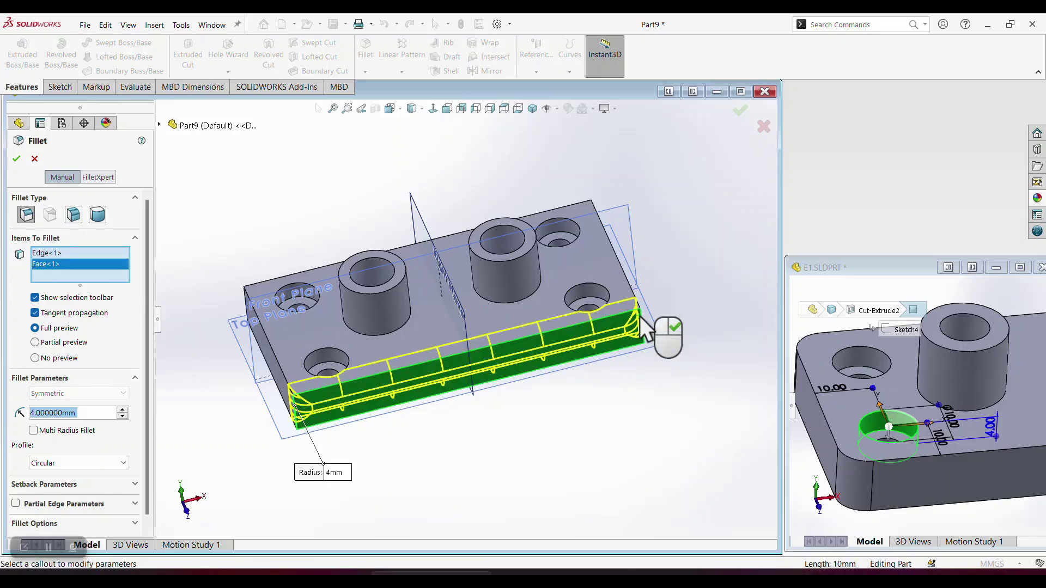
{"action": "left_click", "coordinate": [612, 326]}
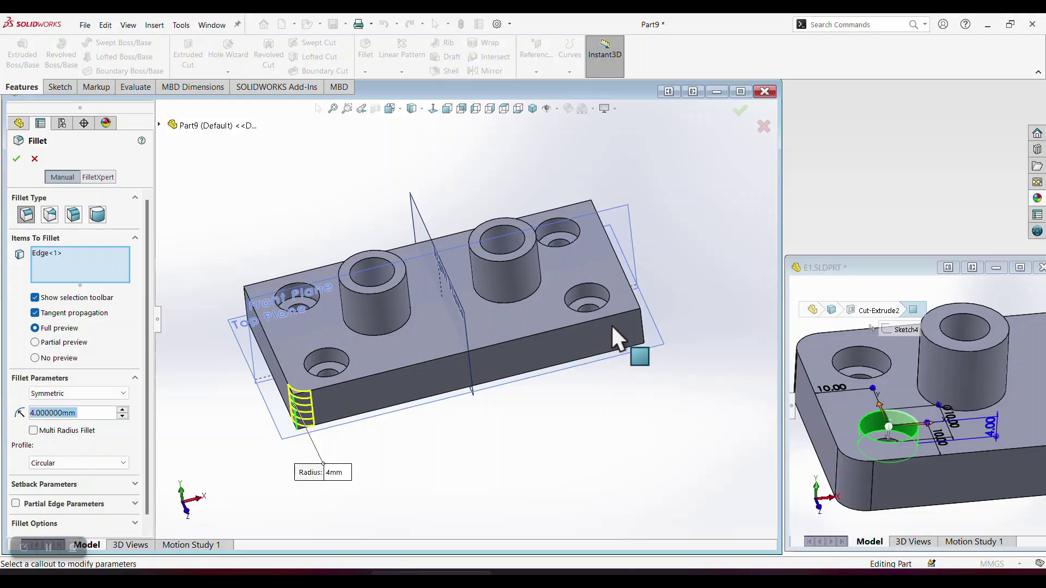
{"action": "left_click", "coordinate": [611, 324]}
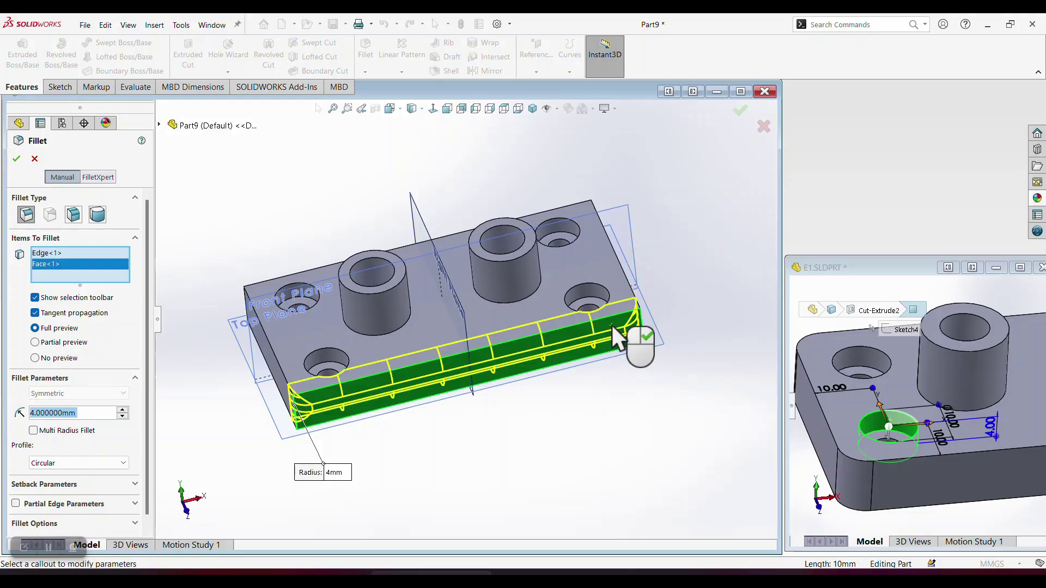
{"action": "right_click", "coordinate": [51, 264]}
{"action": "left_click", "coordinate": [68, 286]}
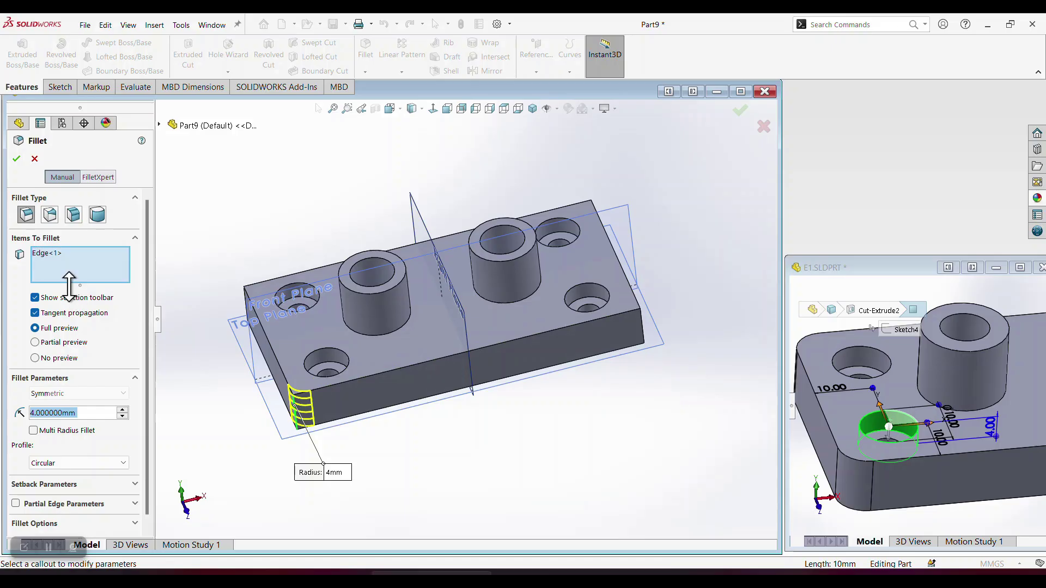
Add the plate's other three vertical corner edges to the fillet
{"action": "scroll", "coordinate": [630, 320], "scroll_direction": "down", "scroll_amount": 2}
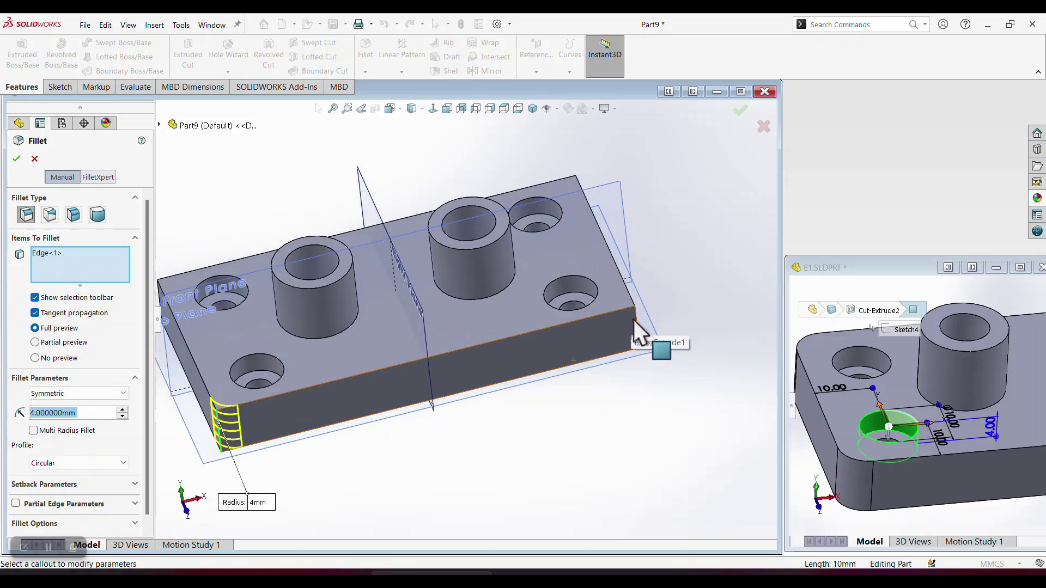
{"action": "left_click", "coordinate": [635, 331]}
{"action": "middle_click_drag", "start_coordinate": [624, 379], "coordinate": [478, 474]}
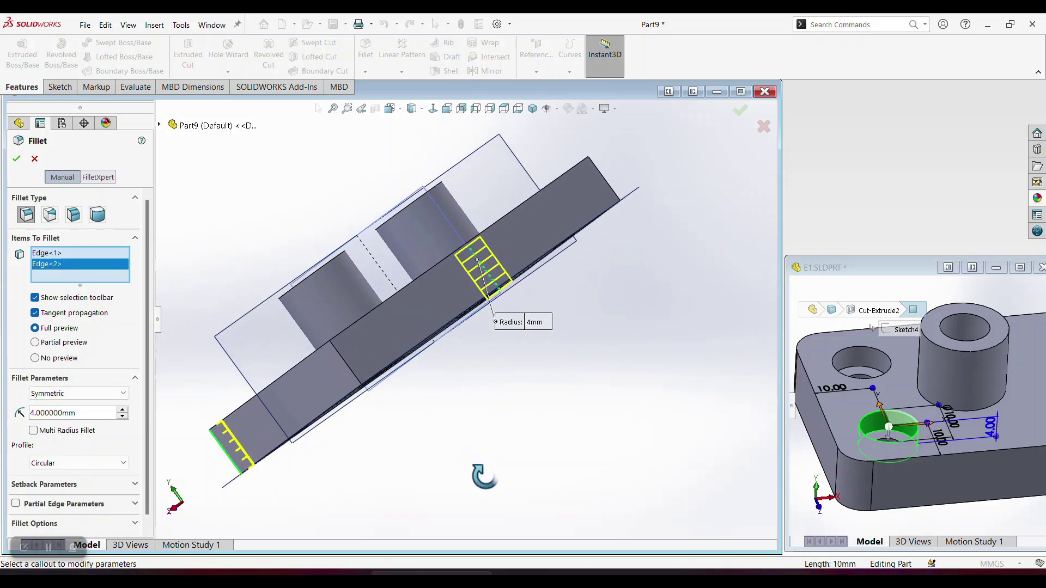
{"action": "left_click", "coordinate": [341, 353]}
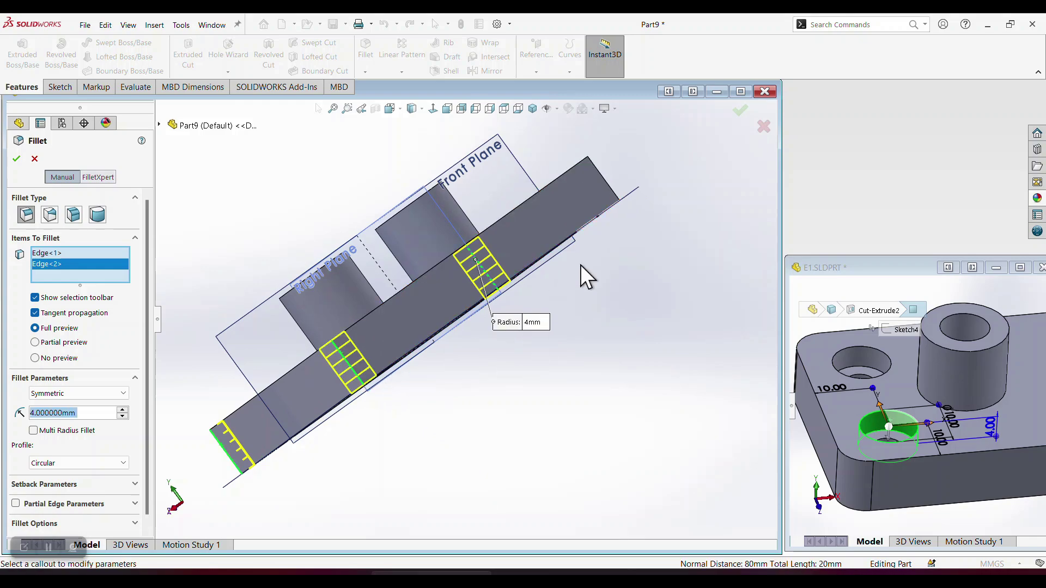
{"action": "left_click", "coordinate": [599, 171]}
{"action": "middle_click_drag", "start_coordinate": [588, 246], "coordinate": [616, 335]}
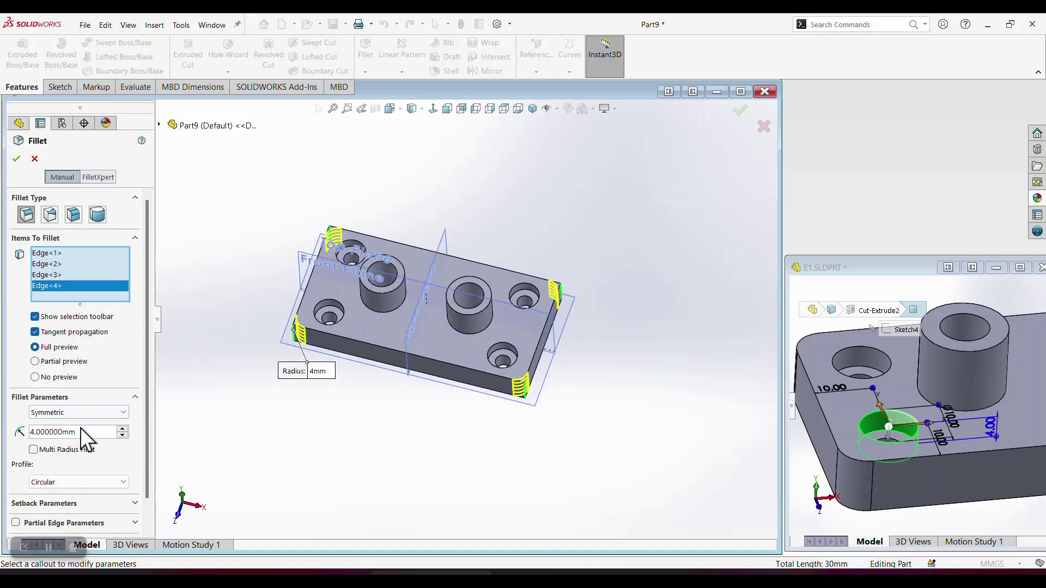
Set the fillet radius to 6 mm and complete the fillet on the four plate corners
{"action": "left_click", "coordinate": [100, 434]}
{"action": "left_click_drag", "start_coordinate": [69, 436], "coordinate": [31, 446]}
{"action": "type", "text": "6"}
{"action": "key", "text": "Return"}
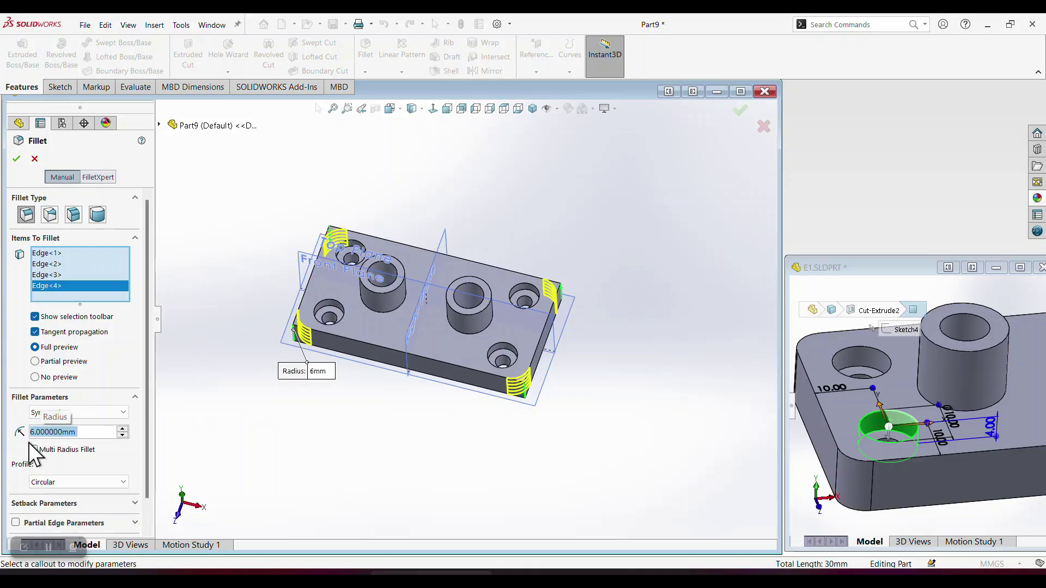
{"action": "left_click", "coordinate": [16, 159]}
{"action": "middle_click_drag", "start_coordinate": [410, 290], "coordinate": [414, 243]}
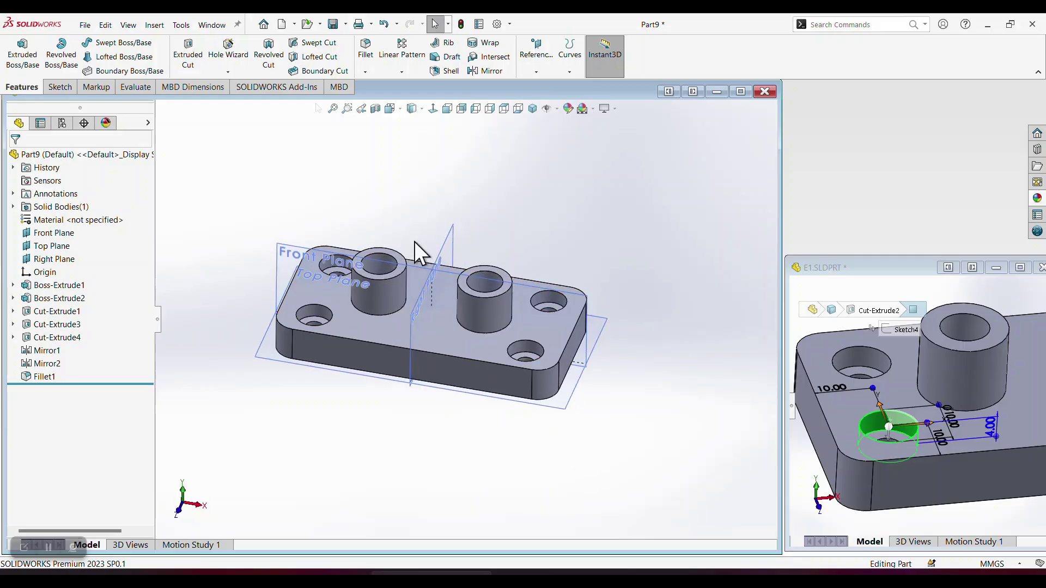
Close the finished plate part without saving it
{"action": "left_click", "coordinate": [332, 25]}
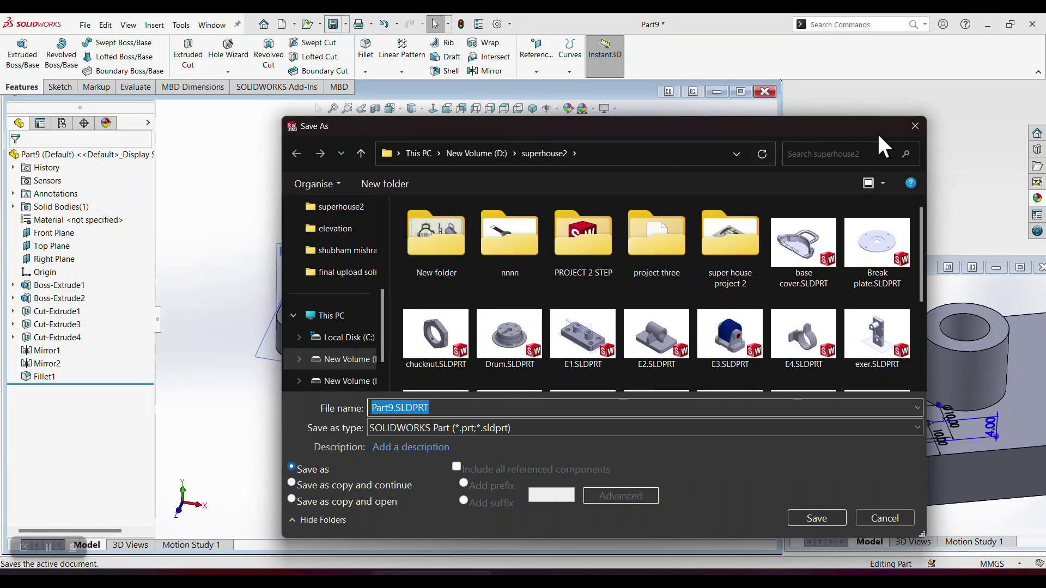
{"action": "left_click", "coordinate": [915, 126]}
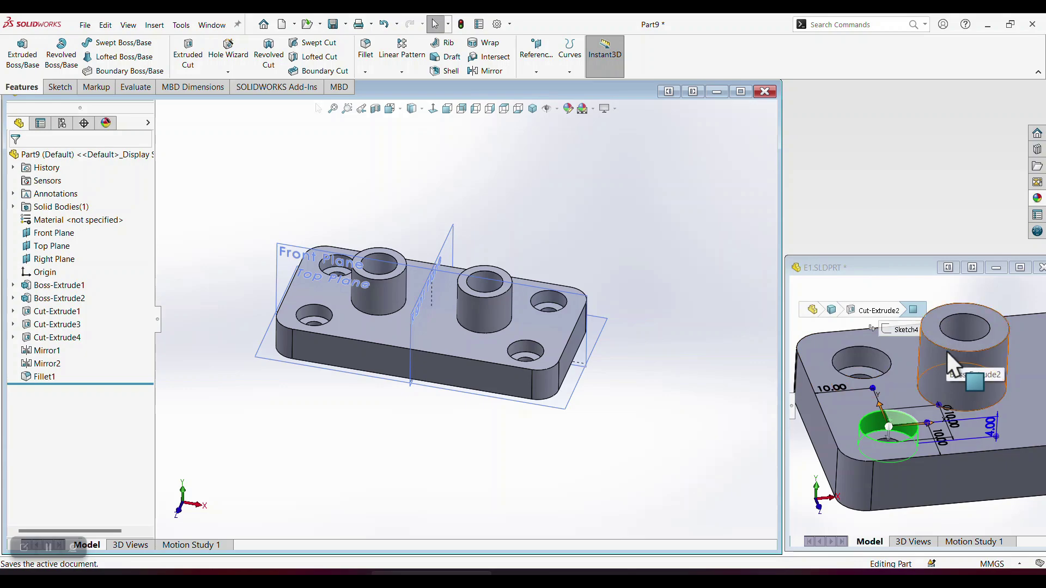
{"action": "left_click", "coordinate": [765, 92]}
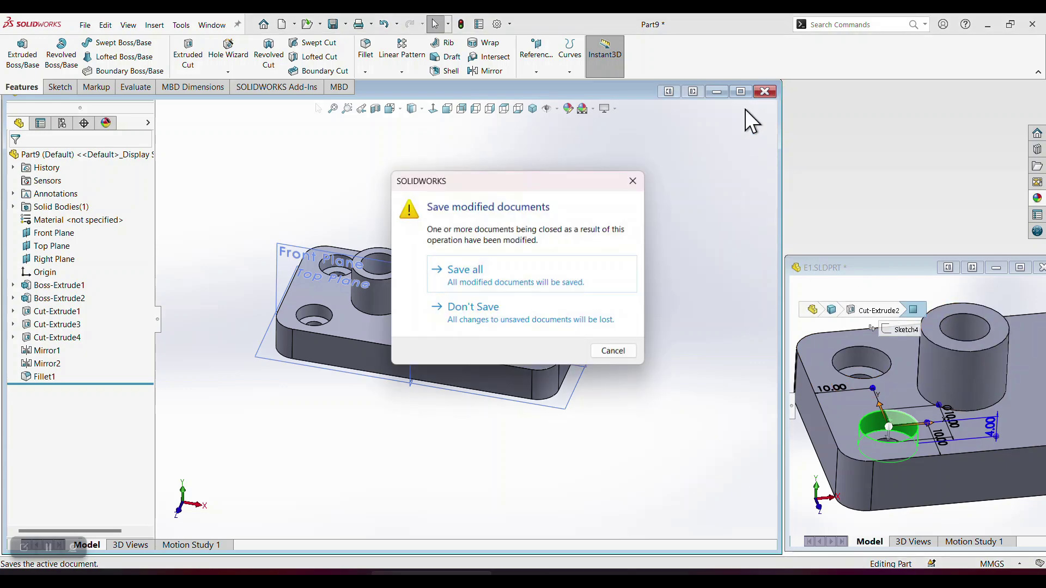
{"action": "left_click", "coordinate": [473, 307]}
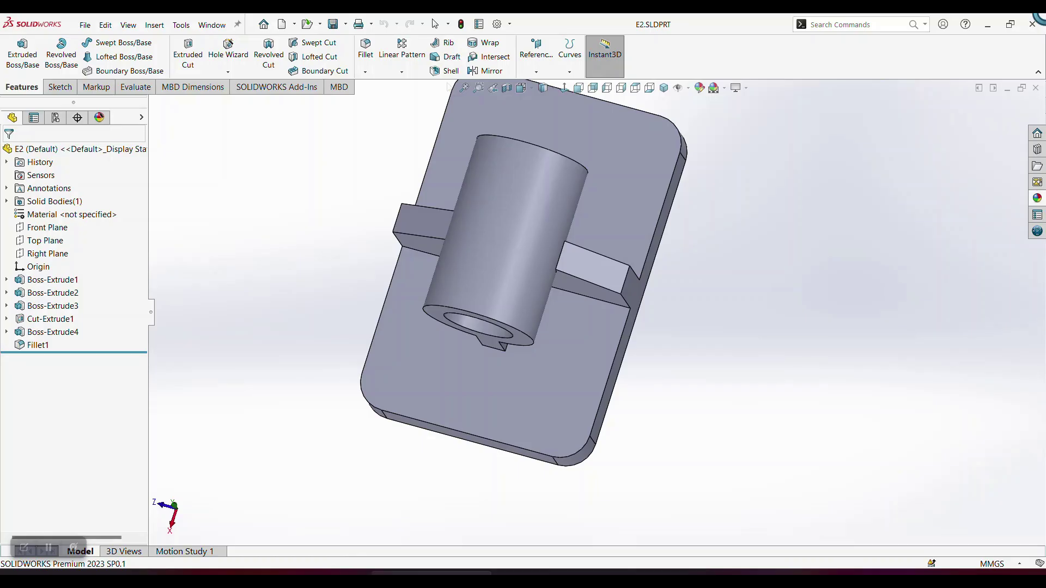
Create a new part and widen its window so that it sits beside the E2 reference part
{"action": "left_click", "coordinate": [494, 86]}
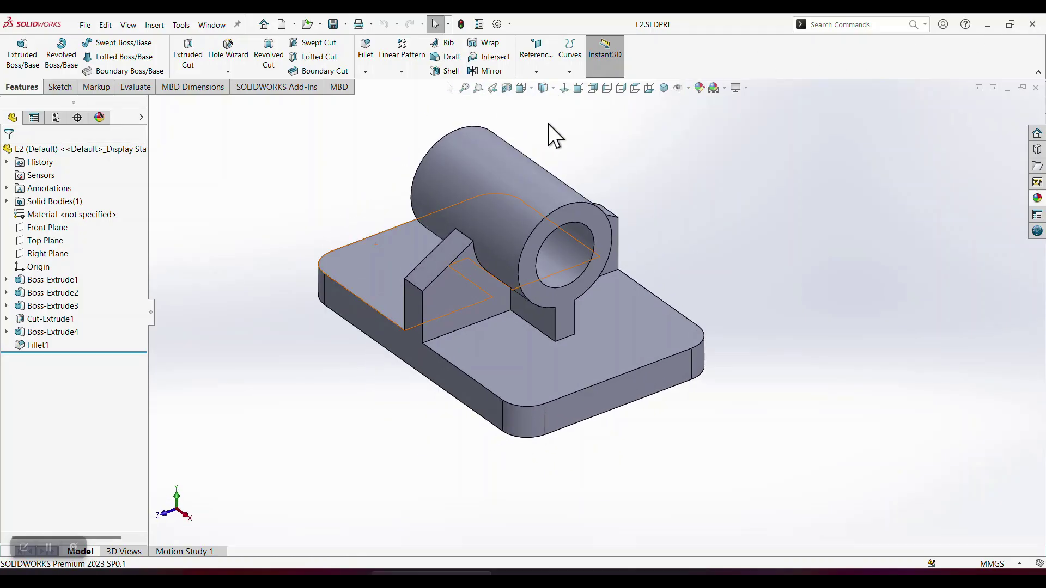
{"action": "scroll", "coordinate": [553, 125], "scroll_direction": "down", "scroll_amount": 2}
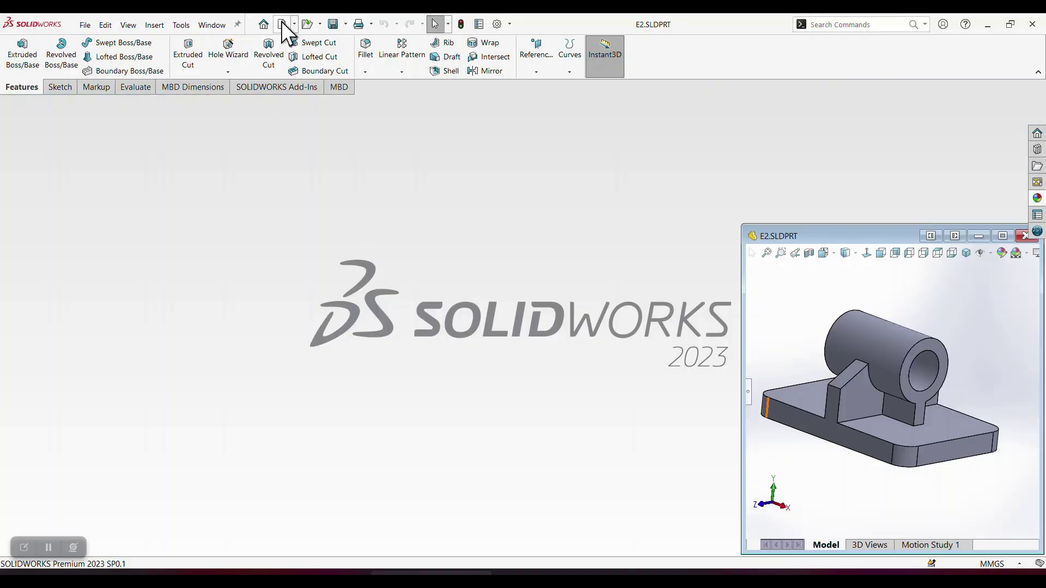
{"action": "left_click", "coordinate": [283, 24]}
{"action": "left_click", "coordinate": [565, 399]}
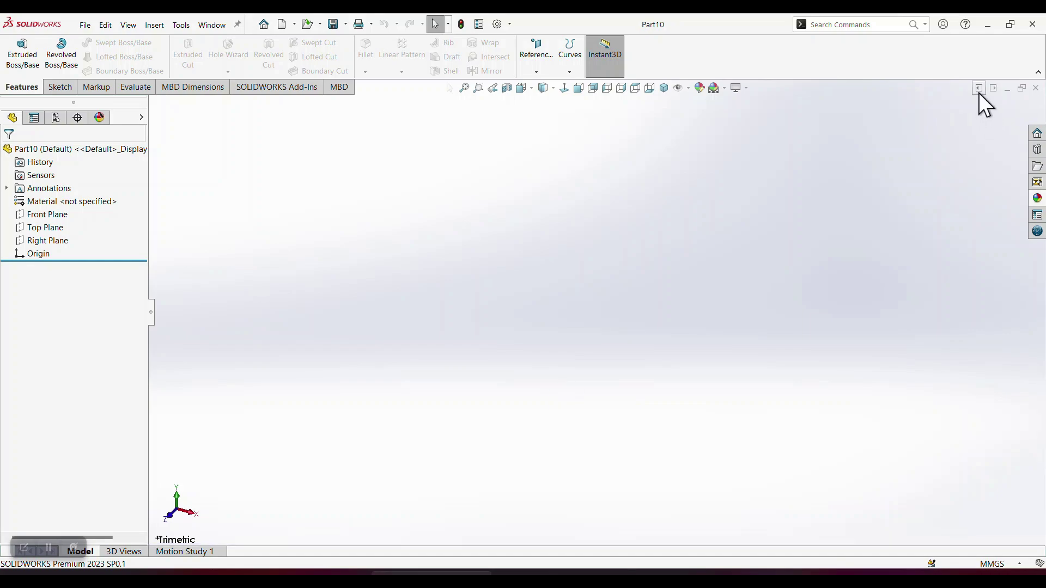
{"action": "left_click", "coordinate": [979, 91]}
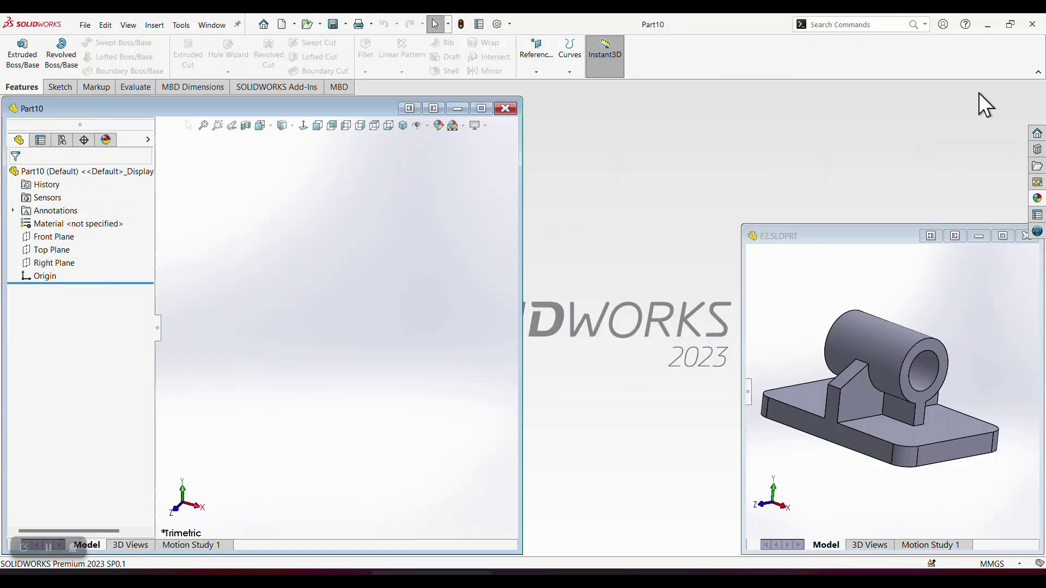
{"action": "left_click_drag", "start_coordinate": [523, 178], "coordinate": [738, 169]}
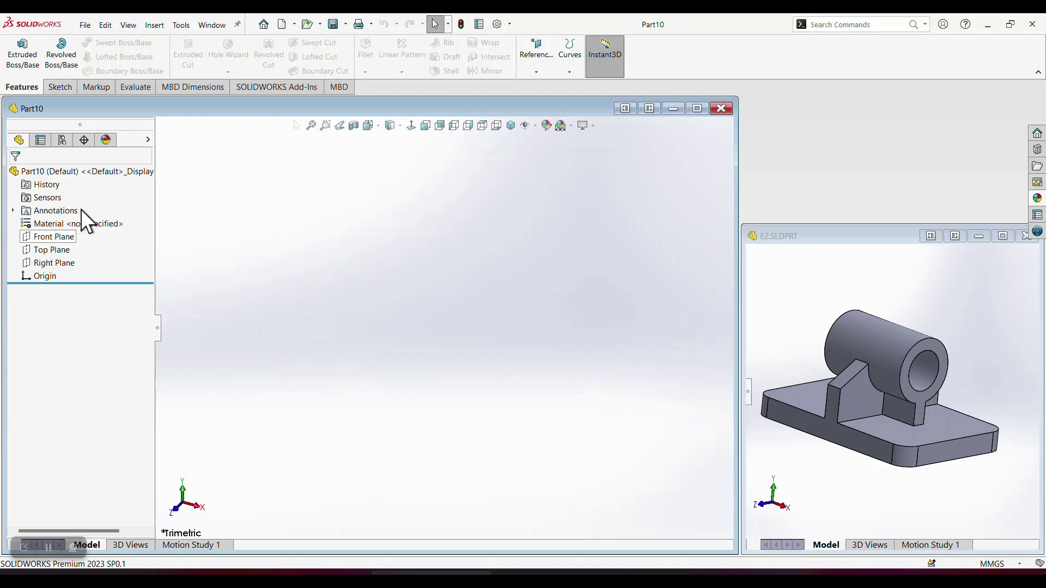
Show the Top Plane in the new part and start a sketch on it
{"action": "left_click", "coordinate": [149, 141]}
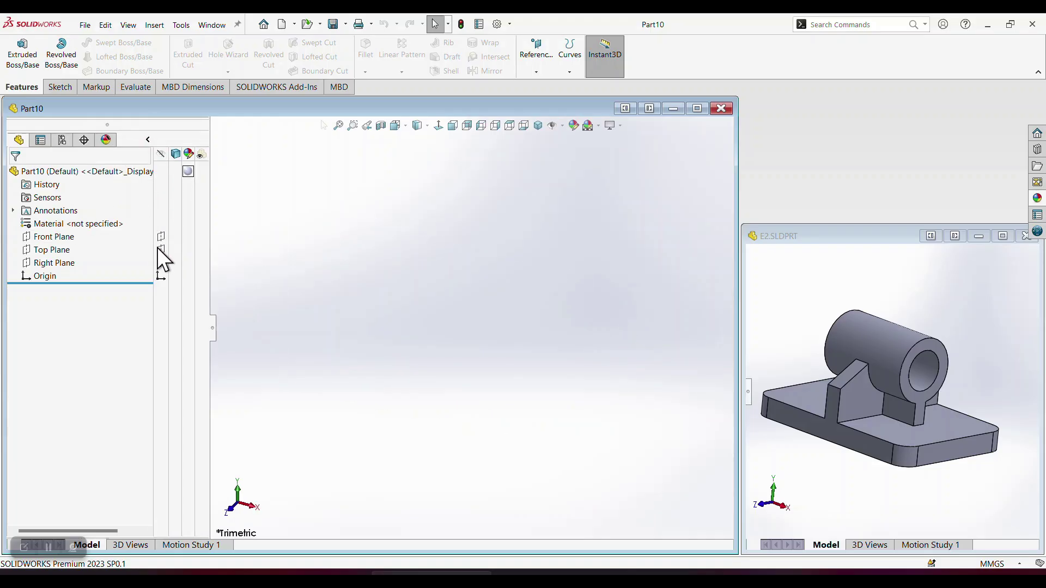
{"action": "left_click", "coordinate": [148, 141]}
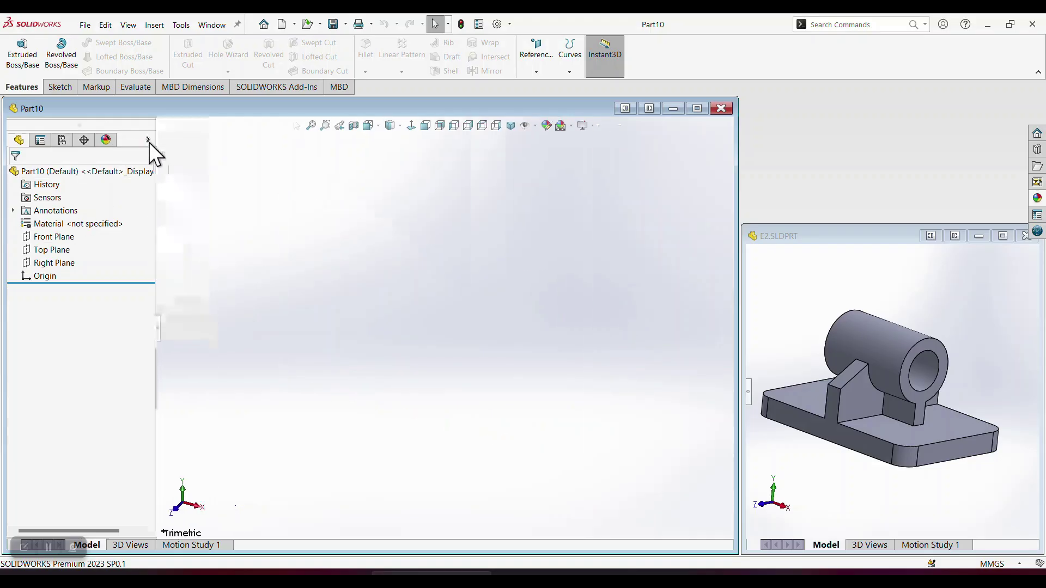
{"action": "right_click", "coordinate": [48, 250]}
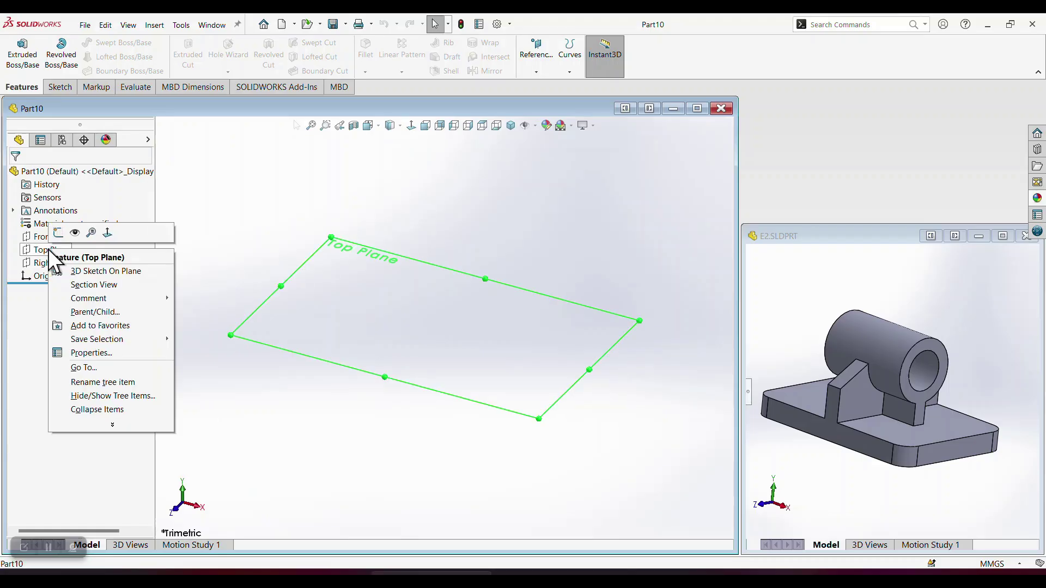
{"action": "left_click", "coordinate": [74, 232]}
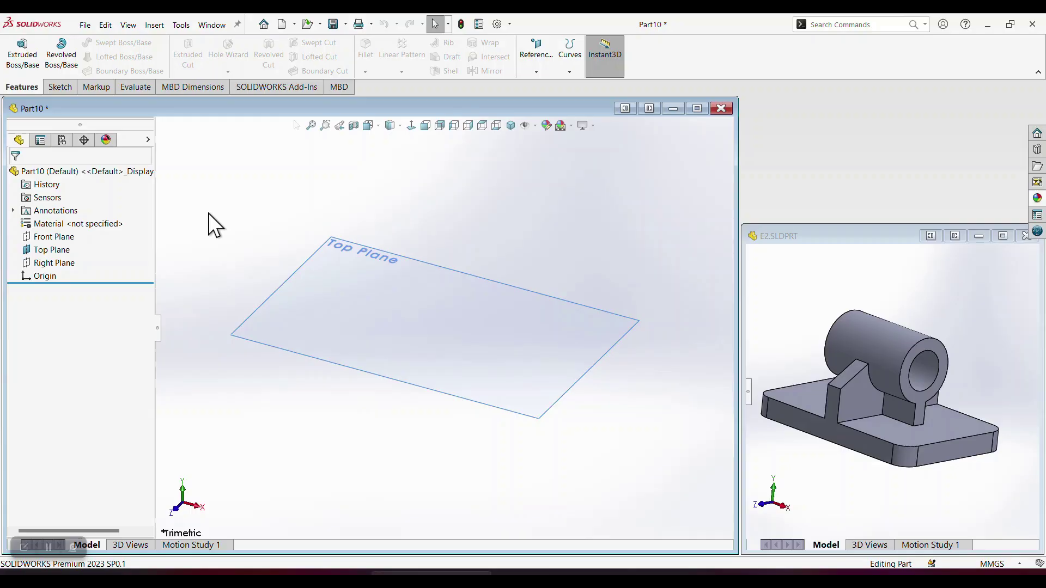
{"action": "left_click", "coordinate": [315, 265]}
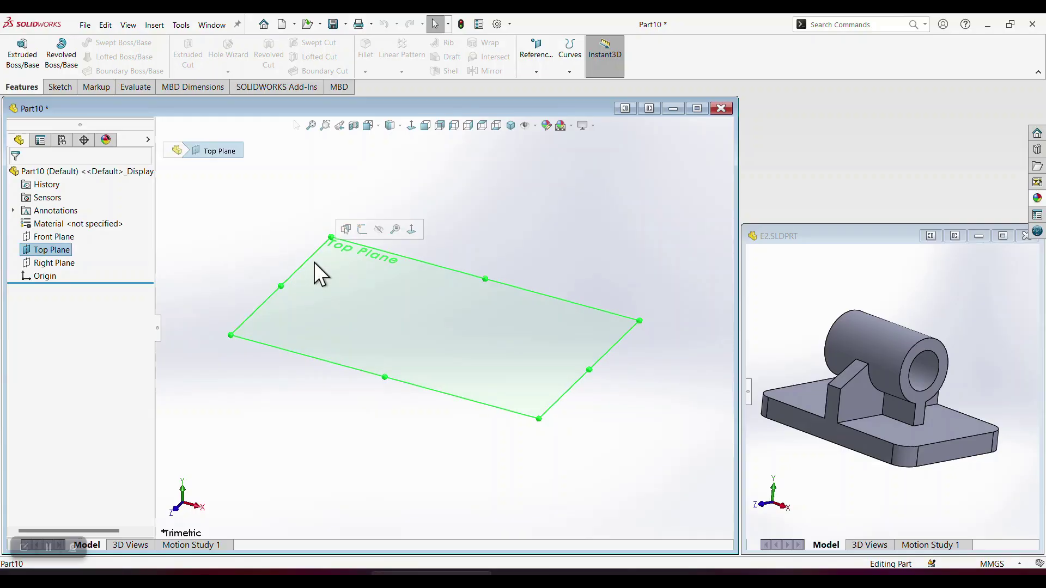
{"action": "left_click", "coordinate": [363, 230]}
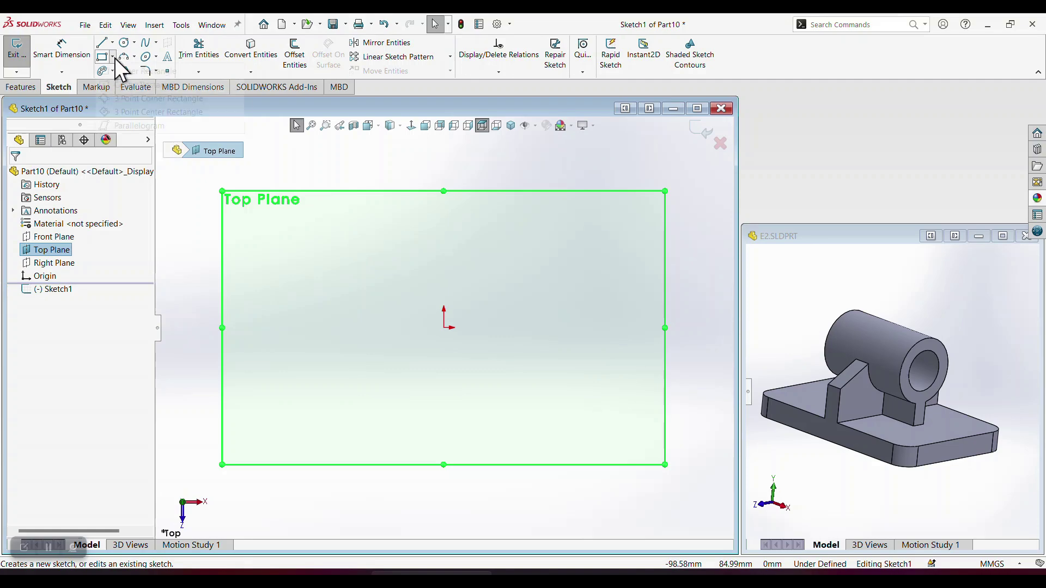
Sketch a center rectangle about 78 by 42 mm, centred on the origin
{"action": "left_click", "coordinate": [112, 57]}
{"action": "left_click", "coordinate": [121, 88]}
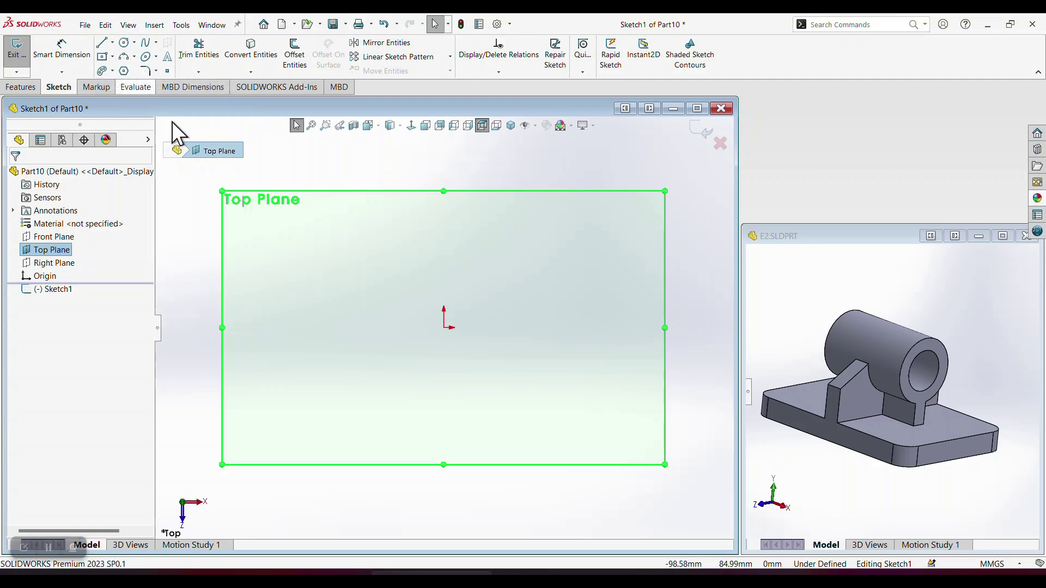
{"action": "left_click", "coordinate": [444, 328]}
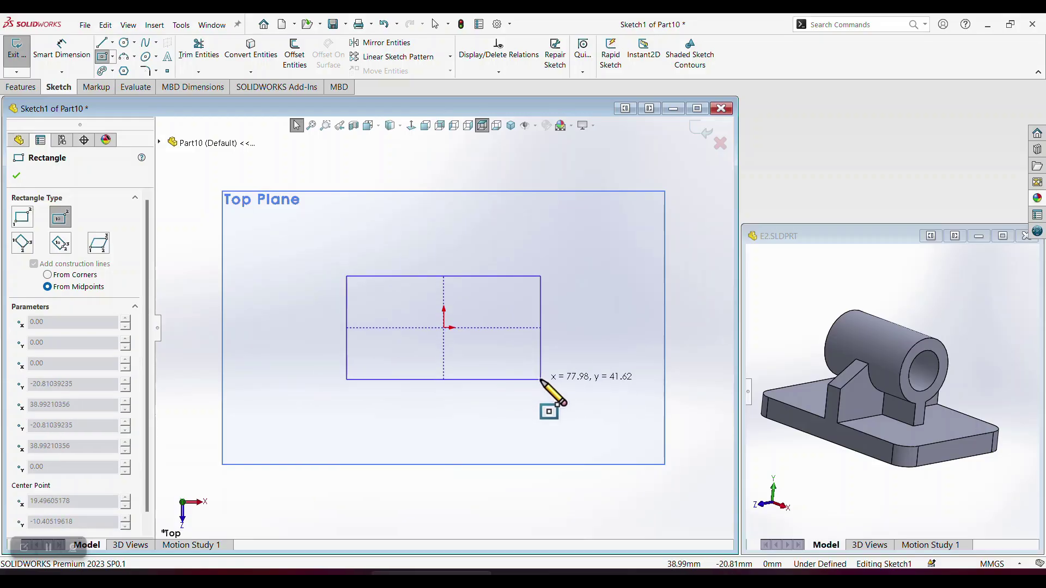
{"action": "left_click", "coordinate": [541, 380]}
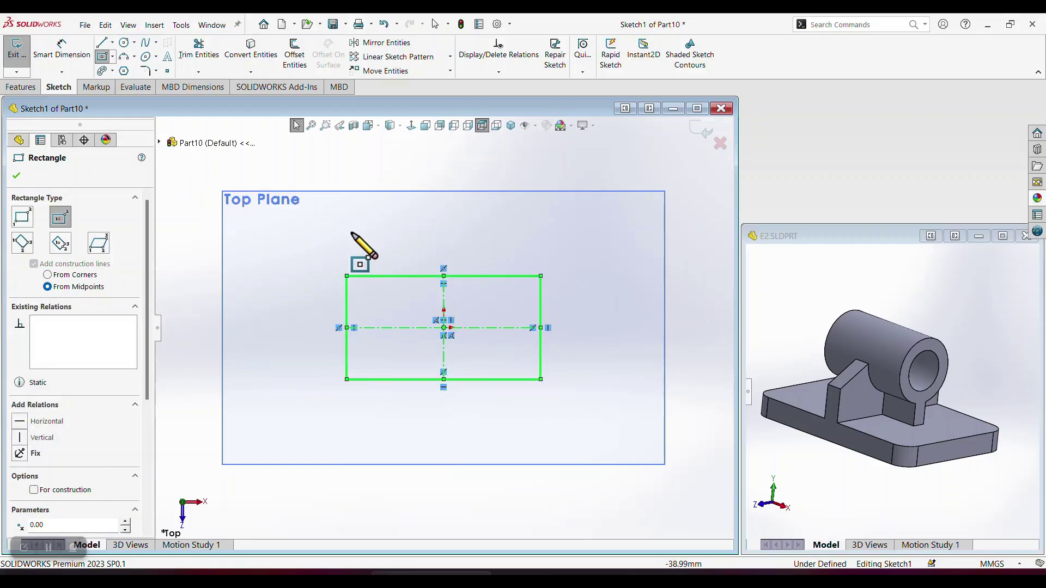
Dimension the rectangle 60 mm horizontally and 40 mm vertically and finish the sketch
{"action": "left_click", "coordinate": [90, 57]}
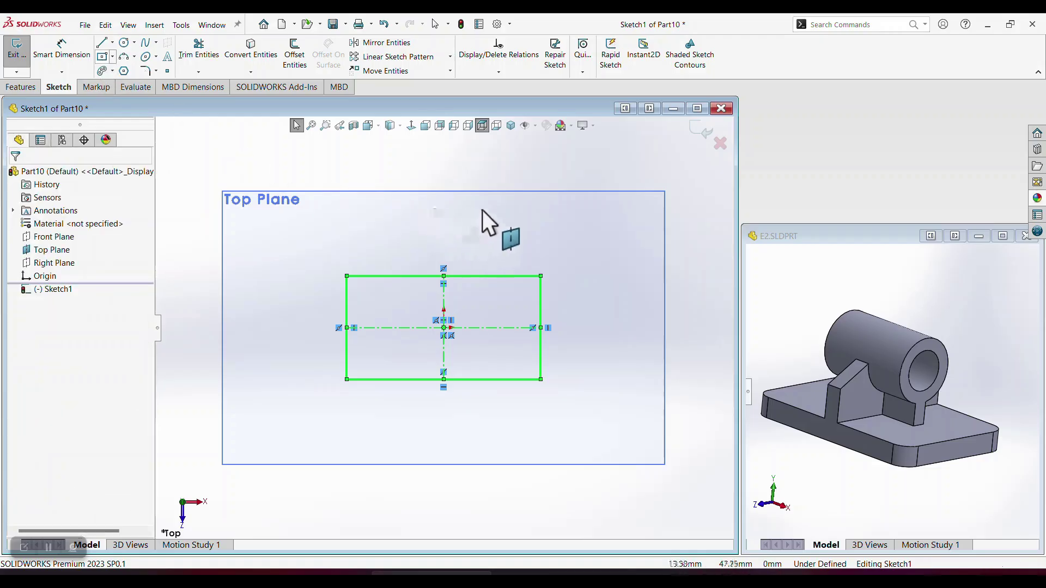
{"action": "scroll", "coordinate": [447, 303], "scroll_direction": "up", "scroll_amount": 1}
{"action": "left_click", "coordinate": [444, 300]}
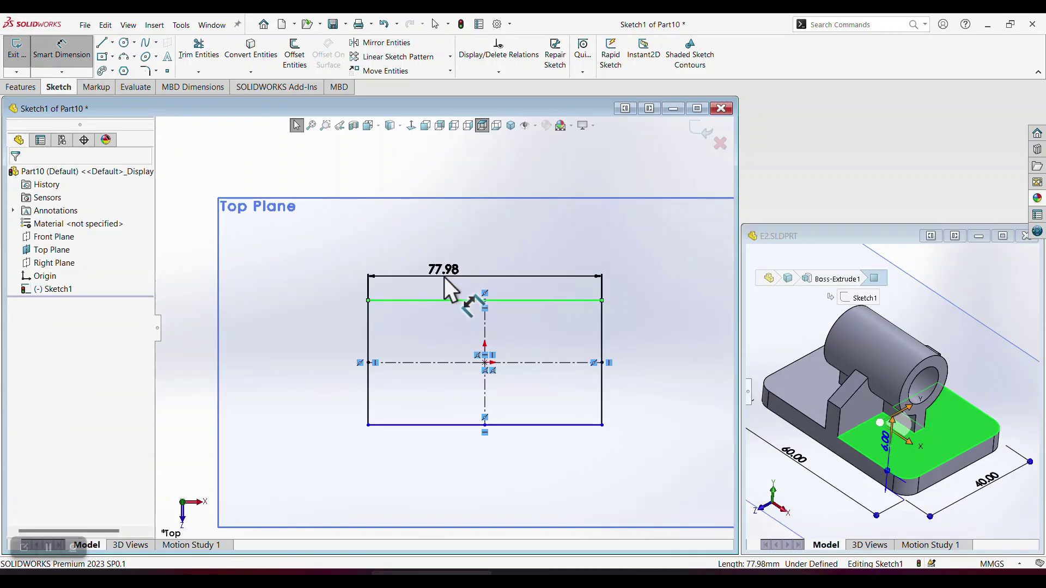
{"action": "left_click", "coordinate": [444, 277]}
{"action": "type", "text": "60"}
{"action": "key", "text": "Return"}
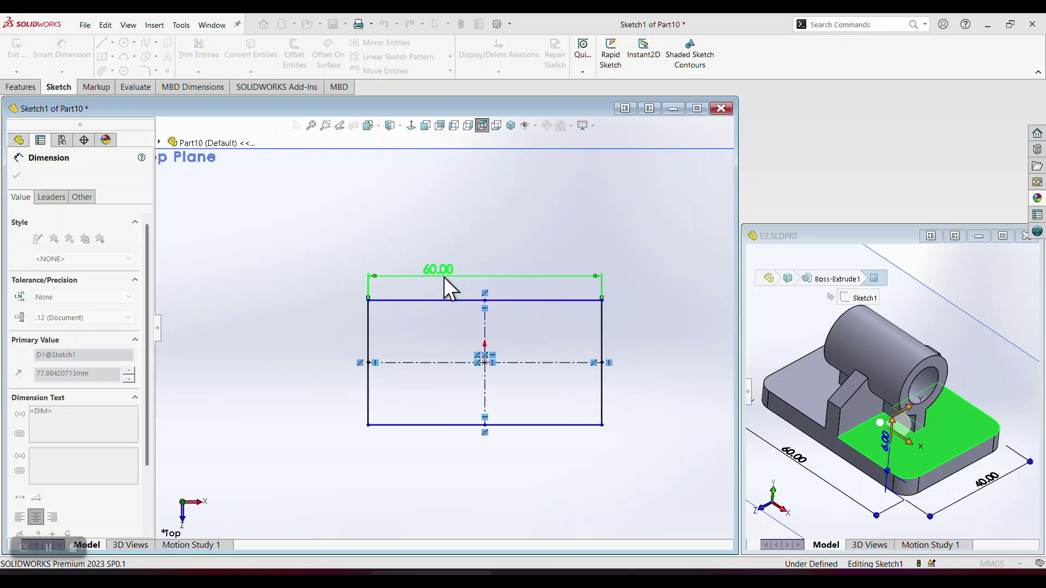
{"action": "left_click", "coordinate": [368, 346]}
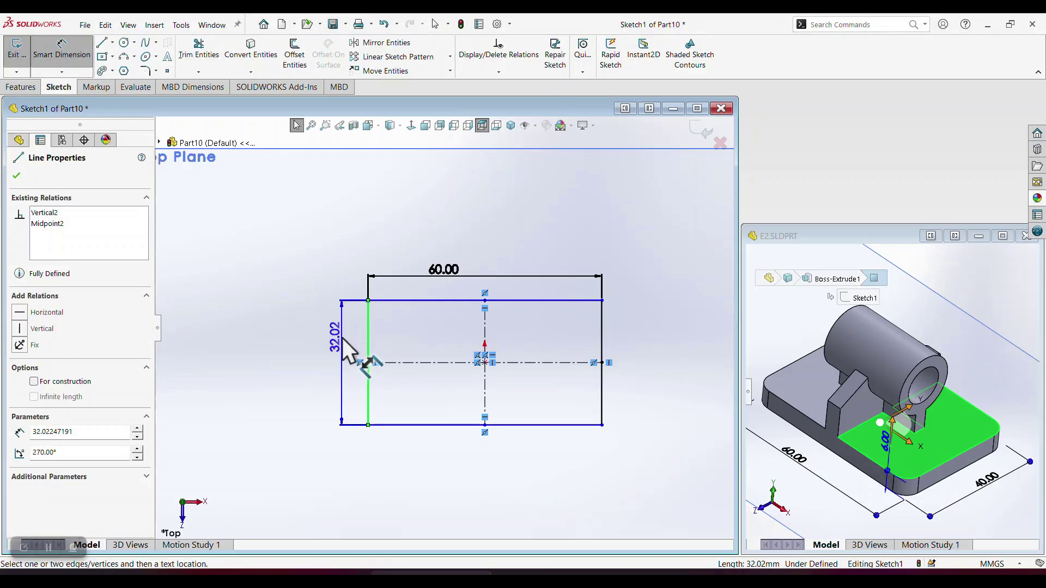
{"action": "left_click", "coordinate": [342, 346]}
{"action": "type", "text": "40"}
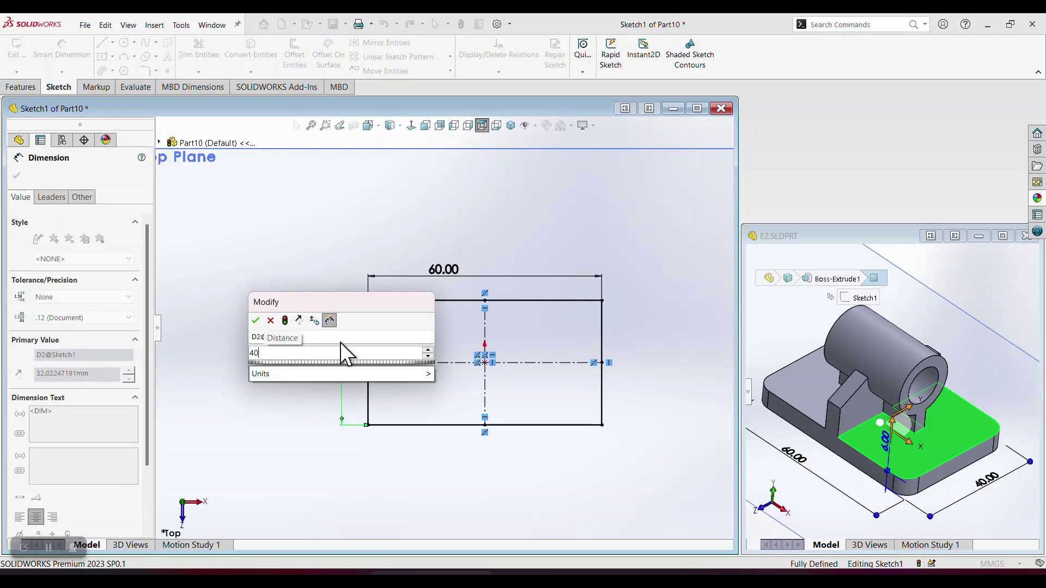
{"action": "key", "text": "Return"}
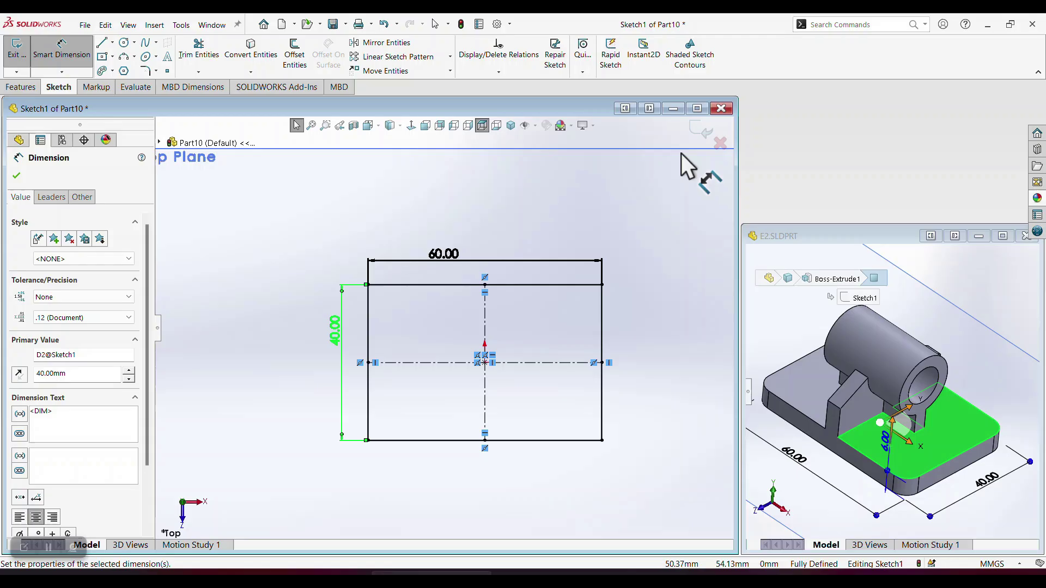
{"action": "left_click", "coordinate": [707, 134]}
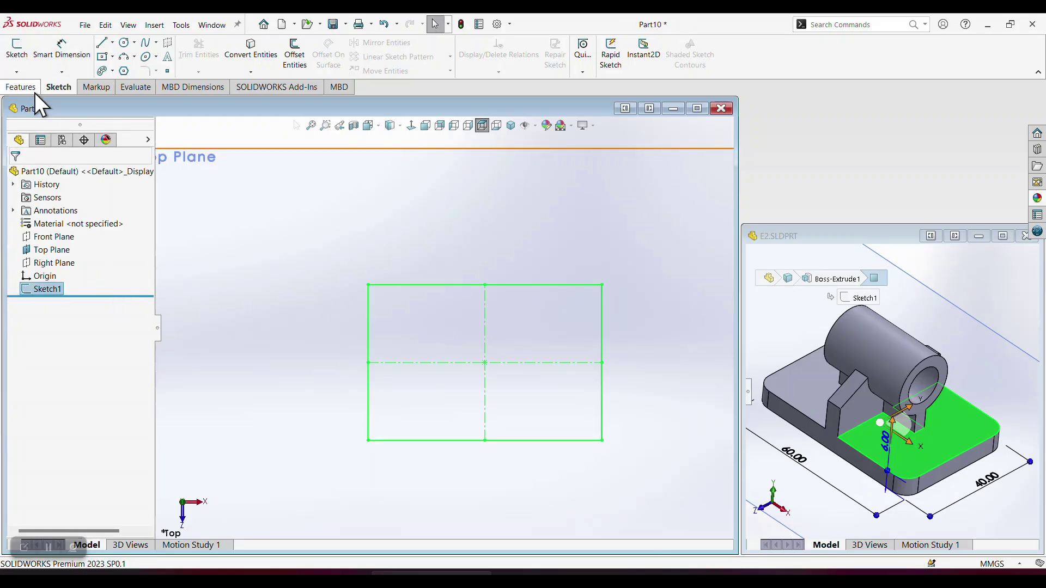
Extrude the rectangle 6 mm upward as a blind boss to form the base plate
{"action": "left_click", "coordinate": [22, 87]}
{"action": "left_click", "coordinate": [31, 54]}
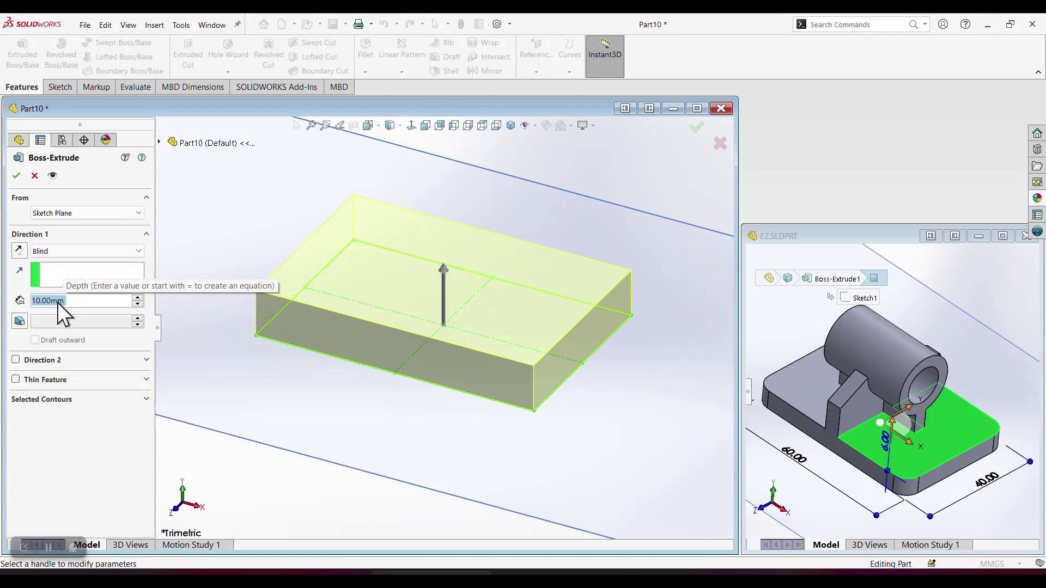
{"action": "type", "text": "6"}
{"action": "key", "text": "Return"}
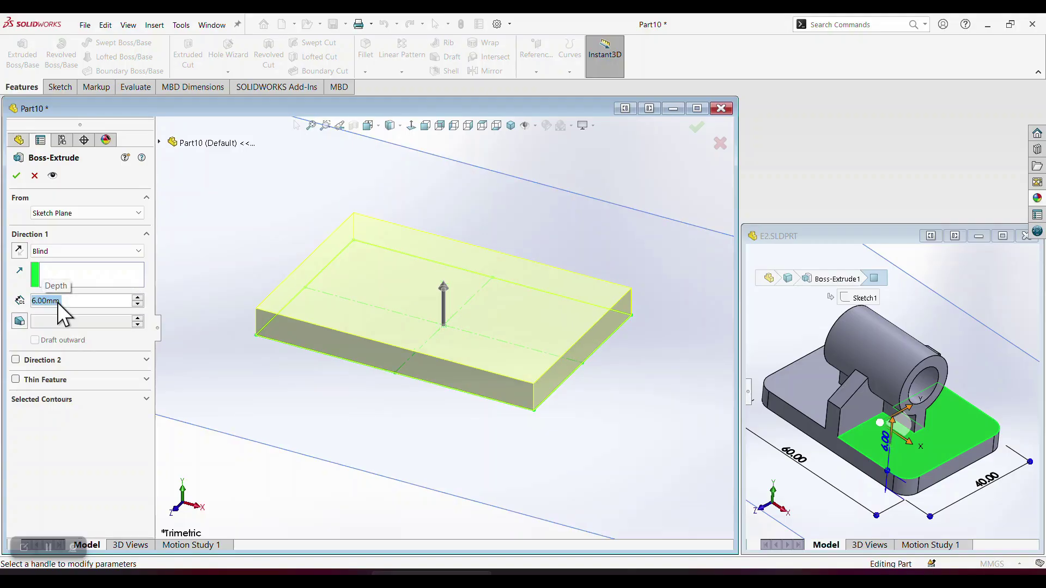
{"action": "left_click", "coordinate": [16, 175]}
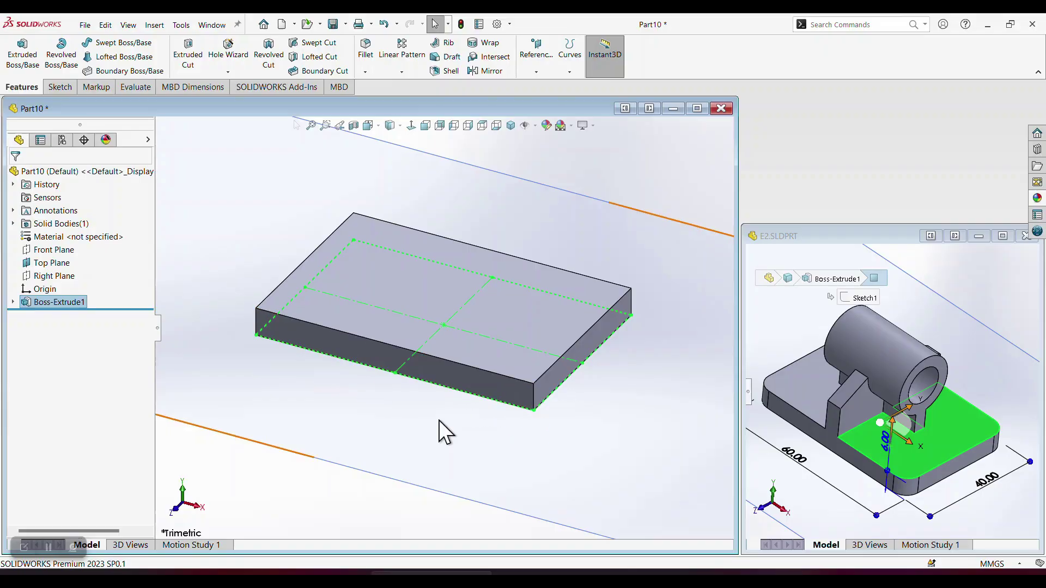
{"action": "left_click", "coordinate": [253, 476]}
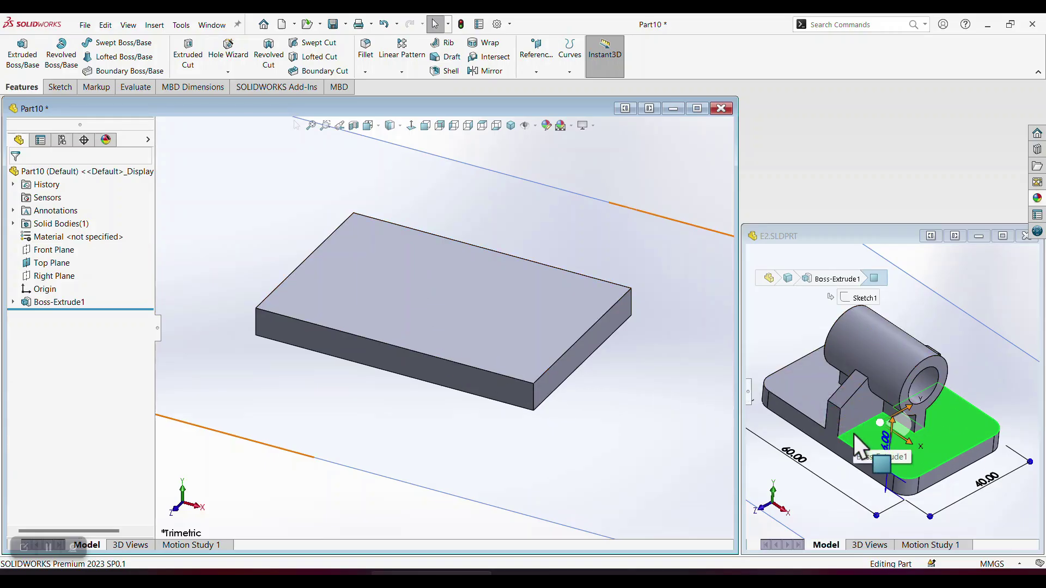
Fillet the base plate's four vertical corner edges with a 6 mm radius
{"action": "left_click", "coordinate": [366, 60]}
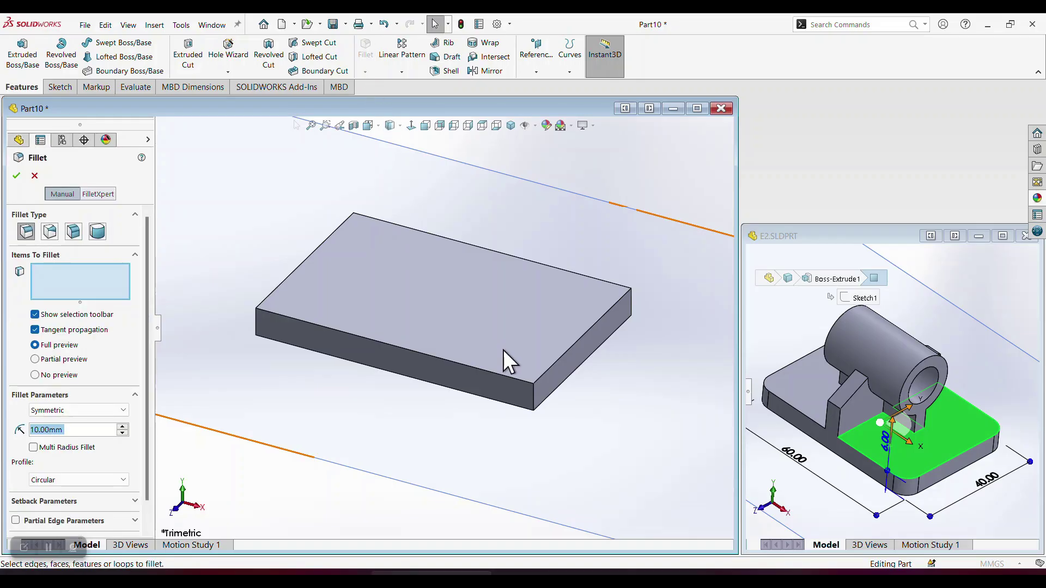
{"action": "left_click", "coordinate": [533, 392]}
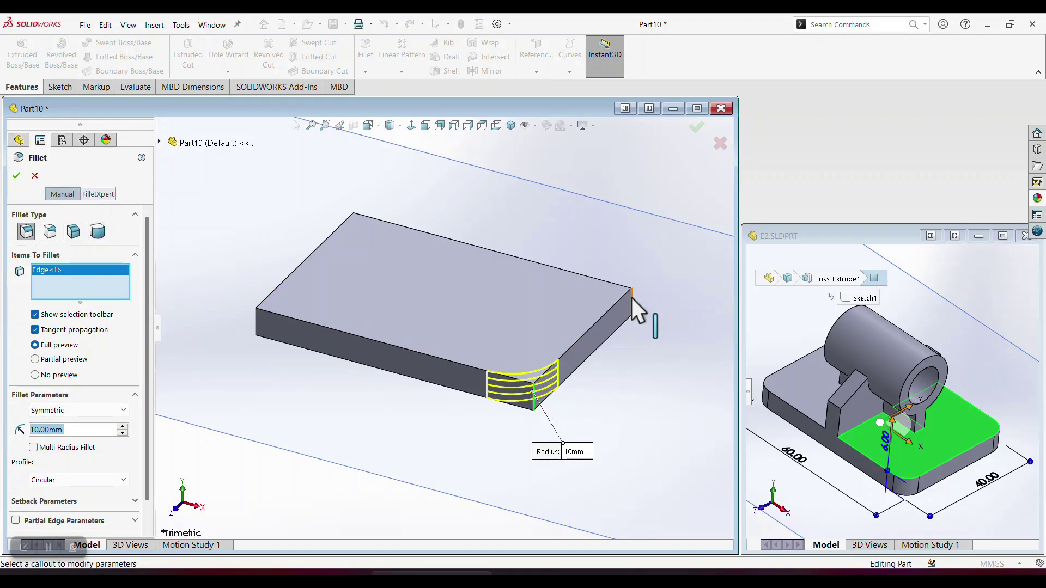
{"action": "left_click", "coordinate": [632, 297]}
{"action": "left_click", "coordinate": [261, 316]}
{"action": "middle_click_drag", "start_coordinate": [293, 318], "coordinate": [315, 311]}
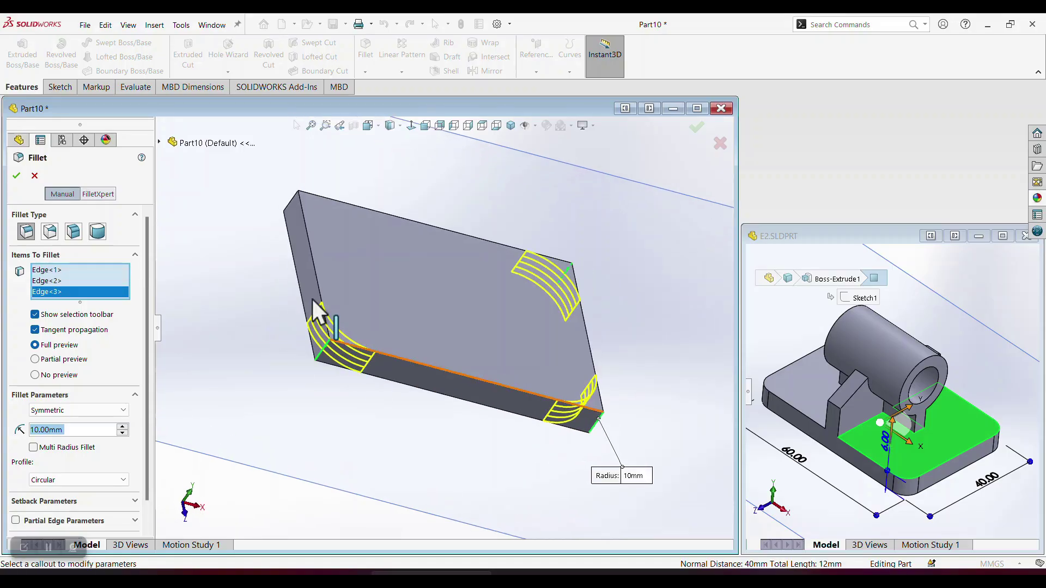
{"action": "left_click", "coordinate": [289, 215]}
{"action": "middle_click_drag", "start_coordinate": [327, 339], "coordinate": [304, 276]}
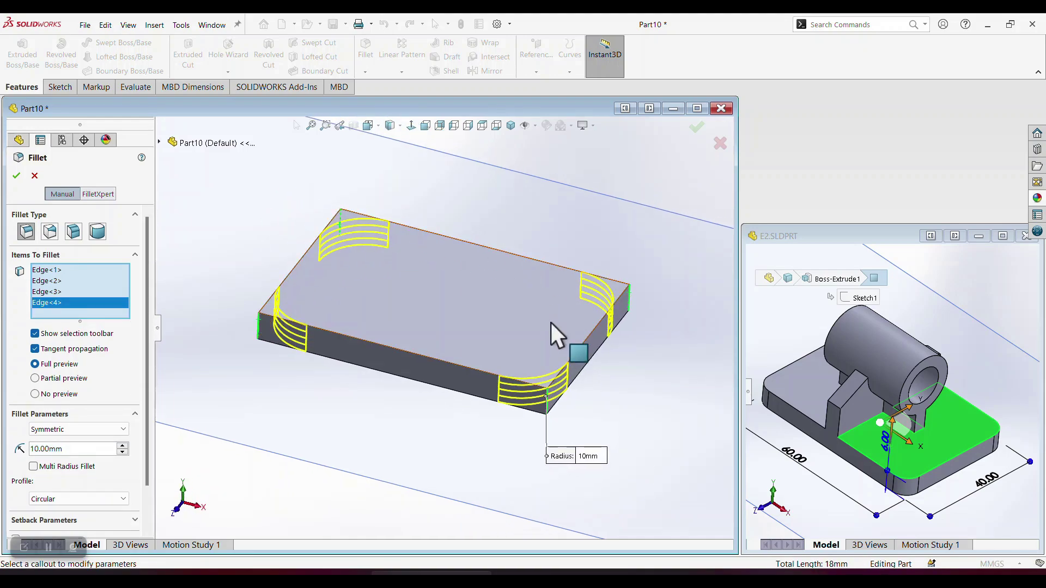
{"action": "left_click_drag", "start_coordinate": [77, 449], "coordinate": [28, 457]}
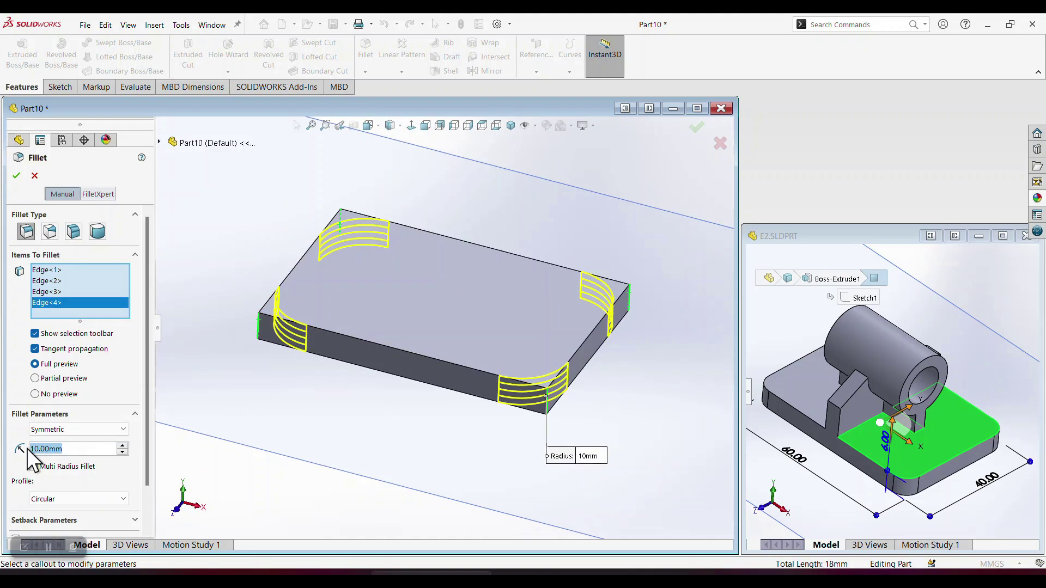
{"action": "type", "text": "6"}
{"action": "key", "text": "Return"}
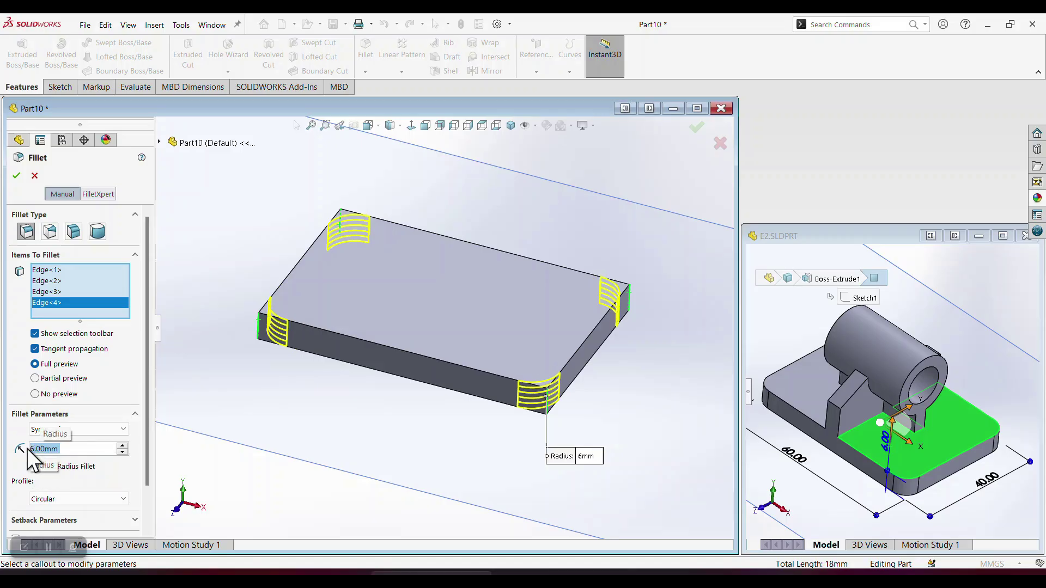
{"action": "left_click", "coordinate": [16, 176]}
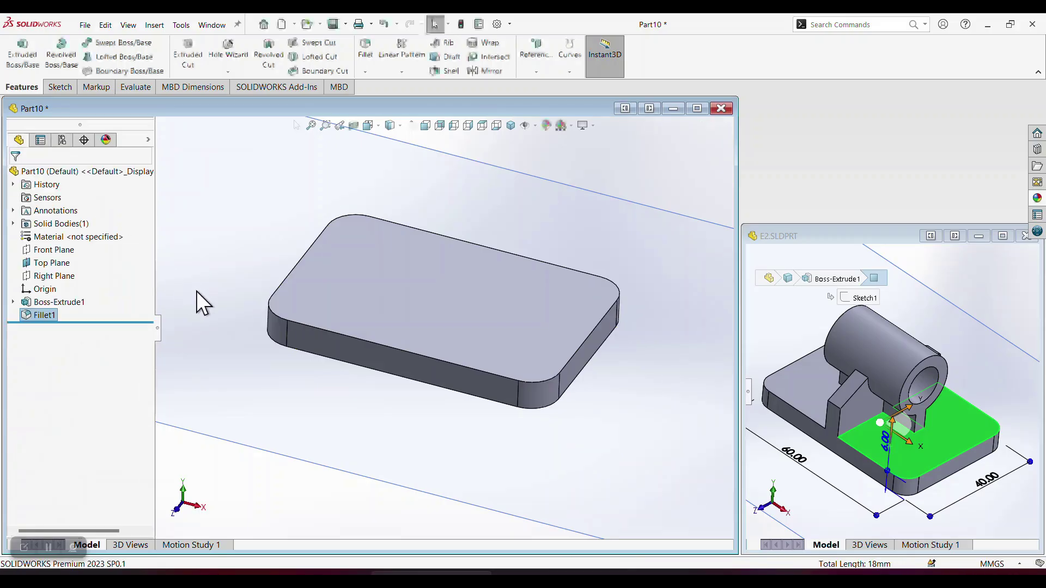
Show the Front Plane and the Right Plane in the part
{"action": "middle_click_drag", "start_coordinate": [338, 334], "coordinate": [330, 378]}
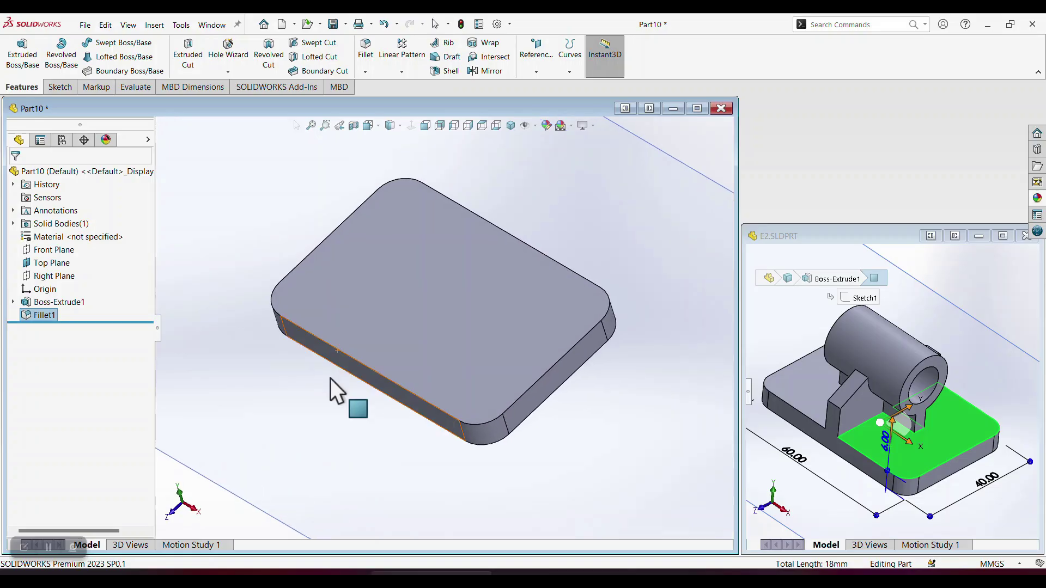
{"action": "key", "text": "f"}
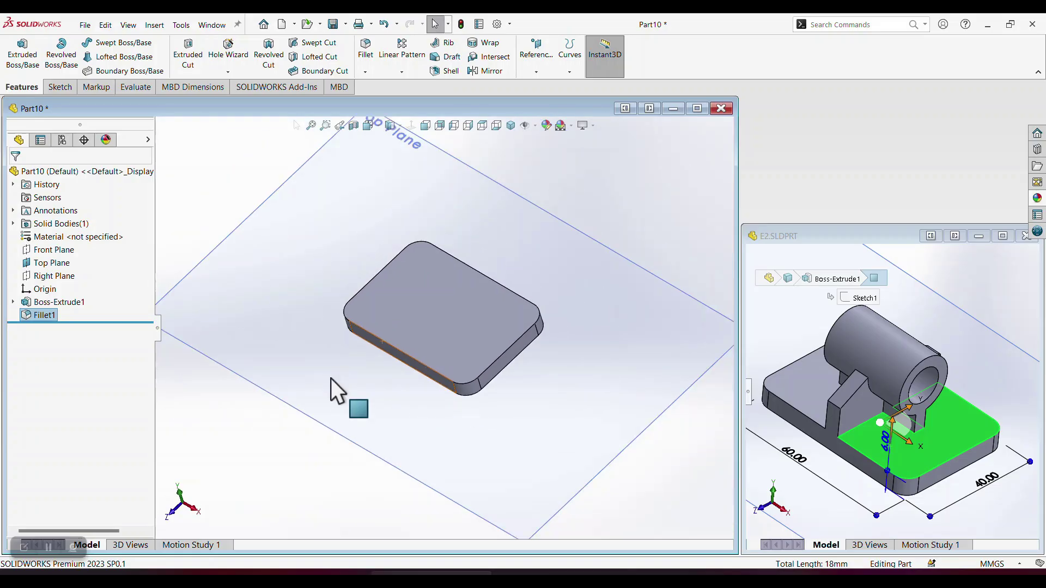
{"action": "right_click", "coordinate": [44, 251]}
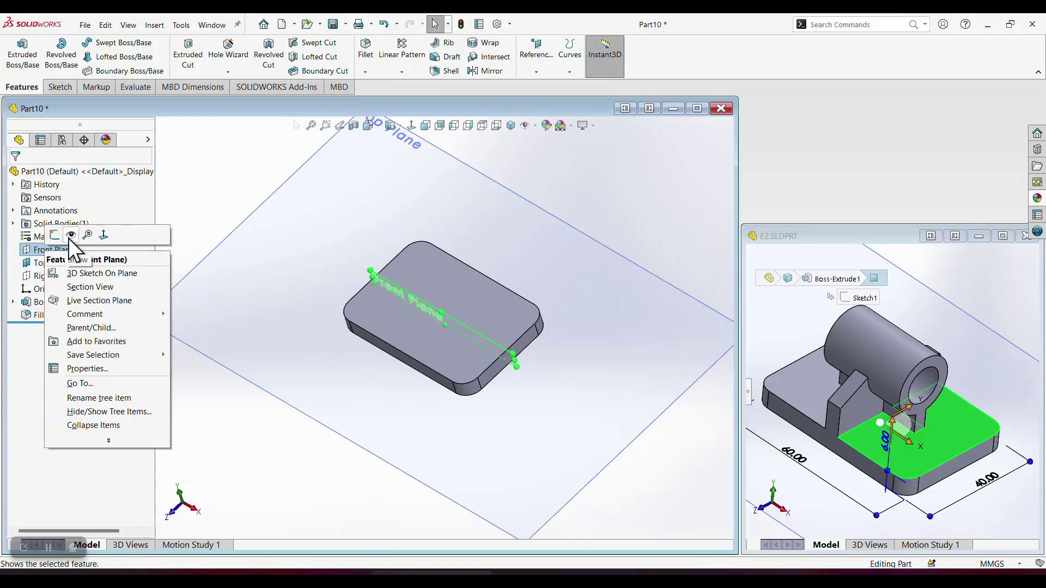
{"action": "key", "text": "Escape"}
{"action": "right_click", "coordinate": [53, 276]}
{"action": "left_click", "coordinate": [66, 263]}
Examine the supporting rib's sketch dimensions in the E2 reference part, moving its 120° angle dimension clear
{"action": "middle_click_drag", "start_coordinate": [817, 414], "coordinate": [843, 400]}
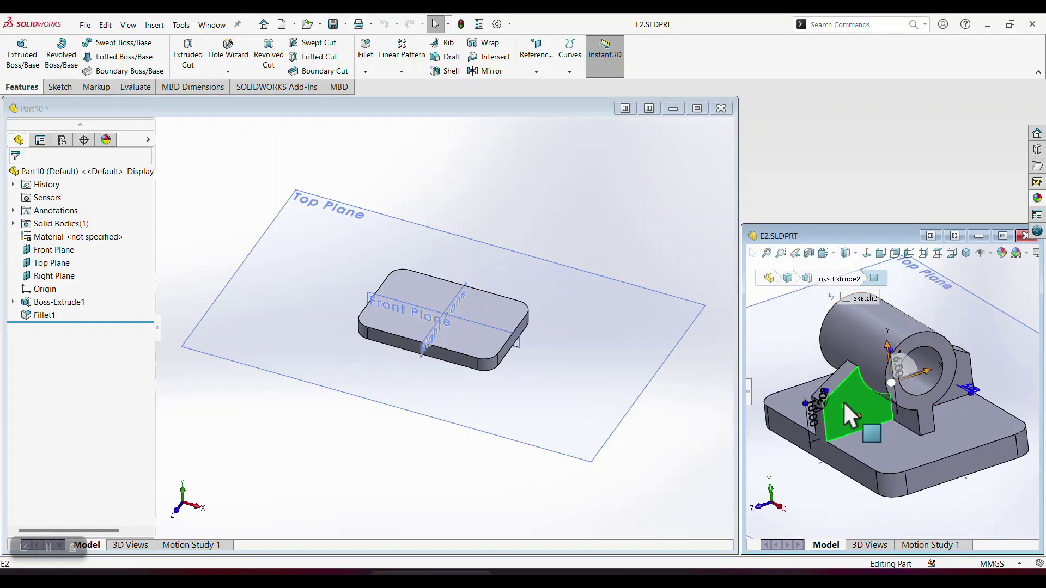
{"action": "scroll", "coordinate": [842, 412], "scroll_direction": "down", "scroll_amount": 3}
{"action": "scroll", "coordinate": [840, 413], "scroll_direction": "down", "scroll_amount": 2}
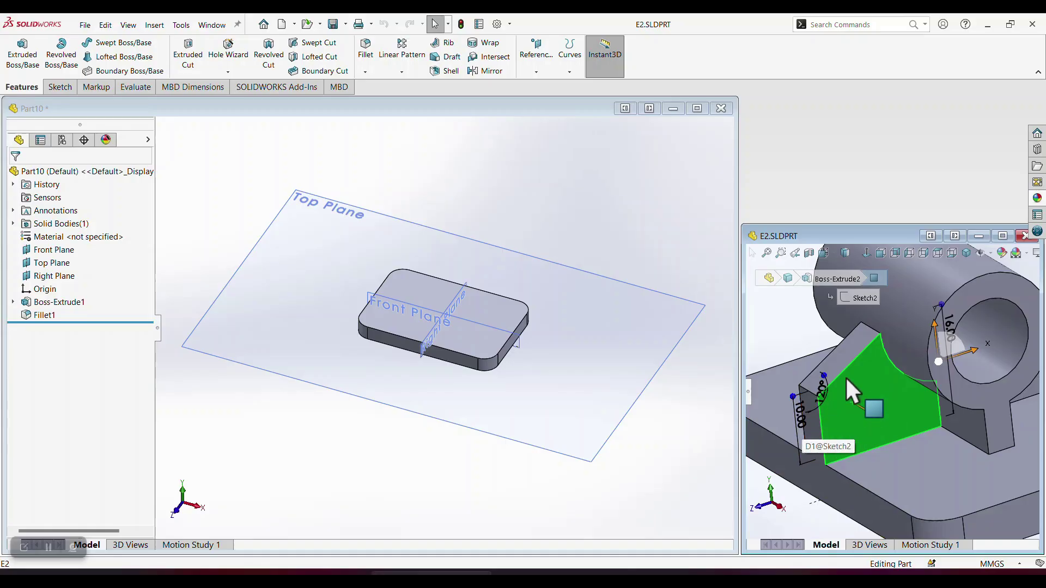
{"action": "left_click_drag", "start_coordinate": [859, 343], "coordinate": [839, 402]}
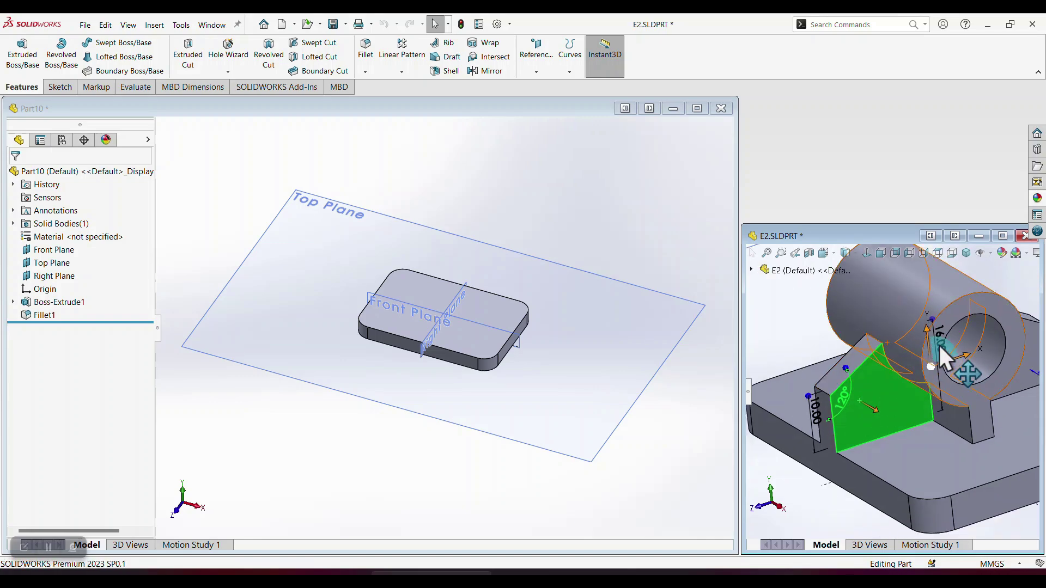
Return to the new part and start a sketch on its Right Plane, viewed face-on
{"action": "left_click", "coordinate": [414, 468]}
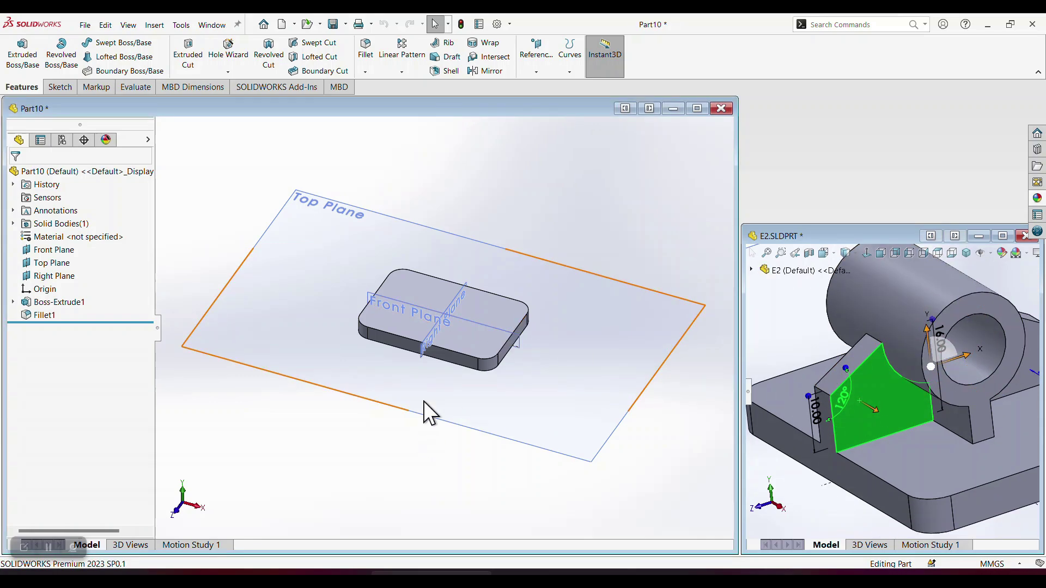
{"action": "left_click", "coordinate": [435, 334]}
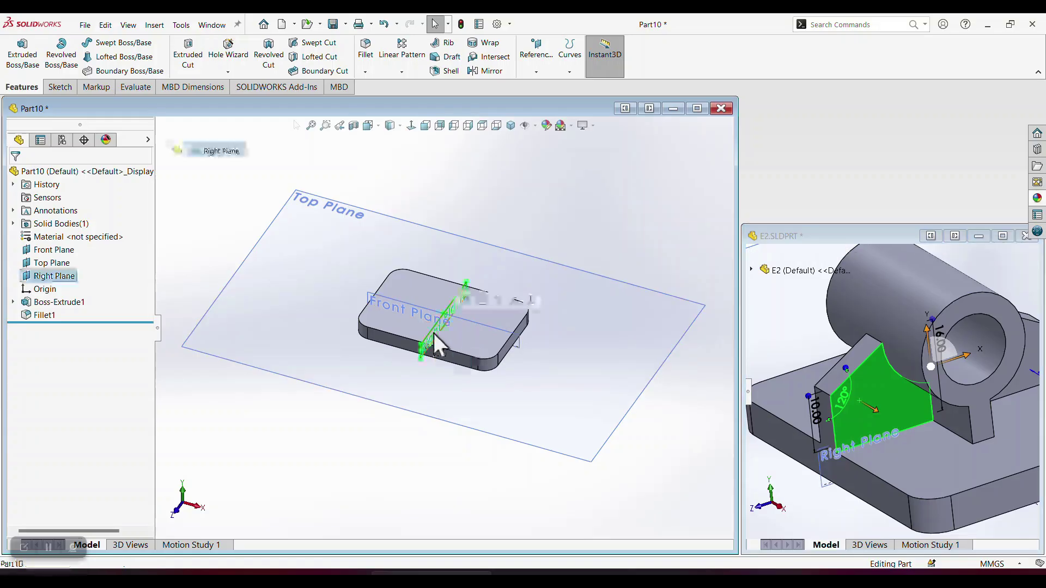
{"action": "left_click", "coordinate": [482, 301]}
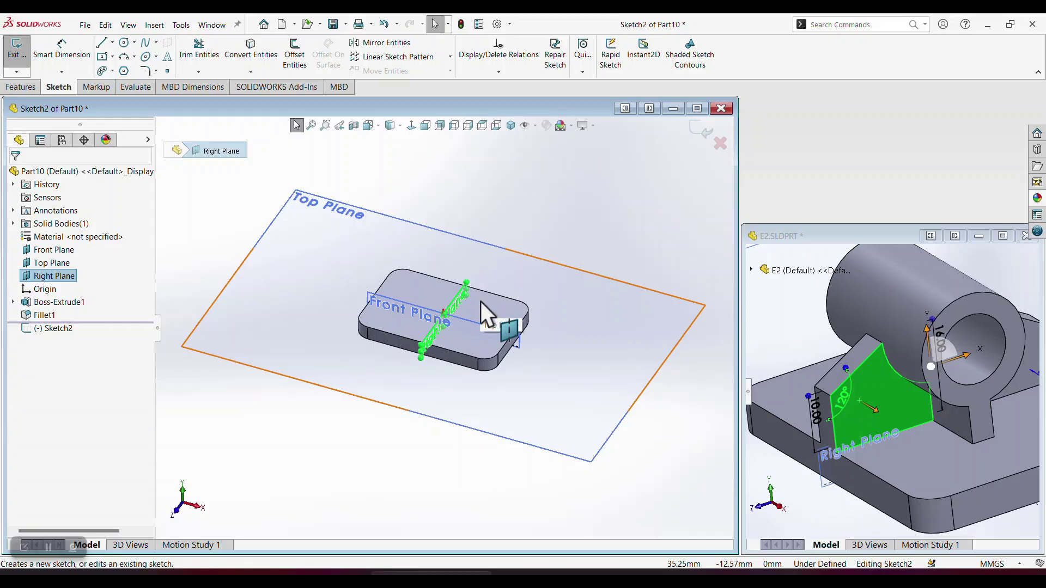
{"action": "key", "text": "space"}
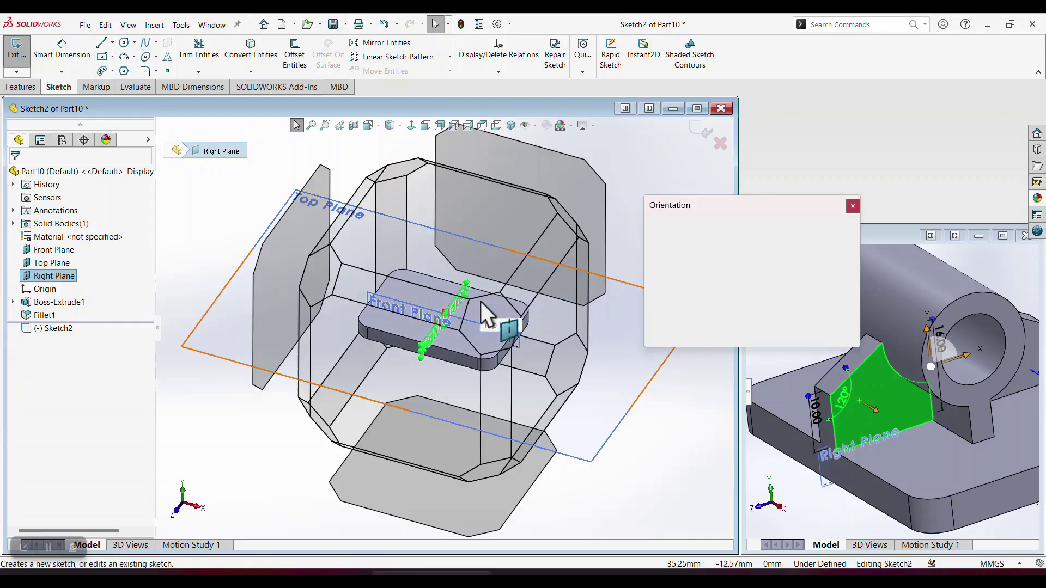
{"action": "key", "text": "ctrl+8"}
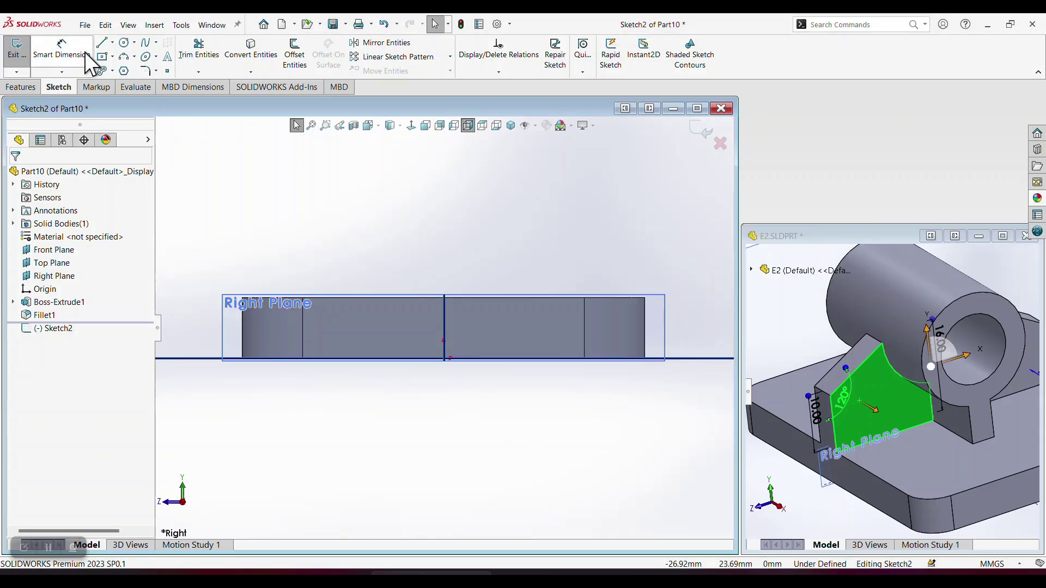
Sketch a closed five-line rib profile from the plate's upper-left corner to its centre, 20 mm wide, about 7.6 mm outer and 12.5 mm inner height, with sloped corner
{"action": "key", "text": "l"}
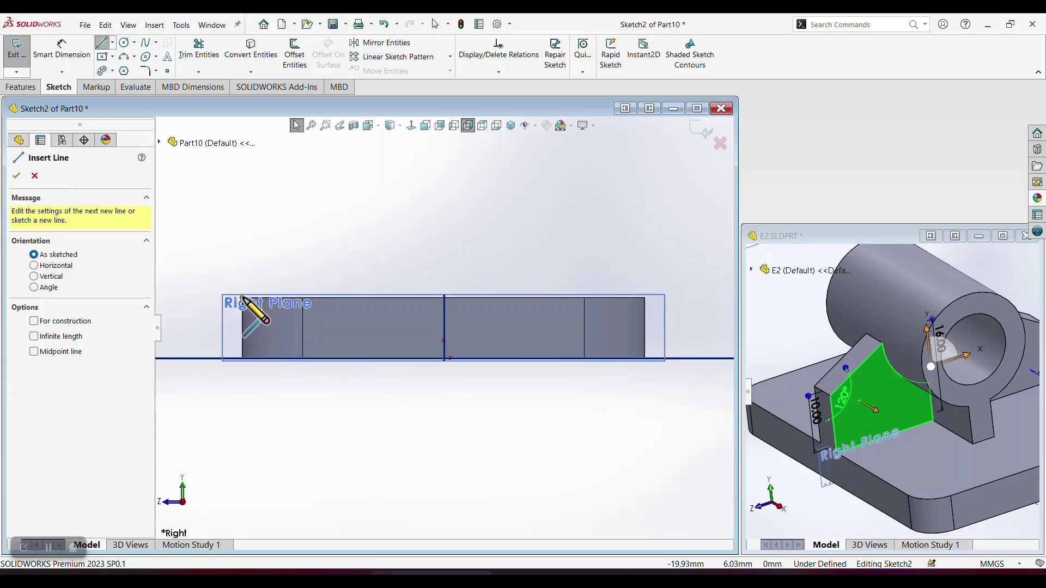
{"action": "mouse_move", "coordinate": [255, 282]}
{"action": "middle_mouse_down"}
{"action": "mouse_move", "coordinate": [250, 299]}
{"action": "mouse_move", "coordinate": [262, 297]}
{"action": "middle_mouse_up"}
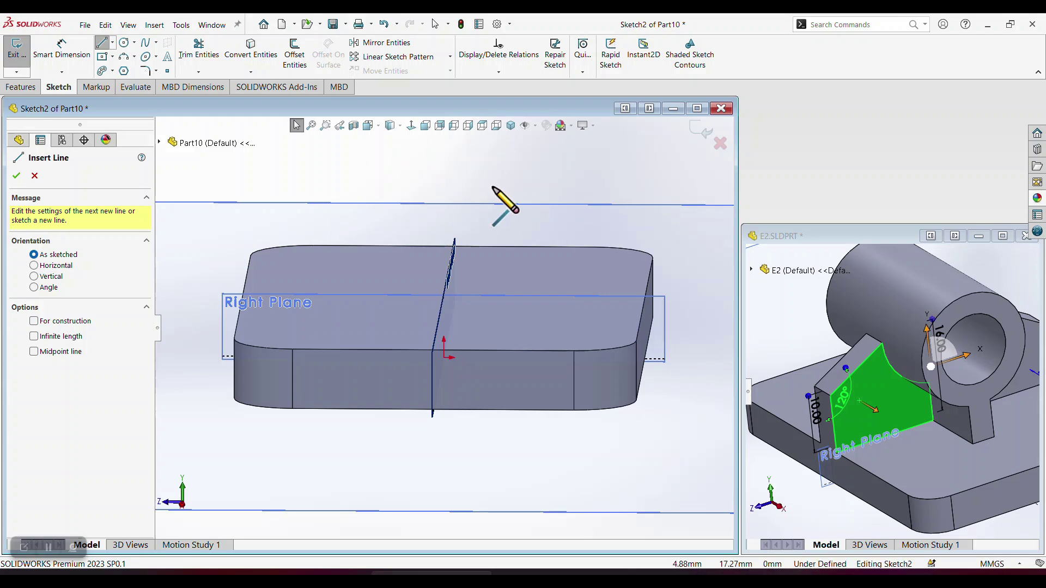
{"action": "left_click", "coordinate": [339, 129]}
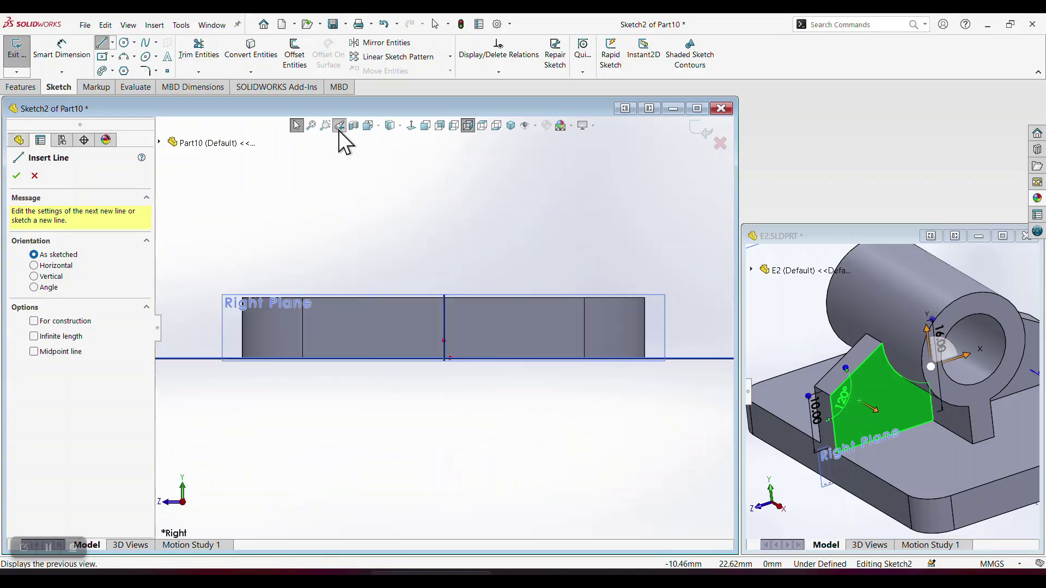
{"action": "left_click", "coordinate": [242, 298]}
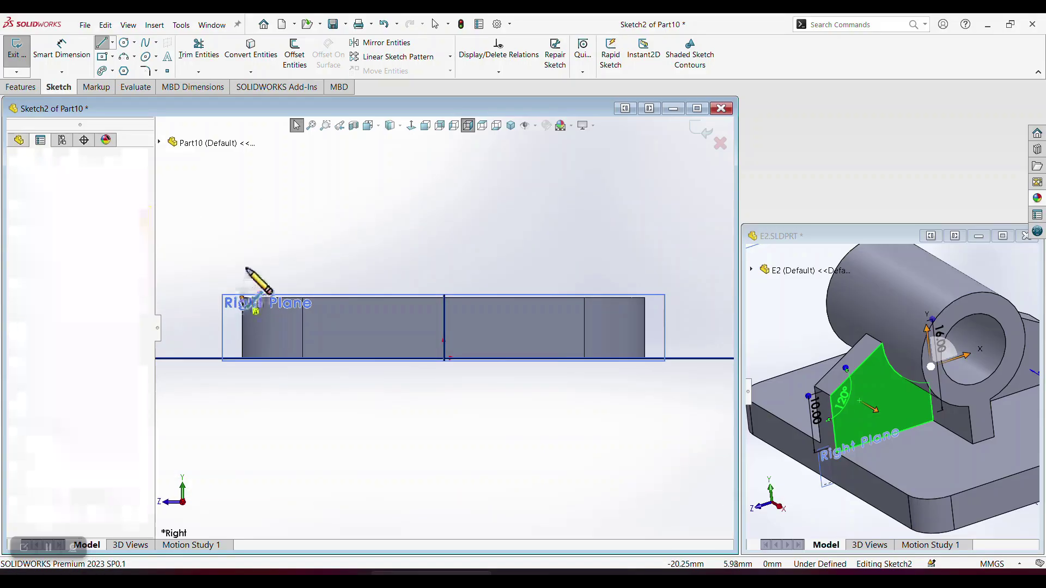
{"action": "left_click", "coordinate": [242, 221]}
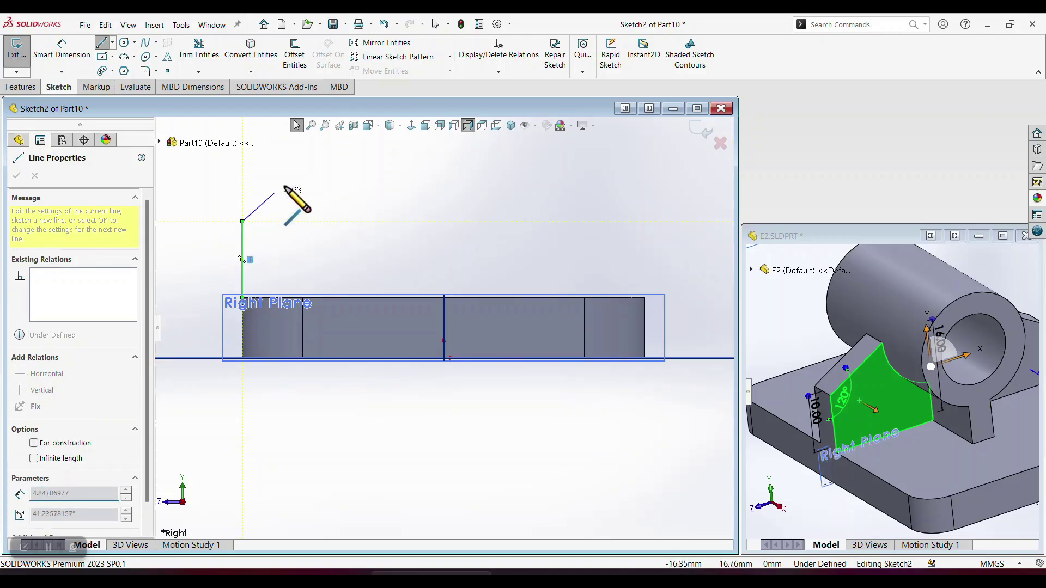
{"action": "left_click", "coordinate": [327, 172]}
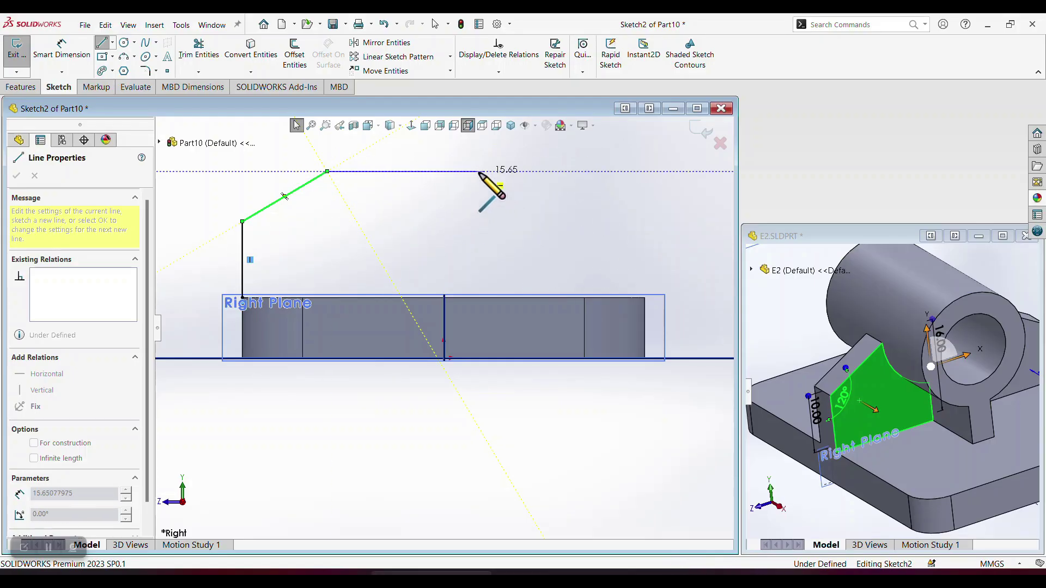
{"action": "left_click", "coordinate": [443, 172]}
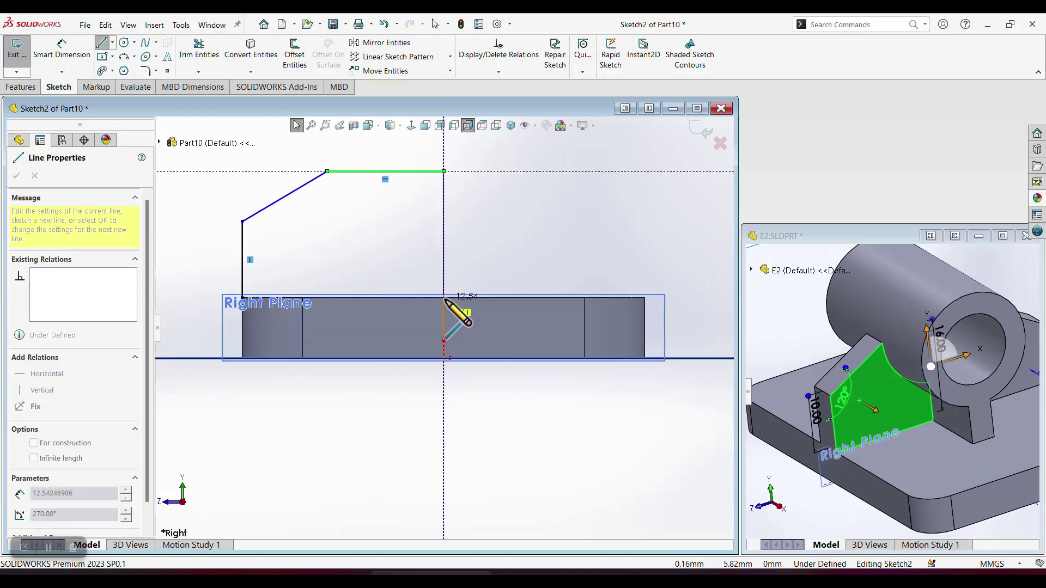
{"action": "left_click", "coordinate": [443, 298]}
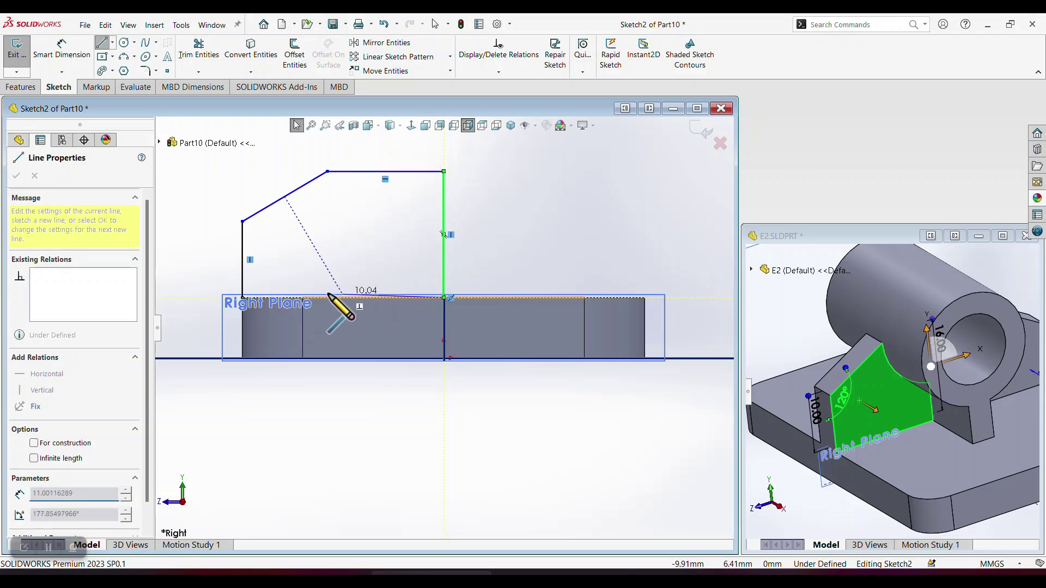
{"action": "left_click", "coordinate": [241, 297]}
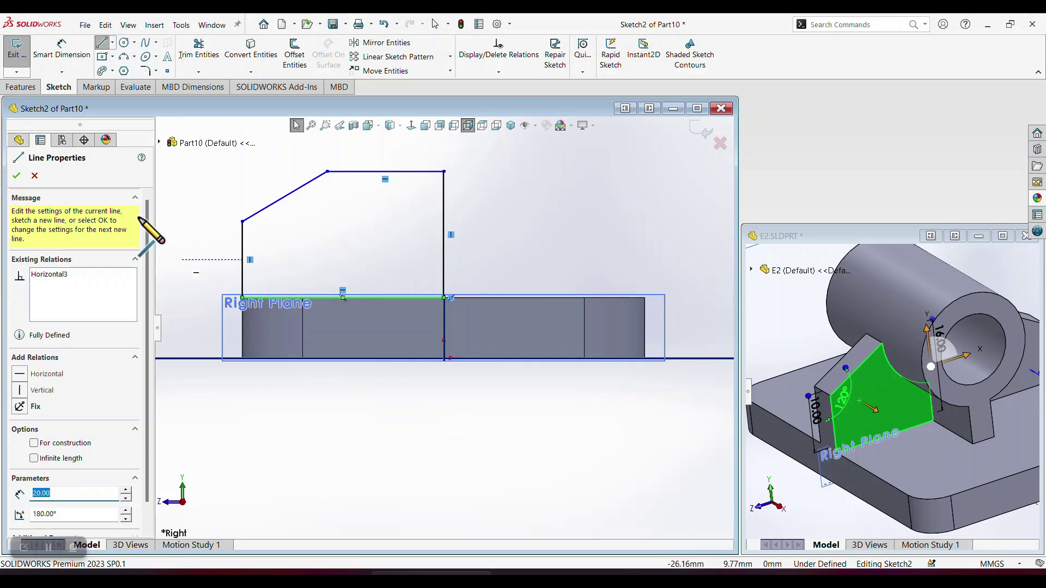
{"action": "left_click", "coordinate": [16, 175]}
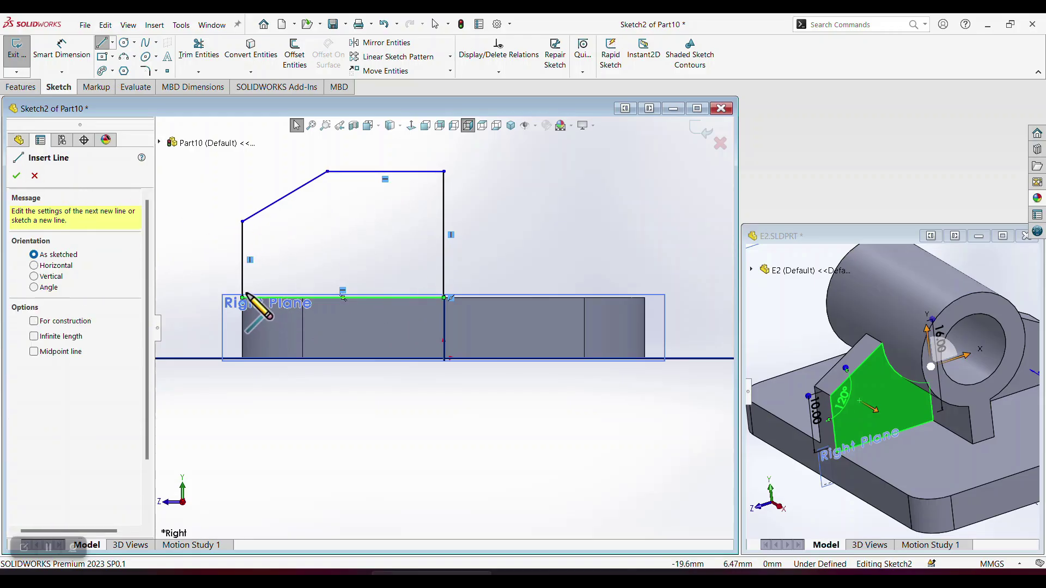
Dimension the height of the rib profile's short outer vertical line
{"action": "left_click", "coordinate": [79, 60]}
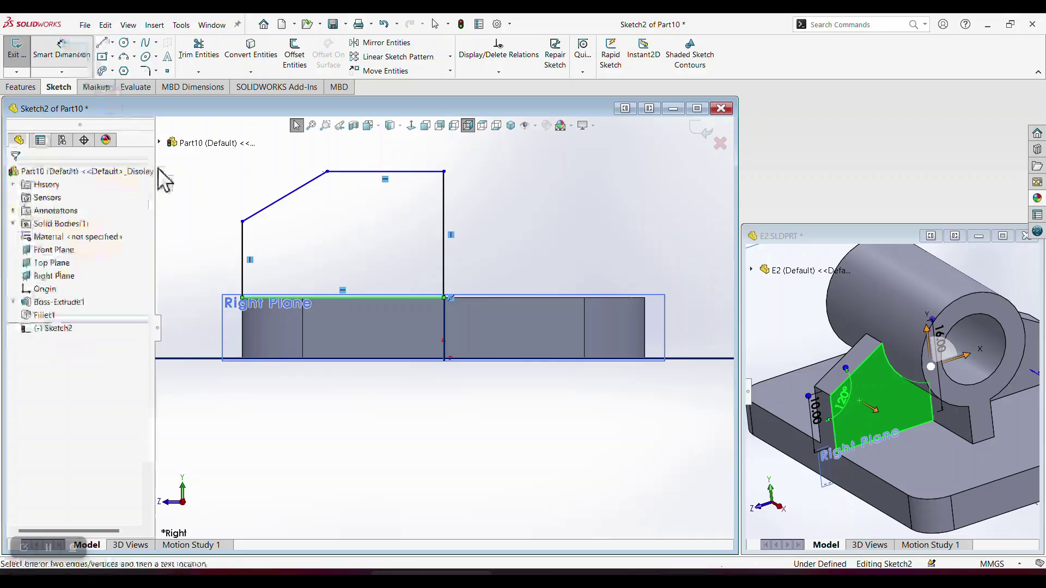
{"action": "left_click", "coordinate": [245, 253]}
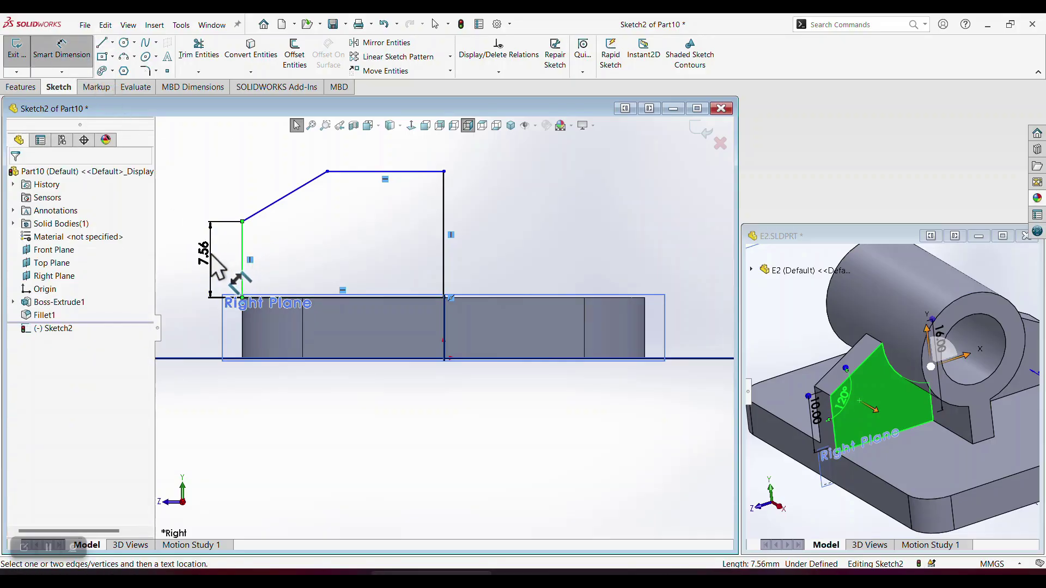
Dimension the profile's short outer vertical line to 10 mm and its angle with the sloped line to 120°
{"action": "left_click", "coordinate": [213, 254]}
{"action": "type", "text": "10"}
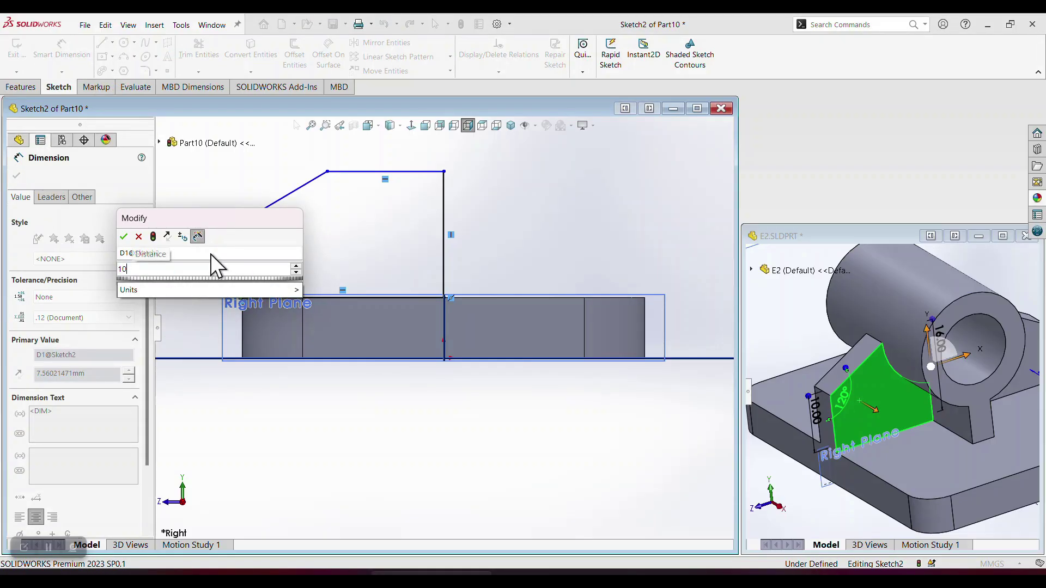
{"action": "key", "text": "Return"}
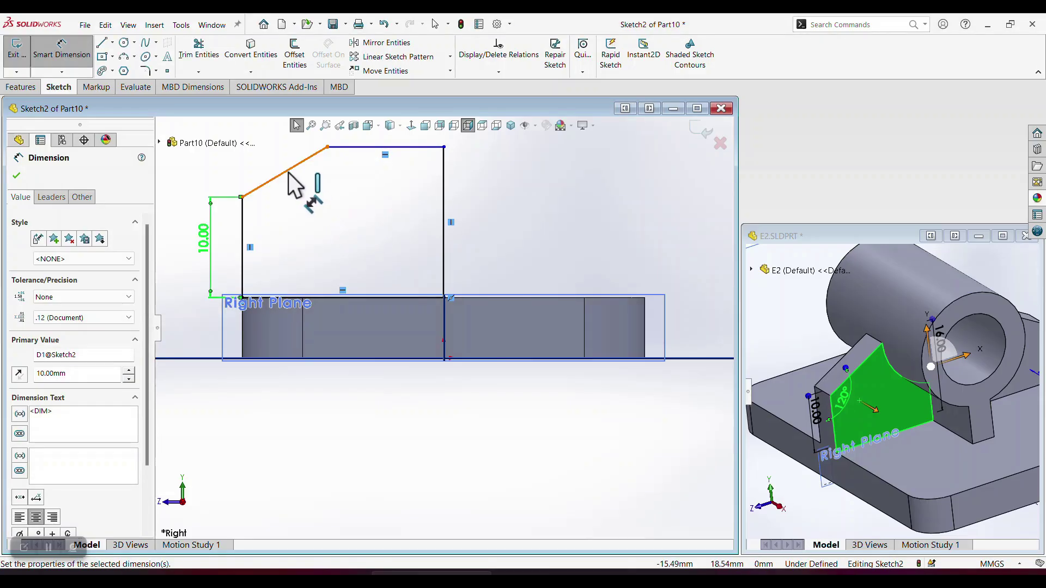
{"action": "left_click", "coordinate": [292, 168]}
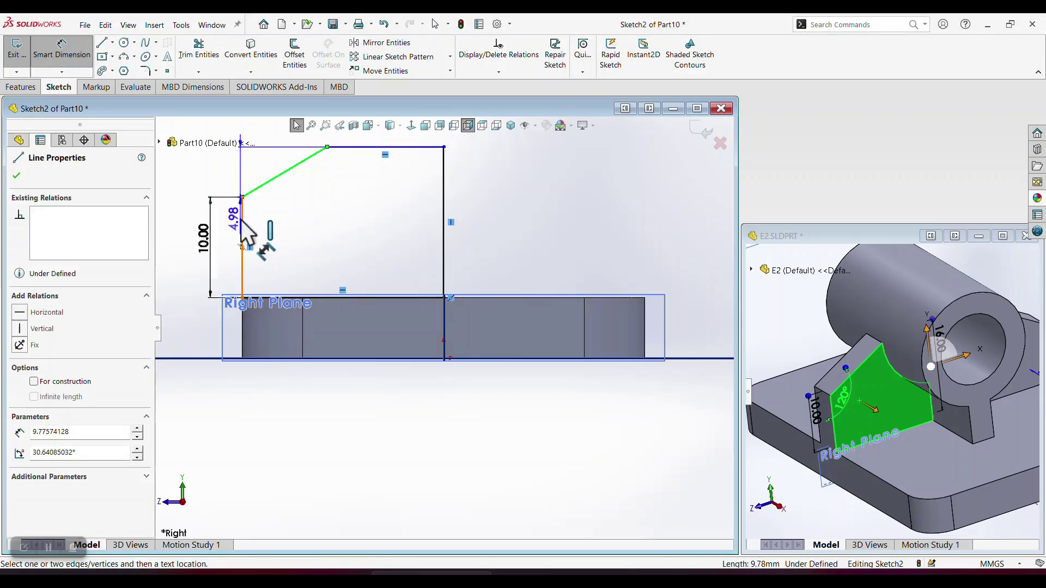
{"action": "left_click", "coordinate": [243, 221]}
{"action": "left_click", "coordinate": [279, 213]}
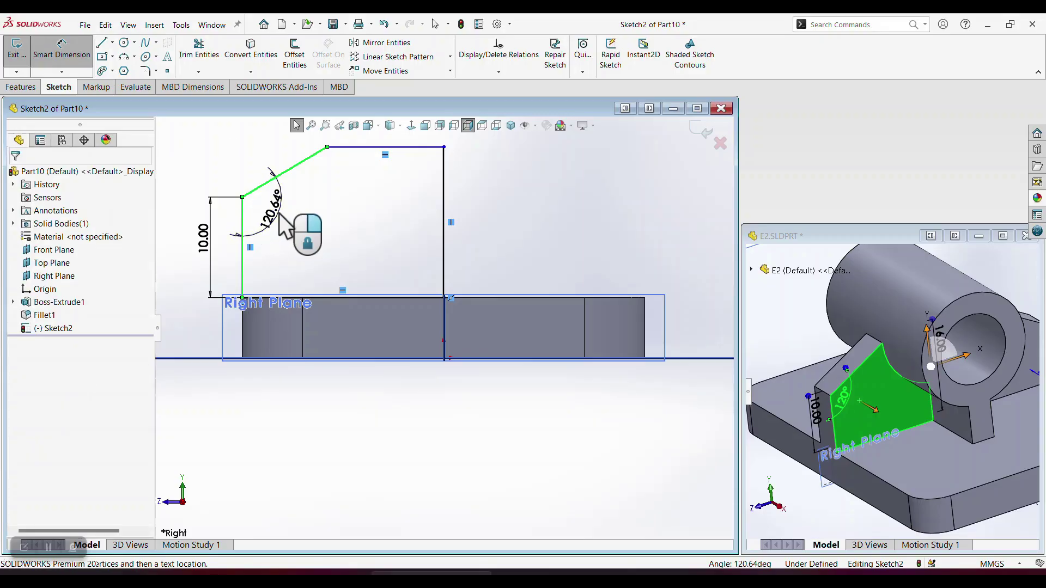
{"action": "type", "text": "120"}
{"action": "key", "text": "Return"}
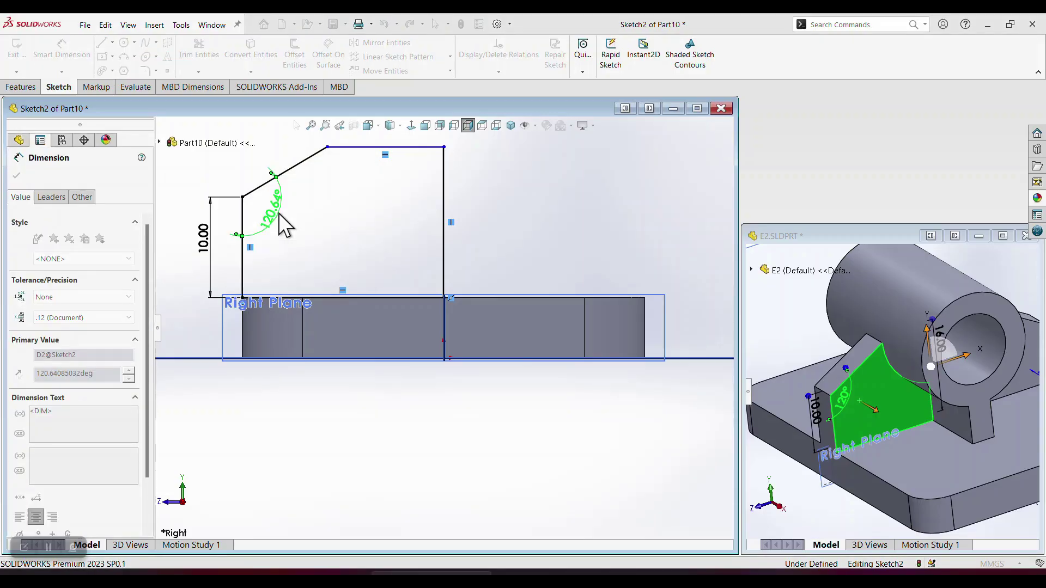
Dimension the profile's full-height vertical line at the plate's centre to 16 mm
{"action": "left_click", "coordinate": [443, 165]}
{"action": "left_click", "coordinate": [418, 187]}
{"action": "type", "text": "15"}
{"action": "key", "text": "Return"}
{"action": "scroll", "coordinate": [448, 379], "scroll_direction": "down", "scroll_amount": 2}
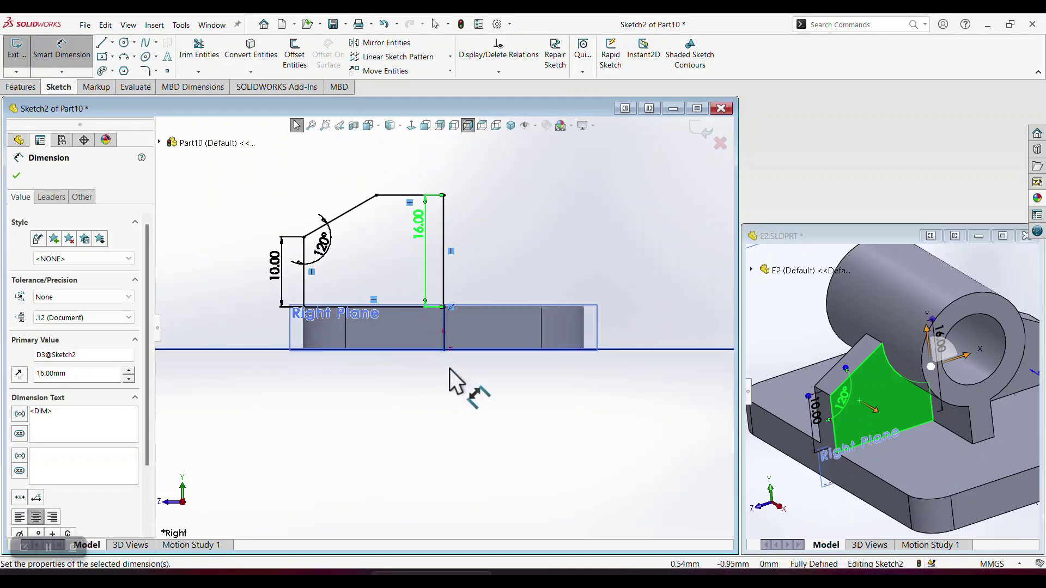
{"action": "key", "text": "Escape"}
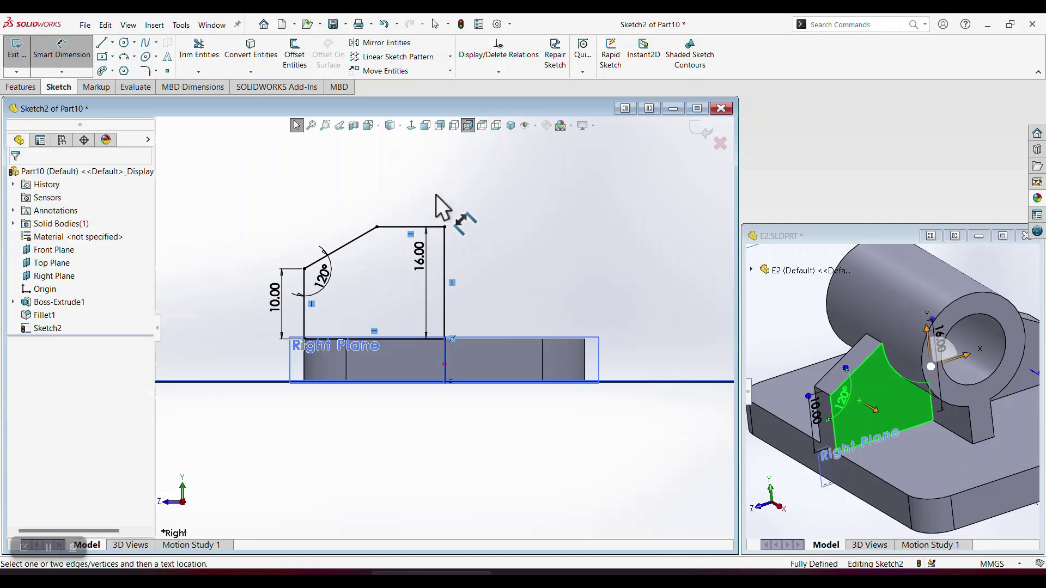
{"action": "key", "text": "Escape"}
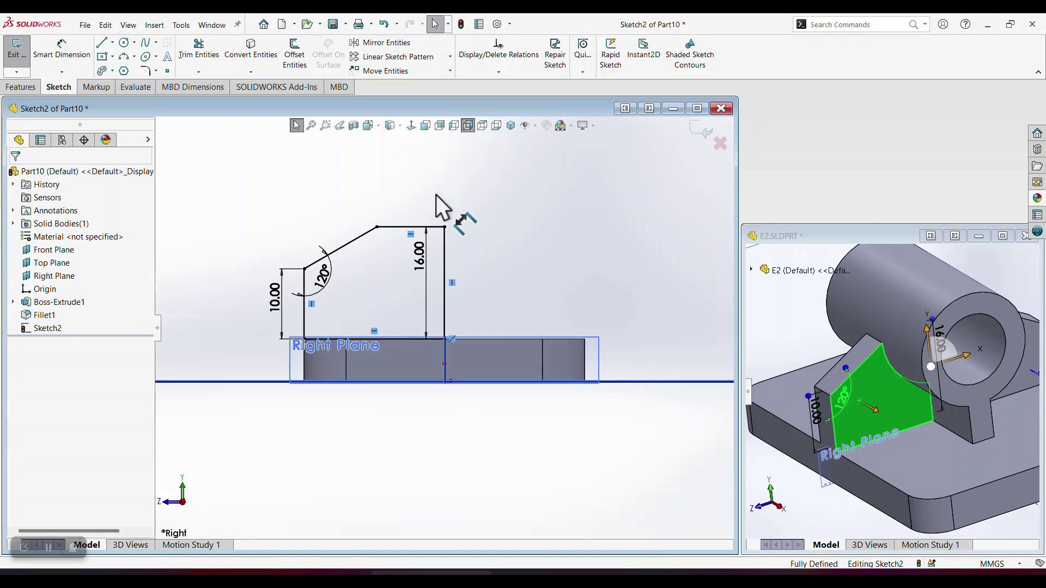
Convert the 16 mm vertical line at the plate's centre to construction geometry
{"action": "left_click", "coordinate": [443, 248]}
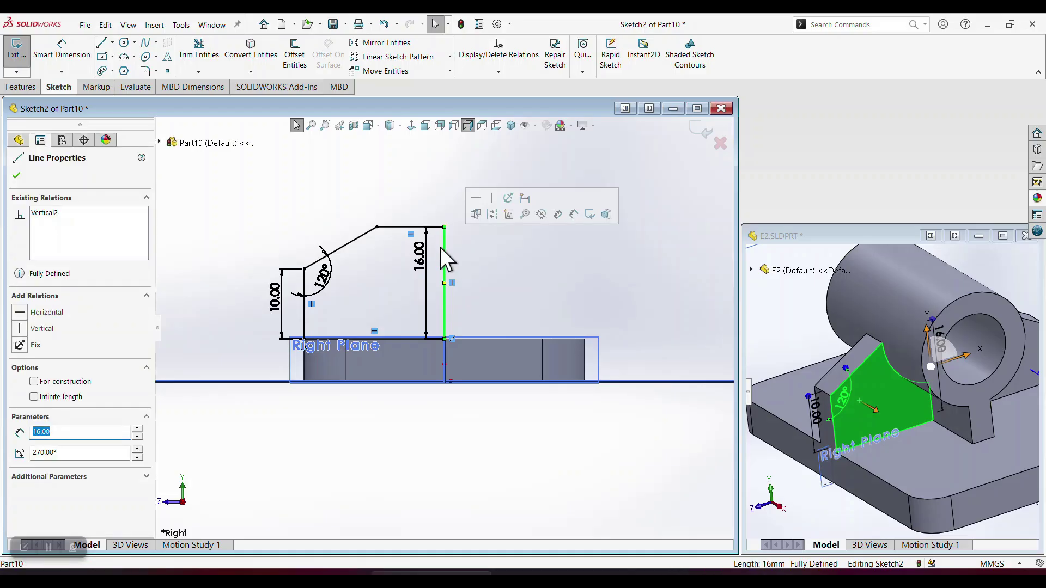
{"action": "left_click", "coordinate": [35, 382]}
{"action": "left_click", "coordinate": [182, 269]}
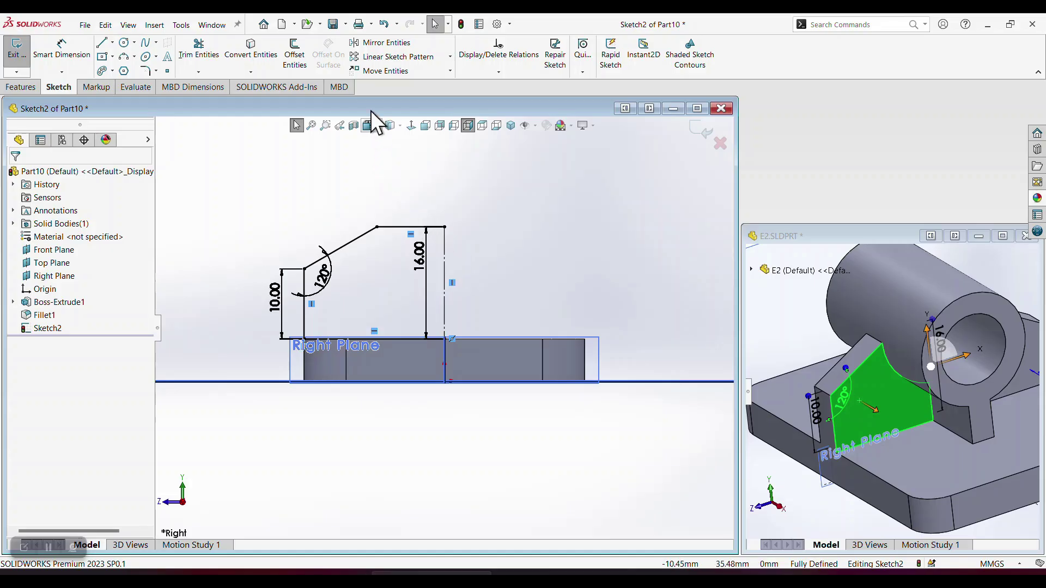
Mirror the four solid profile lines about the vertical construction line and exit the sketch
{"action": "left_click", "coordinate": [377, 43]}
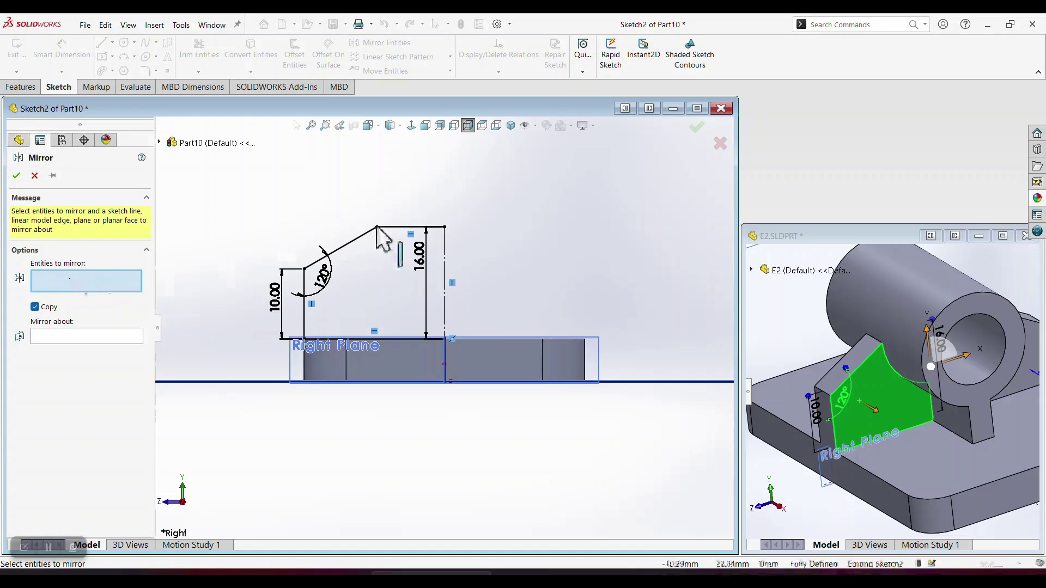
{"action": "left_click_drag", "start_coordinate": [328, 283], "coordinate": [260, 376]}
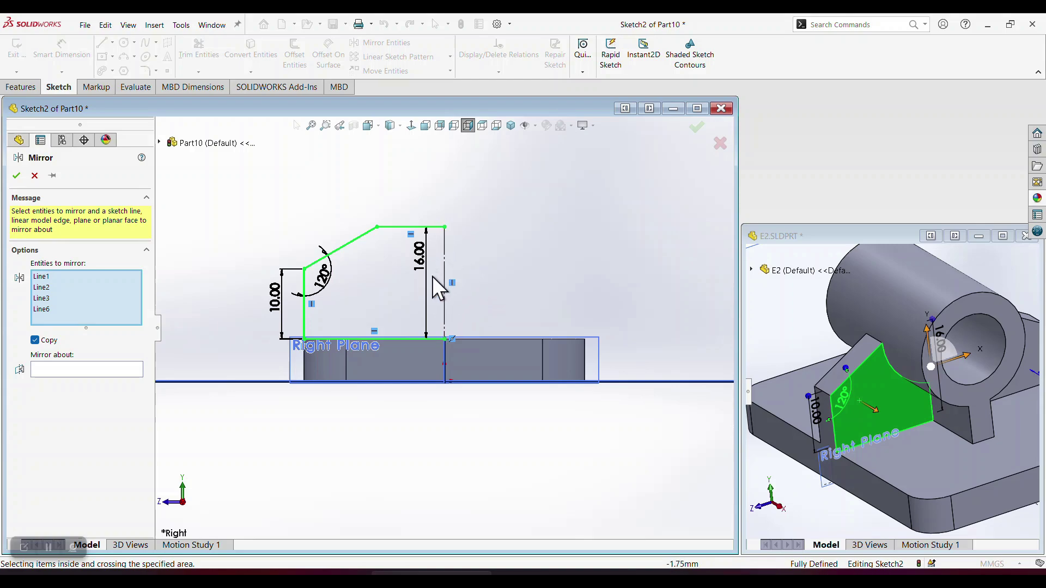
{"action": "left_click", "coordinate": [55, 376]}
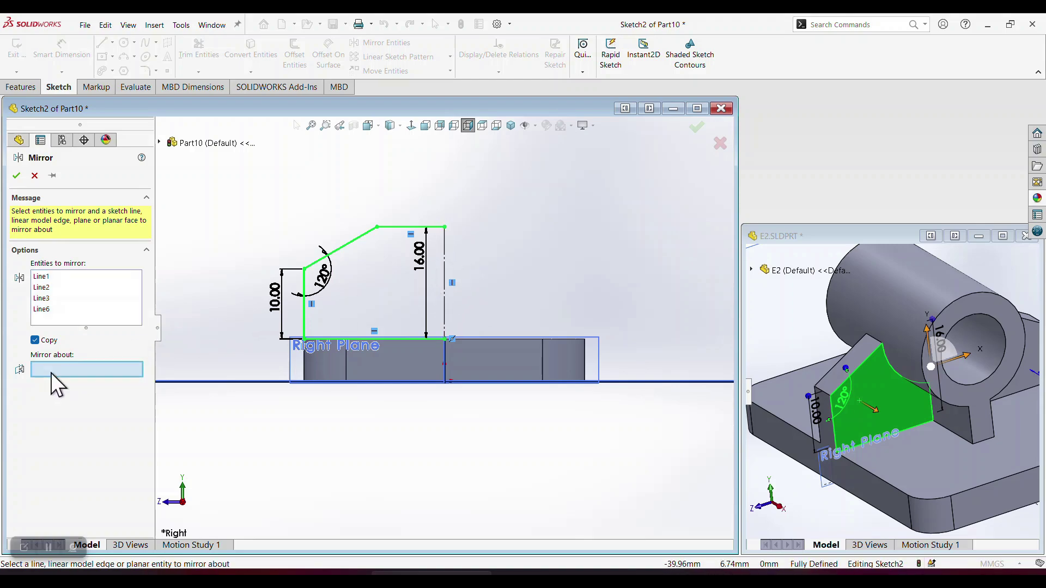
{"action": "left_click", "coordinate": [444, 256]}
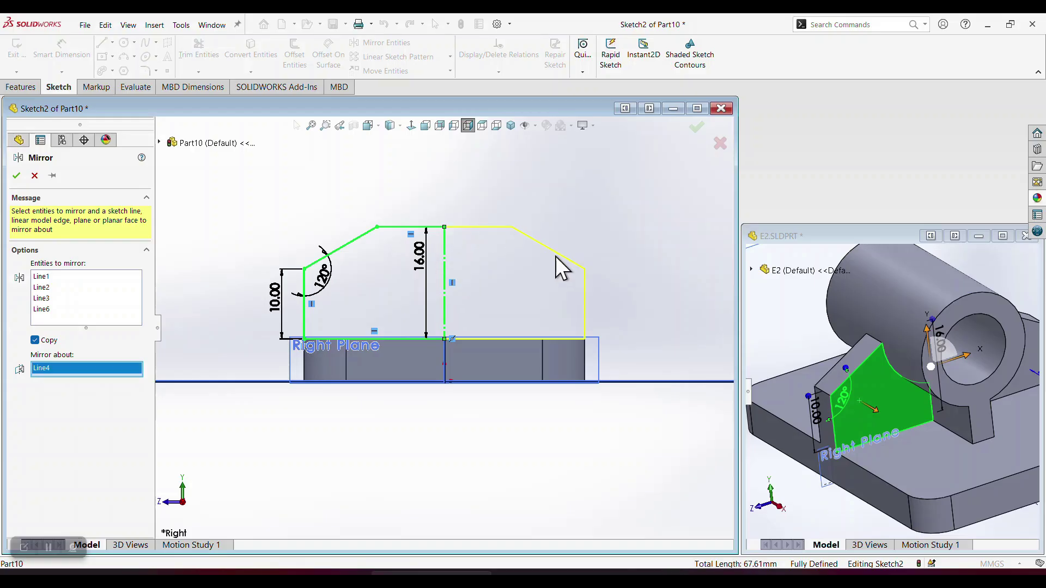
{"action": "left_click", "coordinate": [697, 129]}
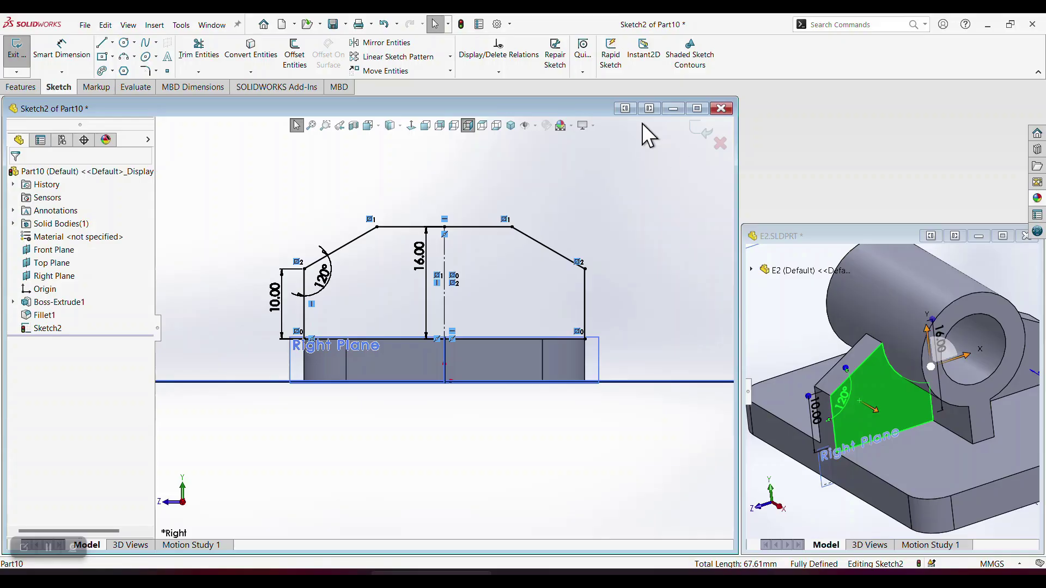
{"action": "left_click", "coordinate": [696, 137]}
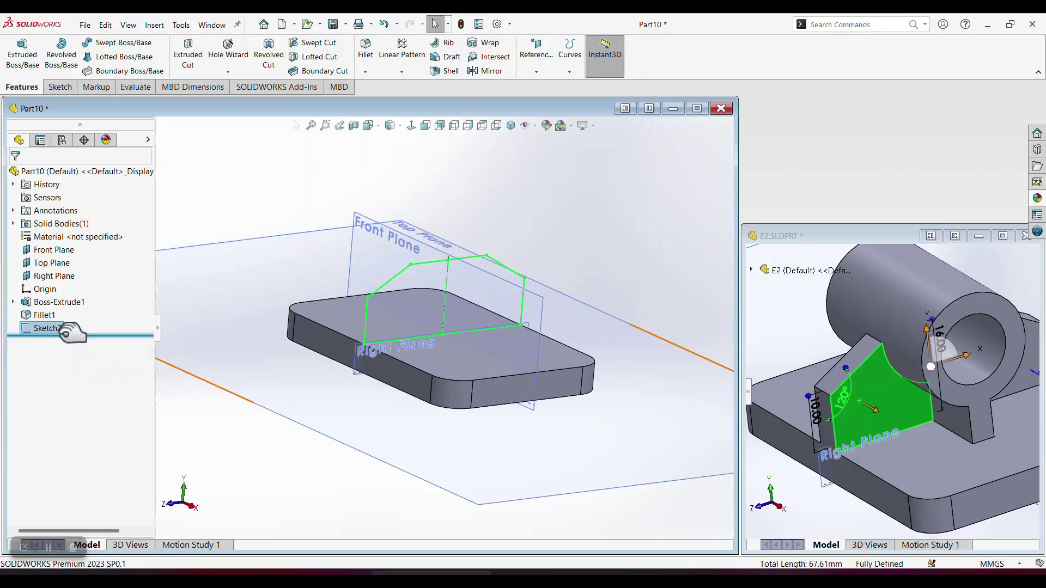
Extrude the mirrored rib profile with blind depths of 2 mm in both directions from the sketch plane
{"action": "left_click", "coordinate": [22, 61]}
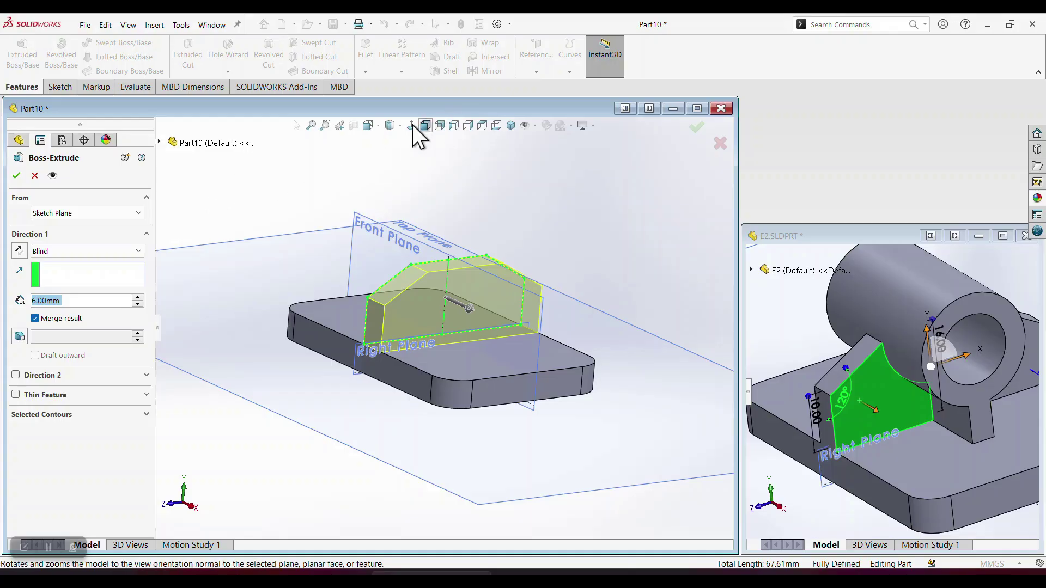
{"action": "left_click", "coordinate": [373, 126]}
{"action": "left_click", "coordinate": [384, 153]}
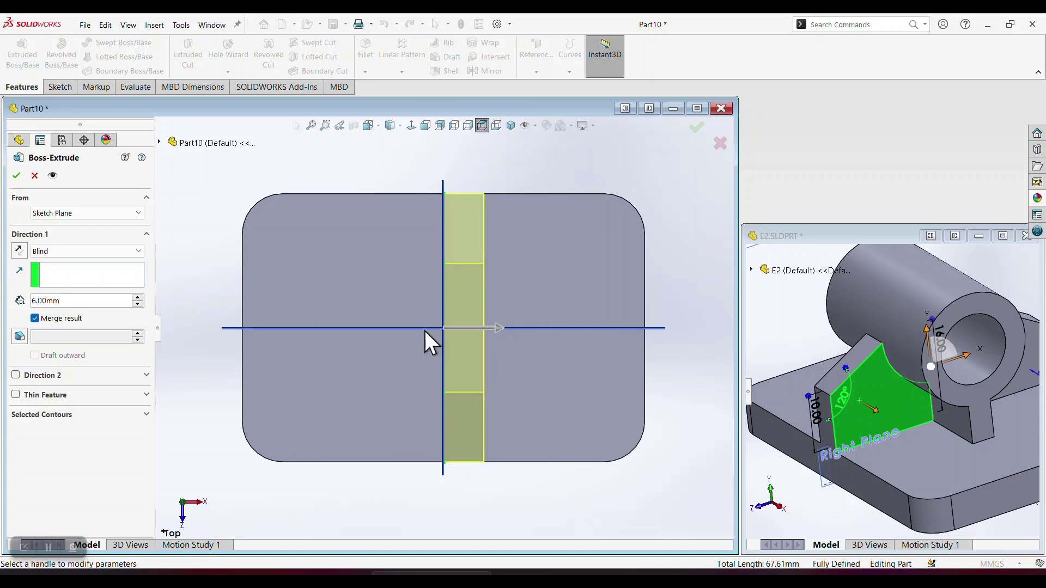
{"action": "left_click", "coordinate": [15, 375]}
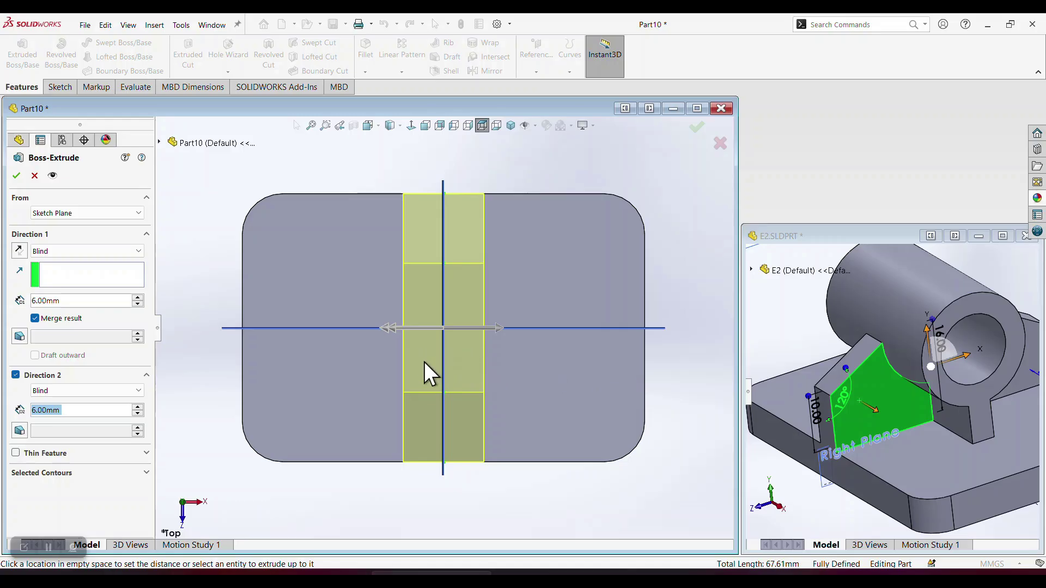
{"action": "left_click", "coordinate": [63, 300]}
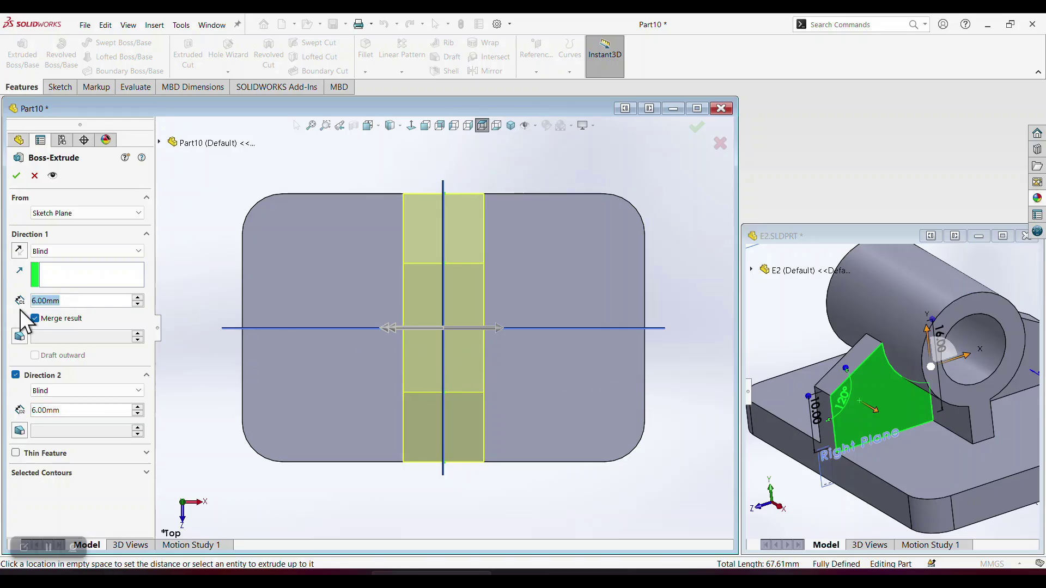
{"action": "type", "text": "2"}
{"action": "key", "text": "Return"}
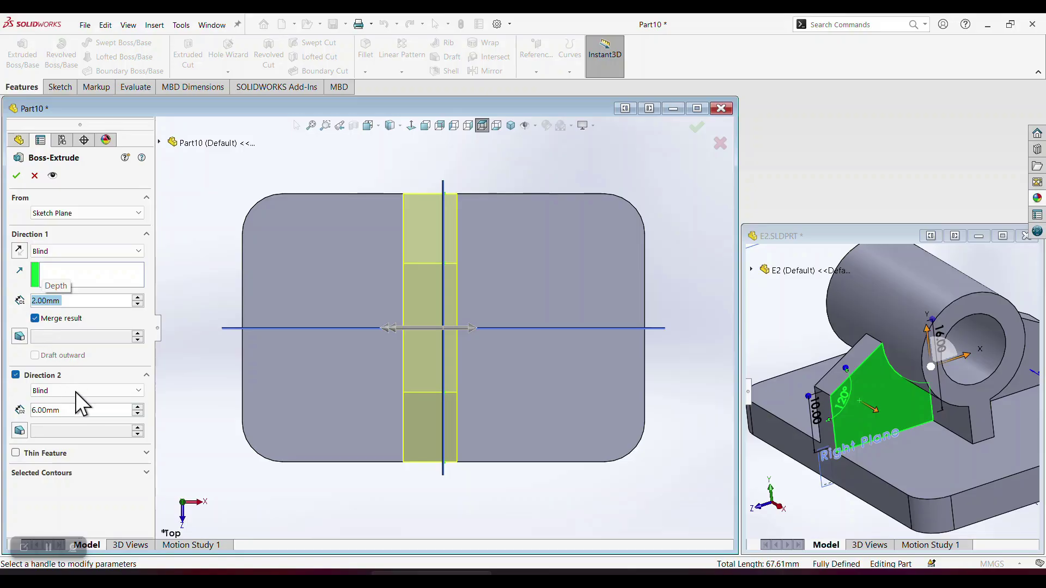
{"action": "left_click", "coordinate": [32, 410]}
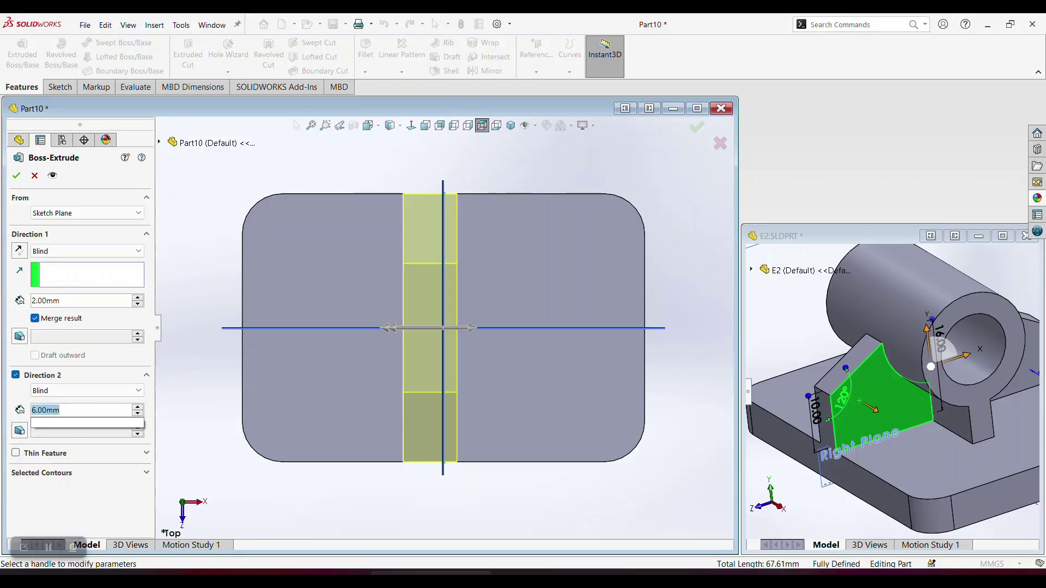
{"action": "type", "text": "2"}
{"action": "key", "text": "Return"}
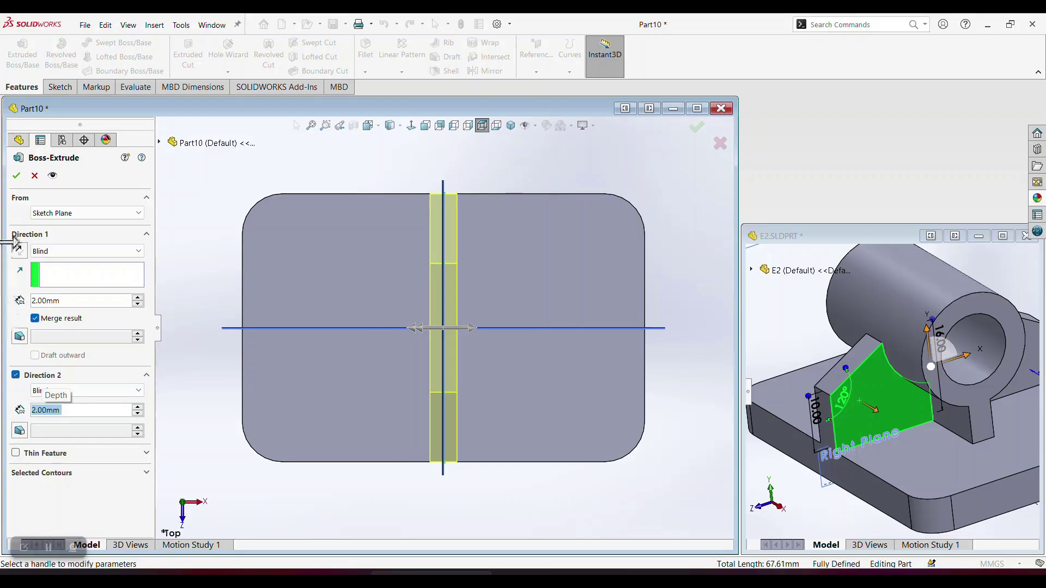
{"action": "key", "text": "Return"}
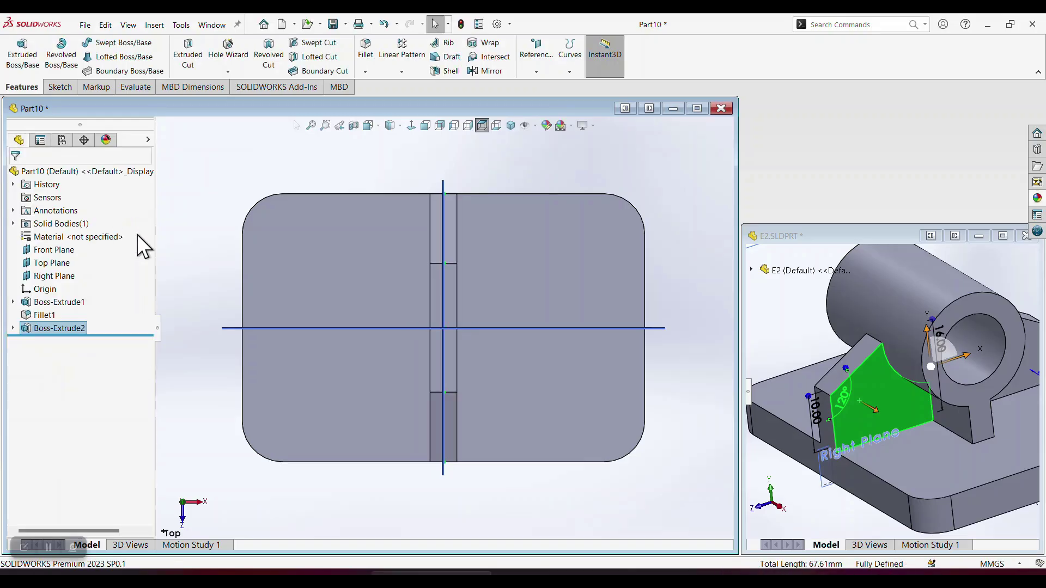
Check the rib's extrusion thickness in the E2 reference part and return to Part10
{"action": "middle_click_drag", "start_coordinate": [412, 468], "coordinate": [362, 392]}
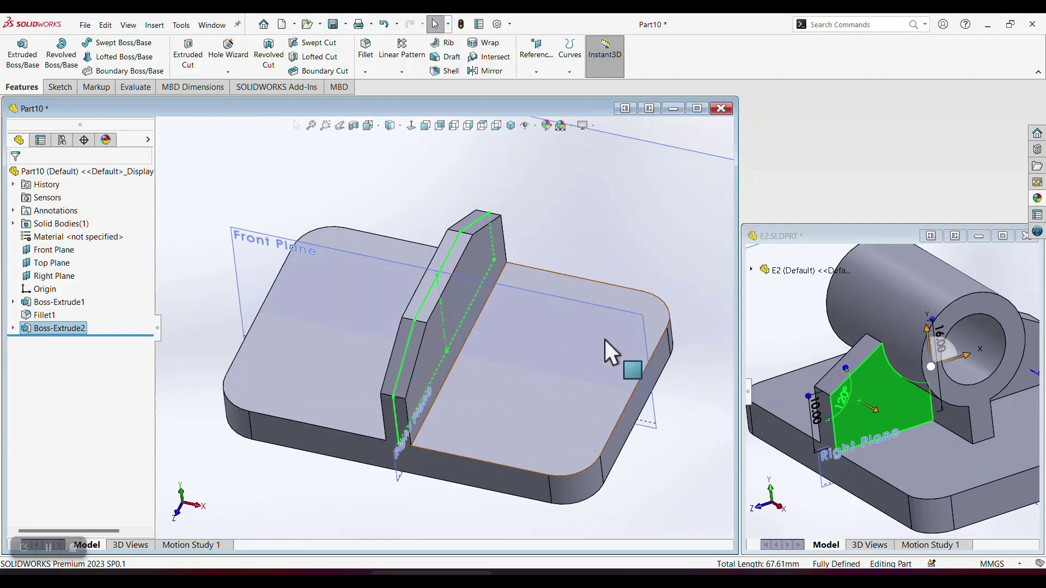
{"action": "left_click", "coordinate": [783, 312]}
{"action": "scroll", "coordinate": [785, 311], "scroll_direction": "up", "scroll_amount": 3}
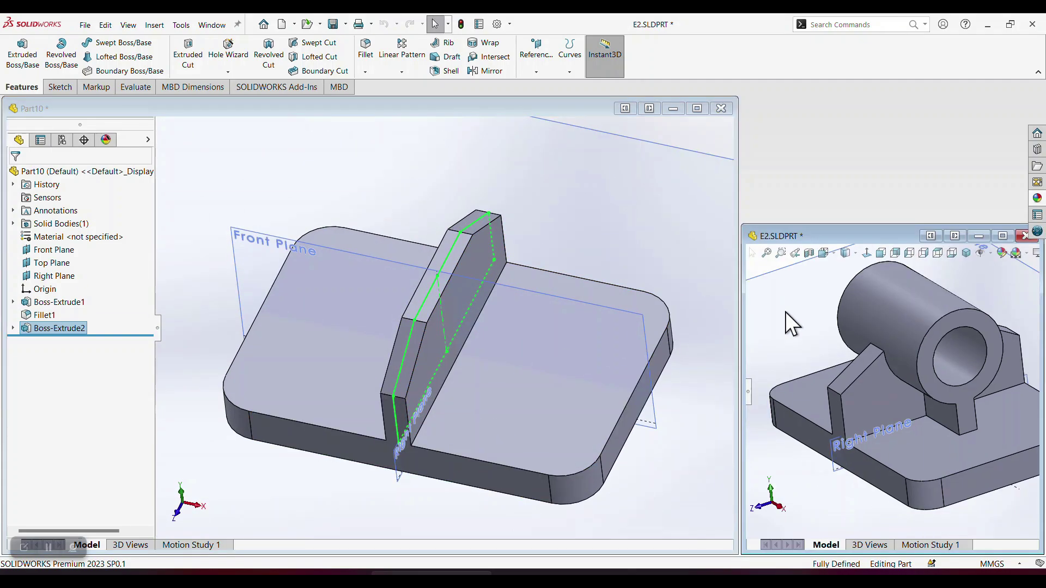
{"action": "scroll", "coordinate": [1007, 361], "scroll_direction": "down", "scroll_amount": 2}
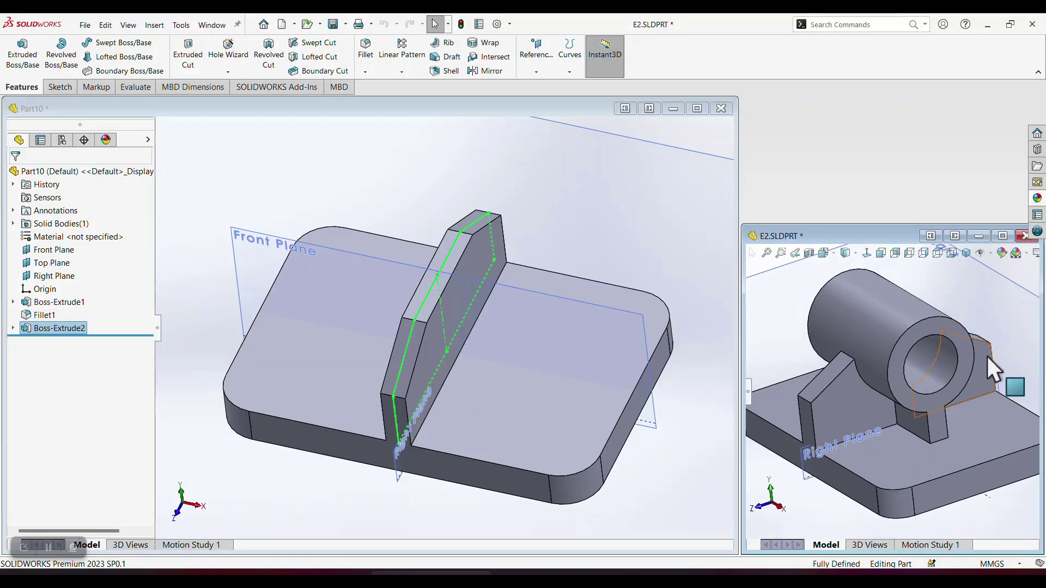
{"action": "left_click", "coordinate": [988, 357]}
{"action": "middle_click_drag", "start_coordinate": [993, 407], "coordinate": [932, 418]}
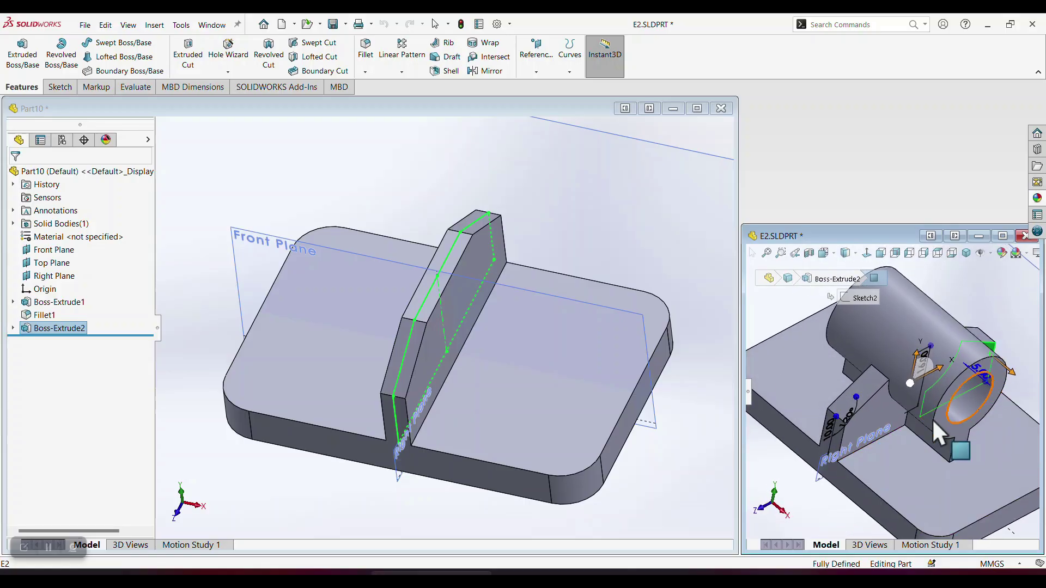
{"action": "left_click", "coordinate": [542, 203]}
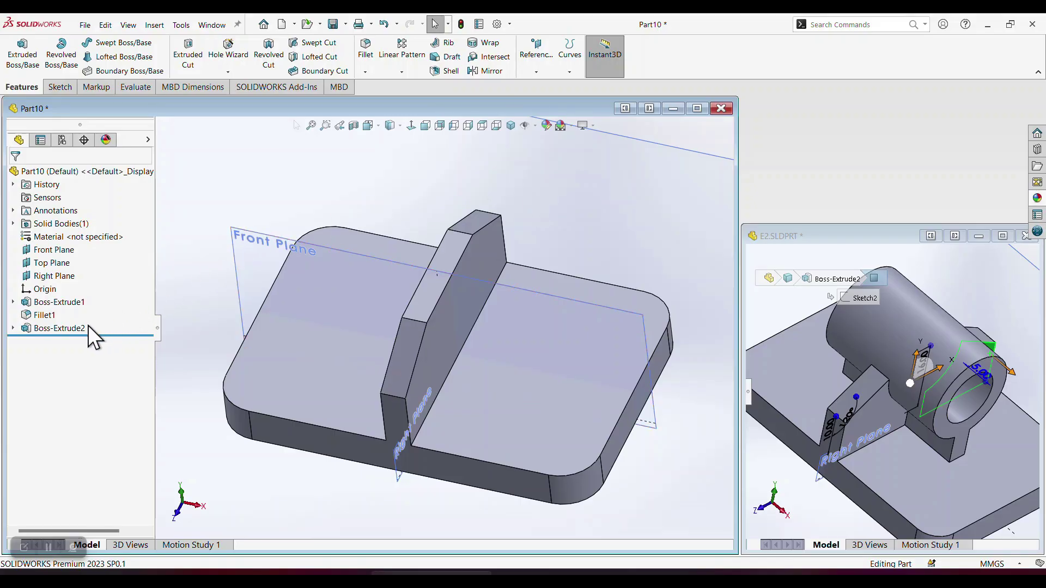
Edit the rib's Boss-Extrude2 feature to a depth of 2.5 mm in both directions
{"action": "right_click", "coordinate": [51, 327]}
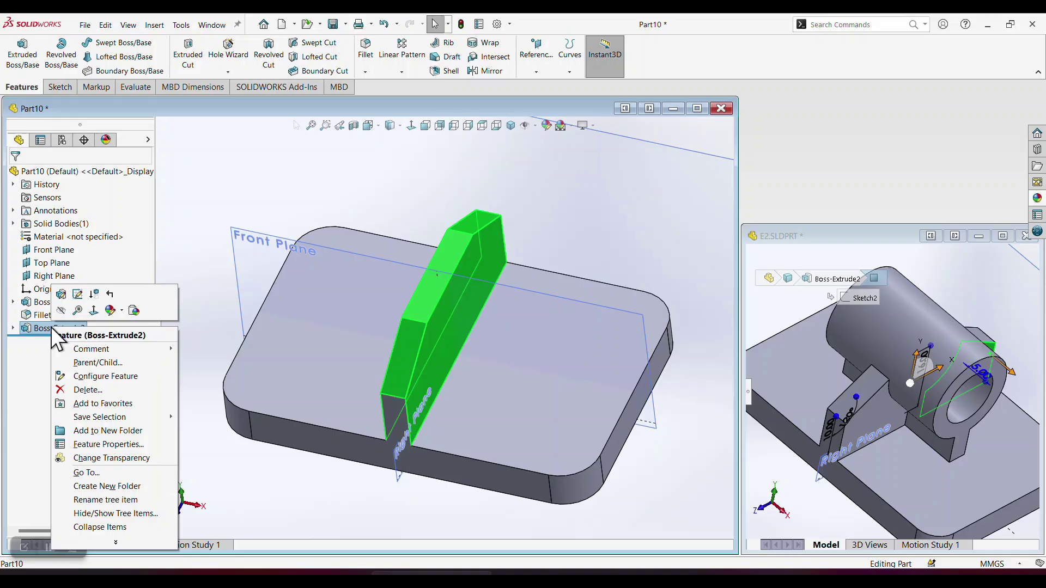
{"action": "left_click", "coordinate": [60, 295]}
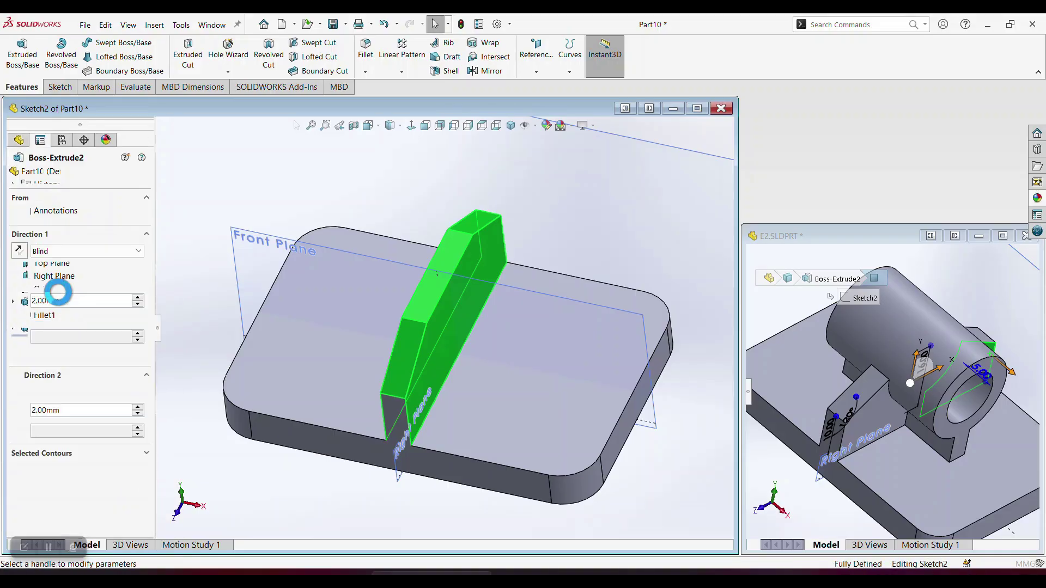
{"action": "type", "text": "2.5"}
{"action": "key", "text": "Return"}
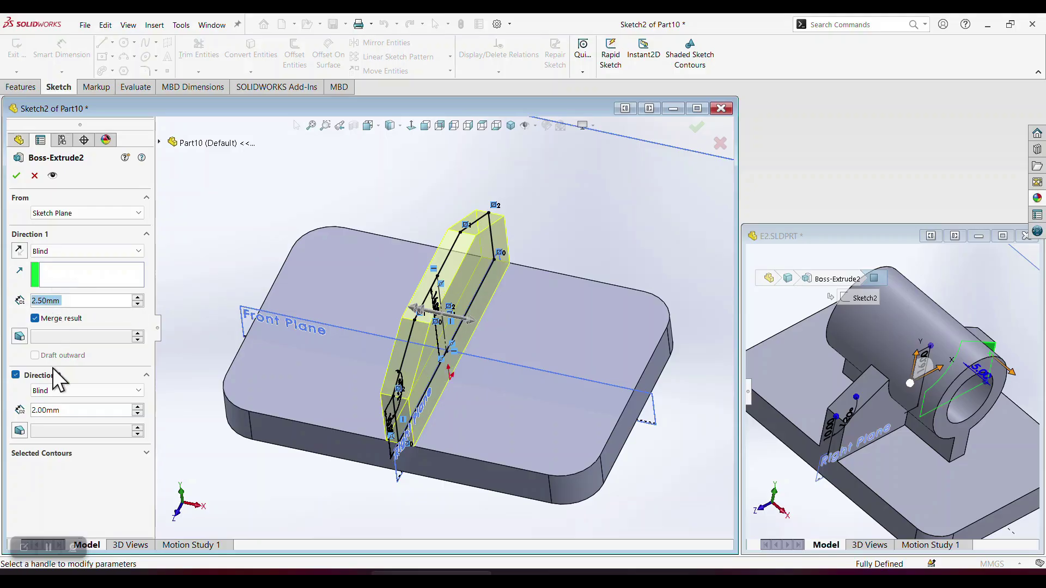
{"action": "left_click", "coordinate": [74, 410]}
{"action": "type", "text": "2.5"}
{"action": "key", "text": "Return"}
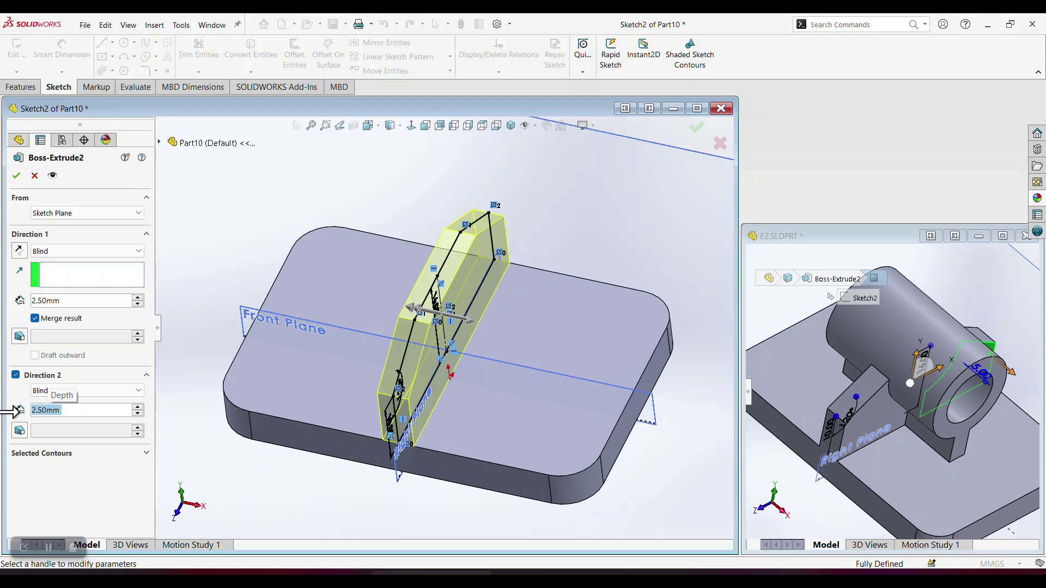
{"action": "left_click", "coordinate": [17, 175]}
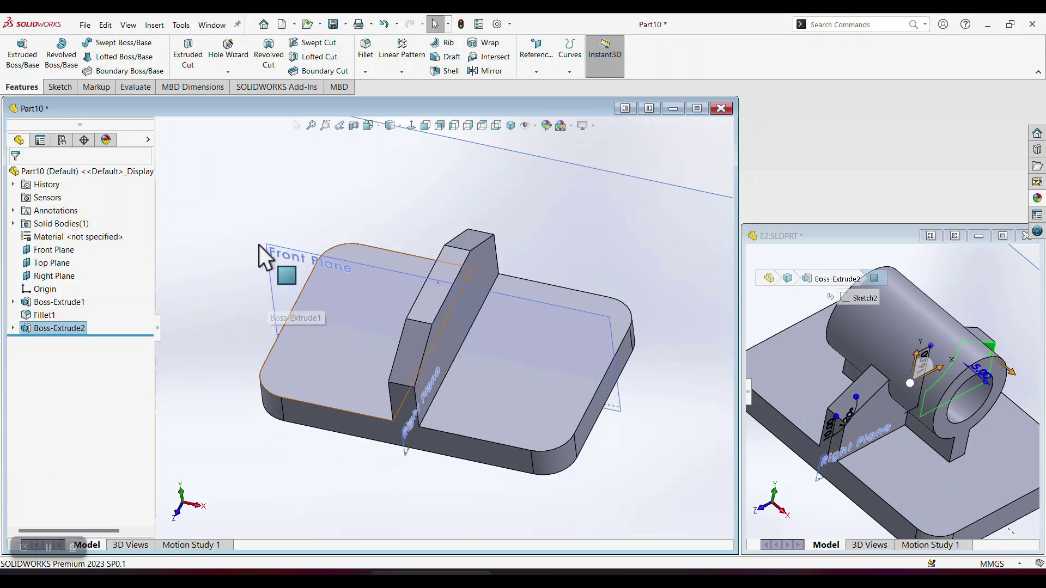
{"action": "left_click", "coordinate": [253, 218]}
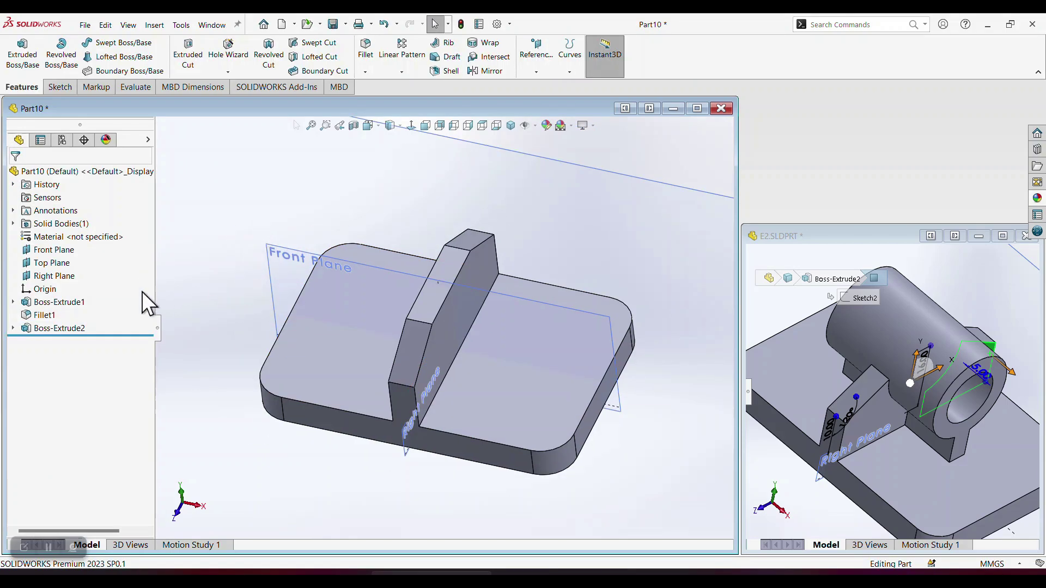
Start a new sketch on the Right Plane and view it normal to the plane
{"action": "left_click", "coordinate": [65, 276]}
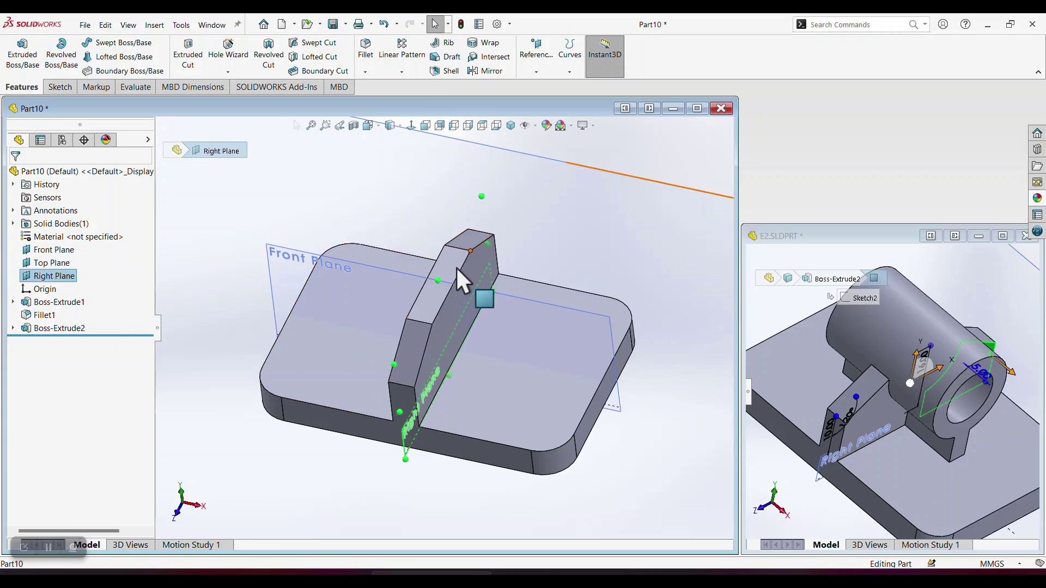
{"action": "left_click", "coordinate": [520, 256]}
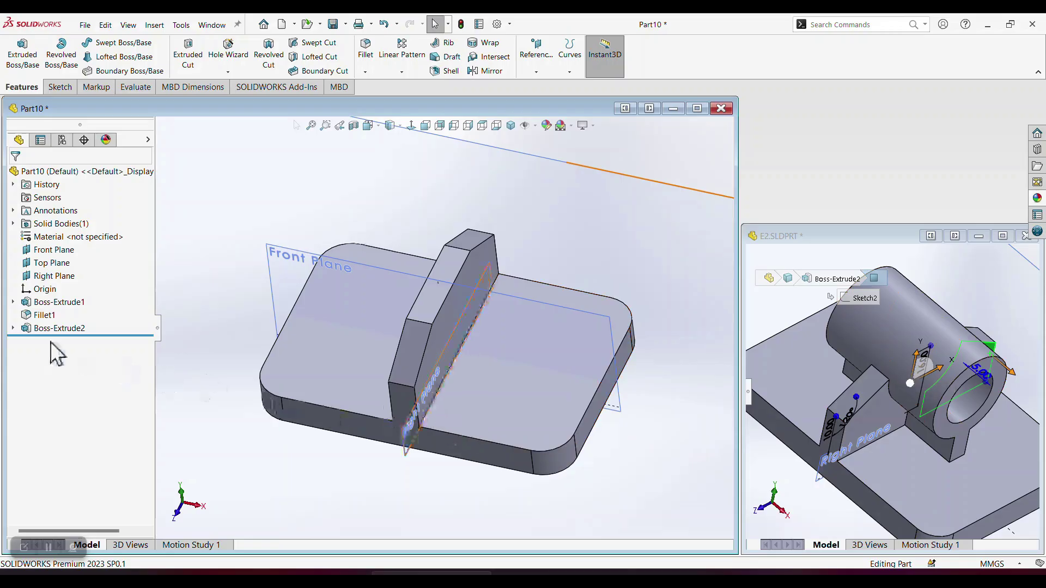
{"action": "left_click", "coordinate": [54, 278]}
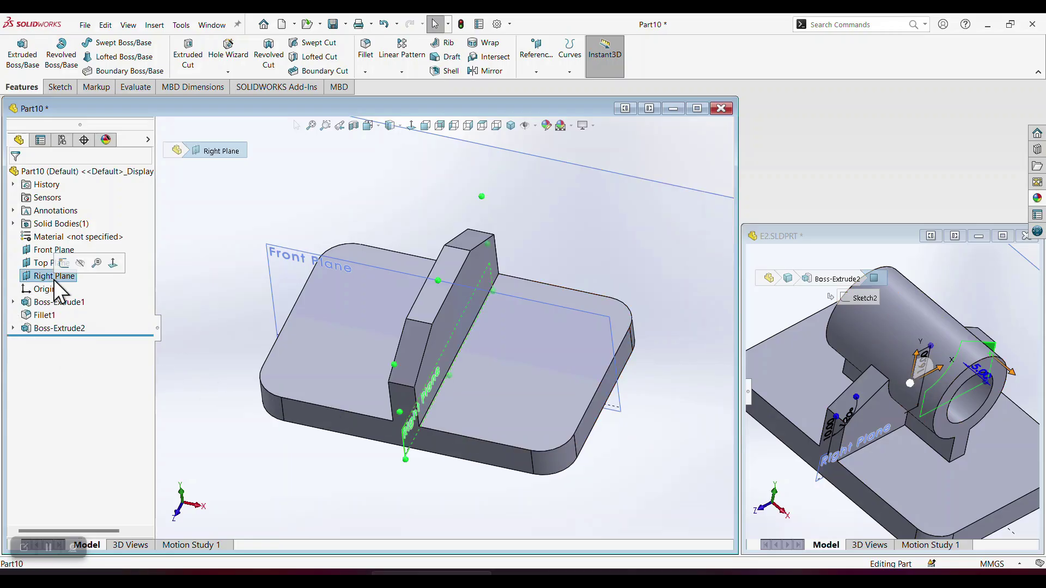
{"action": "left_click", "coordinate": [65, 264]}
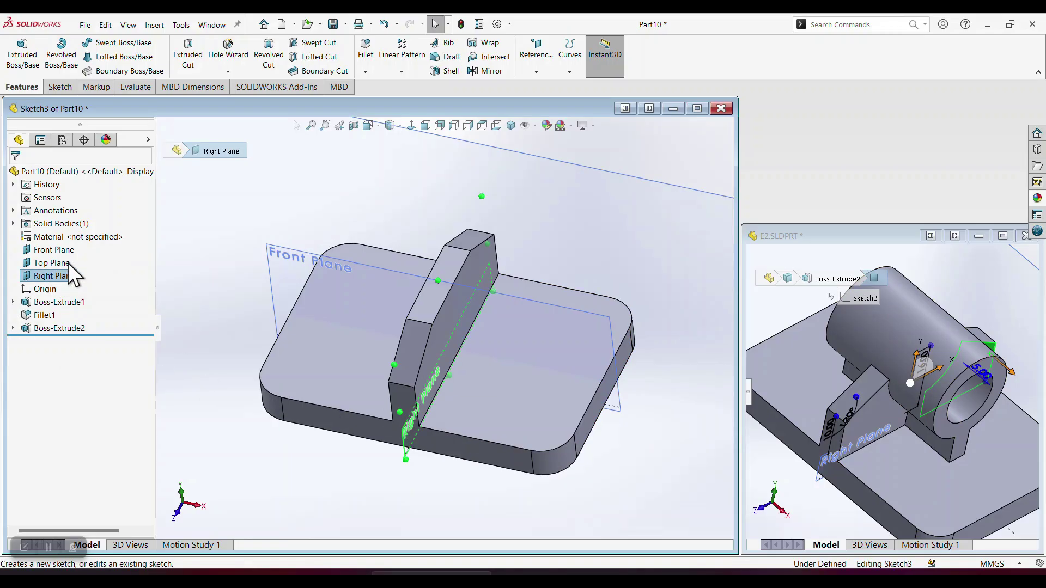
{"action": "left_click", "coordinate": [369, 126]}
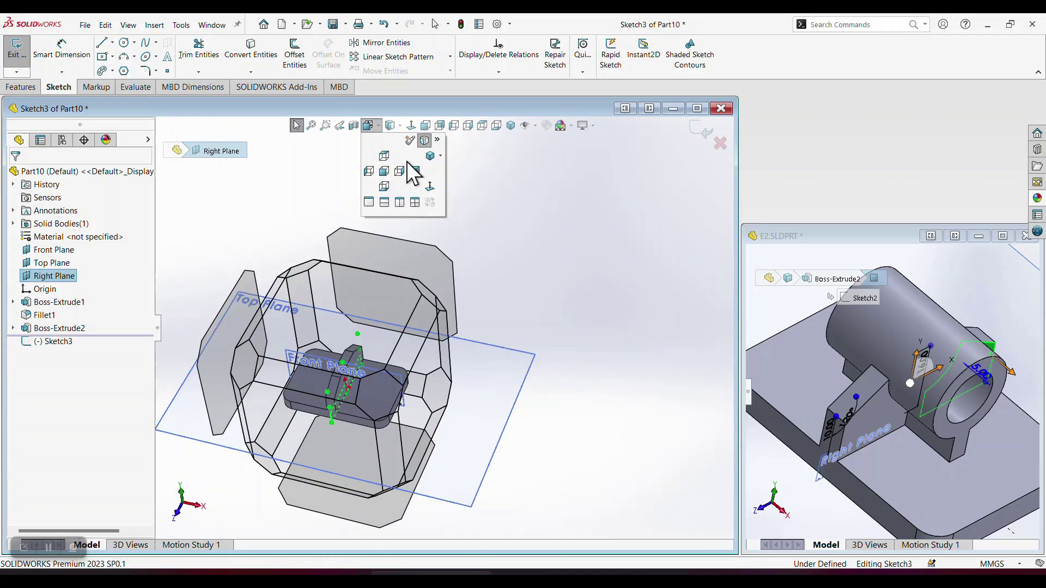
{"action": "left_click", "coordinate": [430, 187]}
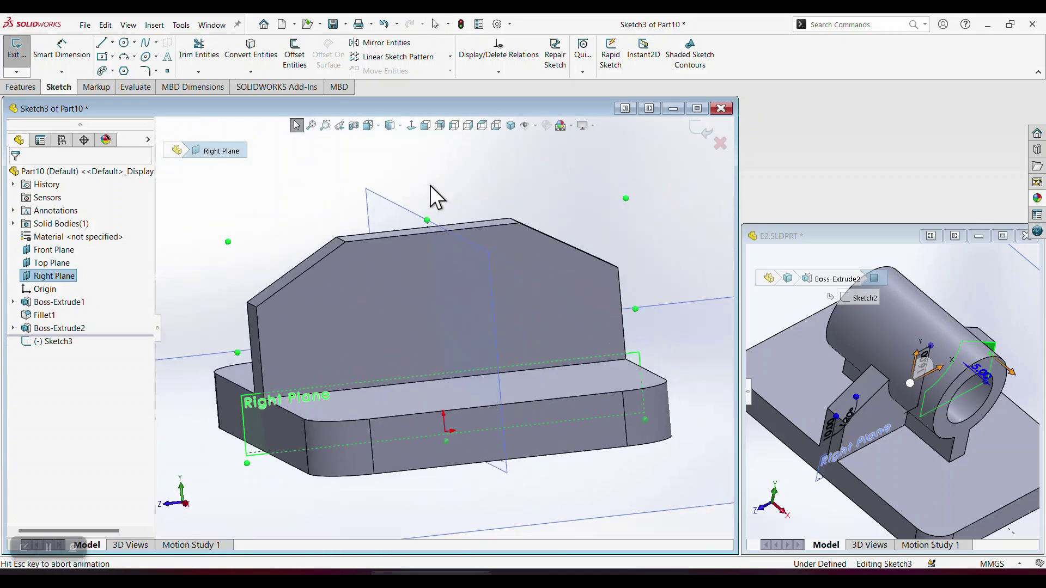
Check the cylinder's extrusion length in the E2 reference part and return to the open sketch in Part10
{"action": "left_click", "coordinate": [781, 320]}
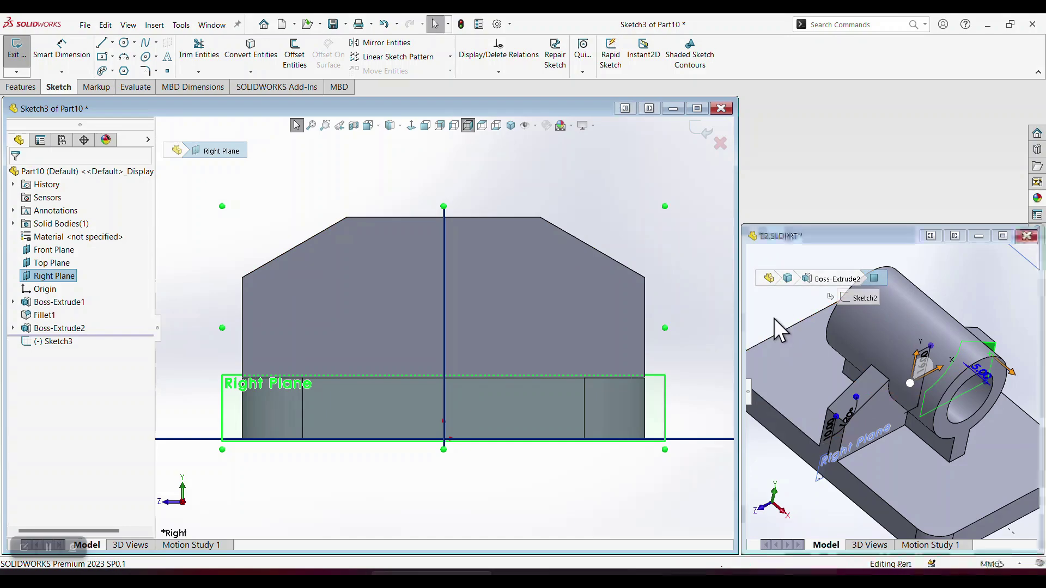
{"action": "left_click", "coordinate": [899, 330]}
{"action": "scroll", "coordinate": [933, 338], "scroll_direction": "down", "scroll_amount": 1}
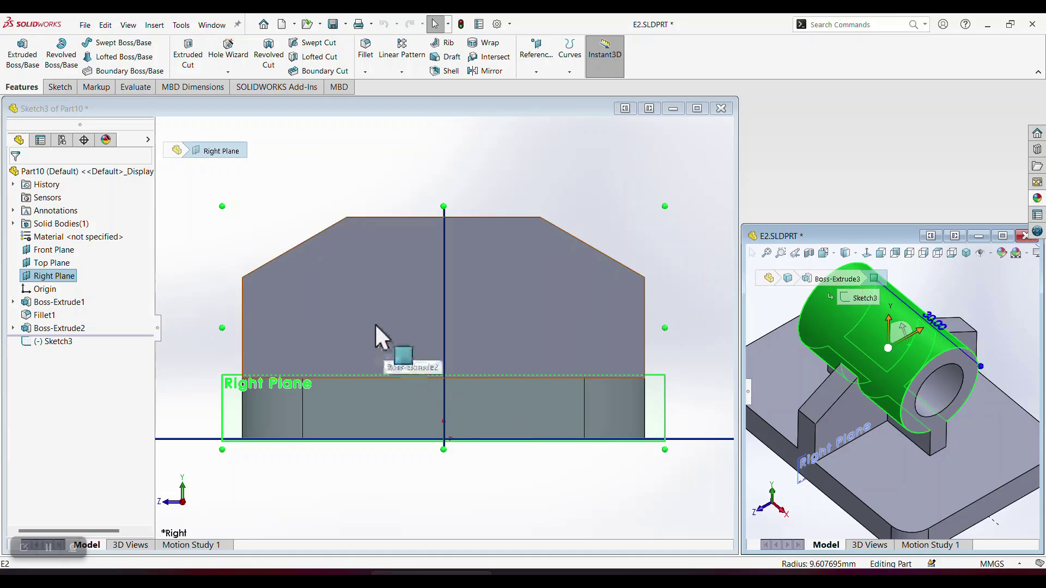
{"action": "left_click", "coordinate": [60, 87]}
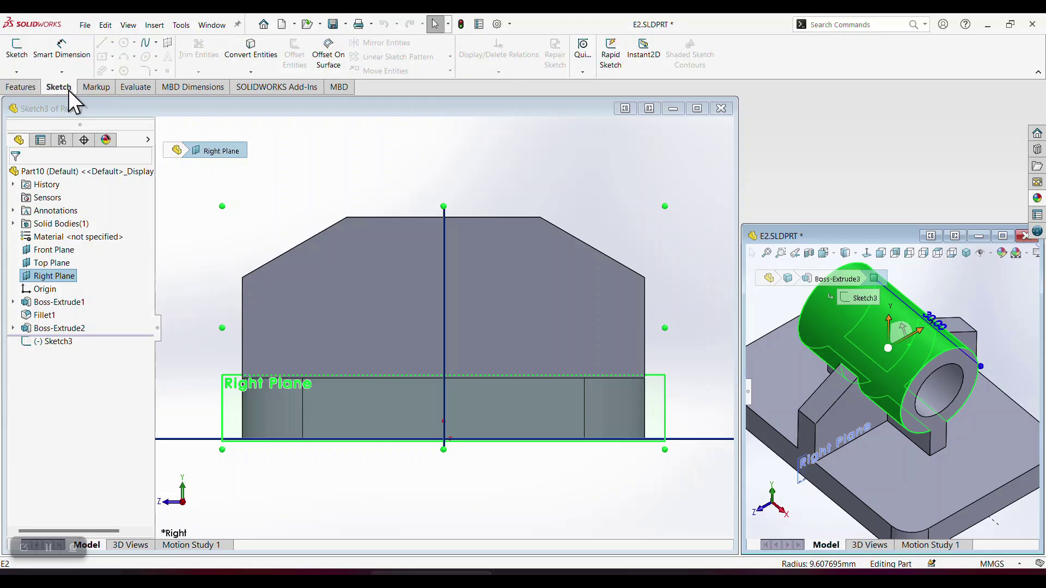
{"action": "left_click", "coordinate": [338, 207]}
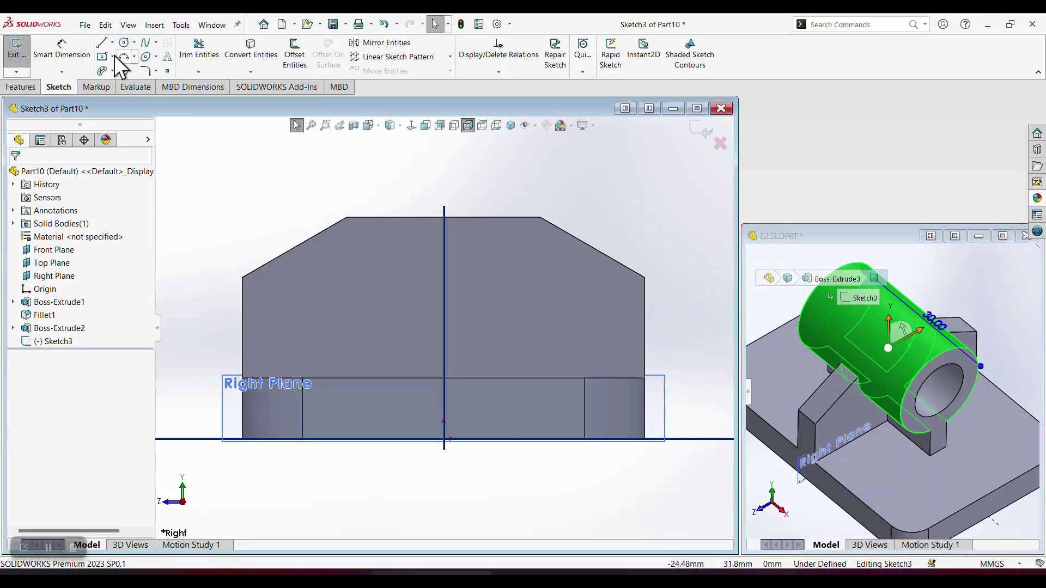
Draw a circle centred on the midpoint of the rib's top edge, reaching to that edge's corner, and exit the sketch
{"action": "left_click", "coordinate": [124, 42]}
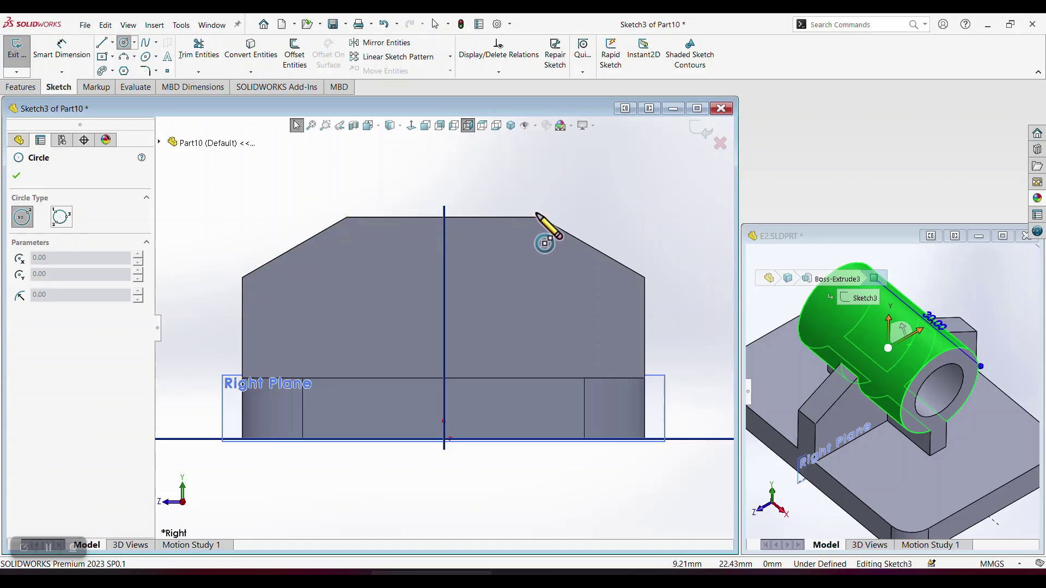
{"action": "left_click", "coordinate": [443, 217]}
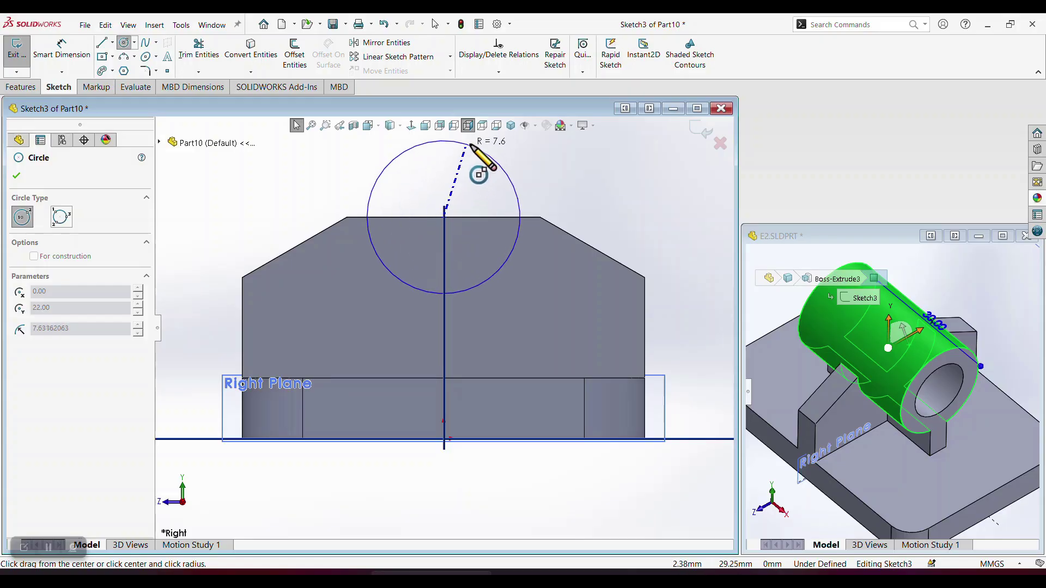
{"action": "left_click", "coordinate": [541, 217]}
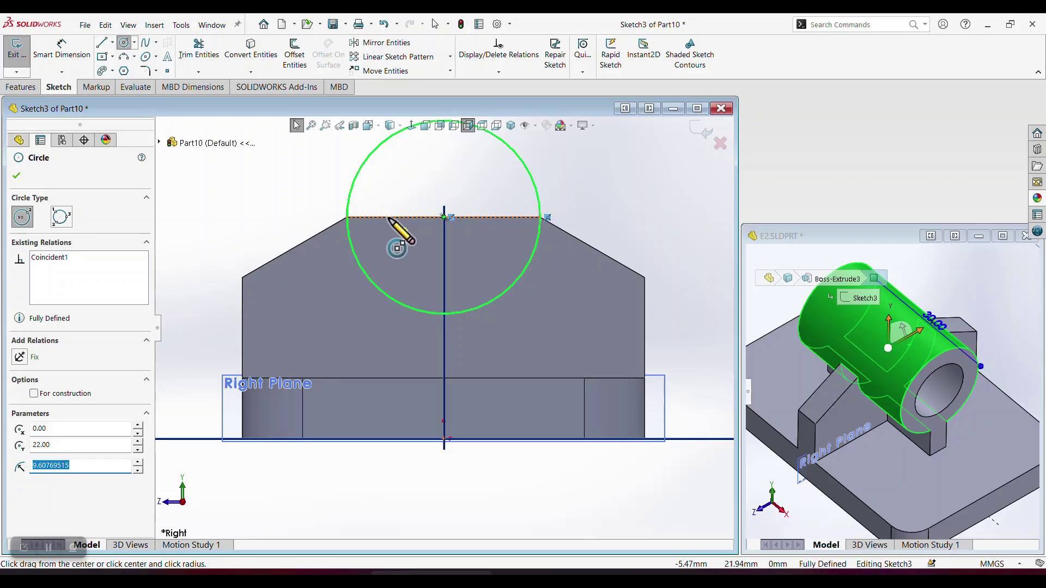
{"action": "scroll", "coordinate": [393, 233], "scroll_direction": "up", "scroll_amount": 1}
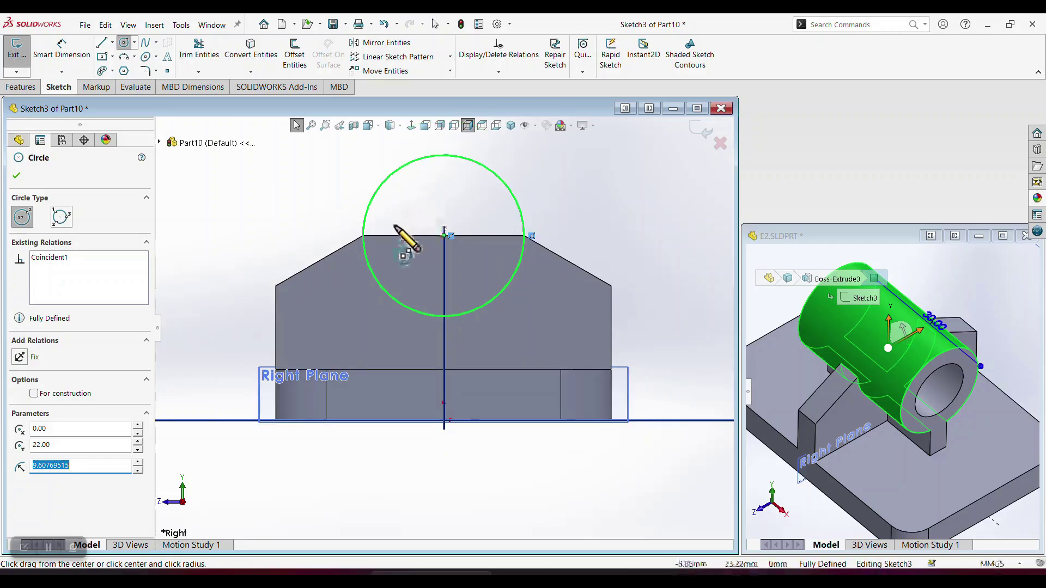
{"action": "middle_click_drag", "start_coordinate": [500, 233], "coordinate": [525, 264]}
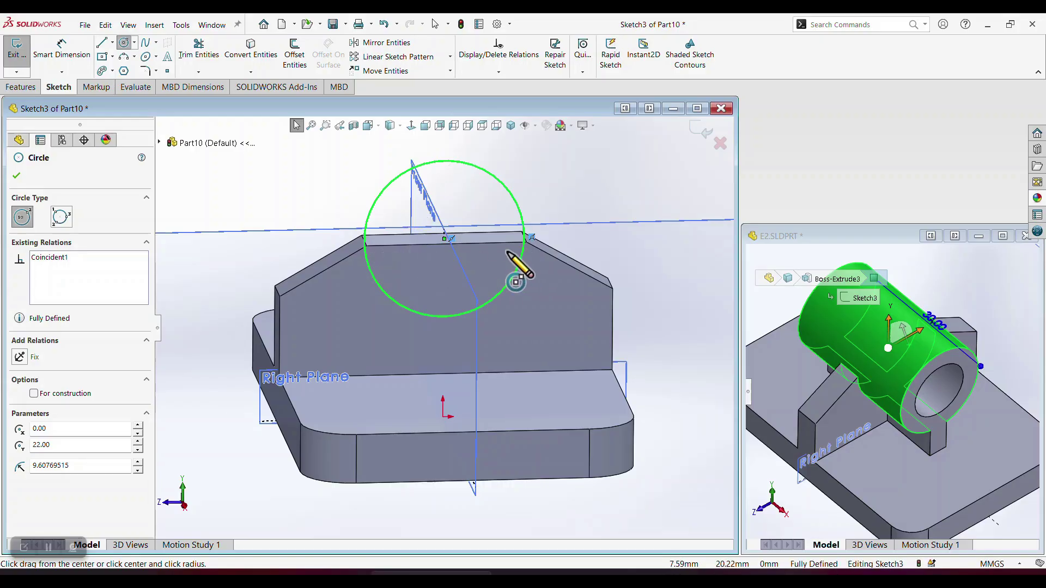
{"action": "left_click", "coordinate": [702, 131]}
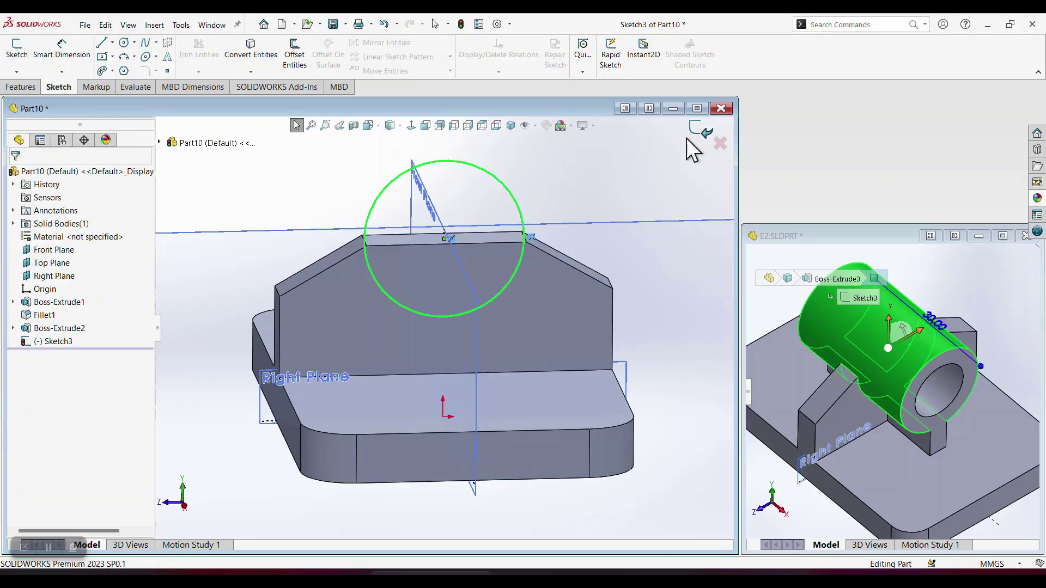
Extrude the circle with blind depths of 15 mm in both directions from the sketch plane, merged with the rib
{"action": "mouse_move", "coordinate": [486, 285]}
{"action": "middle_mouse_down"}
{"action": "mouse_move", "coordinate": [483, 275]}
{"action": "mouse_move", "coordinate": [497, 282]}
{"action": "middle_mouse_up"}
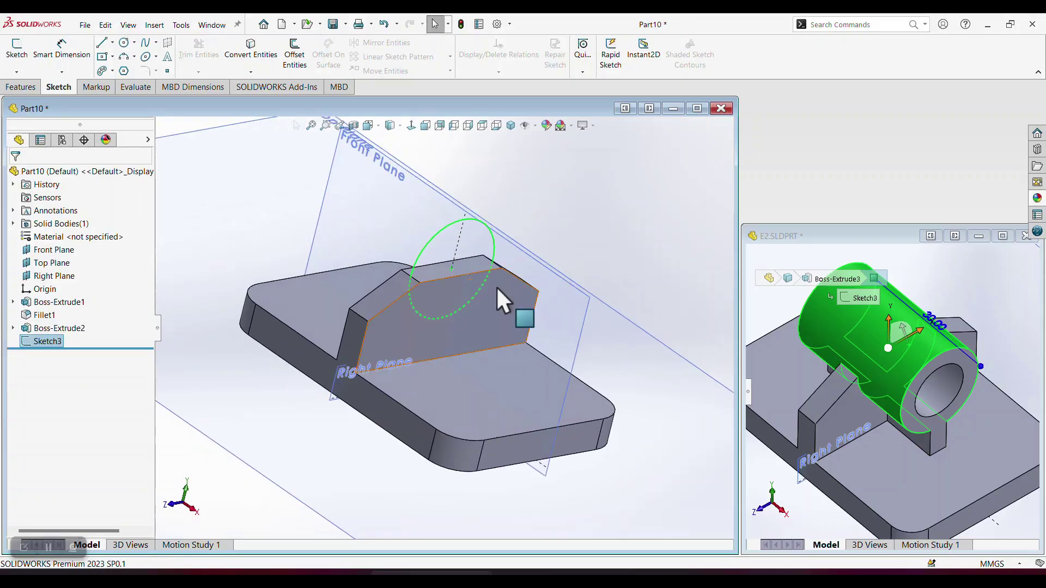
{"action": "left_click", "coordinate": [30, 83]}
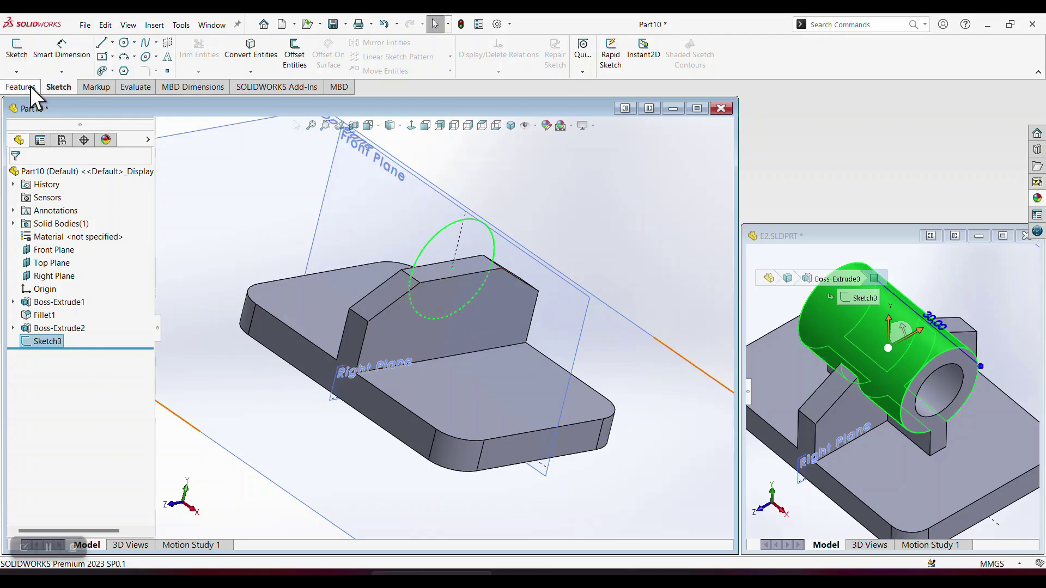
{"action": "left_click", "coordinate": [25, 60]}
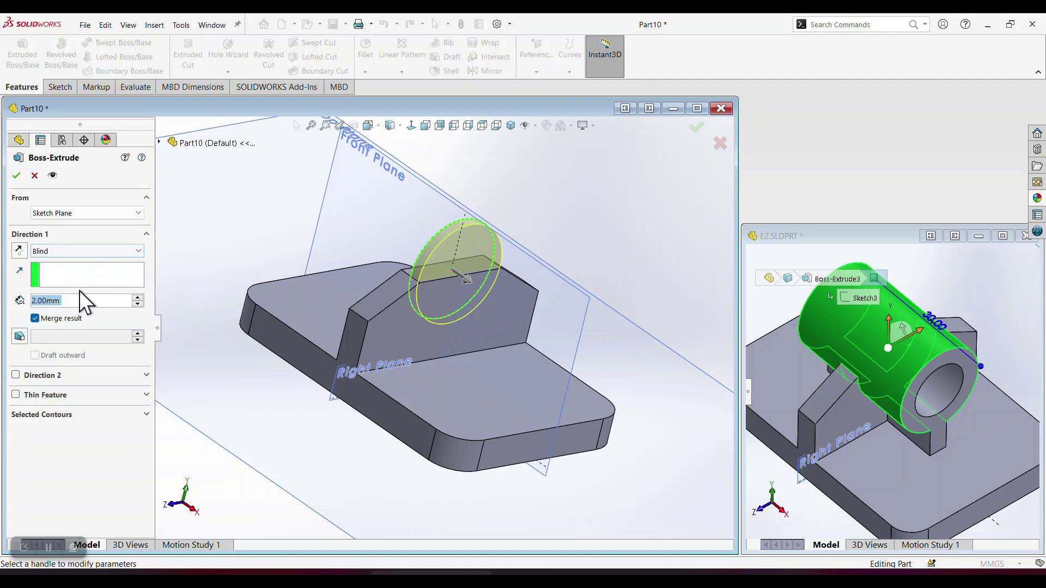
{"action": "type", "text": "15"}
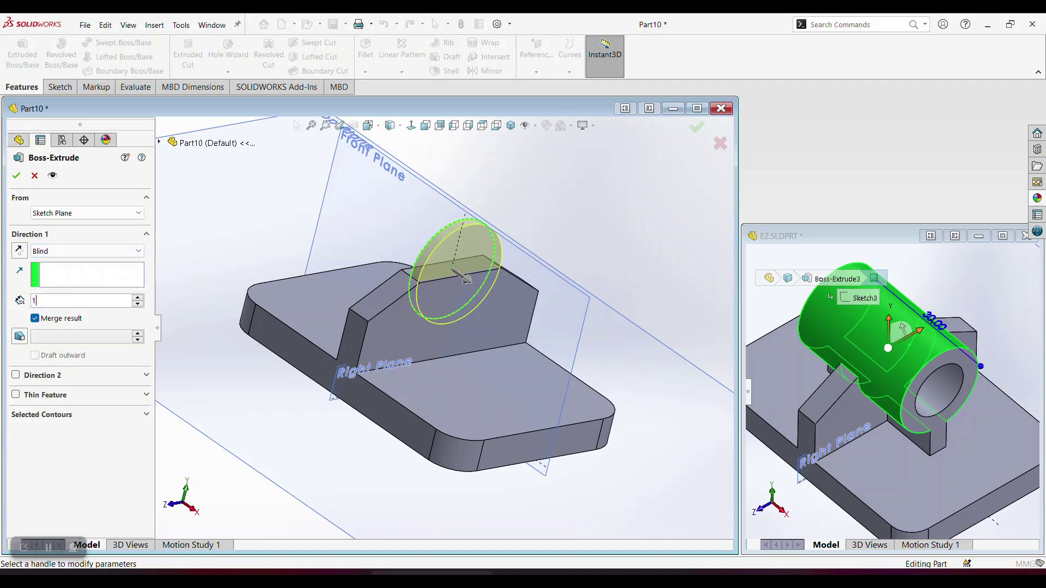
{"action": "key", "text": "Return"}
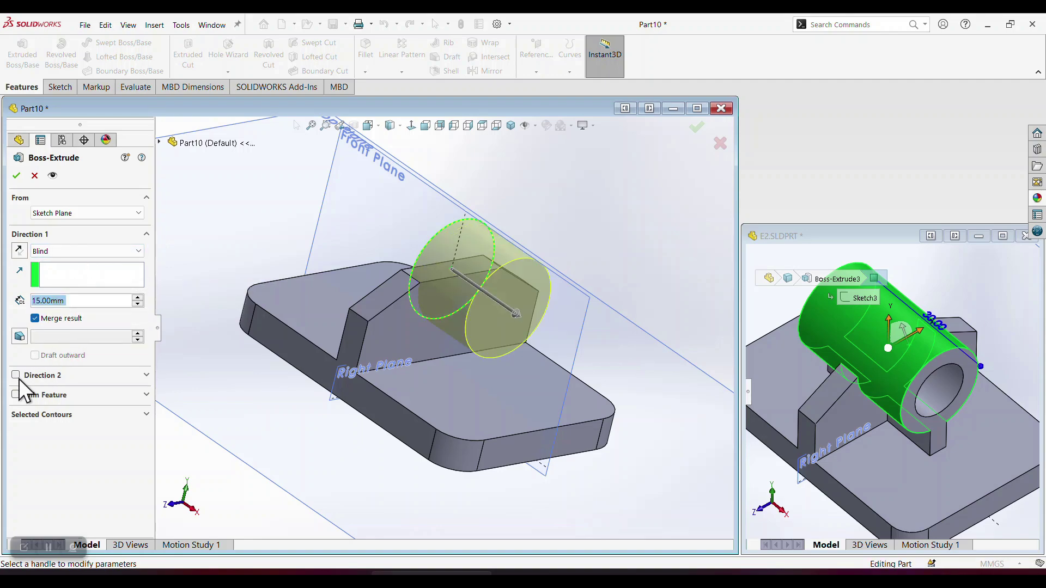
{"action": "left_click", "coordinate": [15, 375]}
{"action": "type", "text": "15"}
{"action": "key", "text": "Return"}
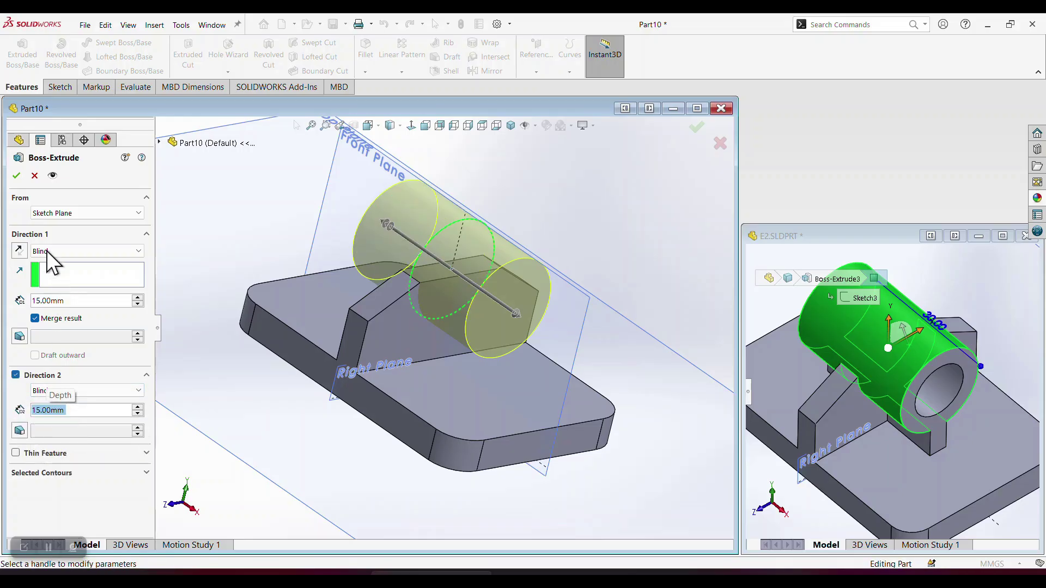
{"action": "left_click", "coordinate": [16, 176]}
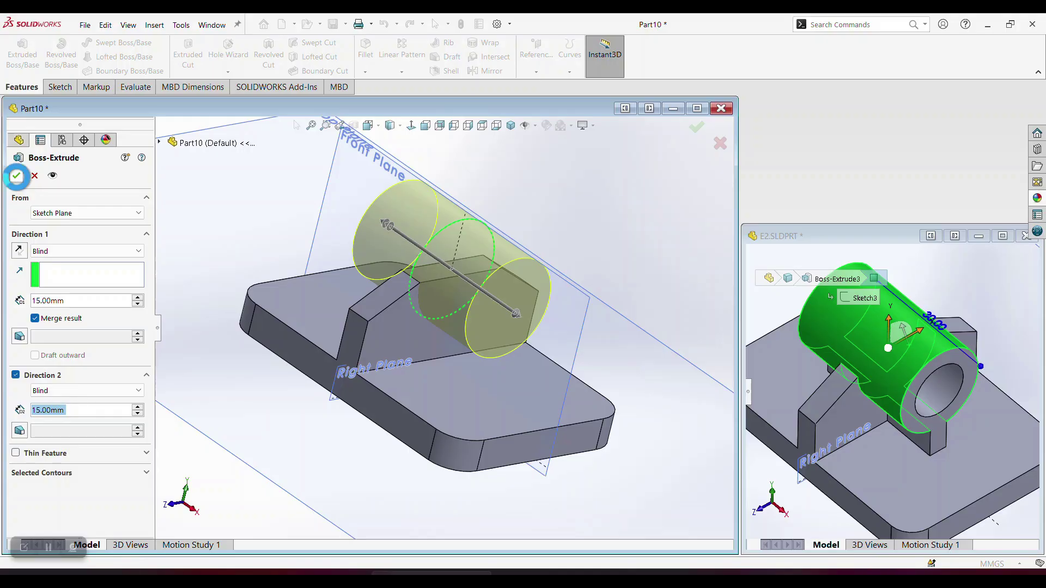
Start a sketch on the cylinder's end face and draw a concentric circle about 14.8 mm in diameter
{"action": "scroll", "coordinate": [256, 294], "scroll_direction": "up", "scroll_amount": 2}
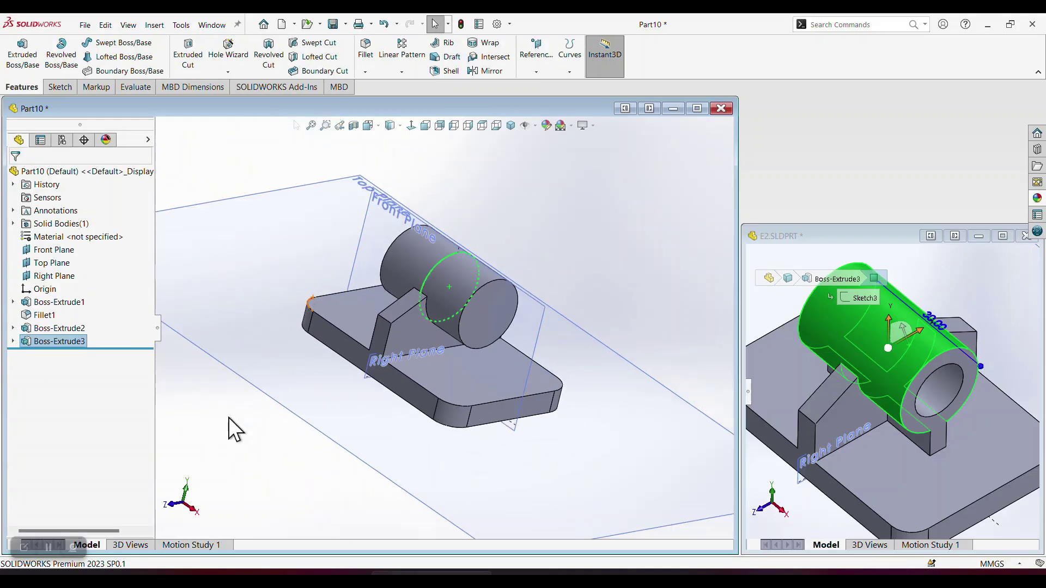
{"action": "middle_click_drag", "start_coordinate": [435, 422], "coordinate": [409, 425]}
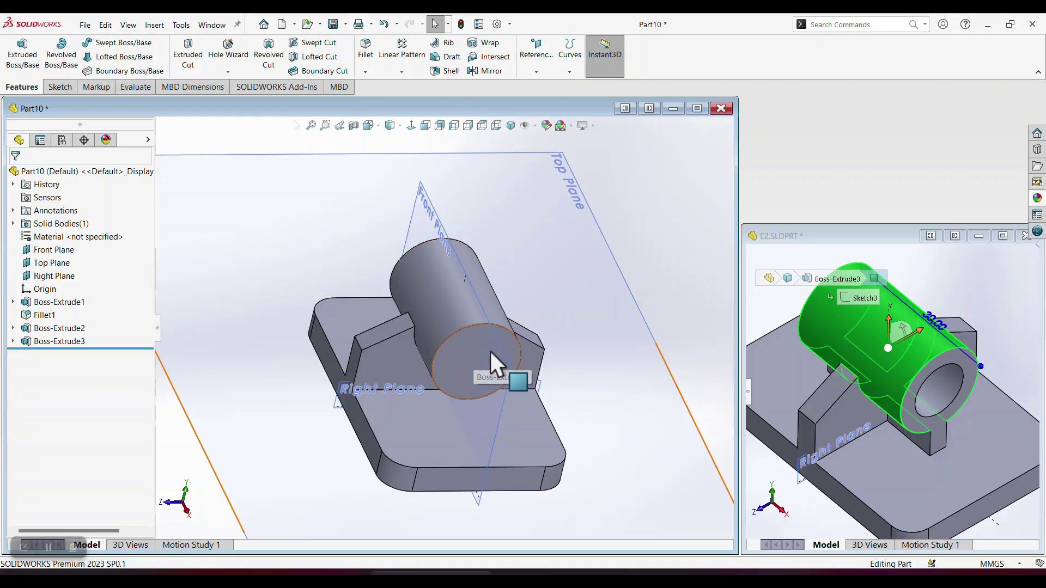
{"action": "middle_click_drag", "start_coordinate": [468, 361], "coordinate": [534, 413]}
{"action": "middle_click_drag", "start_coordinate": [460, 294], "coordinate": [406, 310]}
{"action": "left_click", "coordinate": [449, 346]}
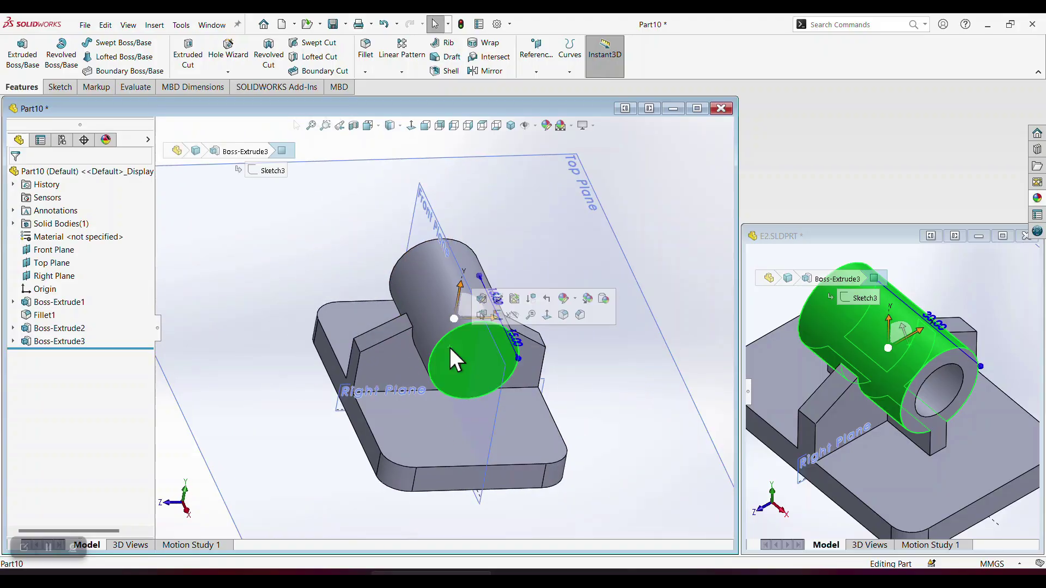
{"action": "left_click", "coordinate": [503, 316]}
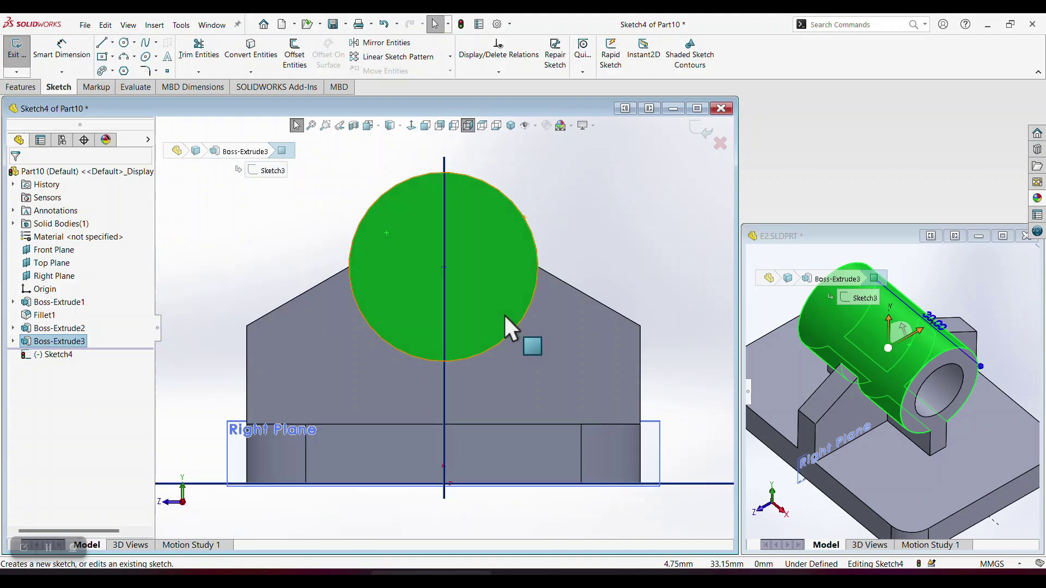
{"action": "key", "text": "c"}
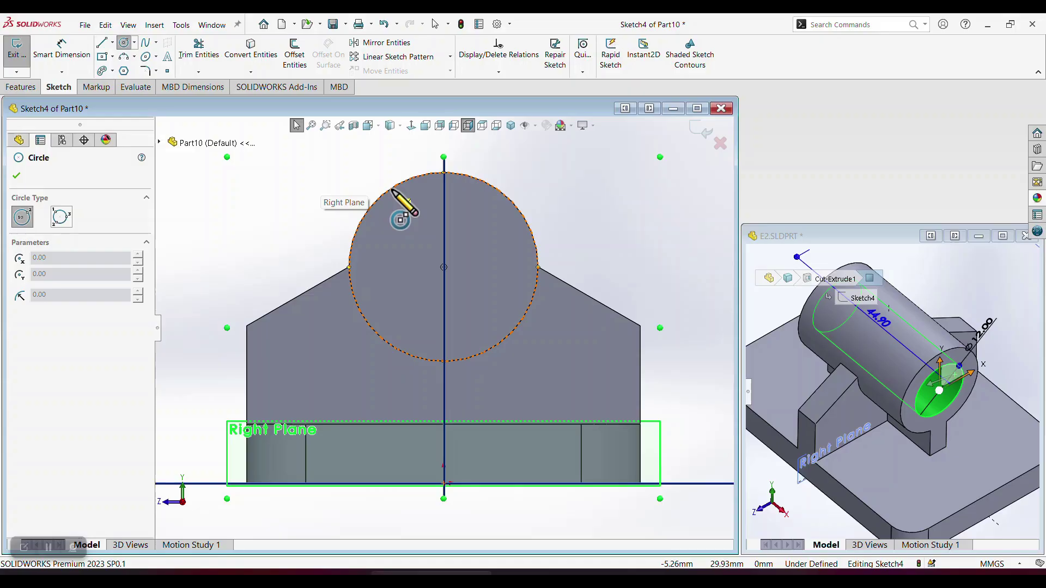
{"action": "left_click", "coordinate": [444, 267]}
{"action": "left_click", "coordinate": [507, 228]}
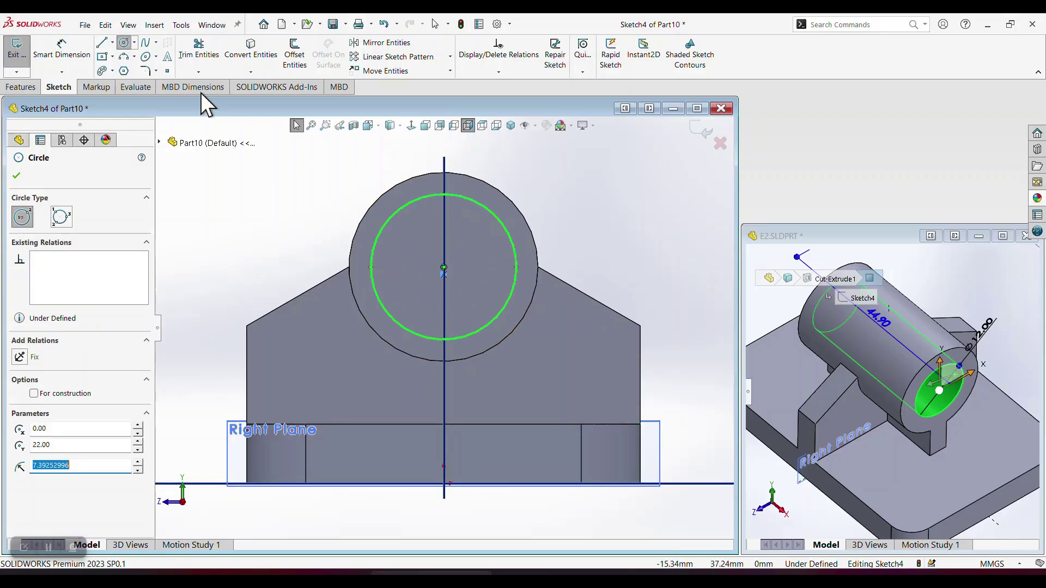
Dimension the concentric circle's diameter to 12 mm and exit the sketch
{"action": "left_click", "coordinate": [75, 56]}
{"action": "left_click", "coordinate": [503, 223]}
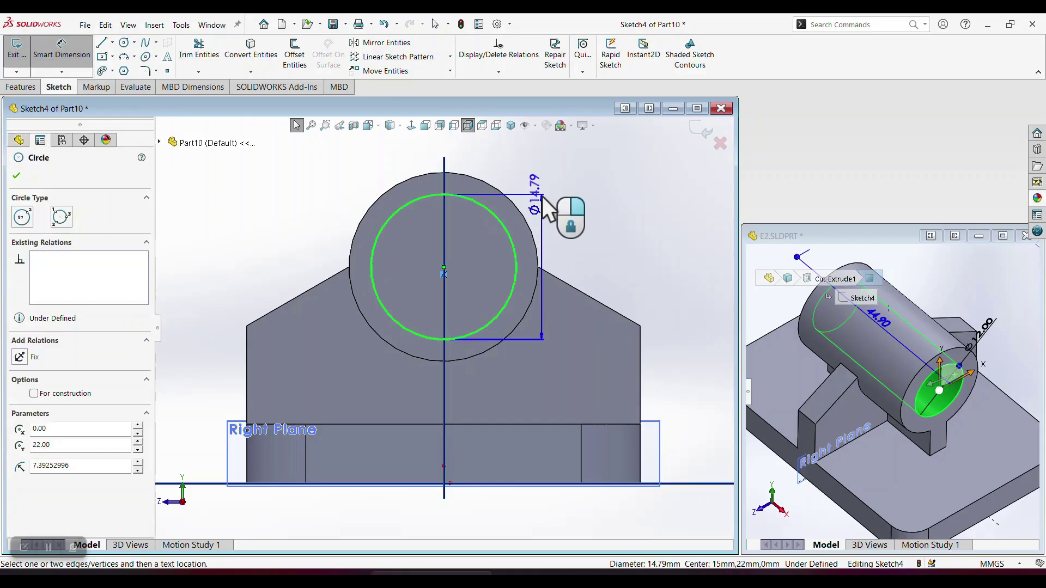
{"action": "left_click", "coordinate": [541, 196]}
{"action": "type", "text": "12"}
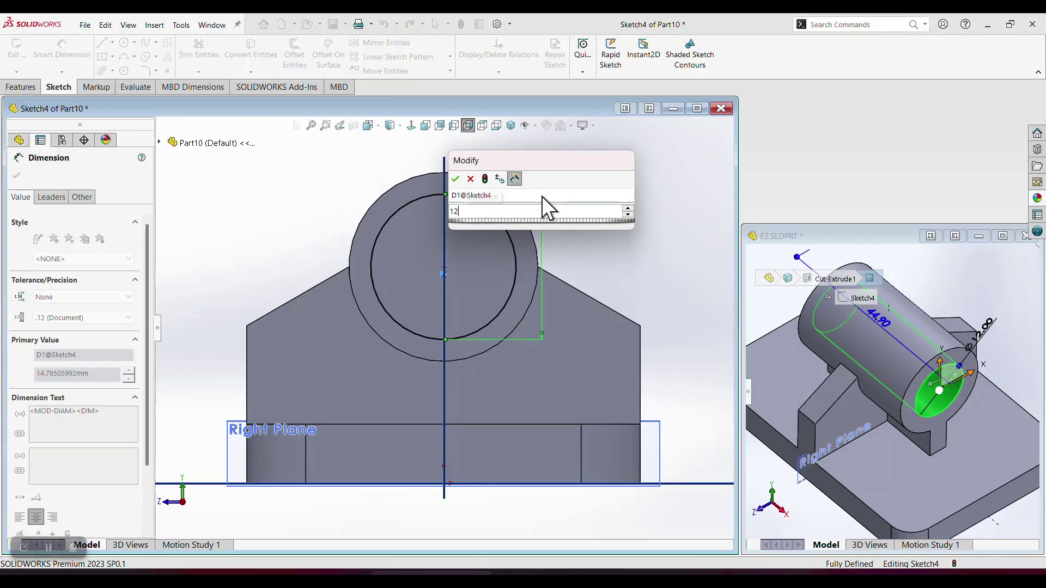
{"action": "key", "text": "Return"}
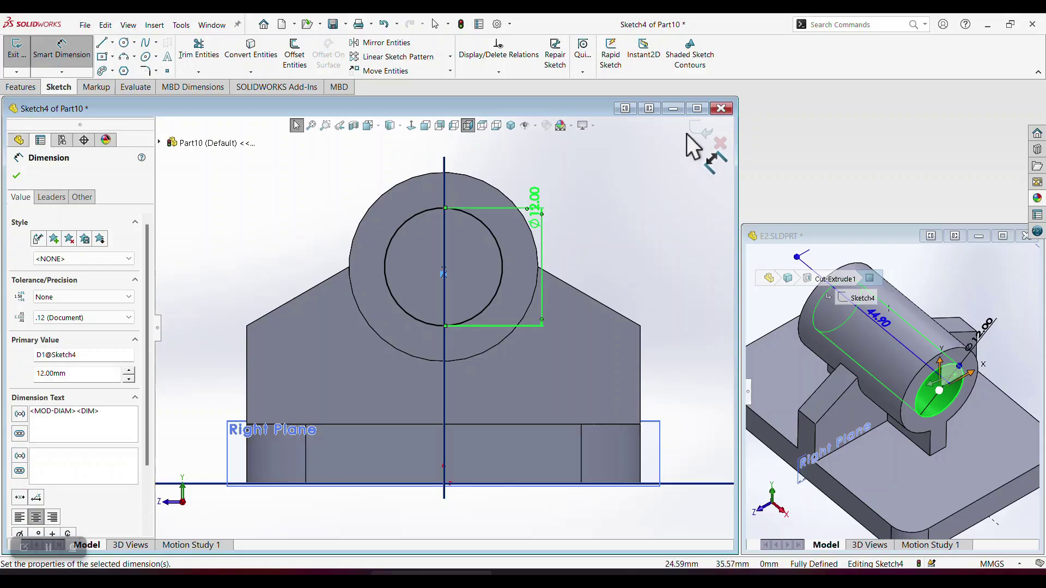
{"action": "left_click", "coordinate": [702, 132]}
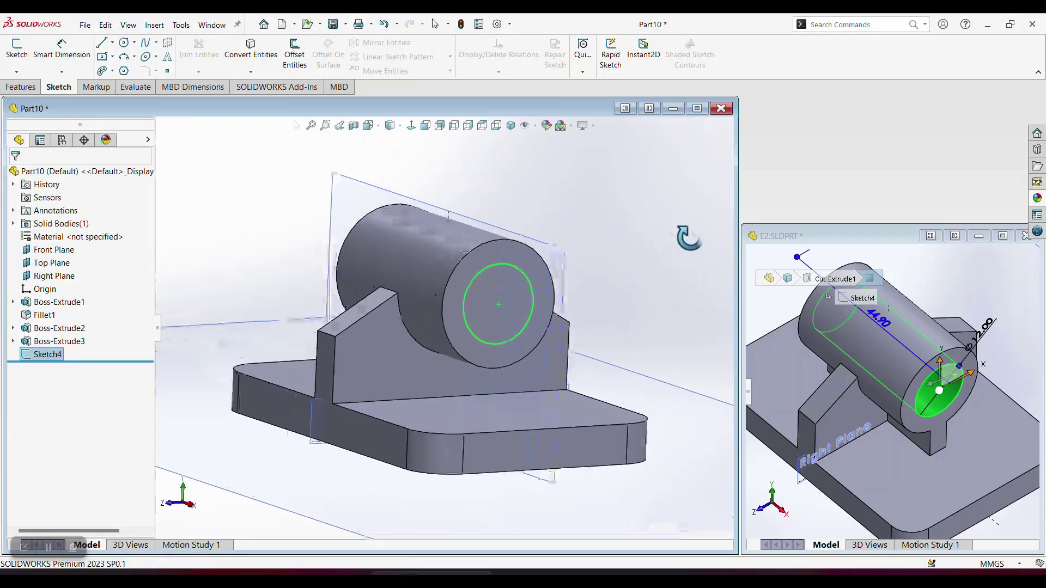
Cut-extrude the 12 mm circle through the cylinder with the Up To Next end condition
{"action": "left_click", "coordinate": [36, 86]}
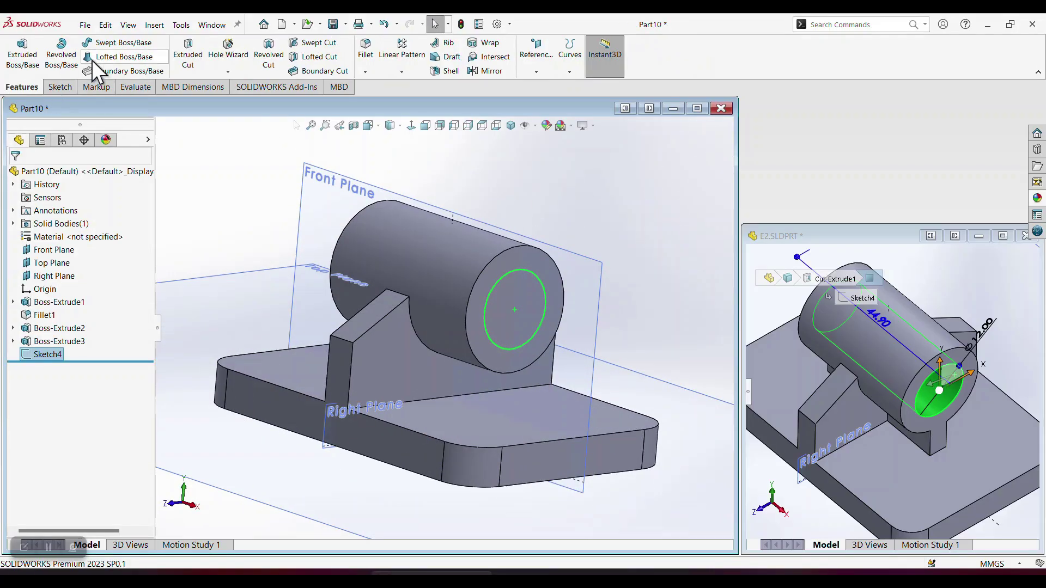
{"action": "left_click", "coordinate": [188, 57]}
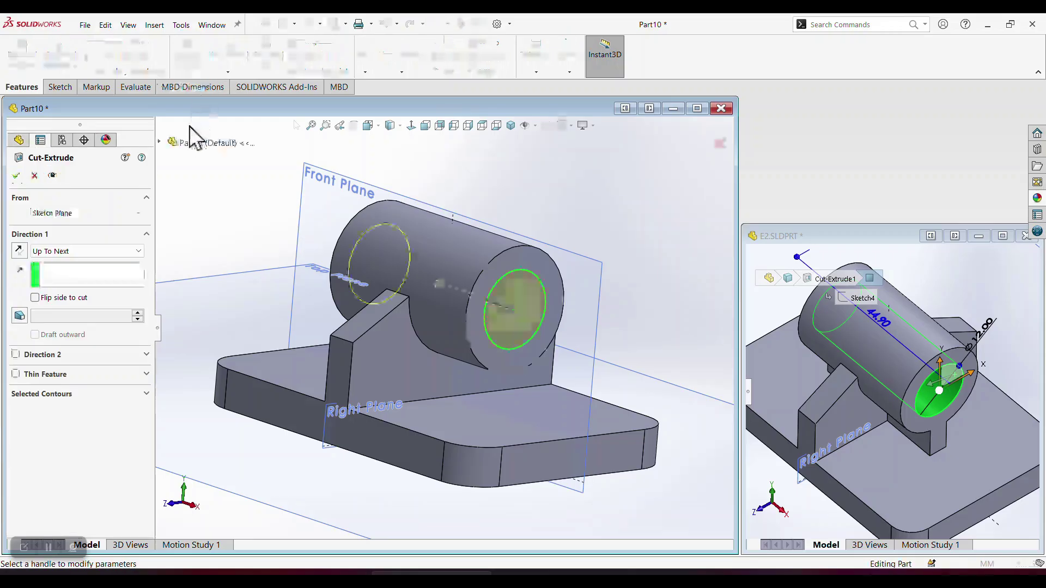
{"action": "left_click", "coordinate": [71, 251]}
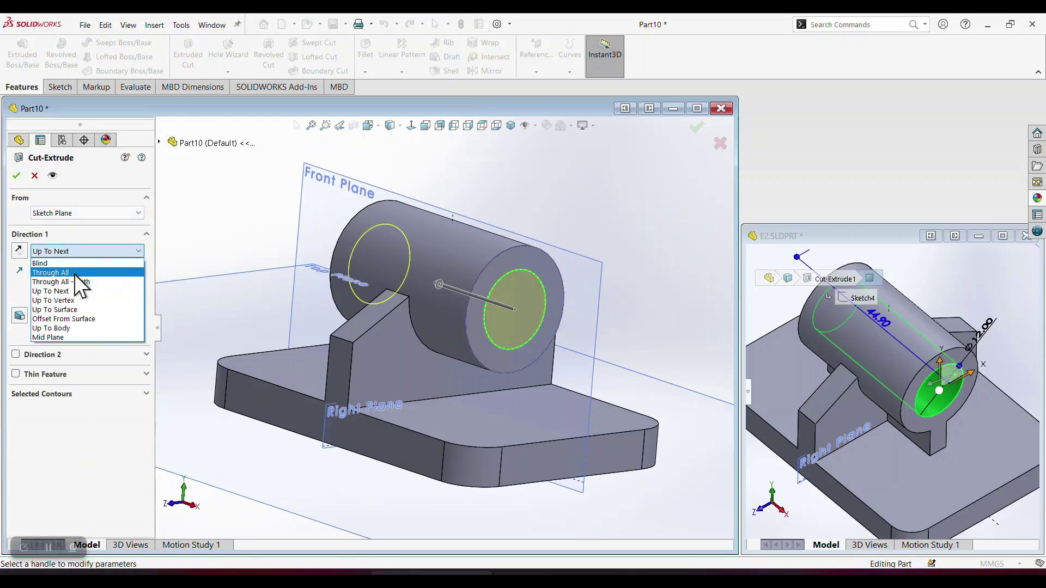
{"action": "key", "text": "Escape"}
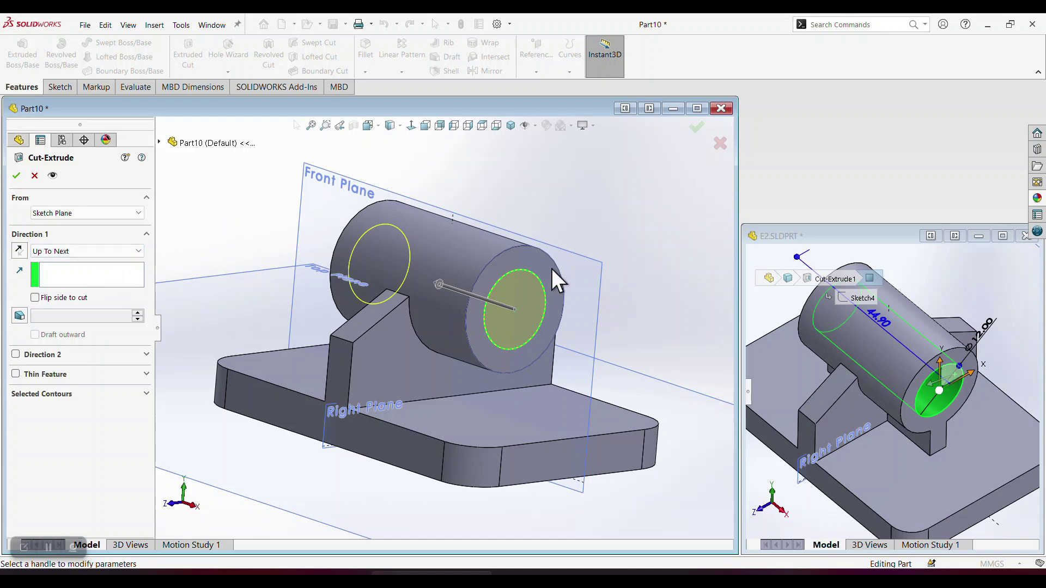
{"action": "middle_click_drag", "start_coordinate": [497, 306], "coordinate": [545, 297]}
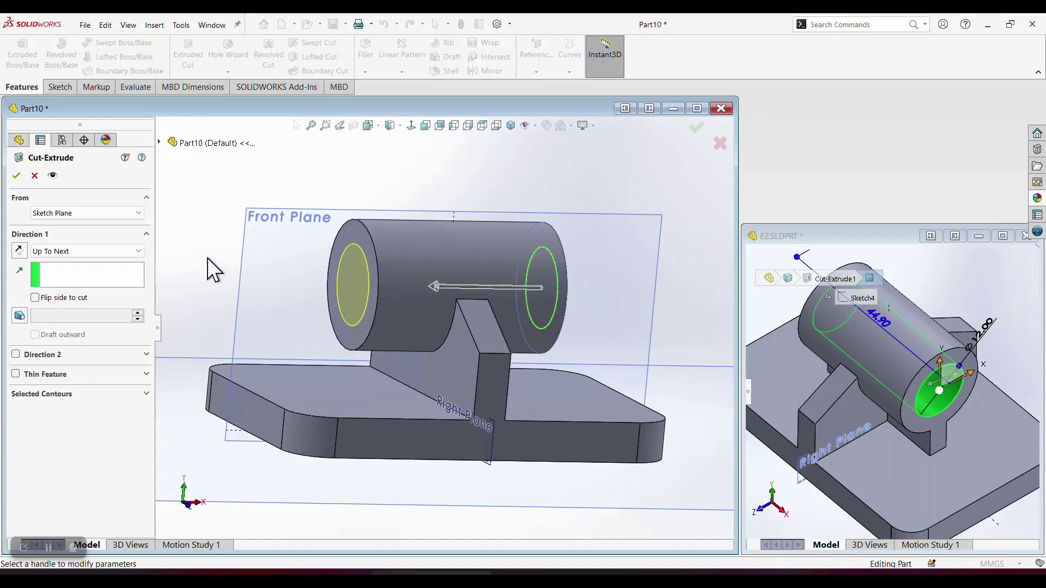
{"action": "left_click", "coordinate": [119, 250]}
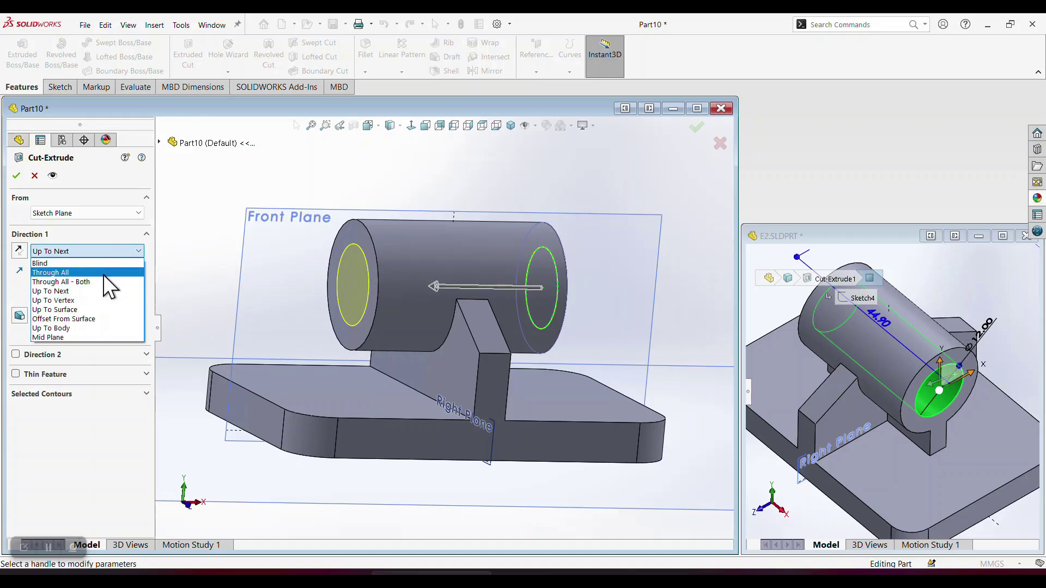
{"action": "left_click", "coordinate": [103, 273]}
{"action": "mouse_move", "coordinate": [251, 403]}
{"action": "middle_mouse_down"}
{"action": "mouse_move", "coordinate": [240, 420]}
{"action": "mouse_move", "coordinate": [221, 416]}
{"action": "mouse_move", "coordinate": [238, 413]}
{"action": "middle_mouse_up"}
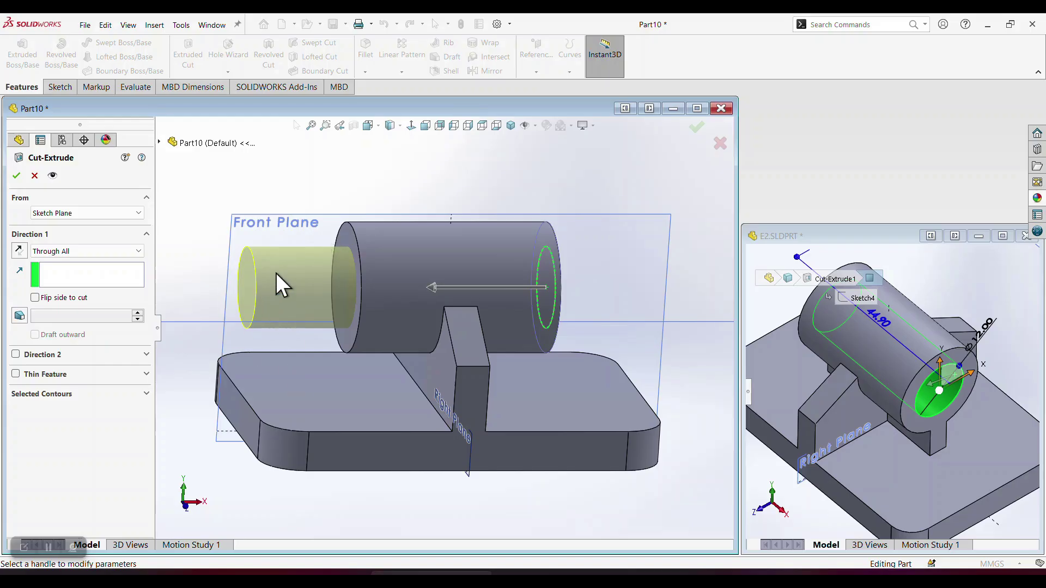
{"action": "left_click", "coordinate": [51, 251]}
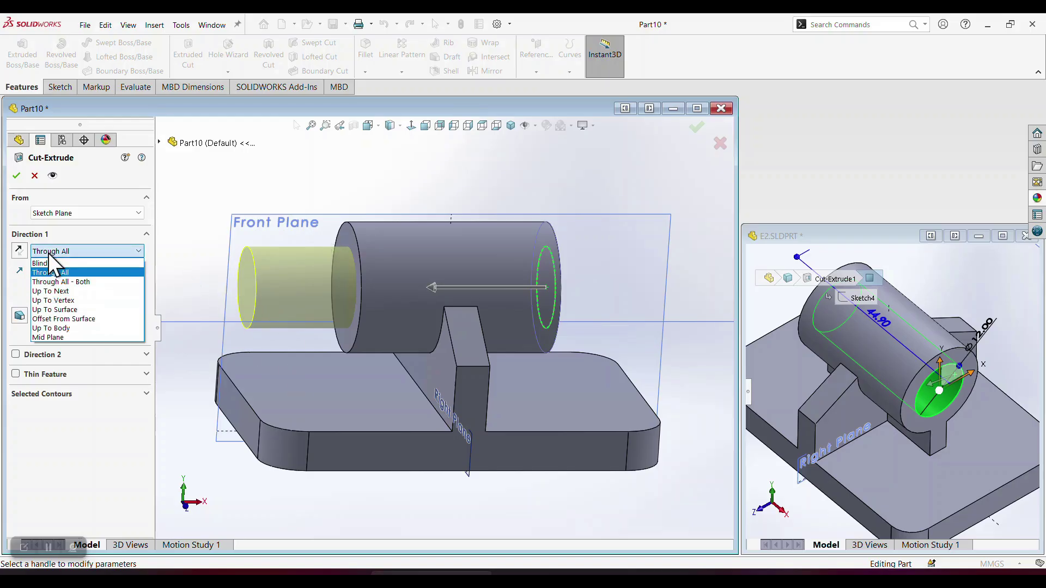
{"action": "left_click", "coordinate": [50, 291]}
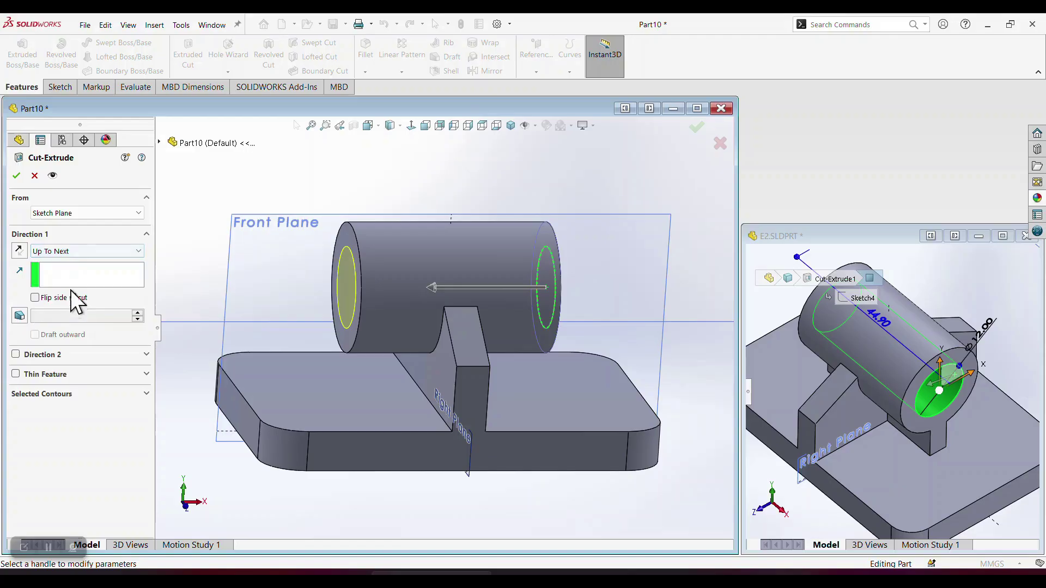
{"action": "left_click", "coordinate": [16, 176]}
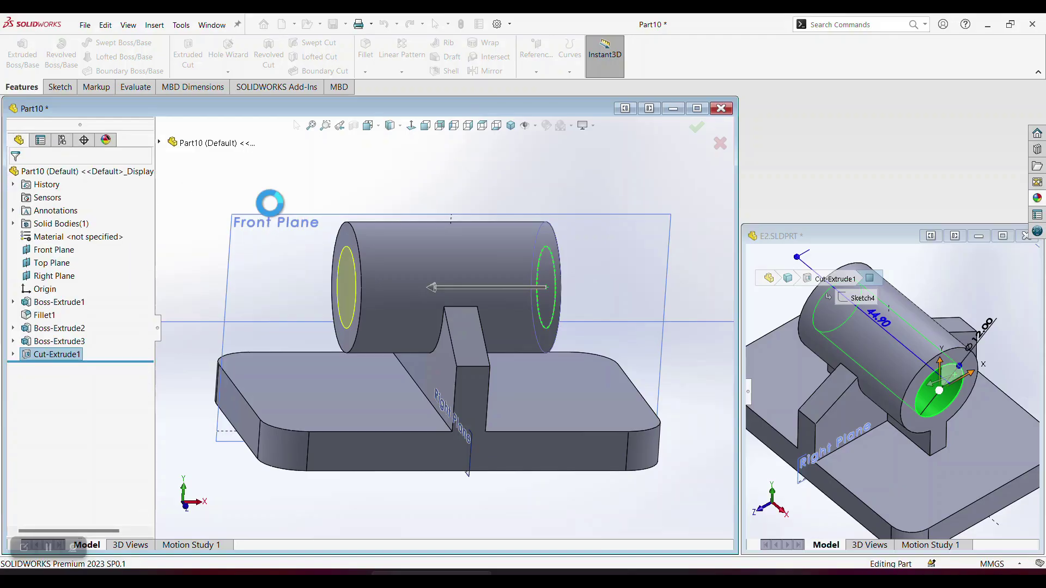
Sketch a corner rectangle on the Front Plane from the cylinder's lower edge to the base's top edge, spanning the cylinder's length, and exit the sketch
{"action": "middle_click_drag", "start_coordinate": [435, 225], "coordinate": [520, 267]}
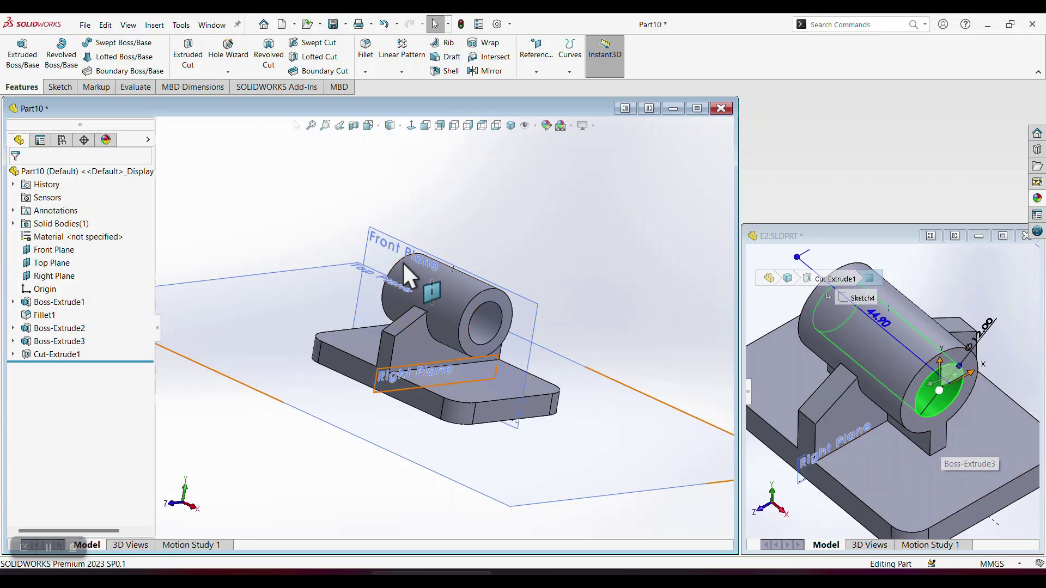
{"action": "left_click", "coordinate": [382, 239]}
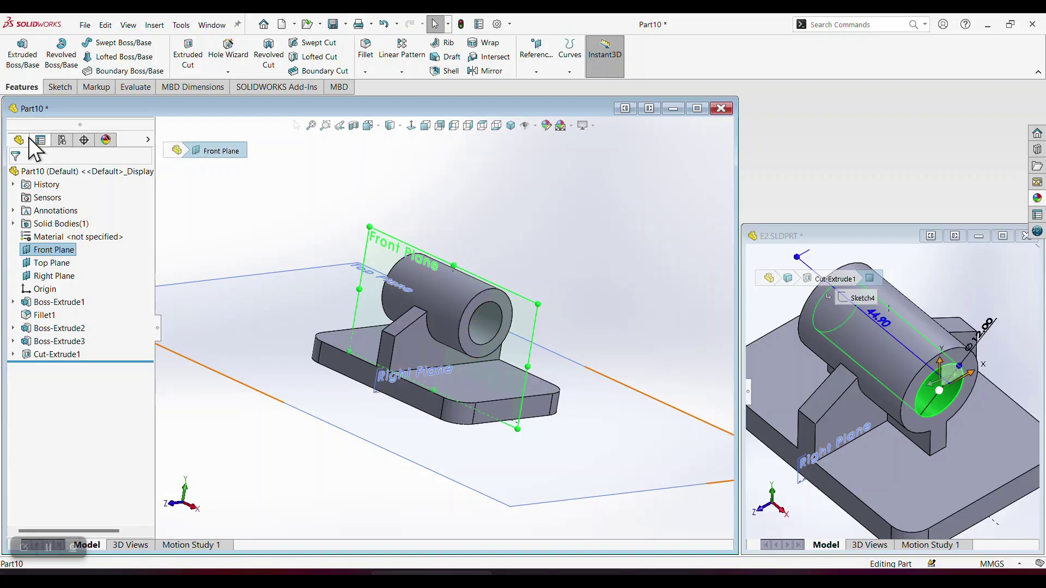
{"action": "left_click", "coordinate": [54, 88]}
{"action": "left_click", "coordinate": [18, 51]}
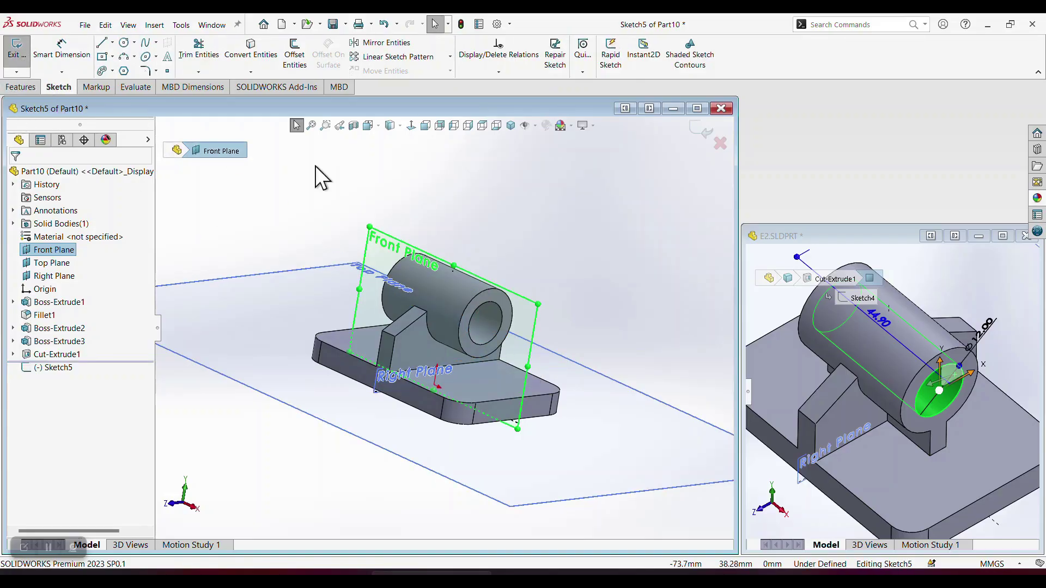
{"action": "left_click", "coordinate": [412, 128]}
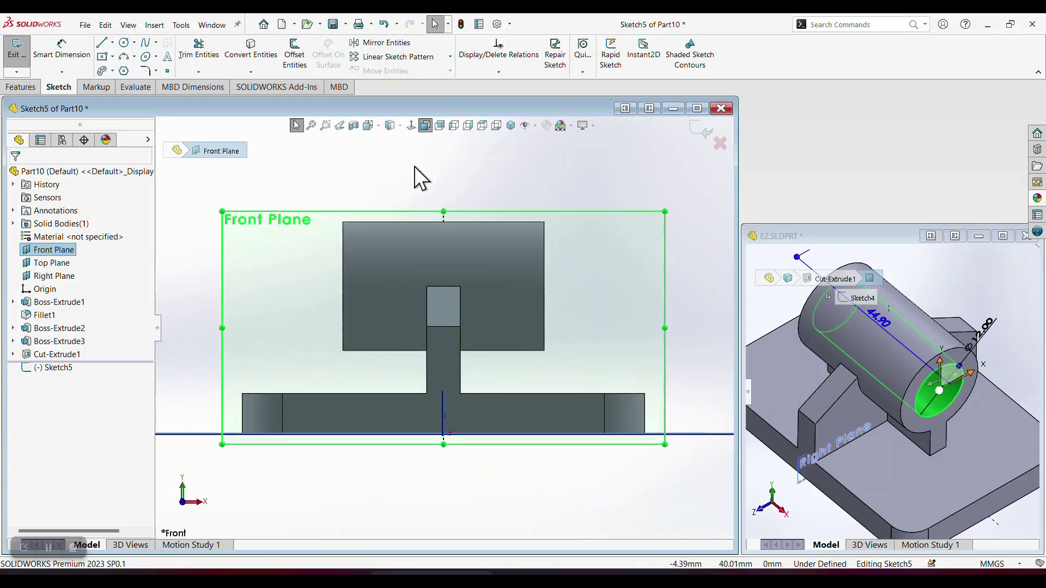
{"action": "left_click", "coordinate": [113, 57]}
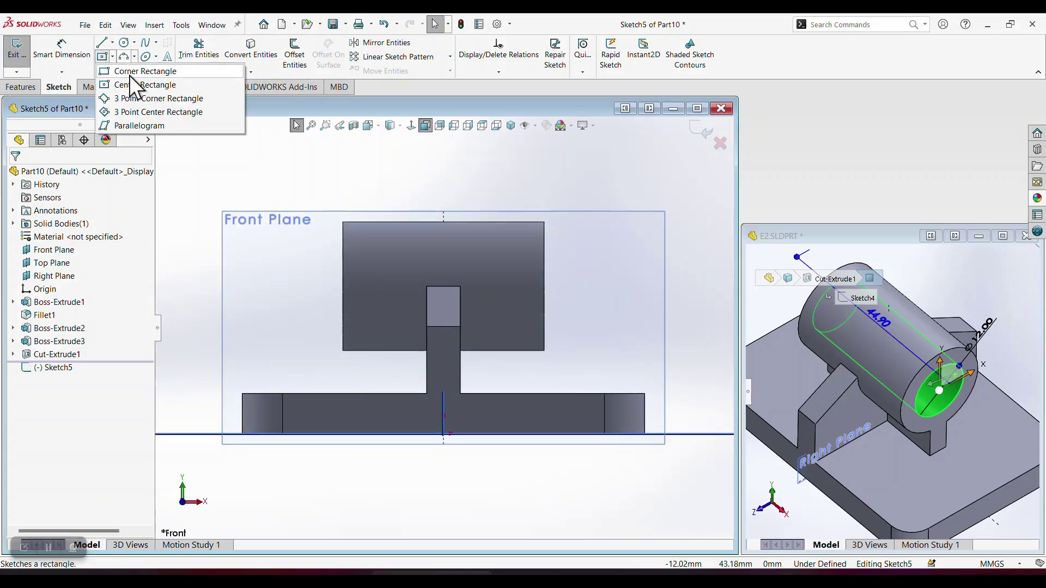
{"action": "left_click", "coordinate": [129, 74]}
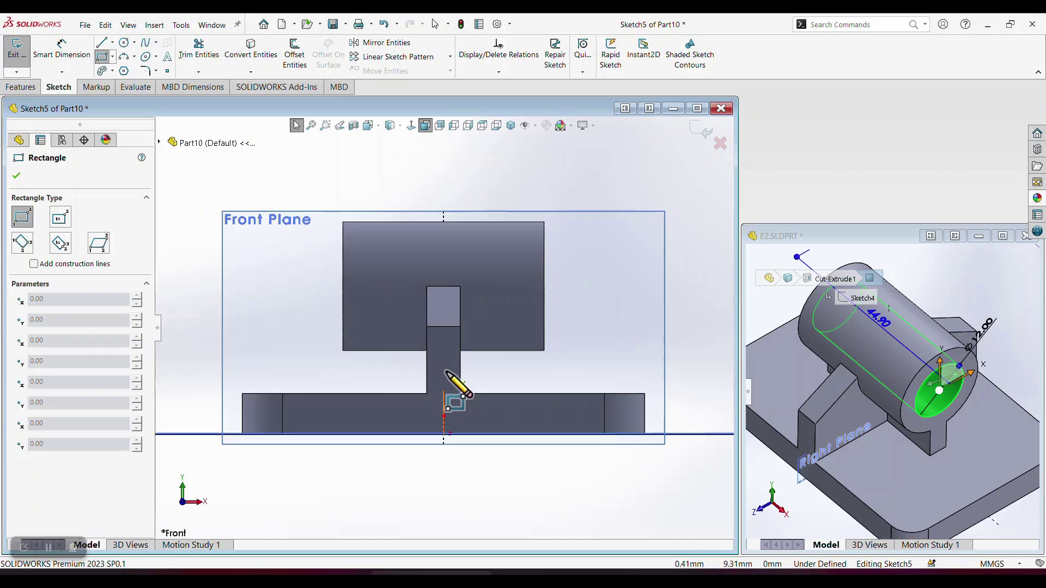
{"action": "left_click", "coordinate": [343, 350]}
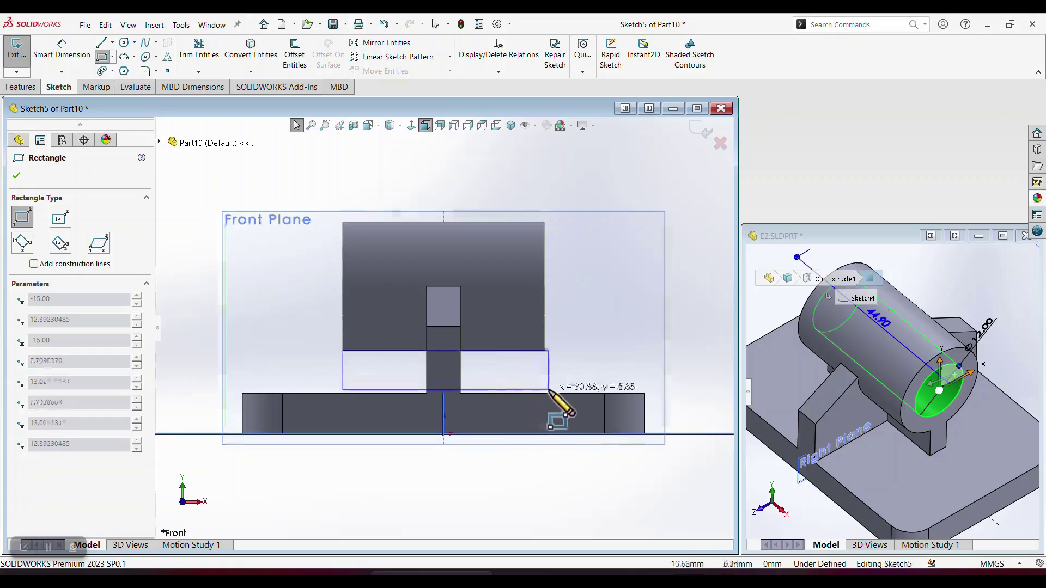
{"action": "left_click", "coordinate": [543, 393]}
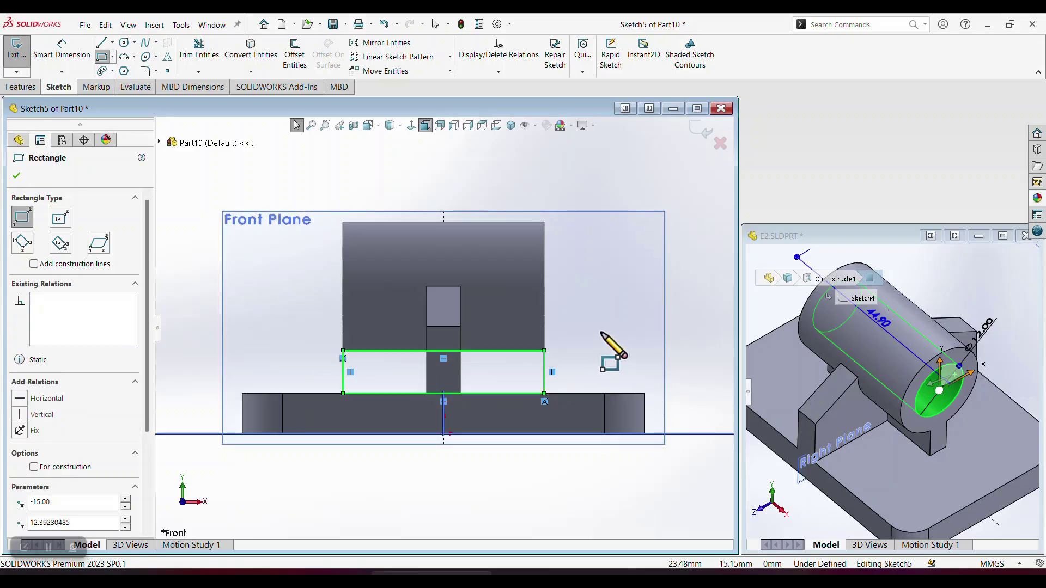
{"action": "key", "text": "Escape"}
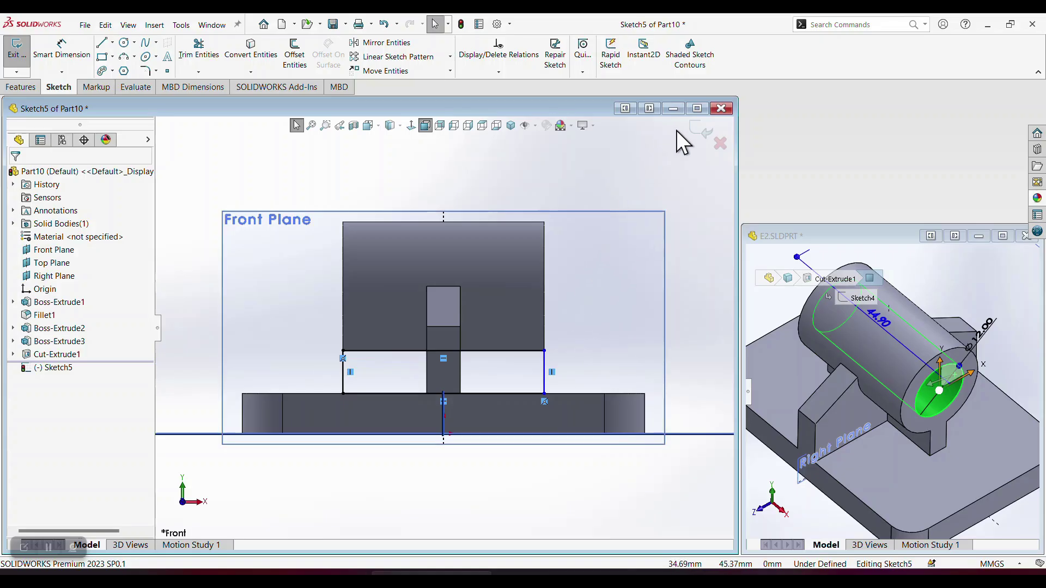
{"action": "left_click", "coordinate": [703, 137]}
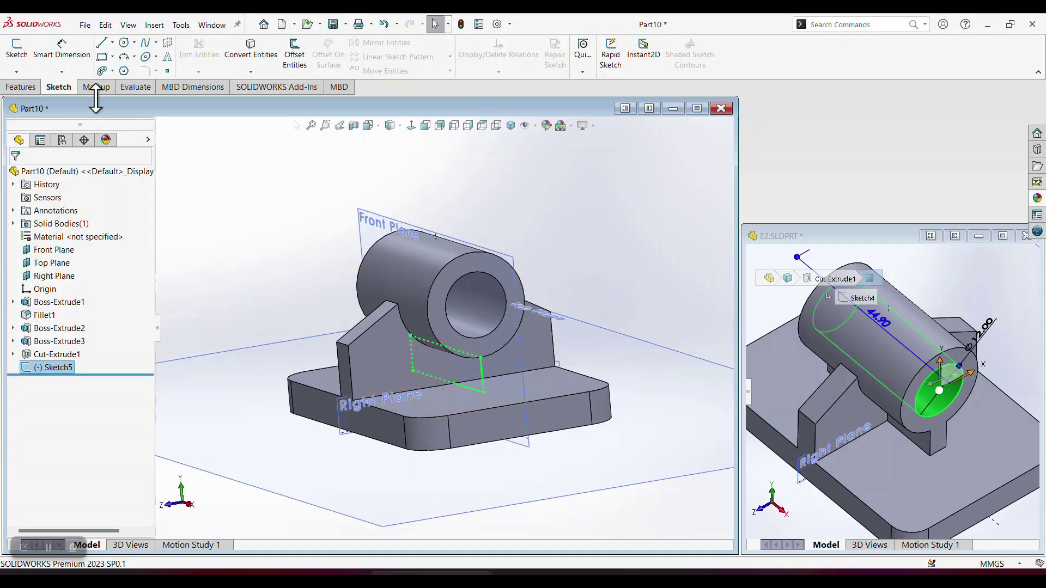
Try to extrude the rectangle 5 mm with the Mid Plane end condition, merged with the part
{"action": "left_click", "coordinate": [22, 88]}
{"action": "left_click", "coordinate": [27, 58]}
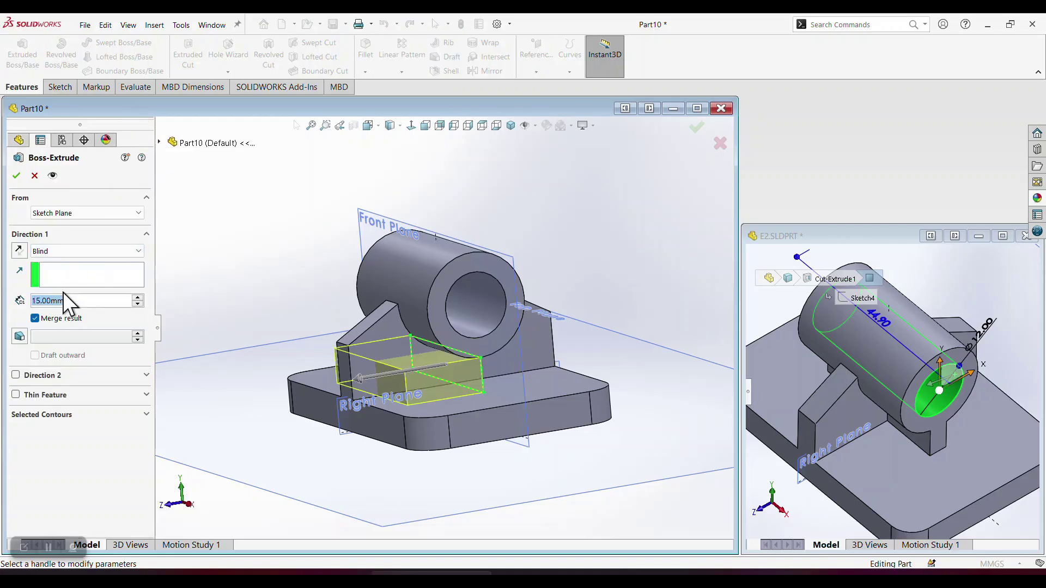
{"action": "type", "text": "5"}
{"action": "key", "text": "Return"}
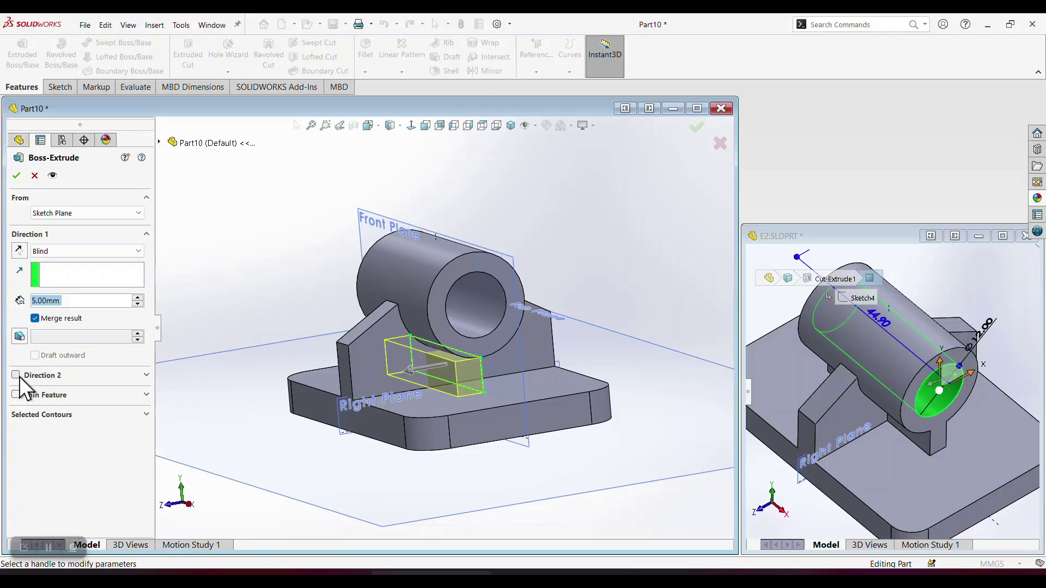
{"action": "left_click", "coordinate": [58, 253]}
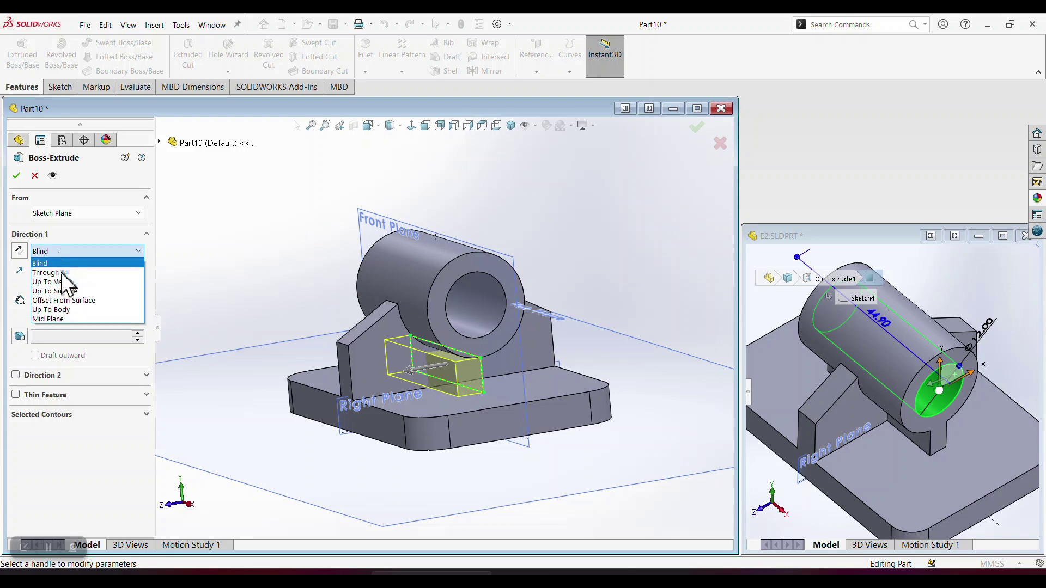
{"action": "left_click", "coordinate": [67, 318]}
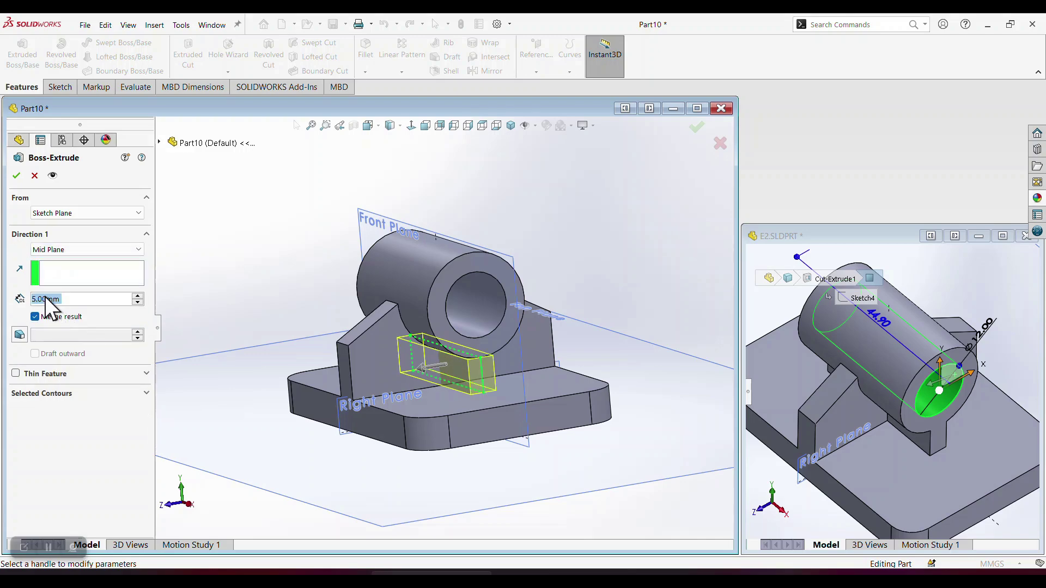
{"action": "middle_click_drag", "start_coordinate": [446, 342], "coordinate": [420, 350]}
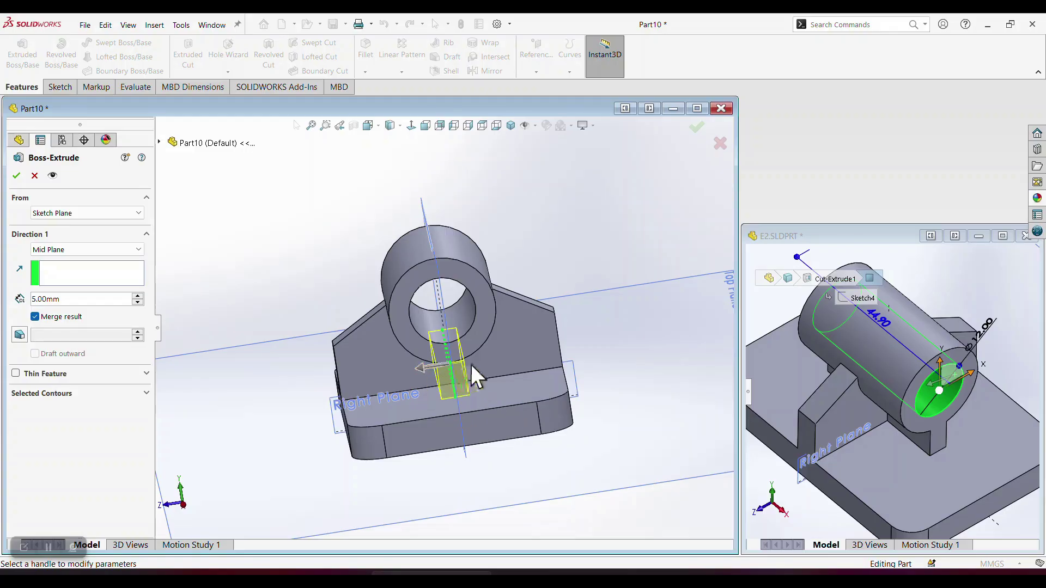
{"action": "left_click", "coordinate": [16, 177]}
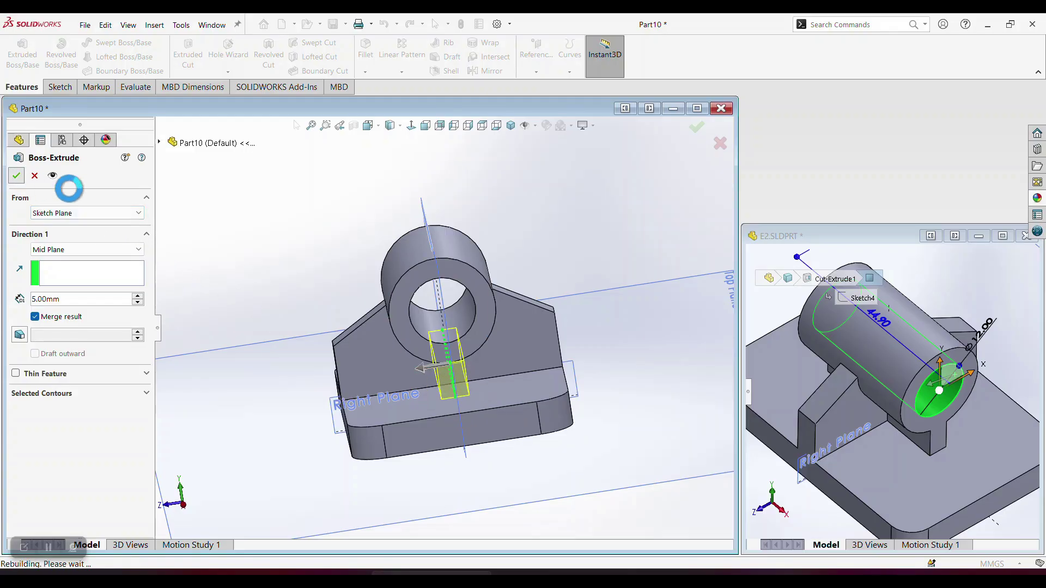
{"action": "middle_click_drag", "start_coordinate": [376, 315], "coordinate": [468, 319]}
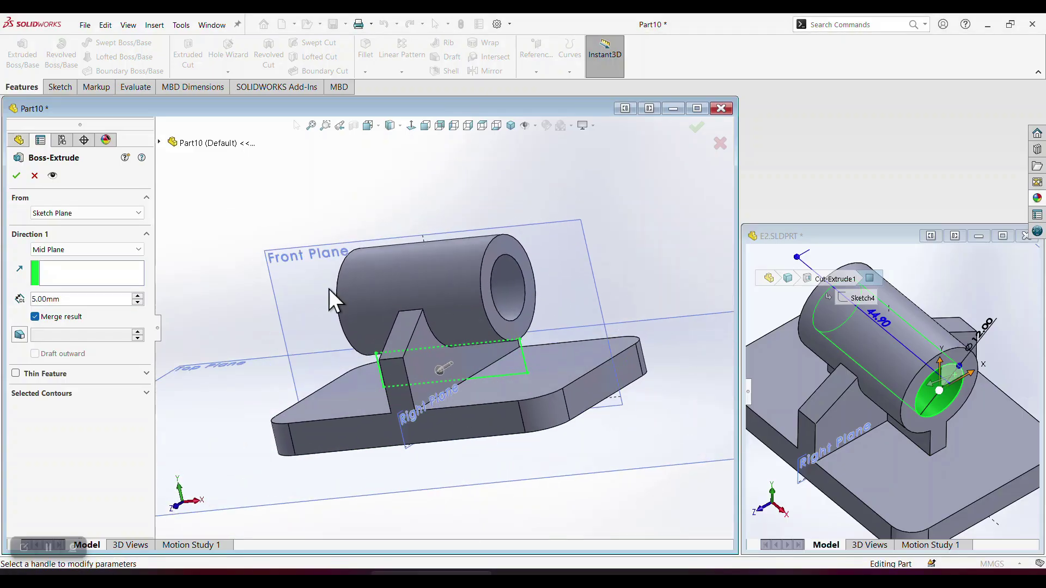
{"action": "left_click", "coordinate": [15, 175]}
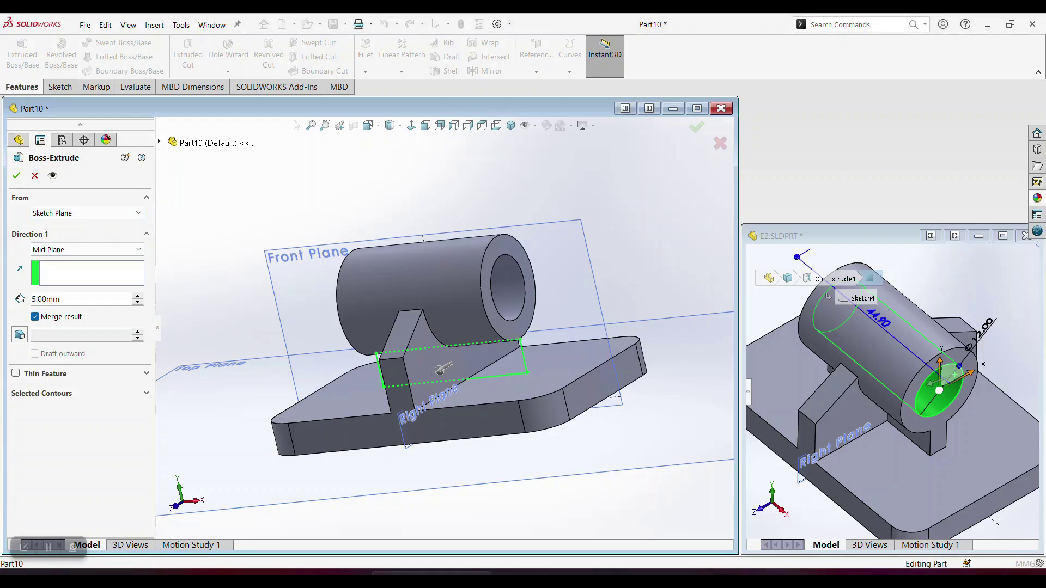
Examine where the rectangle's upper edge meets the cylinder's underside and cancel the extrusion
{"action": "middle_click_drag", "start_coordinate": [525, 360], "coordinate": [489, 392]}
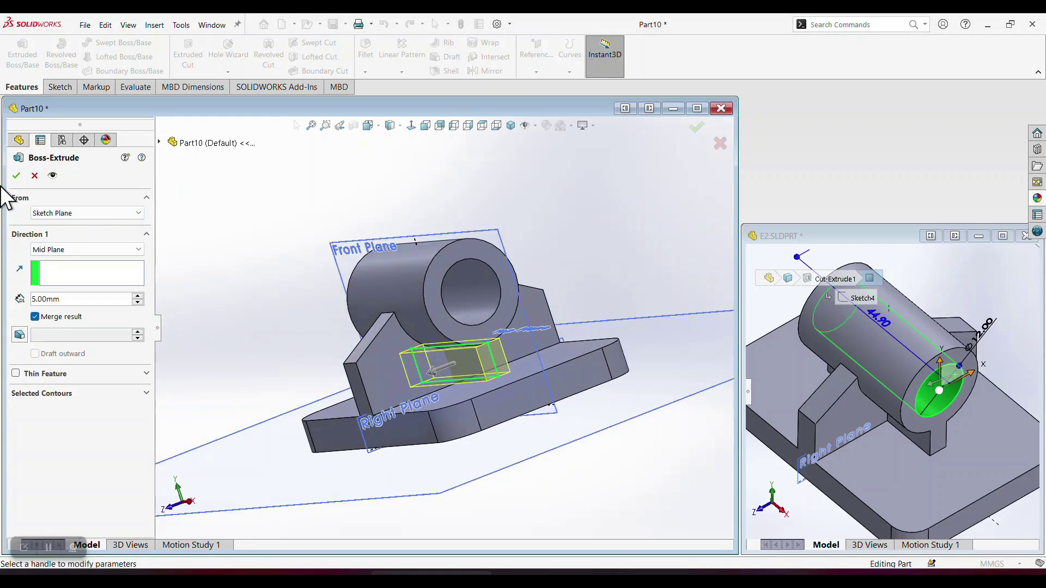
{"action": "scroll", "coordinate": [490, 353], "scroll_direction": "down", "scroll_amount": 3}
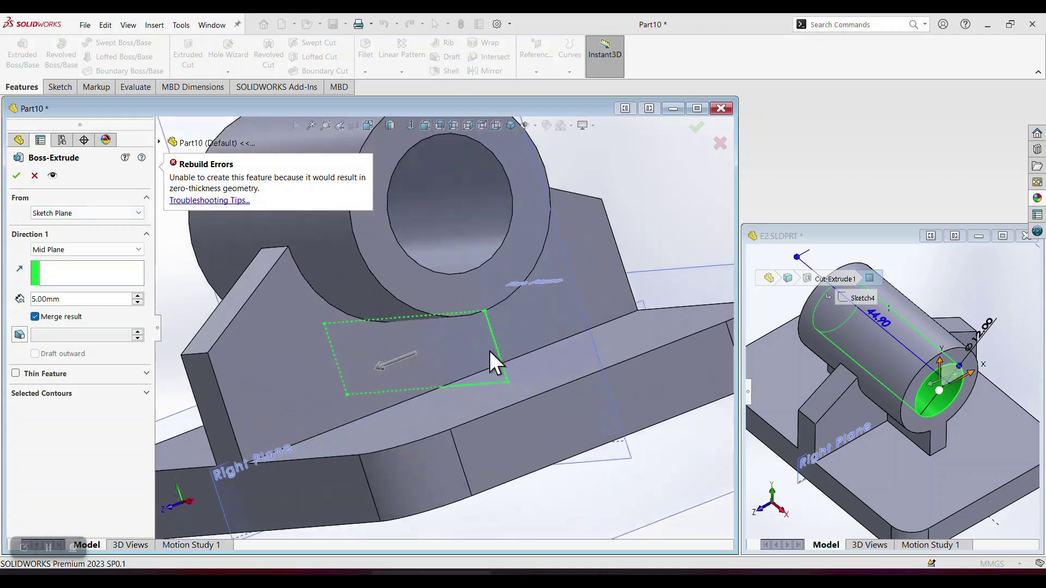
{"action": "mouse_move", "coordinate": [495, 299]}
{"action": "middle_mouse_down"}
{"action": "mouse_move", "coordinate": [495, 280]}
{"action": "mouse_move", "coordinate": [485, 270]}
{"action": "mouse_move", "coordinate": [483, 279]}
{"action": "middle_mouse_up"}
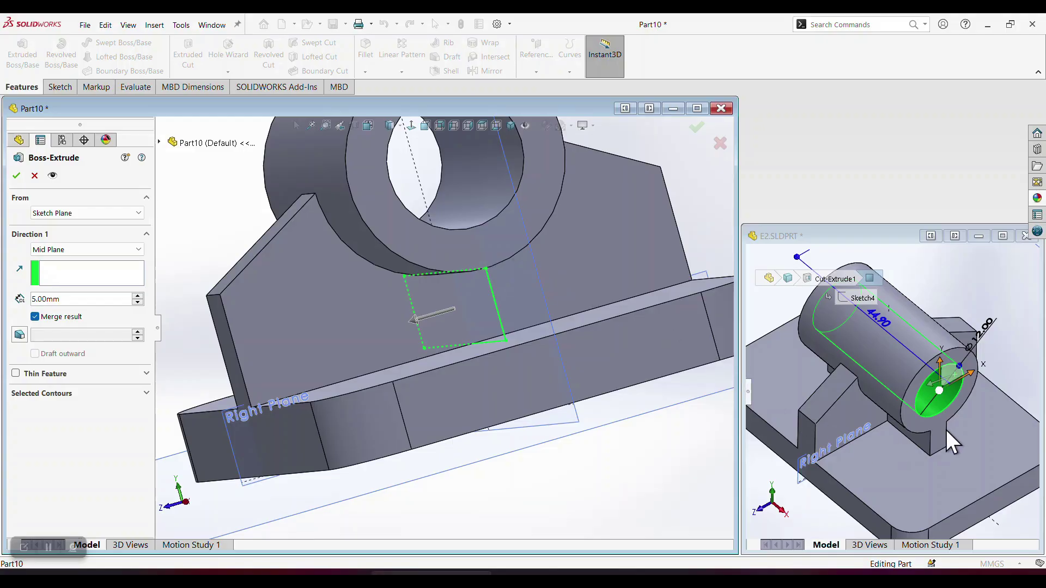
{"action": "left_click", "coordinate": [721, 143]}
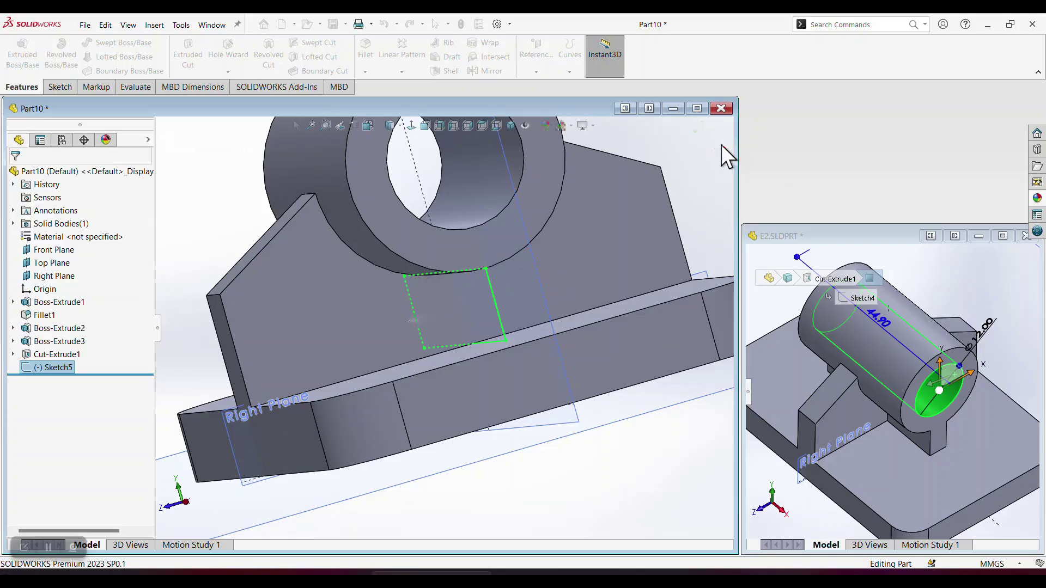
Edit the rectangle's sketch, raise its upper edge into the cylinder's wall above the underside, and exit the sketch
{"action": "right_click", "coordinate": [57, 368]}
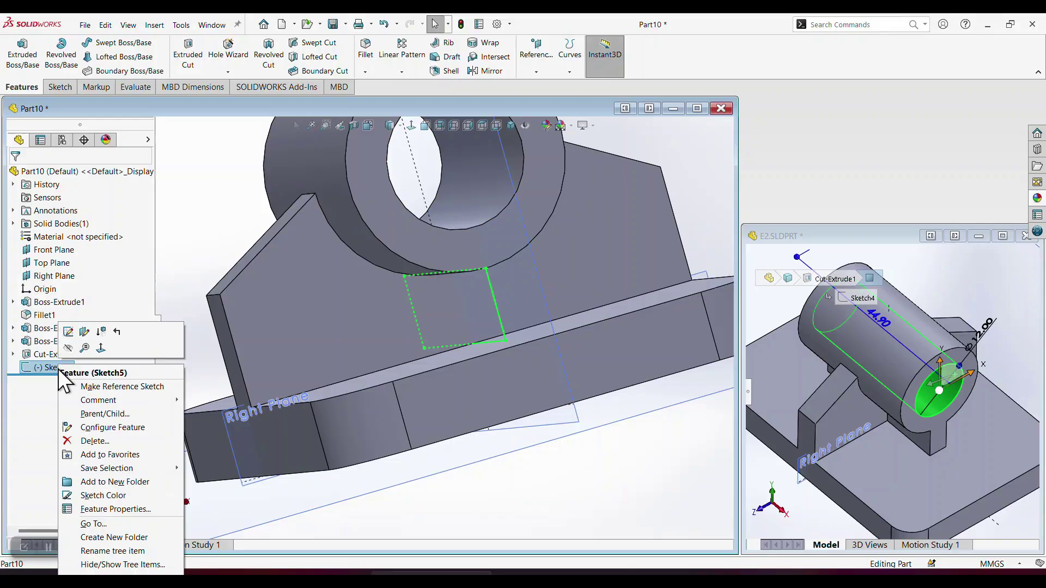
{"action": "left_click", "coordinate": [80, 334]}
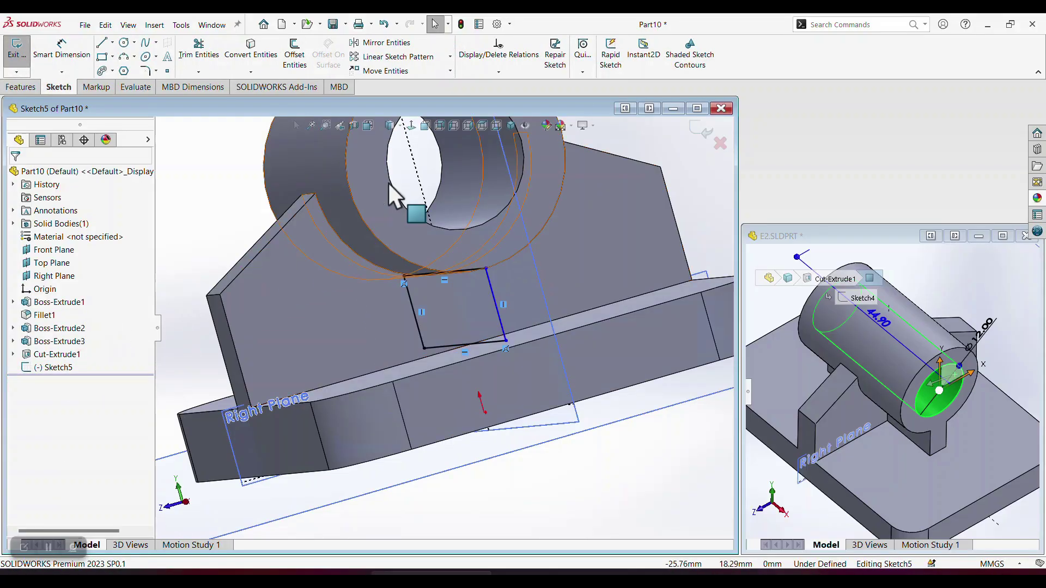
{"action": "left_click", "coordinate": [414, 125]}
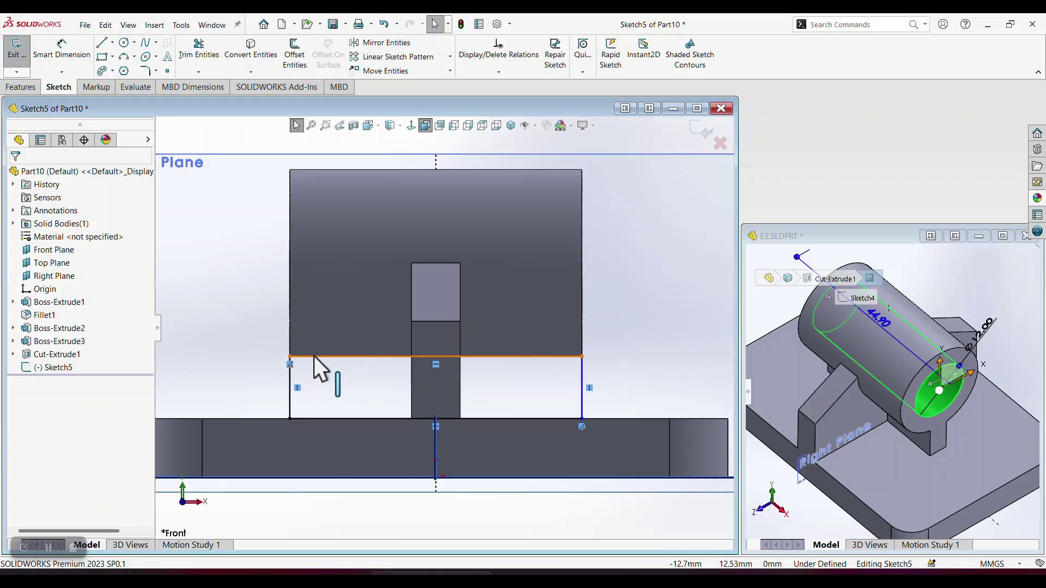
{"action": "left_click", "coordinate": [315, 357]}
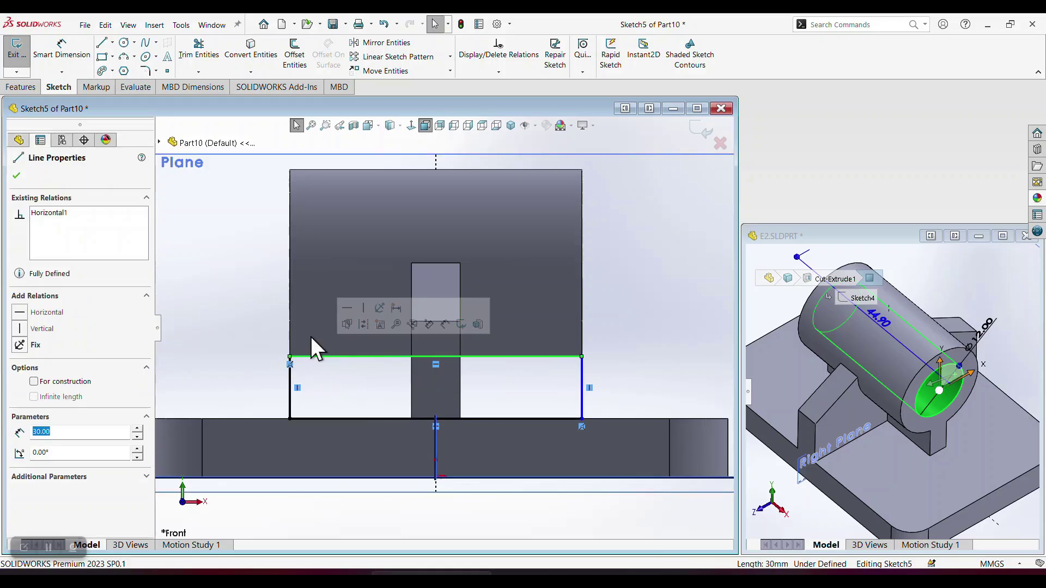
{"action": "mouse_move", "coordinate": [310, 336]}
{"action": "middle_mouse_down"}
{"action": "mouse_move", "coordinate": [325, 336]}
{"action": "mouse_move", "coordinate": [335, 361]}
{"action": "mouse_move", "coordinate": [326, 355]}
{"action": "middle_mouse_up"}
{"action": "scroll", "coordinate": [325, 355], "scroll_direction": "down", "scroll_amount": 2}
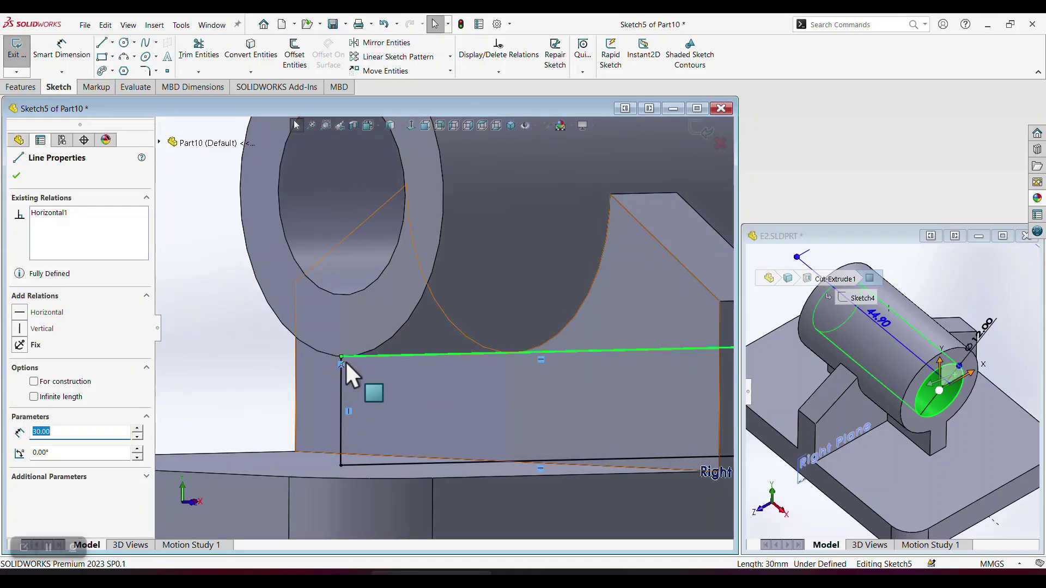
{"action": "key", "text": "Escape"}
{"action": "left_click", "coordinate": [342, 365]}
{"action": "left_click_drag", "start_coordinate": [371, 354], "coordinate": [366, 332]}
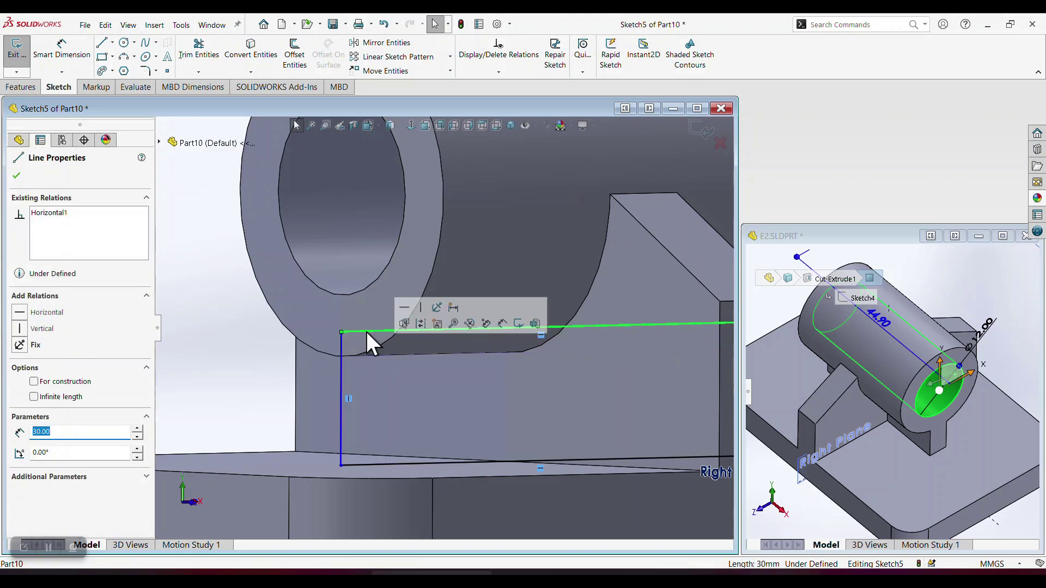
{"action": "scroll", "coordinate": [366, 332], "scroll_direction": "up", "scroll_amount": 3}
{"action": "mouse_move", "coordinate": [354, 329]}
{"action": "middle_mouse_down"}
{"action": "mouse_move", "coordinate": [312, 335]}
{"action": "mouse_move", "coordinate": [491, 261]}
{"action": "middle_mouse_up"}
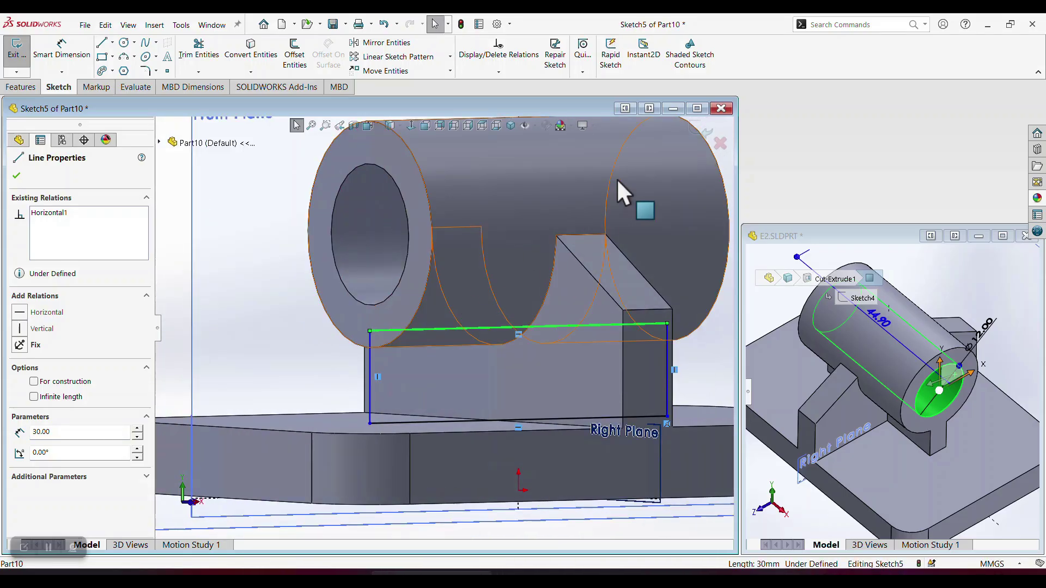
{"action": "left_click", "coordinate": [697, 131]}
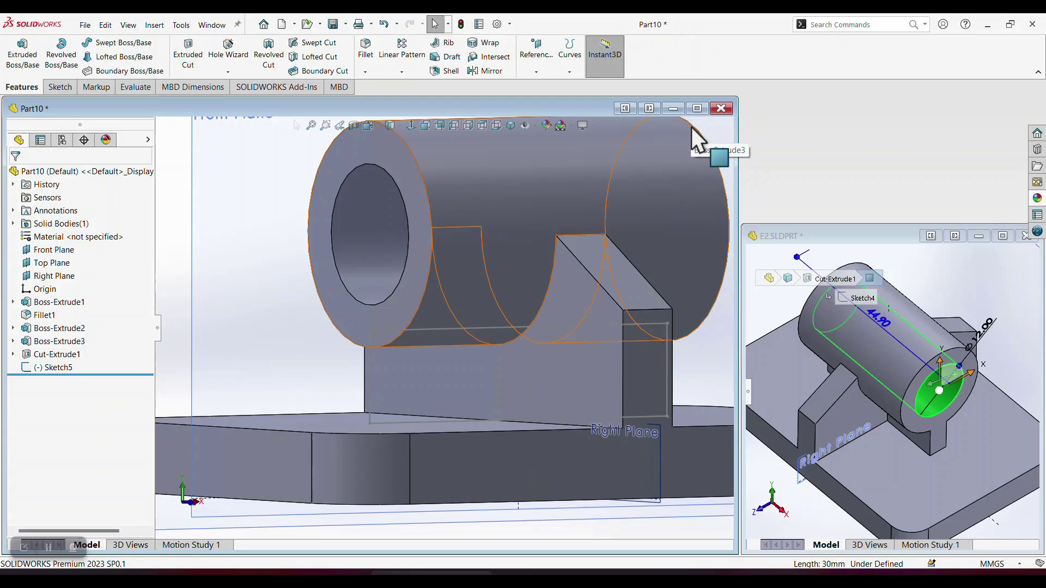
Extrude the rectangle 5 mm with the Mid Plane end condition, merged with the part, to form the cross rib
{"action": "mouse_move", "coordinate": [515, 289]}
{"action": "middle_mouse_down"}
{"action": "mouse_move", "coordinate": [389, 315]}
{"action": "mouse_move", "coordinate": [482, 312]}
{"action": "mouse_move", "coordinate": [367, 366]}
{"action": "middle_mouse_up"}
{"action": "left_click", "coordinate": [55, 368]}
{"action": "left_click", "coordinate": [22, 53]}
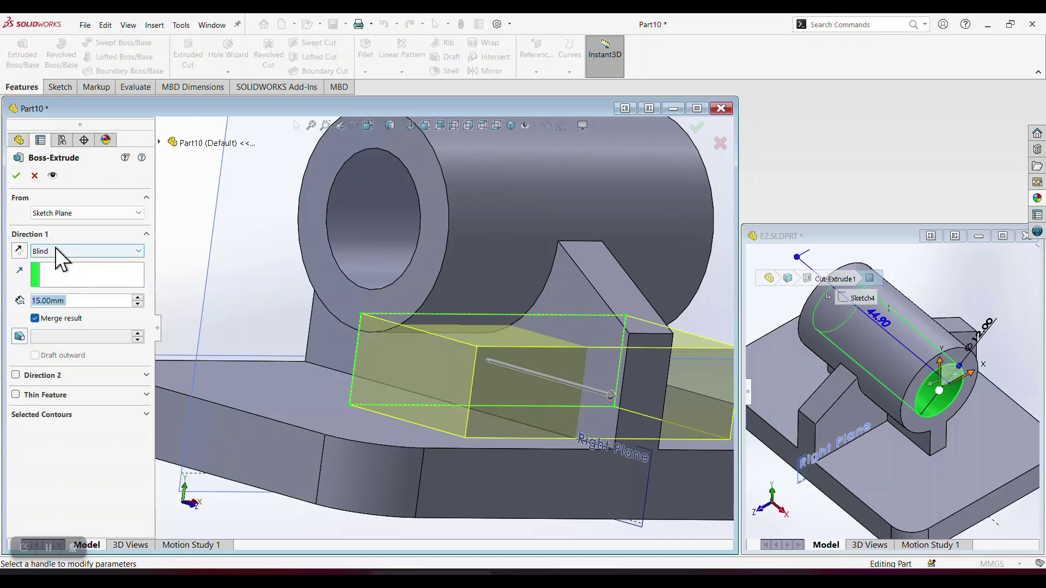
{"action": "left_click", "coordinate": [55, 250]}
{"action": "left_click", "coordinate": [63, 319]}
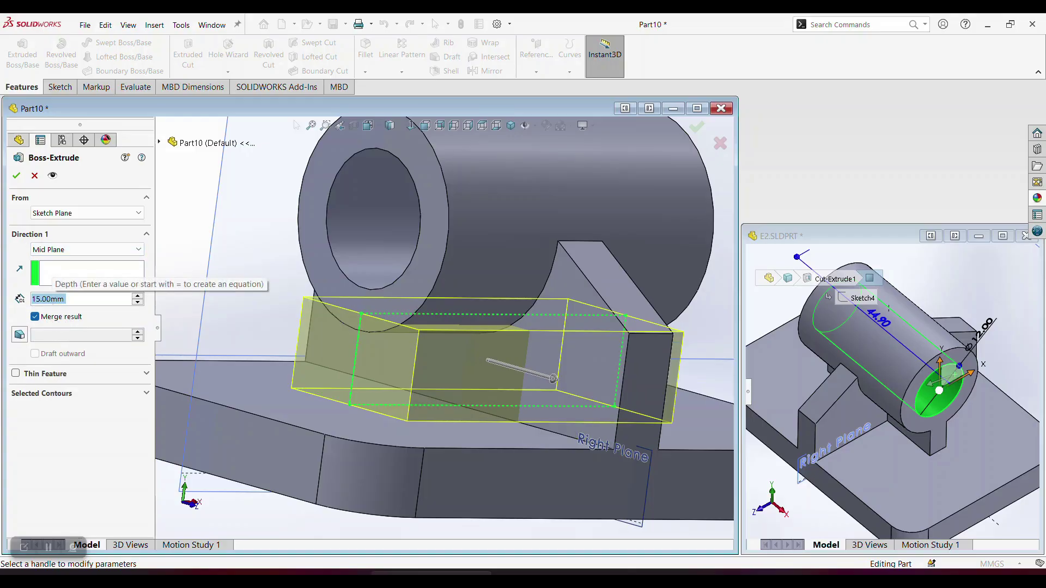
{"action": "type", "text": "5"}
{"action": "key", "text": "Return"}
{"action": "left_click", "coordinate": [17, 176]}
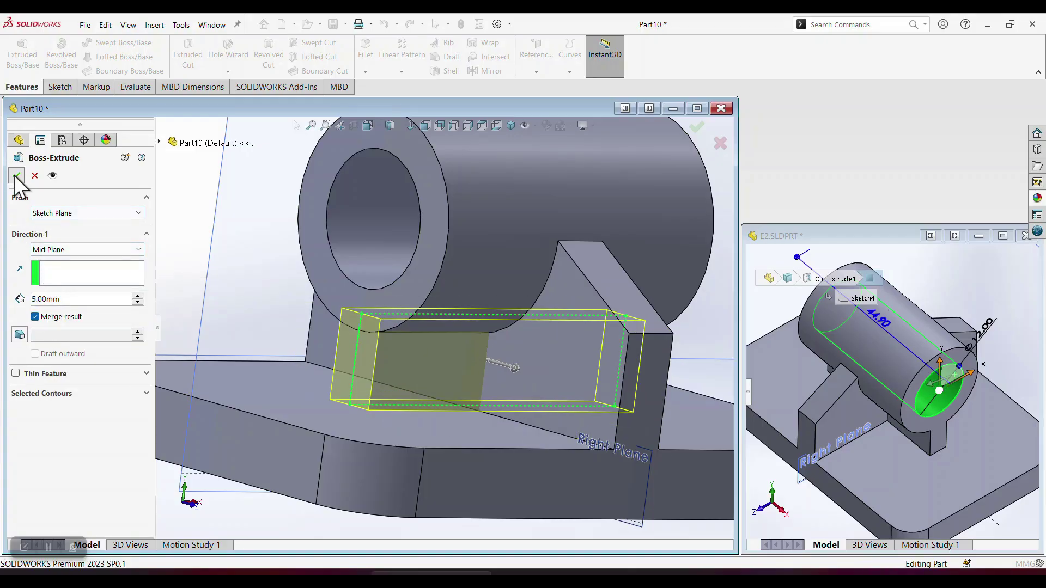
Check the finished part from several angles and select its body in the solid bodies list to verify the merge
{"action": "key", "text": "f"}
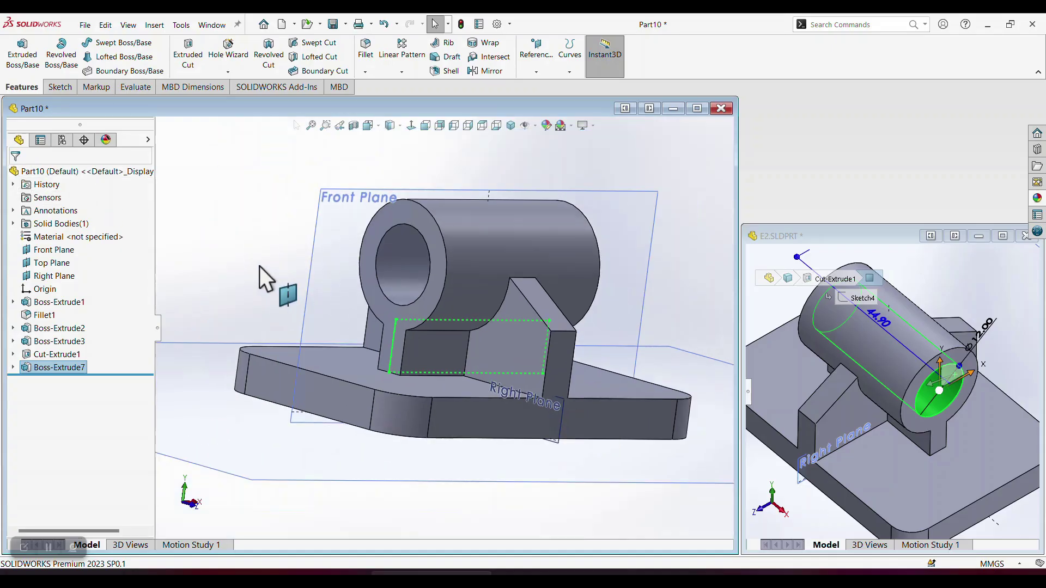
{"action": "left_click", "coordinate": [237, 250]}
{"action": "middle_click_drag", "start_coordinate": [277, 296], "coordinate": [196, 300]}
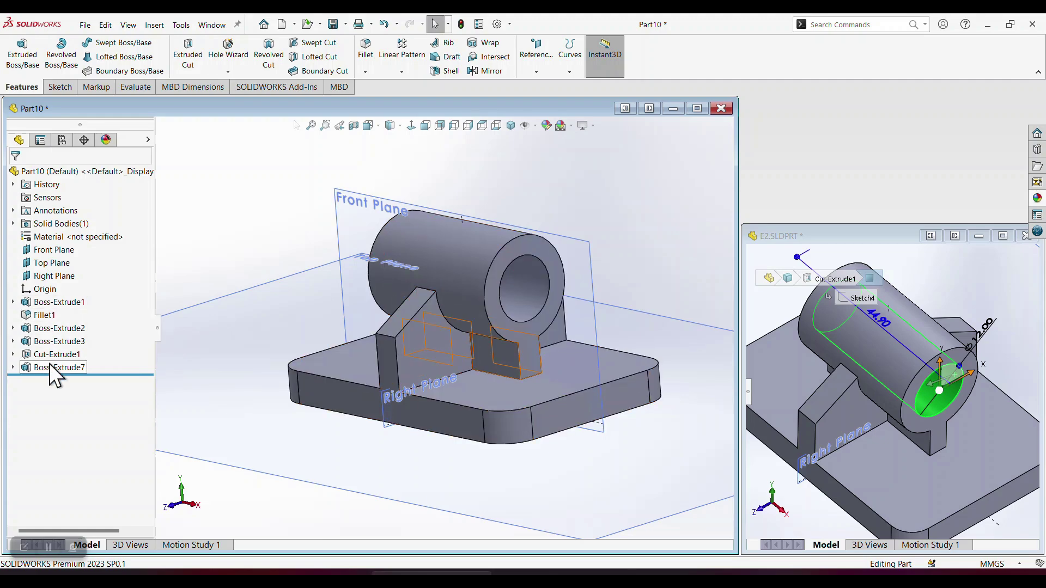
{"action": "left_click", "coordinate": [14, 224]}
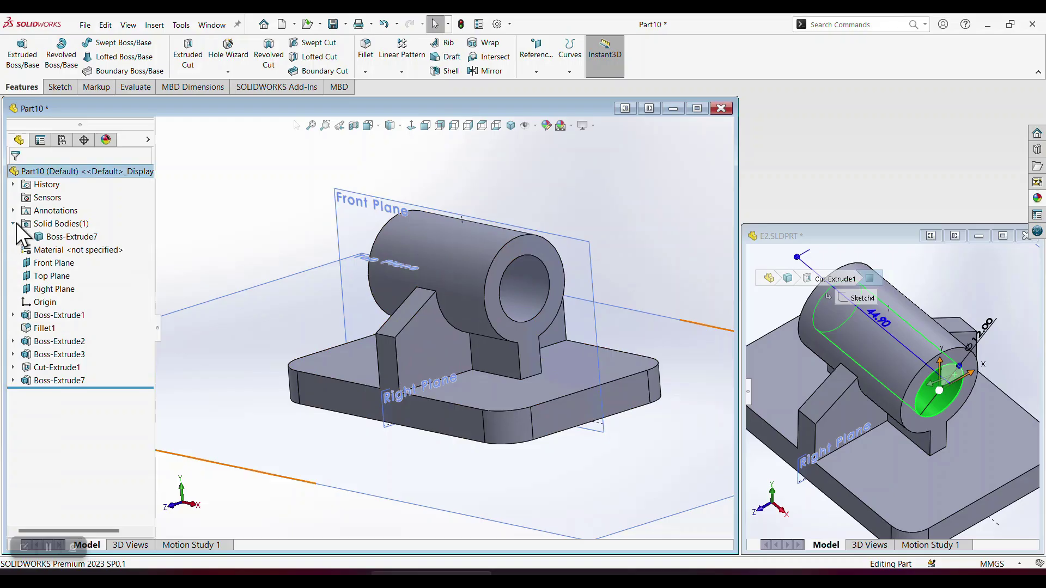
{"action": "left_click", "coordinate": [63, 240]}
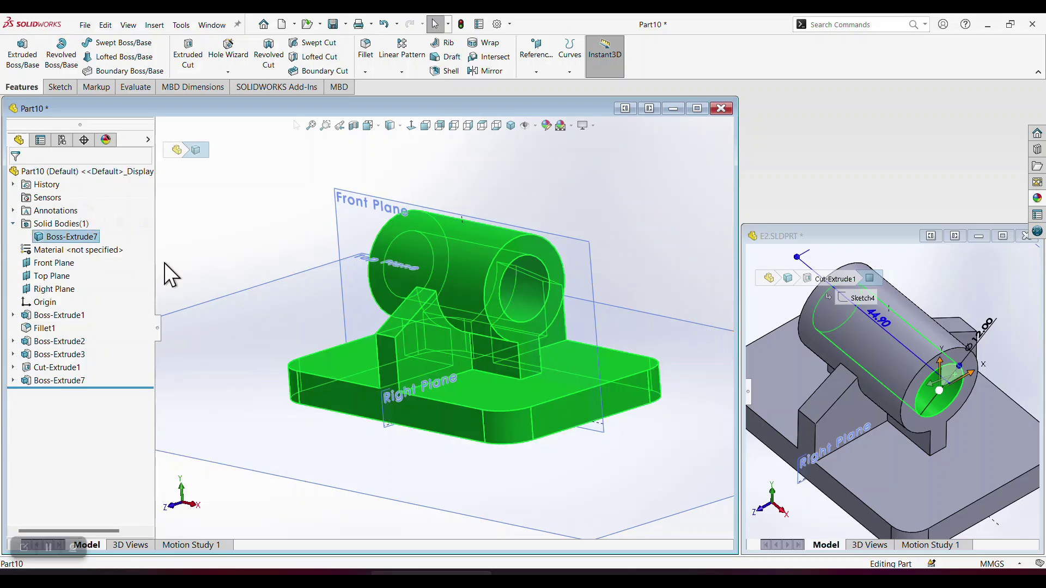
{"action": "middle_click_drag", "start_coordinate": [391, 333], "coordinate": [314, 342]}
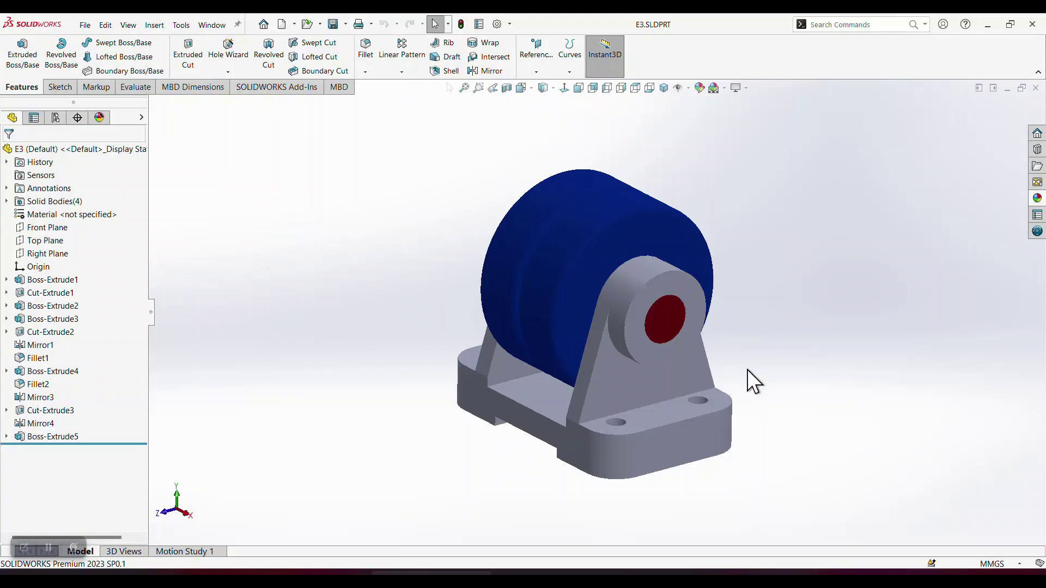
Examine the E3 reference part from several angles, including the base with its holes, the supports, the rollers and the pin
{"action": "middle_click_drag", "start_coordinate": [747, 370], "coordinate": [724, 302]}
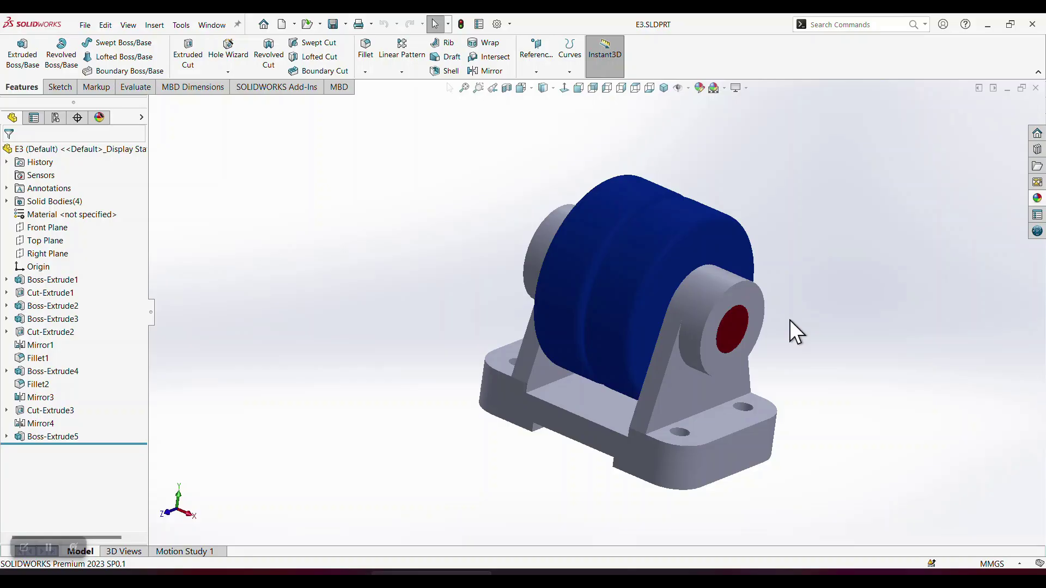
{"action": "middle_click_drag", "start_coordinate": [792, 322], "coordinate": [845, 335]}
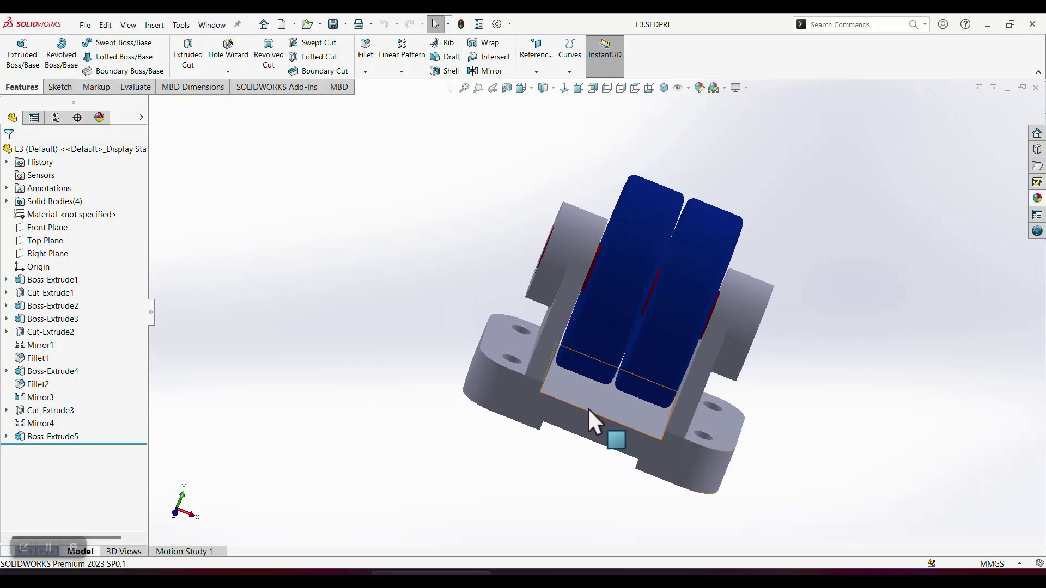
{"action": "mouse_move", "coordinate": [558, 404]}
{"action": "middle_mouse_down"}
{"action": "mouse_move", "coordinate": [540, 393]}
{"action": "mouse_move", "coordinate": [575, 365]}
{"action": "mouse_move", "coordinate": [583, 406]}
{"action": "mouse_move", "coordinate": [568, 416]}
{"action": "mouse_move", "coordinate": [561, 374]}
{"action": "mouse_move", "coordinate": [574, 408]}
{"action": "middle_mouse_up"}
{"action": "scroll", "coordinate": [557, 401], "scroll_direction": "down", "scroll_amount": 4}
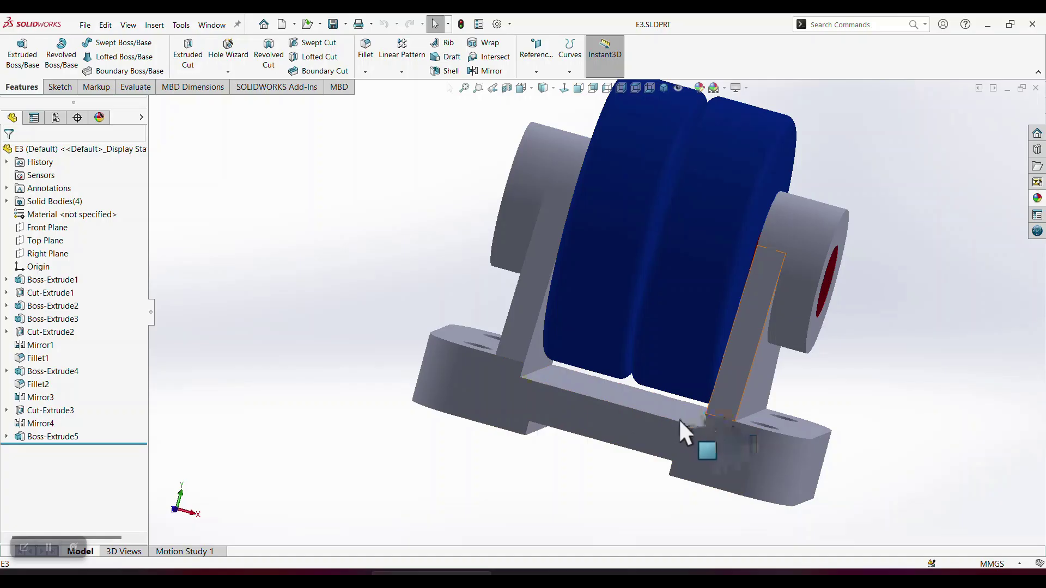
{"action": "middle_click_drag", "start_coordinate": [809, 399], "coordinate": [795, 433]}
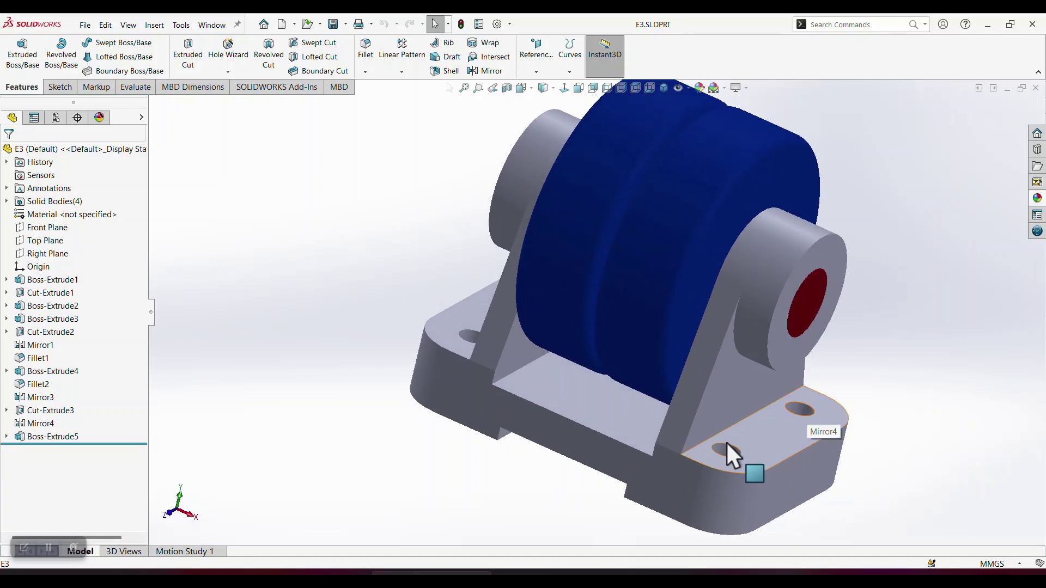
{"action": "middle_click_drag", "start_coordinate": [484, 375], "coordinate": [515, 398]}
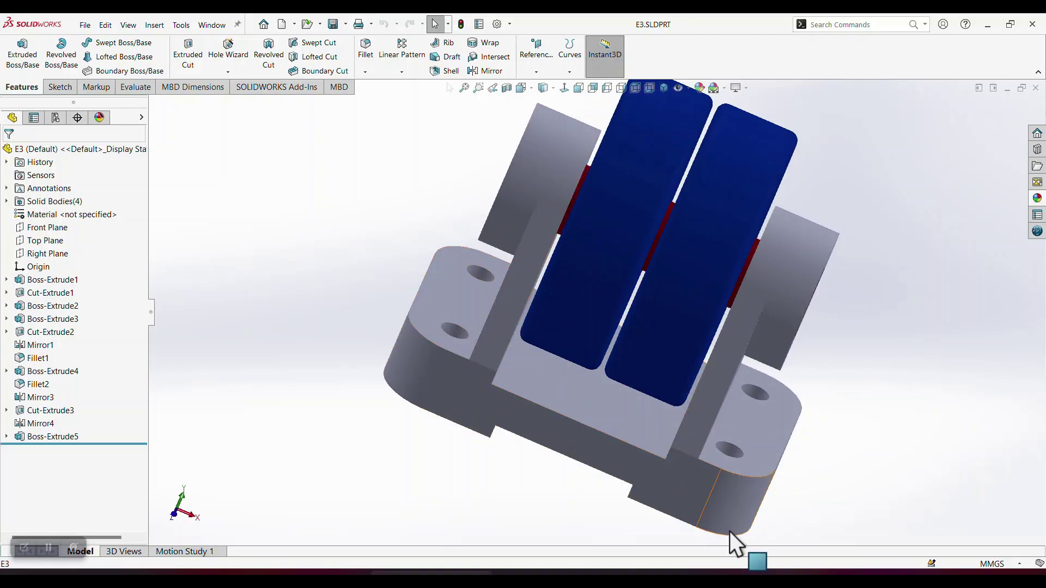
{"action": "key", "text": "ctrl+7"}
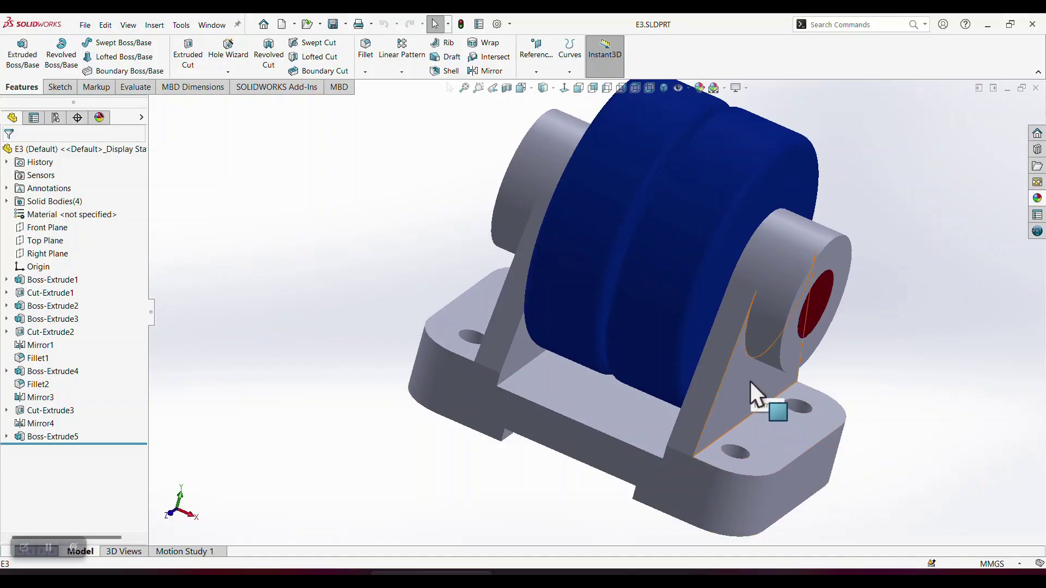
{"action": "mouse_move", "coordinate": [654, 254]}
{"action": "middle_mouse_down"}
{"action": "mouse_move", "coordinate": [679, 262]}
{"action": "mouse_move", "coordinate": [674, 252]}
{"action": "middle_mouse_up"}
{"action": "mouse_move", "coordinate": [757, 272]}
{"action": "middle_mouse_down"}
{"action": "mouse_move", "coordinate": [751, 232]}
{"action": "mouse_move", "coordinate": [756, 250]}
{"action": "middle_mouse_up"}
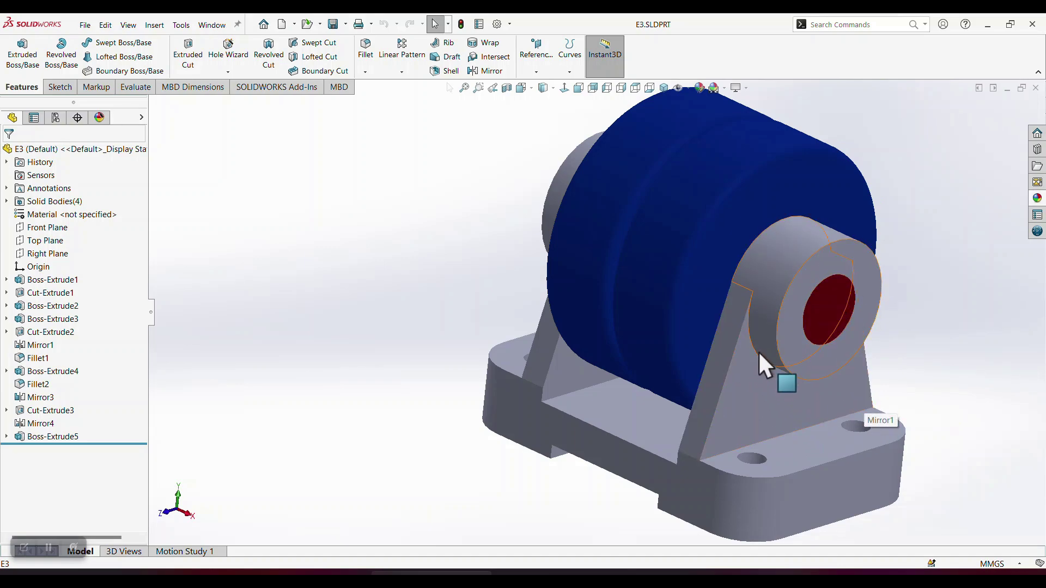
{"action": "middle_click_drag", "start_coordinate": [759, 351], "coordinate": [784, 305]}
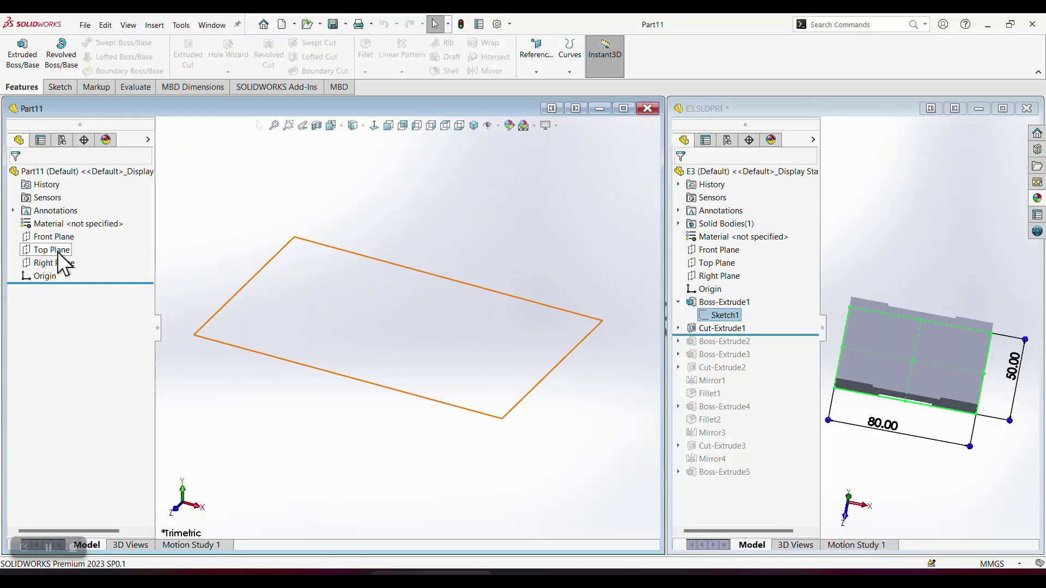
Start a sketch on the Top Plane of Part11 and show that plane
{"action": "left_click", "coordinate": [58, 252]}
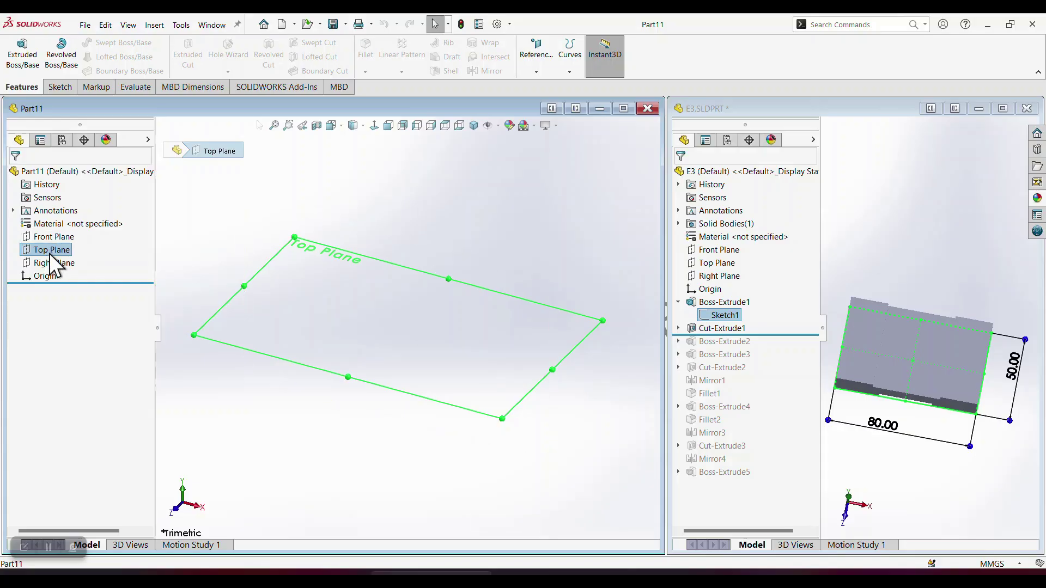
{"action": "left_click", "coordinate": [63, 89]}
{"action": "left_click", "coordinate": [16, 52]}
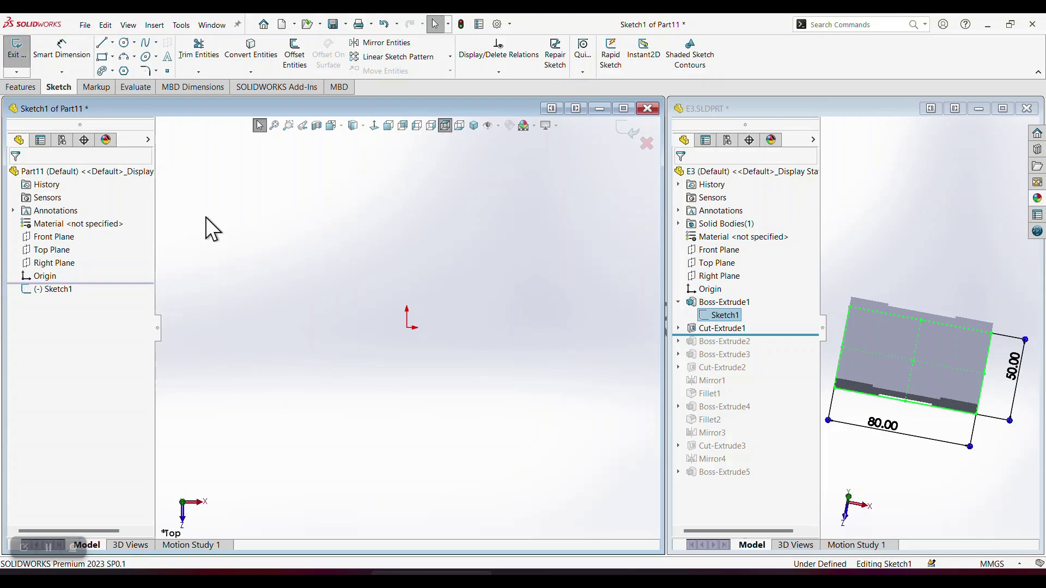
{"action": "middle_click_drag", "start_coordinate": [289, 310], "coordinate": [255, 240]}
{"action": "right_click", "coordinate": [57, 252]}
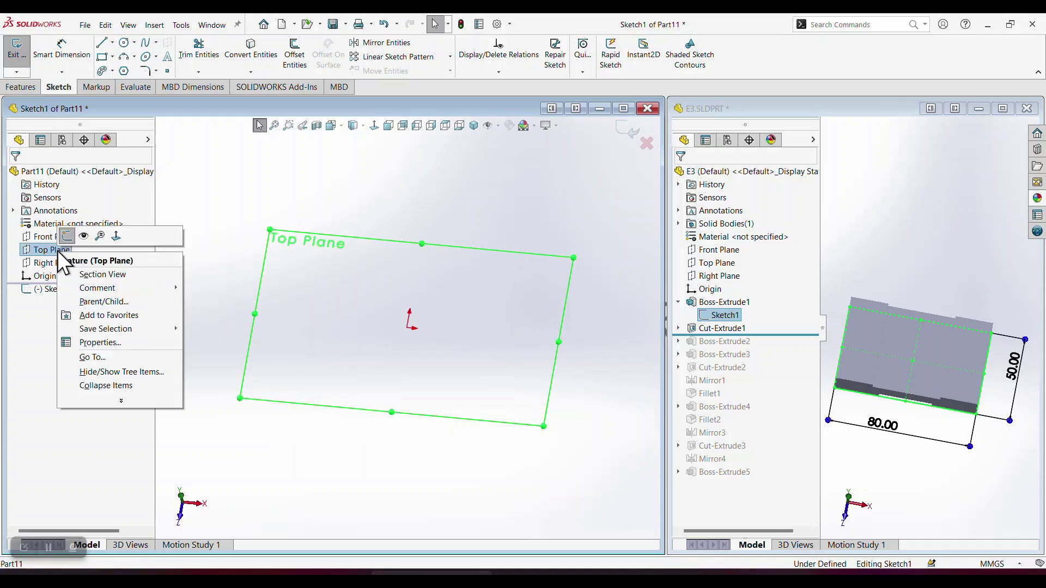
{"action": "key", "text": "Escape"}
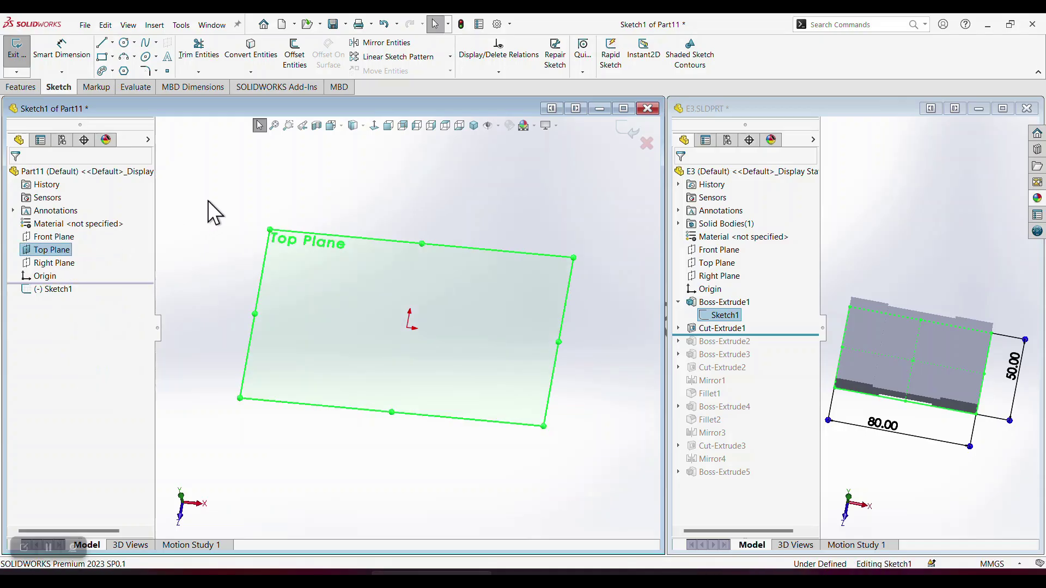
{"action": "left_click", "coordinate": [208, 211]}
{"action": "left_click", "coordinate": [374, 126]}
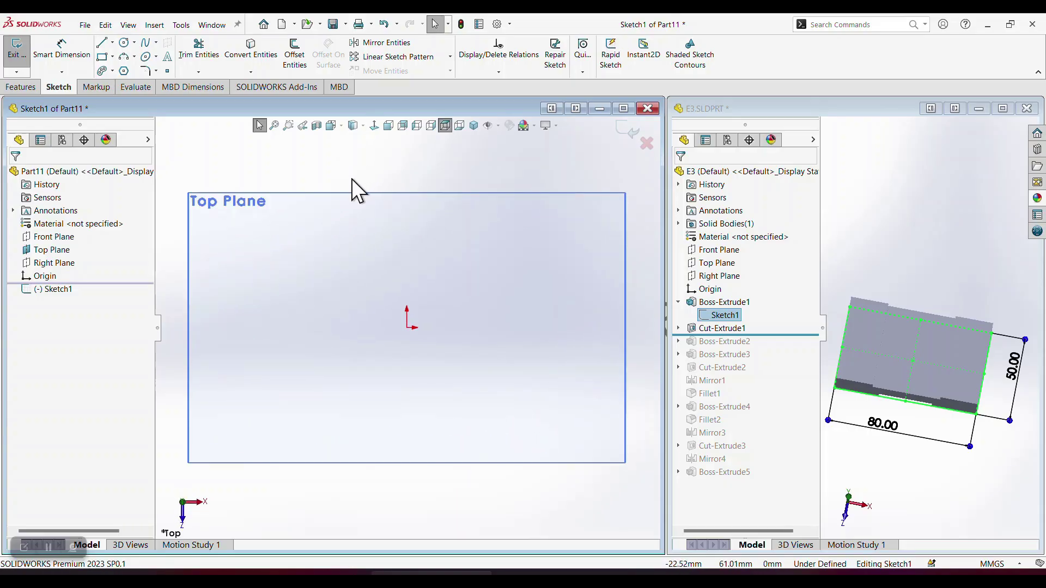
Sketch a center rectangle about 66 by 38 mm, centred on the origin
{"action": "left_click", "coordinate": [113, 57]}
{"action": "left_click", "coordinate": [114, 83]}
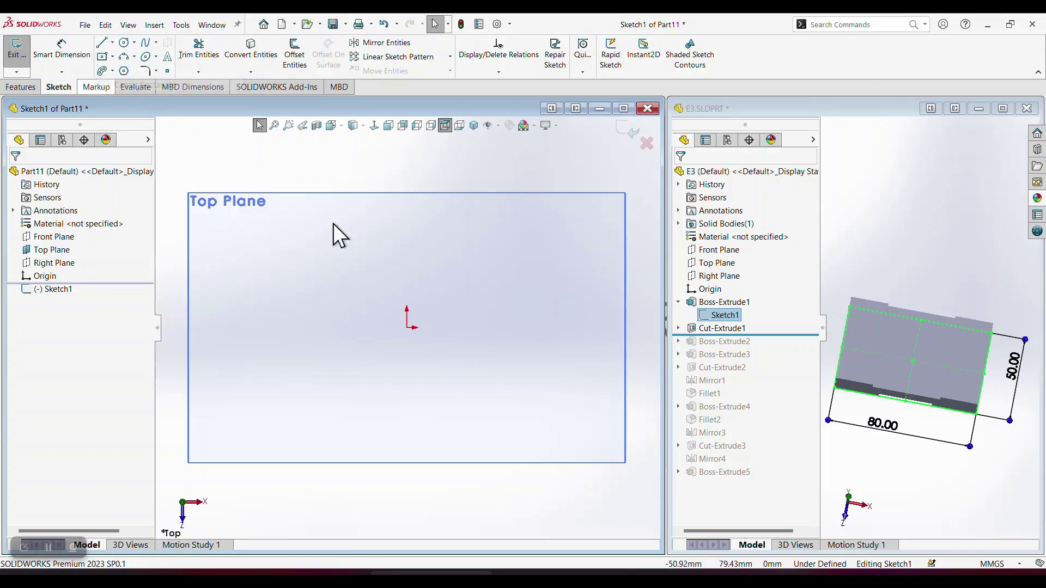
{"action": "left_click", "coordinate": [407, 328]}
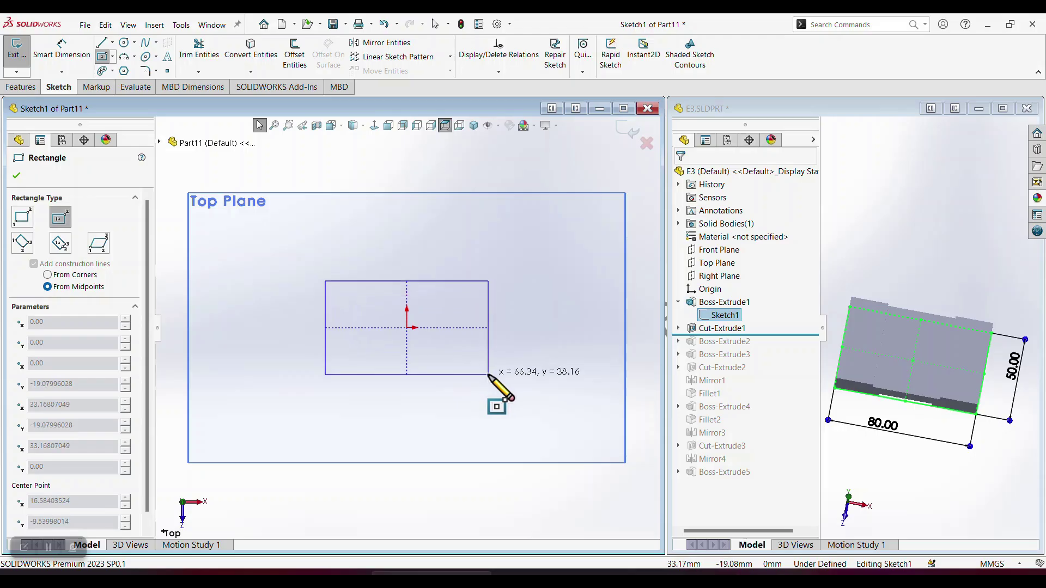
{"action": "left_click", "coordinate": [489, 375]}
Dimension the base rectangle 80 mm wide and 50 mm high and finish the sketch
{"action": "left_click", "coordinate": [62, 49]}
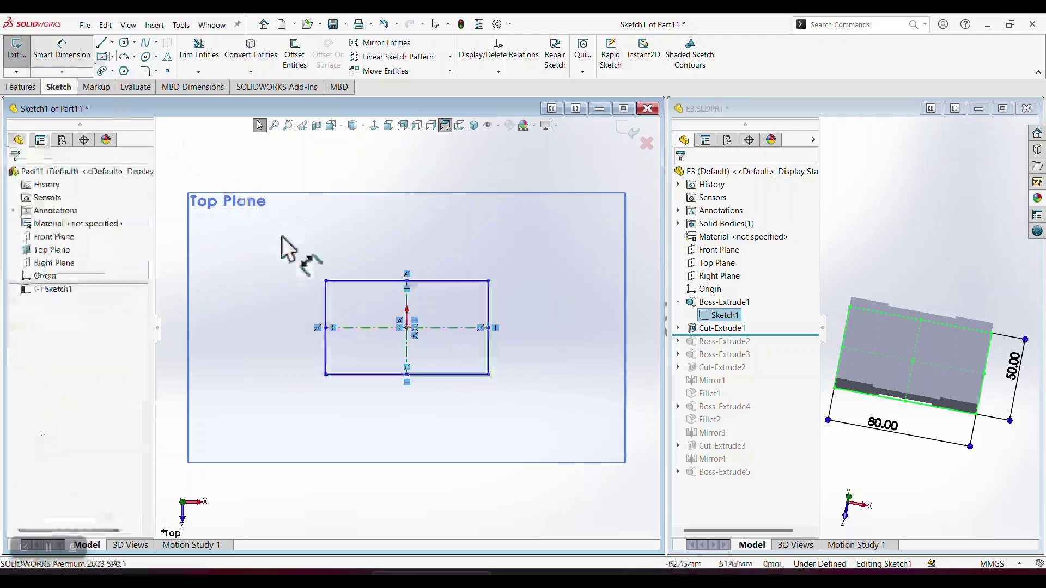
{"action": "left_click", "coordinate": [448, 375]}
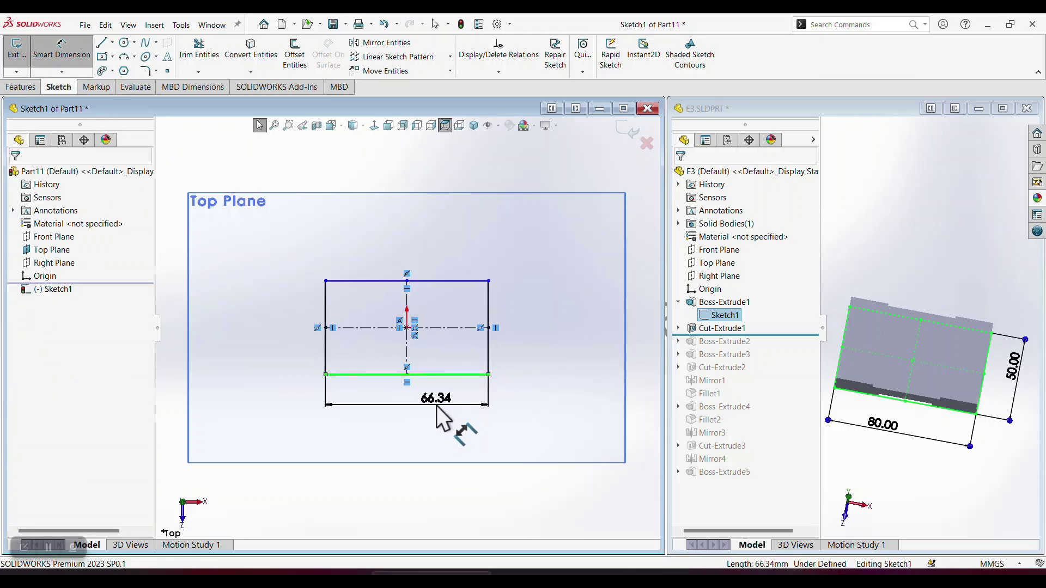
{"action": "left_click", "coordinate": [436, 406]}
{"action": "type", "text": "80"}
{"action": "key", "text": "Return"}
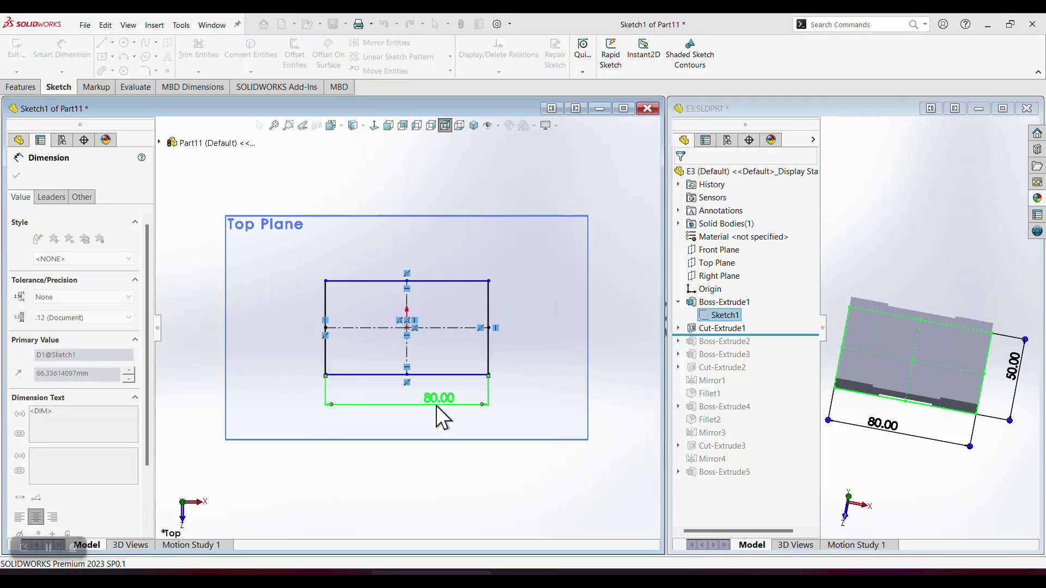
{"action": "left_click", "coordinate": [490, 303]}
{"action": "left_click", "coordinate": [520, 306]}
{"action": "type", "text": "50"}
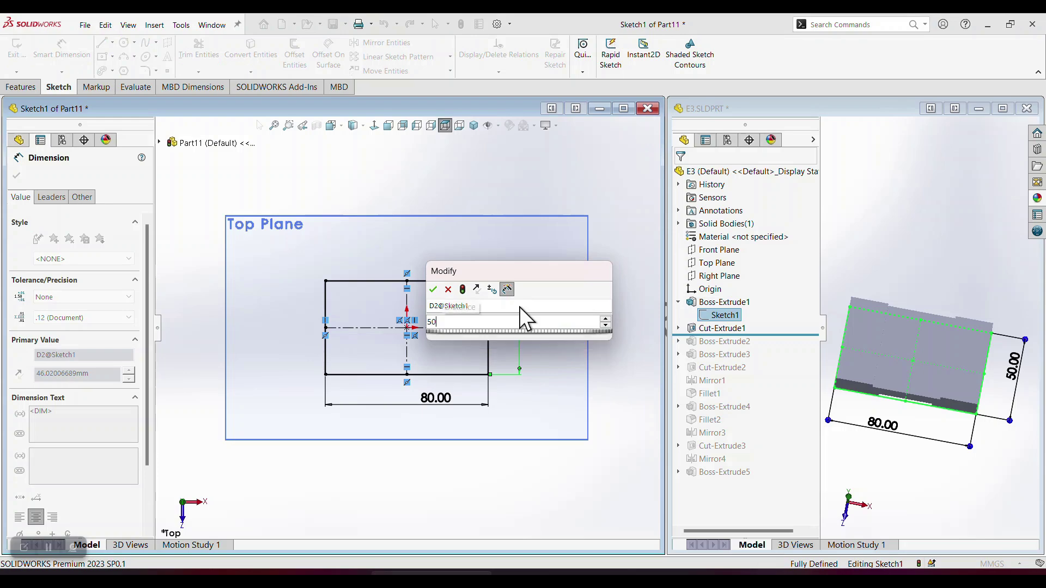
{"action": "key", "text": "Return"}
{"action": "left_click", "coordinate": [625, 130]}
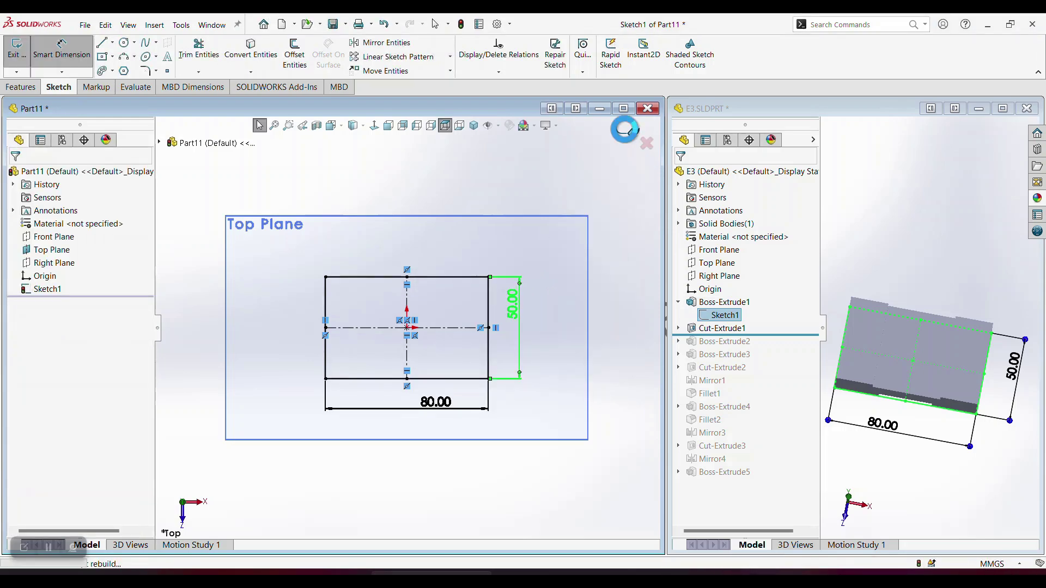
Extrude the base sketch upward as a Blind boss with a depth of 14 mm
{"action": "scroll", "coordinate": [448, 346], "scroll_direction": "up", "scroll_amount": 2}
{"action": "middle_click_drag", "start_coordinate": [460, 289], "coordinate": [454, 217]}
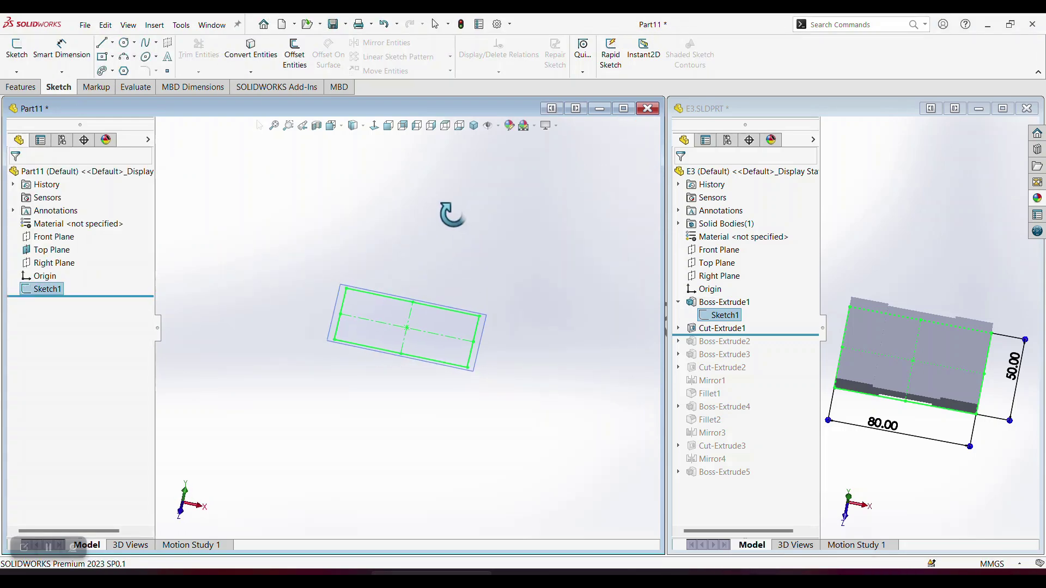
{"action": "left_click", "coordinate": [488, 231]}
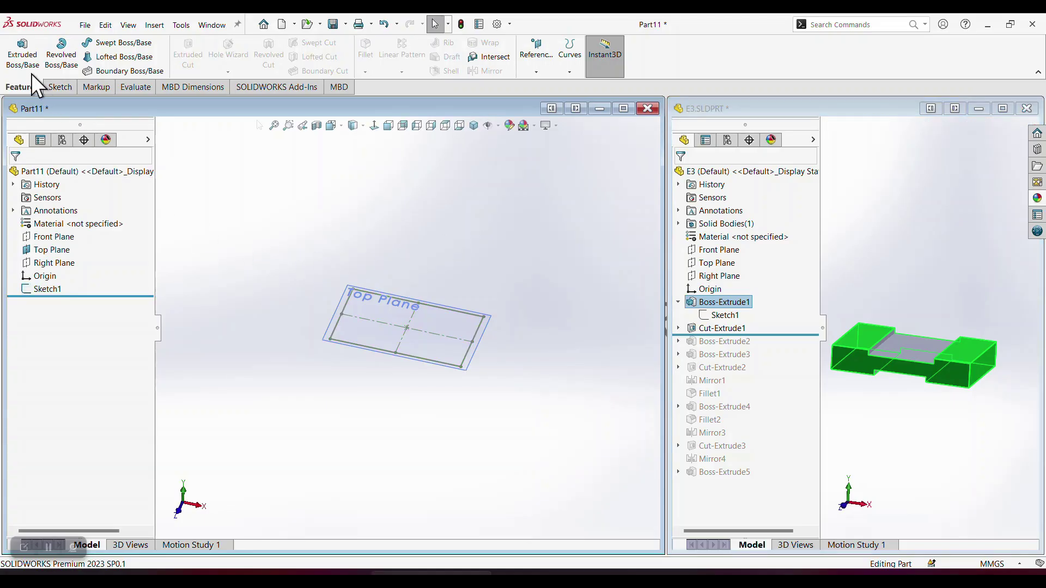
{"action": "left_click", "coordinate": [26, 61]}
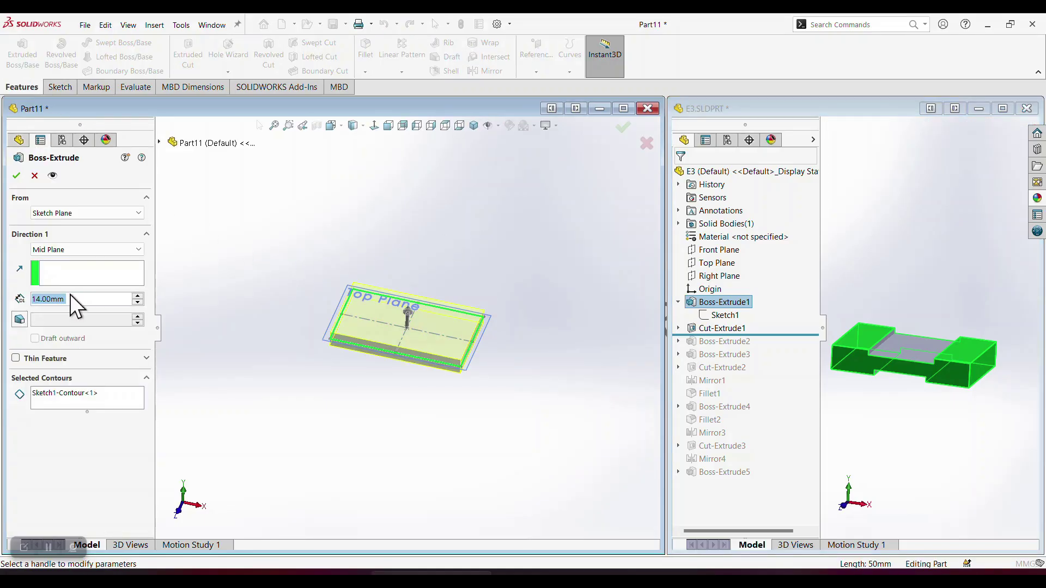
{"action": "middle_click_drag", "start_coordinate": [288, 317], "coordinate": [285, 283]}
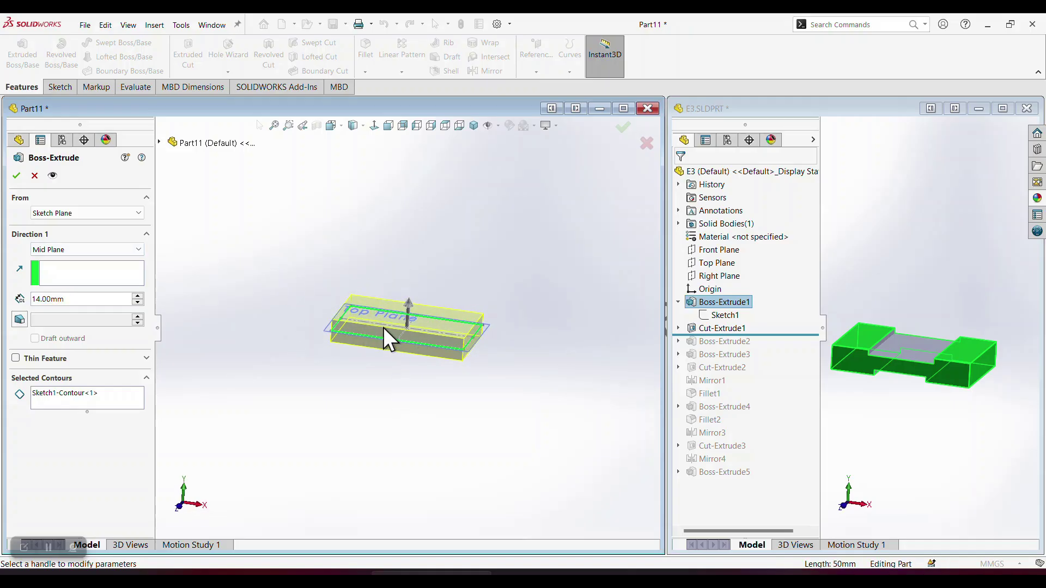
{"action": "left_click", "coordinate": [70, 248]}
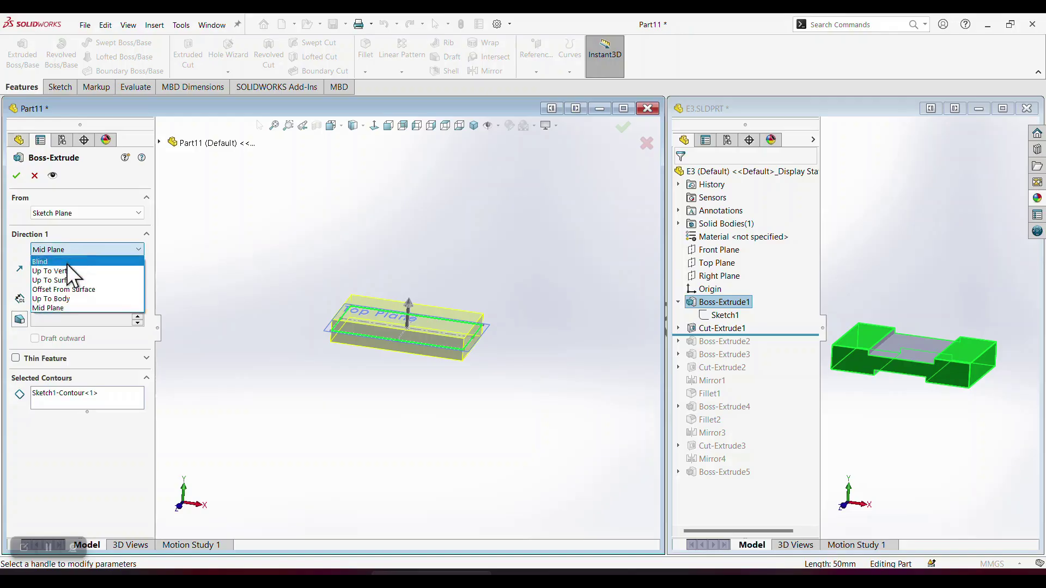
{"action": "left_click", "coordinate": [67, 264]}
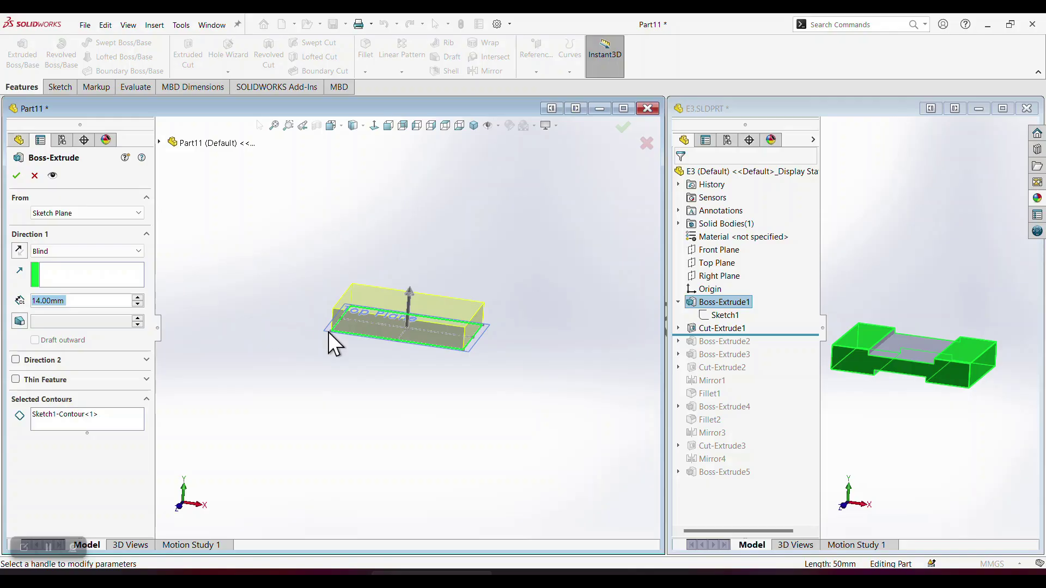
{"action": "scroll", "coordinate": [328, 332], "scroll_direction": "down", "scroll_amount": 2}
{"action": "left_click", "coordinate": [16, 175]}
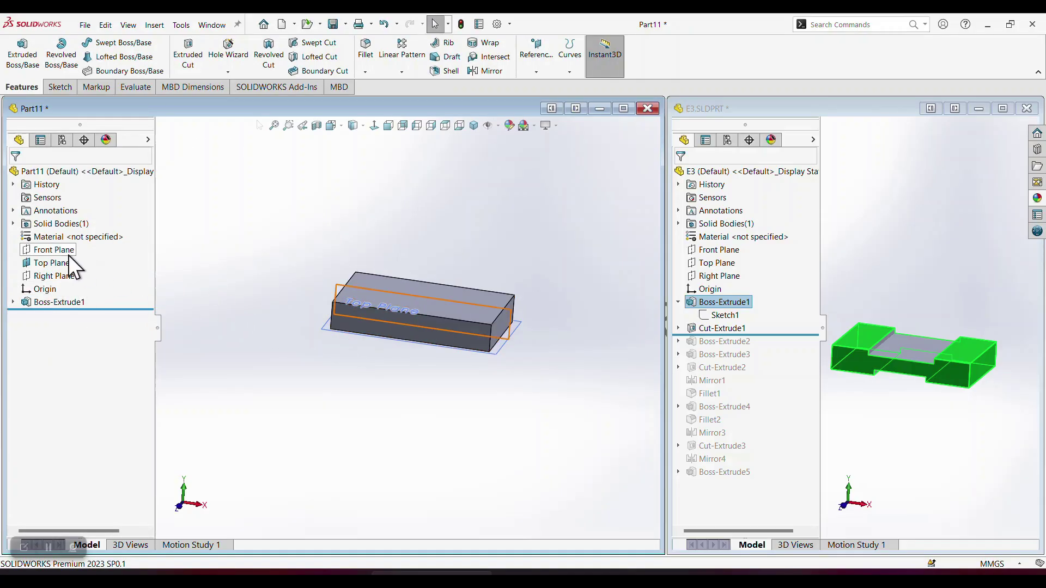
Start a sketch on the Front Plane and face the sketch plane in the Front view
{"action": "left_click", "coordinate": [67, 251]}
{"action": "middle_click_drag", "start_coordinate": [294, 414], "coordinate": [295, 390]}
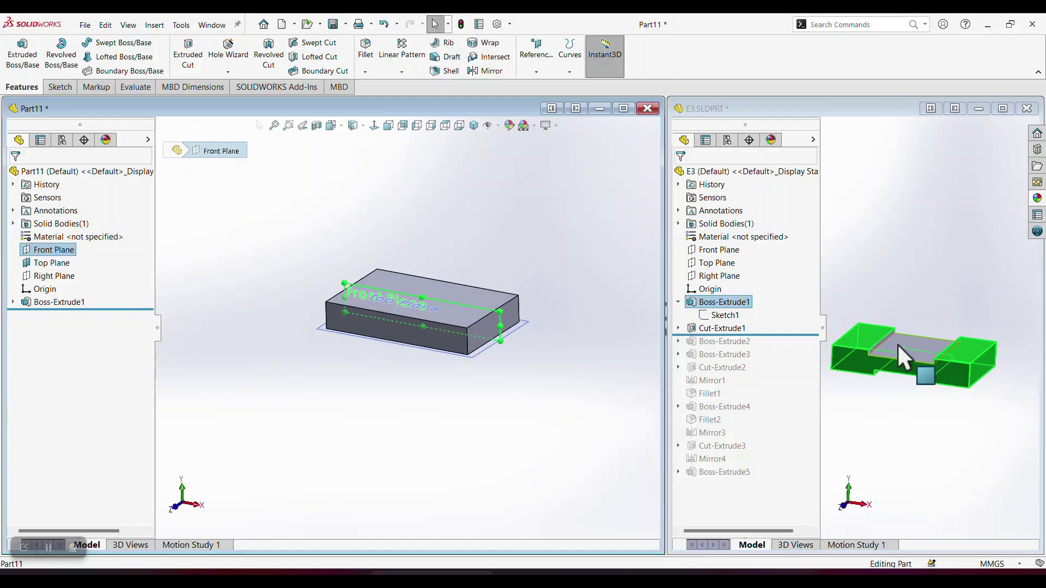
{"action": "left_click", "coordinate": [54, 254]}
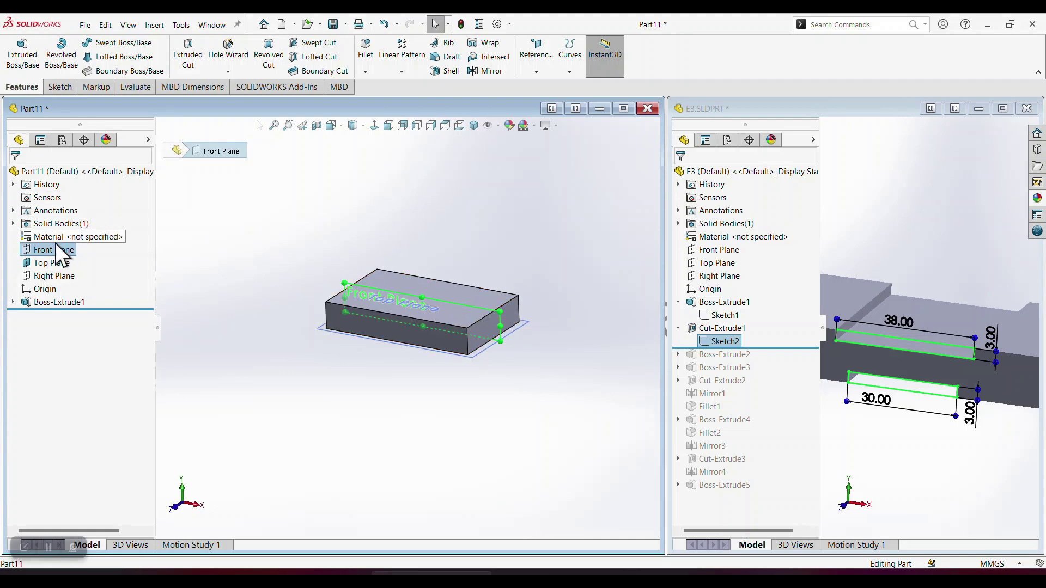
{"action": "right_click", "coordinate": [58, 256]}
{"action": "left_click", "coordinate": [69, 231]}
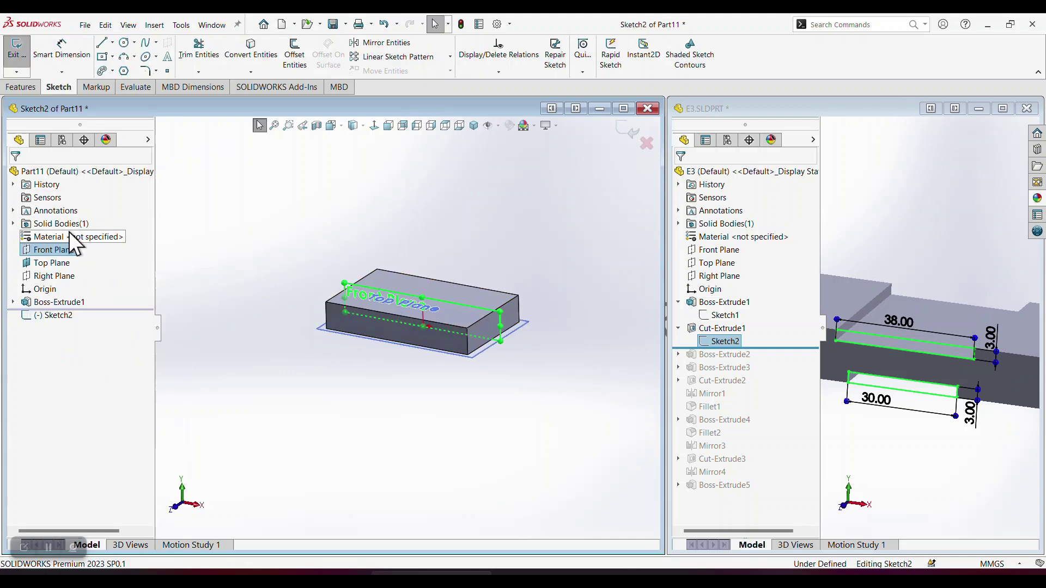
{"action": "key", "text": "space"}
{"action": "left_click", "coordinate": [135, 408]}
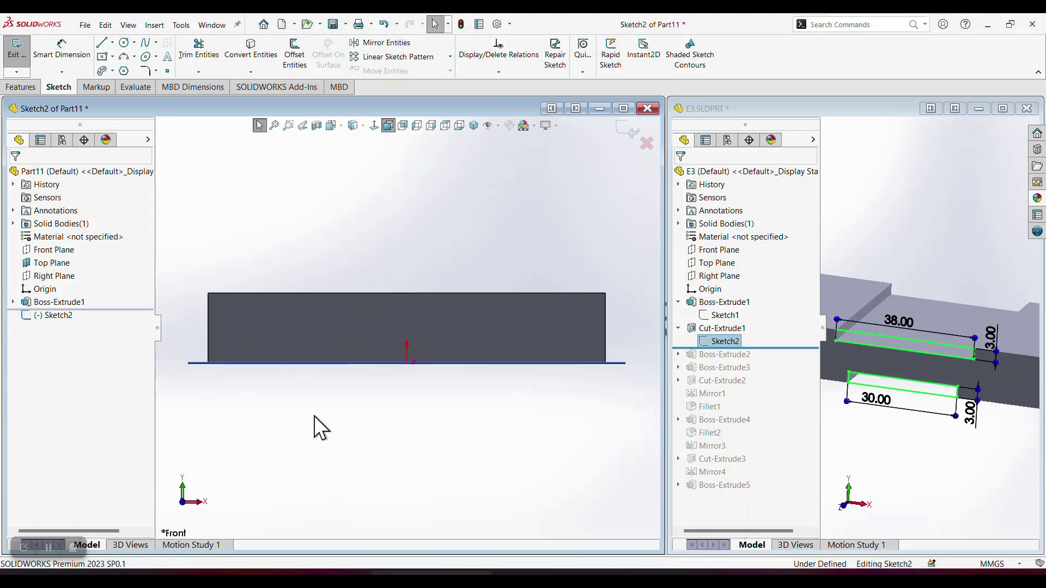
Sketch two corner rectangles: one about 36 by 3.5 mm inside the block's upper edge, one about 27 mm wide below its lower edge
{"action": "left_click", "coordinate": [113, 58]}
{"action": "left_click", "coordinate": [116, 69]}
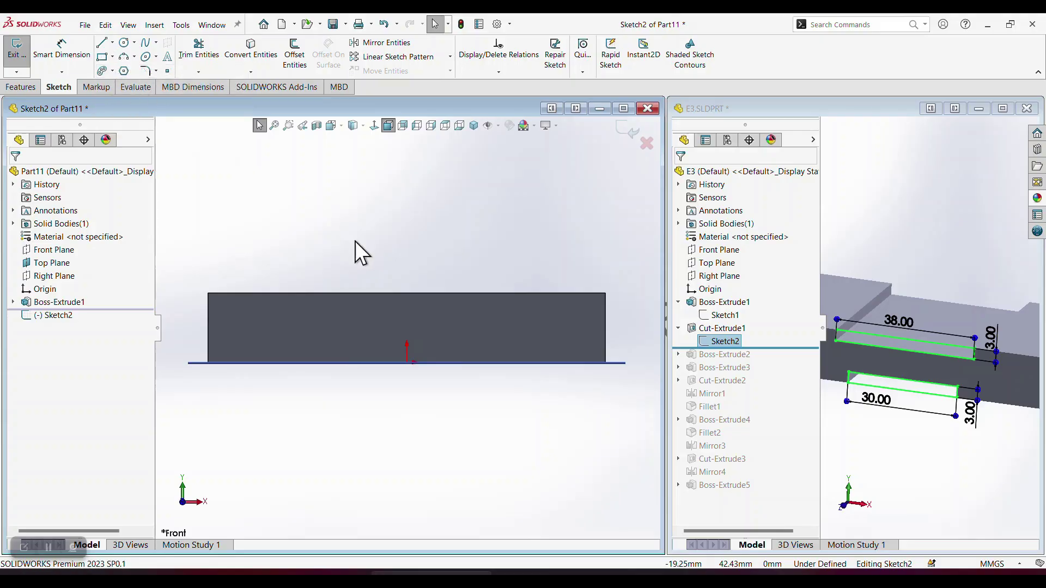
{"action": "left_click", "coordinate": [308, 294]}
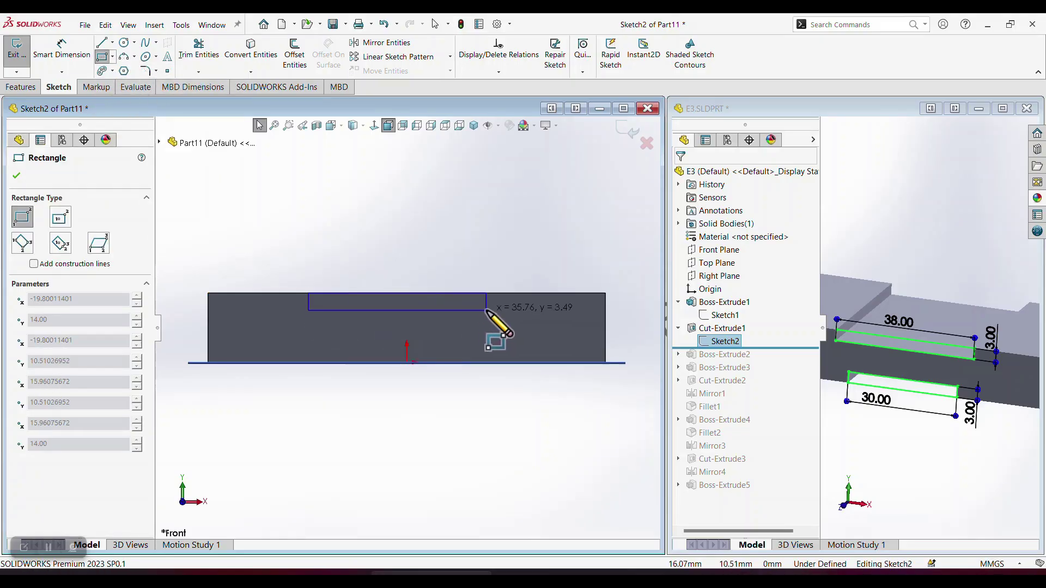
{"action": "left_click", "coordinate": [488, 310]}
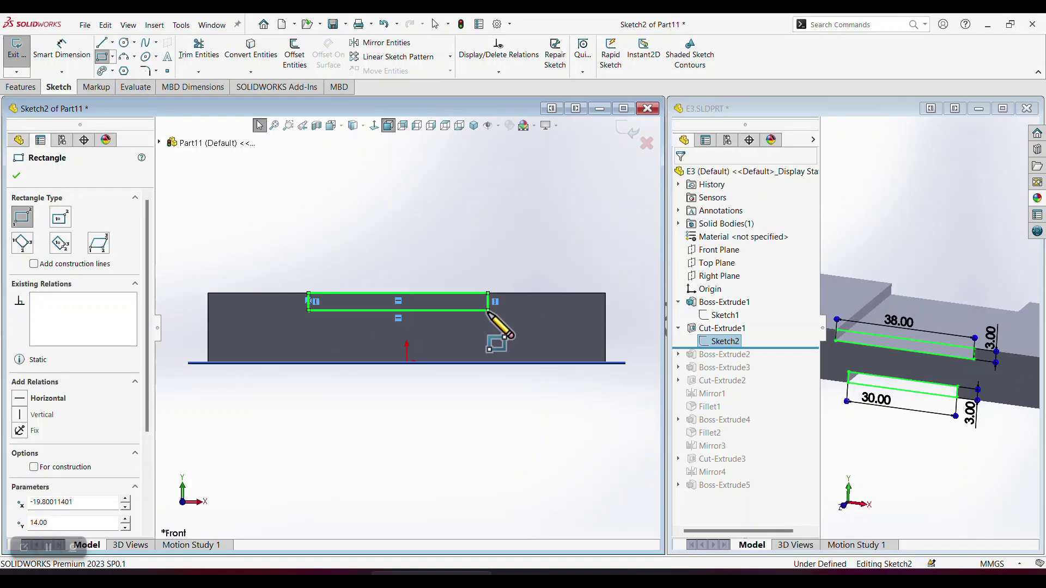
{"action": "left_click", "coordinate": [324, 362]}
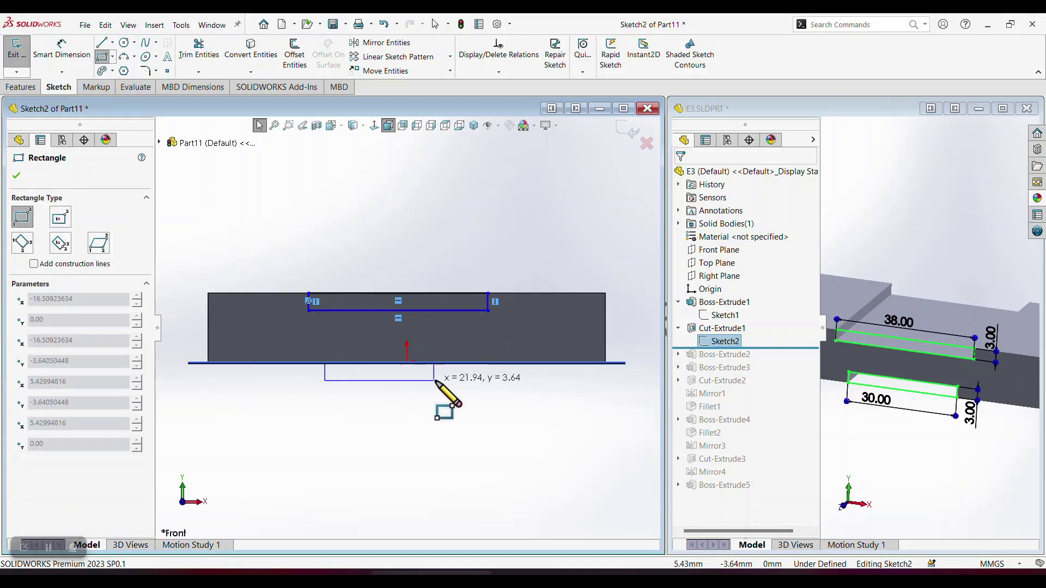
{"action": "left_click", "coordinate": [457, 384]}
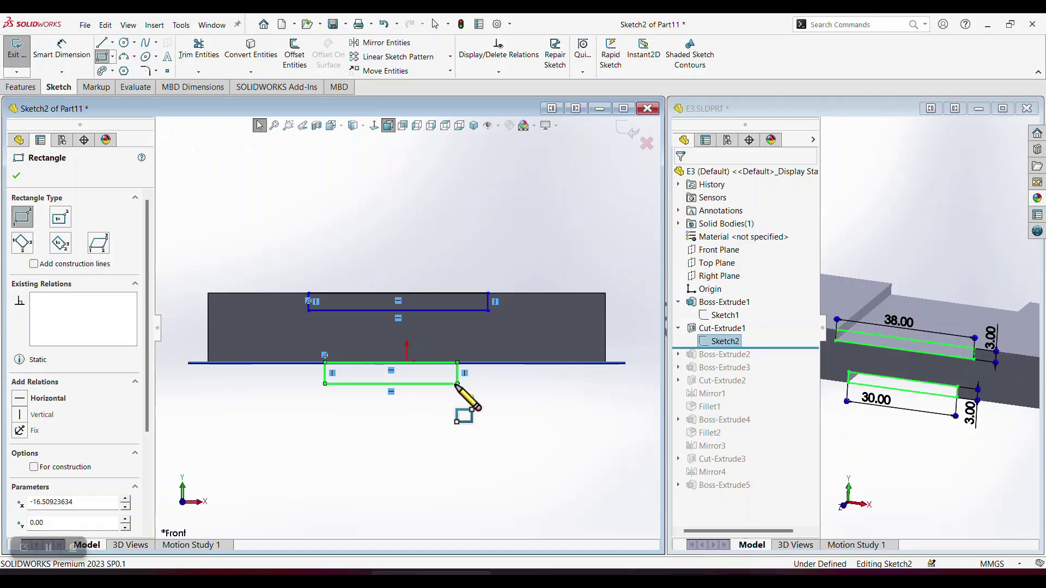
{"action": "key", "text": "Escape"}
Centre the lower rectangle by adding a Midpoint relation between the origin and its top line
{"action": "scroll", "coordinate": [404, 371], "scroll_direction": "up", "scroll_amount": 2}
{"action": "left_click", "coordinate": [407, 361]}
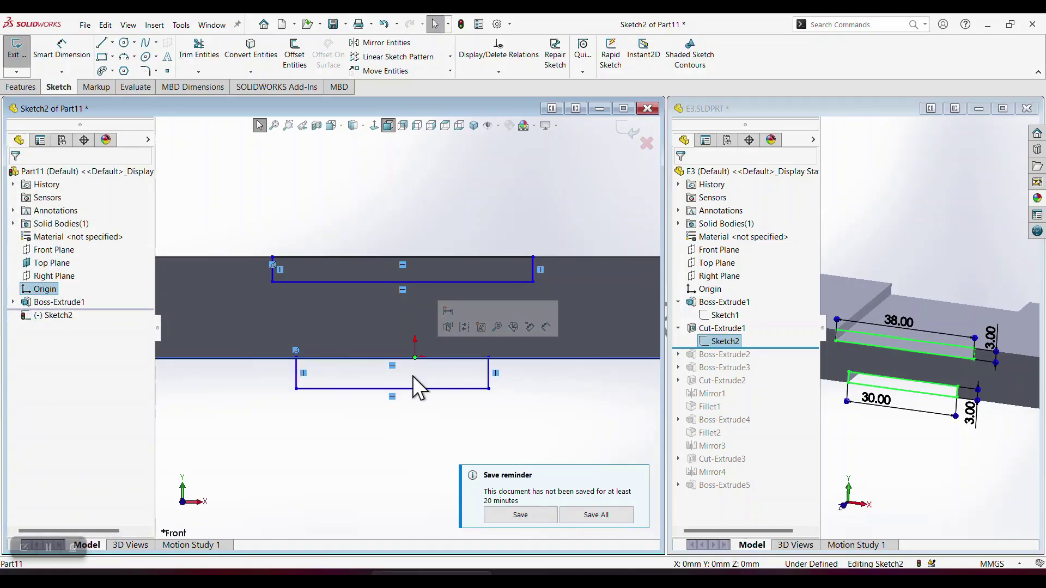
{"action": "left_click", "coordinate": [331, 360], "text": "ctrl"}
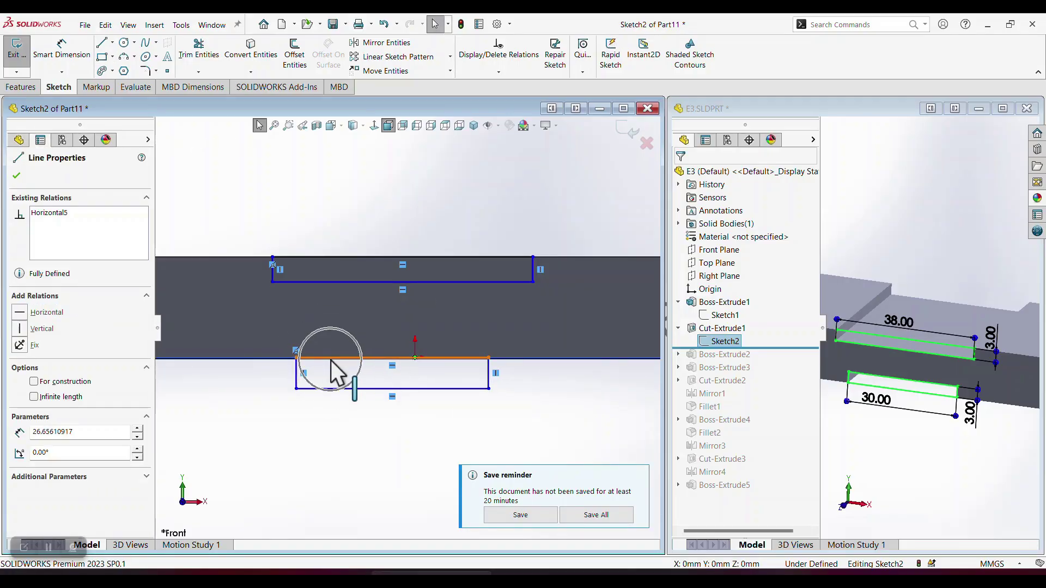
{"action": "left_click", "coordinate": [24, 370]}
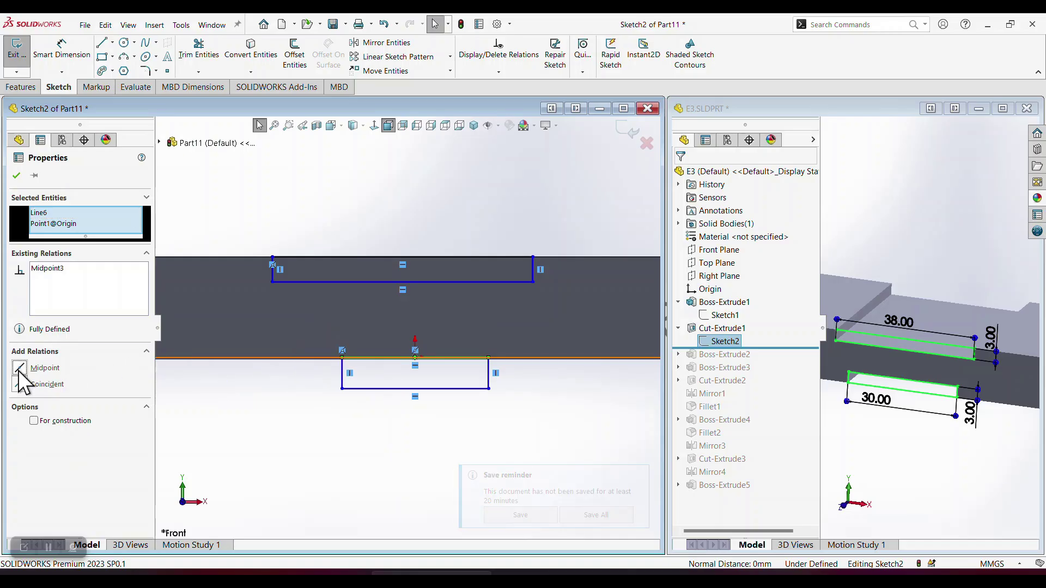
{"action": "left_click", "coordinate": [271, 425]}
{"action": "scroll", "coordinate": [315, 303], "scroll_direction": "down", "scroll_amount": 1}
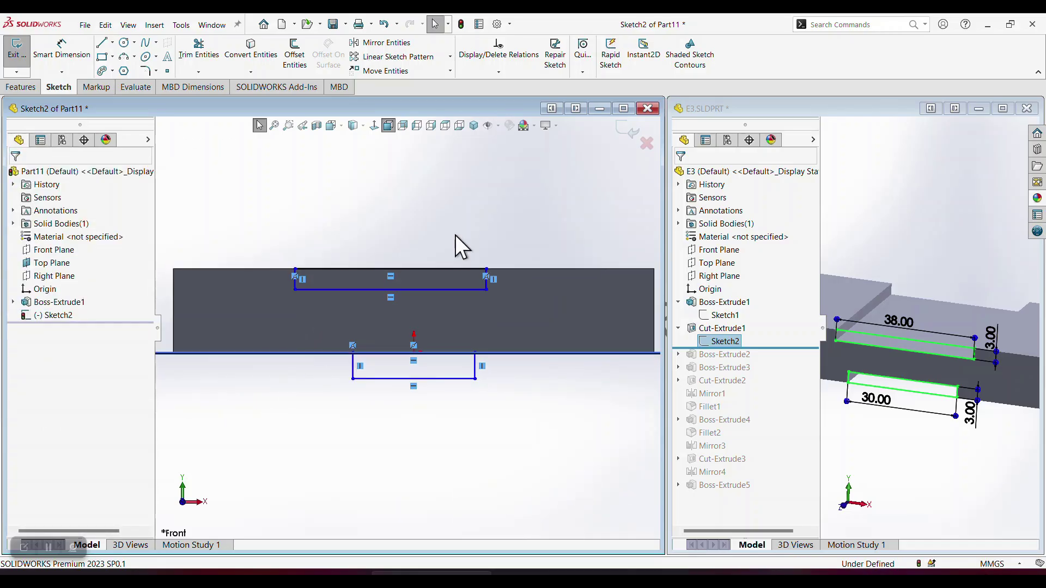
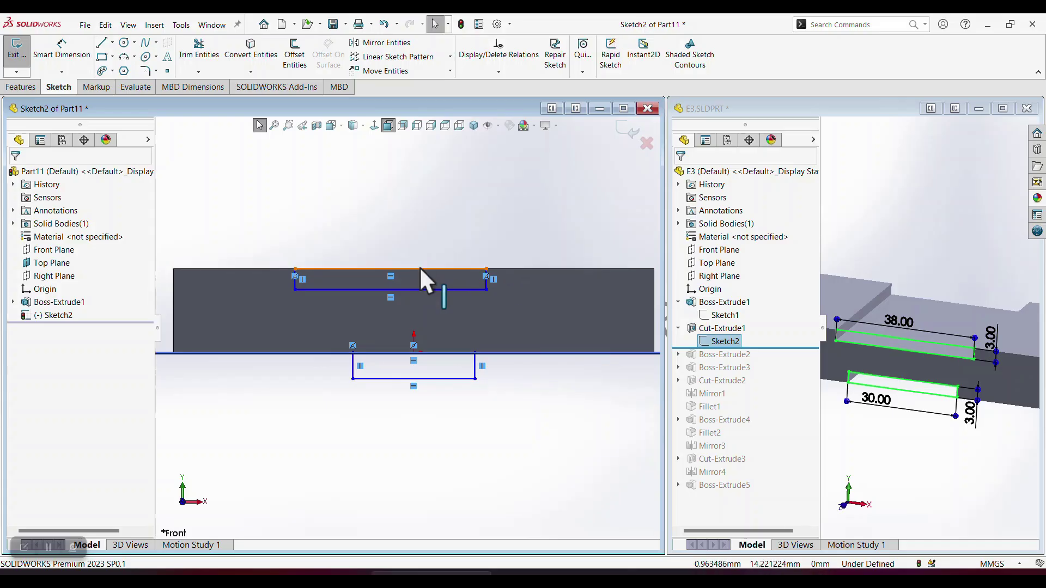
Centre the upper rectangle with a Midpoint relation between its top line's midpoint and the block's top edge, and stretch it slightly wider
{"action": "left_click", "coordinate": [390, 268]}
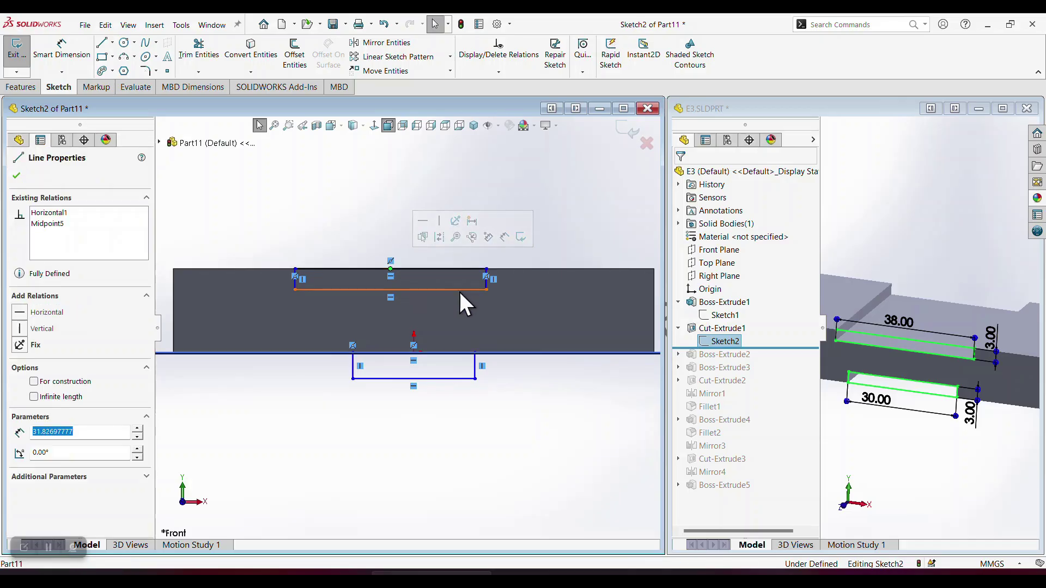
{"action": "left_click", "coordinate": [532, 269], "text": "ctrl"}
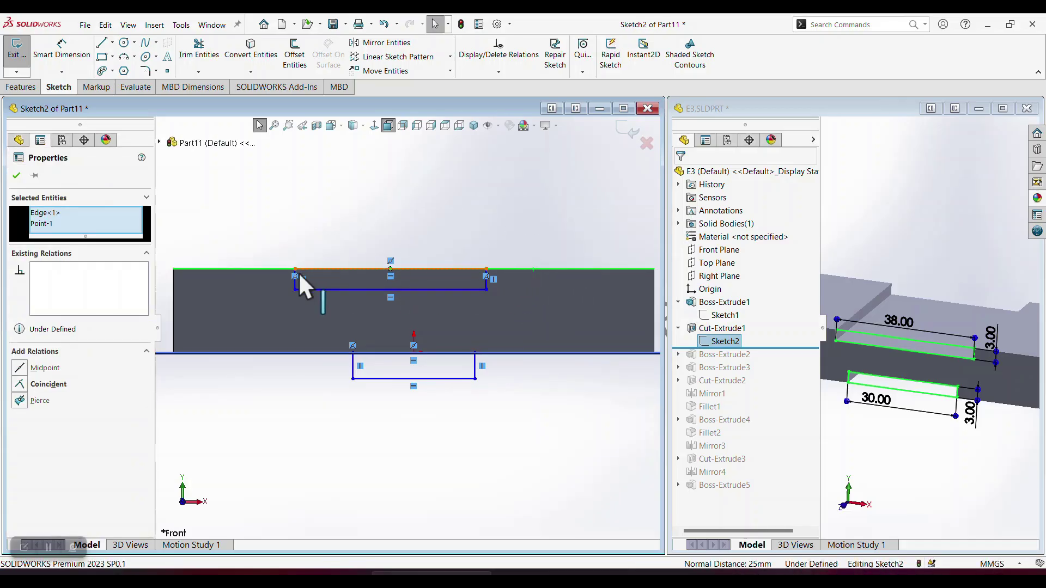
{"action": "left_click", "coordinate": [22, 368]}
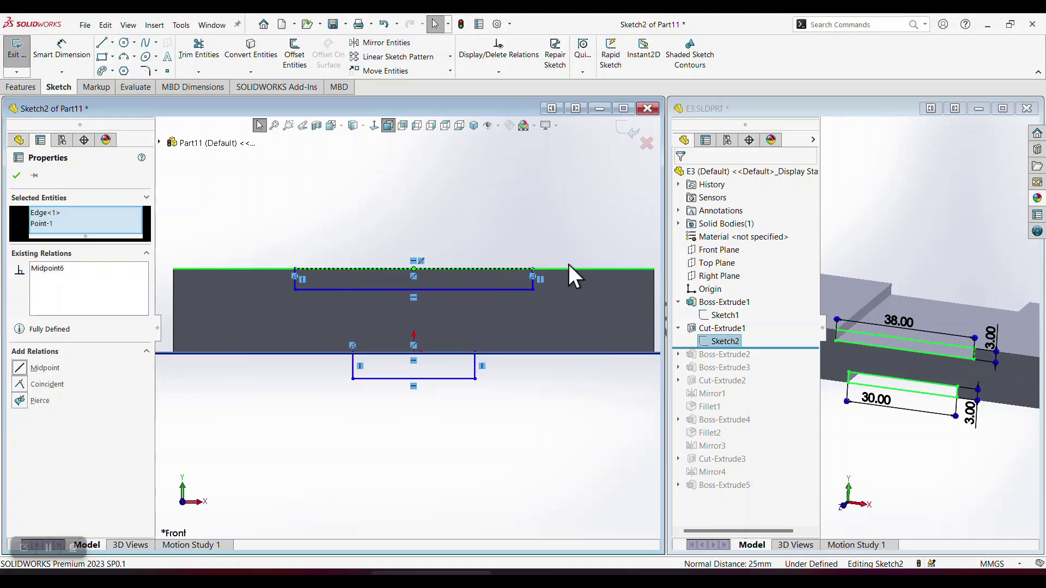
{"action": "left_click", "coordinate": [402, 240]}
{"action": "key", "text": "z"}
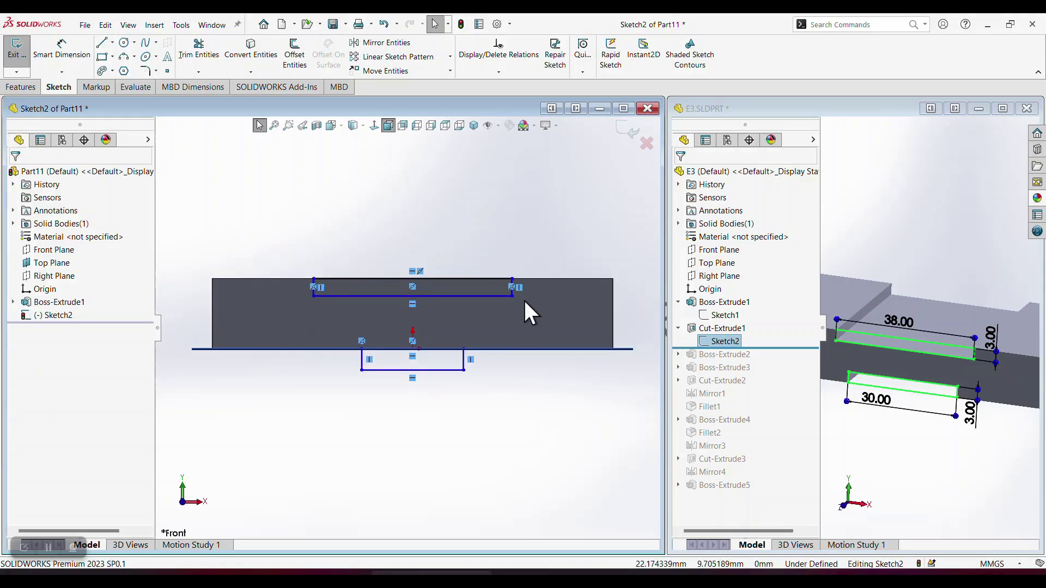
{"action": "mouse_move", "coordinate": [512, 296]}
{"action": "left_mouse_down"}
{"action": "mouse_move", "coordinate": [555, 297]}
{"action": "mouse_move", "coordinate": [466, 306]}
{"action": "mouse_move", "coordinate": [546, 300]}
{"action": "mouse_move", "coordinate": [515, 302]}
{"action": "mouse_move", "coordinate": [532, 303]}
{"action": "mouse_move", "coordinate": [524, 298]}
{"action": "left_mouse_up"}
{"action": "left_click", "coordinate": [423, 243]}
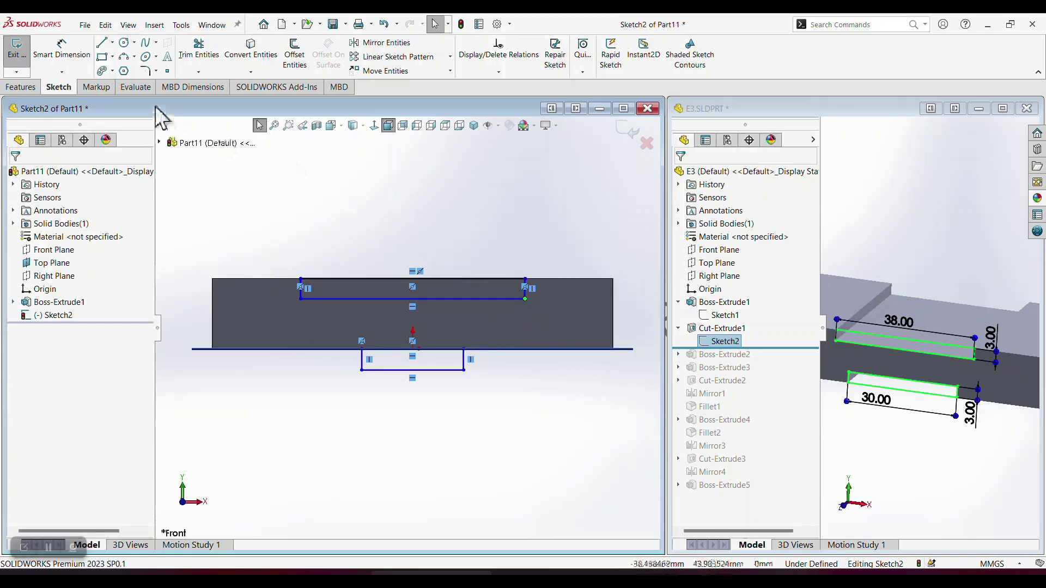
Dimension the upper rectangle's height as 3 mm
{"action": "left_click", "coordinate": [79, 65]}
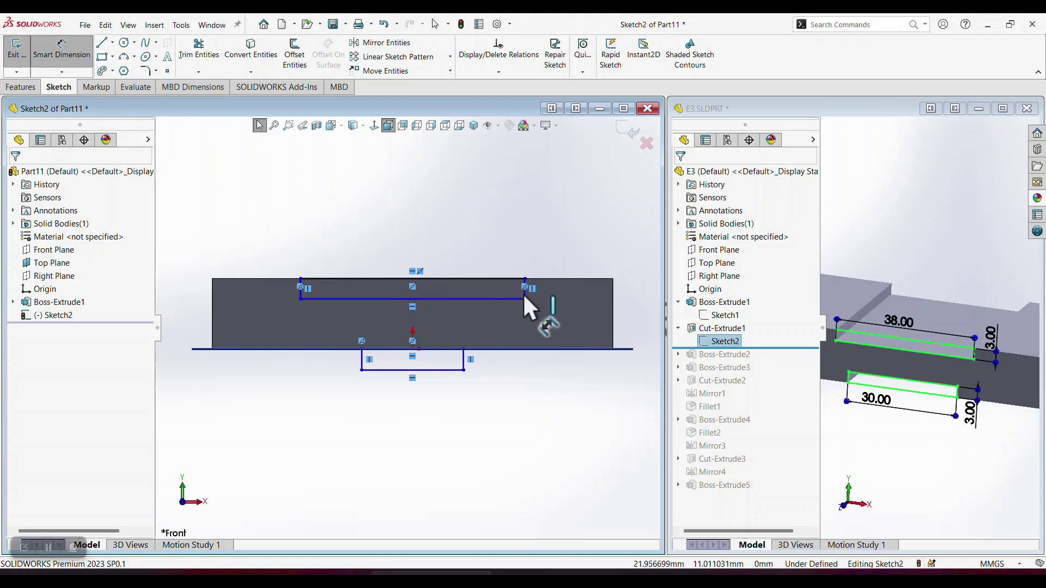
{"action": "scroll", "coordinate": [525, 286], "scroll_direction": "down", "scroll_amount": 5}
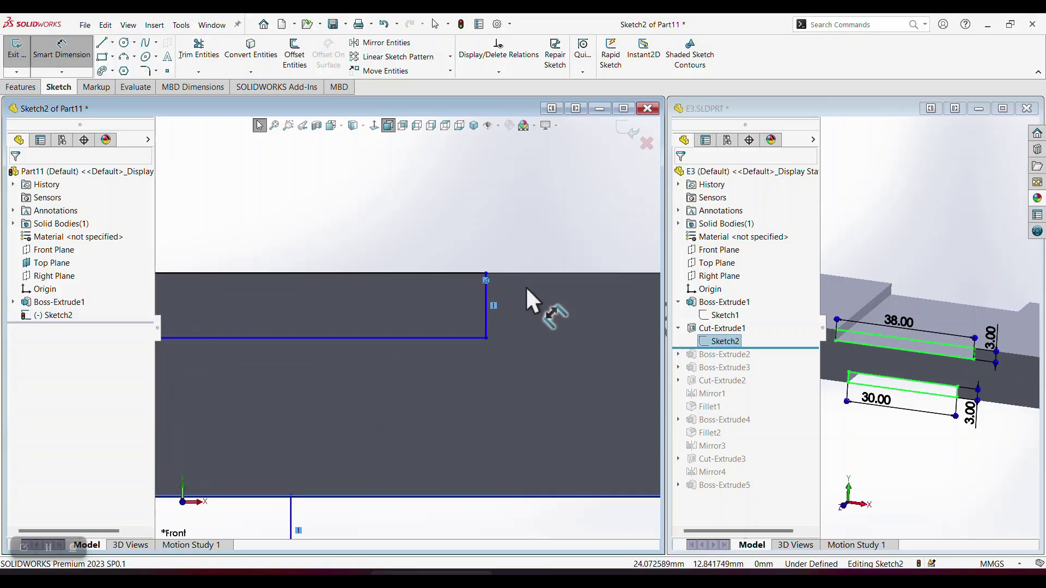
{"action": "left_click", "coordinate": [485, 297]}
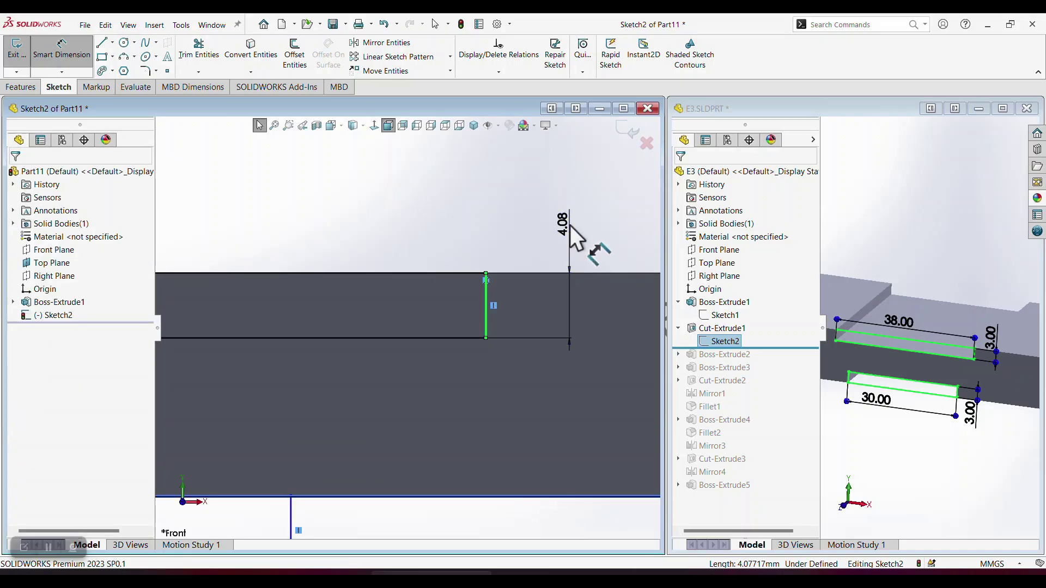
{"action": "left_click", "coordinate": [570, 228]}
{"action": "type", "text": "3"}
{"action": "key", "text": "Return"}
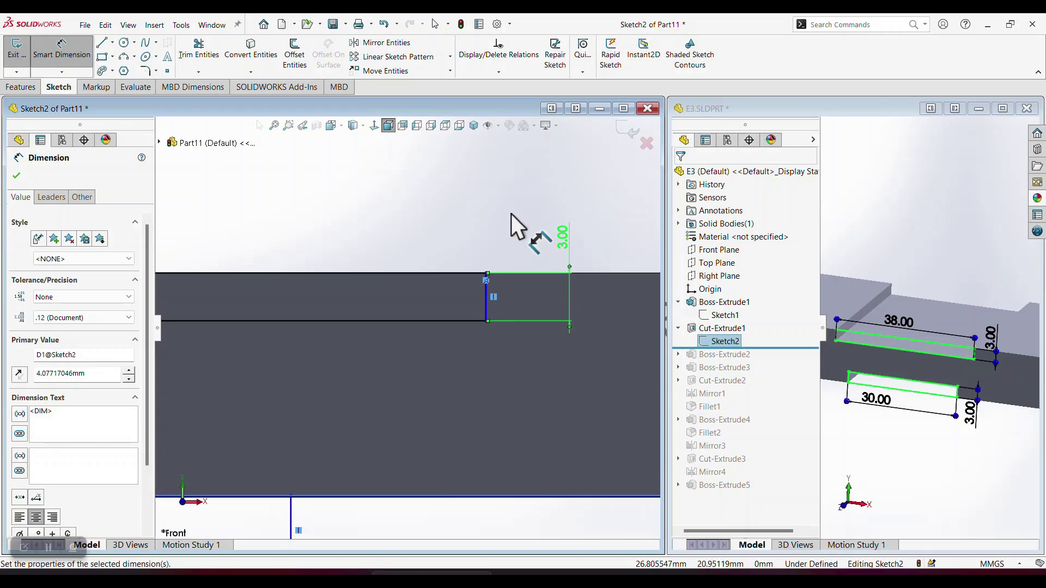
Move the lower rectangle's bottom line up inside the block so the rectangle is about 4.4 mm tall
{"action": "scroll", "coordinate": [408, 338], "scroll_direction": "up", "scroll_amount": 3}
{"action": "scroll", "coordinate": [397, 403], "scroll_direction": "up", "scroll_amount": 1}
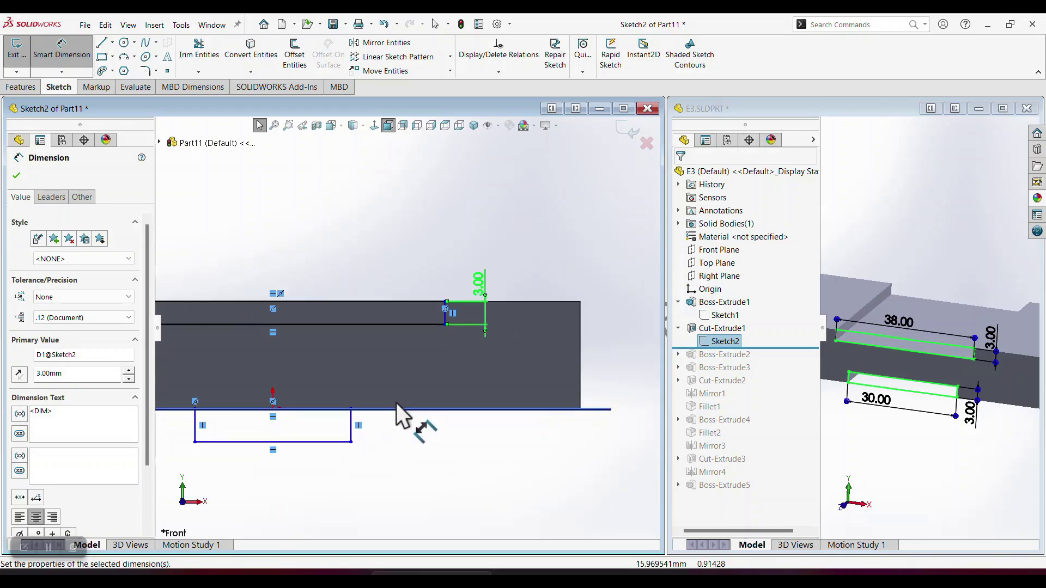
{"action": "left_click", "coordinate": [351, 429]}
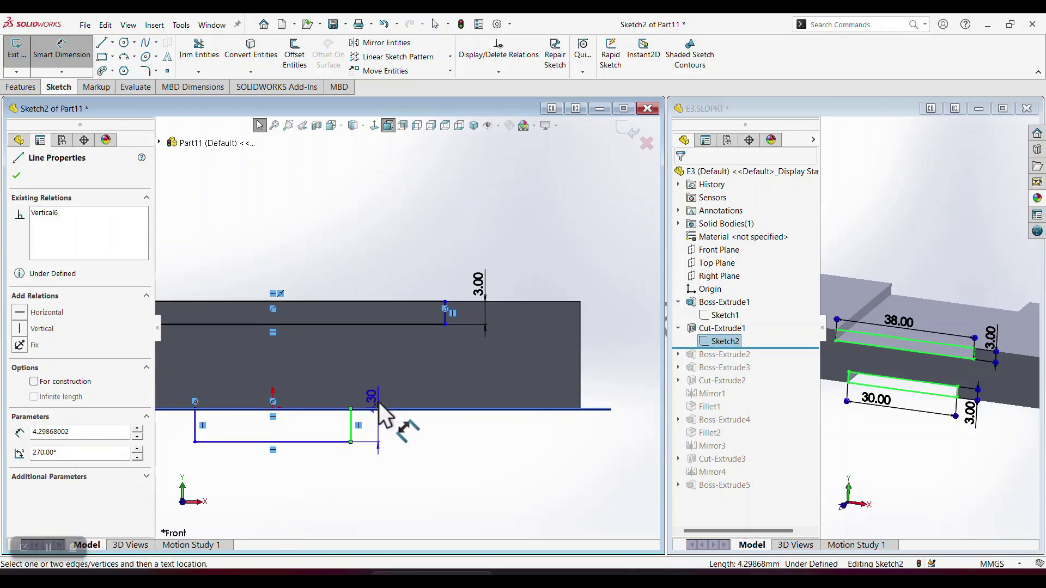
{"action": "key", "text": "Escape"}
{"action": "key", "text": "Escape"}
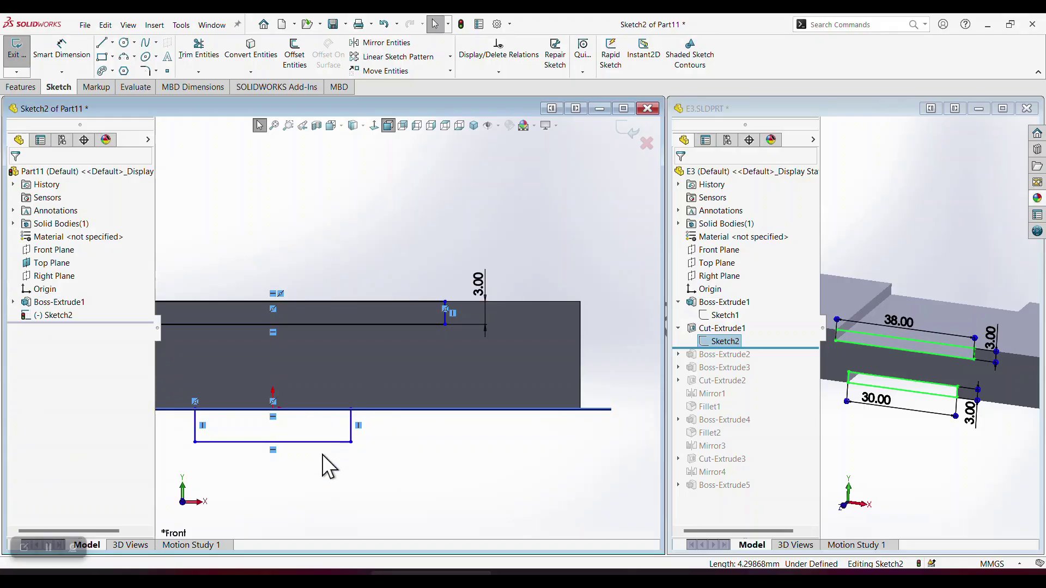
{"action": "left_click_drag", "start_coordinate": [344, 446], "coordinate": [350, 374]}
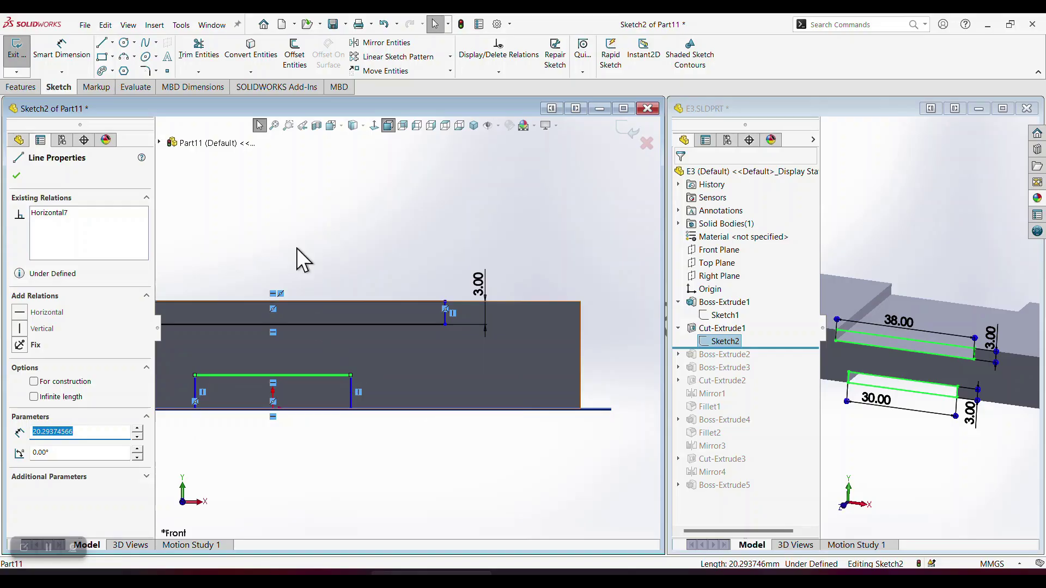
Dimension the lower rectangle's height as 3 mm
{"action": "left_click", "coordinate": [82, 57]}
{"action": "left_click", "coordinate": [350, 385]}
{"action": "left_click", "coordinate": [410, 452]}
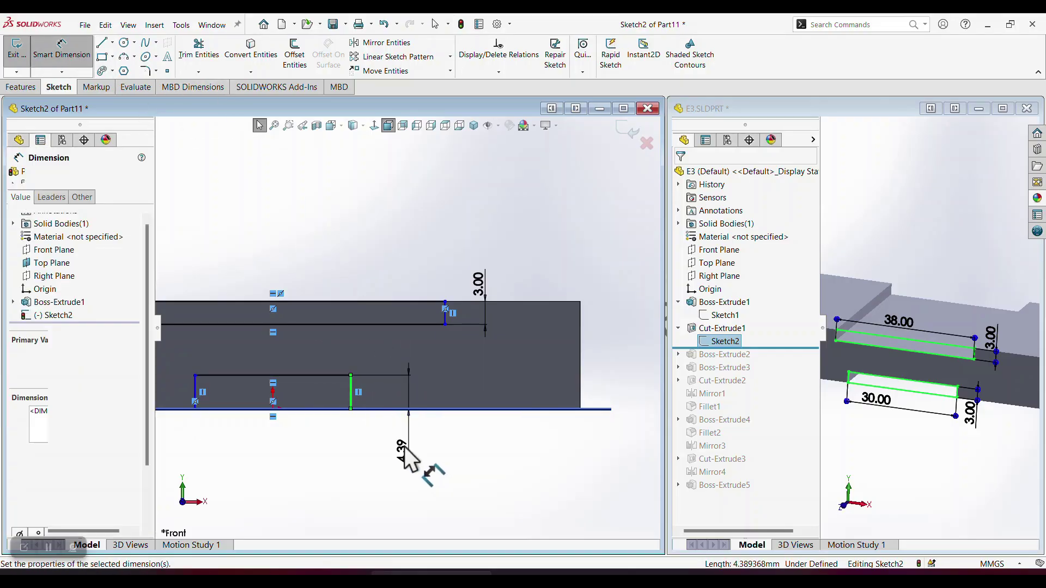
{"action": "key", "text": "Return"}
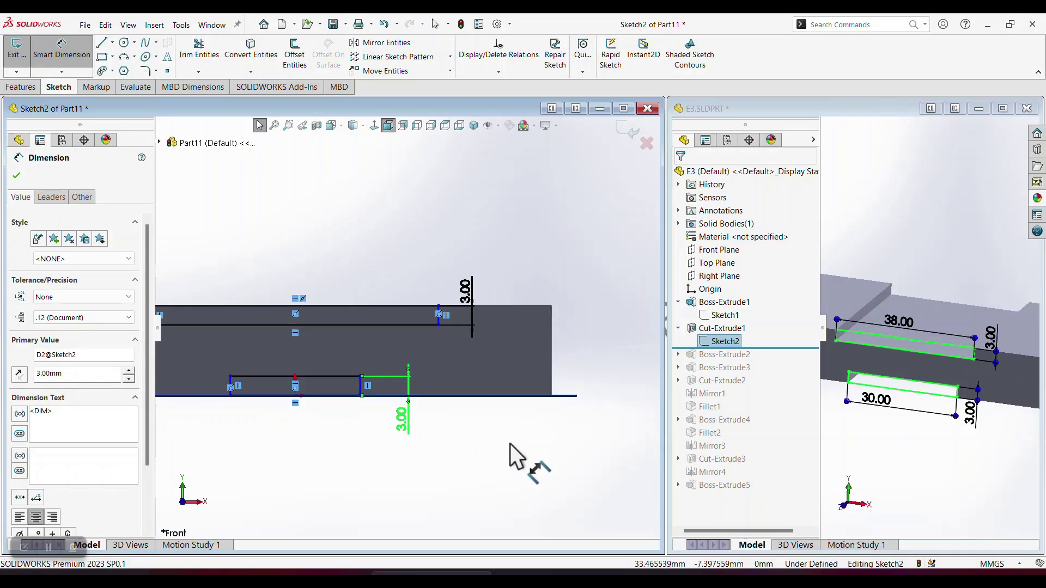
{"action": "key", "text": "Escape"}
Dimension the lower rectangle's width as 30 mm
{"action": "left_click", "coordinate": [318, 400]}
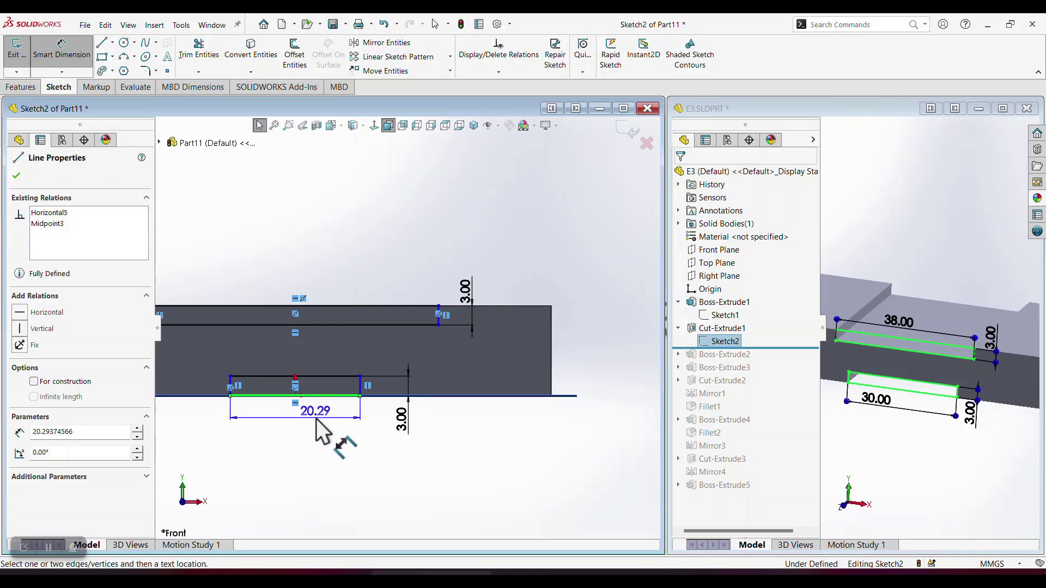
{"action": "left_click", "coordinate": [316, 420]}
{"action": "type", "text": "30"}
{"action": "key", "text": "Return"}
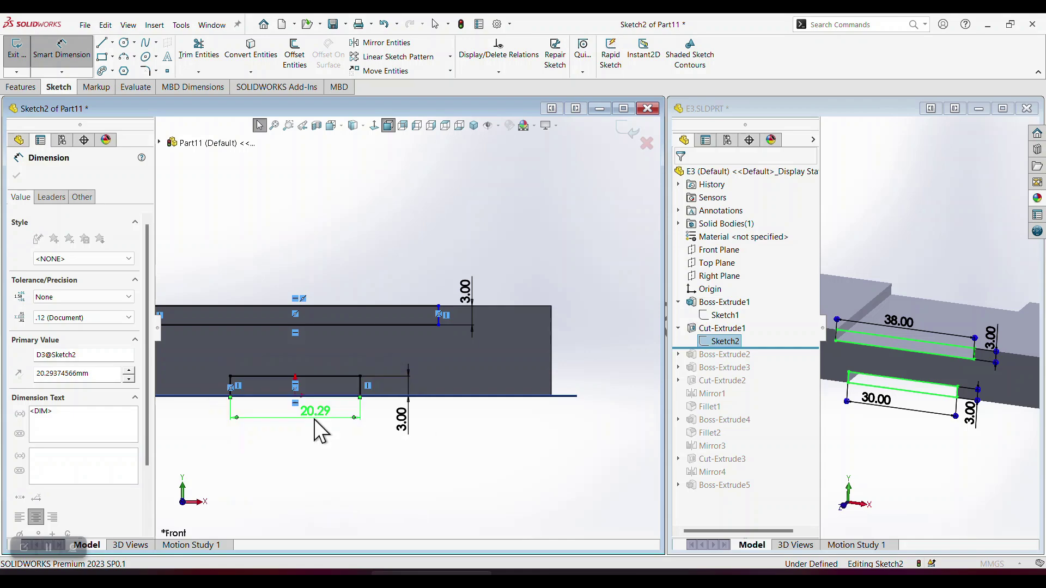
Dimension the upper rectangle's width as 38 mm and exit the sketch
{"action": "left_click", "coordinate": [329, 306]}
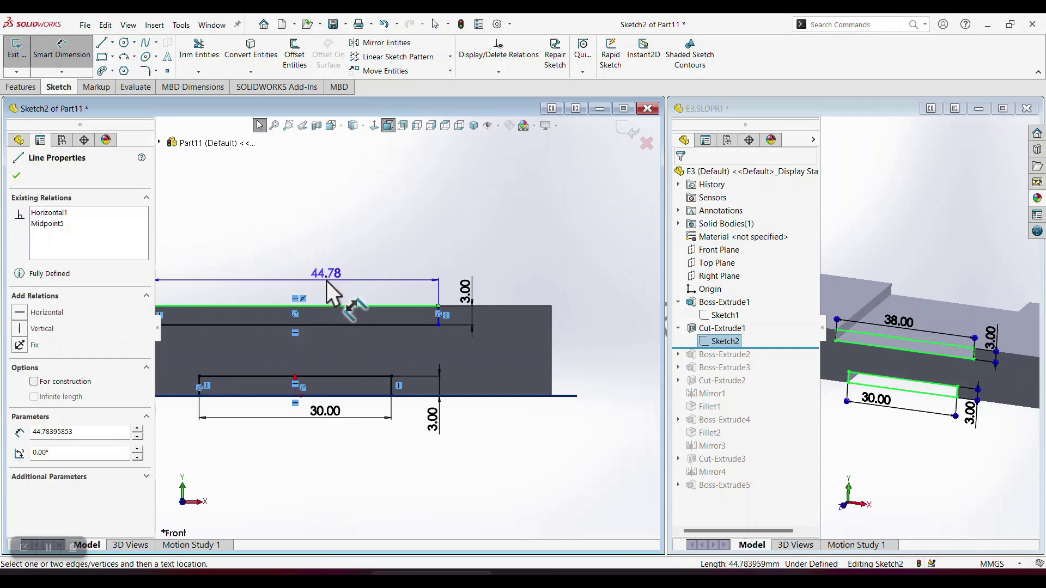
{"action": "left_click", "coordinate": [327, 283]}
{"action": "type", "text": "38"}
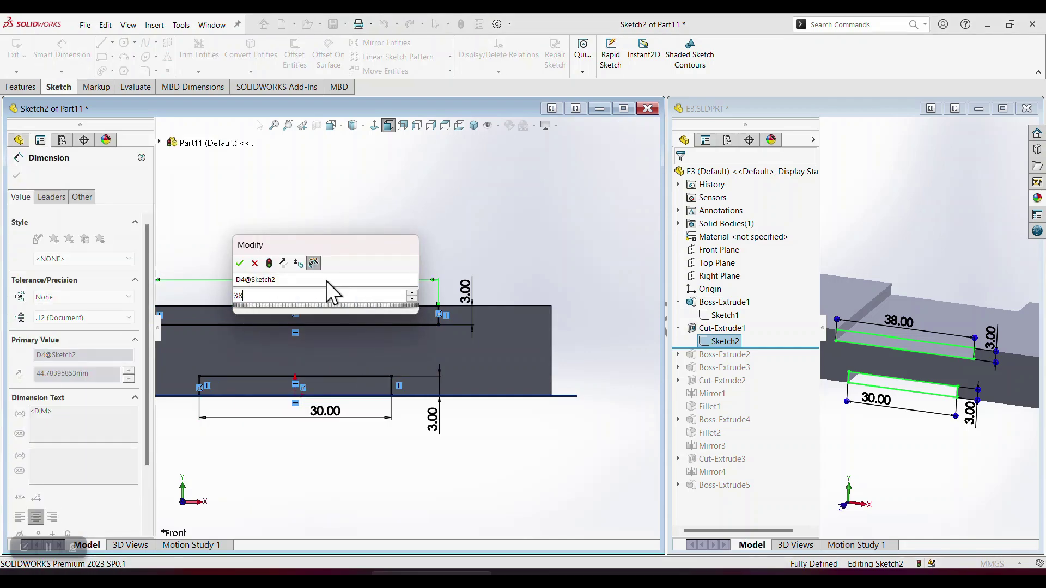
{"action": "key", "text": "Return"}
{"action": "key", "text": "f"}
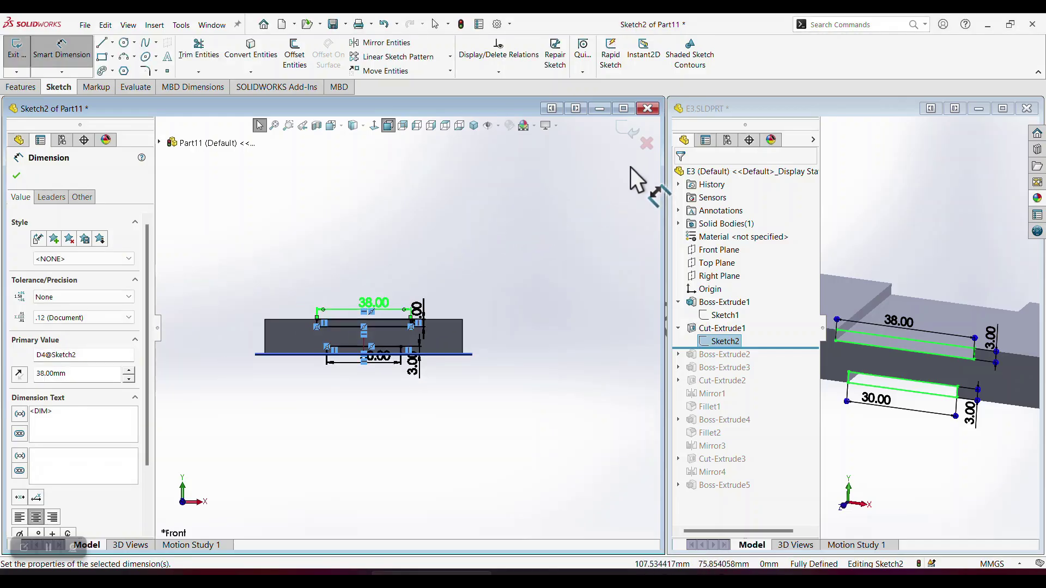
{"action": "left_click", "coordinate": [626, 129]}
Cut both recess rectangles through the block with a Mid Plane Extruded Cut of 76 mm
{"action": "mouse_move", "coordinate": [547, 214]}
{"action": "middle_mouse_down"}
{"action": "mouse_move", "coordinate": [525, 211]}
{"action": "mouse_move", "coordinate": [500, 229]}
{"action": "mouse_move", "coordinate": [498, 261]}
{"action": "middle_mouse_up"}
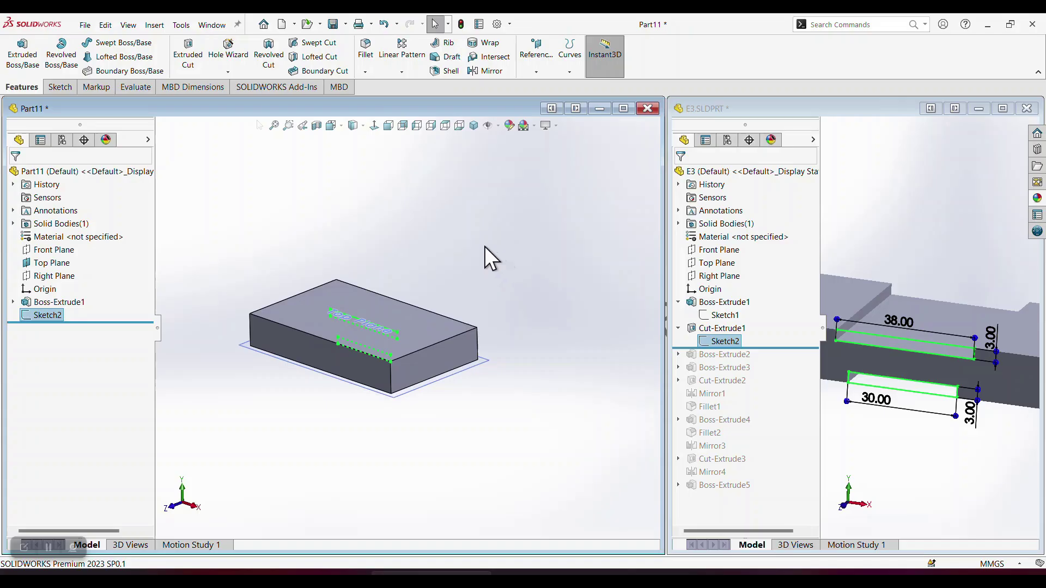
{"action": "left_click", "coordinate": [188, 59]}
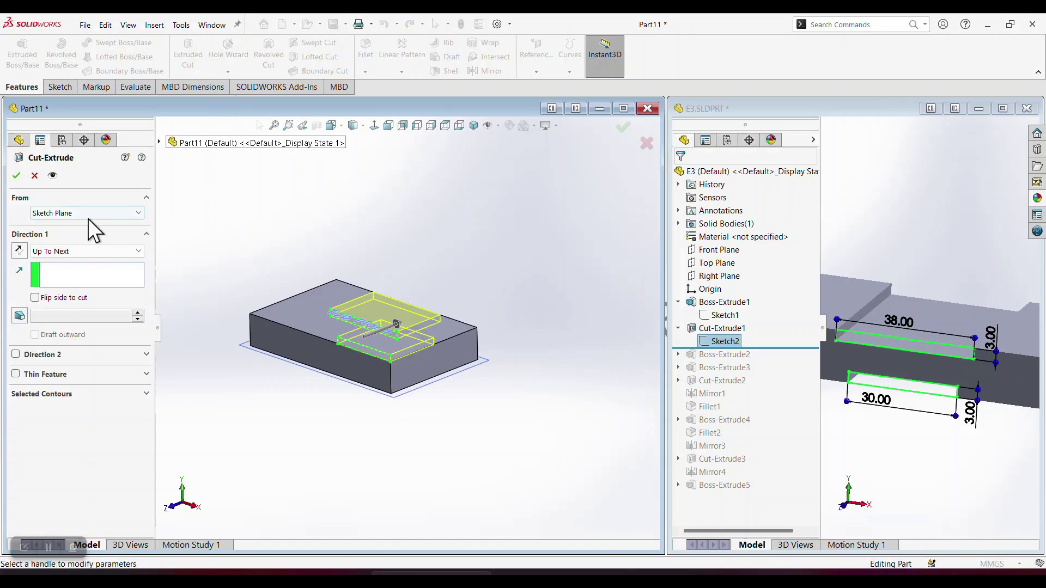
{"action": "left_click", "coordinate": [62, 251]}
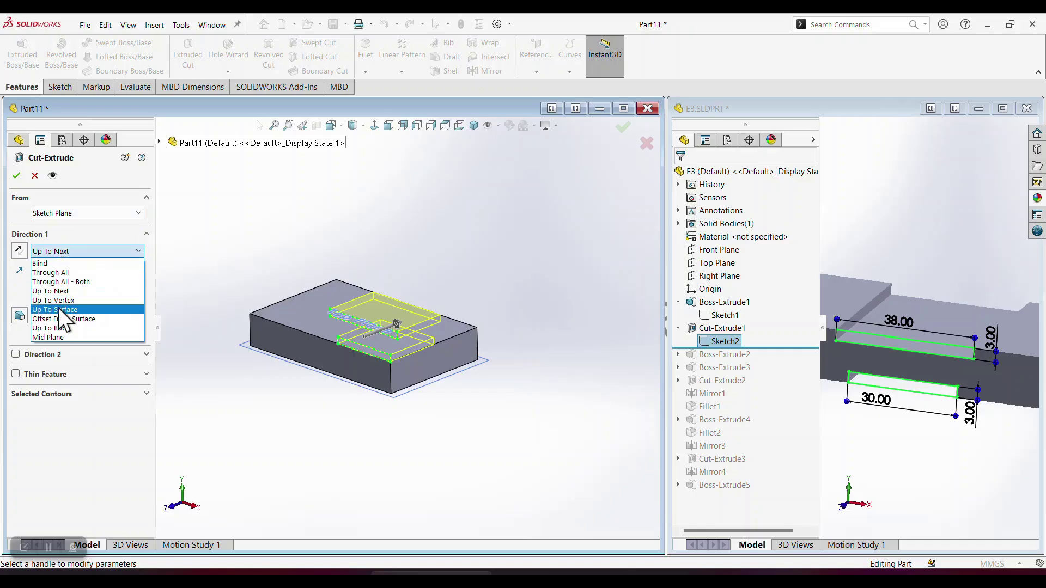
{"action": "left_click", "coordinate": [54, 337]}
{"action": "left_click_drag", "start_coordinate": [382, 327], "coordinate": [463, 310]}
{"action": "middle_click_drag", "start_coordinate": [463, 310], "coordinate": [564, 240]}
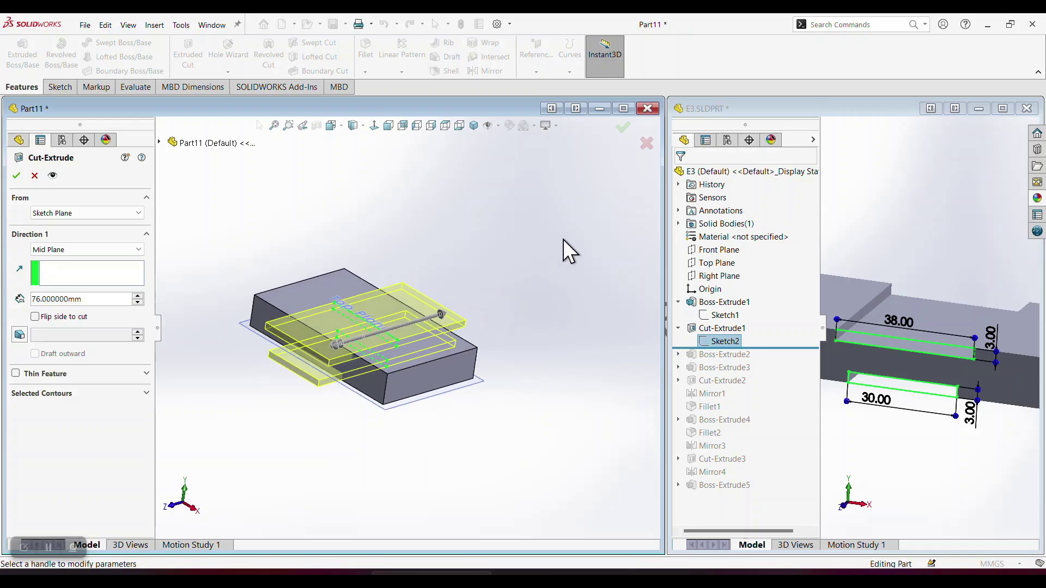
{"action": "left_click", "coordinate": [624, 130]}
Fillet the four vertical corner edges of the block with a 10 mm radius
{"action": "left_click", "coordinate": [369, 55]}
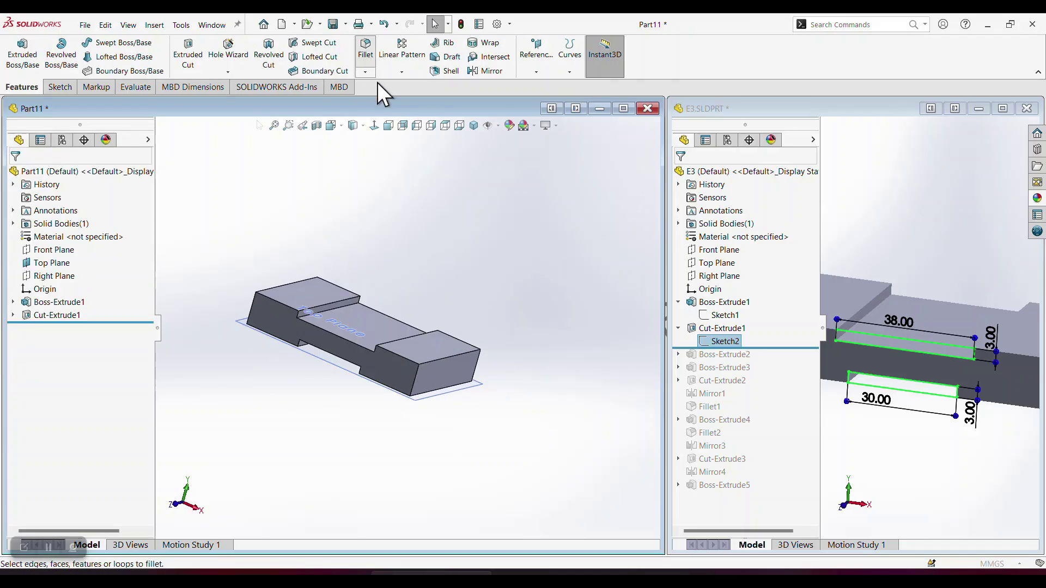
{"action": "left_click", "coordinate": [415, 383]}
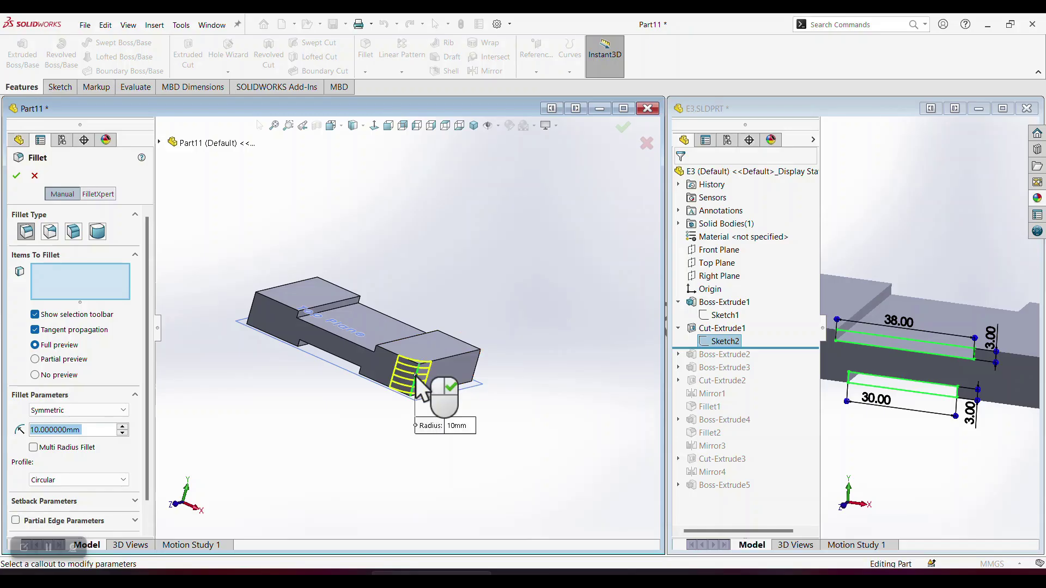
{"action": "left_click", "coordinate": [478, 366]}
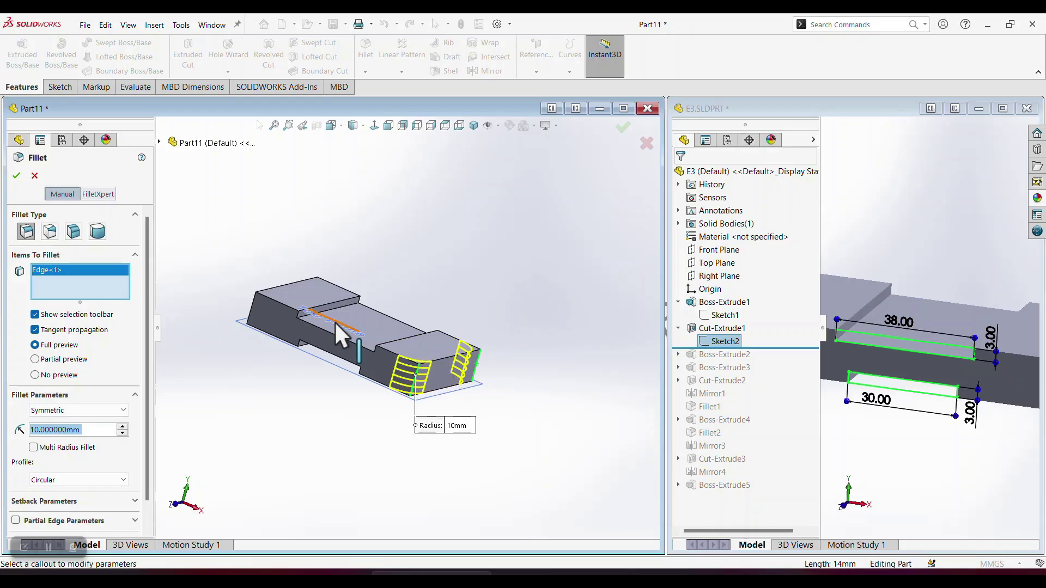
{"action": "left_click", "coordinate": [255, 304]}
{"action": "middle_click_drag", "start_coordinate": [290, 314], "coordinate": [386, 348]}
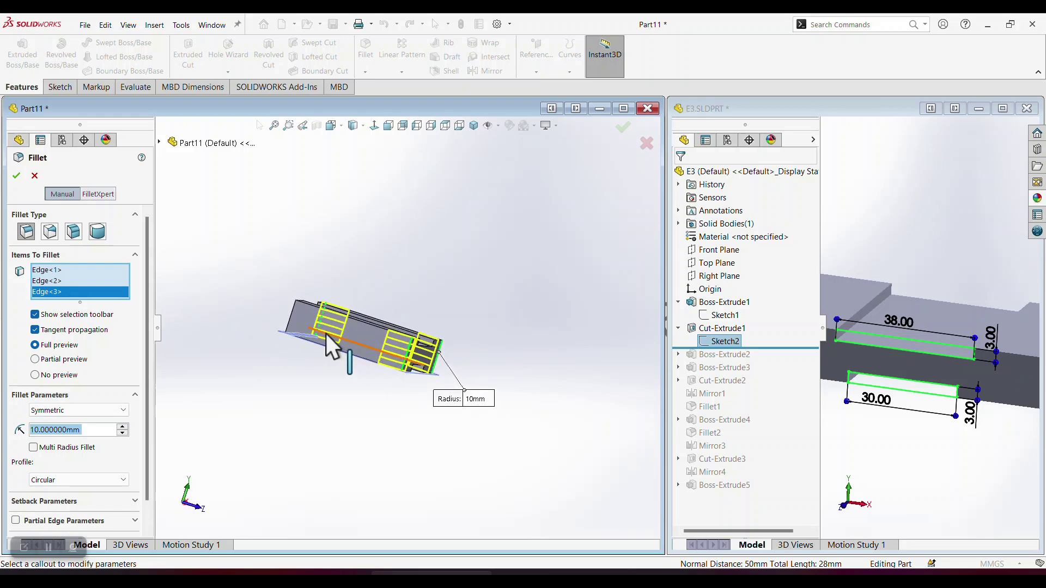
{"action": "left_click", "coordinate": [293, 308]}
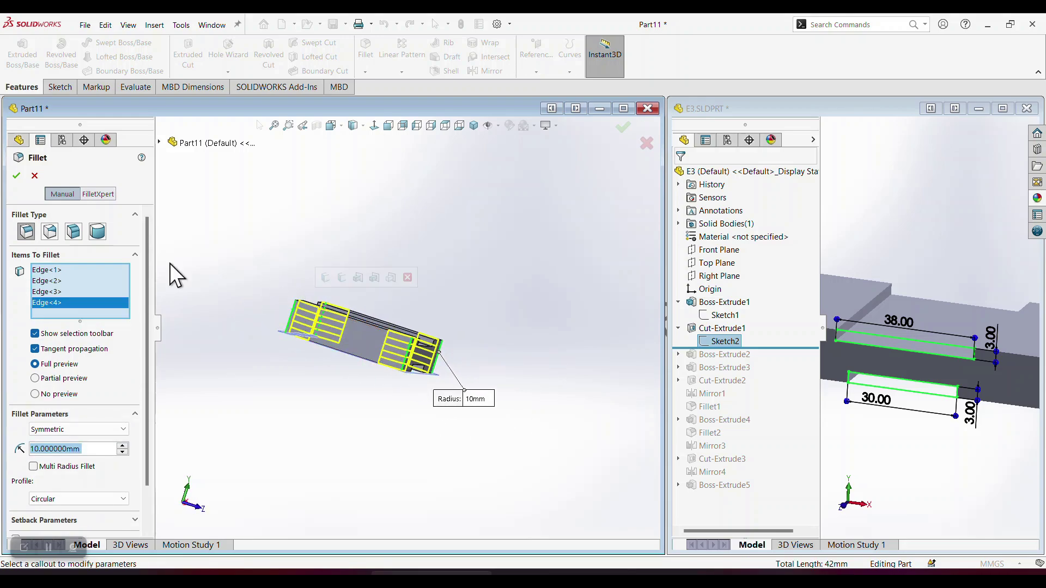
{"action": "key", "text": "ctrl+7"}
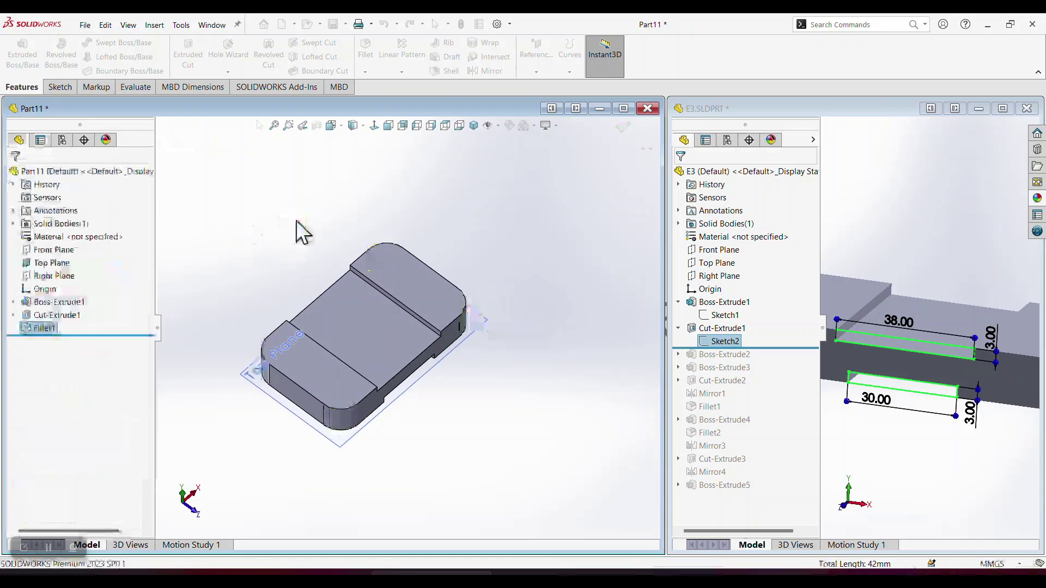
Examine the upright lug on the E3 reference part and the matching side wall of Part11's upper recess
{"action": "left_click", "coordinate": [771, 334]}
{"action": "scroll", "coordinate": [890, 232], "scroll_direction": "down", "scroll_amount": 2}
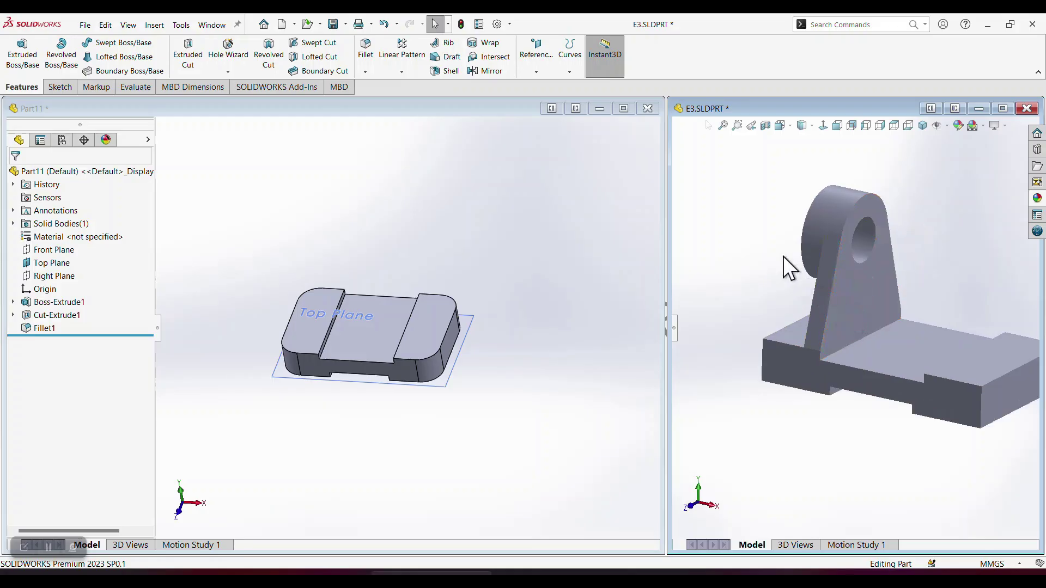
{"action": "middle_click_drag", "start_coordinate": [793, 264], "coordinate": [850, 273]}
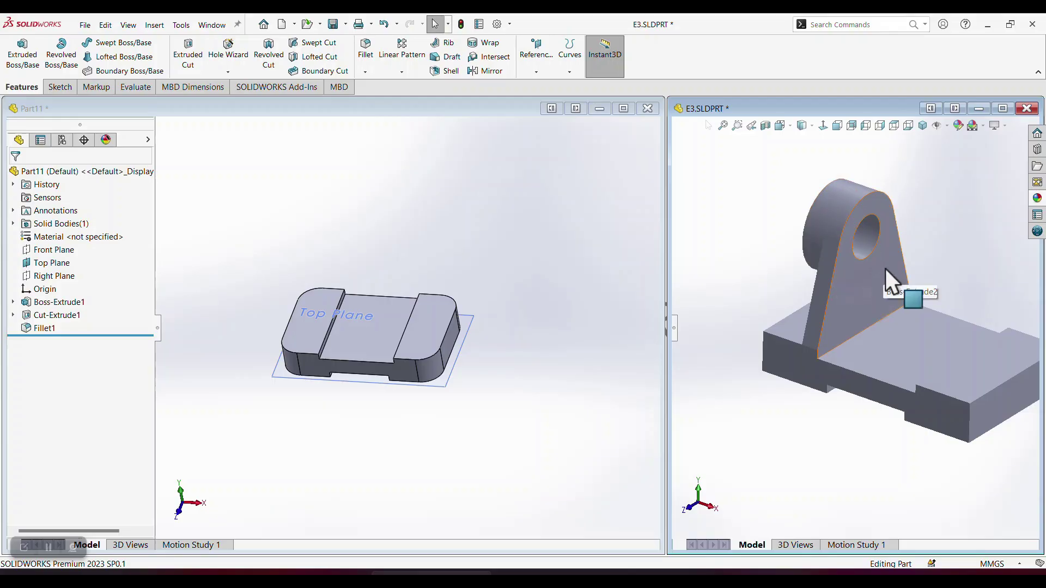
{"action": "middle_click_drag", "start_coordinate": [786, 312], "coordinate": [809, 315]}
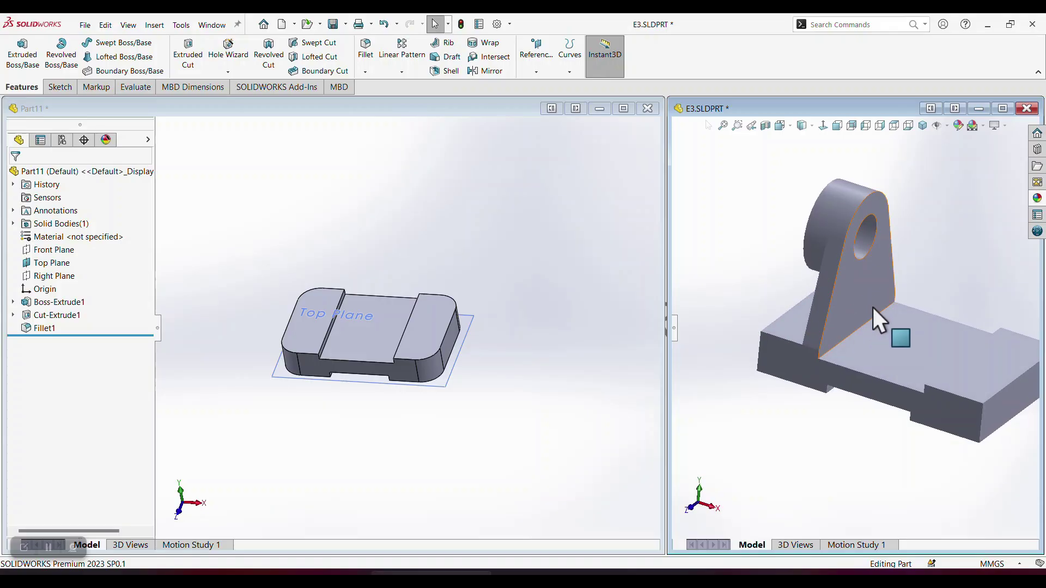
{"action": "left_click", "coordinate": [525, 294]}
{"action": "middle_click_drag", "start_coordinate": [525, 295], "coordinate": [444, 303]}
{"action": "scroll", "coordinate": [308, 313], "scroll_direction": "down", "scroll_amount": 3}
{"action": "left_click", "coordinate": [321, 311]}
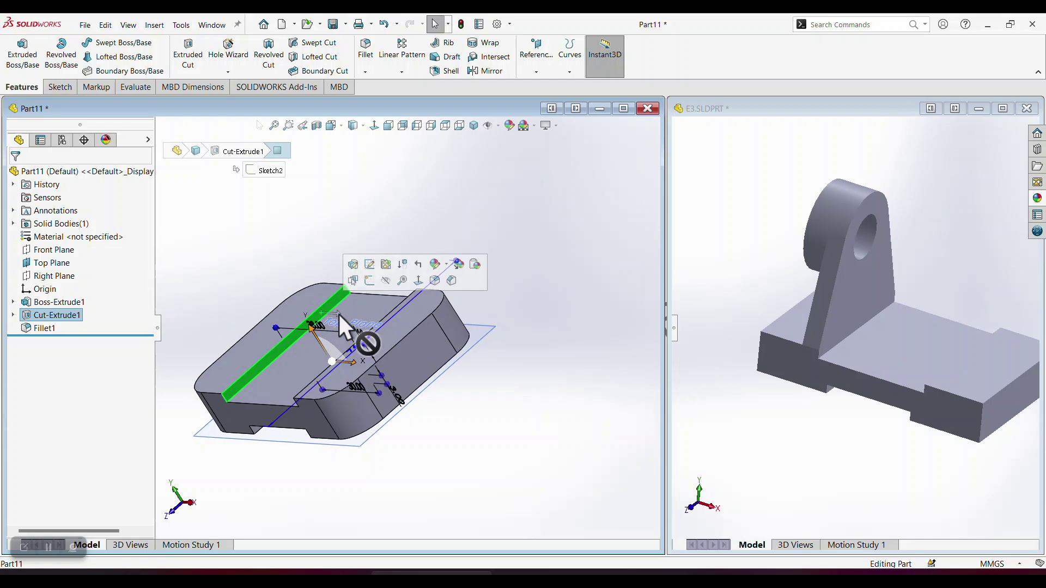
{"action": "middle_click_drag", "start_coordinate": [338, 313], "coordinate": [414, 318]}
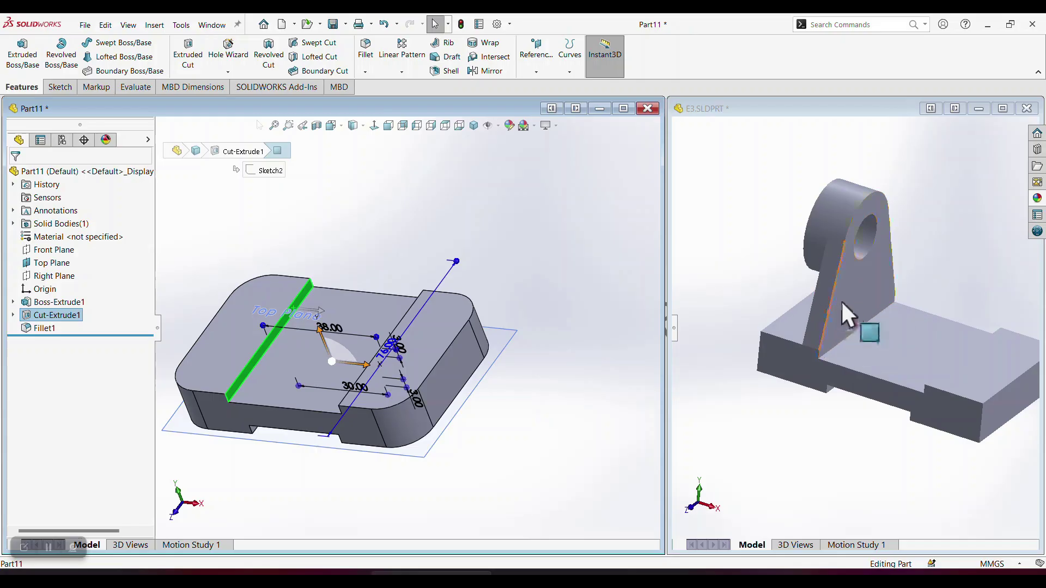
{"action": "scroll", "coordinate": [309, 269], "scroll_direction": "down", "scroll_amount": 3}
{"action": "middle_click_drag", "start_coordinate": [253, 322], "coordinate": [302, 354]}
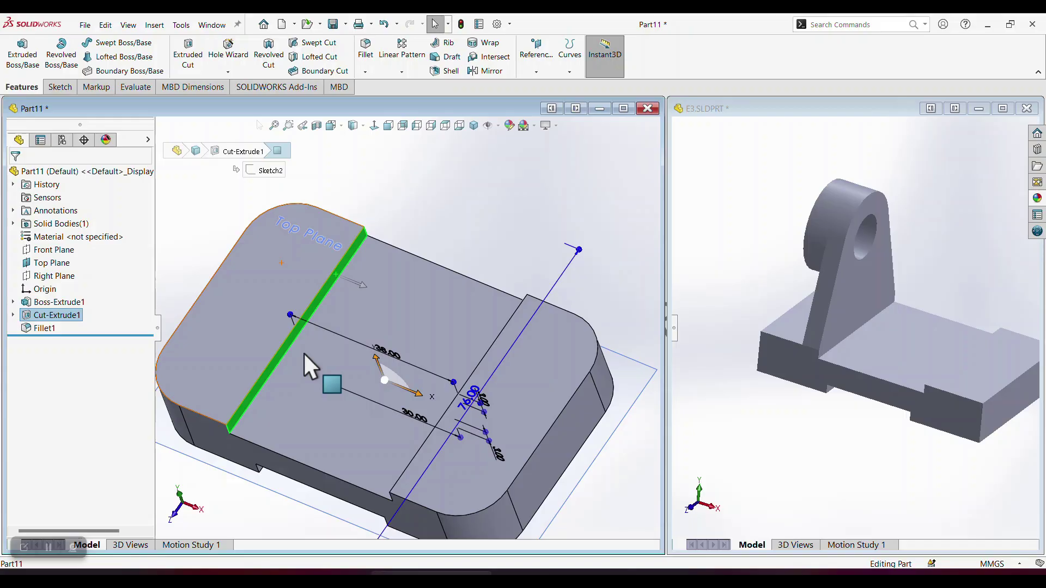
{"action": "left_click", "coordinate": [386, 213]}
{"action": "middle_click_drag", "start_coordinate": [404, 194], "coordinate": [366, 194]}
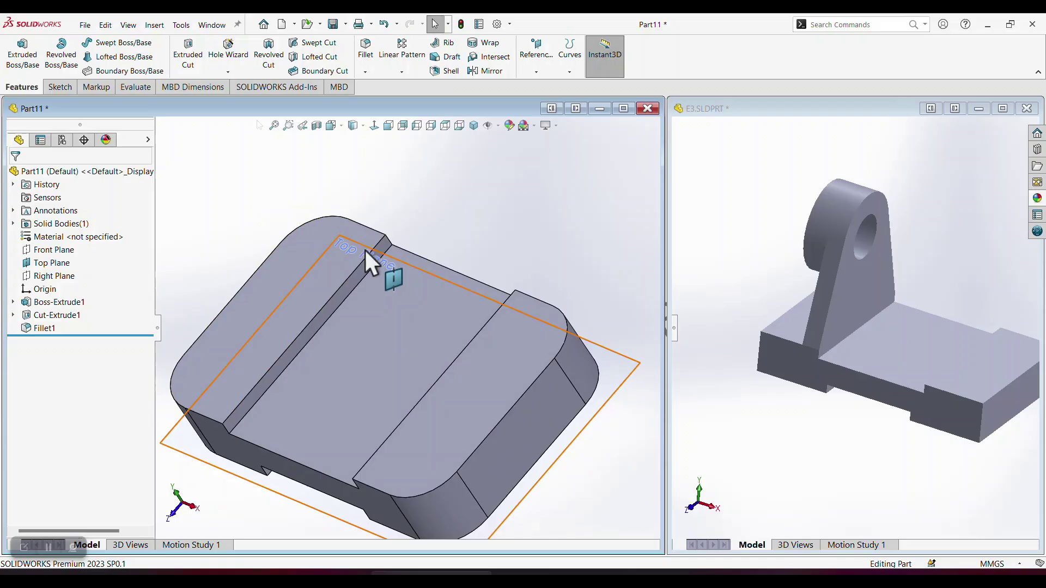
Start a new sketch on the side wall of Part11's upper recess and orient the view to face it
{"action": "scroll", "coordinate": [380, 253], "scroll_direction": "down", "scroll_amount": 4}
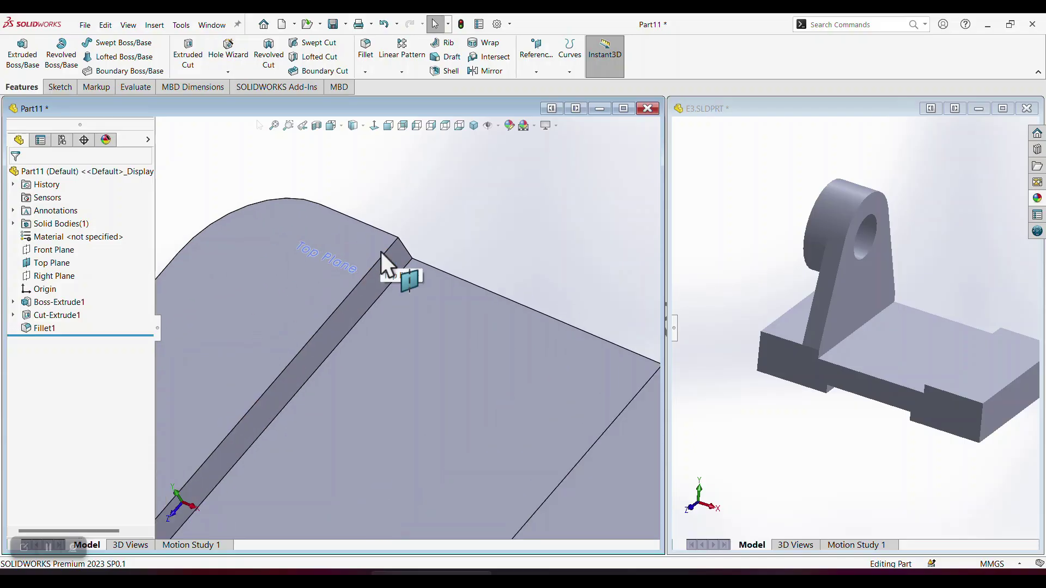
{"action": "left_click", "coordinate": [398, 261]}
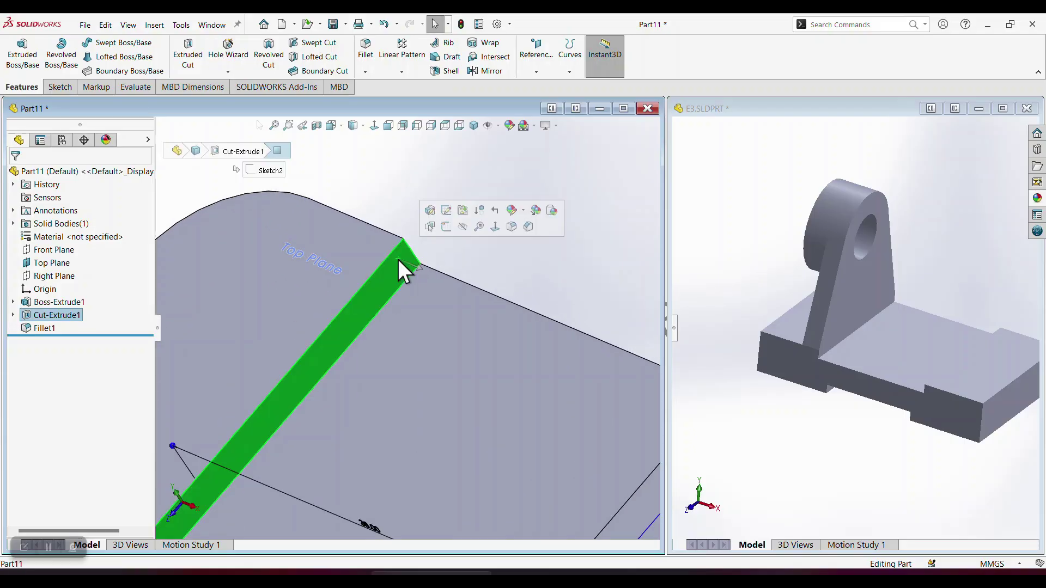
{"action": "left_click", "coordinate": [447, 227]}
{"action": "key", "text": "space"}
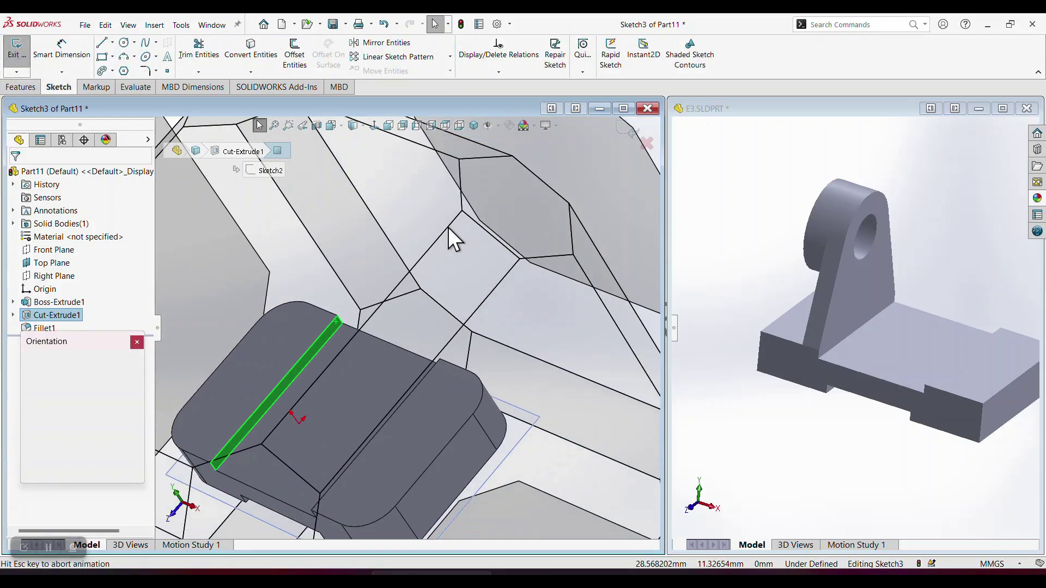
{"action": "left_click", "coordinate": [131, 403]}
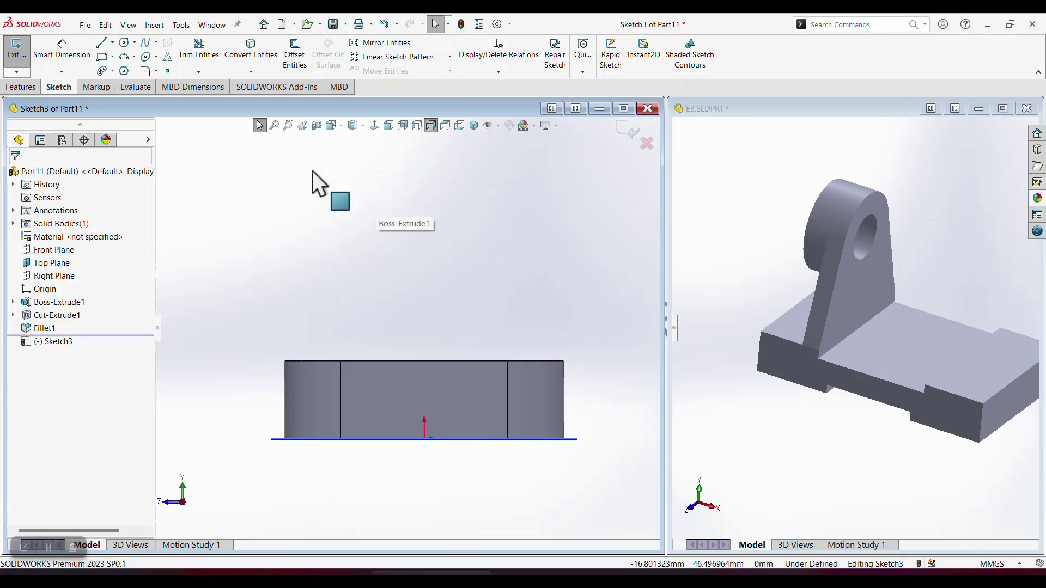
Sketch a closed triangle across the block's full top edge, with sloping sides about 40 mm long meeting at a centred apex
{"action": "left_click", "coordinate": [103, 43]}
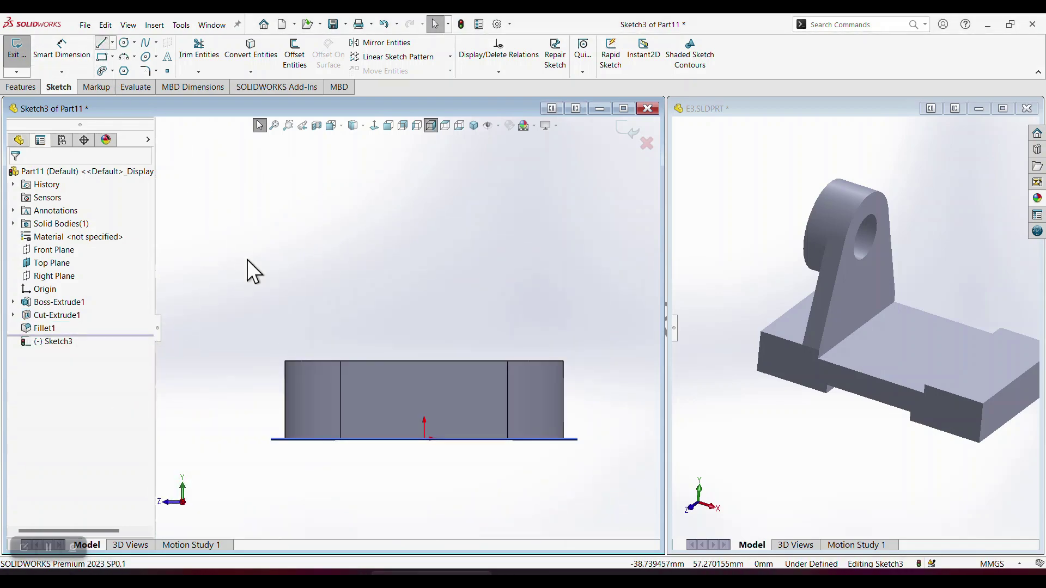
{"action": "left_click", "coordinate": [284, 360]}
{"action": "left_click", "coordinate": [423, 187]}
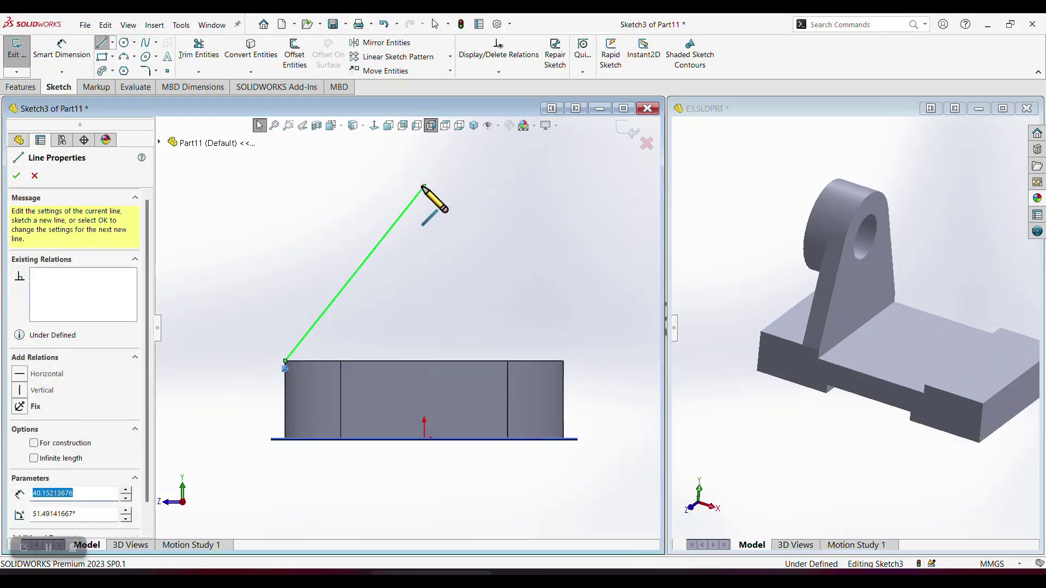
{"action": "left_click", "coordinate": [562, 361]}
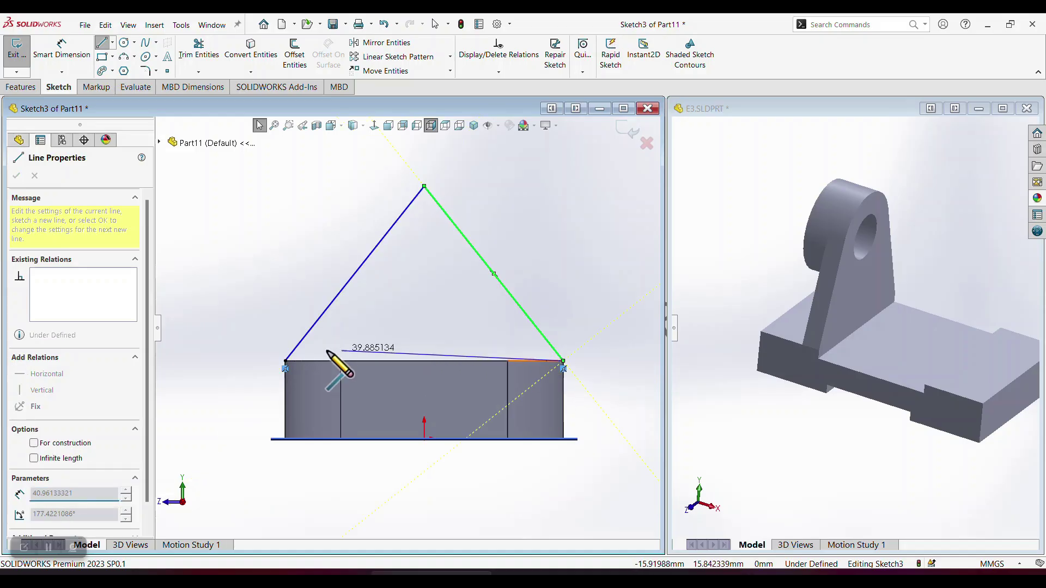
{"action": "left_click", "coordinate": [285, 361]}
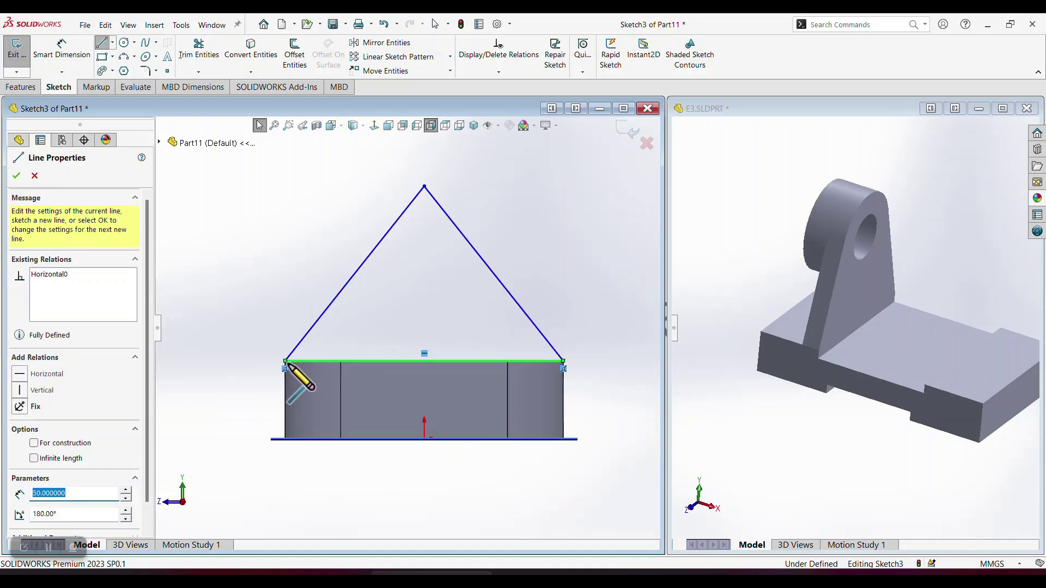
{"action": "key", "text": "Escape"}
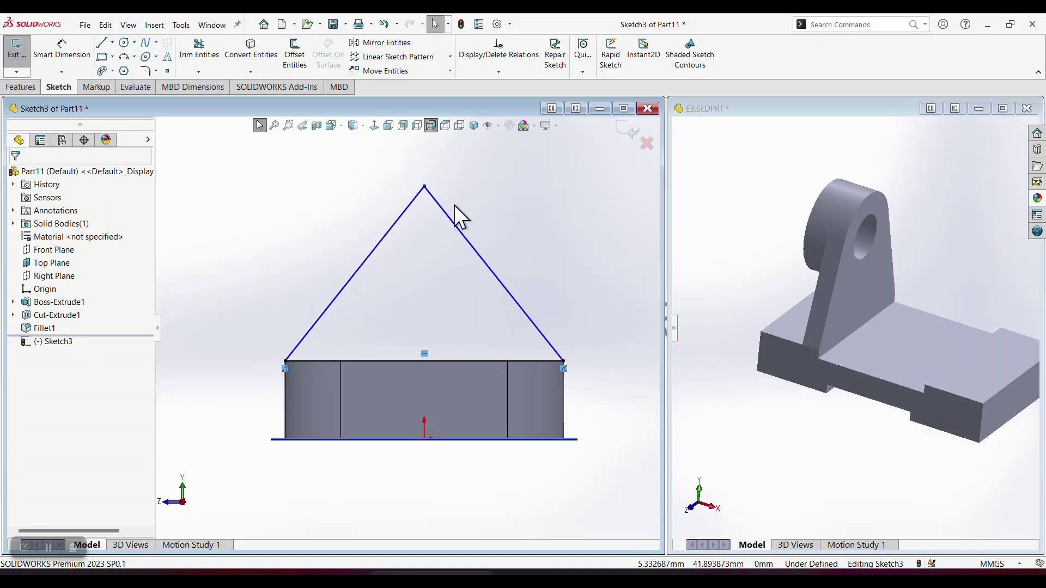
Round the triangle's apex with a sketch fillet and set its radius to 15 mm
{"action": "left_click", "coordinate": [148, 70]}
{"action": "left_click", "coordinate": [424, 187]}
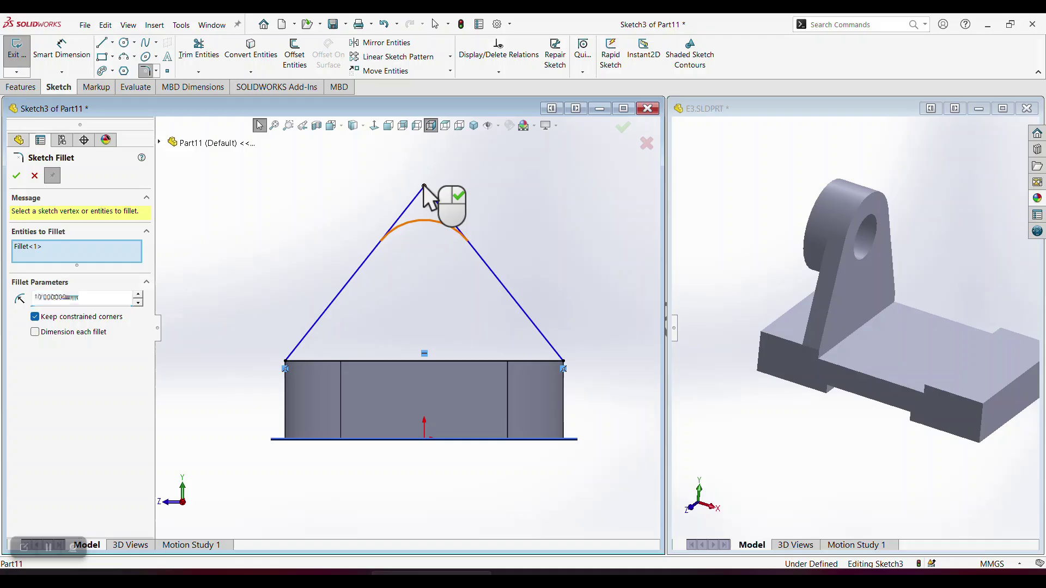
{"action": "left_click", "coordinate": [16, 175]}
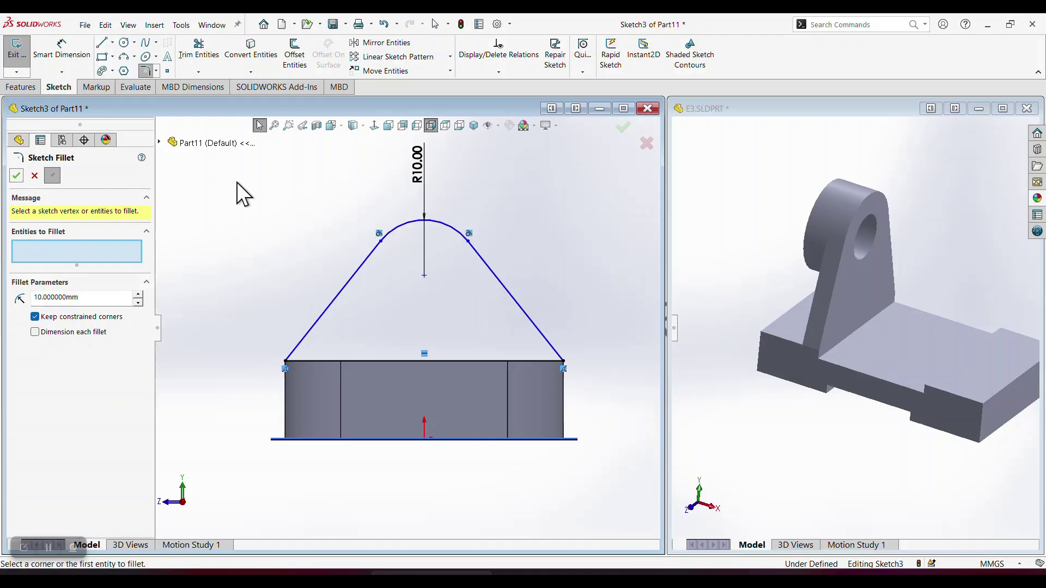
{"action": "left_click", "coordinate": [35, 175]}
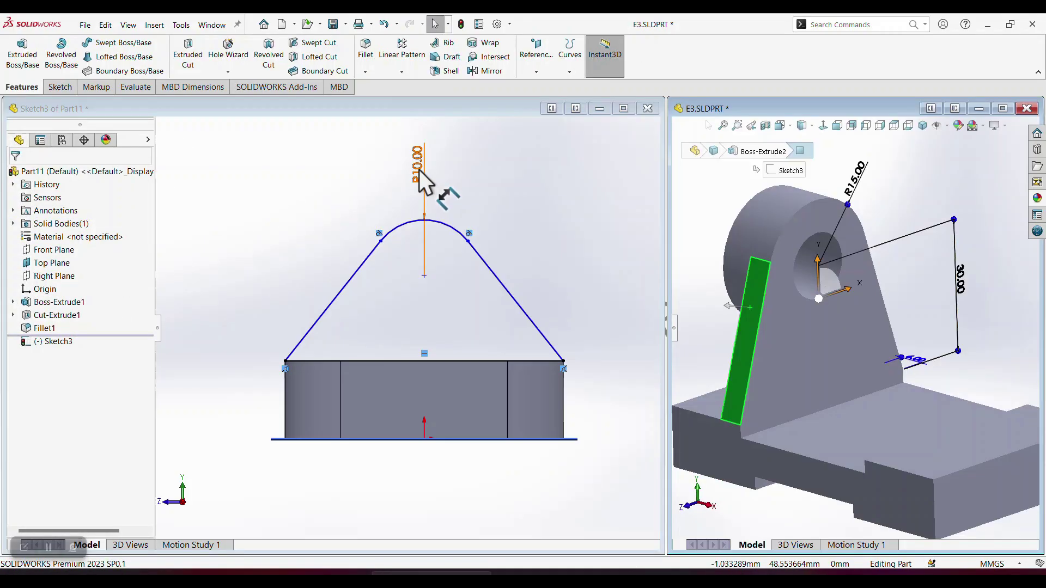
{"action": "double_click", "coordinate": [419, 166]}
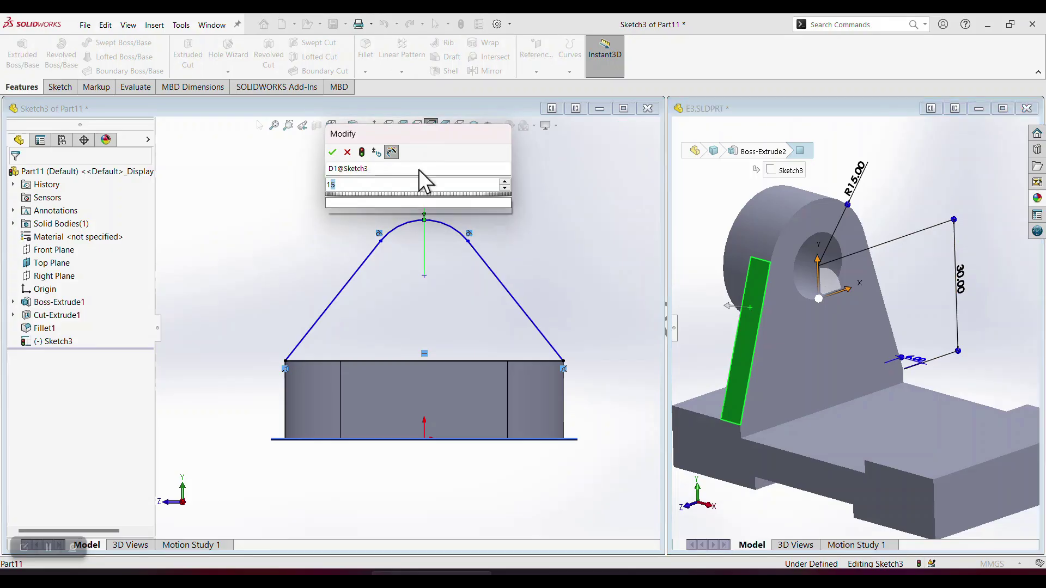
{"action": "key", "text": "Return"}
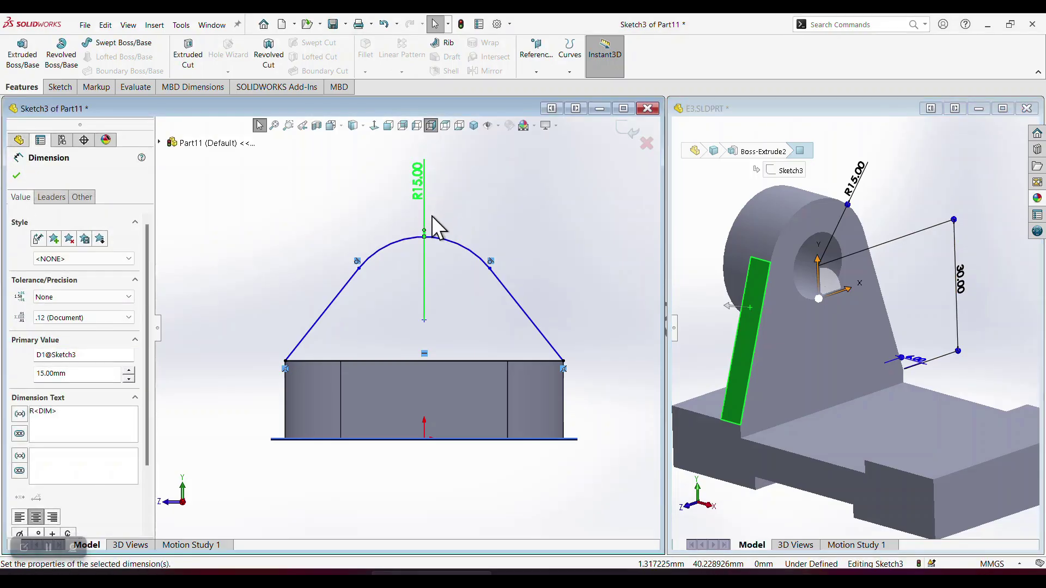
Dimension the arc's centre 30 mm above the profile's horizontal base line
{"action": "left_click", "coordinate": [60, 87]}
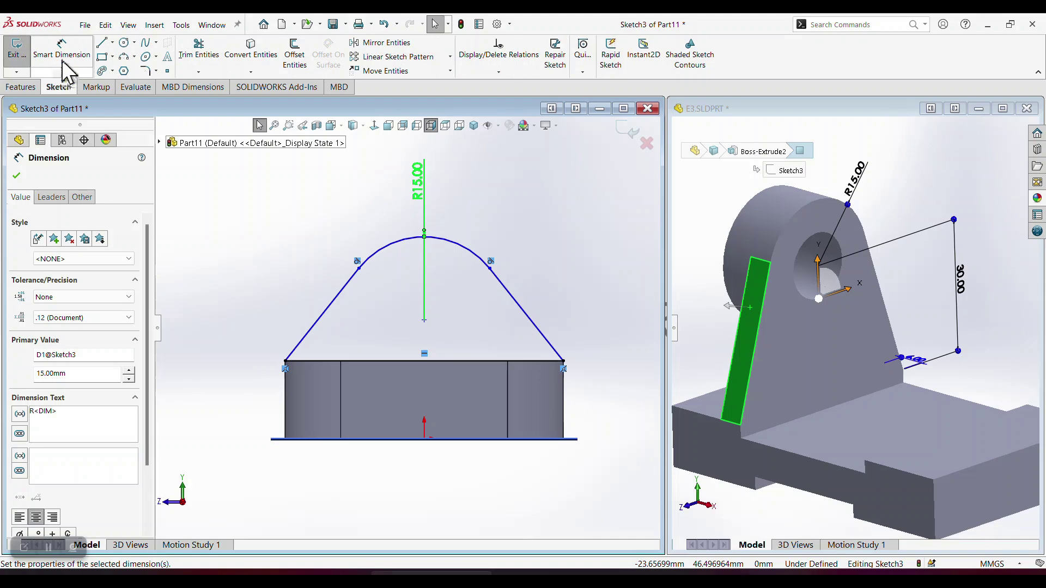
{"action": "left_click", "coordinate": [61, 50]}
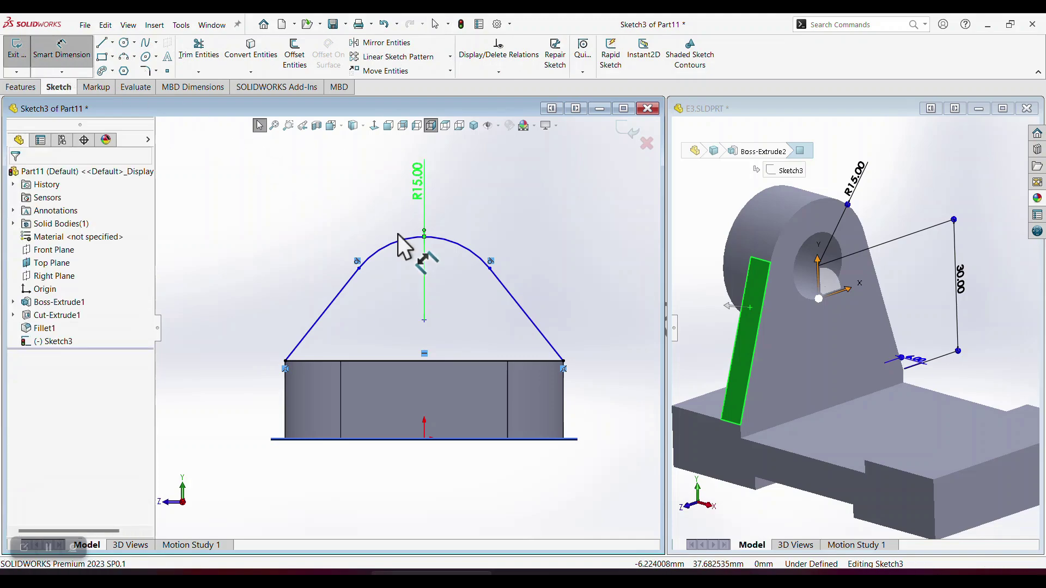
{"action": "left_click", "coordinate": [424, 321]}
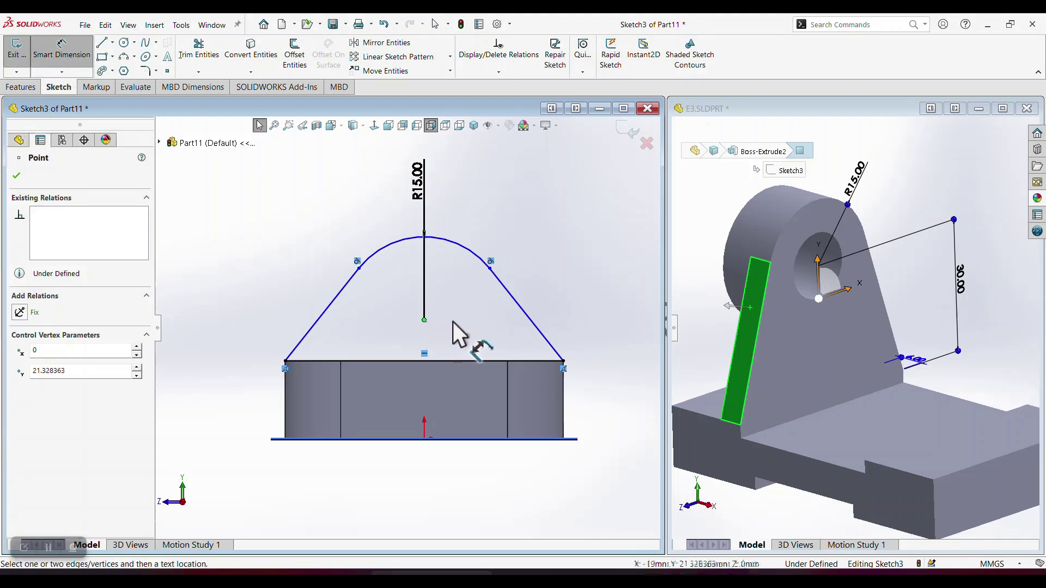
{"action": "left_click", "coordinate": [474, 360]}
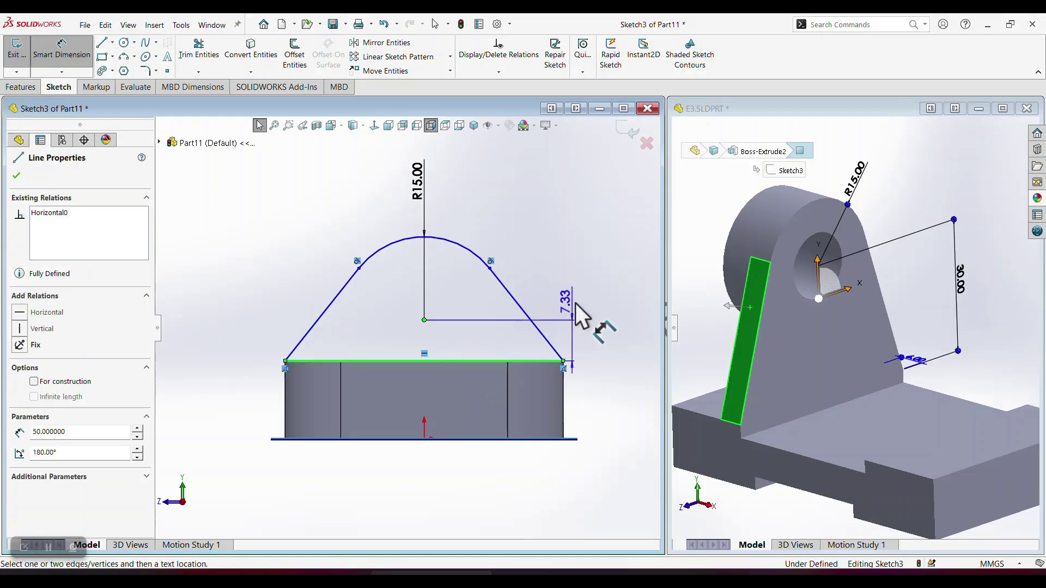
{"action": "left_click", "coordinate": [590, 309]}
{"action": "type", "text": "30"}
{"action": "key", "text": "Return"}
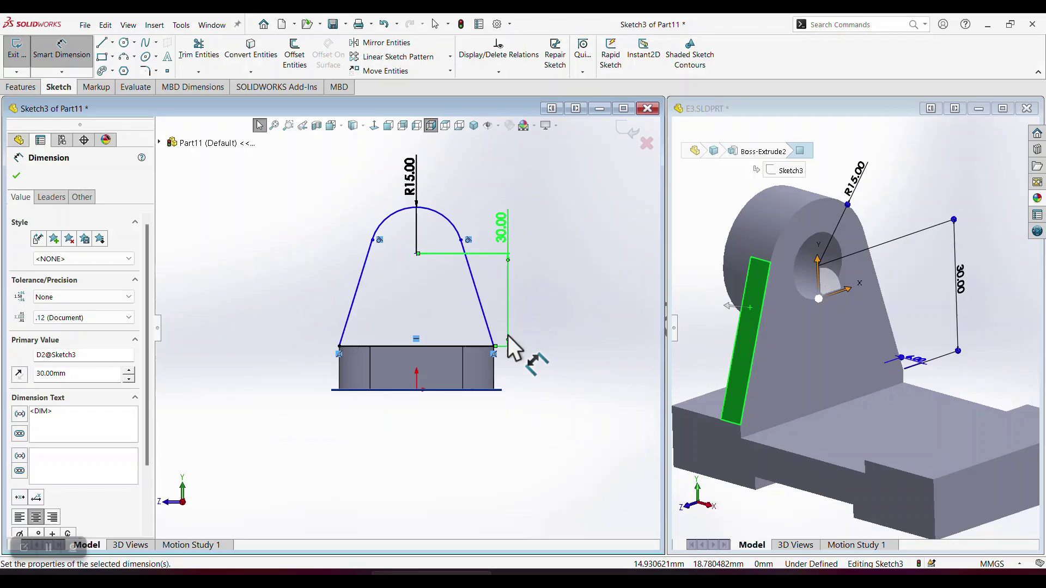
{"action": "middle_click_drag", "start_coordinate": [518, 311], "coordinate": [534, 336]}
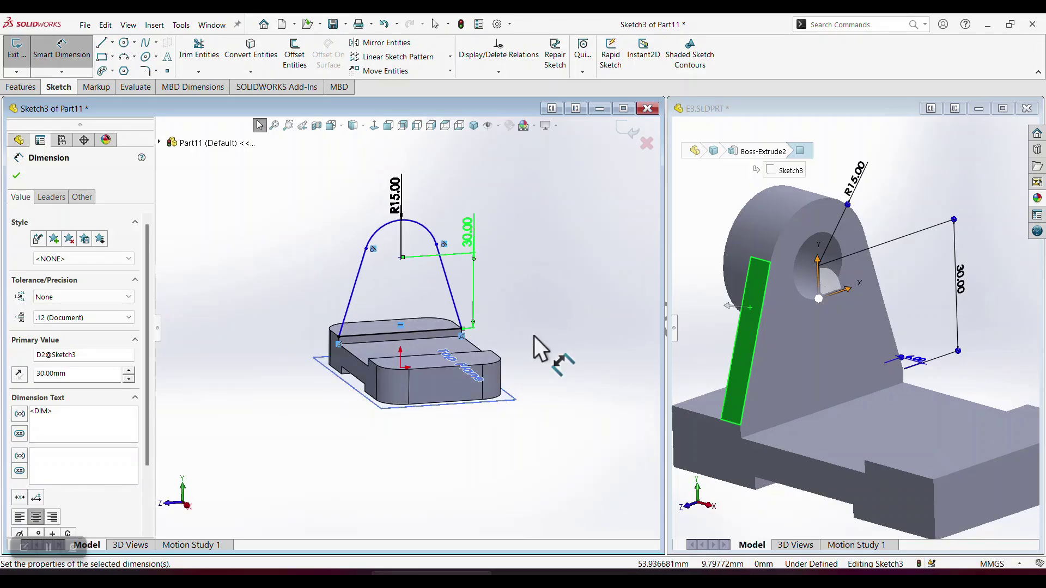
{"action": "key", "text": "Escape"}
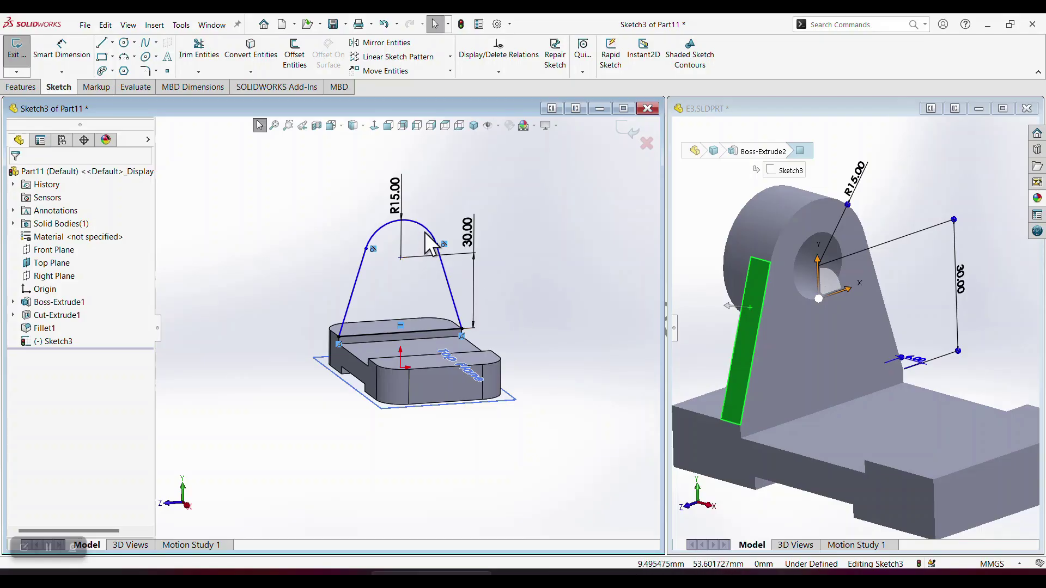
{"action": "left_click", "coordinate": [412, 234]}
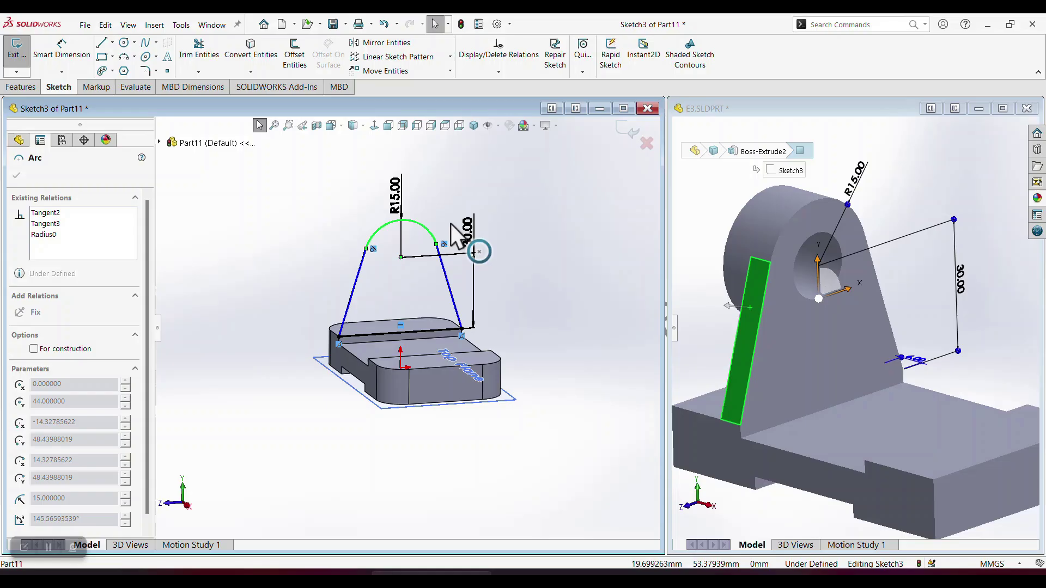
{"action": "left_click", "coordinate": [355, 249]}
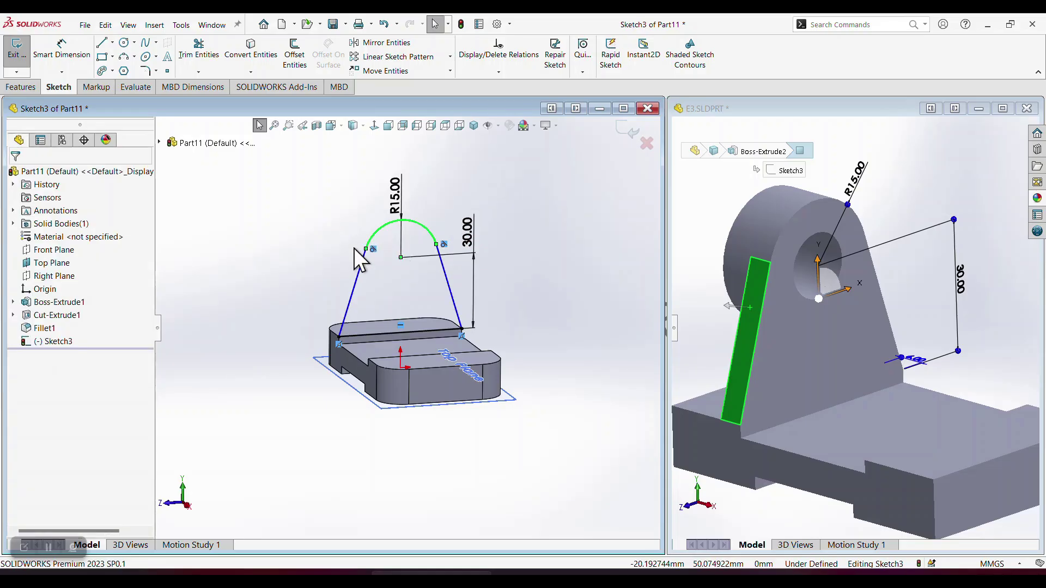
{"action": "left_click", "coordinate": [338, 337]}
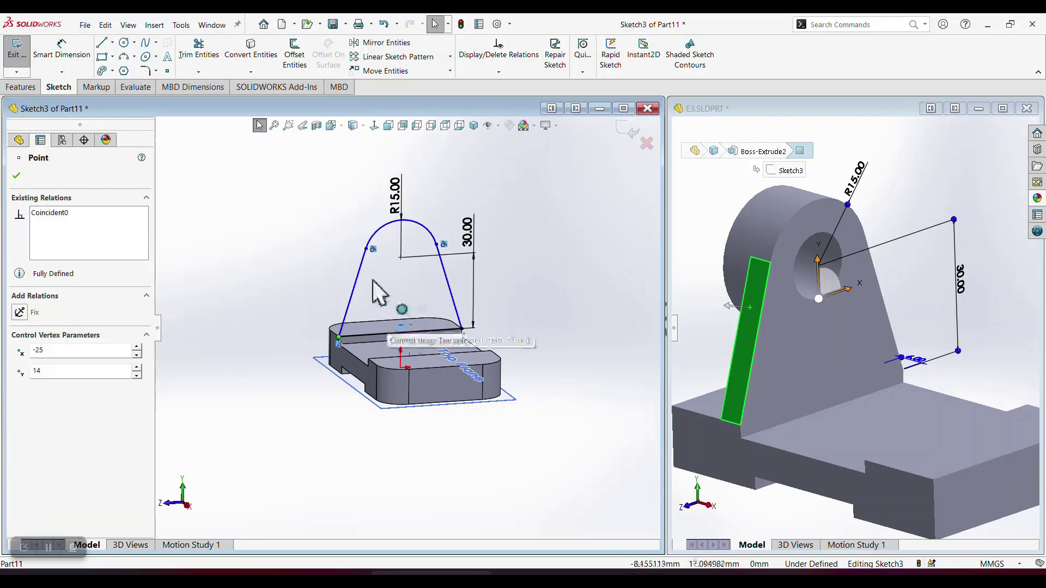
{"action": "left_click", "coordinate": [402, 301]}
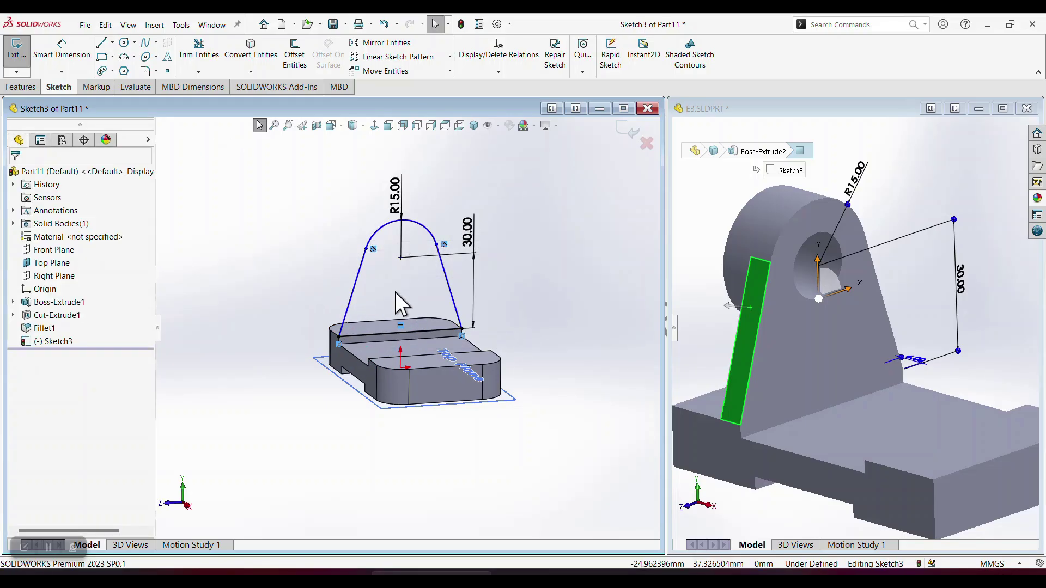
{"action": "left_click", "coordinate": [463, 331]}
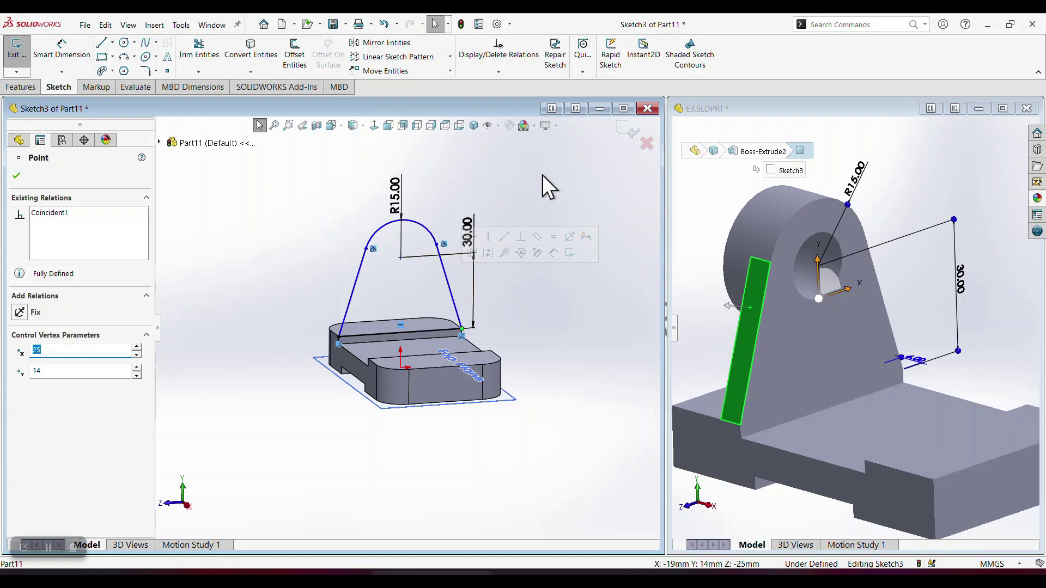
Close the lug sketch and extrude it as a Blind boss 6 mm deep, with the direction reversed away from the recess
{"action": "left_click", "coordinate": [628, 131]}
{"action": "mouse_move", "coordinate": [531, 221]}
{"action": "middle_mouse_down"}
{"action": "mouse_move", "coordinate": [583, 217]}
{"action": "mouse_move", "coordinate": [588, 230]}
{"action": "middle_mouse_up"}
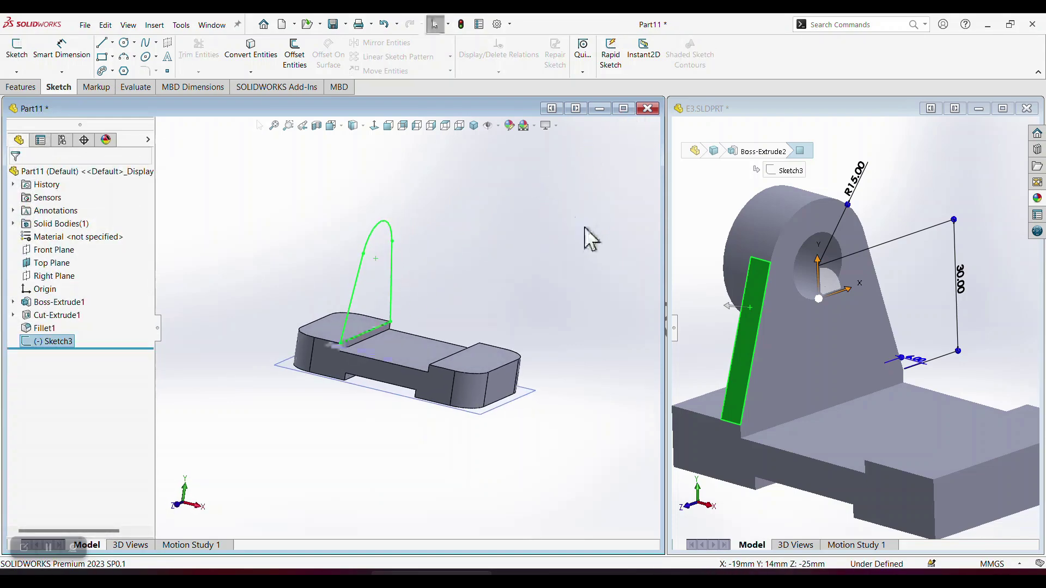
{"action": "left_click", "coordinate": [21, 87]}
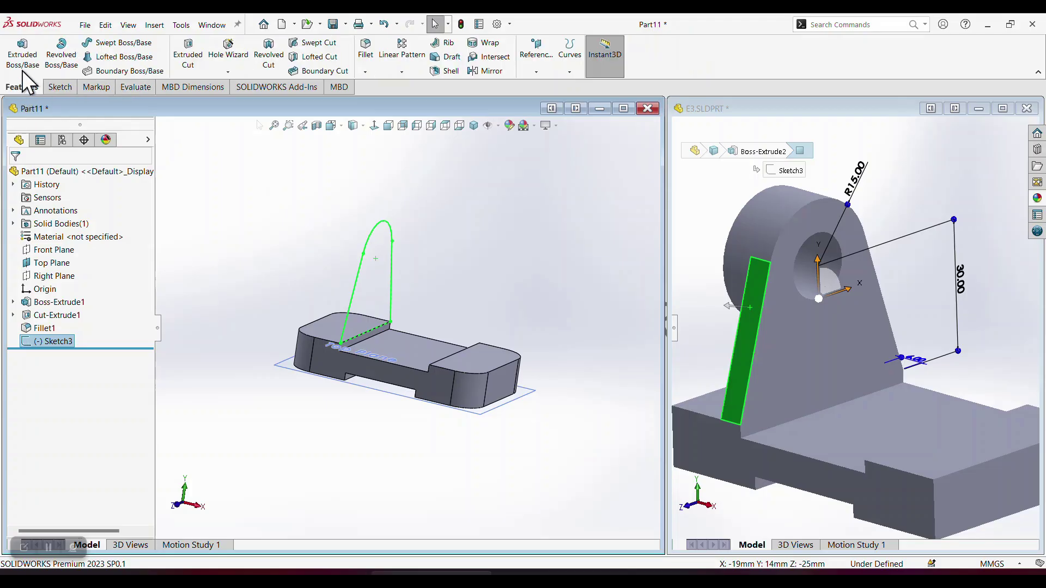
{"action": "left_click", "coordinate": [22, 59]}
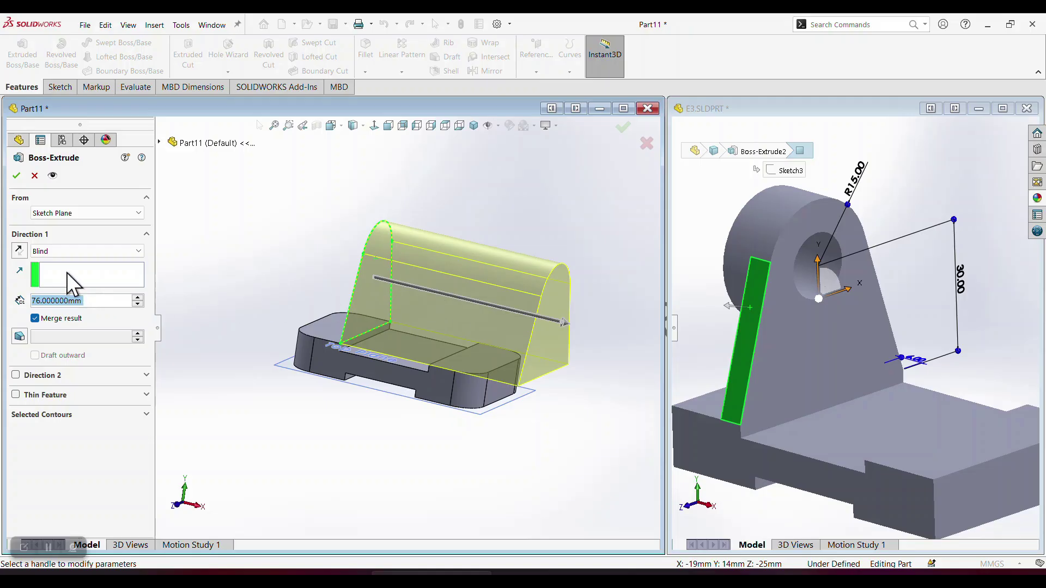
{"action": "left_click", "coordinate": [25, 251]}
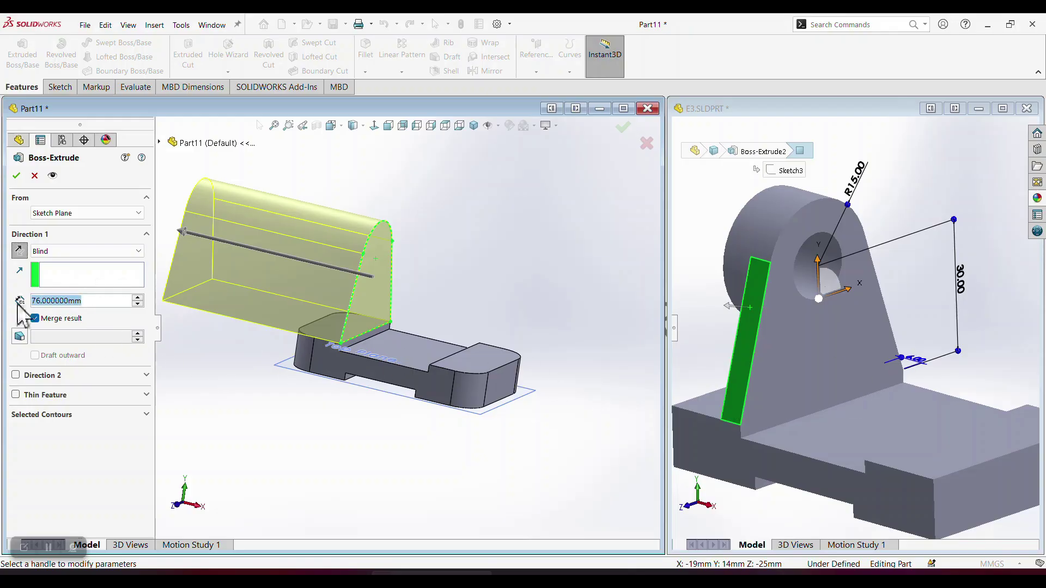
{"action": "type", "text": "6"}
{"action": "key", "text": "Return"}
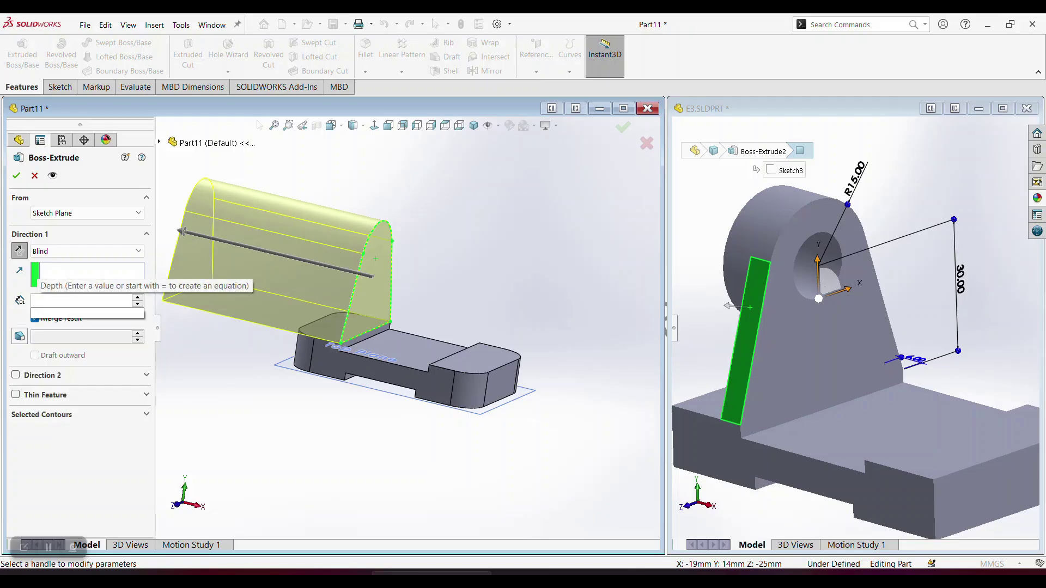
{"action": "left_click", "coordinate": [16, 176]}
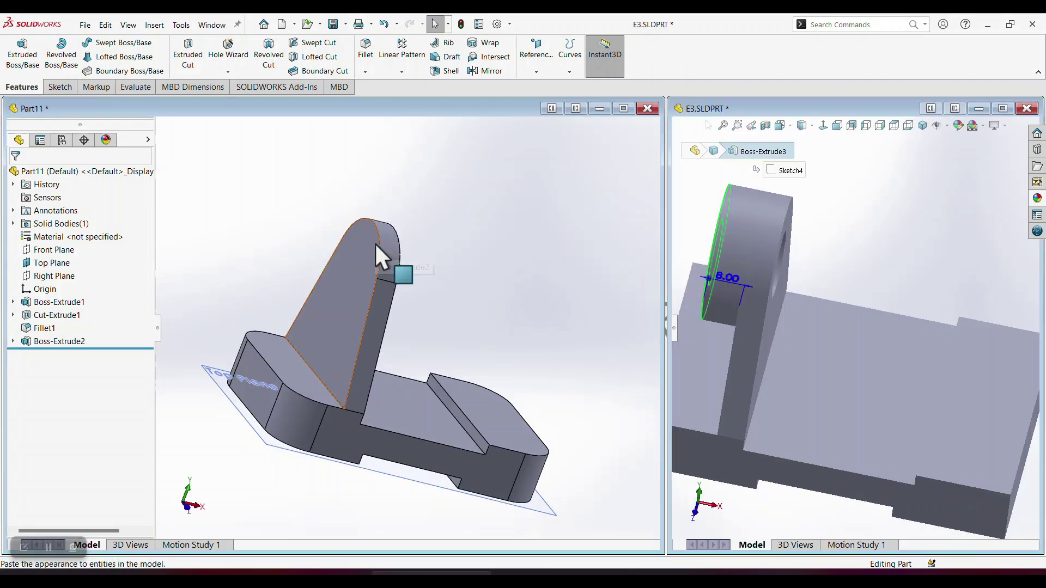
Start a new sketch on the lug's outer face and orient the view to face it
{"action": "left_click", "coordinate": [375, 243]}
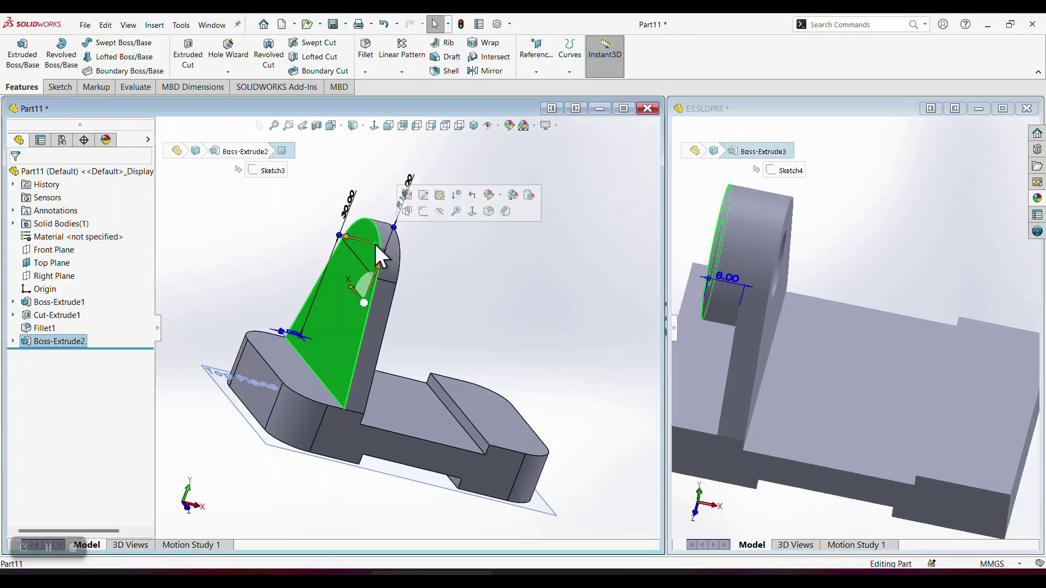
{"action": "left_click", "coordinate": [424, 212]}
{"action": "key", "text": "space"}
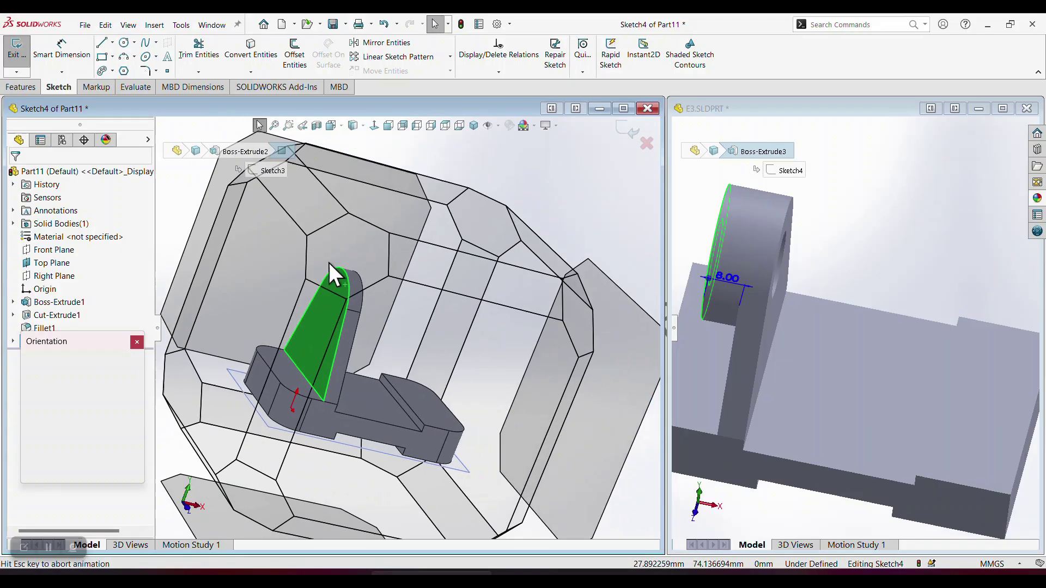
{"action": "left_click", "coordinate": [139, 408]}
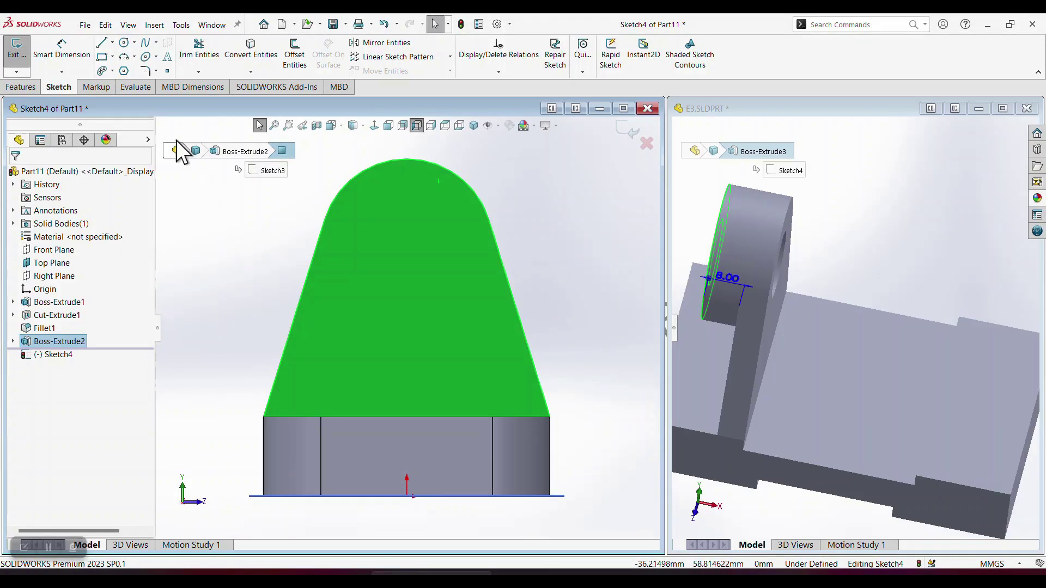
Sketch a circle of 15 mm radius on the lug's face, concentric with its rounded top and matching the arc's edge
{"action": "left_click", "coordinate": [124, 42]}
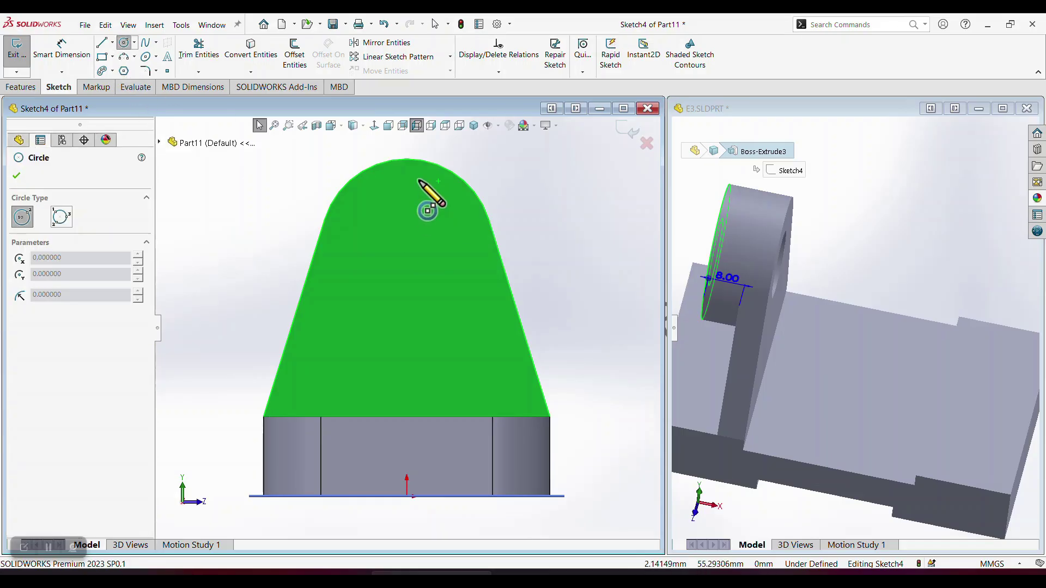
{"action": "left_click", "coordinate": [406, 245]}
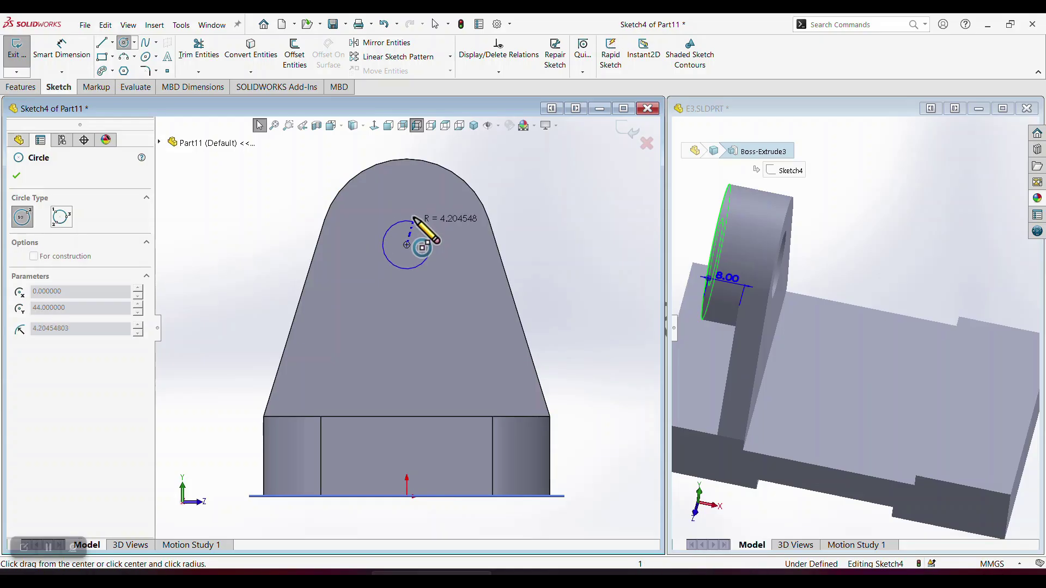
{"action": "left_click", "coordinate": [424, 162]}
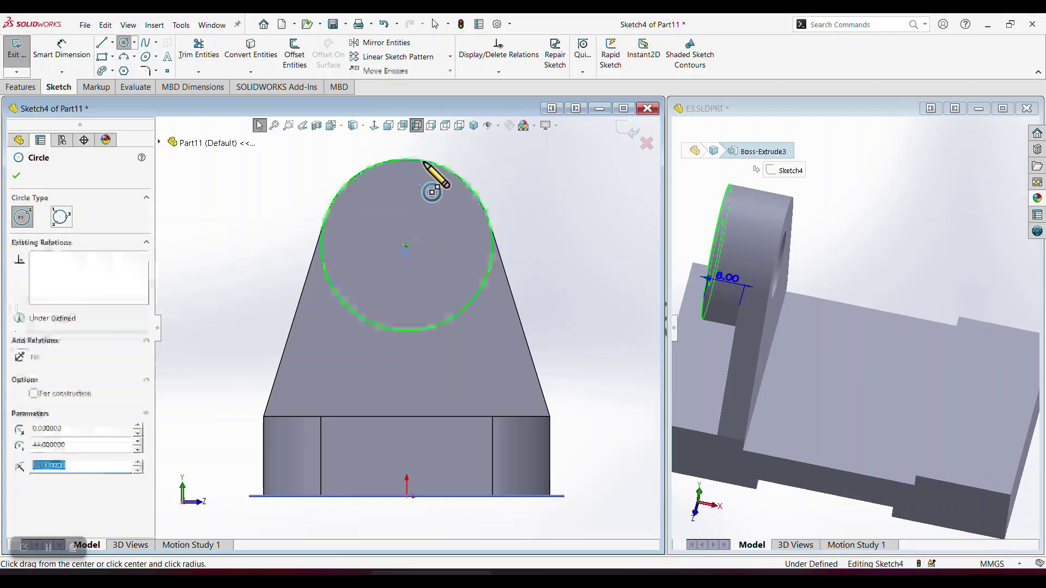
{"action": "middle_click_drag", "start_coordinate": [542, 215], "coordinate": [486, 222]}
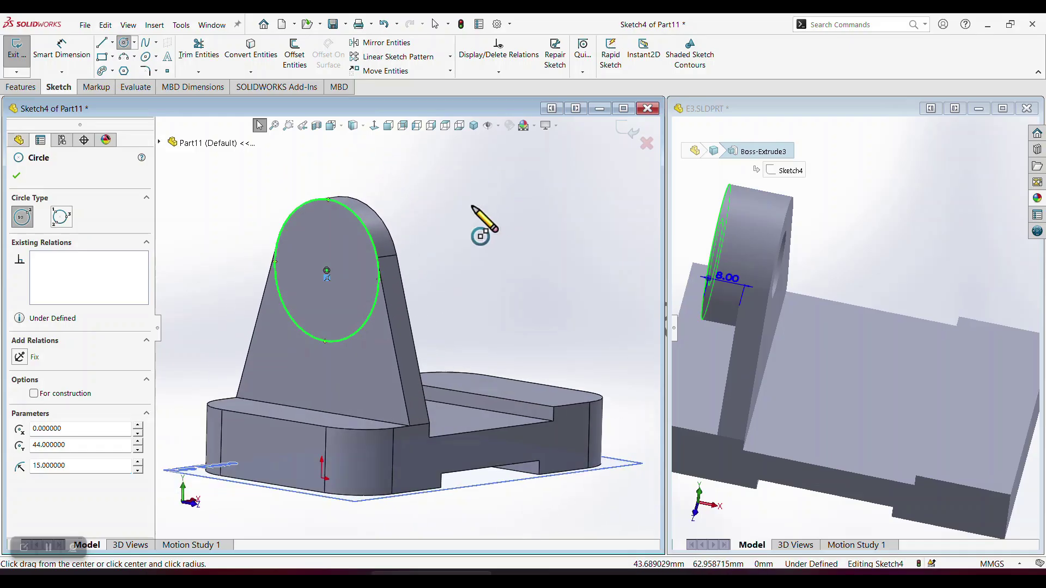
Shrink the sketched circle and give it an Equal relation with the lug's rounded top edge
{"action": "key", "text": "Escape"}
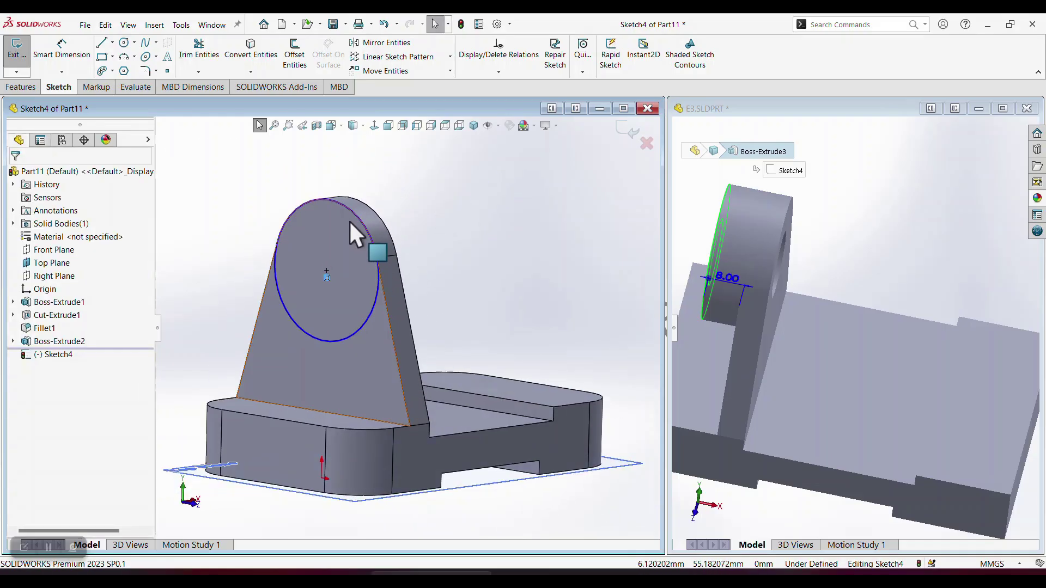
{"action": "left_click", "coordinate": [374, 248]}
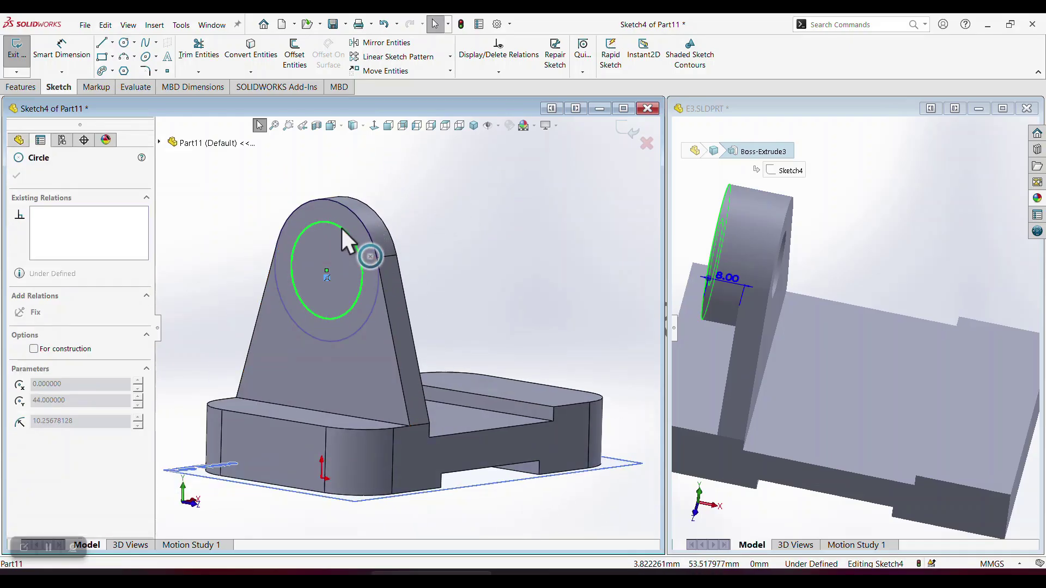
{"action": "left_click", "coordinate": [301, 191]}
{"action": "left_click", "coordinate": [309, 220]}
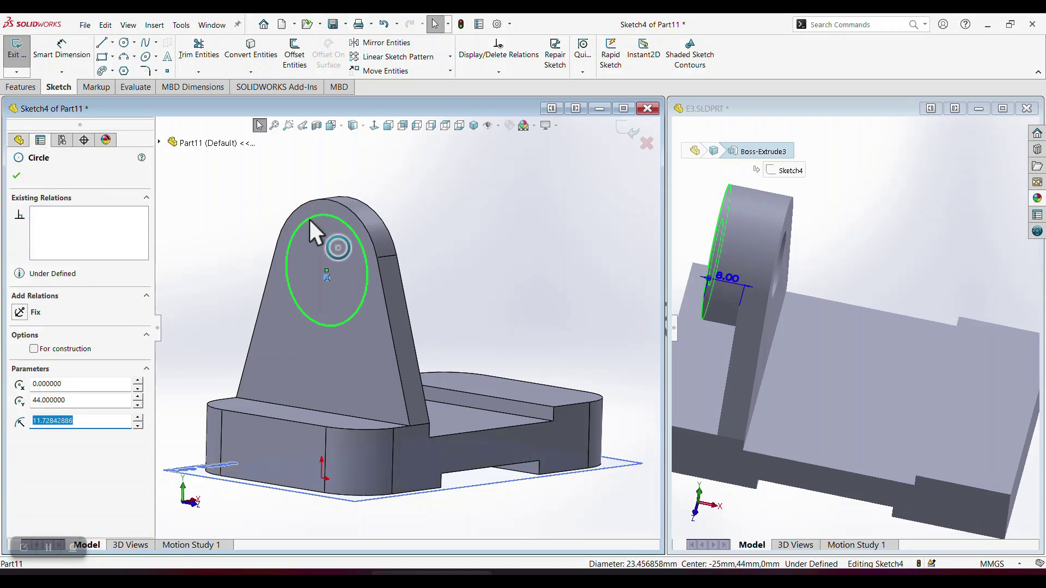
{"action": "left_click", "coordinate": [334, 201], "text": "ctrl"}
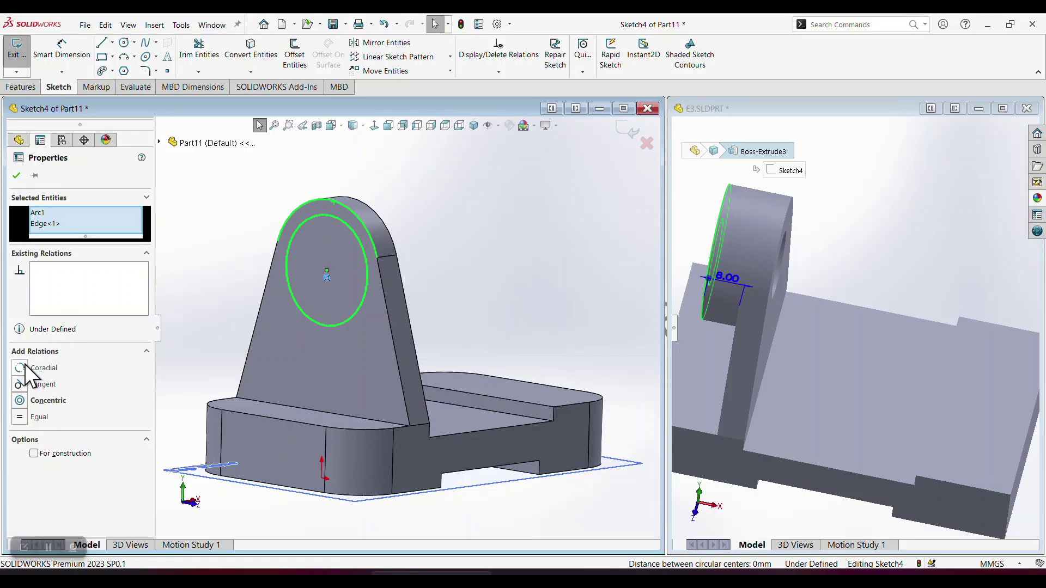
{"action": "left_click", "coordinate": [22, 418]}
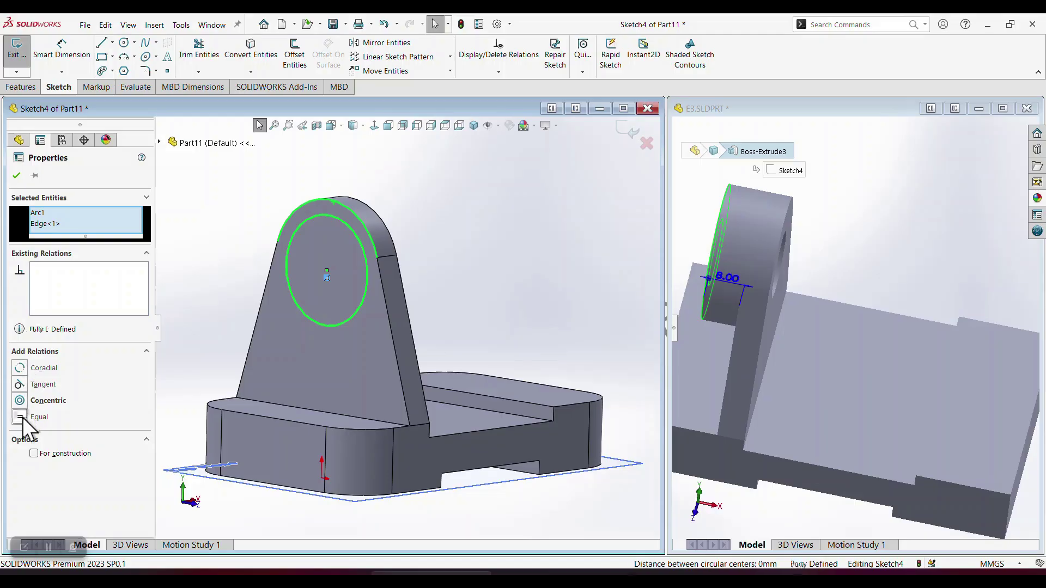
{"action": "left_click", "coordinate": [267, 198]}
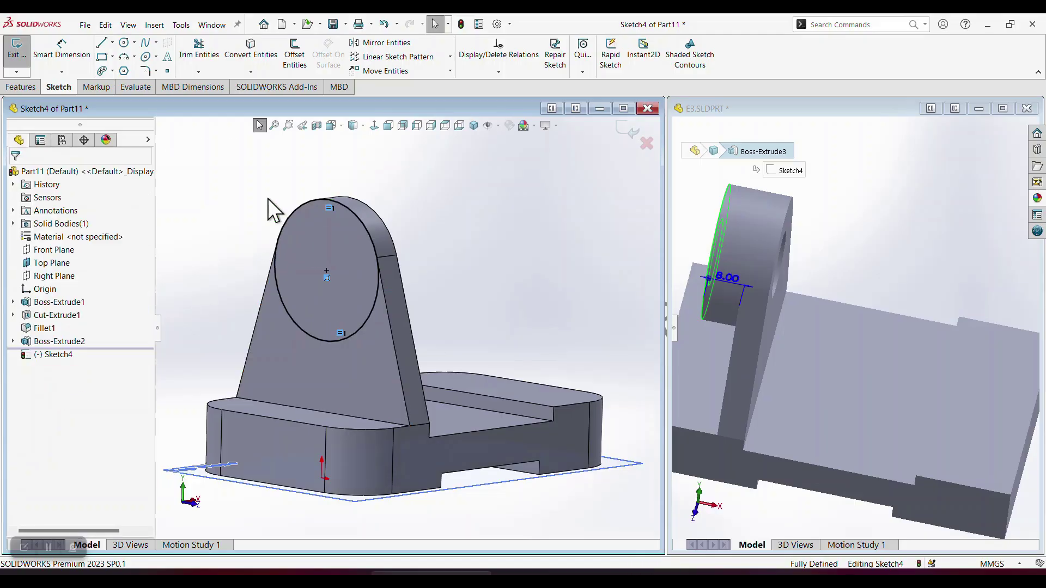
Close the circle sketch and extrude it as a Blind boss 8 mm outward from the lug
{"action": "left_click", "coordinate": [628, 130]}
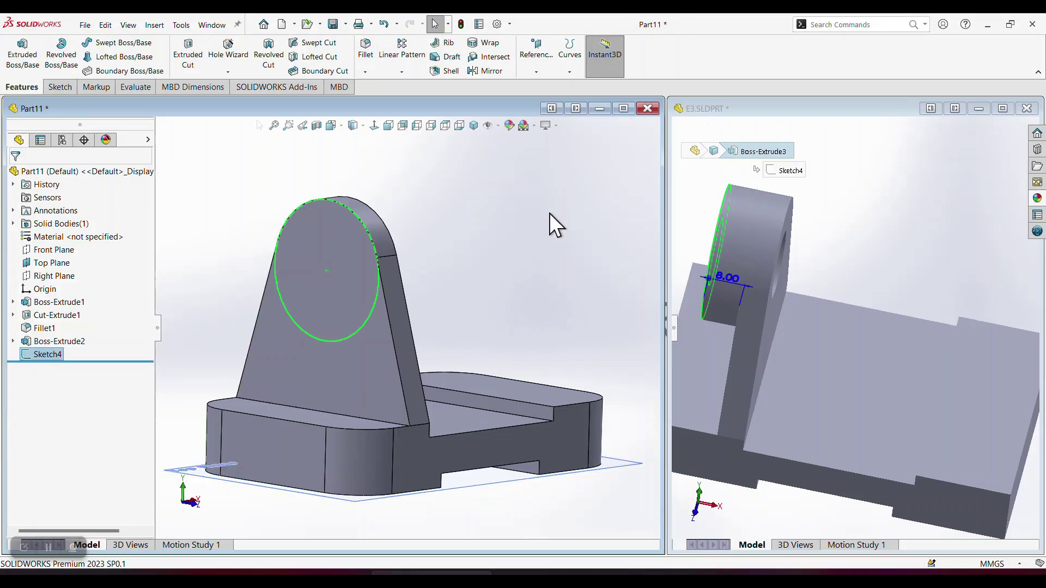
{"action": "middle_click_drag", "start_coordinate": [549, 214], "coordinate": [533, 210]}
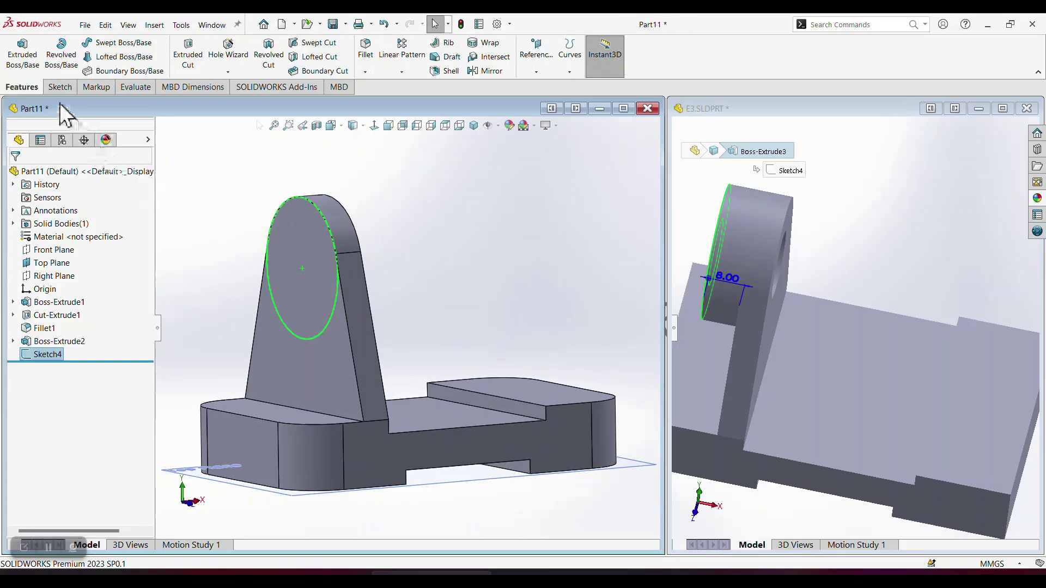
{"action": "left_click", "coordinate": [22, 64]}
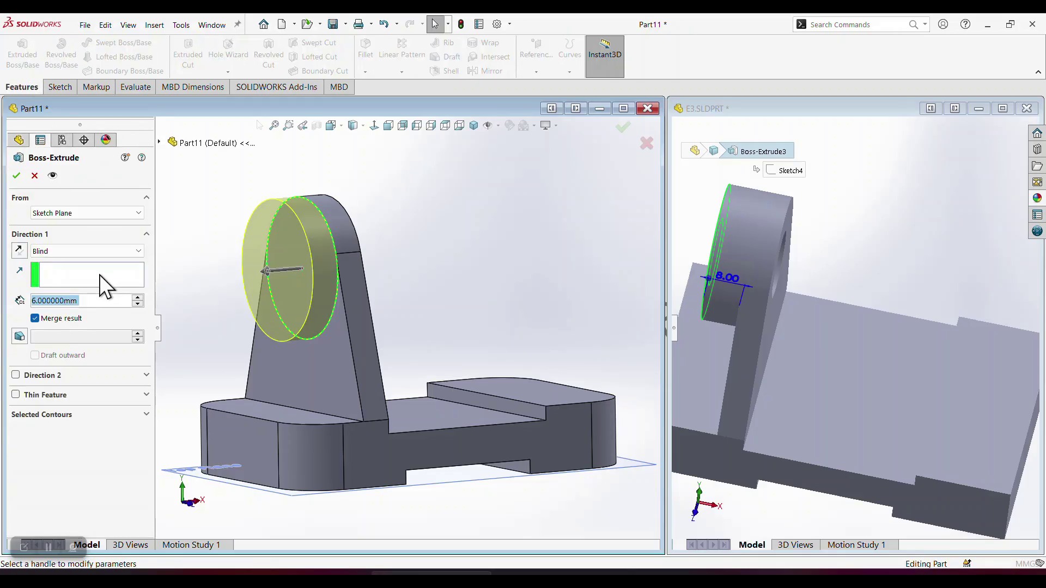
{"action": "type", "text": "8"}
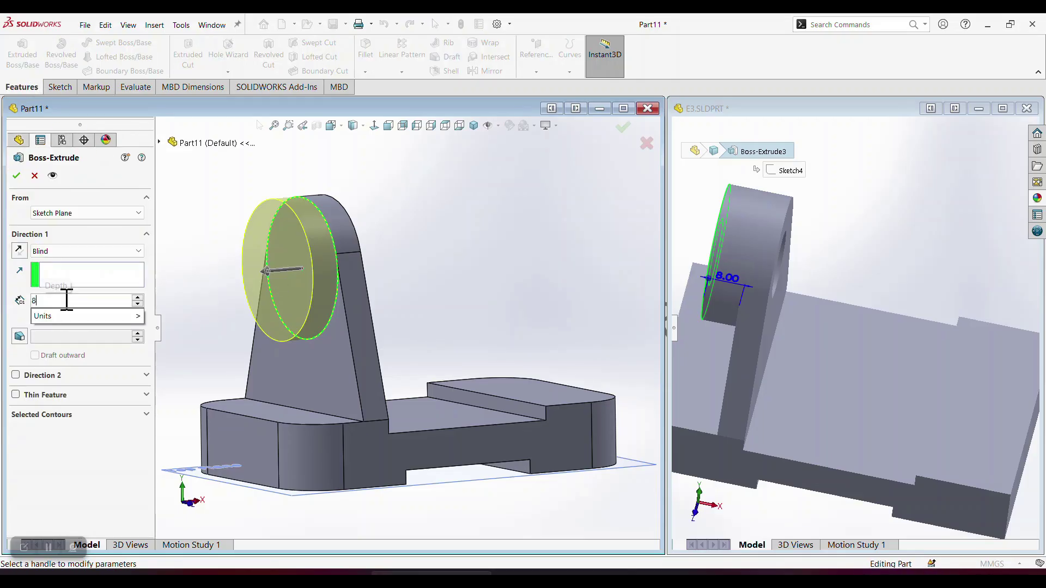
{"action": "key", "text": "Return"}
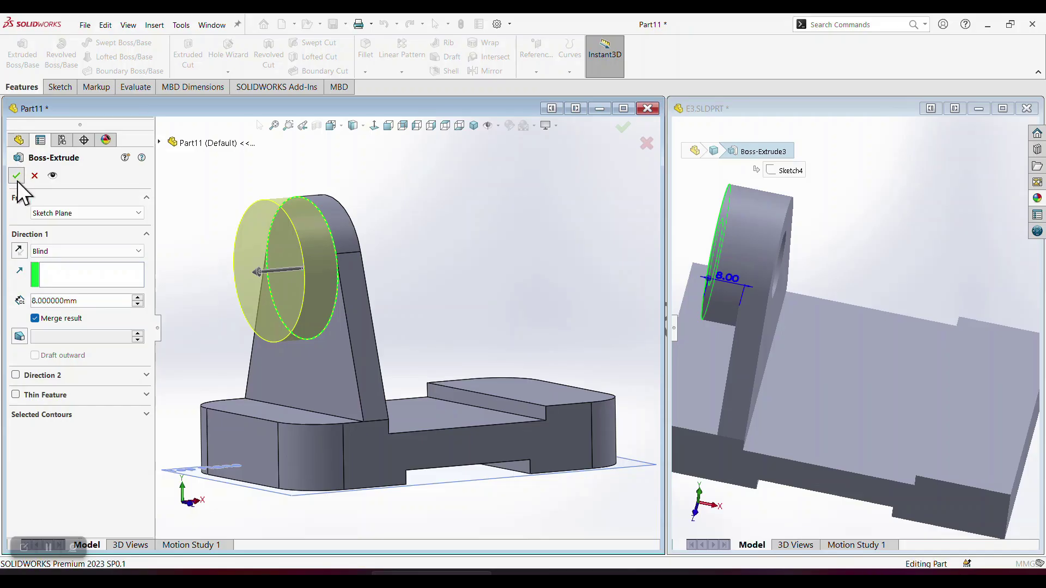
{"action": "left_click", "coordinate": [17, 176]}
Start a new sketch on the round boss's outer face and orient the view to face it
{"action": "middle_click_drag", "start_coordinate": [301, 252], "coordinate": [318, 273]}
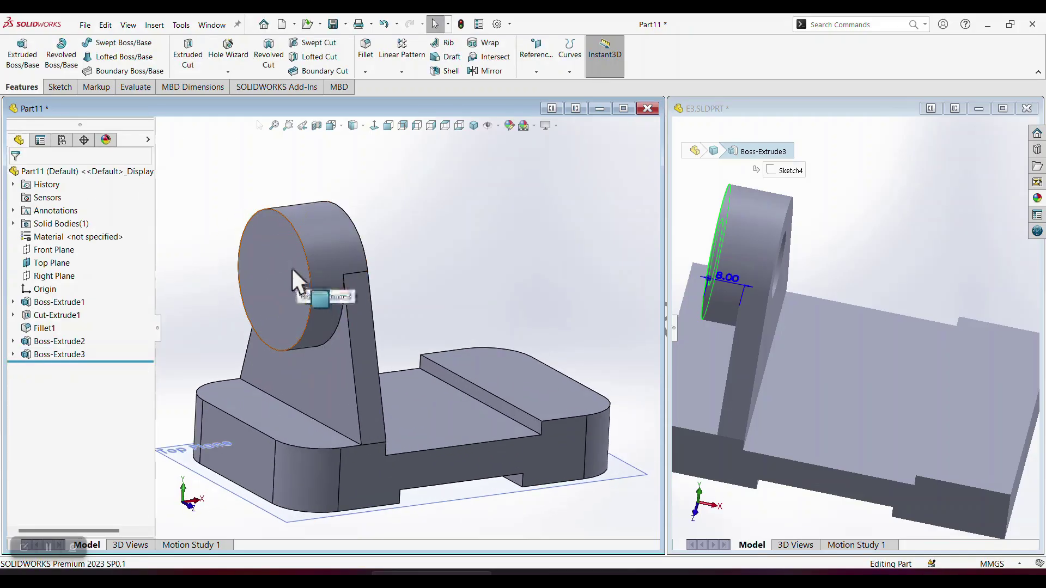
{"action": "left_click", "coordinate": [284, 253]}
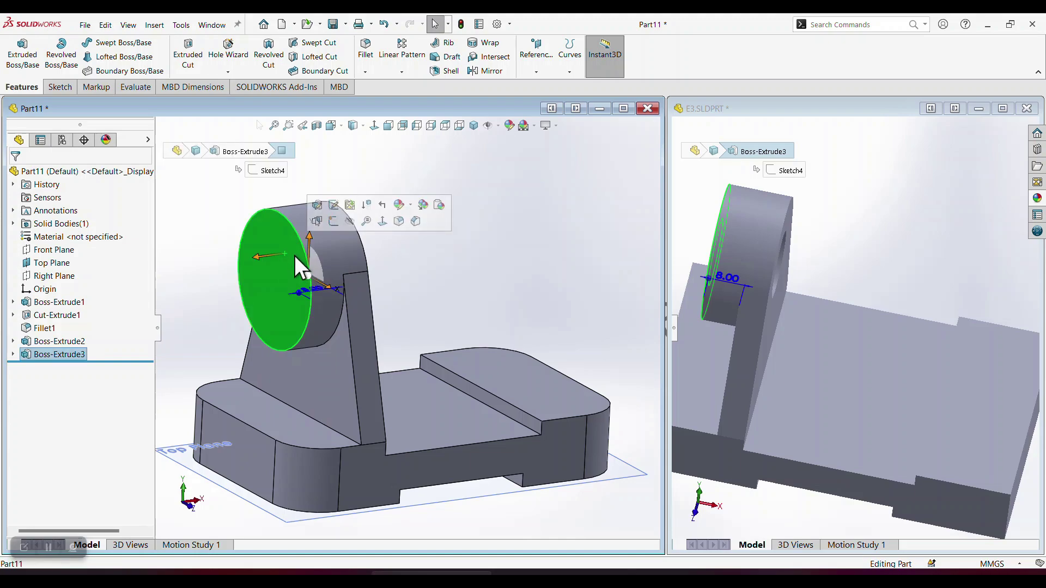
{"action": "left_click", "coordinate": [328, 216]}
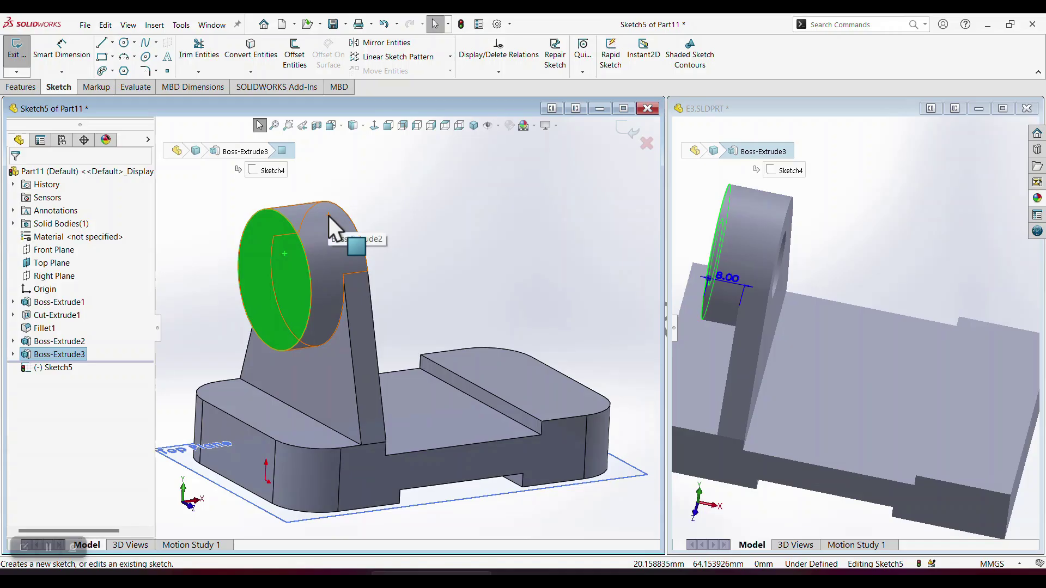
{"action": "key", "text": "space"}
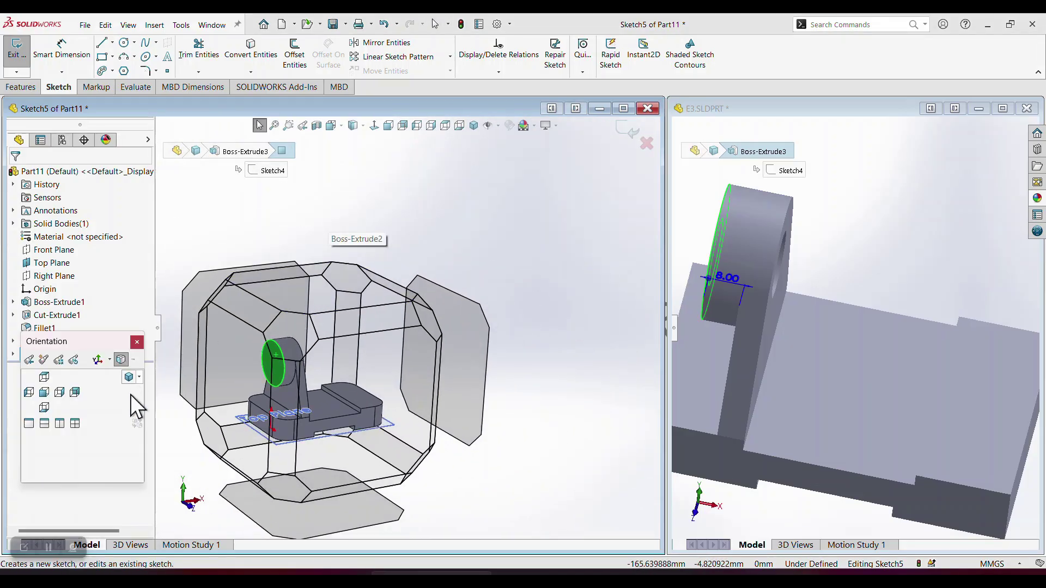
{"action": "left_click", "coordinate": [140, 405]}
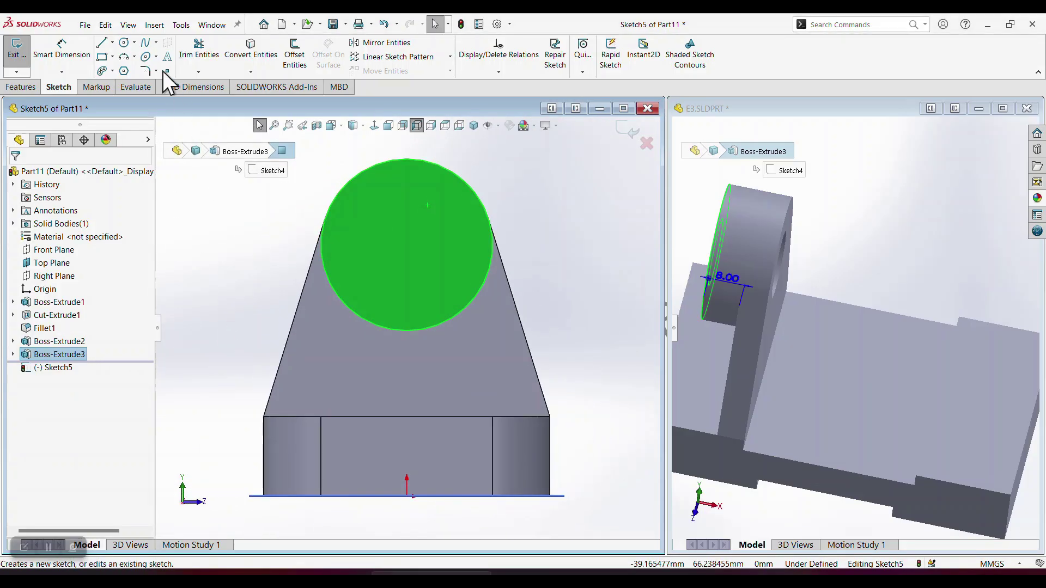
Sketch a circle at the centre of the boss face and dimension its diameter as 15 mm
{"action": "left_click", "coordinate": [125, 42]}
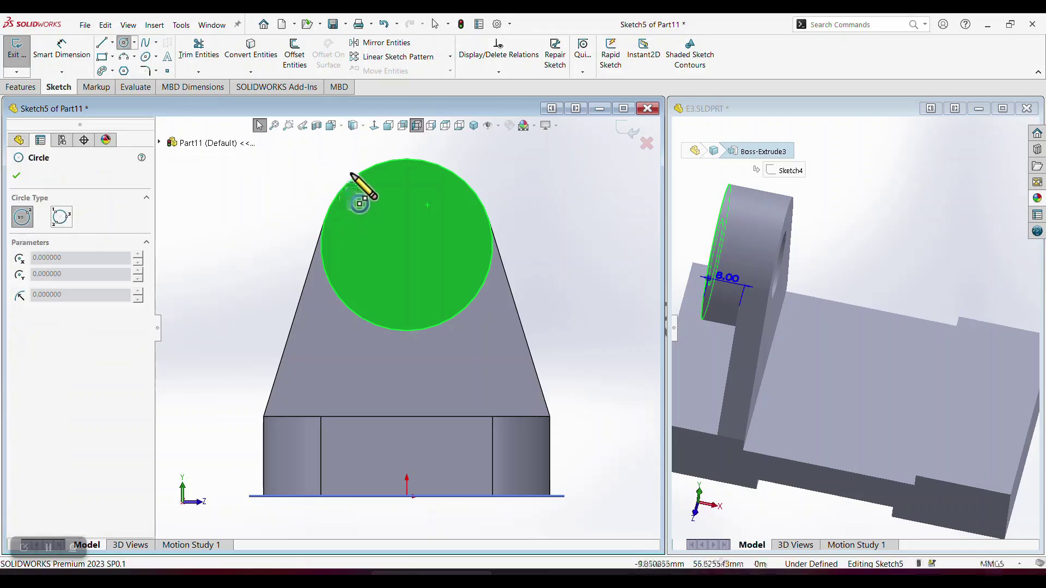
{"action": "left_click", "coordinate": [407, 245]}
{"action": "left_click", "coordinate": [428, 222]}
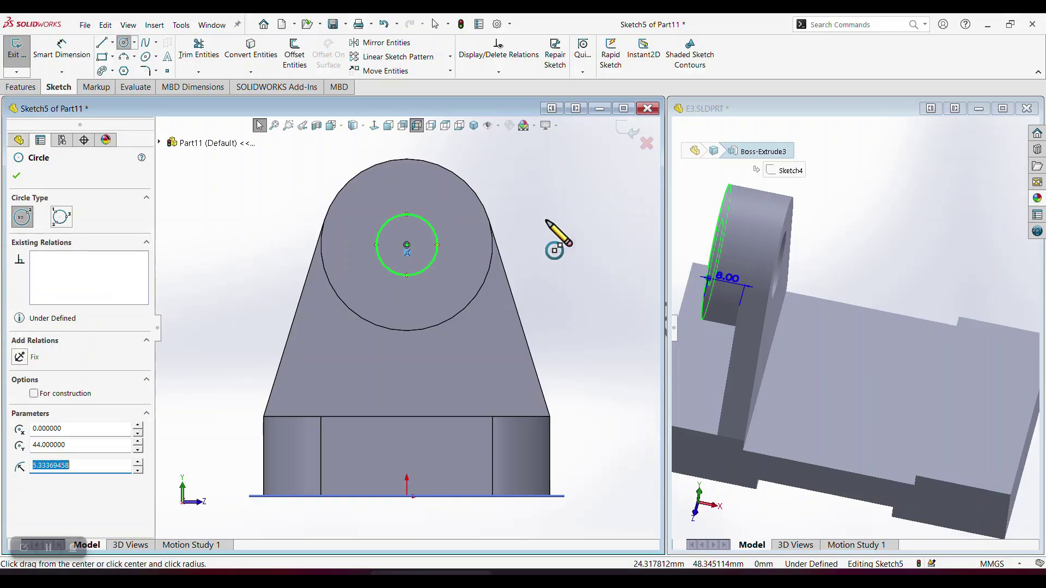
{"action": "left_click", "coordinate": [62, 49]}
{"action": "left_click", "coordinate": [430, 227]}
{"action": "left_click", "coordinate": [455, 217]}
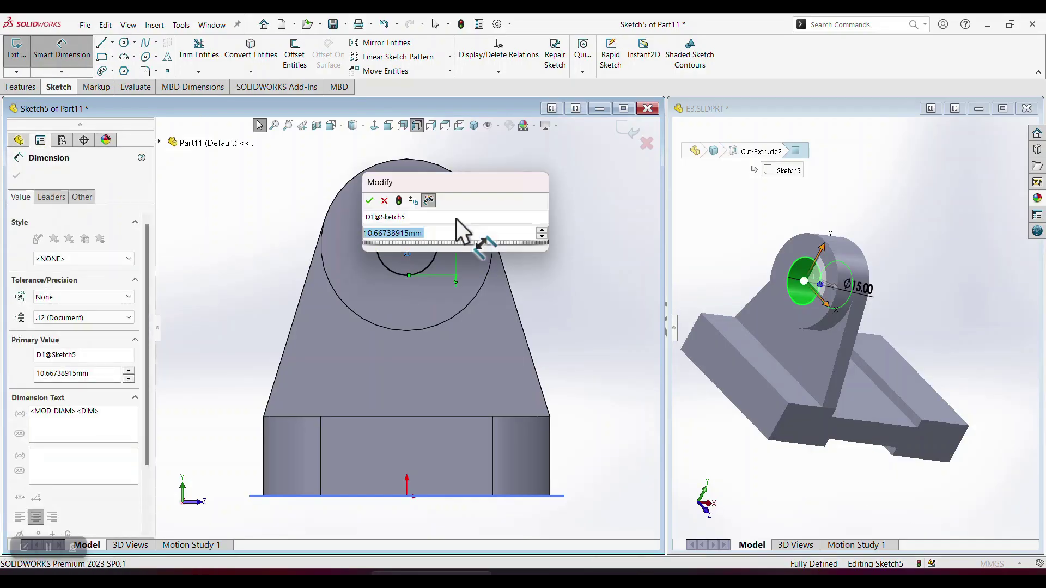
{"action": "key", "text": "Return"}
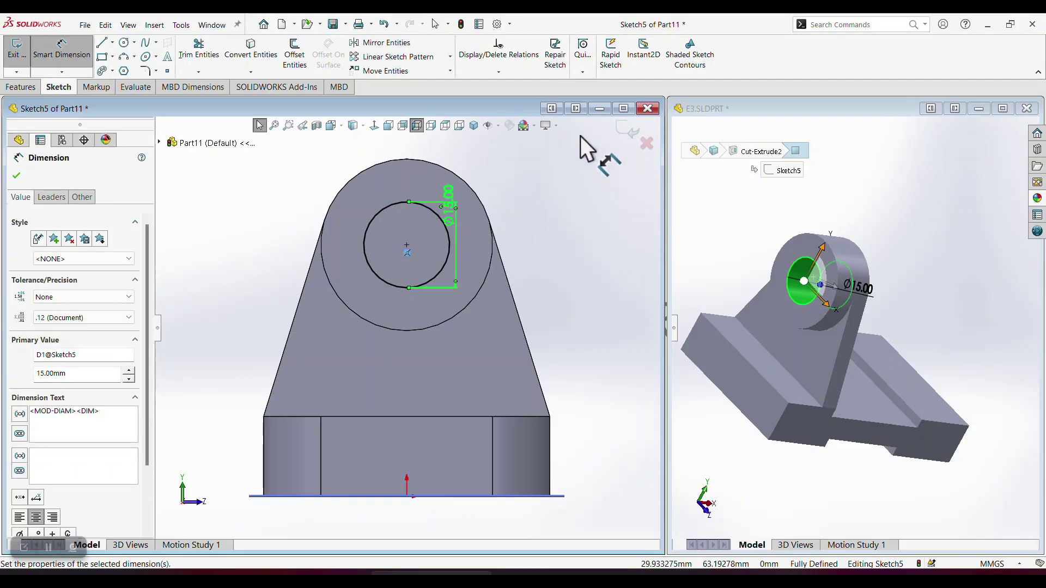
Close the hole sketch and cut it through the boss and lug with the Up To Next end condition
{"action": "left_click", "coordinate": [623, 132]}
{"action": "mouse_move", "coordinate": [551, 233]}
{"action": "middle_mouse_down"}
{"action": "mouse_move", "coordinate": [532, 226]}
{"action": "mouse_move", "coordinate": [470, 250]}
{"action": "middle_mouse_up"}
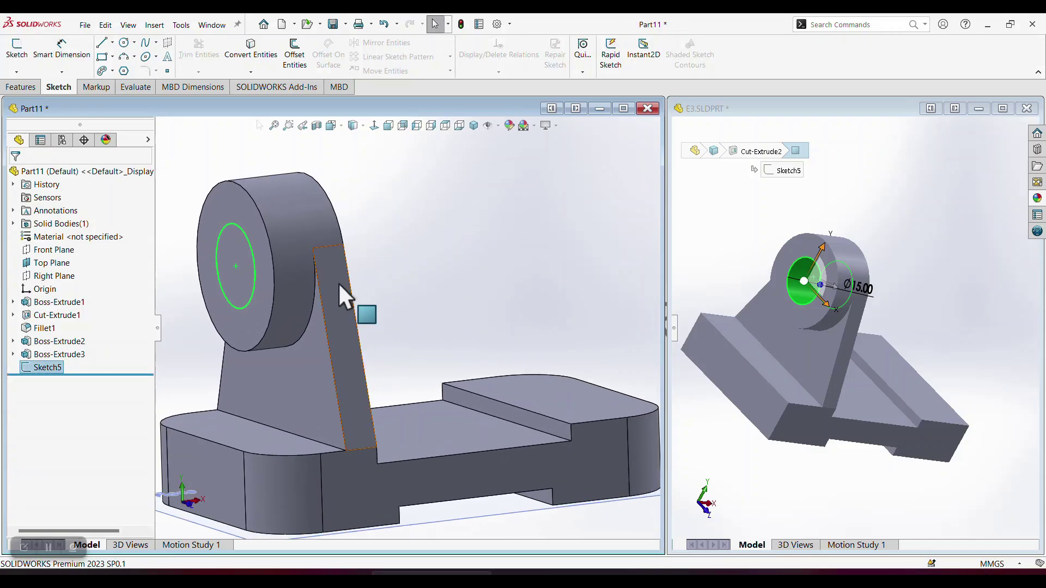
{"action": "left_click", "coordinate": [20, 87]}
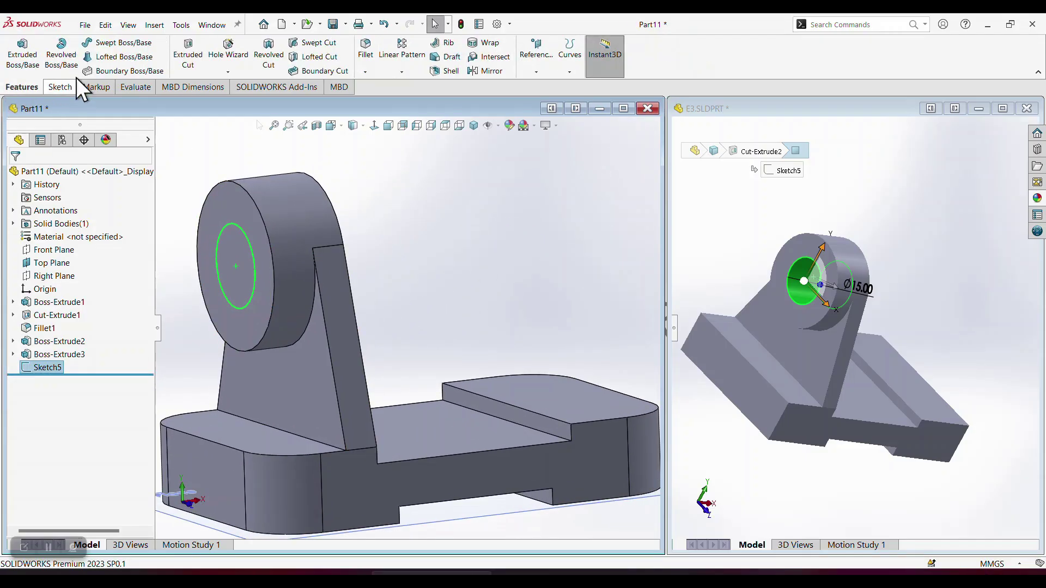
{"action": "left_click", "coordinate": [188, 64]}
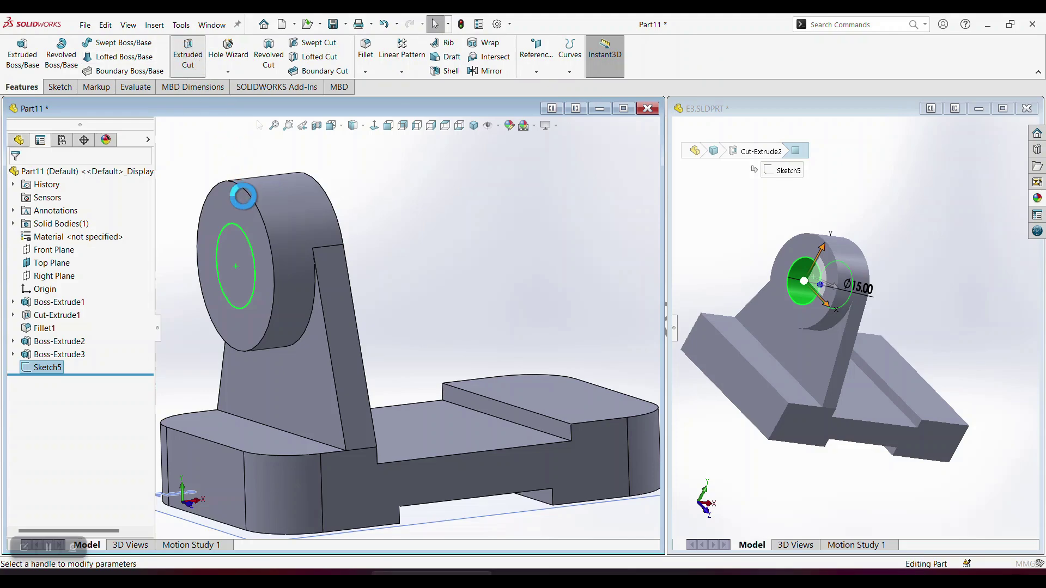
{"action": "left_click", "coordinate": [74, 250]}
{"action": "left_click", "coordinate": [66, 289]}
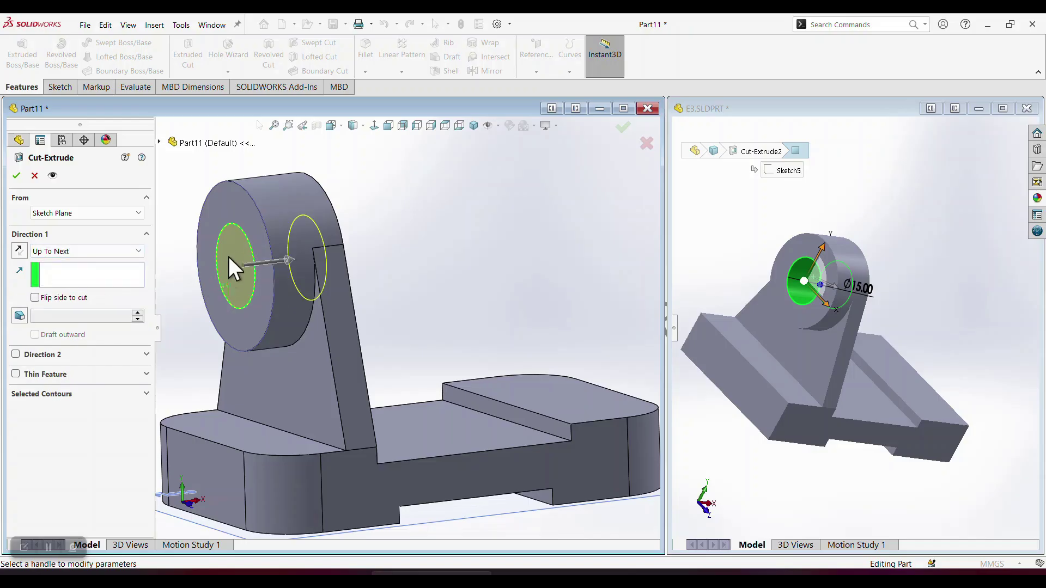
{"action": "middle_click_drag", "start_coordinate": [360, 235], "coordinate": [310, 234]}
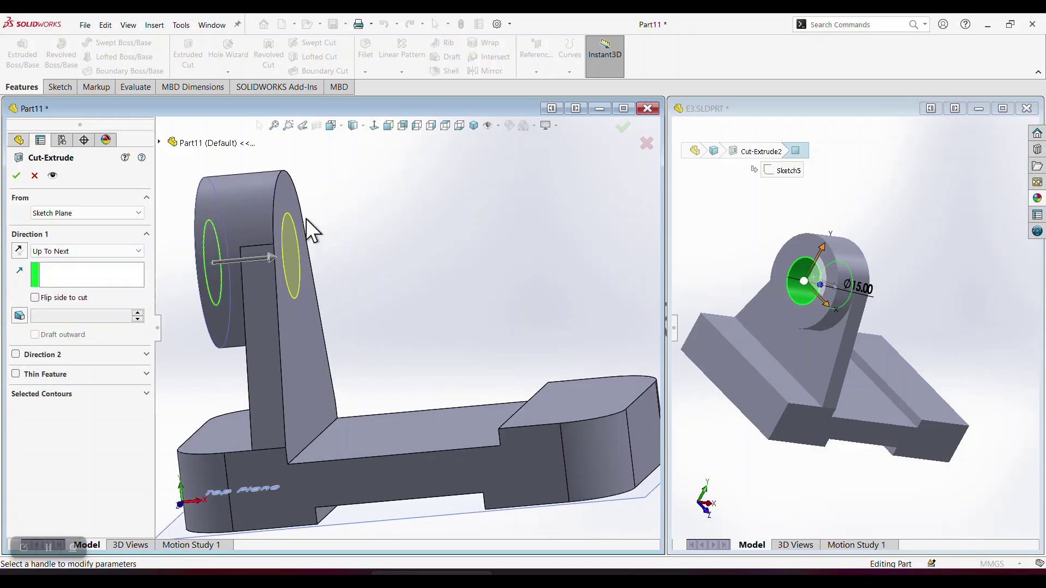
{"action": "left_click", "coordinate": [16, 175]}
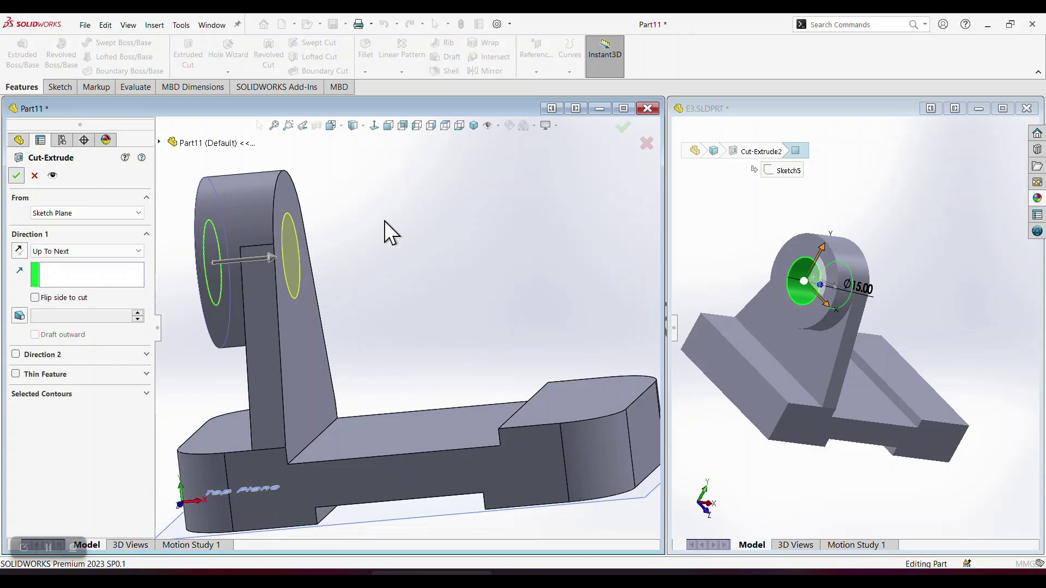
Show the Right Plane and mirror the lug, the round boss and the hole about it
{"action": "middle_click_drag", "start_coordinate": [393, 222], "coordinate": [300, 253]}
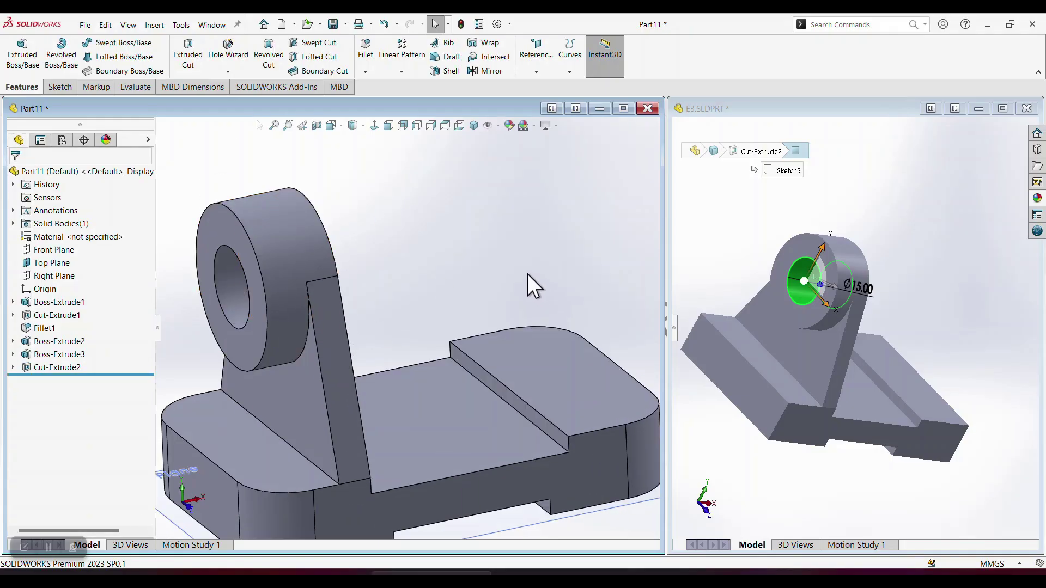
{"action": "scroll", "coordinate": [468, 225], "scroll_direction": "up", "scroll_amount": 2}
{"action": "right_click", "coordinate": [70, 277]}
{"action": "left_click", "coordinate": [84, 265]}
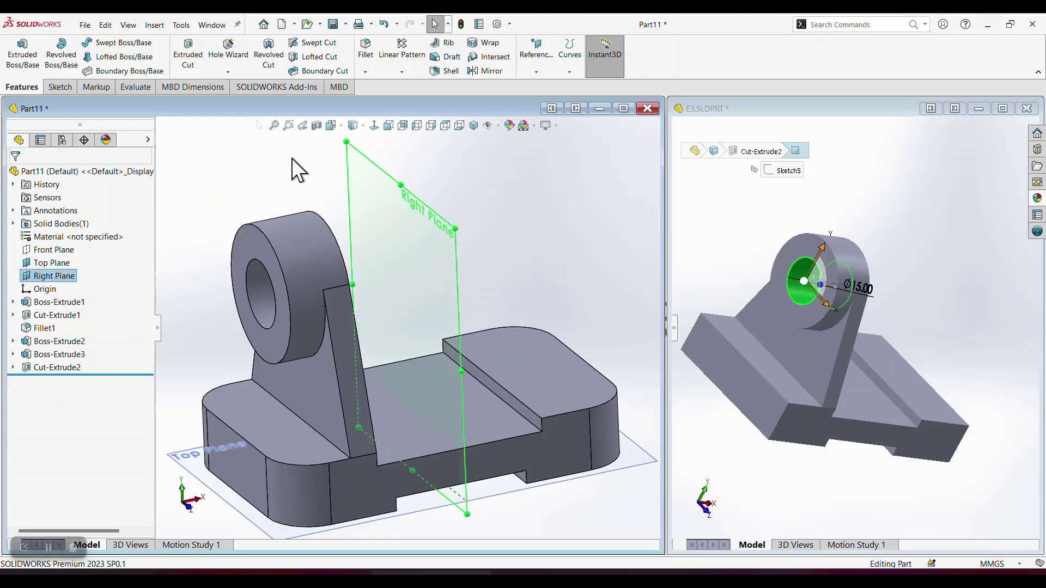
{"action": "left_click", "coordinate": [484, 75]}
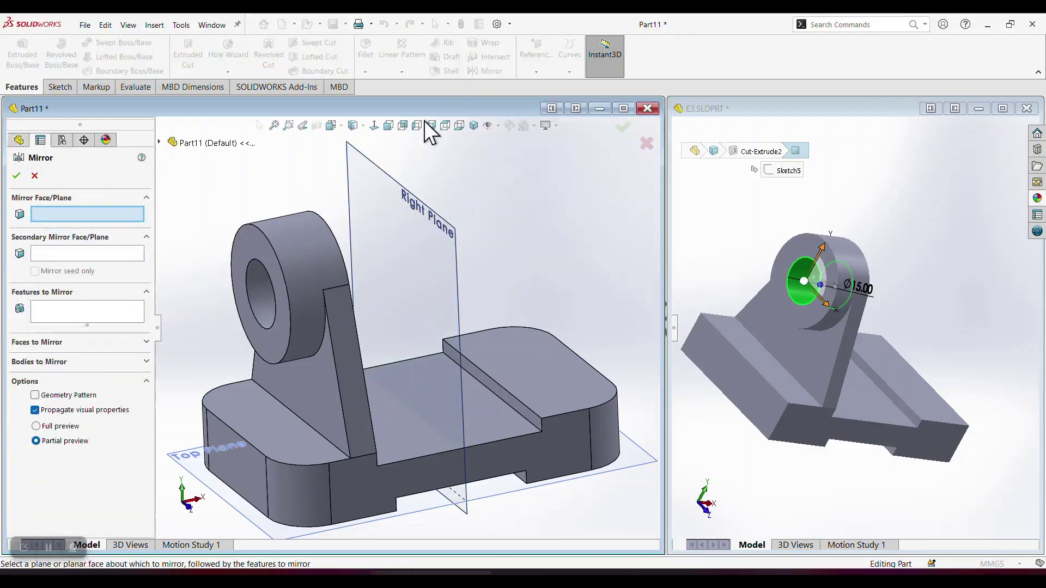
{"action": "left_click", "coordinate": [377, 182]}
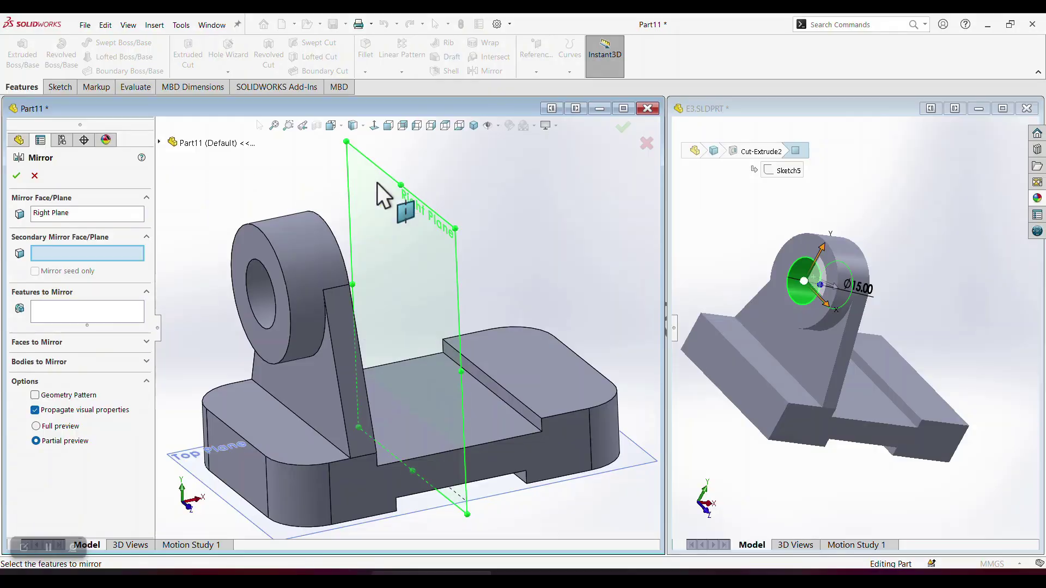
{"action": "left_click", "coordinate": [51, 309]}
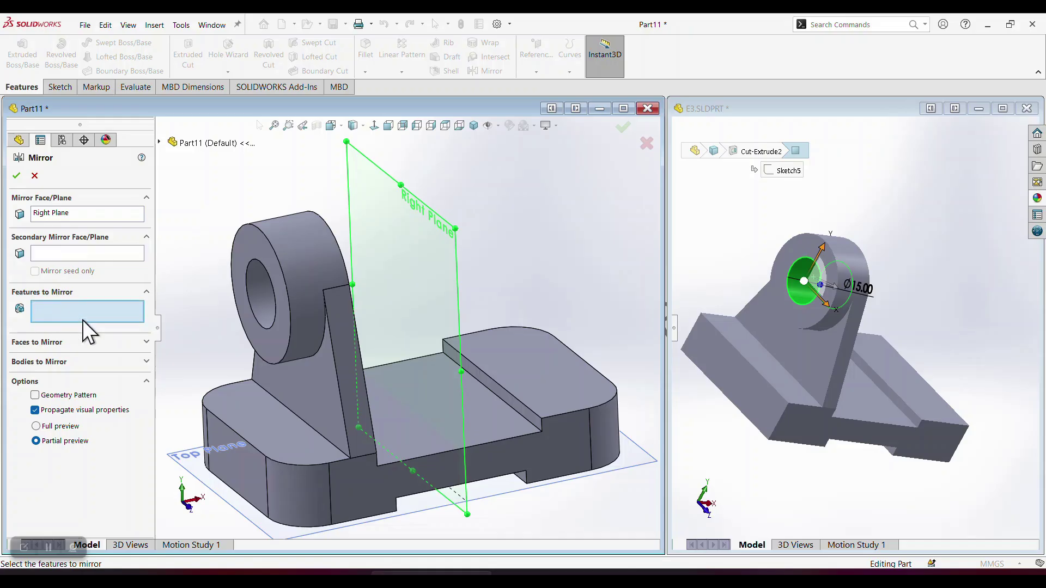
{"action": "left_click", "coordinate": [299, 391]}
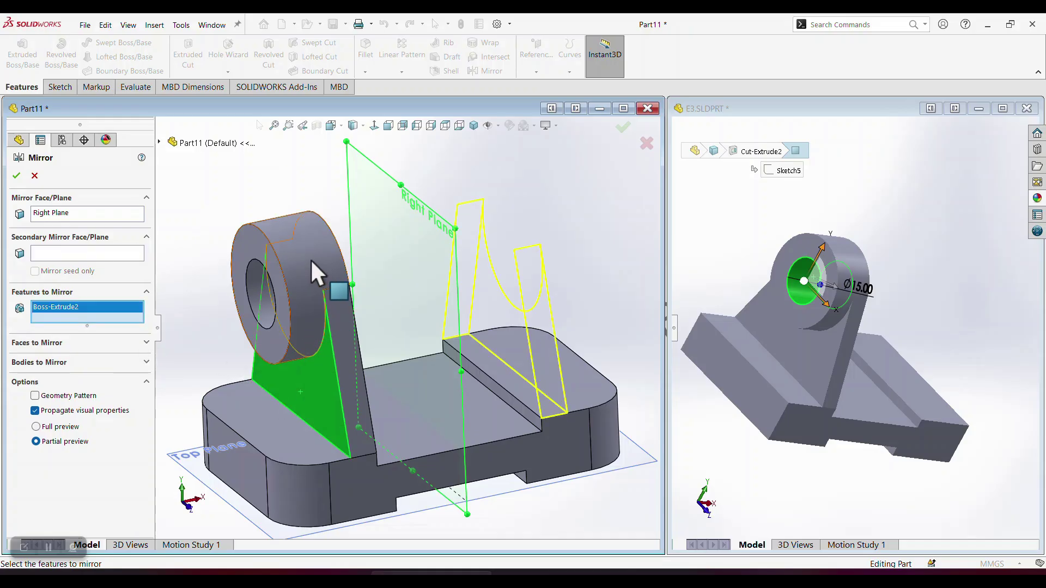
{"action": "left_click", "coordinate": [279, 273]}
{"action": "left_click", "coordinate": [256, 284]}
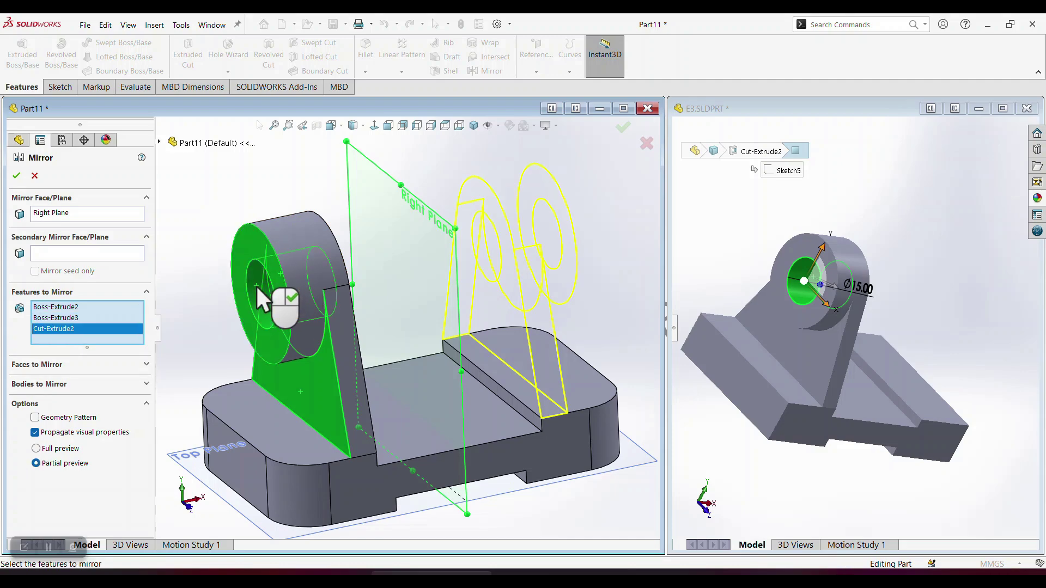
{"action": "left_click", "coordinate": [16, 176]}
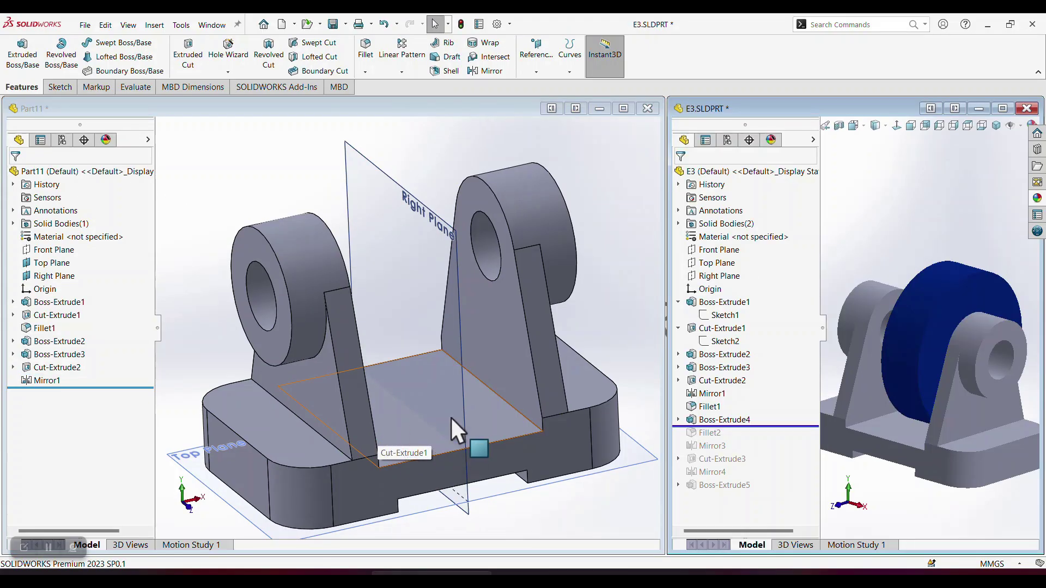
Start a new sketch on the inner face of the lug on the +X side and orient the view to face it
{"action": "middle_click_drag", "start_coordinate": [902, 318], "coordinate": [948, 332]}
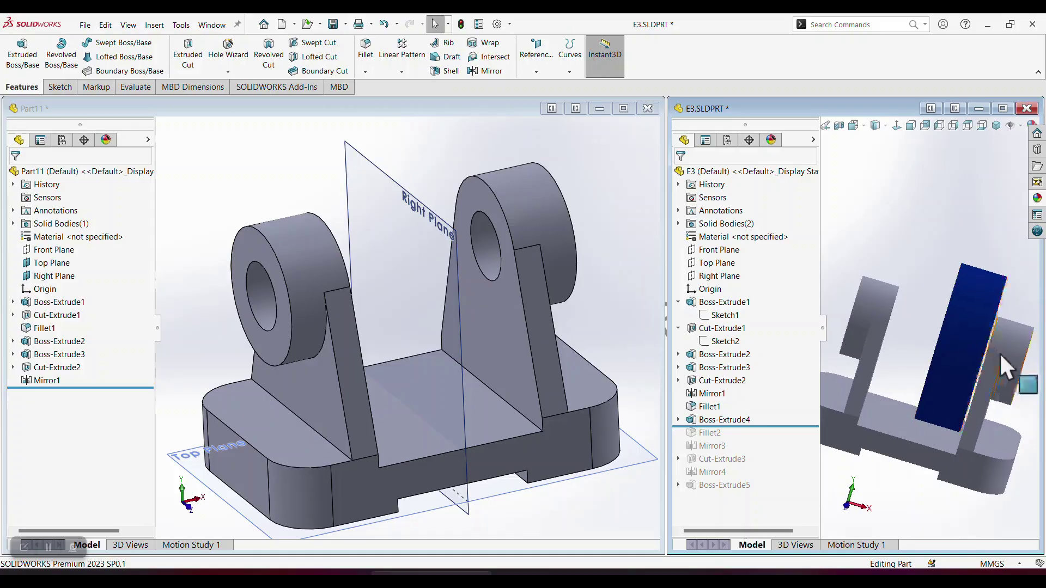
{"action": "mouse_move", "coordinate": [960, 332]}
{"action": "left_mouse_down"}
{"action": "mouse_move", "coordinate": [511, 287]}
{"action": "mouse_move", "coordinate": [484, 198]}
{"action": "left_mouse_up"}
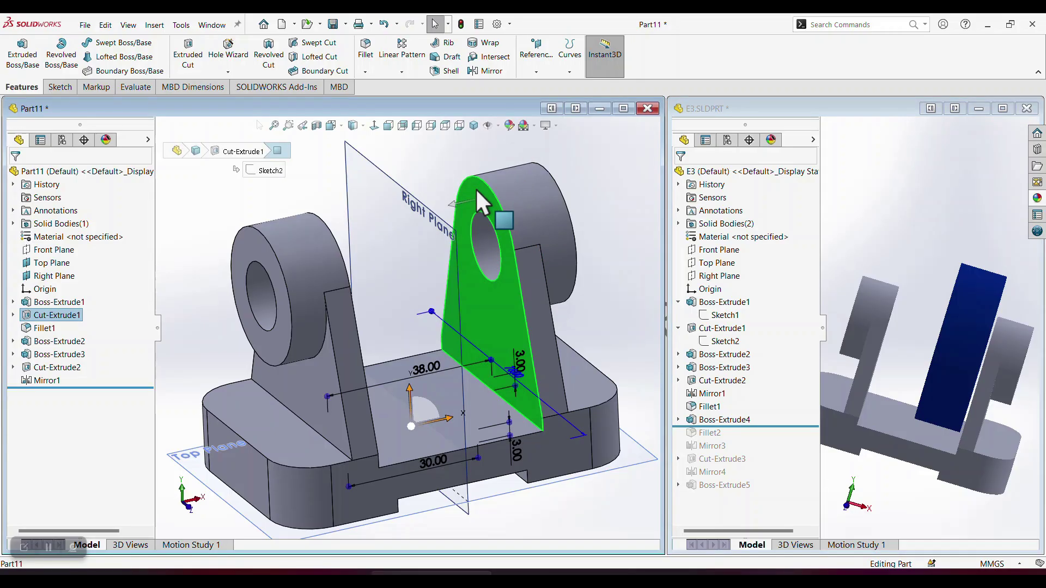
{"action": "right_click", "coordinate": [475, 188]}
{"action": "left_click", "coordinate": [457, 156]}
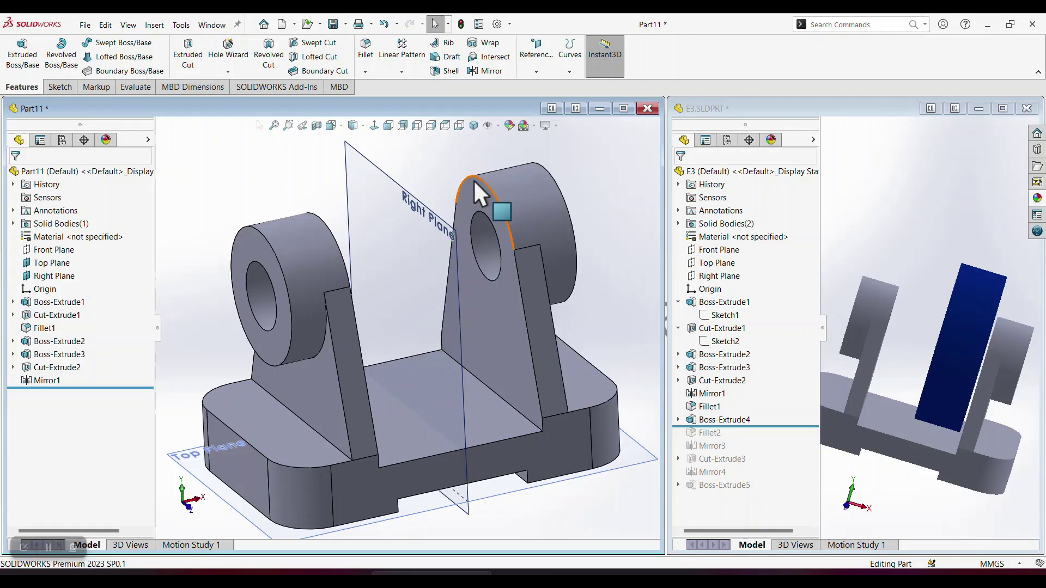
{"action": "left_click", "coordinate": [478, 191]}
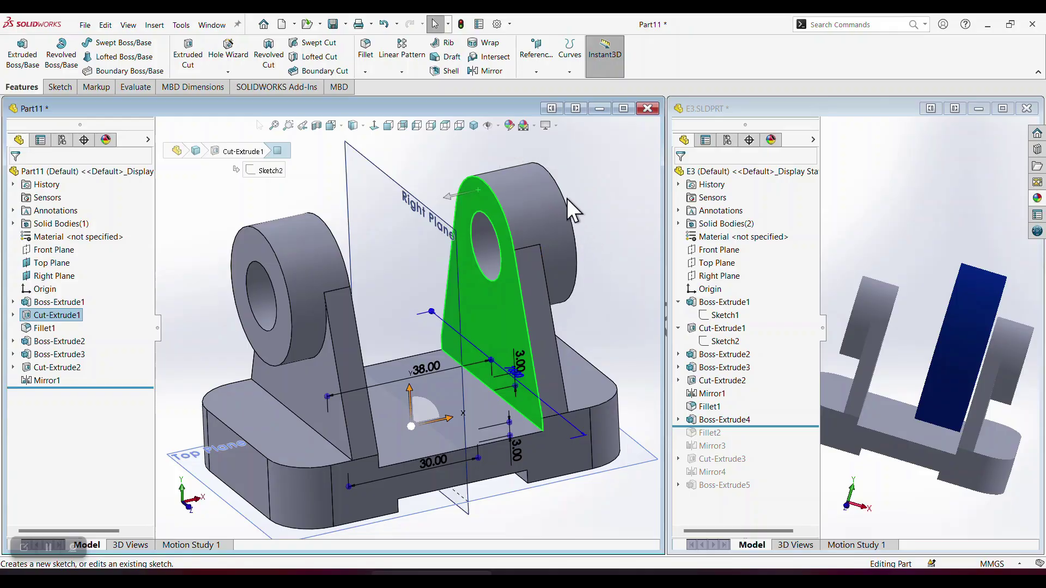
{"action": "left_click", "coordinate": [482, 198]}
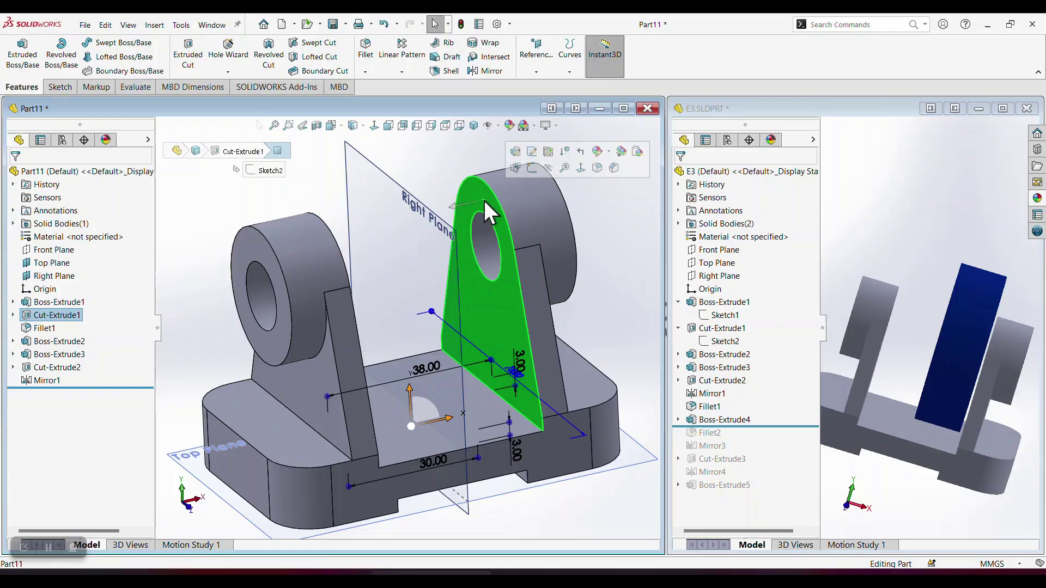
{"action": "left_click", "coordinate": [531, 167]}
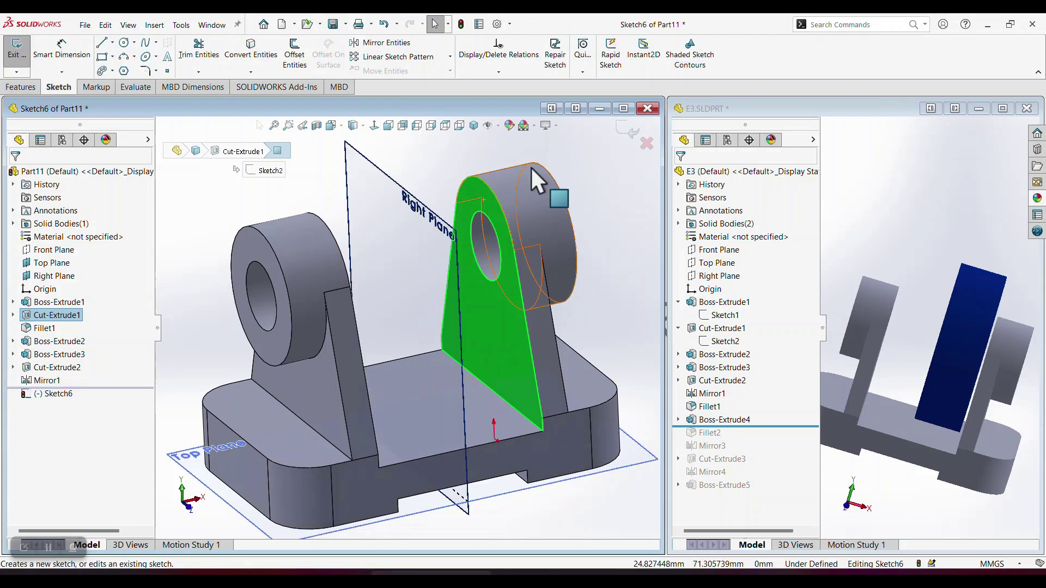
{"action": "left_click", "coordinate": [380, 127]}
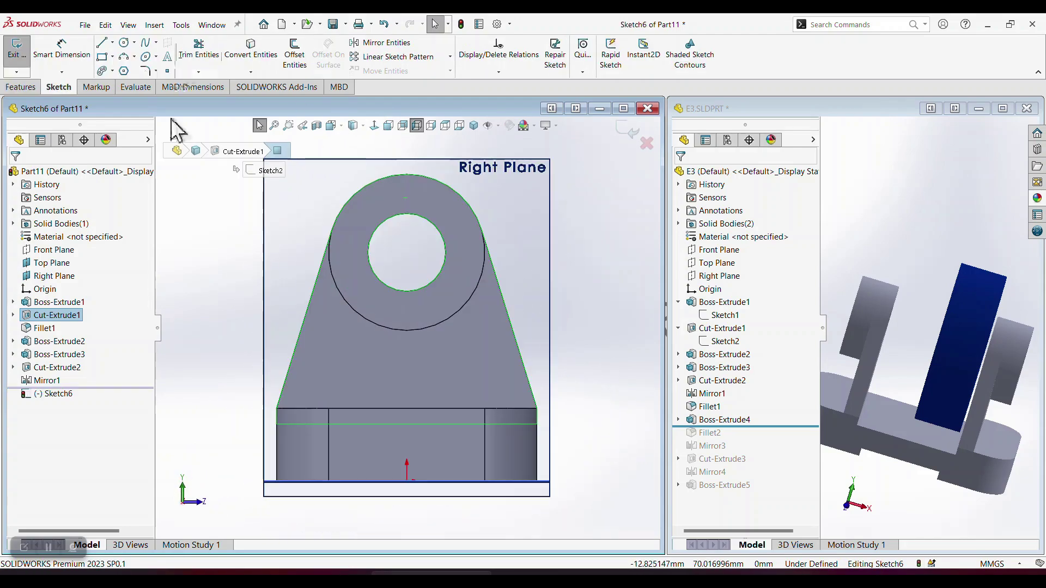
Sketch a circle concentric with the lug's hole and dimension its diameter as 60 mm
{"action": "key", "text": "c"}
{"action": "left_click", "coordinate": [406, 252]}
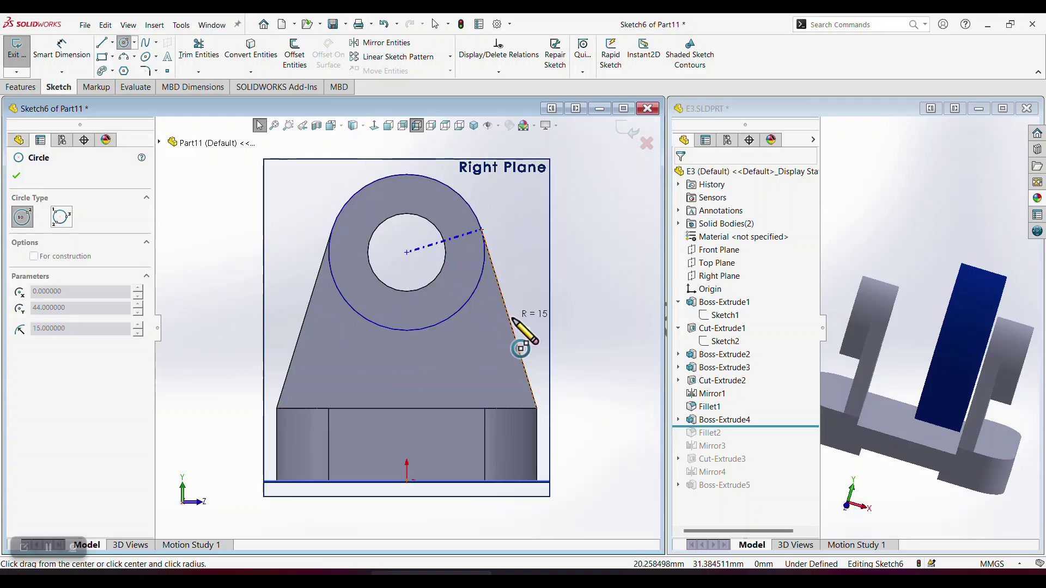
{"action": "left_click", "coordinate": [527, 334]}
{"action": "key", "text": "Escape"}
{"action": "key", "text": "d"}
{"action": "left_click", "coordinate": [548, 255]}
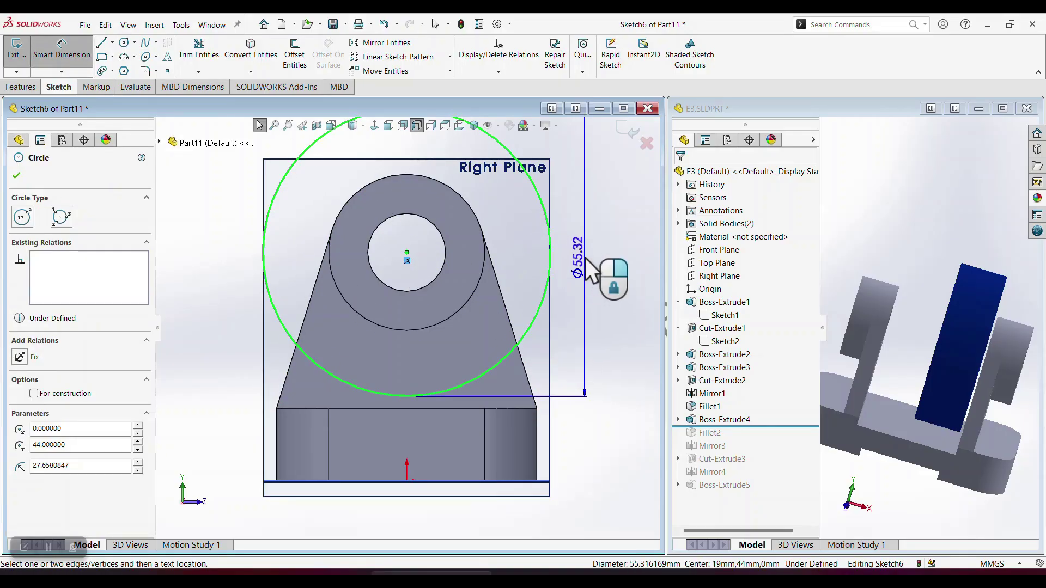
{"action": "left_click", "coordinate": [585, 257]}
{"action": "type", "text": "60"}
{"action": "key", "text": "Return"}
{"action": "key", "text": "ctrl+7"}
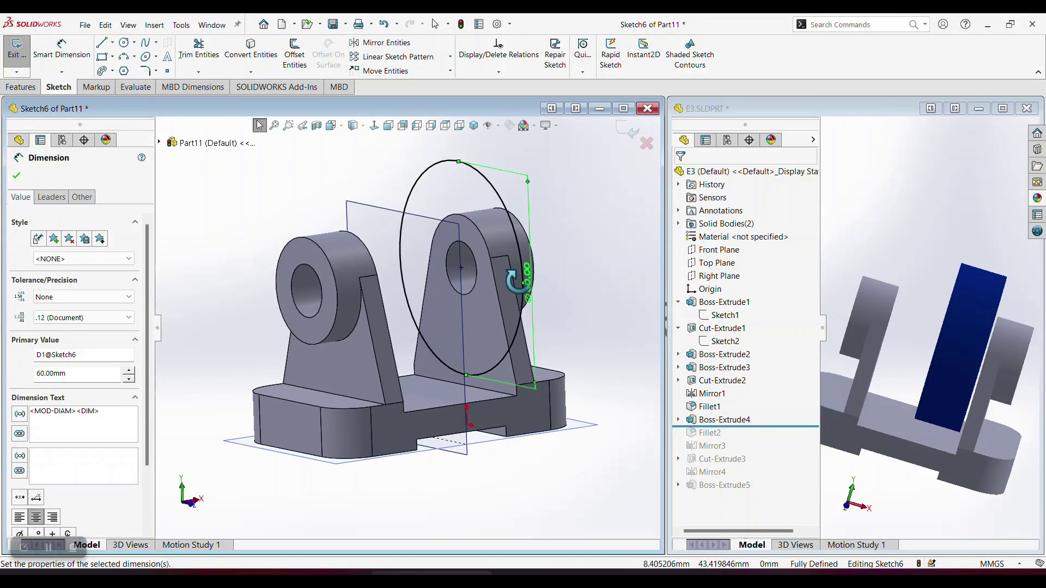
Close the roller sketch and set up its boss extrusion to start at a 1 mm offset from the sketch plane
{"action": "left_click", "coordinate": [625, 132]}
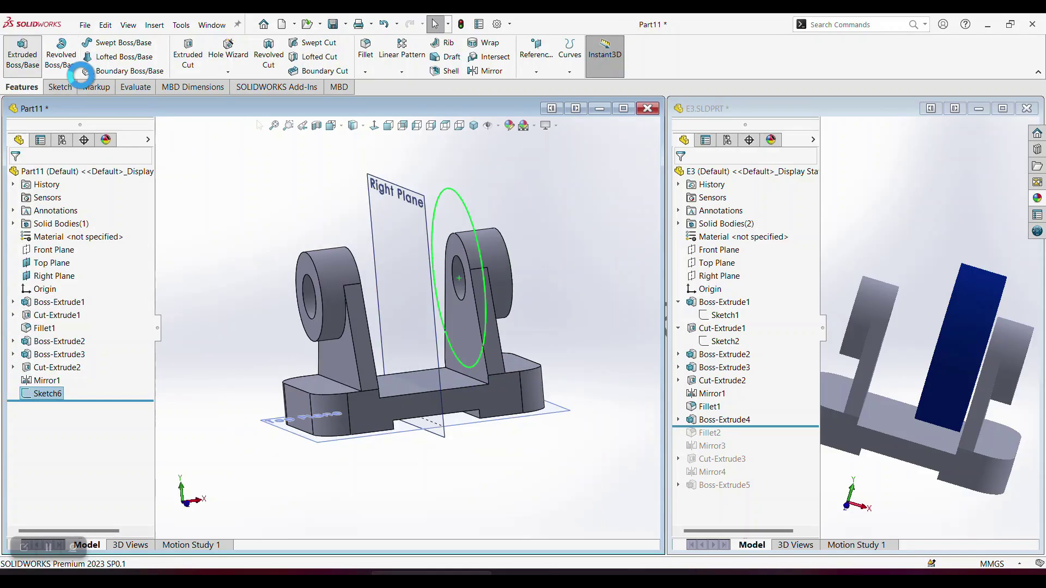
{"action": "left_click", "coordinate": [21, 54]}
{"action": "middle_click_drag", "start_coordinate": [448, 268], "coordinate": [459, 243]}
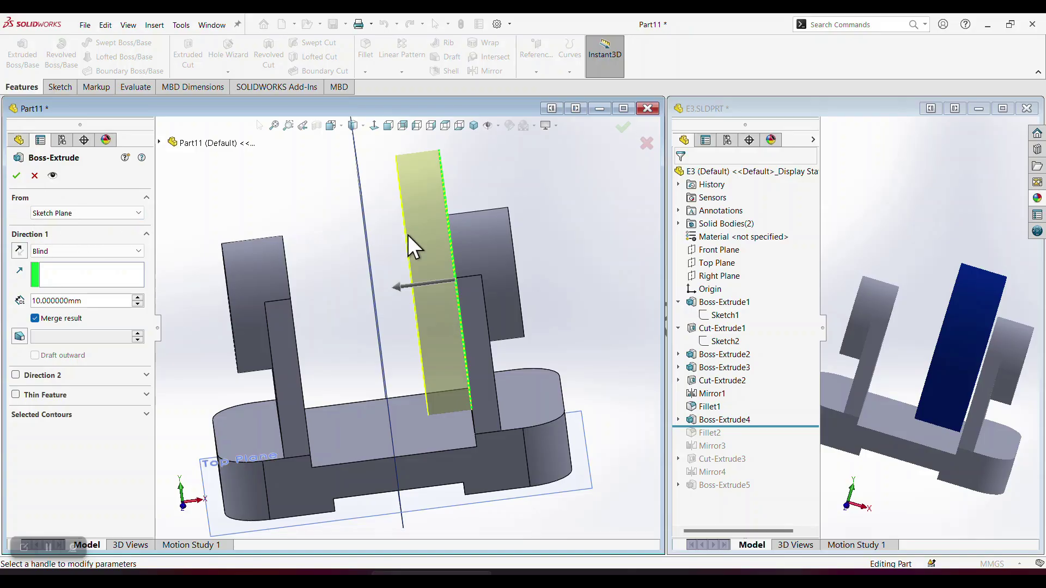
{"action": "middle_click_drag", "start_coordinate": [407, 234], "coordinate": [400, 234]}
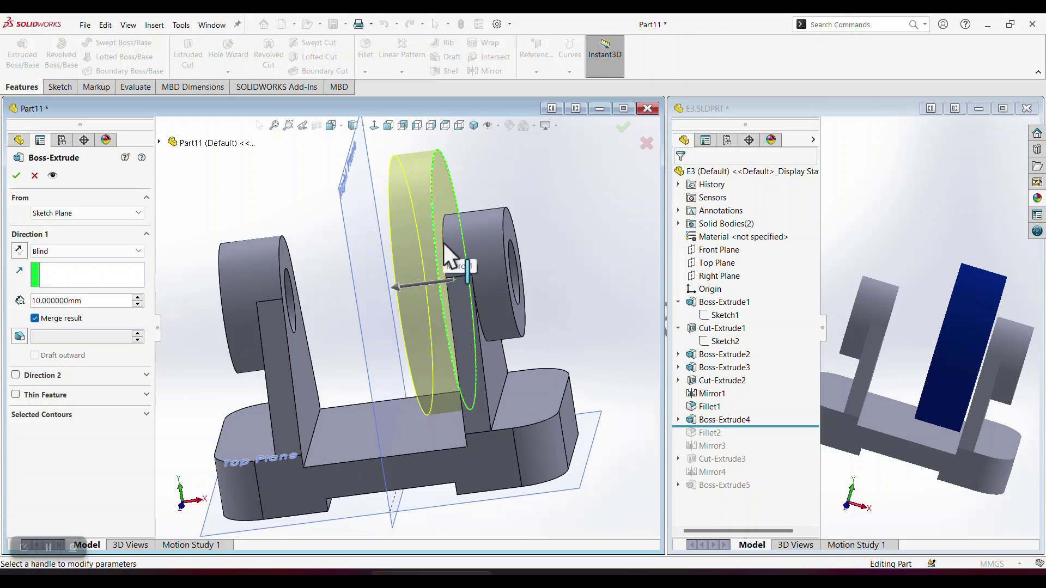
{"action": "middle_click_drag", "start_coordinate": [436, 240], "coordinate": [449, 252]}
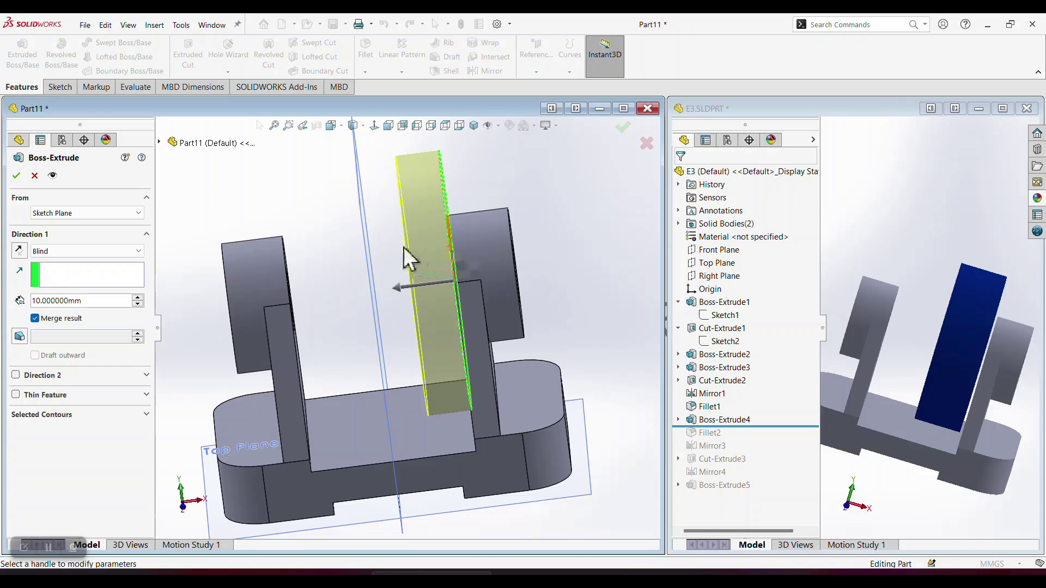
{"action": "left_click", "coordinate": [76, 220]}
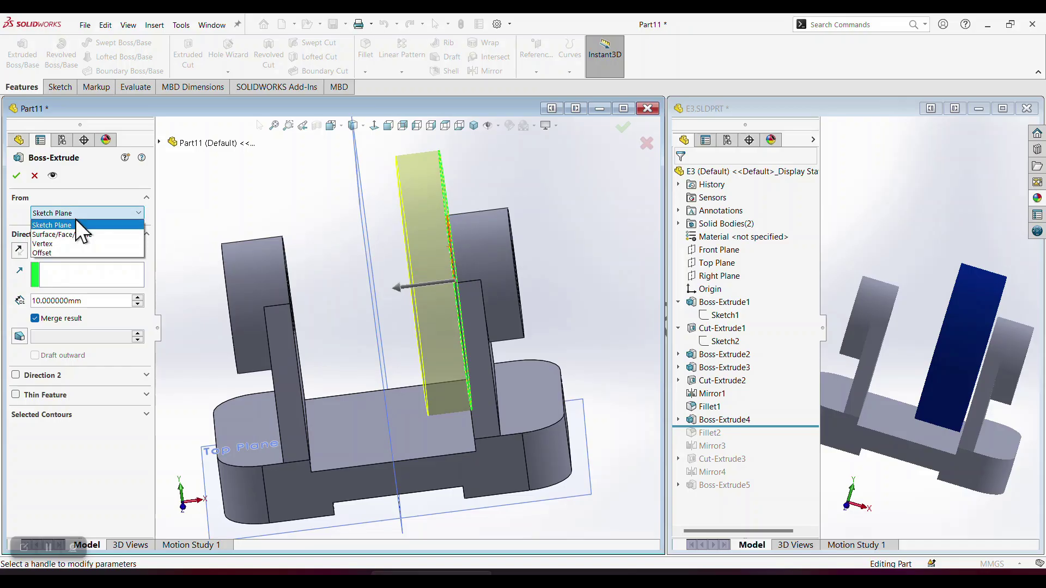
{"action": "left_click", "coordinate": [64, 249]}
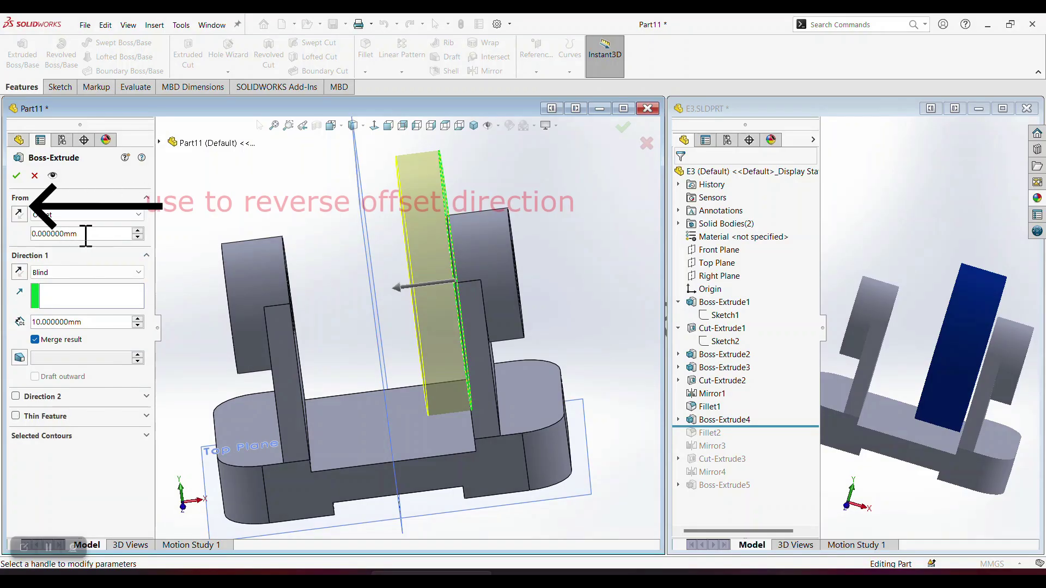
{"action": "type", "text": "1"}
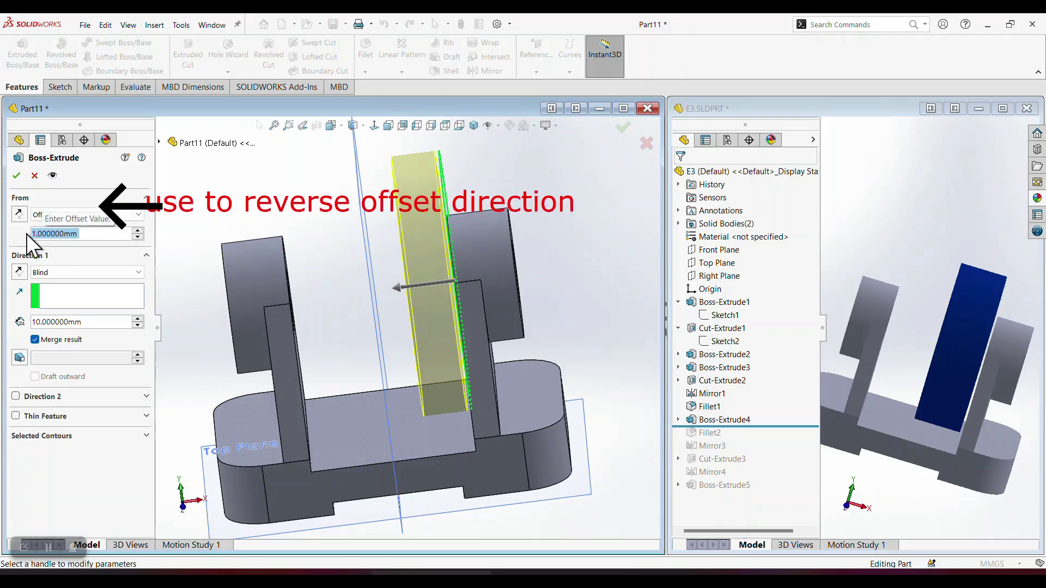
{"action": "key", "text": "Return"}
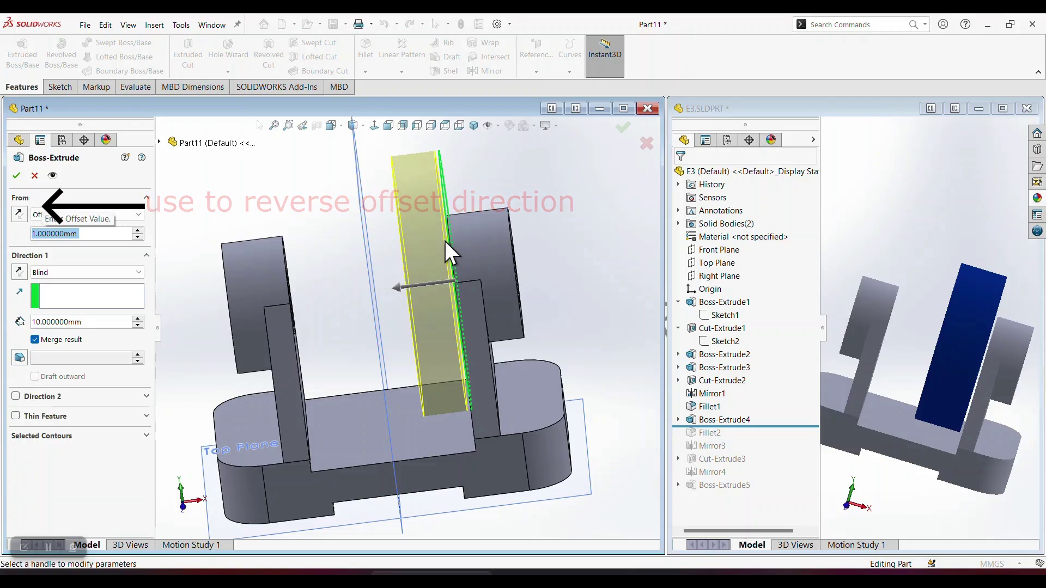
Extrude the roller 14 mm toward the opposite lug as a separate body, without merging the result
{"action": "left_click", "coordinate": [35, 340]}
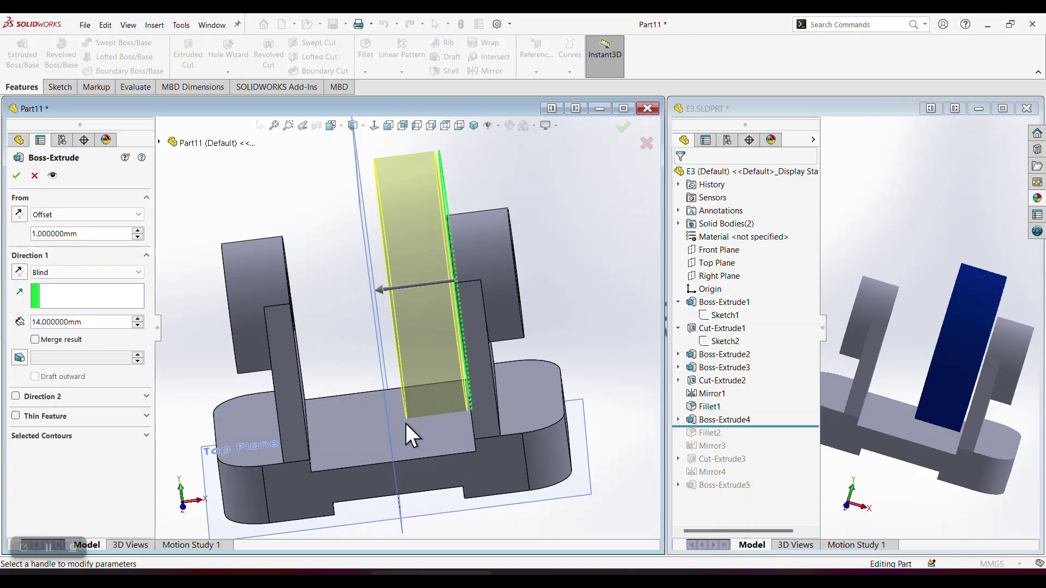
{"action": "left_click", "coordinate": [17, 175]}
{"action": "key", "text": "Escape"}
Fillet both circular rim edges of the roller with a 2 mm radius
{"action": "mouse_move", "coordinate": [329, 220]}
{"action": "middle_mouse_down"}
{"action": "mouse_move", "coordinate": [315, 215]}
{"action": "mouse_move", "coordinate": [325, 221]}
{"action": "middle_mouse_up"}
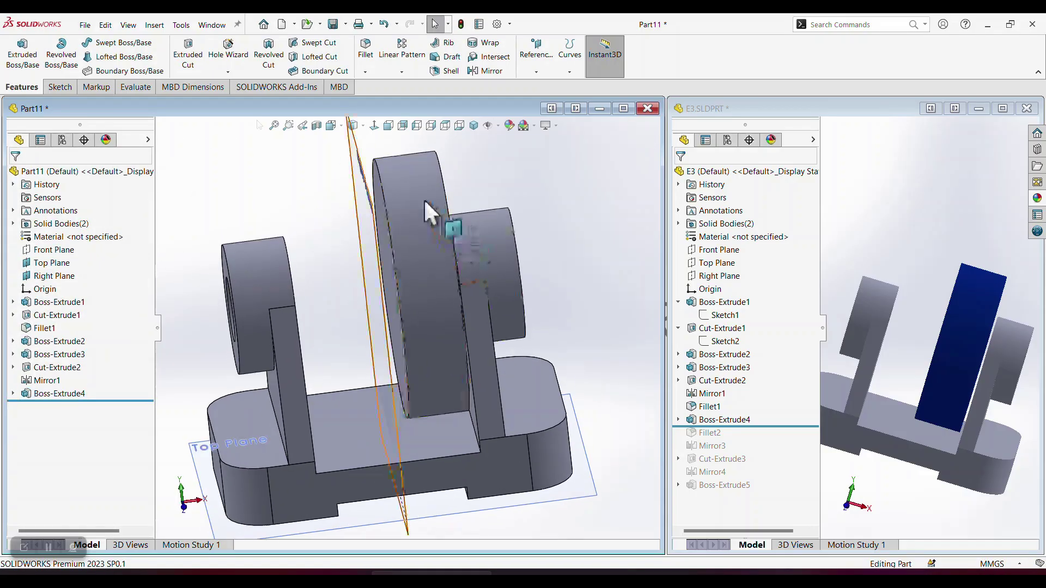
{"action": "left_click", "coordinate": [364, 54]}
{"action": "left_click", "coordinate": [375, 163]}
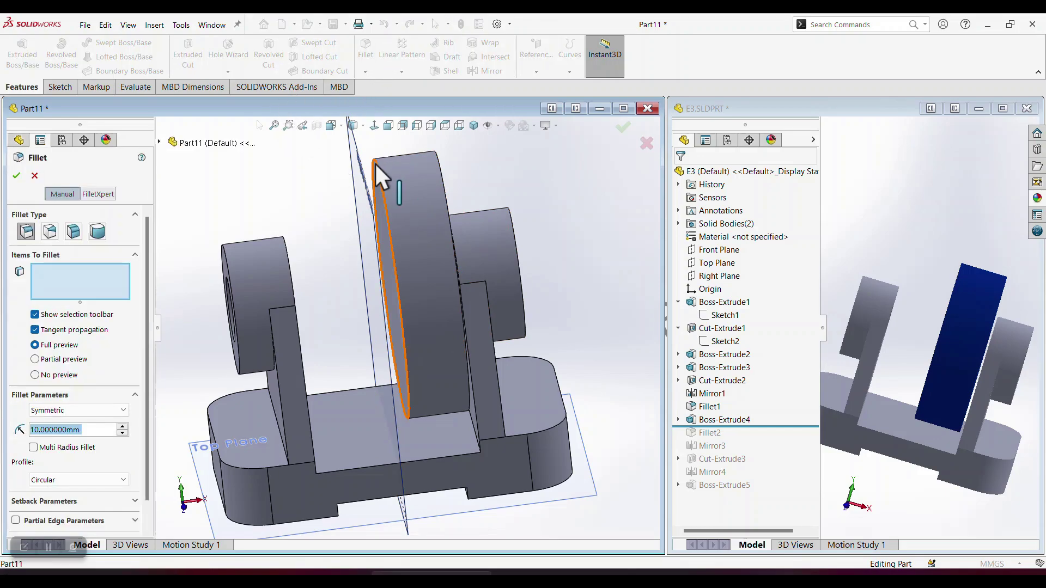
{"action": "left_click", "coordinate": [441, 173]}
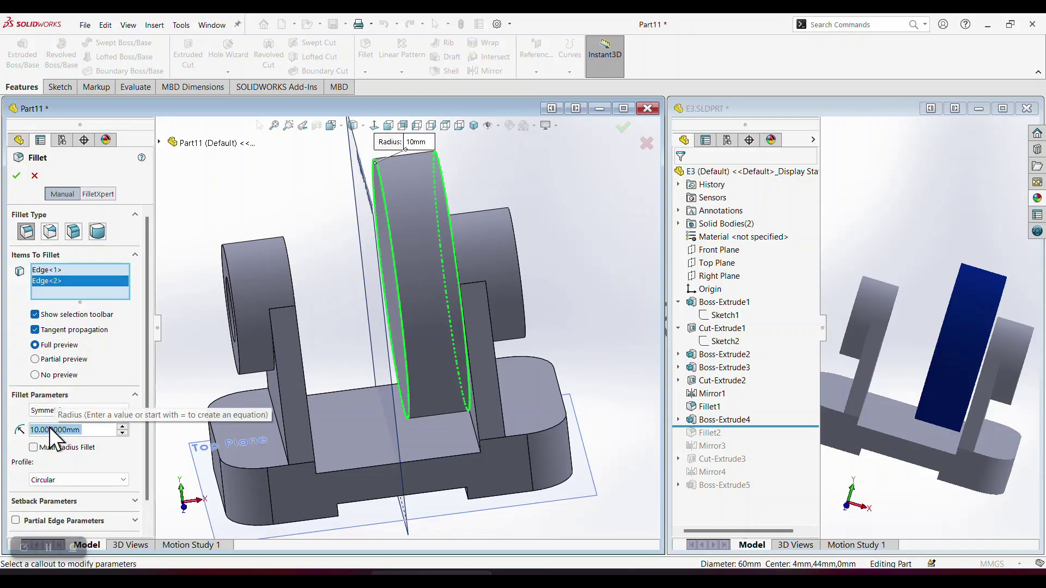
{"action": "type", "text": "2"}
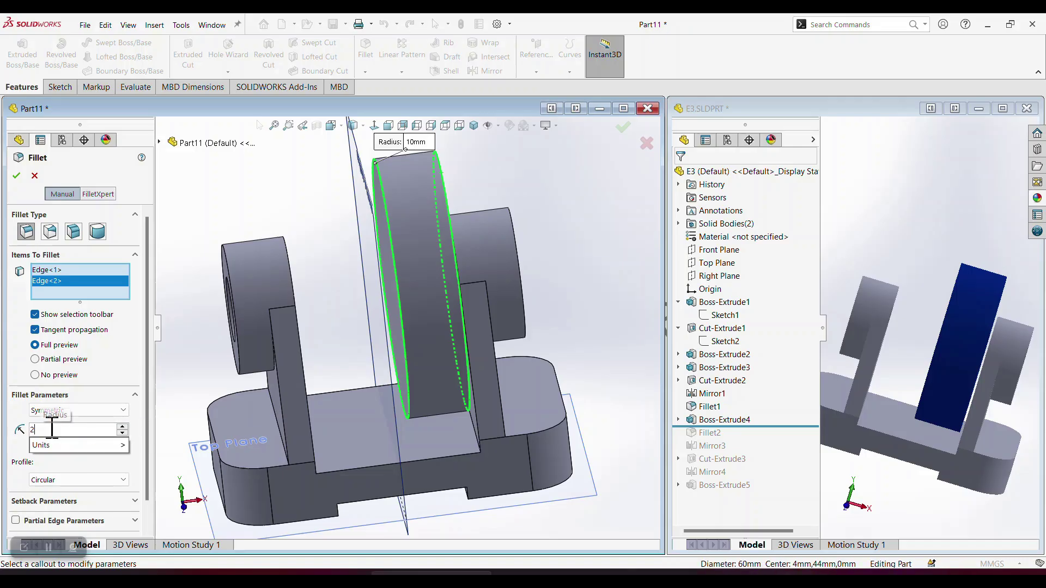
{"action": "key", "text": "Return"}
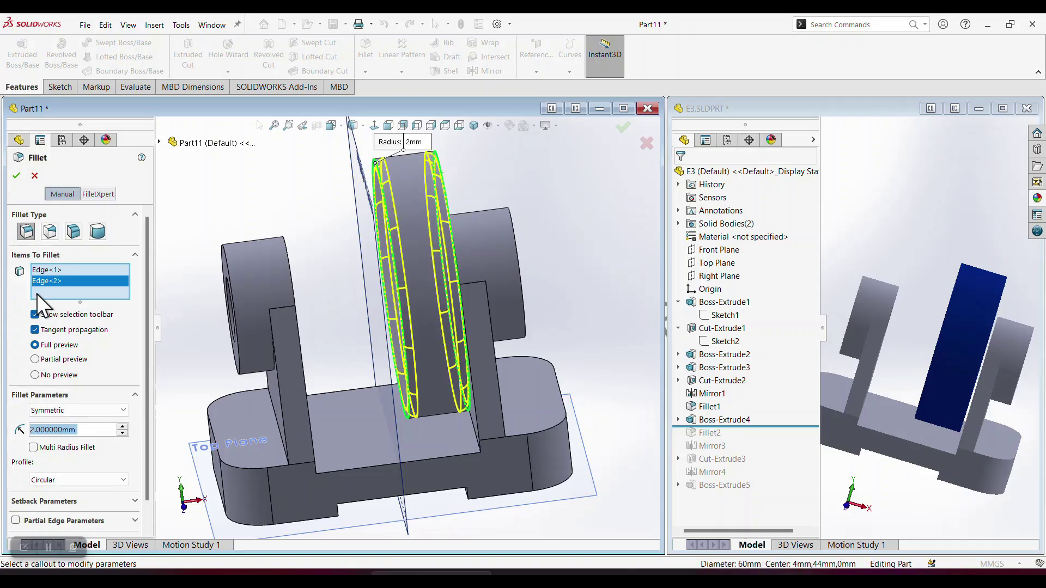
{"action": "left_click", "coordinate": [16, 174]}
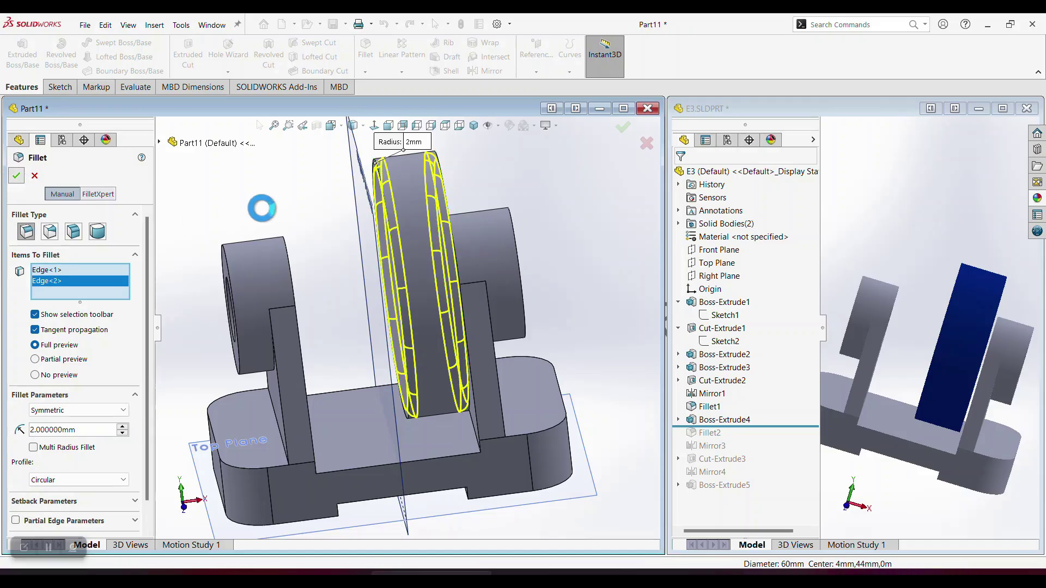
Start a mirror with the Right Plane as the mirror plane
{"action": "mouse_move", "coordinate": [286, 221]}
{"action": "middle_mouse_down"}
{"action": "mouse_move", "coordinate": [327, 233]}
{"action": "mouse_move", "coordinate": [289, 217]}
{"action": "mouse_move", "coordinate": [301, 228]}
{"action": "middle_mouse_up"}
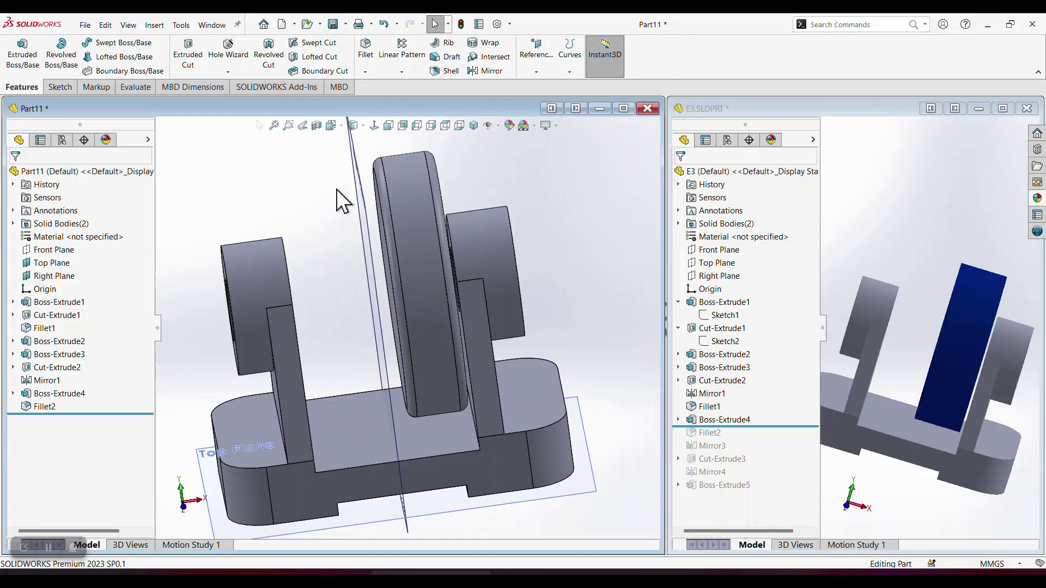
{"action": "left_click", "coordinate": [472, 74]}
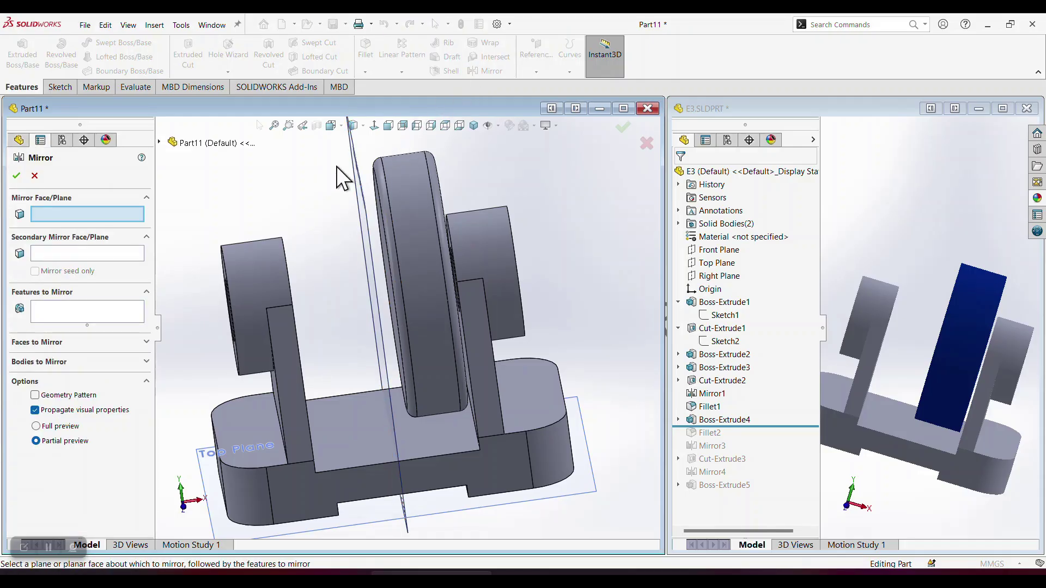
{"action": "left_click", "coordinate": [358, 193]}
{"action": "middle_click_drag", "start_coordinate": [299, 233], "coordinate": [318, 297]}
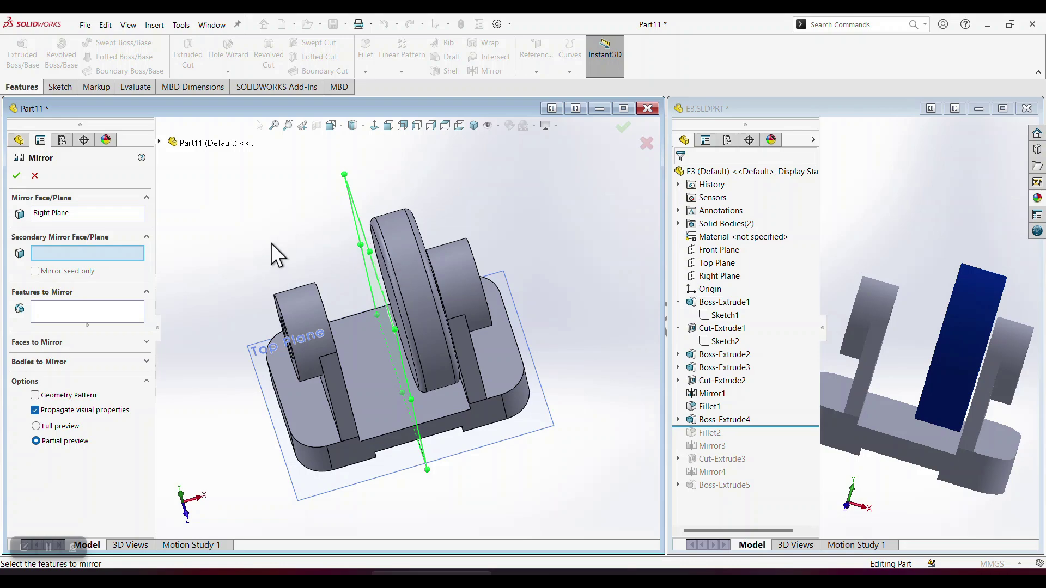
Try to mirror the roller extrusion and its rim fillet as features, and clear the features selection
{"action": "left_click", "coordinate": [53, 314]}
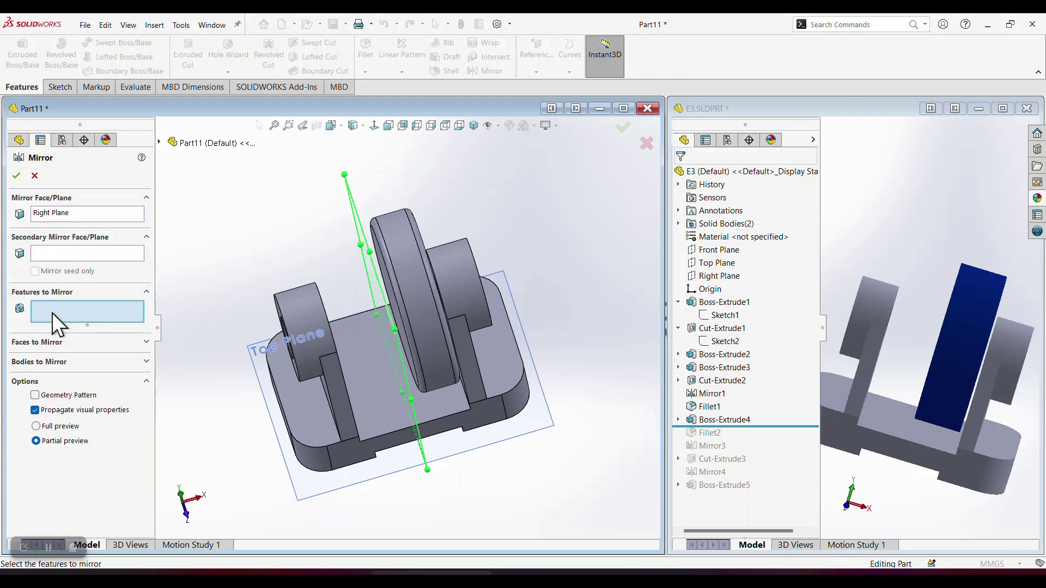
{"action": "left_click", "coordinate": [391, 239]}
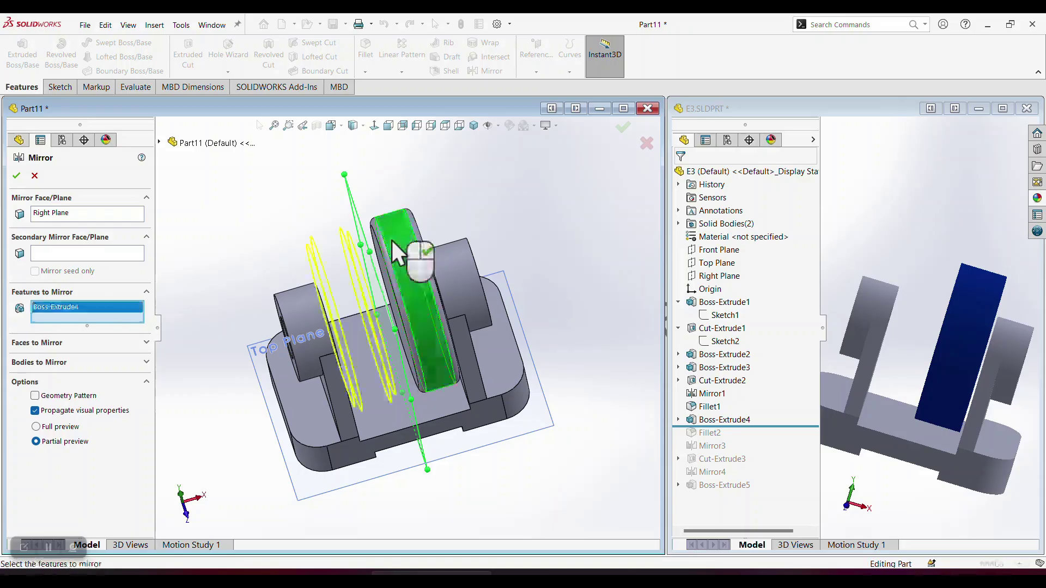
{"action": "left_click", "coordinate": [418, 233]}
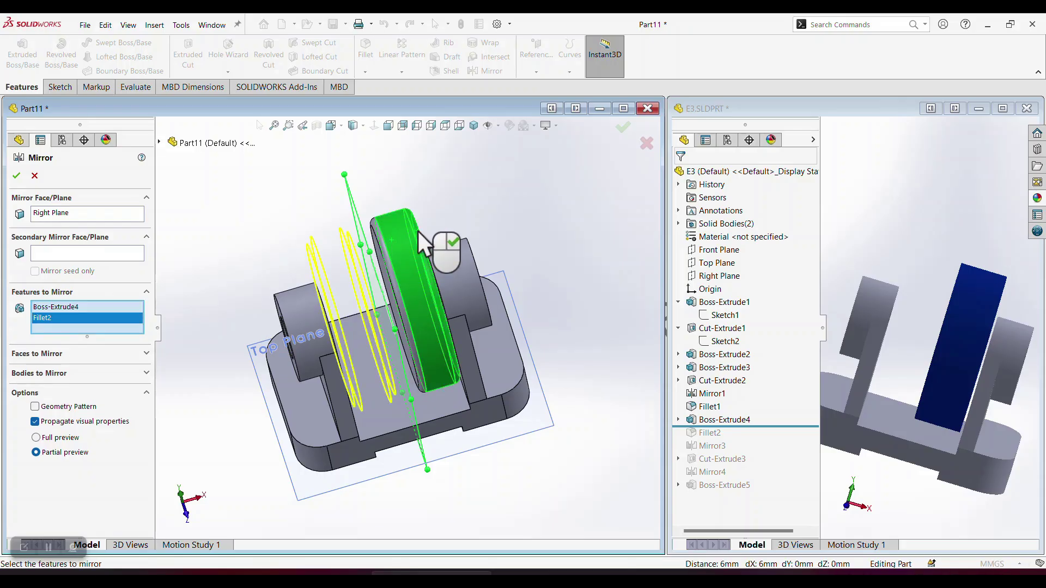
{"action": "left_click", "coordinate": [18, 176]}
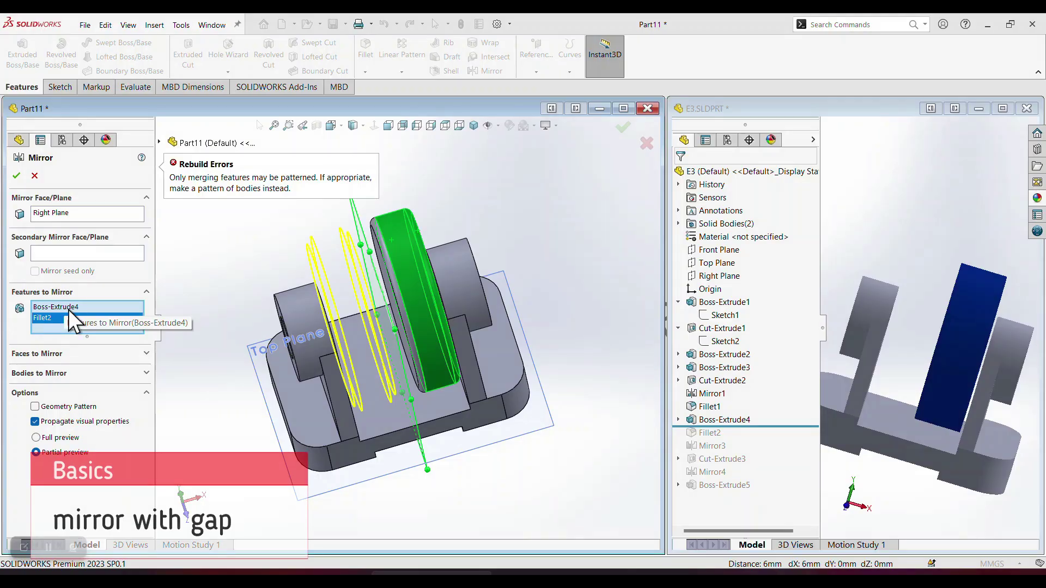
{"action": "middle_click_drag", "start_coordinate": [287, 324], "coordinate": [329, 292]}
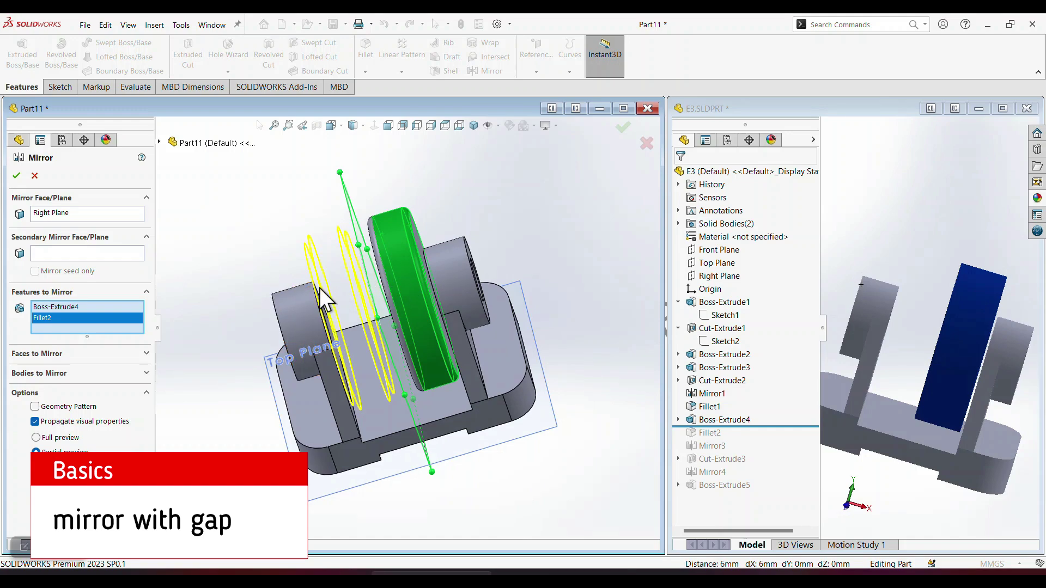
{"action": "right_click", "coordinate": [71, 315]}
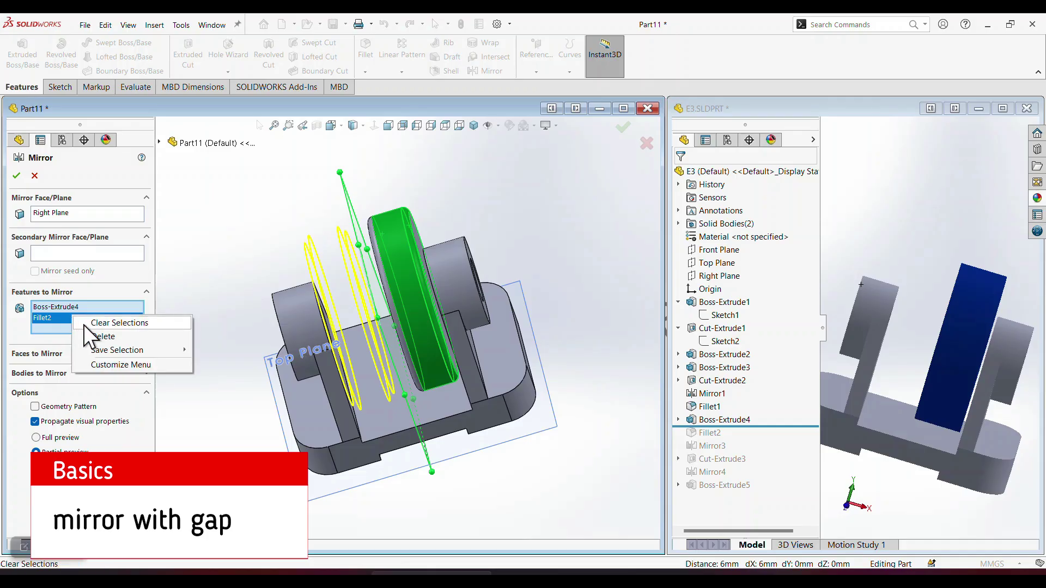
{"action": "left_click", "coordinate": [85, 323]}
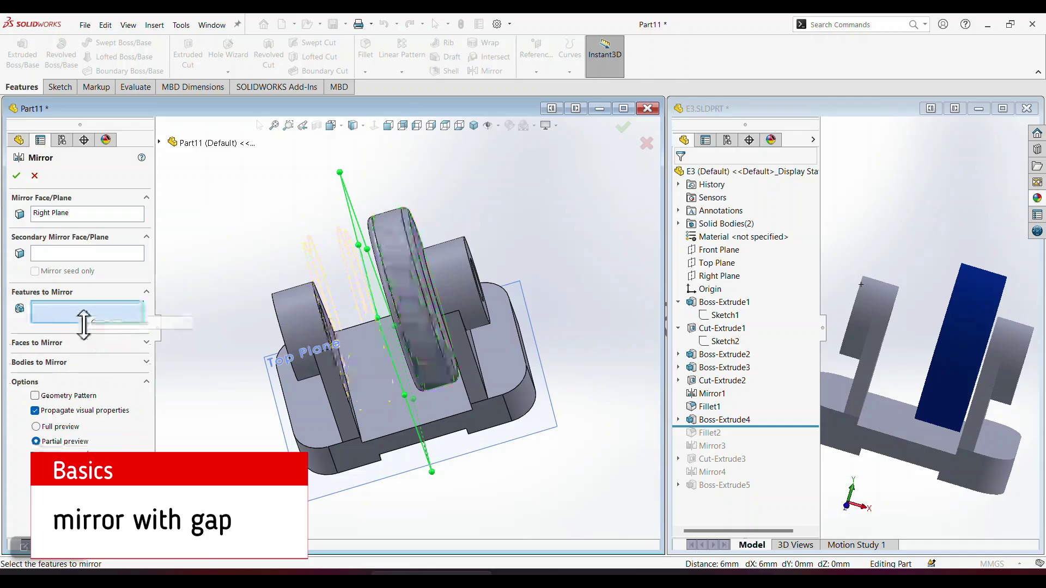
Mirror the filleted roller about the Right Plane as a solid body instead of as features
{"action": "left_click", "coordinate": [34, 362]}
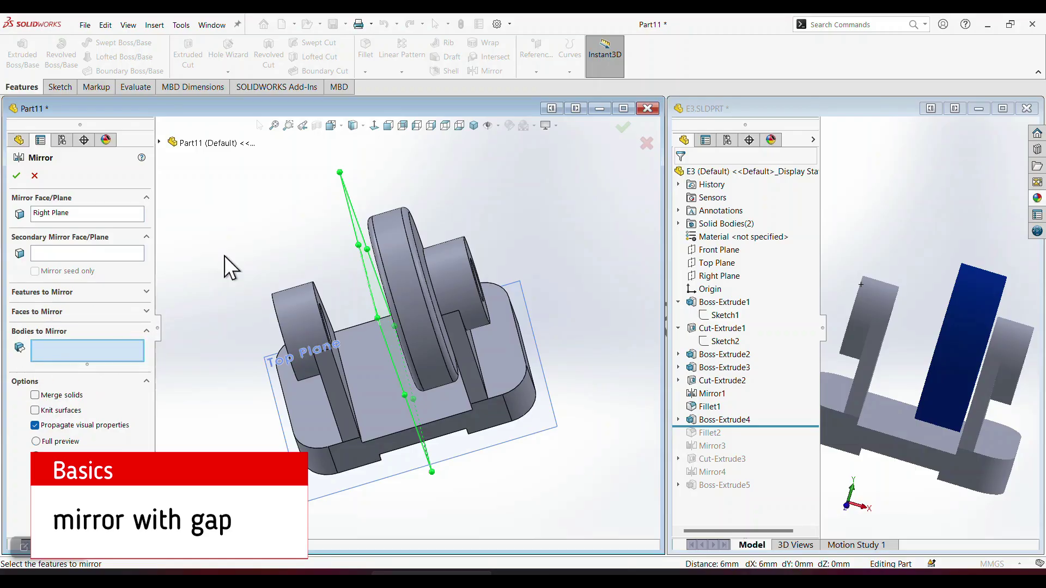
{"action": "middle_click_drag", "start_coordinate": [242, 243], "coordinate": [254, 248]}
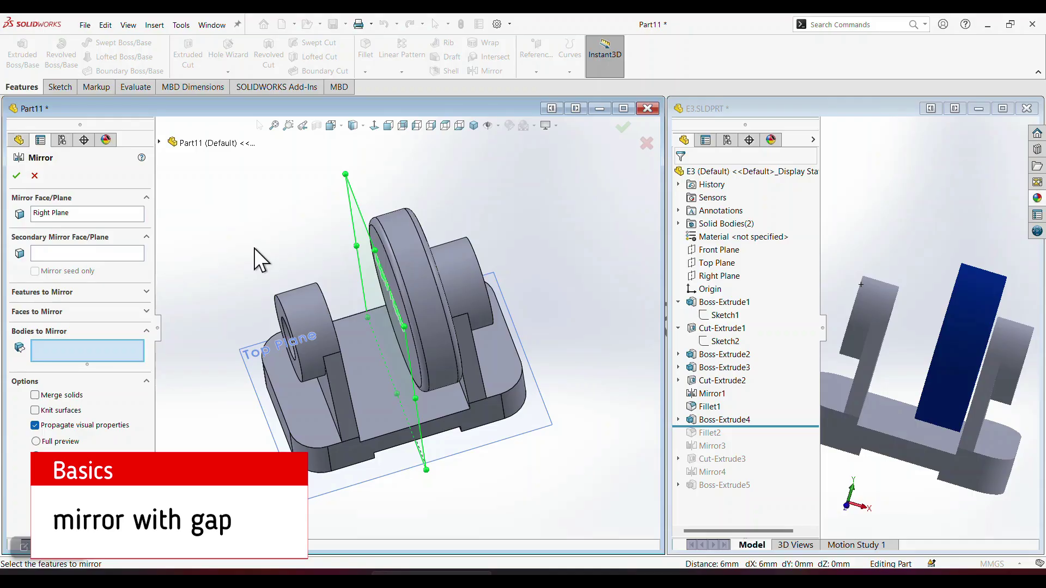
{"action": "left_click", "coordinate": [392, 233]}
{"action": "middle_click_drag", "start_coordinate": [396, 250], "coordinate": [403, 273]}
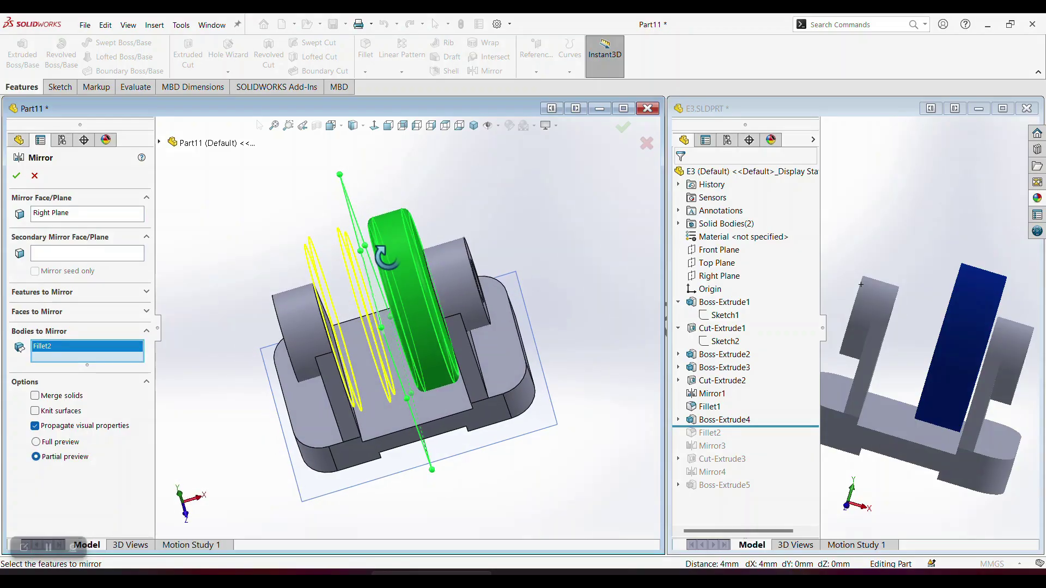
{"action": "left_click", "coordinate": [16, 175]}
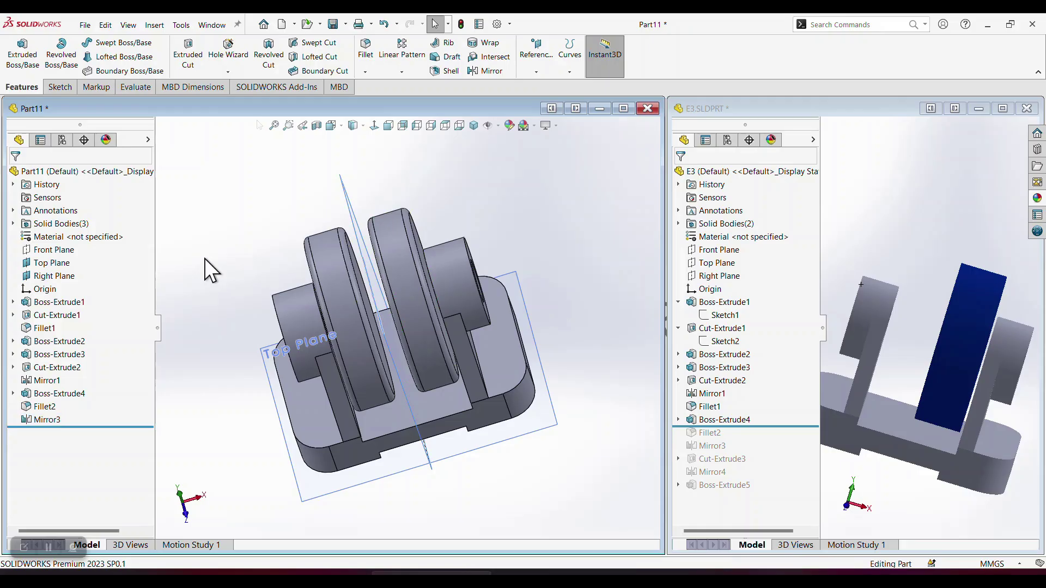
Set the roller extrusion's depth to 16 mm and increase it further to 17 mm
{"action": "middle_click_drag", "start_coordinate": [356, 278], "coordinate": [362, 289]}
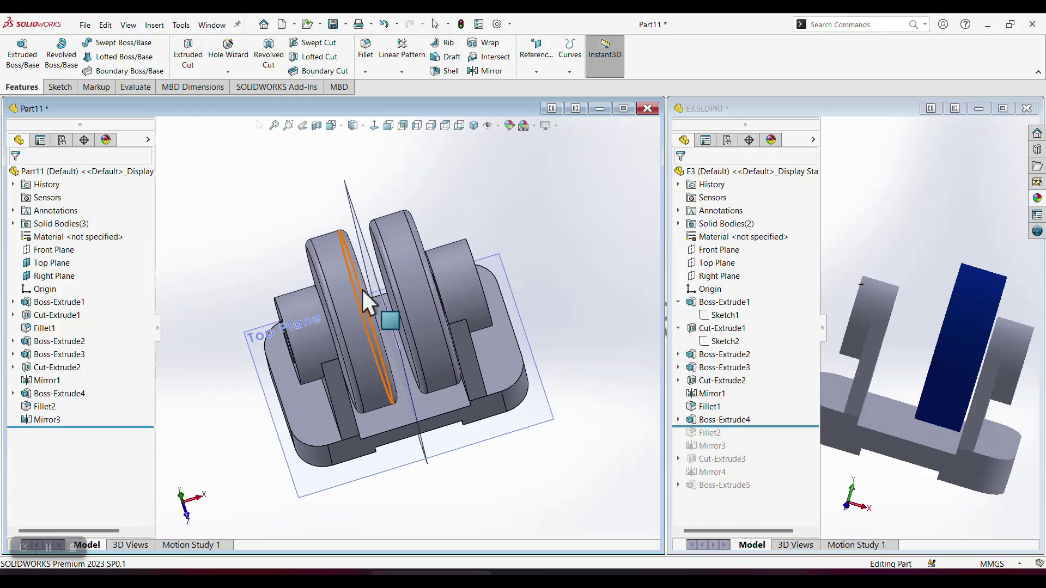
{"action": "left_click", "coordinate": [64, 393]}
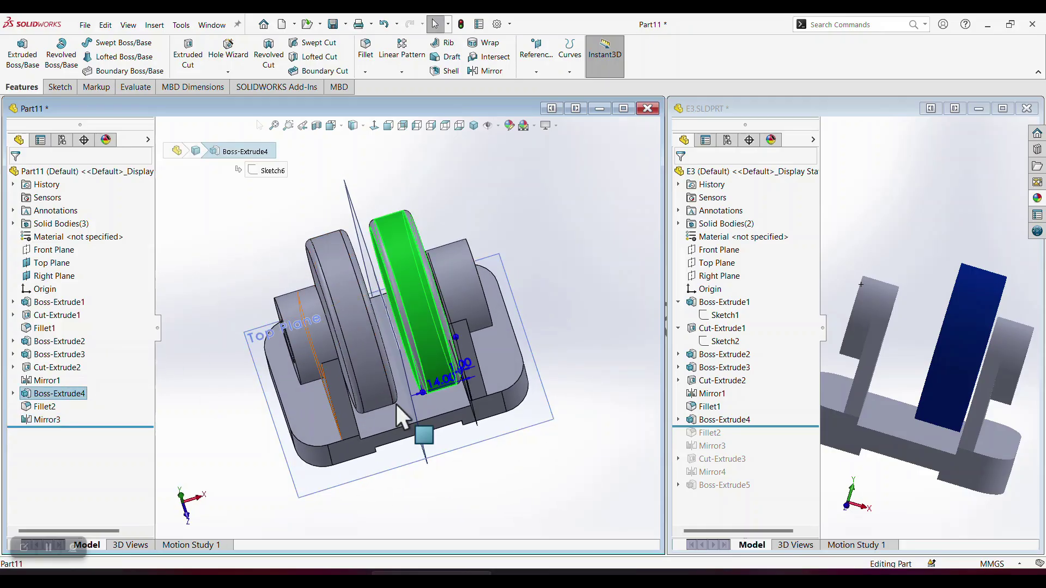
{"action": "double_click", "coordinate": [436, 384]}
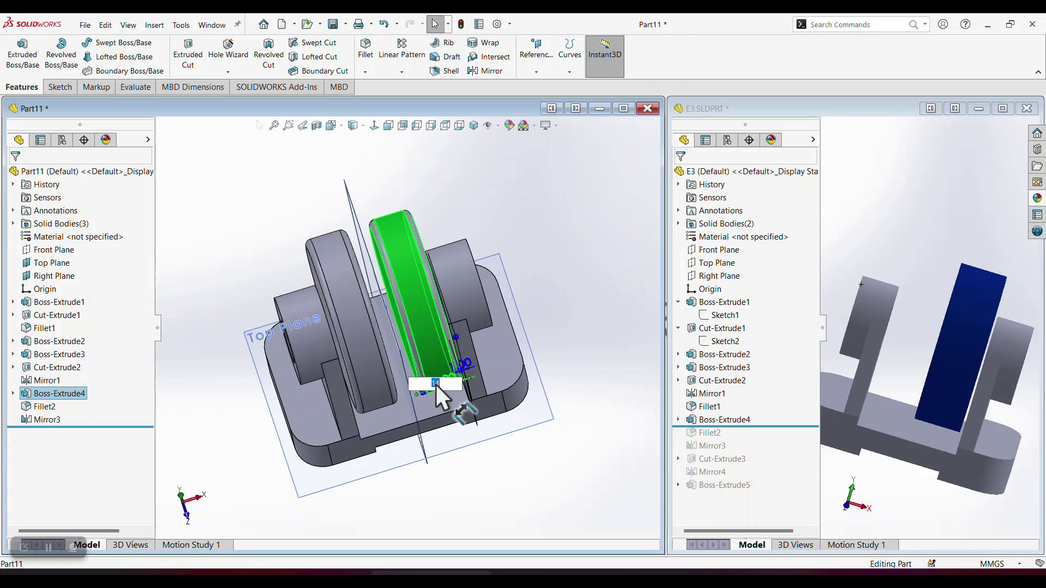
{"action": "type", "text": "16"}
{"action": "key", "text": "Return"}
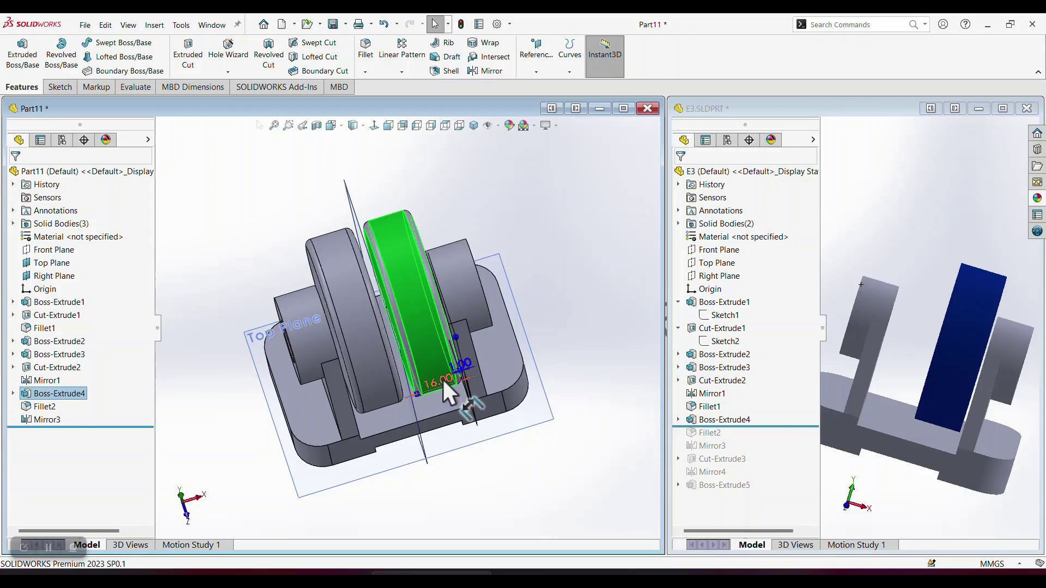
{"action": "double_click", "coordinate": [441, 379]}
{"action": "type", "text": "17"}
{"action": "key", "text": "Return"}
{"action": "middle_click_drag", "start_coordinate": [441, 379], "coordinate": [388, 276]}
{"action": "scroll", "coordinate": [422, 291], "scroll_direction": "up", "scroll_amount": 2}
{"action": "key", "text": "Escape"}
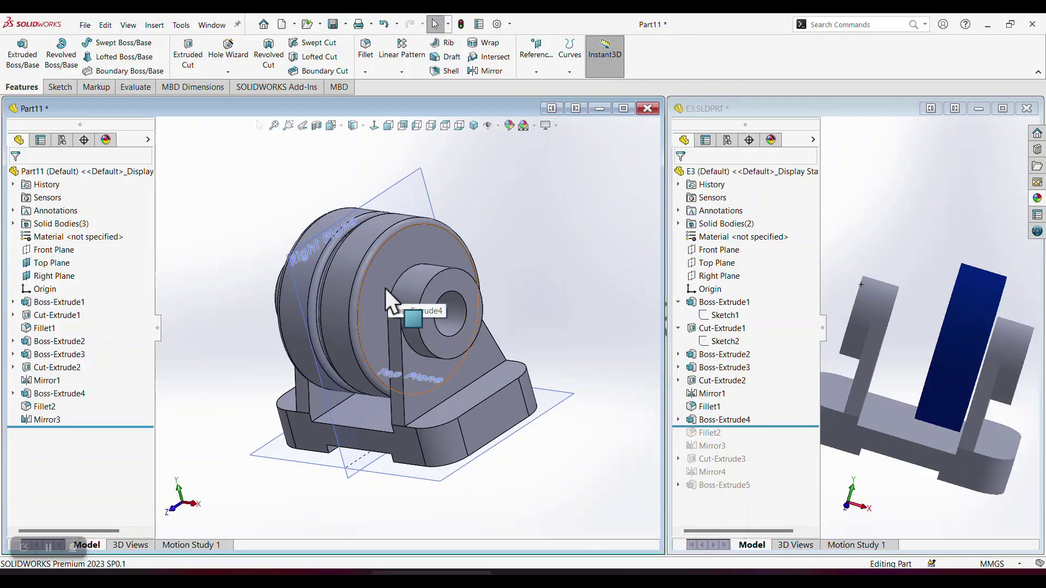
Sketch a circle of 7.5 mm radius on the lug boss's outer end face, concentric with and matching its bore
{"action": "left_click", "coordinate": [450, 289]}
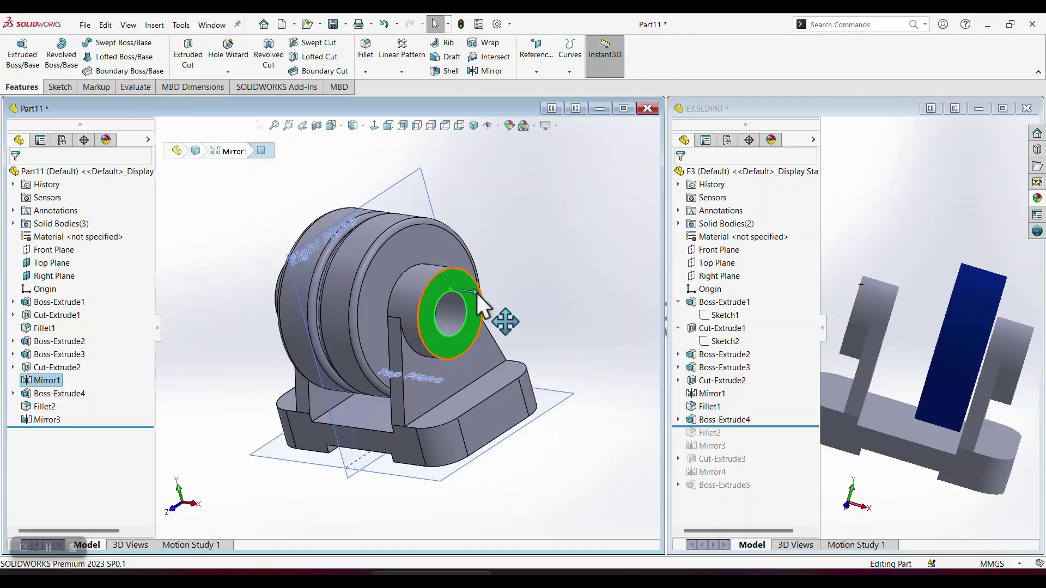
{"action": "left_click", "coordinate": [466, 277]}
{"action": "left_click", "coordinate": [512, 246]}
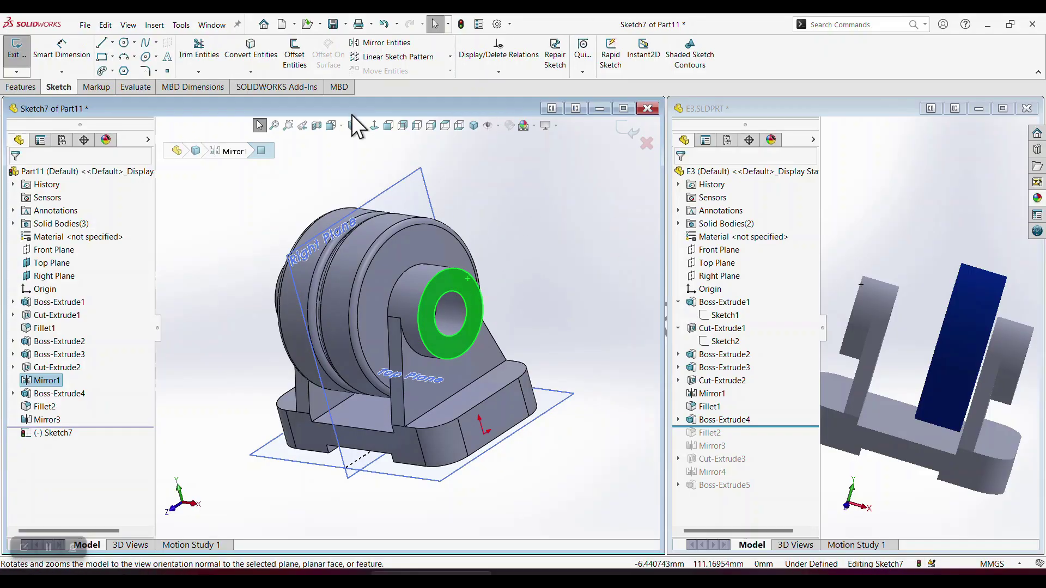
{"action": "left_click", "coordinate": [374, 127]}
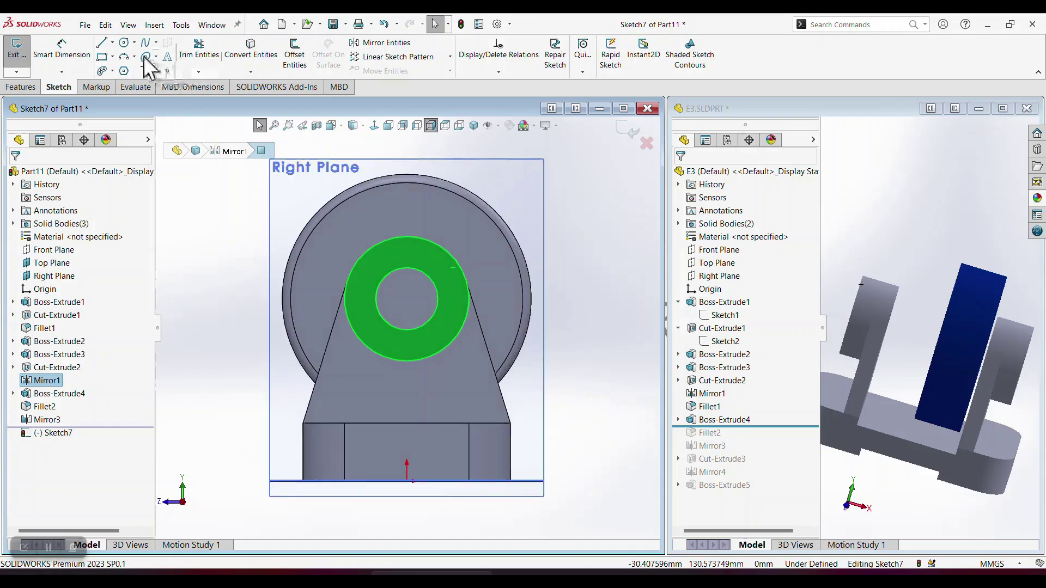
{"action": "left_click", "coordinate": [124, 42]}
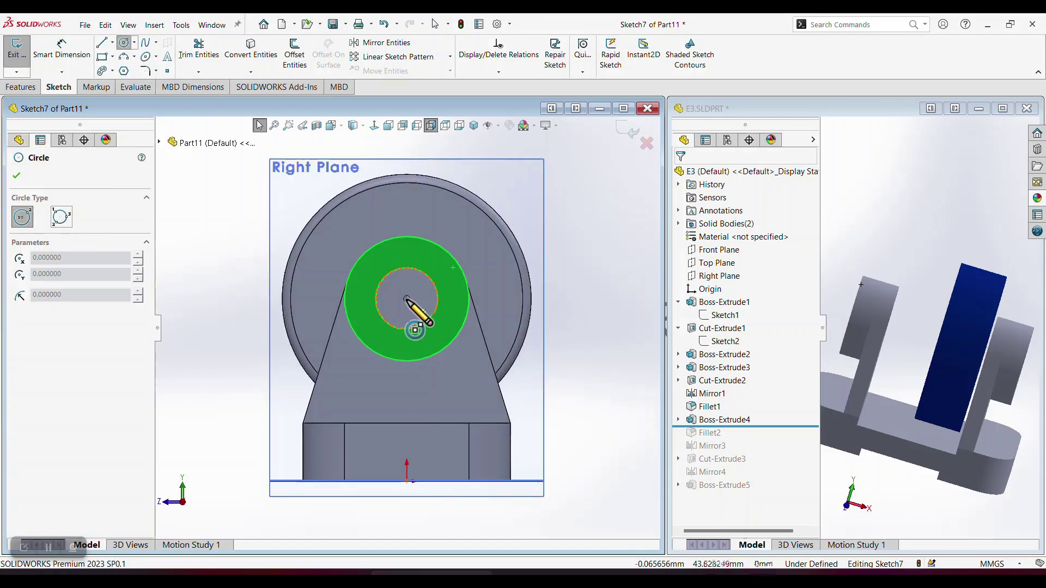
{"action": "left_click", "coordinate": [407, 299]}
{"action": "left_click", "coordinate": [420, 271]}
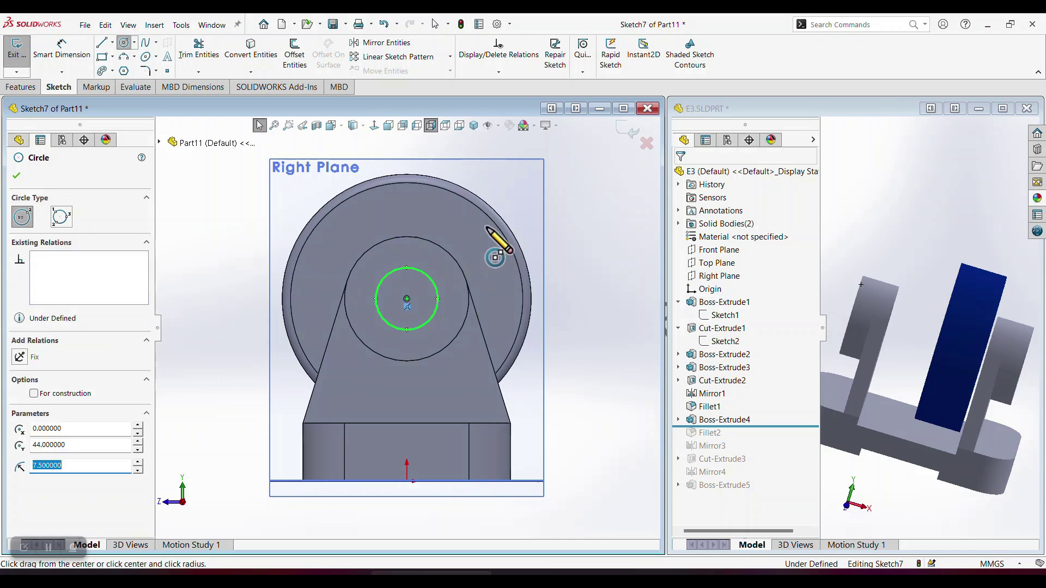
{"action": "left_click", "coordinate": [629, 132]}
Cut the circle Through All, with auto-select off and the feature scope limited to the two roller bodies
{"action": "mouse_move", "coordinate": [450, 263]}
{"action": "middle_mouse_down"}
{"action": "mouse_move", "coordinate": [538, 278]}
{"action": "mouse_move", "coordinate": [512, 339]}
{"action": "middle_mouse_up"}
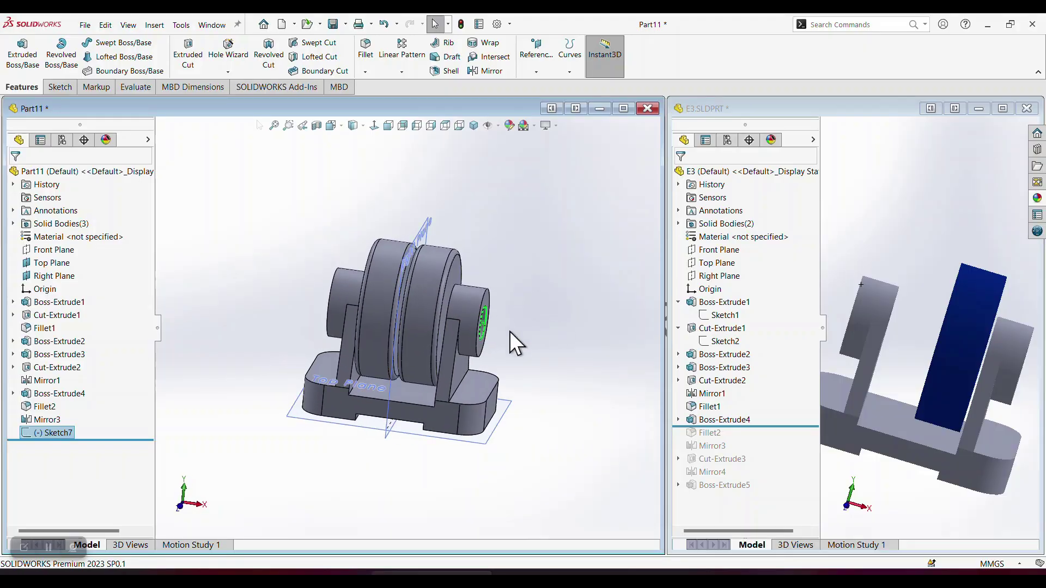
{"action": "left_click", "coordinate": [188, 57]}
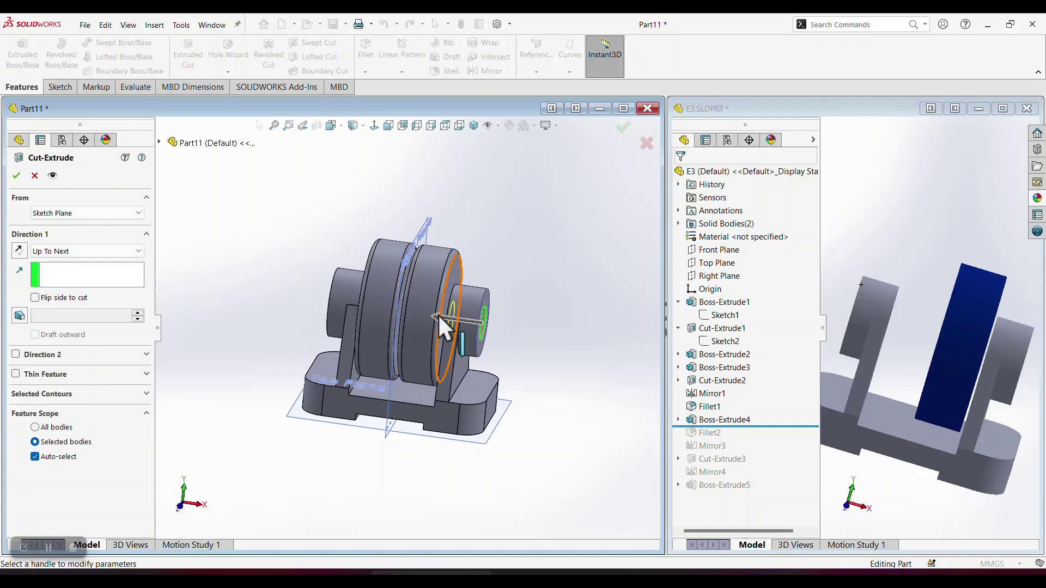
{"action": "left_click", "coordinate": [85, 249]}
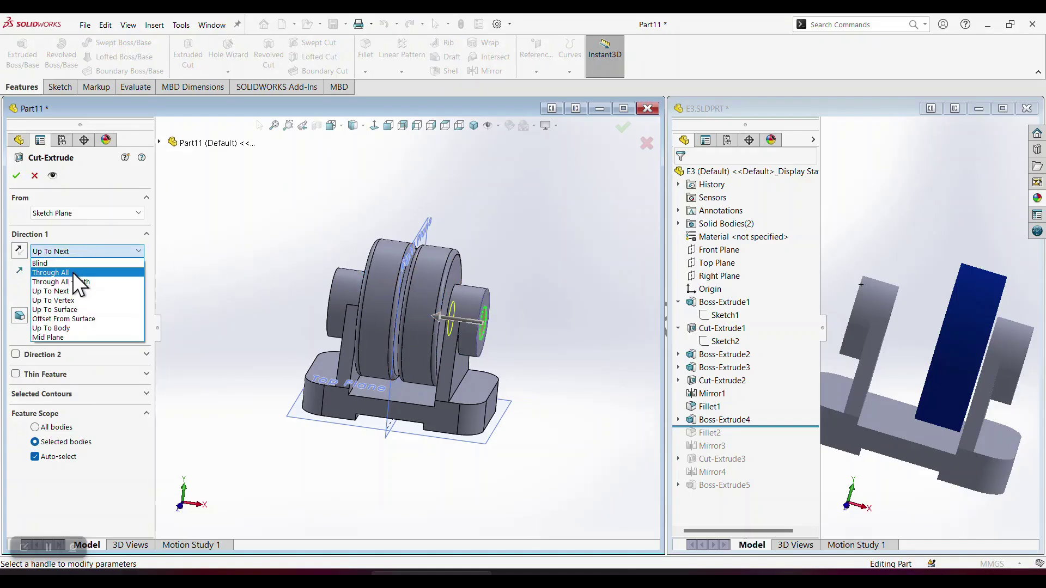
{"action": "left_click", "coordinate": [73, 272]}
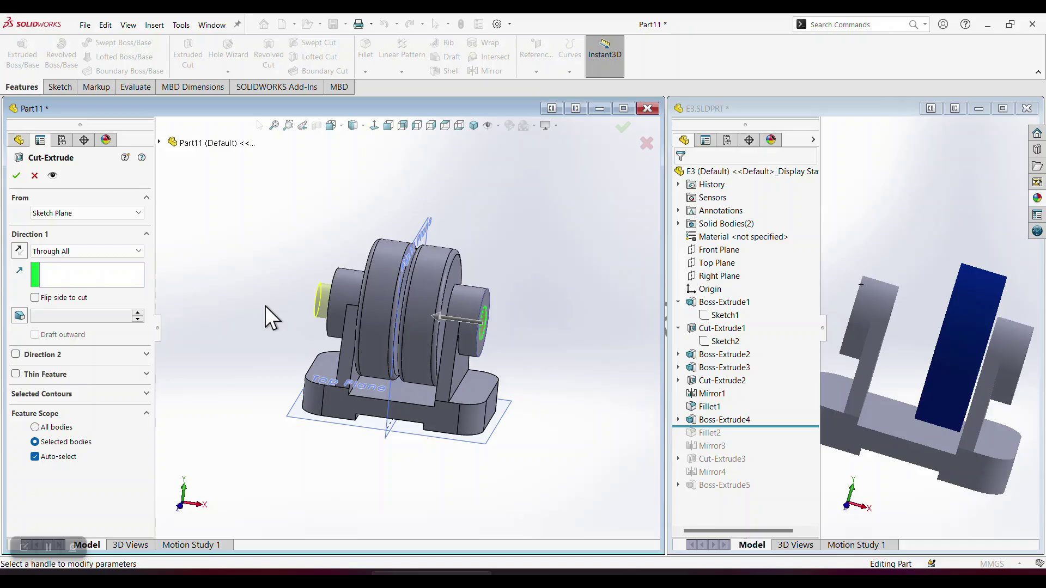
{"action": "scroll", "coordinate": [463, 305], "scroll_direction": "down", "scroll_amount": 2}
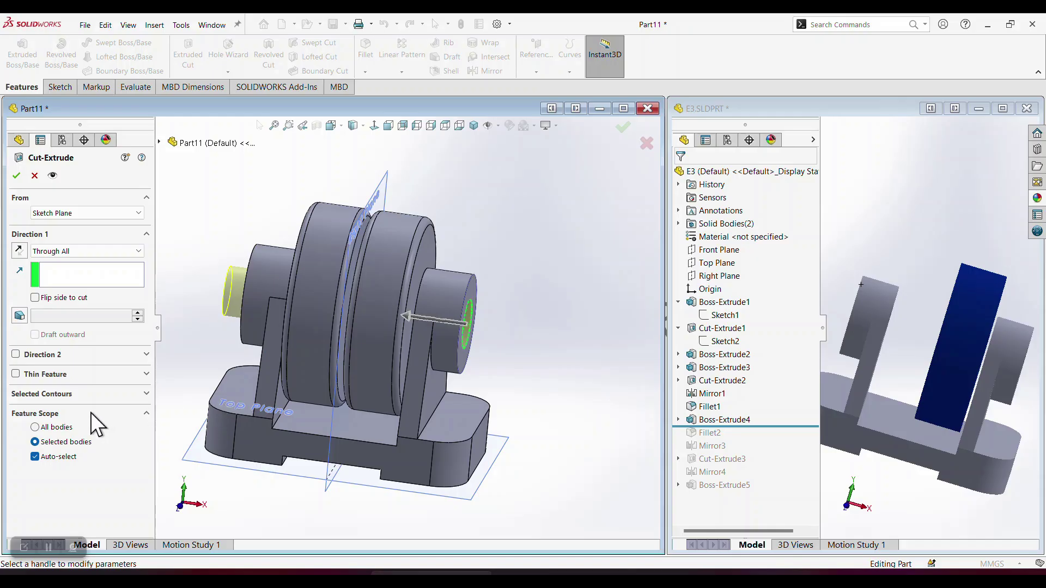
{"action": "mouse_move", "coordinate": [250, 322]}
{"action": "middle_mouse_down"}
{"action": "mouse_move", "coordinate": [260, 331]}
{"action": "mouse_move", "coordinate": [253, 339]}
{"action": "middle_mouse_up"}
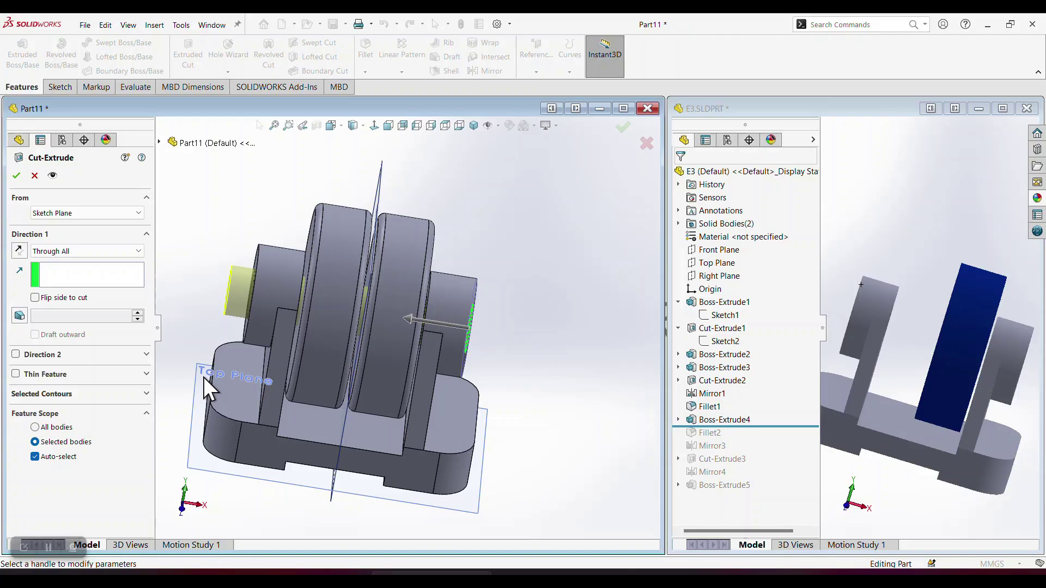
{"action": "left_click", "coordinate": [36, 457]}
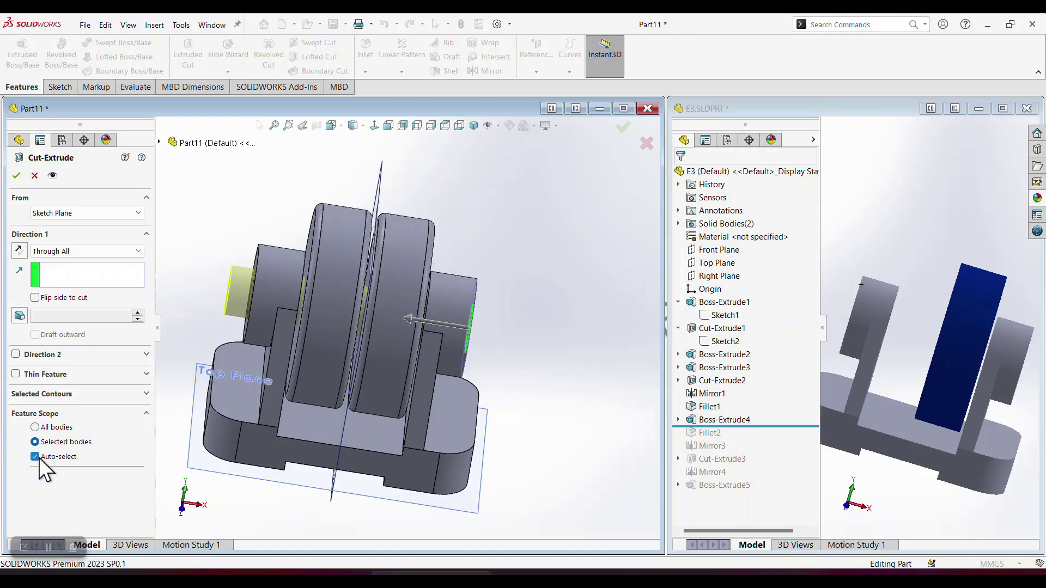
{"action": "left_click", "coordinate": [339, 244]}
{"action": "left_click", "coordinate": [405, 243]}
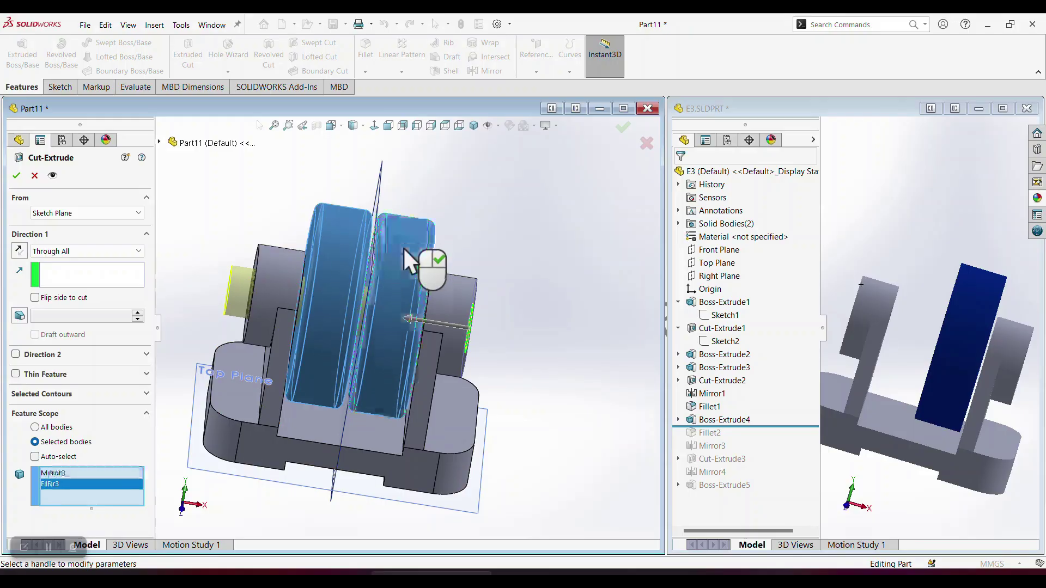
{"action": "left_click", "coordinate": [622, 133]}
Sketch a pin circle of 7.5 mm radius on the same boss end face, centred on the bore and coinciding with its edge
{"action": "middle_click_drag", "start_coordinate": [555, 198], "coordinate": [508, 274]}
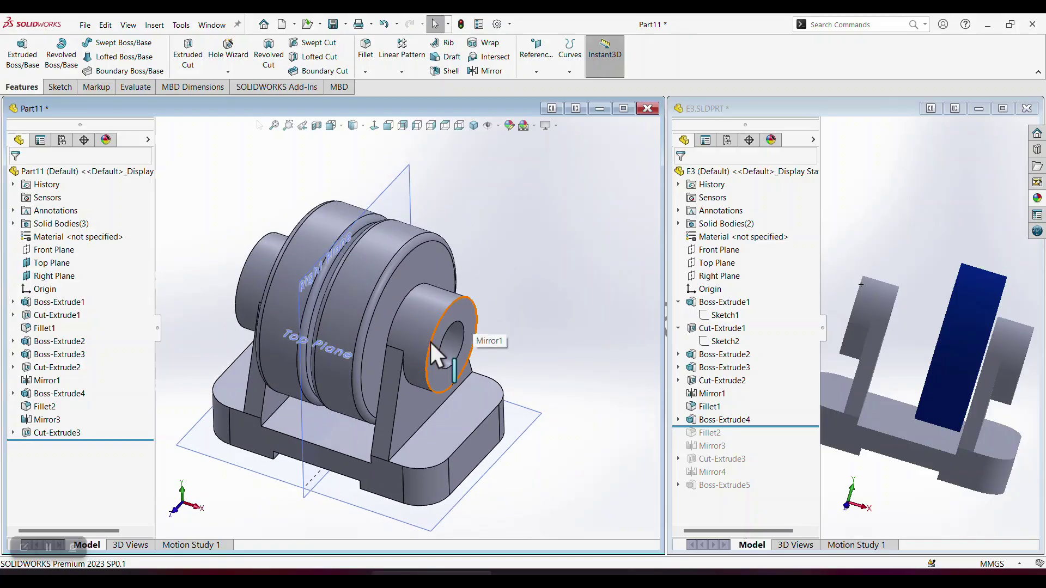
{"action": "left_click", "coordinate": [467, 314]}
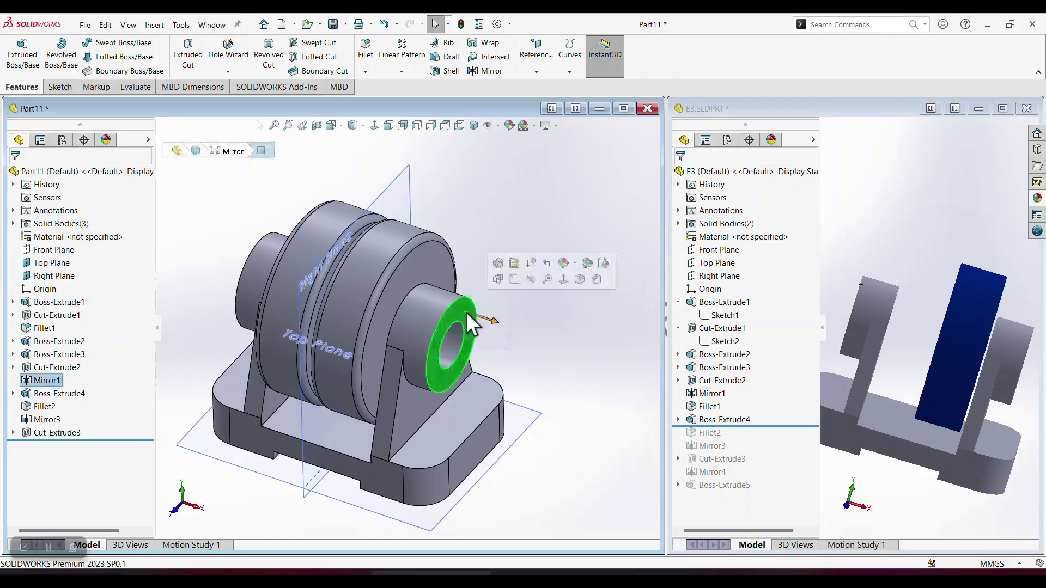
{"action": "left_click", "coordinate": [513, 280]}
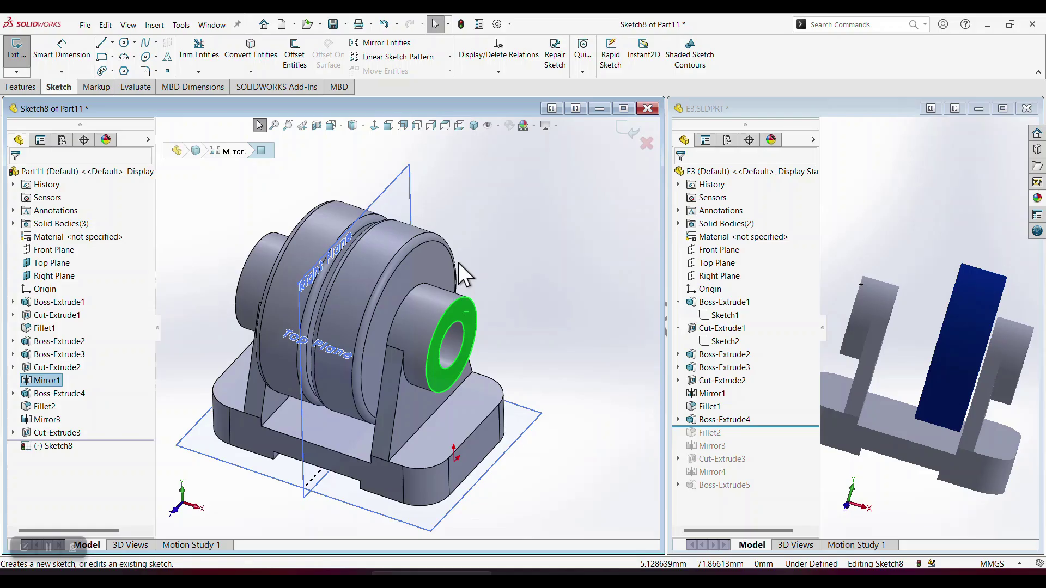
{"action": "key", "text": "ctrl+8"}
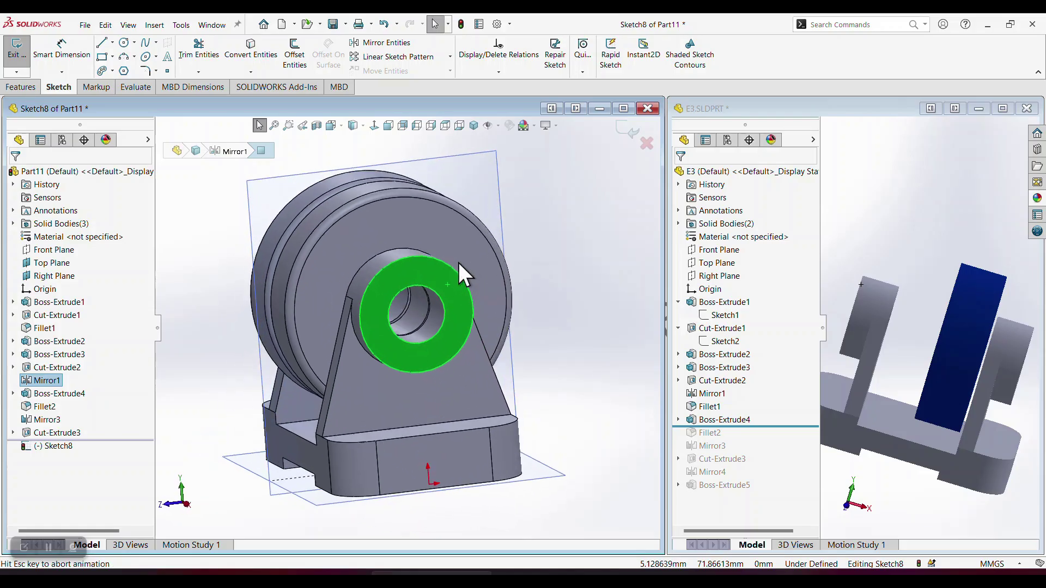
{"action": "left_click", "coordinate": [124, 43]}
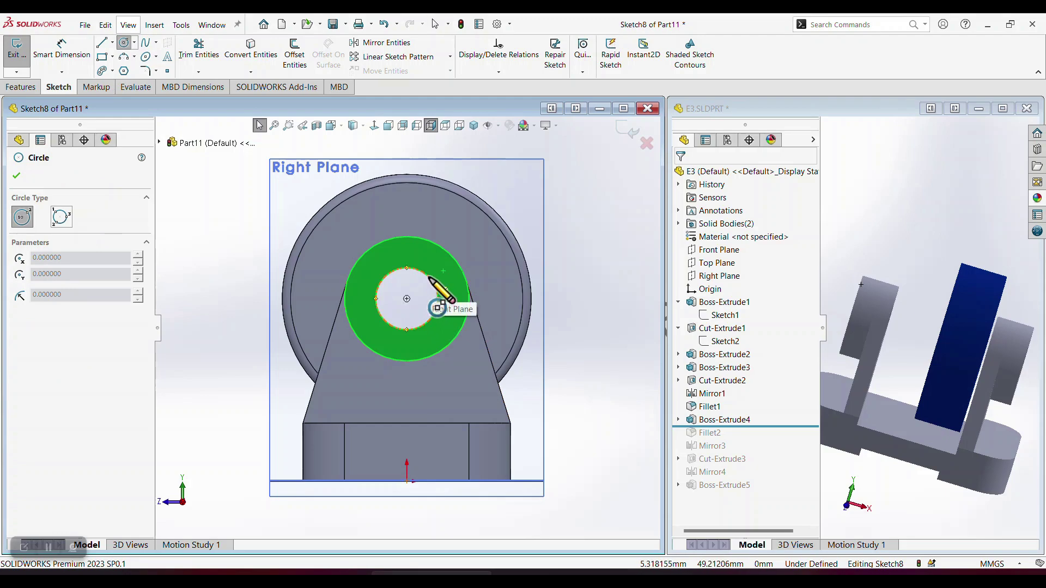
{"action": "left_click", "coordinate": [407, 299]}
{"action": "left_click", "coordinate": [417, 273]}
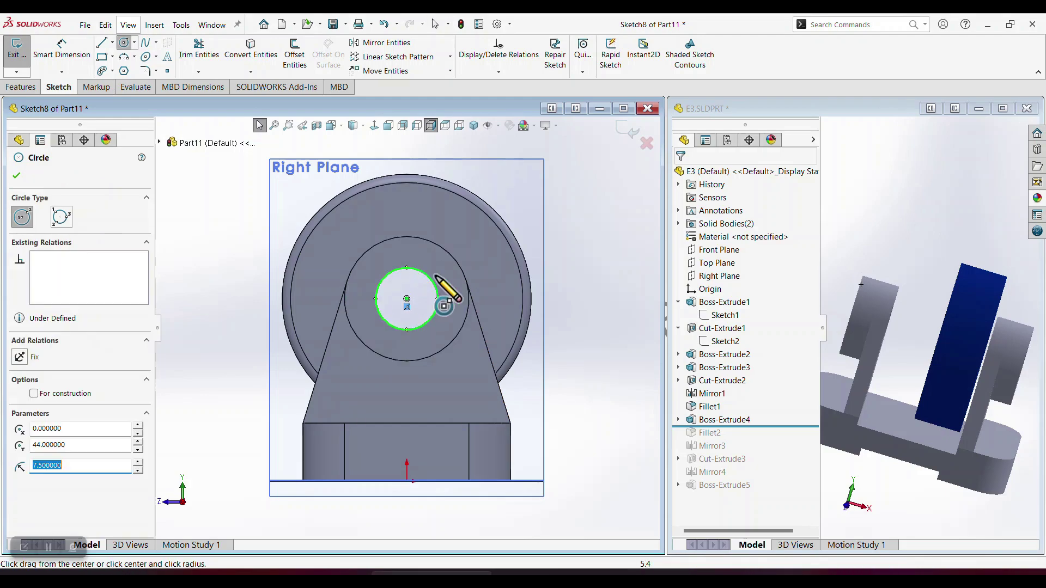
{"action": "left_click", "coordinate": [628, 131]}
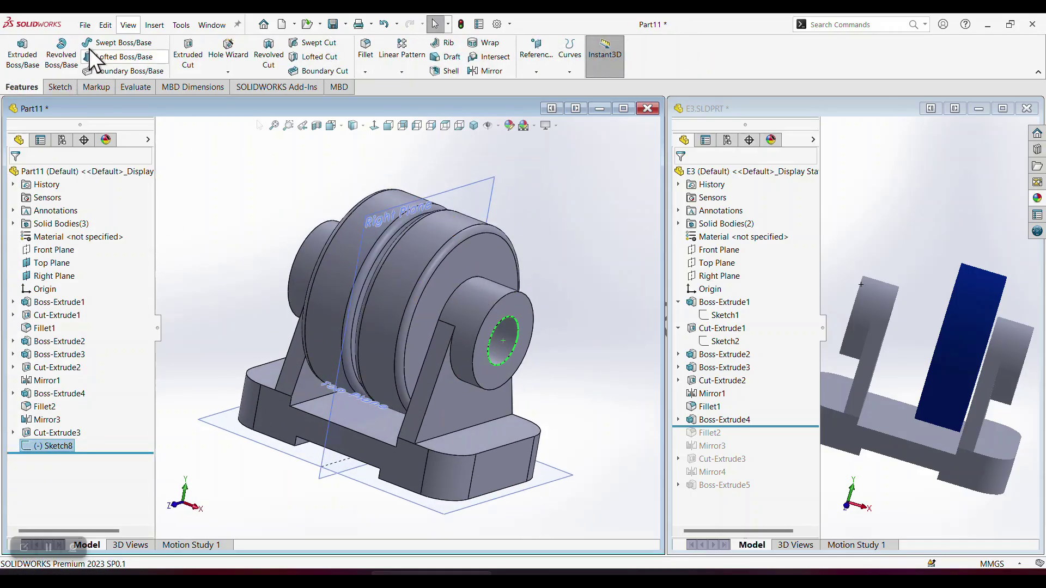
Start extruding the pin circle in the reversed direction, Up To Surface at the opposite lug boss's outer end face
{"action": "left_click", "coordinate": [25, 51]}
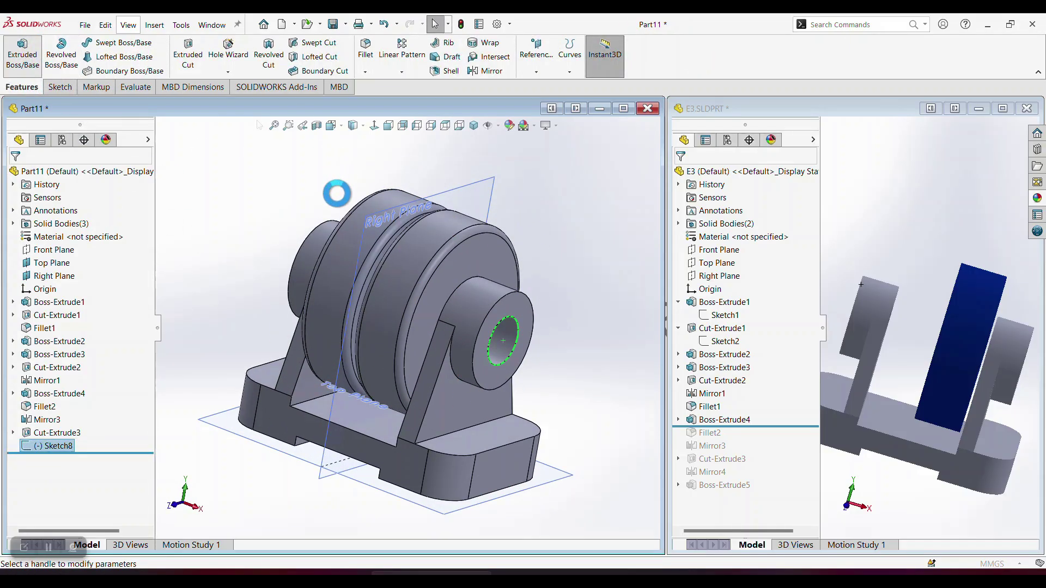
{"action": "middle_click_drag", "start_coordinate": [316, 237], "coordinate": [240, 270]}
{"action": "left_click", "coordinate": [24, 252]}
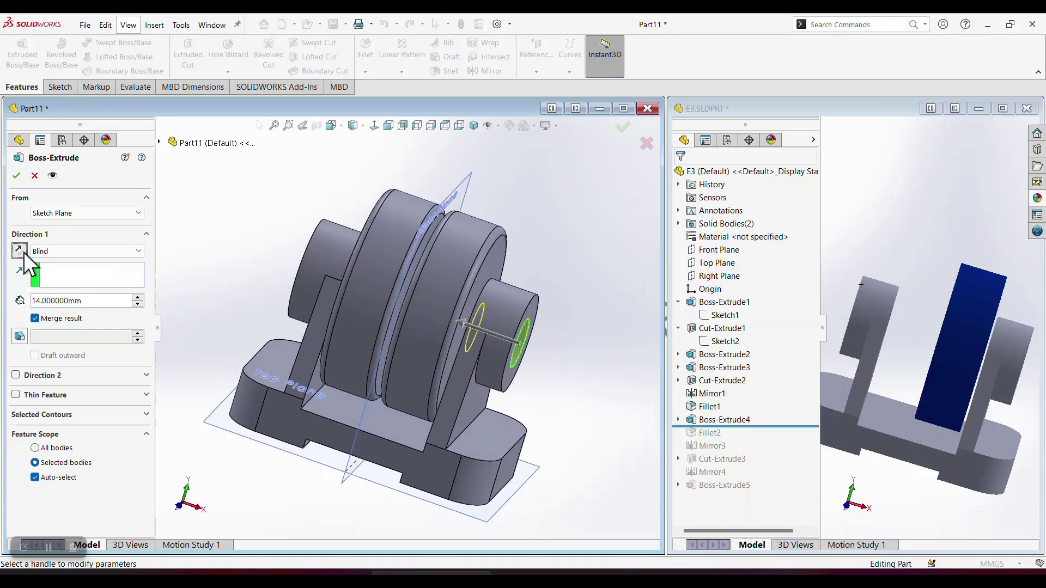
{"action": "left_click", "coordinate": [44, 254]}
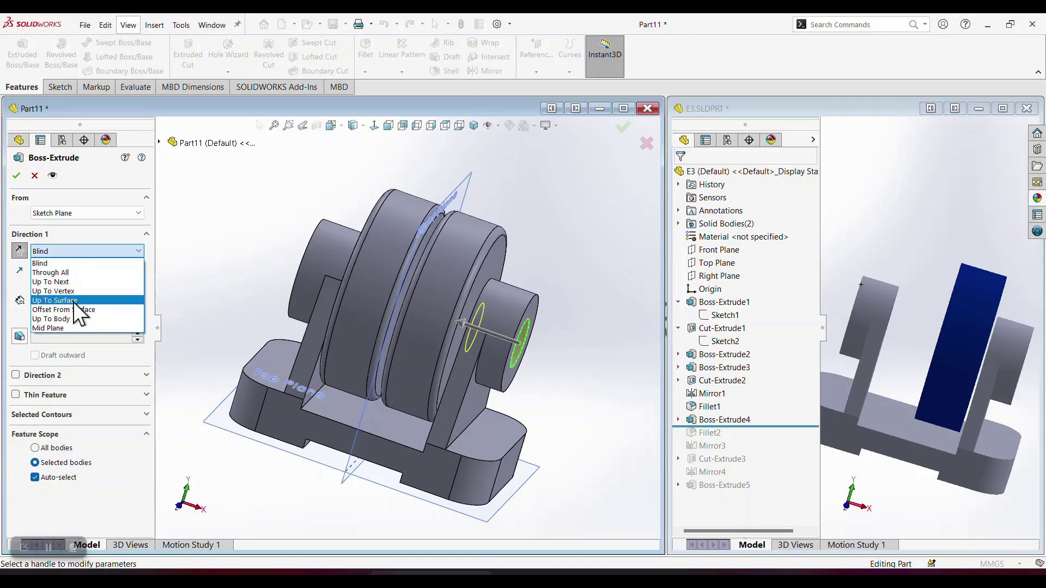
{"action": "left_click", "coordinate": [73, 301]}
{"action": "middle_click_drag", "start_coordinate": [175, 272], "coordinate": [205, 284]}
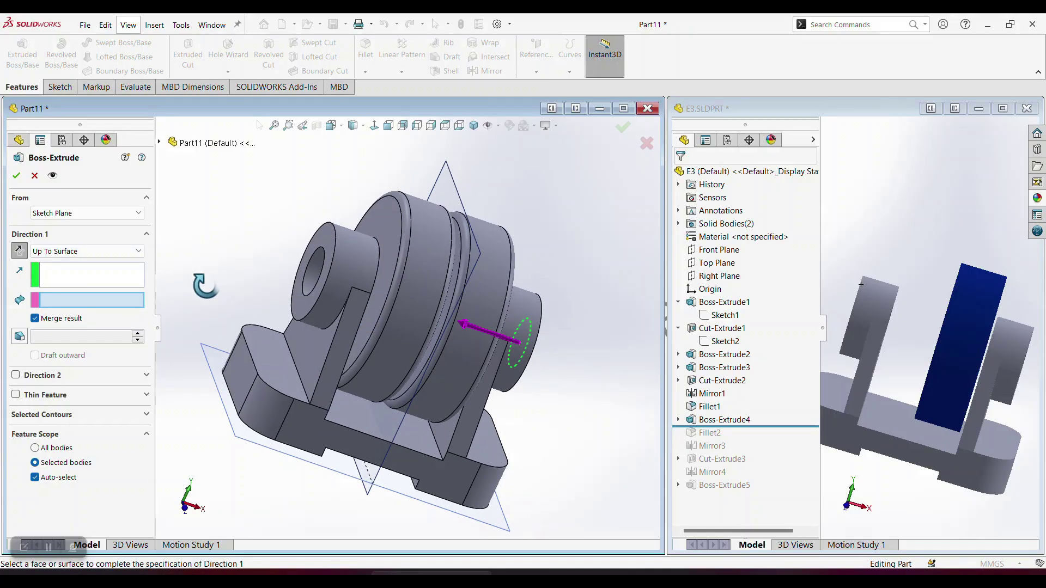
{"action": "left_click", "coordinate": [321, 235]}
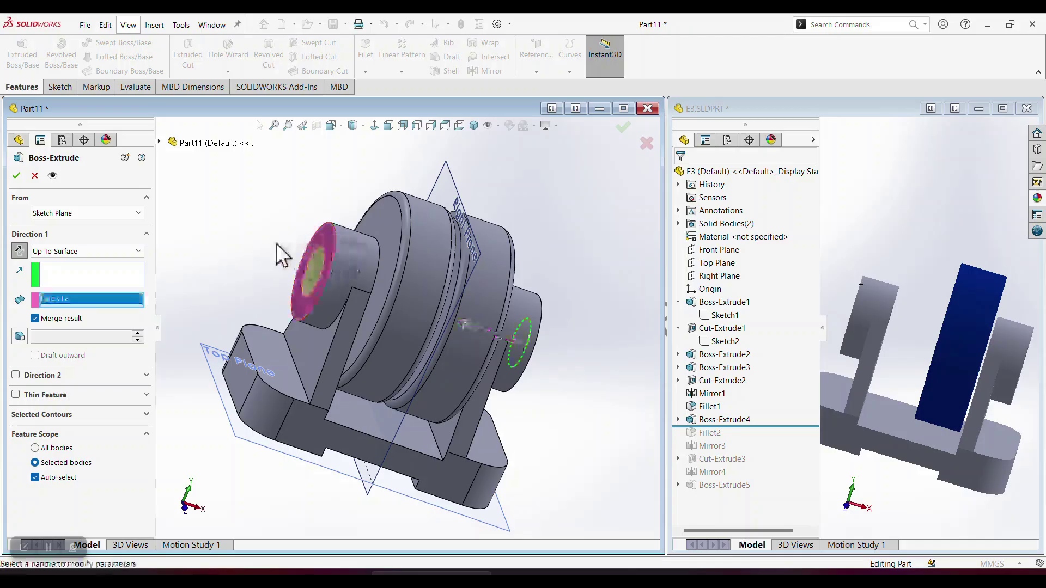
{"action": "middle_click_drag", "start_coordinate": [310, 297], "coordinate": [273, 277]}
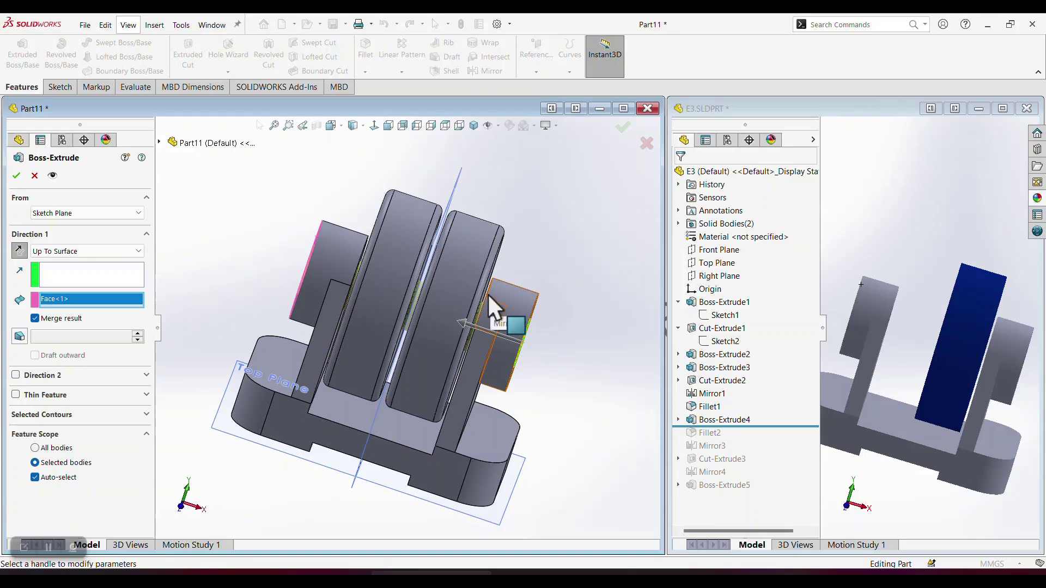
Try the Up To Next and Through All end conditions for the pin extrusion
{"action": "left_click", "coordinate": [75, 251]}
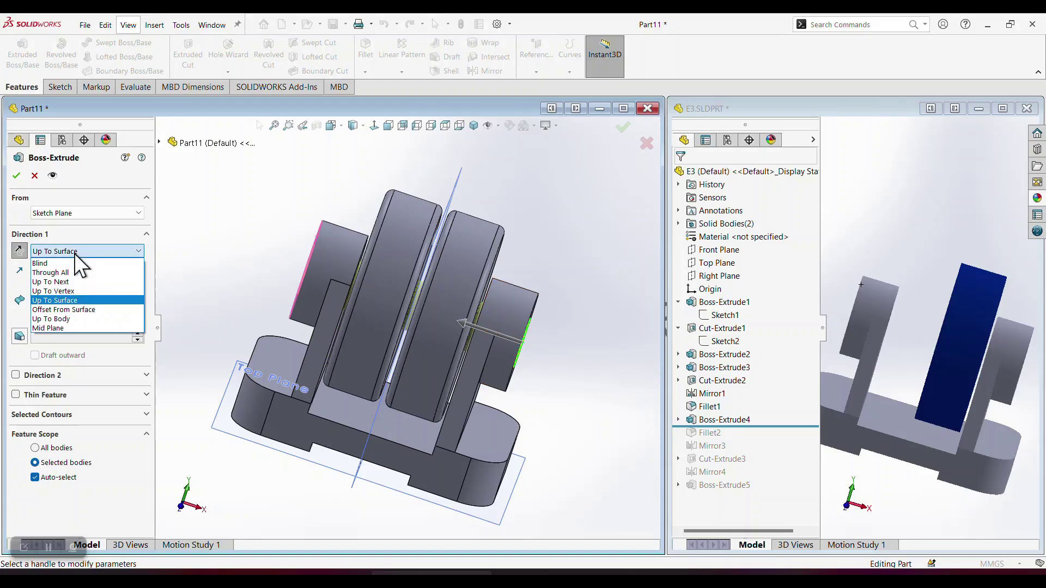
{"action": "left_click", "coordinate": [72, 284]}
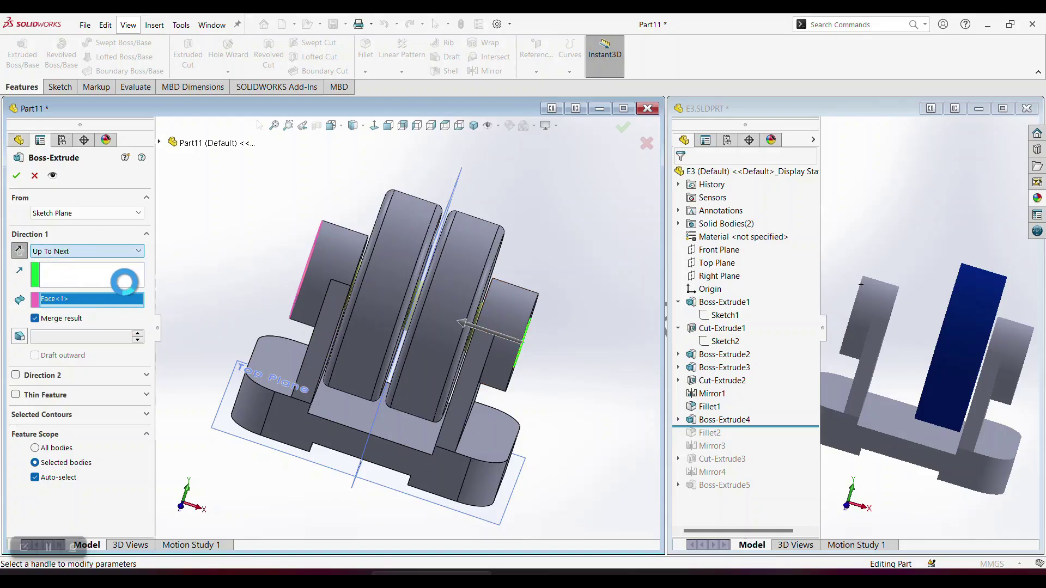
{"action": "left_click", "coordinate": [81, 249]}
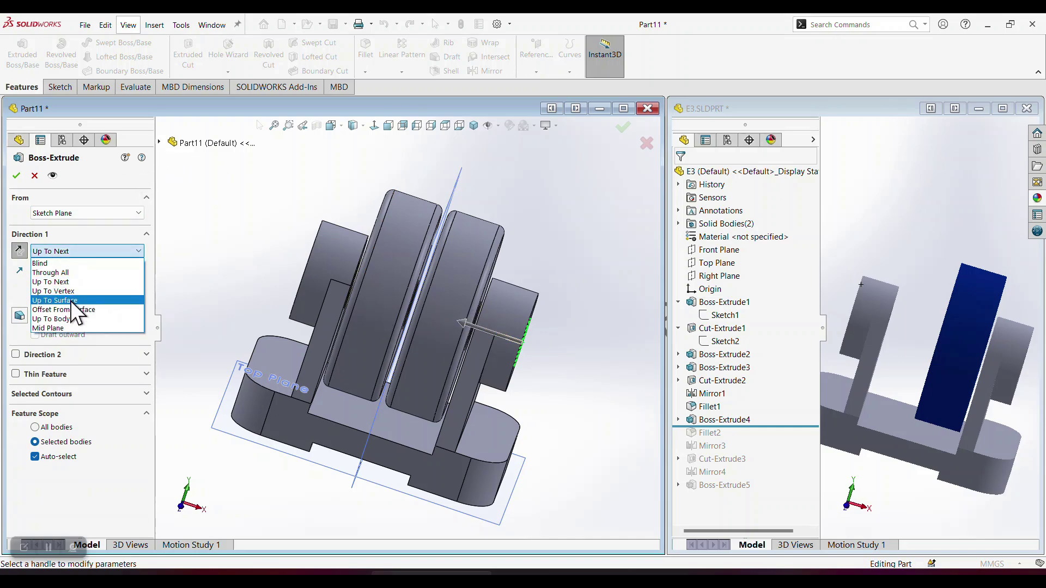
{"action": "left_click", "coordinate": [50, 272]}
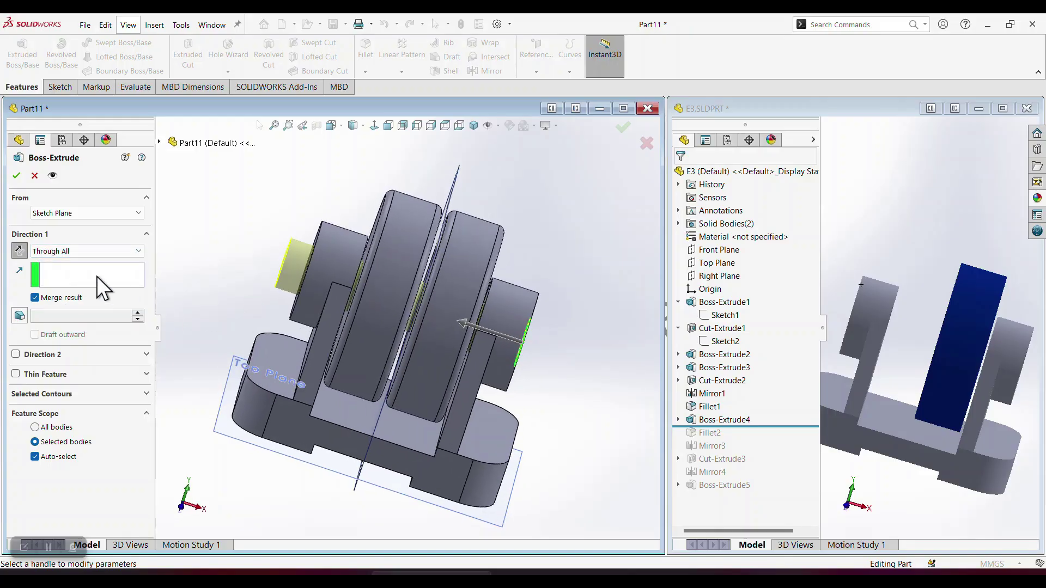
Extrude the pin Up To Surface at the opposite boss's outer end face with Merge result off, making it a separate body
{"action": "left_click", "coordinate": [76, 252]}
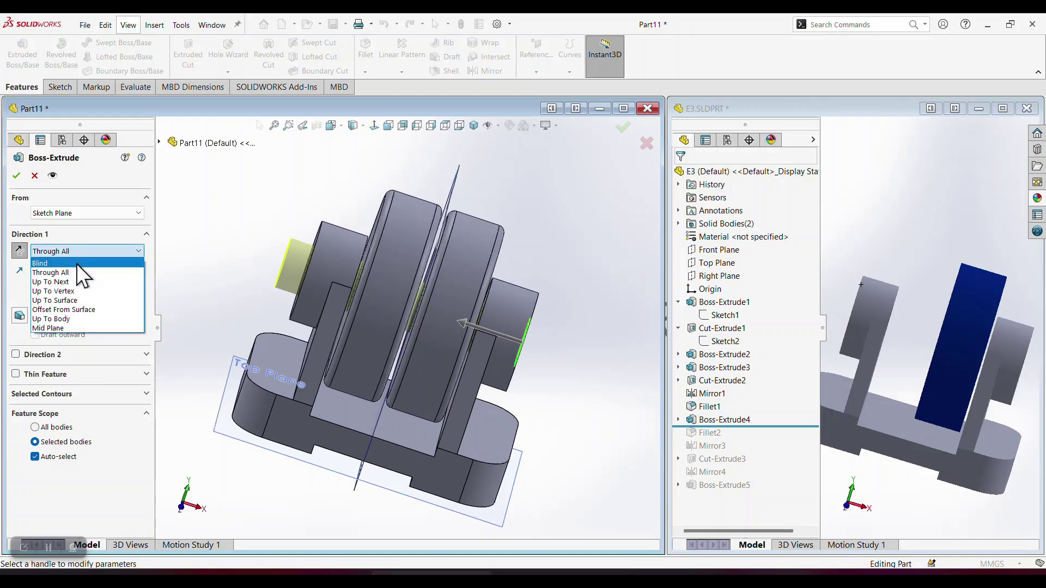
{"action": "left_click", "coordinate": [74, 300]}
{"action": "middle_click_drag", "start_coordinate": [178, 253], "coordinate": [229, 261]}
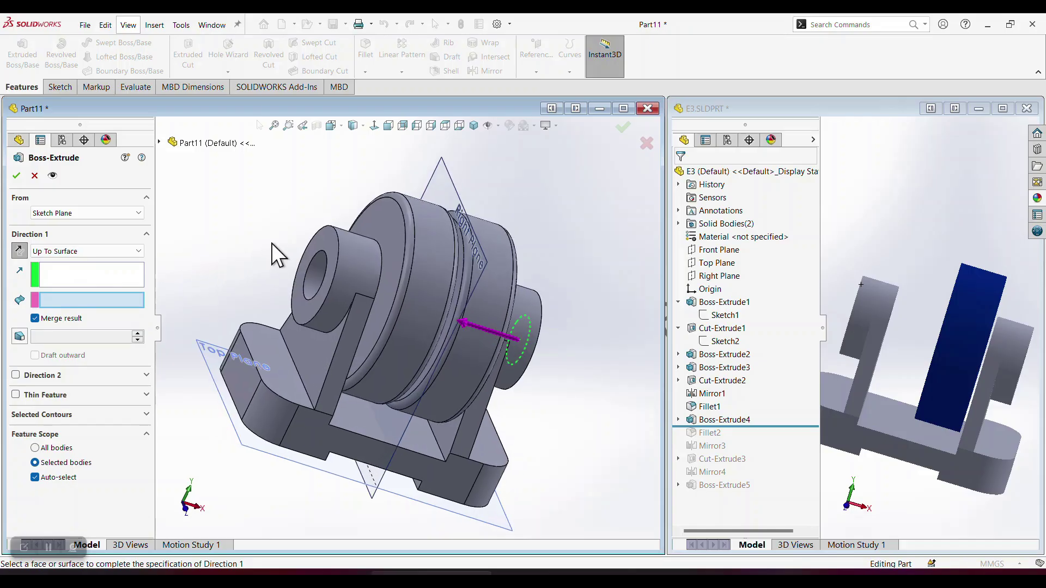
{"action": "left_click", "coordinate": [315, 242]}
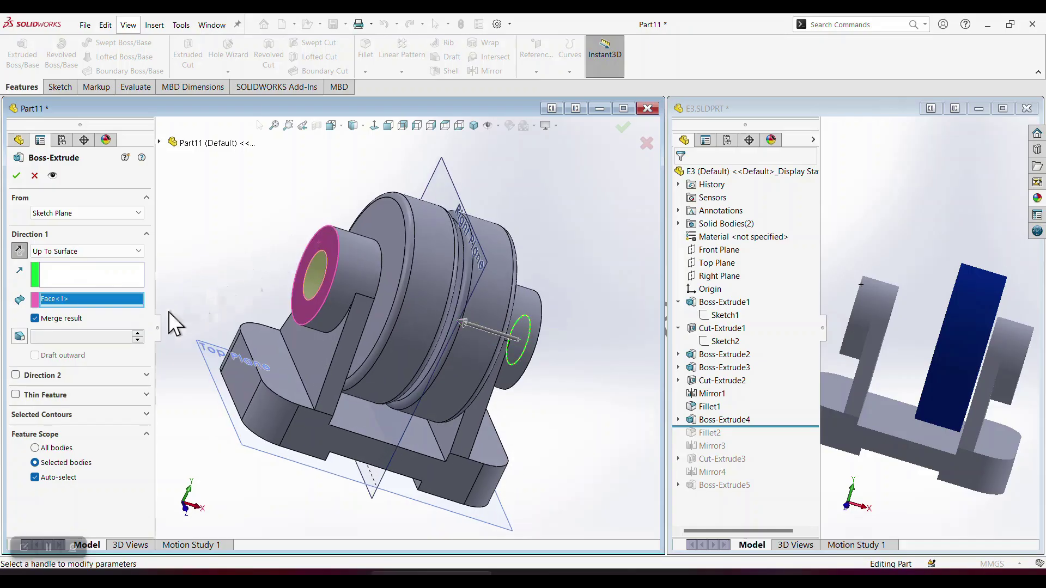
{"action": "left_click", "coordinate": [35, 319]}
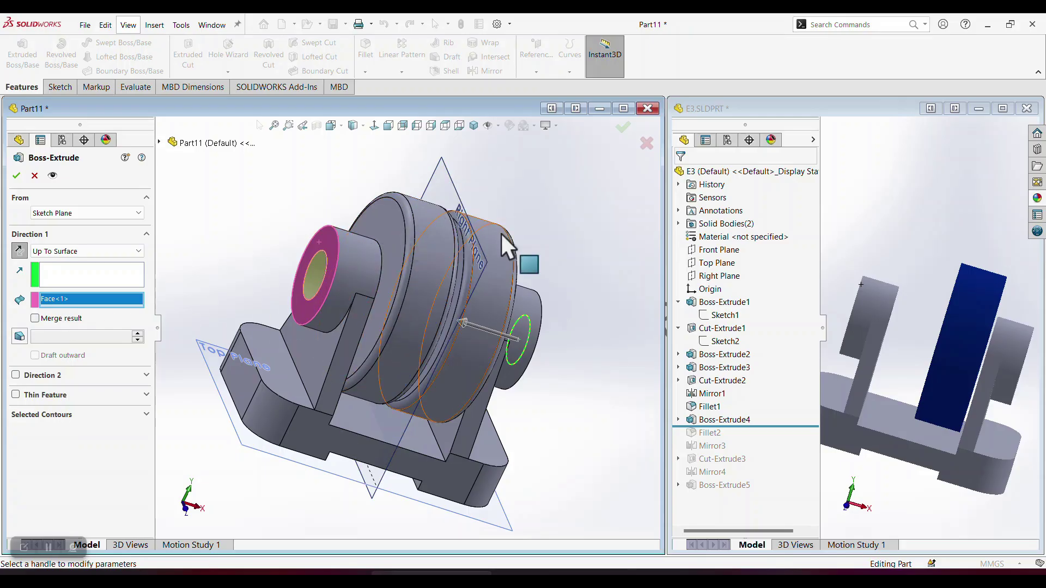
{"action": "middle_click_drag", "start_coordinate": [501, 234], "coordinate": [463, 228]}
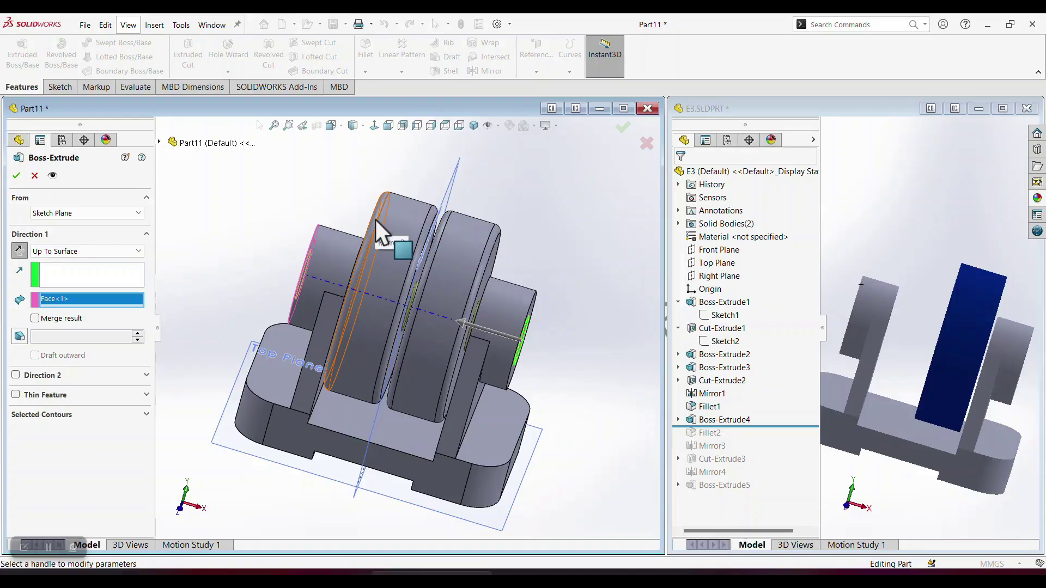
{"action": "left_click", "coordinate": [34, 176]}
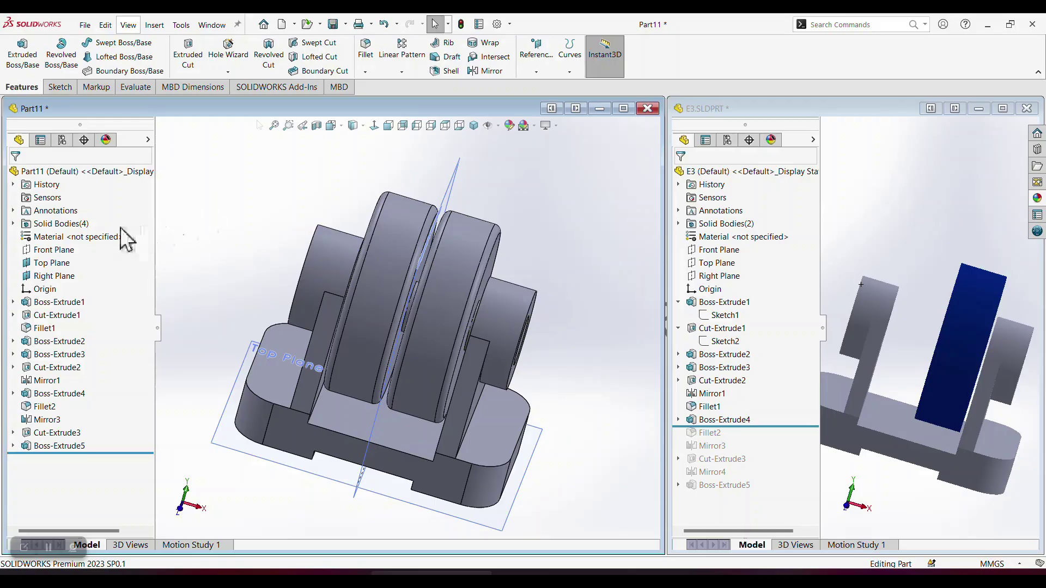
List the part's solid bodies and hide the bracket body Mirror1
{"action": "left_click", "coordinate": [13, 224]}
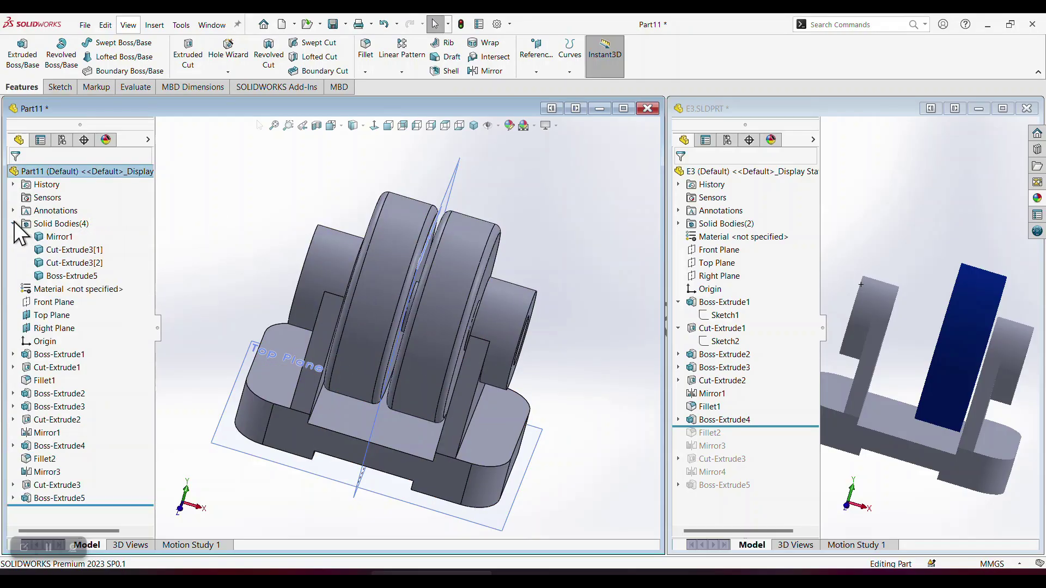
{"action": "left_click", "coordinate": [58, 237]}
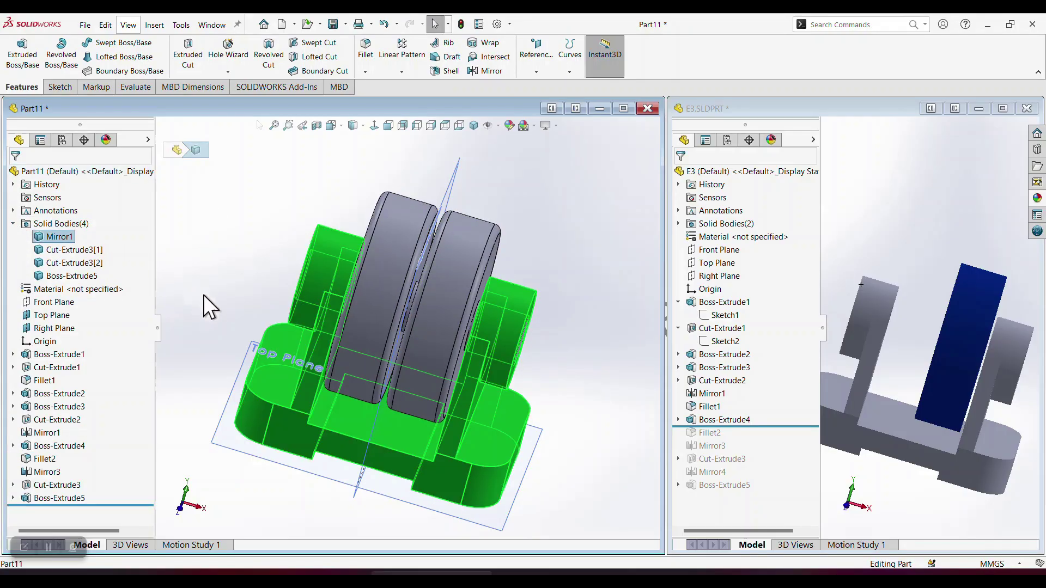
{"action": "middle_click_drag", "start_coordinate": [216, 318], "coordinate": [207, 256]}
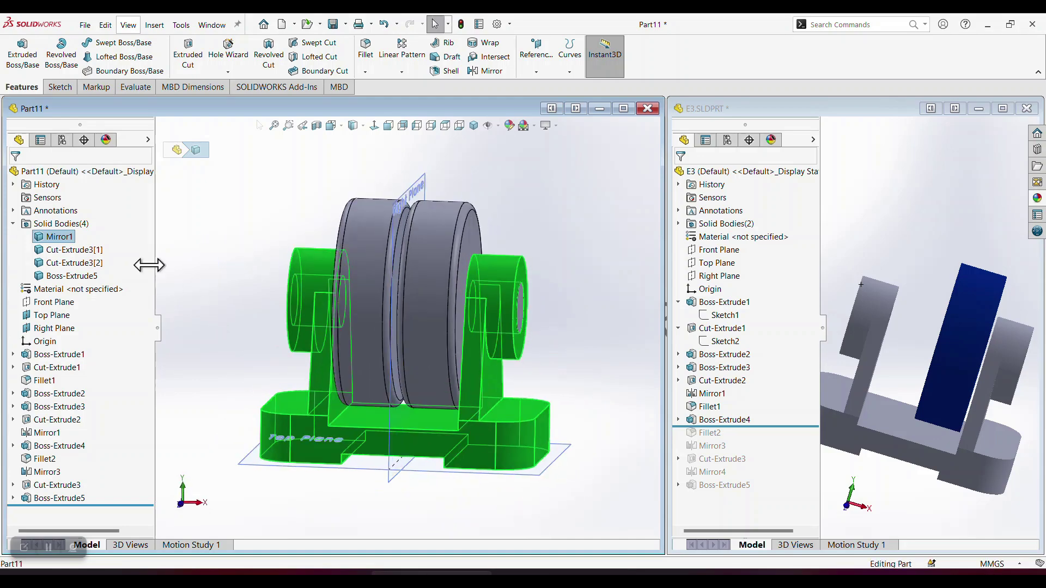
{"action": "right_click", "coordinate": [71, 240]}
{"action": "left_click", "coordinate": [85, 224]}
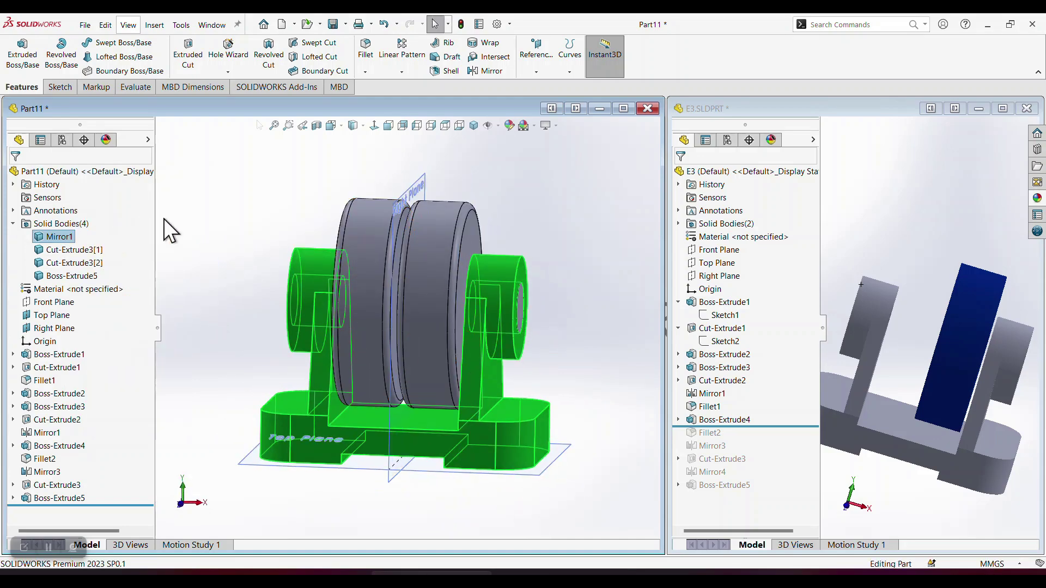
Hide both roller bodies, Cut-Extrude3[1] and Cut-Extrude3[2], to examine the pin on its own
{"action": "left_click", "coordinate": [77, 250]}
{"action": "left_click", "coordinate": [77, 251]}
{"action": "left_click", "coordinate": [94, 233]}
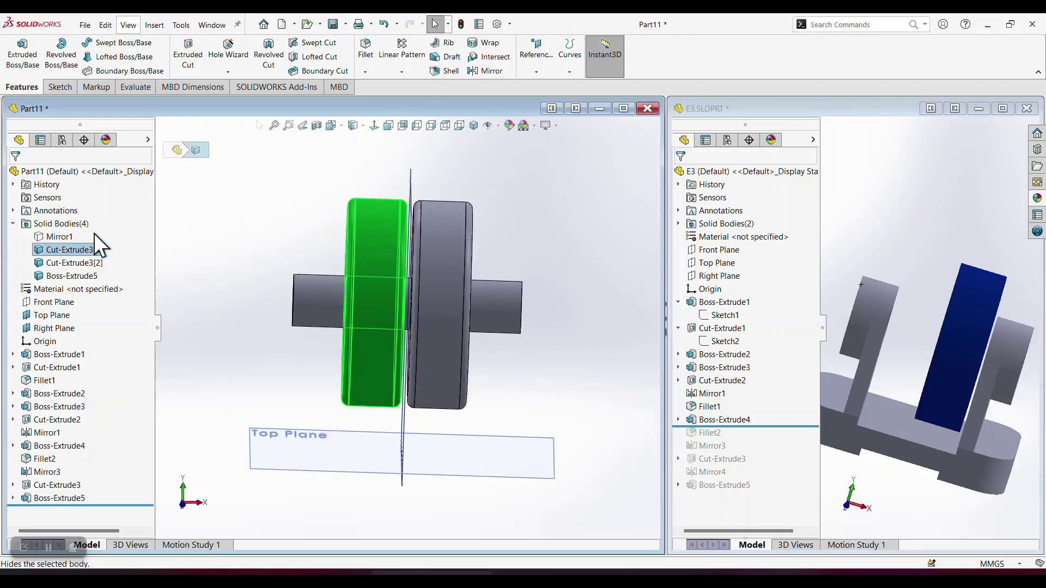
{"action": "left_click", "coordinate": [83, 266], "text": "ctrl"}
{"action": "left_click", "coordinate": [82, 252]}
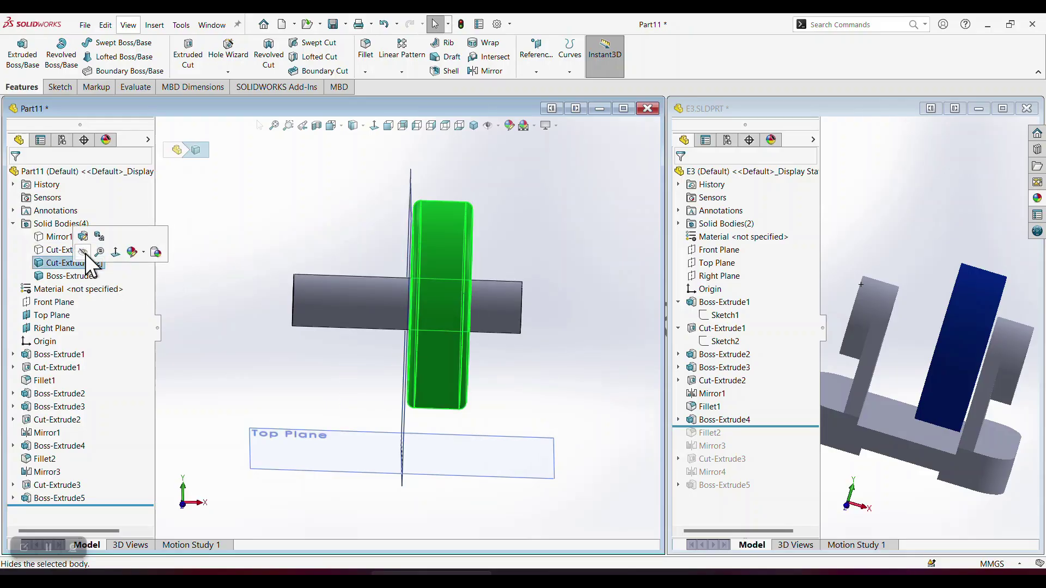
{"action": "left_click", "coordinate": [285, 232]}
{"action": "middle_click_drag", "start_coordinate": [286, 234], "coordinate": [327, 248]}
Show both roller bodies and the bracket body again, collapse the solid bodies list and clear the selection
{"action": "left_click", "coordinate": [90, 273]}
{"action": "left_click", "coordinate": [79, 264]}
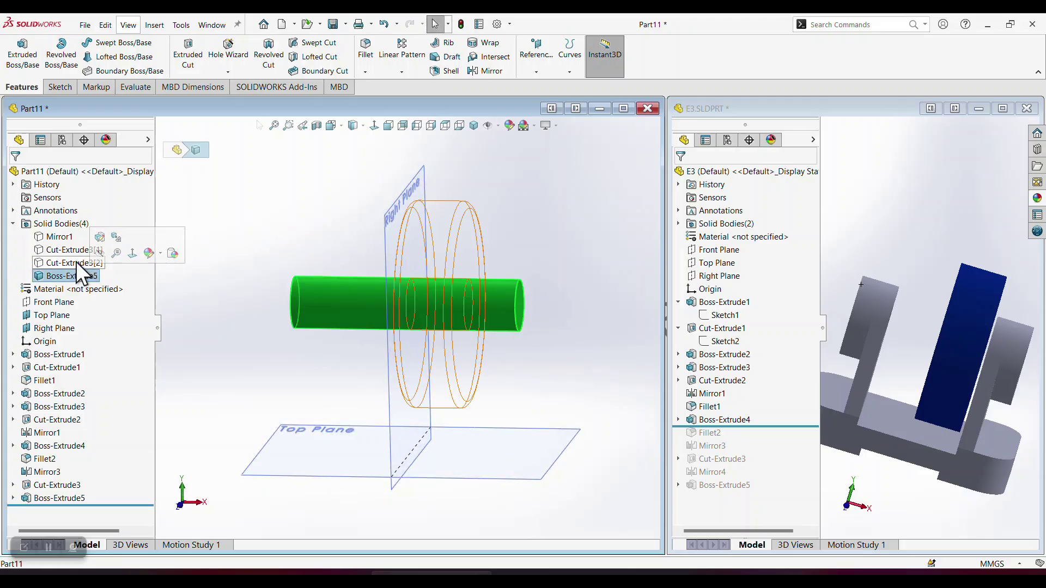
{"action": "left_click", "coordinate": [70, 250]}
{"action": "left_click", "coordinate": [80, 233]}
{"action": "left_click", "coordinate": [57, 238]}
{"action": "left_click", "coordinate": [67, 222]}
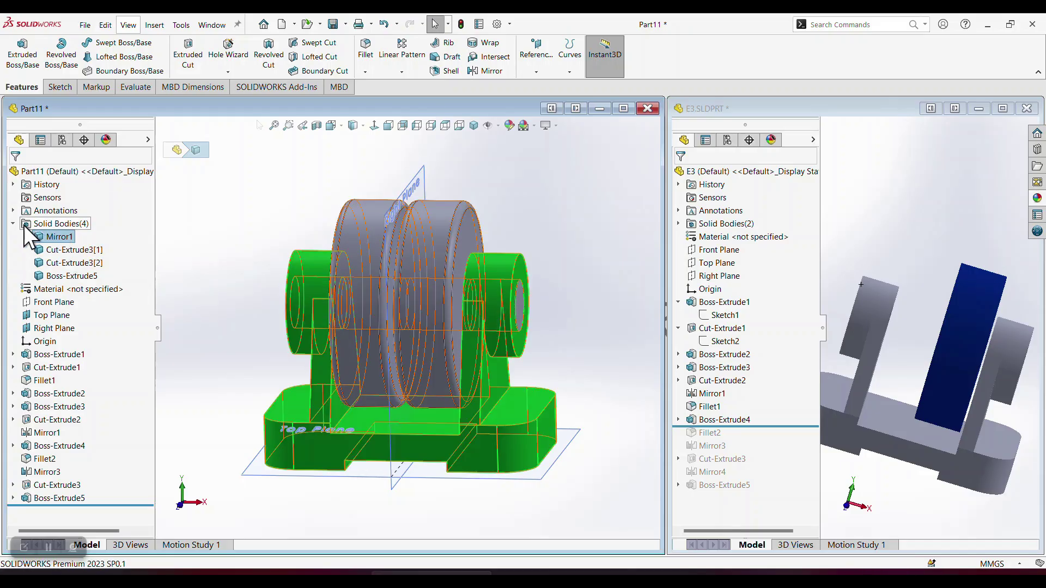
{"action": "left_click", "coordinate": [13, 223]}
{"action": "left_click", "coordinate": [233, 240]}
{"action": "middle_click_drag", "start_coordinate": [234, 241], "coordinate": [401, 333]}
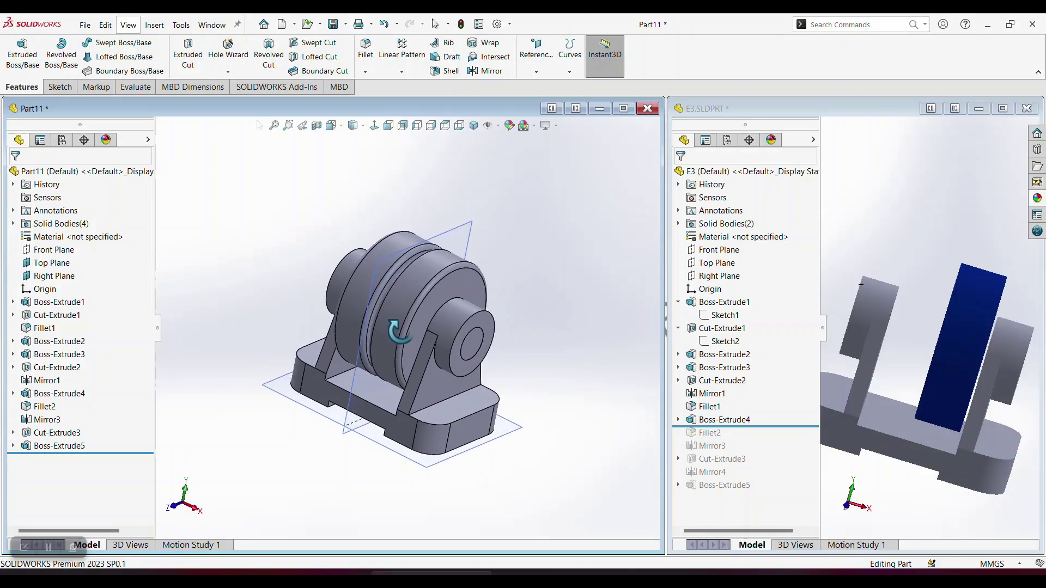